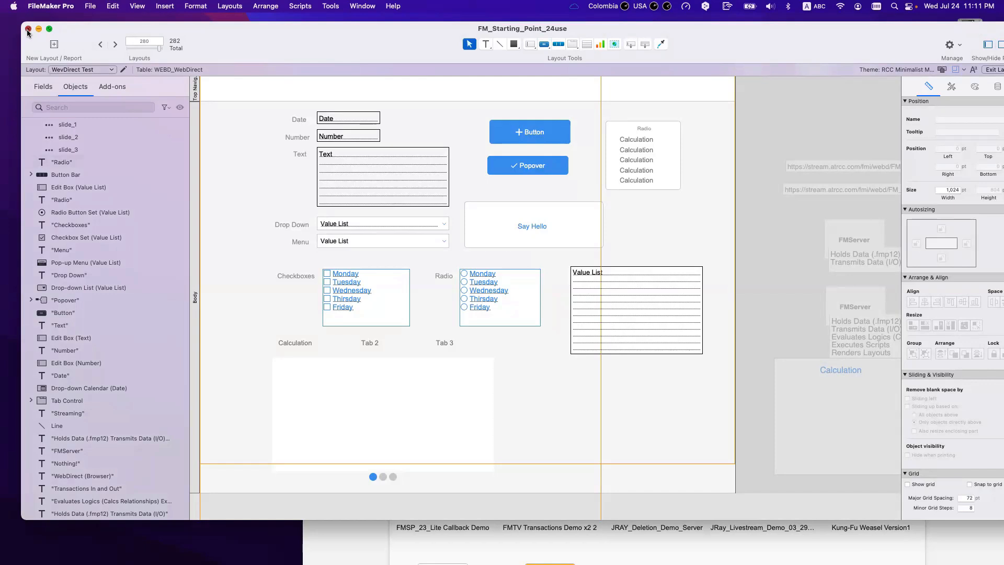
Step: Switch to Browse mode, close the FM_Starting_Point_24use window, and show the File > Recent list
click(28, 30)
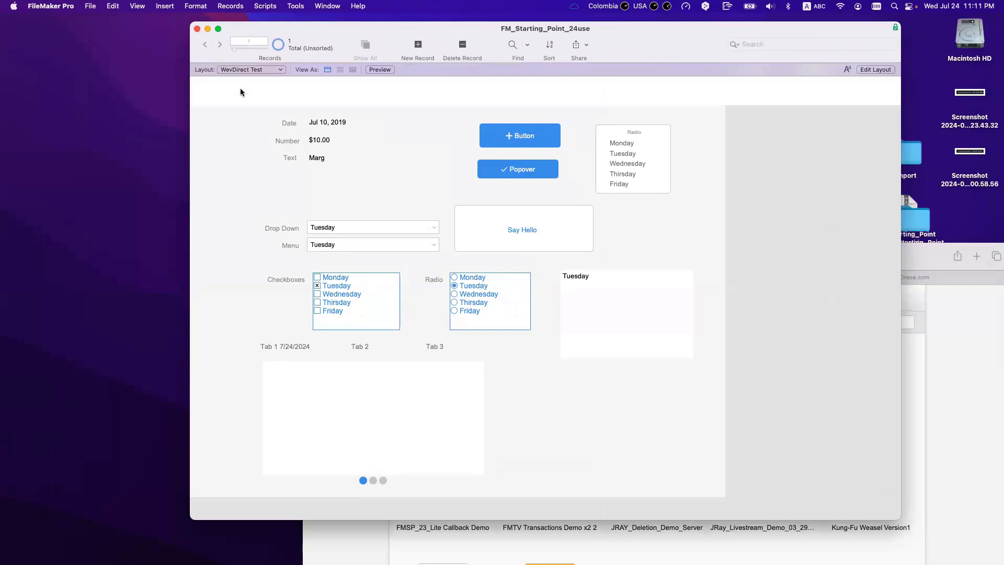
key(super+w)
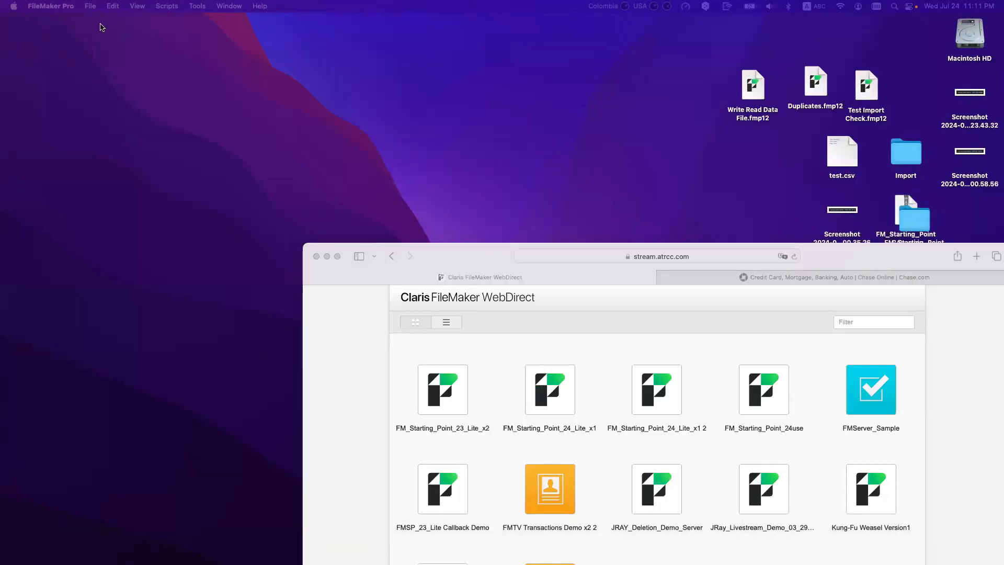
click(90, 6)
mouse_move(131, 50)
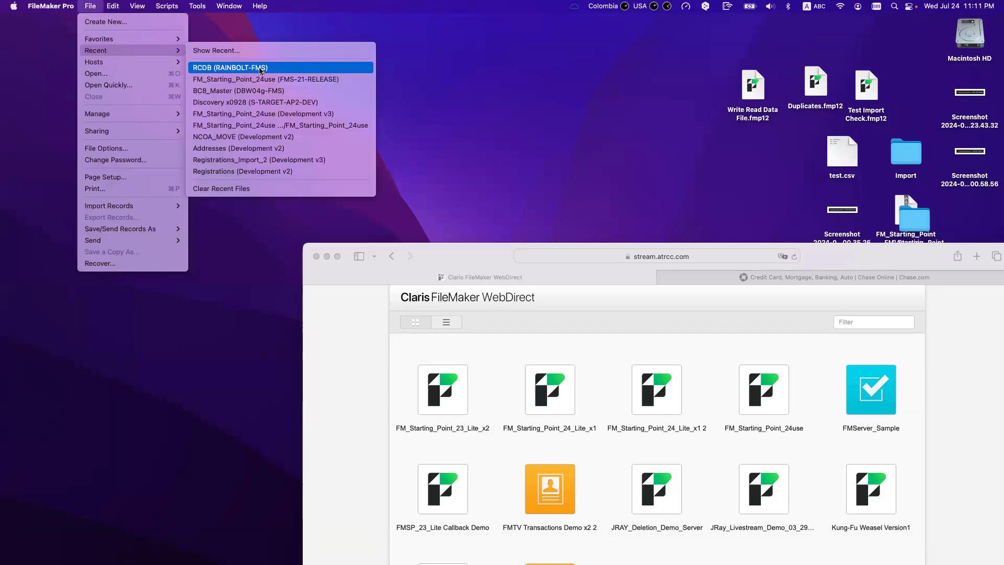
key(alt)
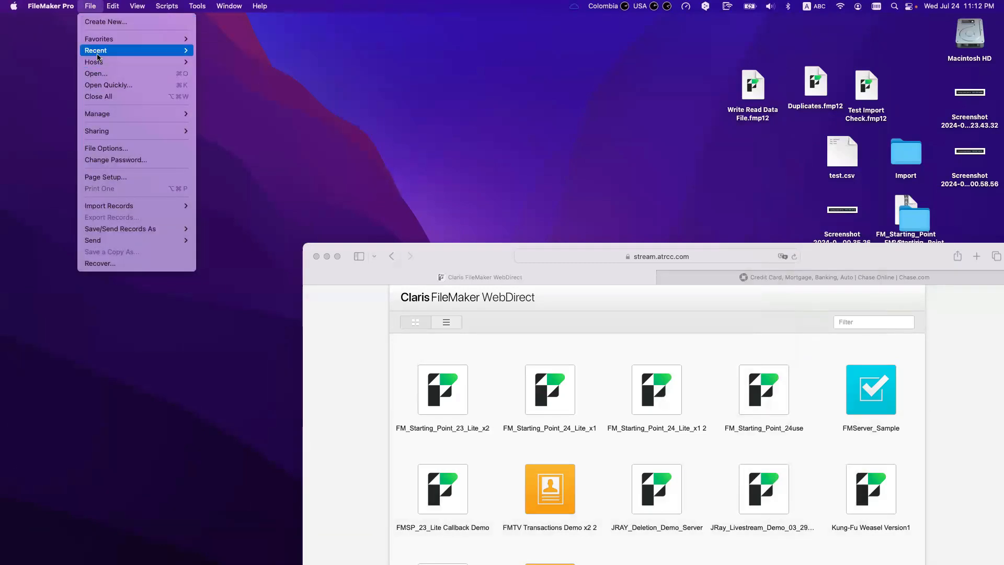
Step: Reopen the hosted FM_Starting_Point_24use file from Recent and move its sign-in prompt aside
mouse_move(97, 57)
click(262, 71)
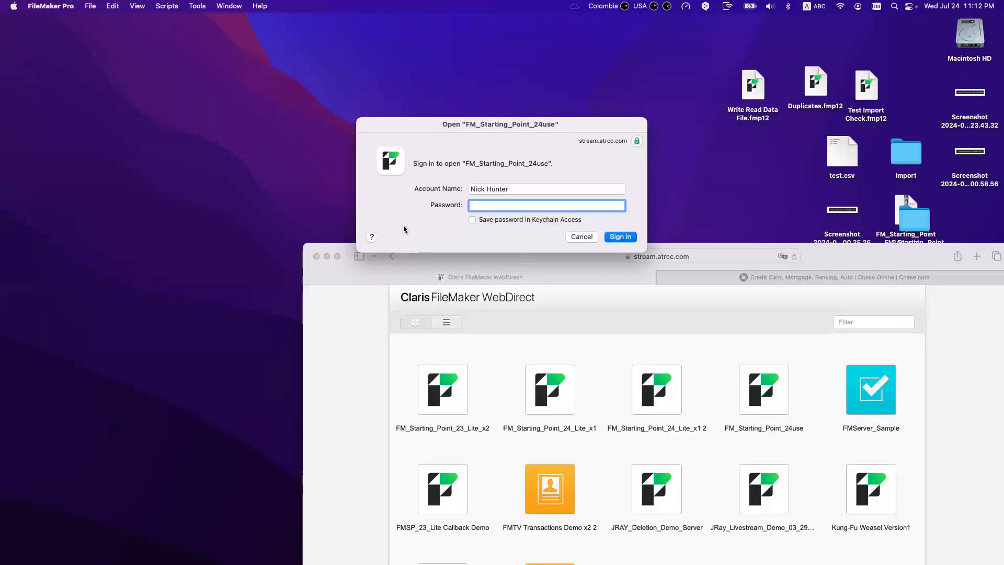
drag(474, 124, 295, 80)
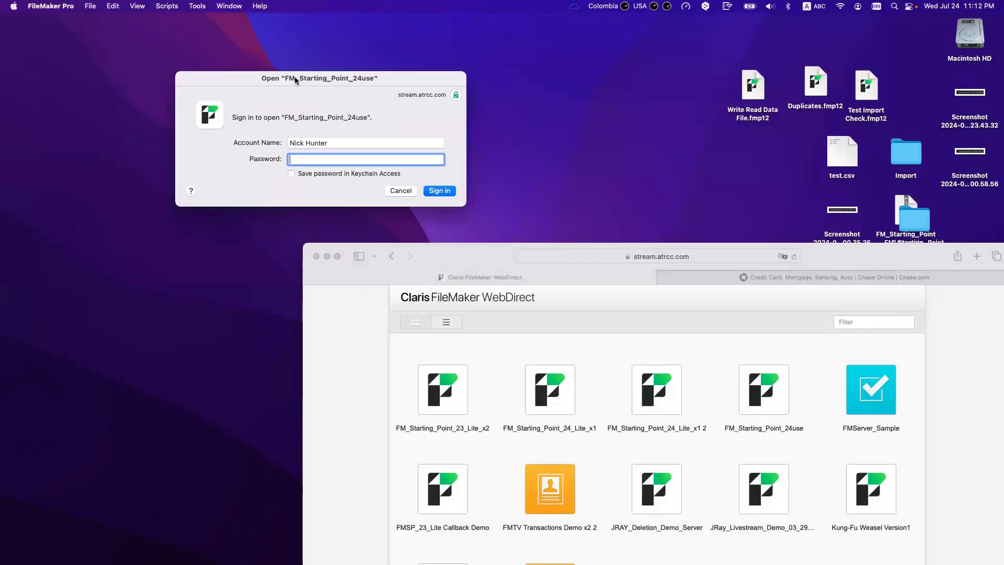
triple_click(314, 143)
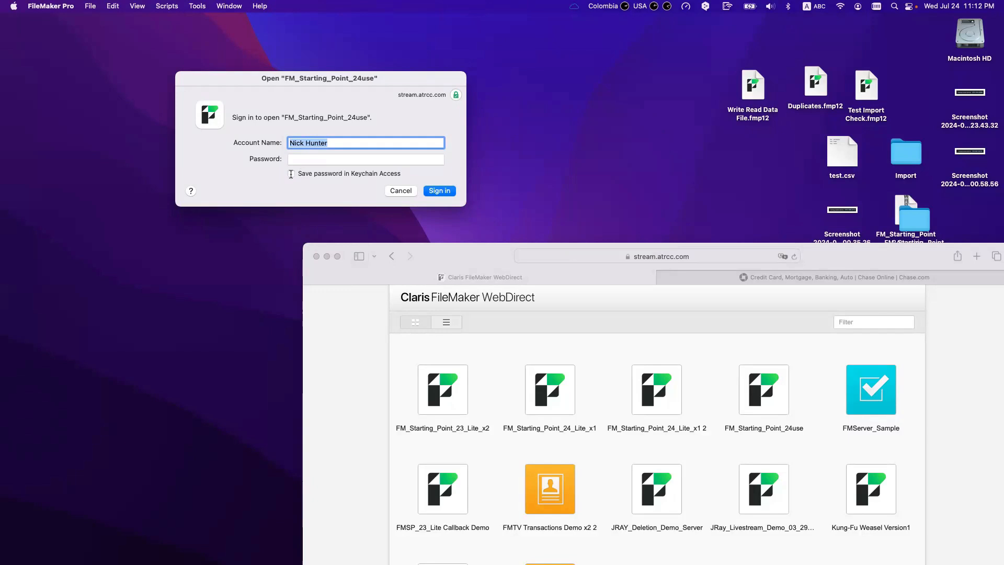
drag(341, 78, 316, 47)
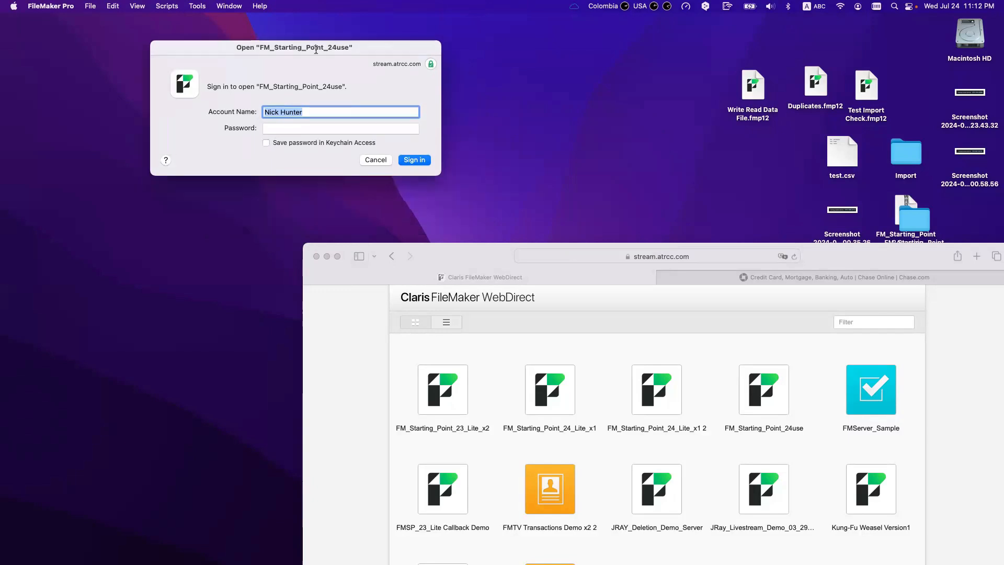
Step: Bring the browser forward and open FM_Starting_Point_24use in WebDirect
click(437, 264)
drag(436, 264, 300, 162)
click(625, 302)
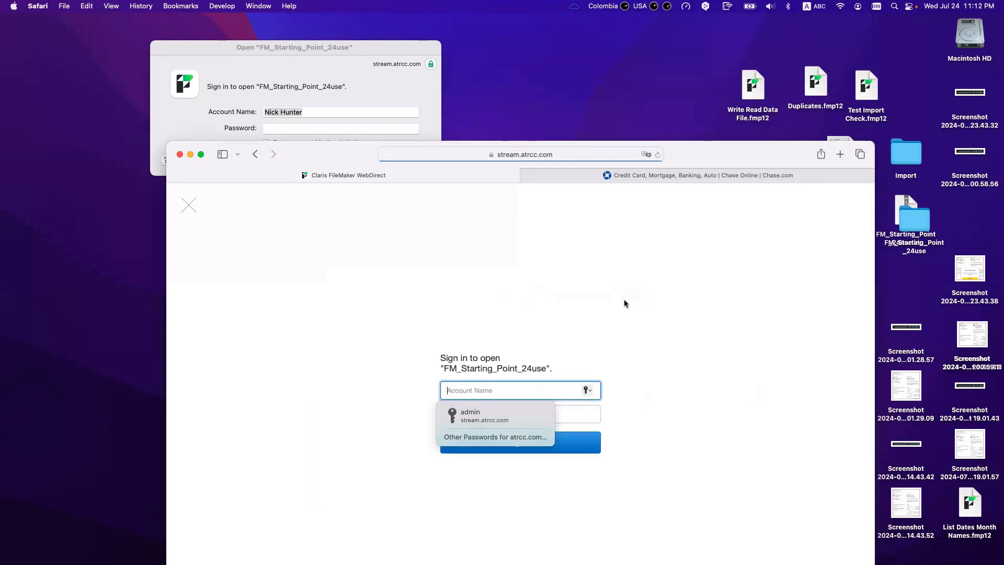
Step: Dismiss WebDirect's saved-password suggestions and bring FileMaker's sign-in prompt back to the upper left
click(326, 85)
click(436, 324)
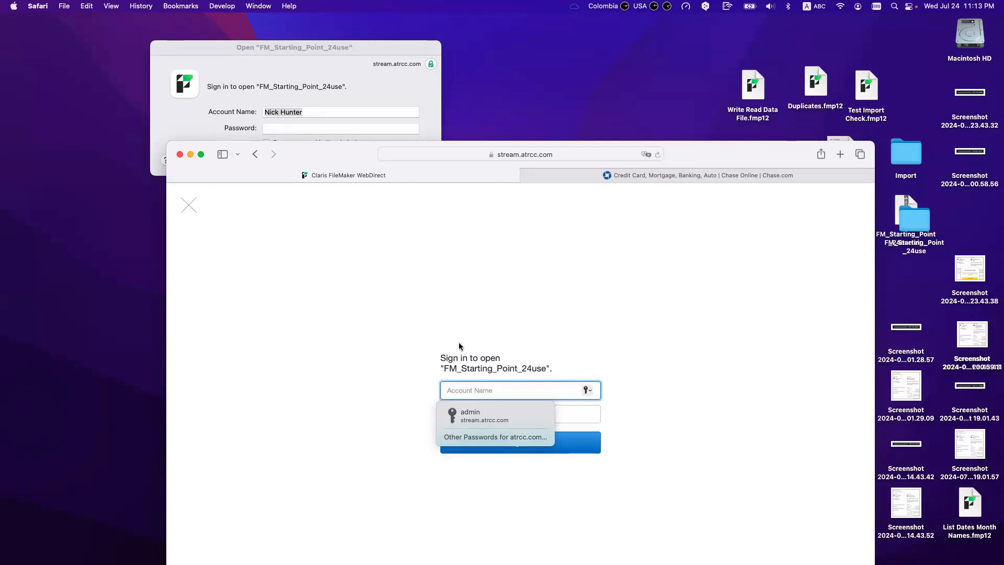
click(413, 220)
click(323, 54)
drag(322, 47, 281, 41)
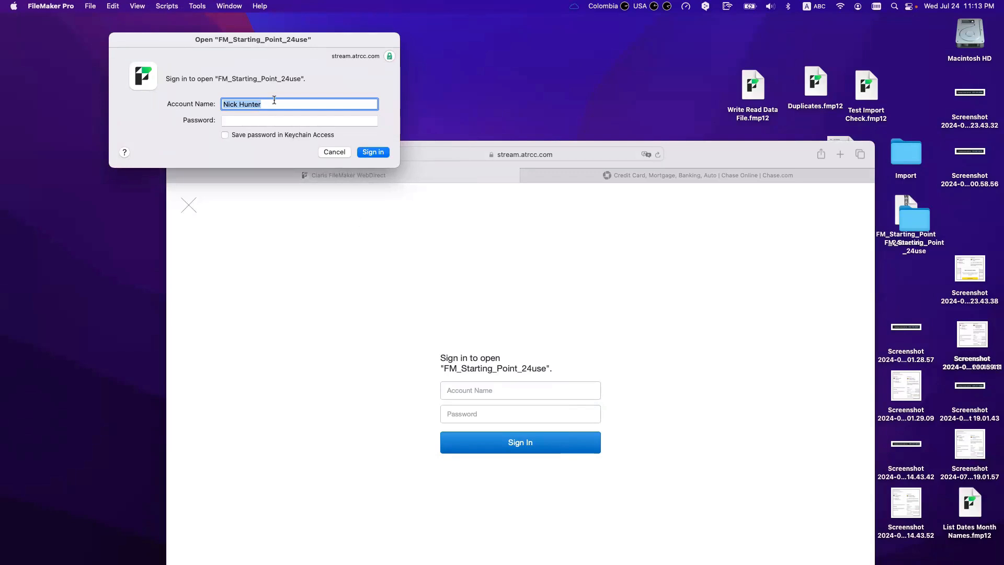
Step: Sign in to FM_Starting_Point_24use with the admin account and its password
text(admin)
key(Tab)
text(••)
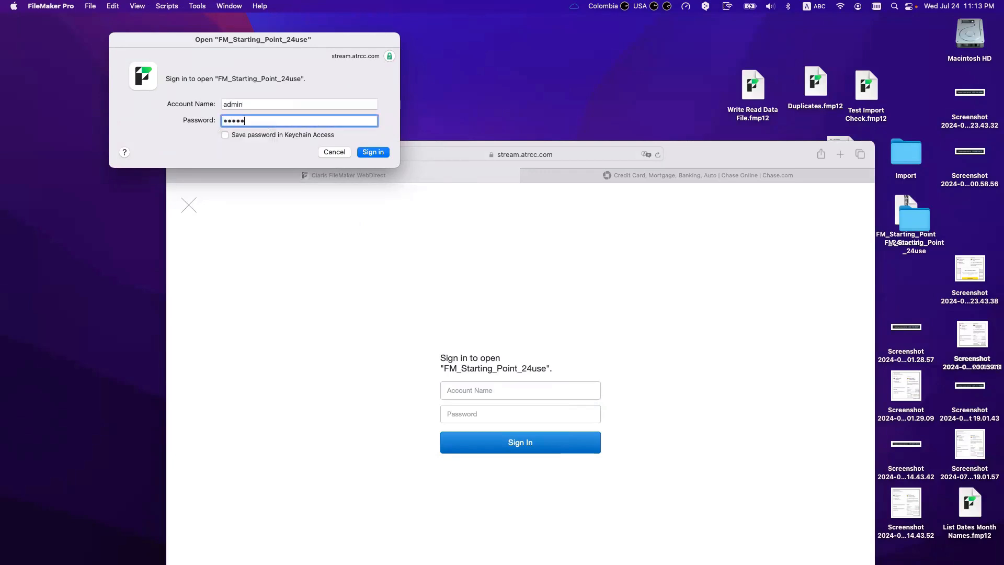
text(•••)
click(373, 153)
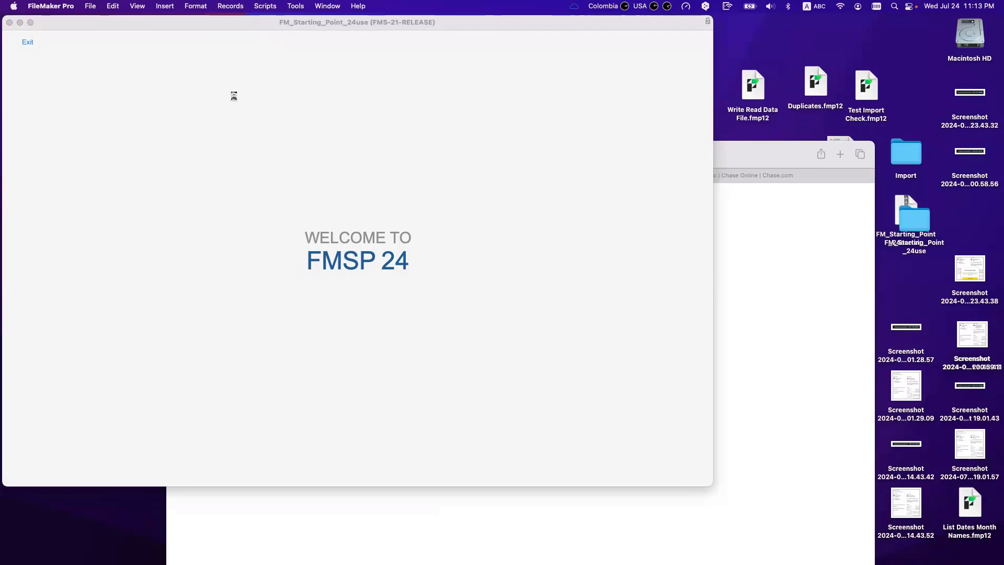
Step: Focus the WebDirect account name field, then bring the FileMaker Home screen back to the upper left
click(831, 309)
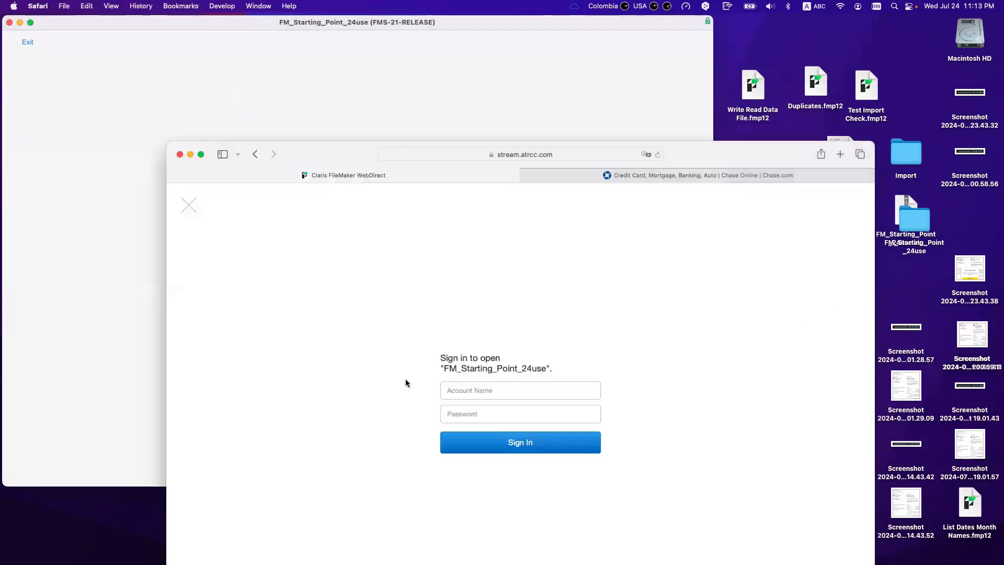
click(479, 392)
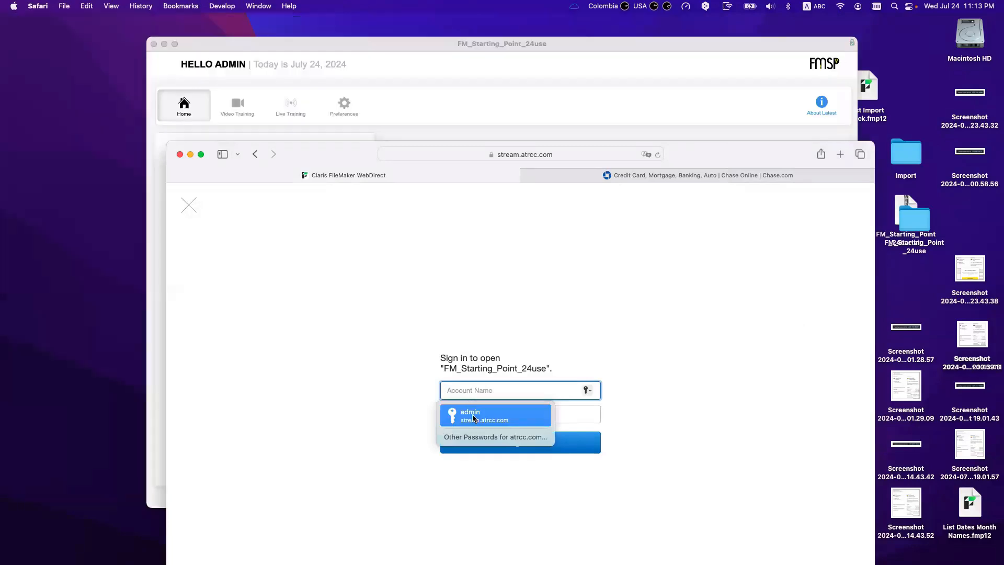
click(477, 391)
click(478, 392)
click(506, 325)
click(488, 390)
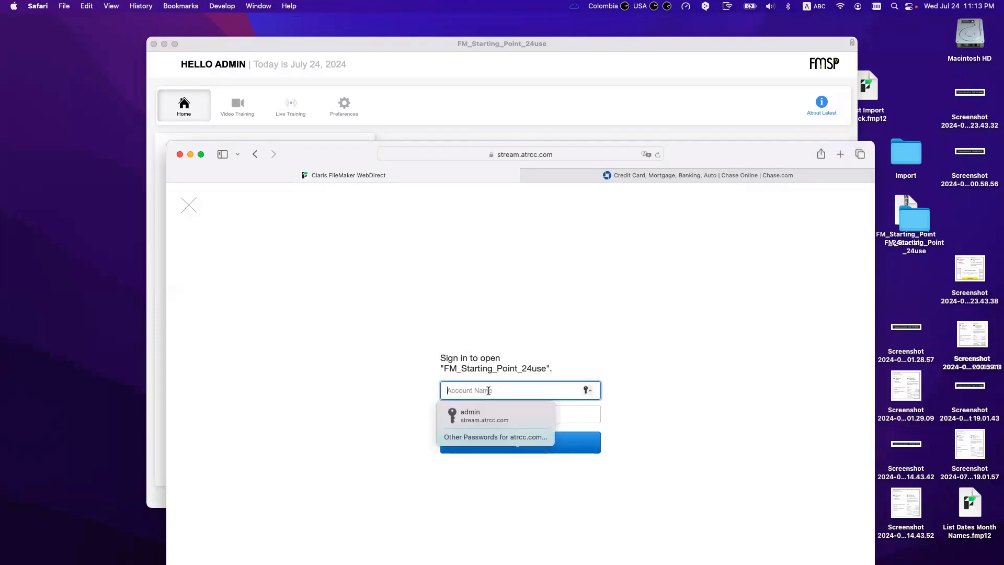
click(399, 108)
drag(327, 48, 208, 29)
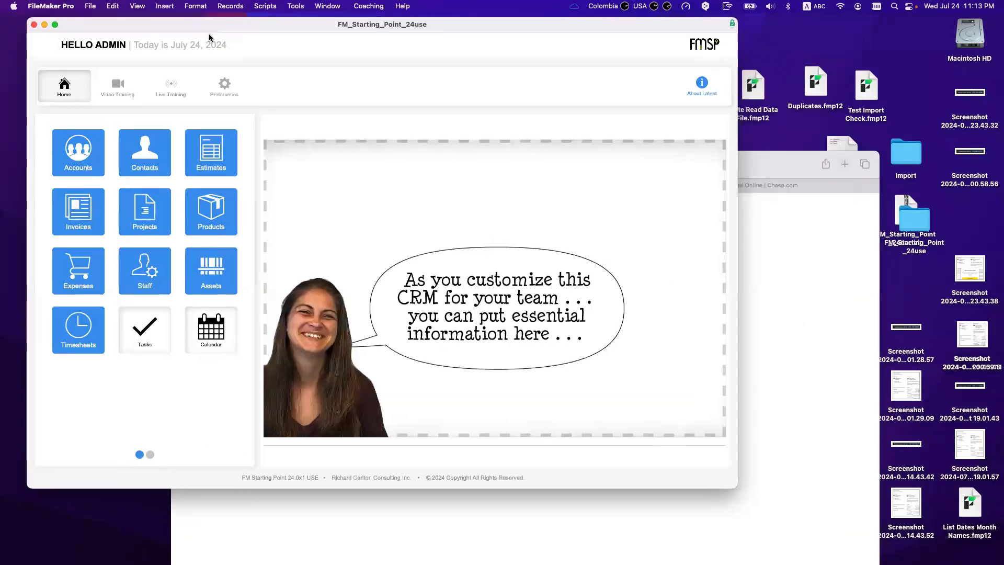
Step: In Manage Security, add a new account with the Full Access privilege set
click(91, 6)
mouse_move(105, 101)
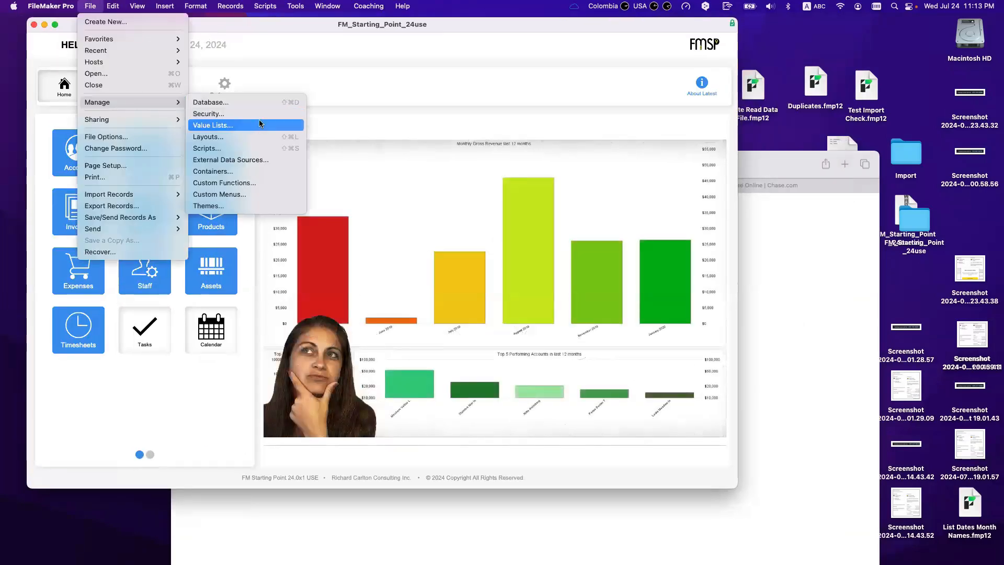
click(258, 116)
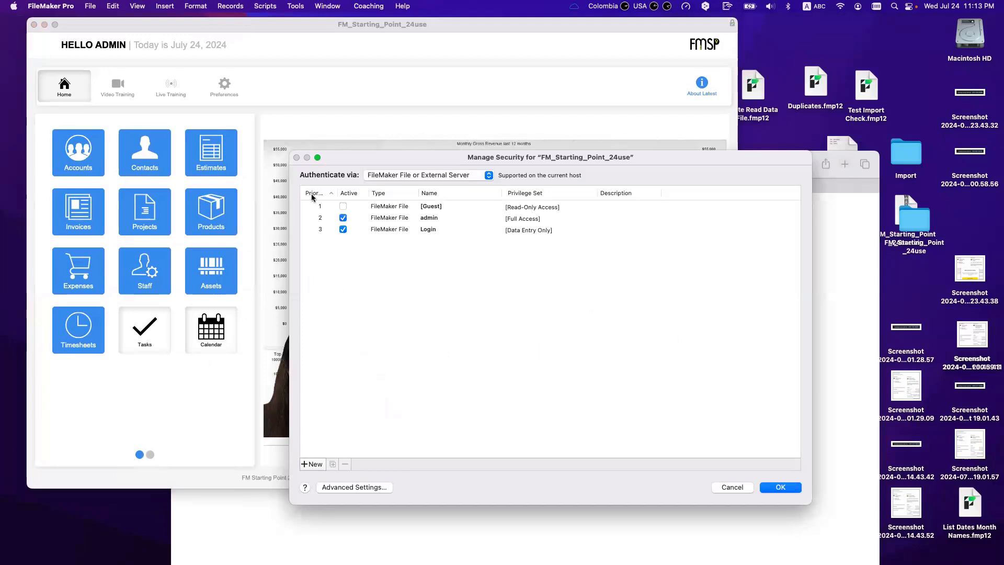
click(312, 464)
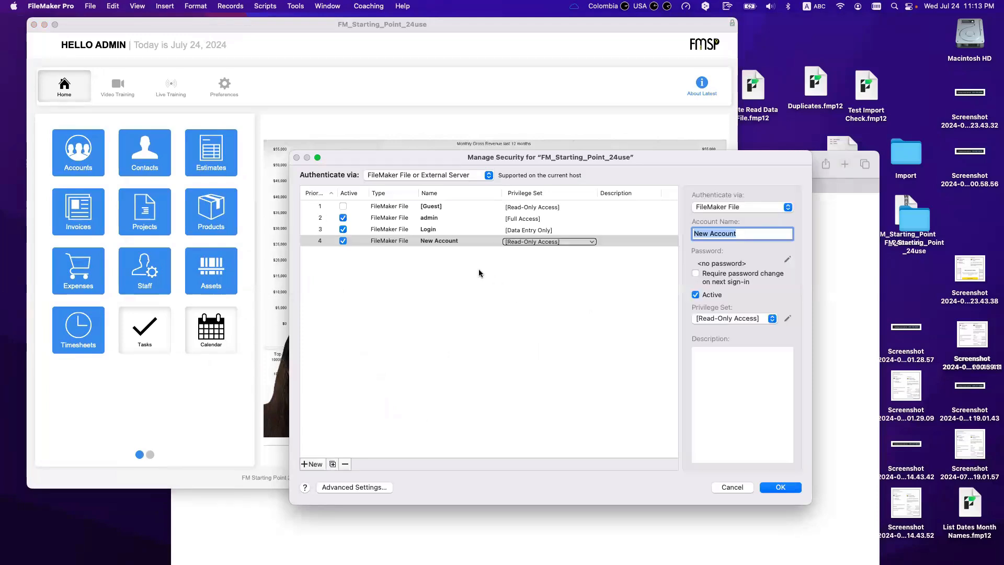
click(575, 240)
click(572, 242)
click(573, 242)
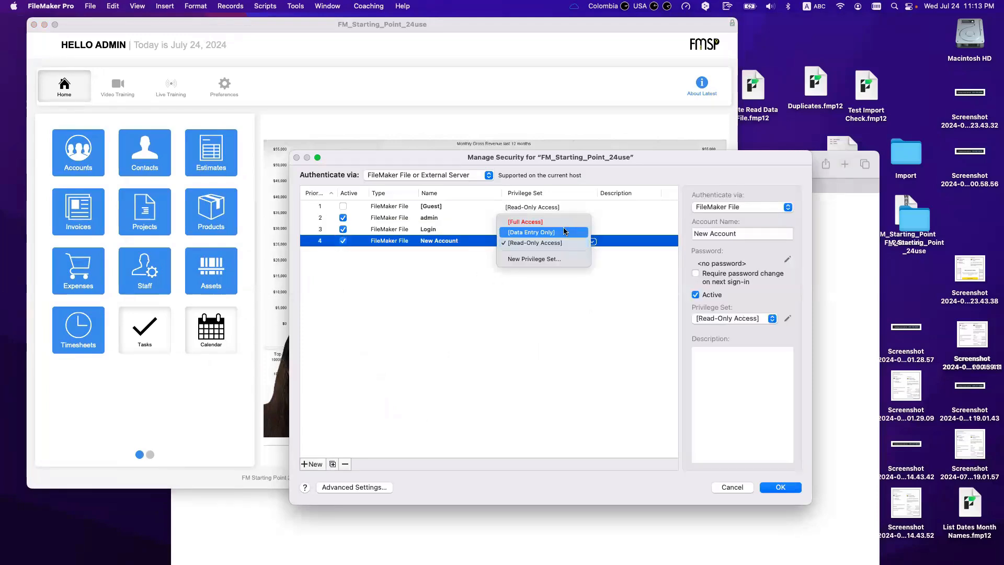
click(564, 228)
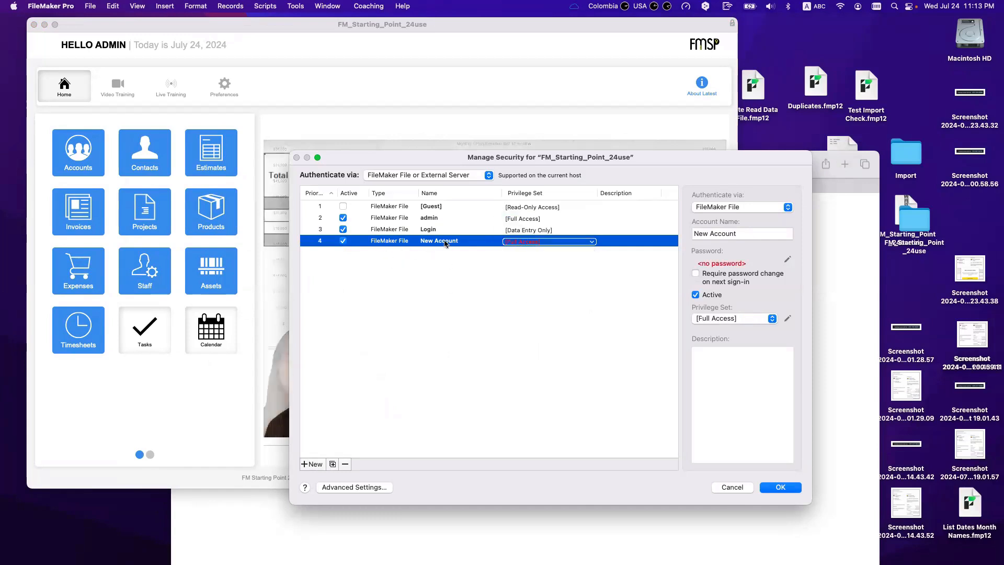
Step: Name the new account after the user, give it a confirmed password, and save it
triple_click(713, 239)
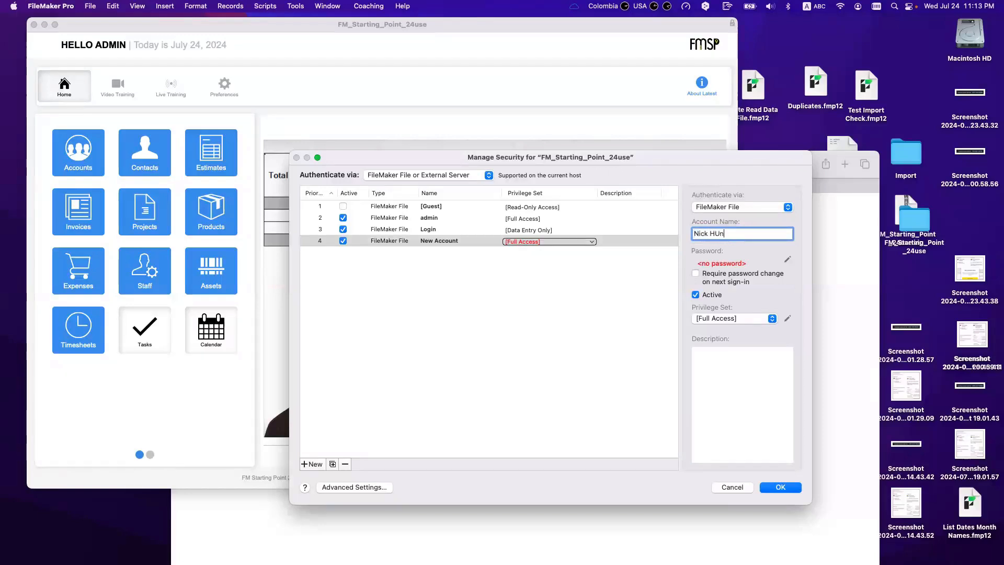
text(unter)
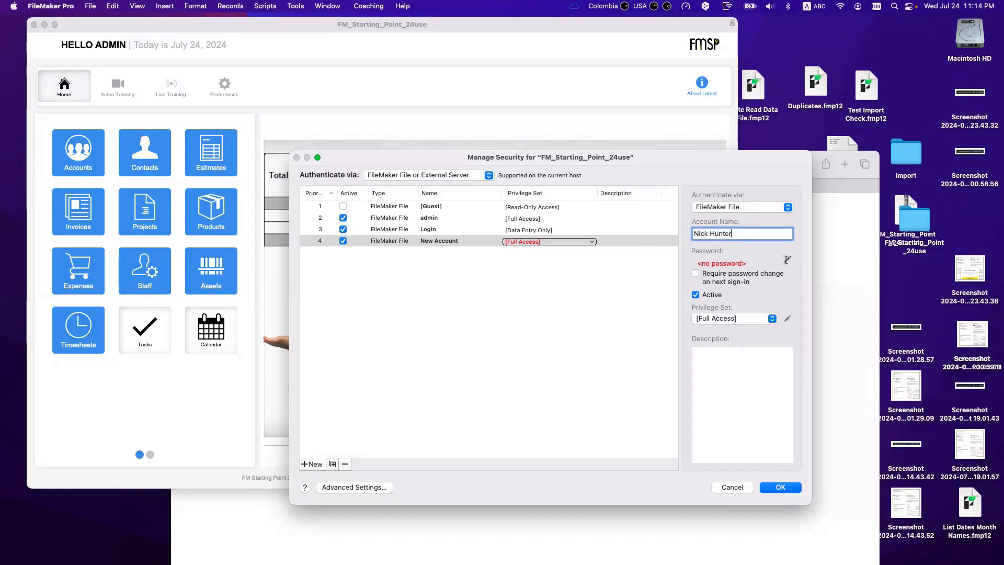
click(724, 259)
text(••••••••••)
key(Tab)
text(•••••••)
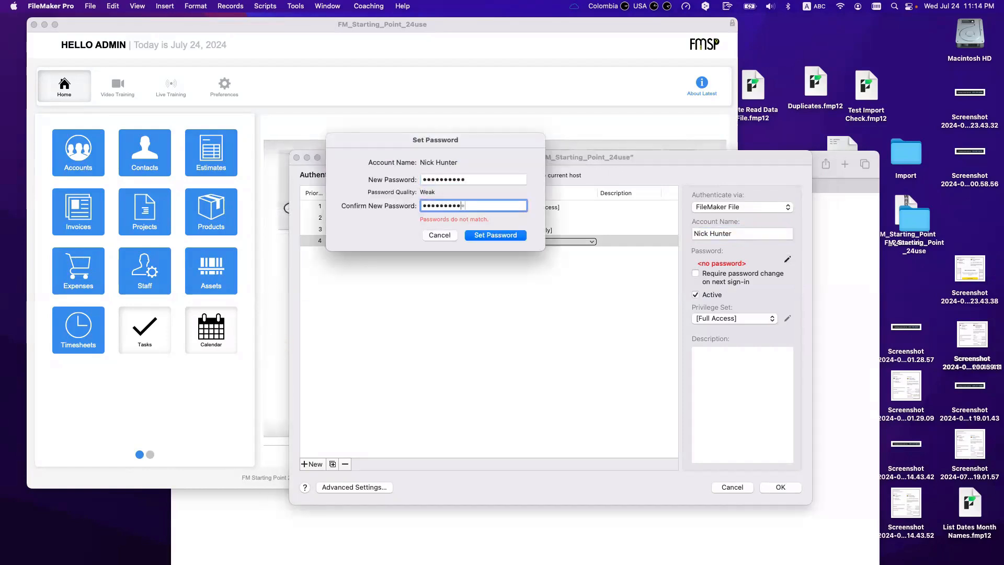
text(•••)
key(Return)
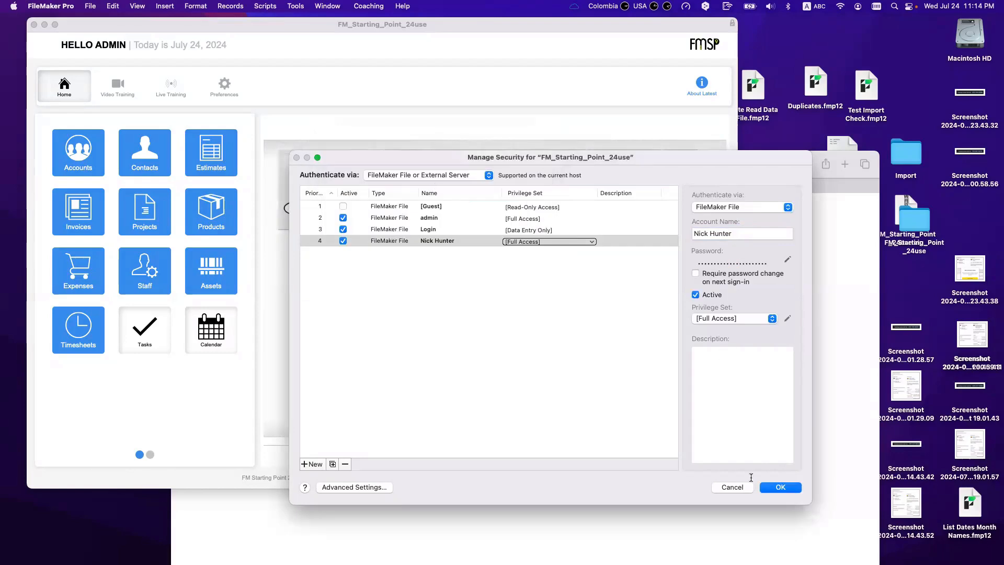
click(779, 487)
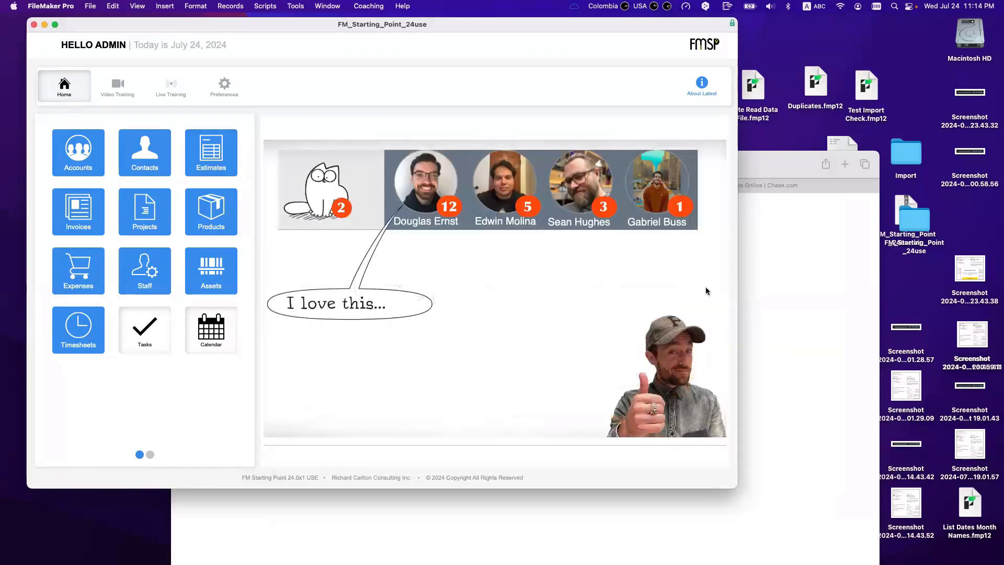
Step: Enter the new account's name in WebDirect's Account Name, correcting the capitalization
click(759, 282)
click(514, 401)
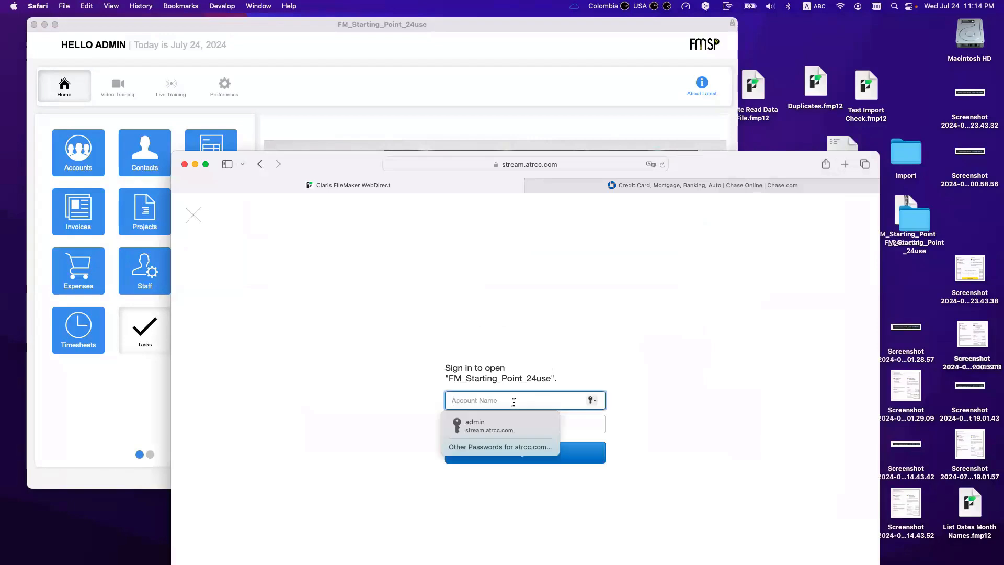
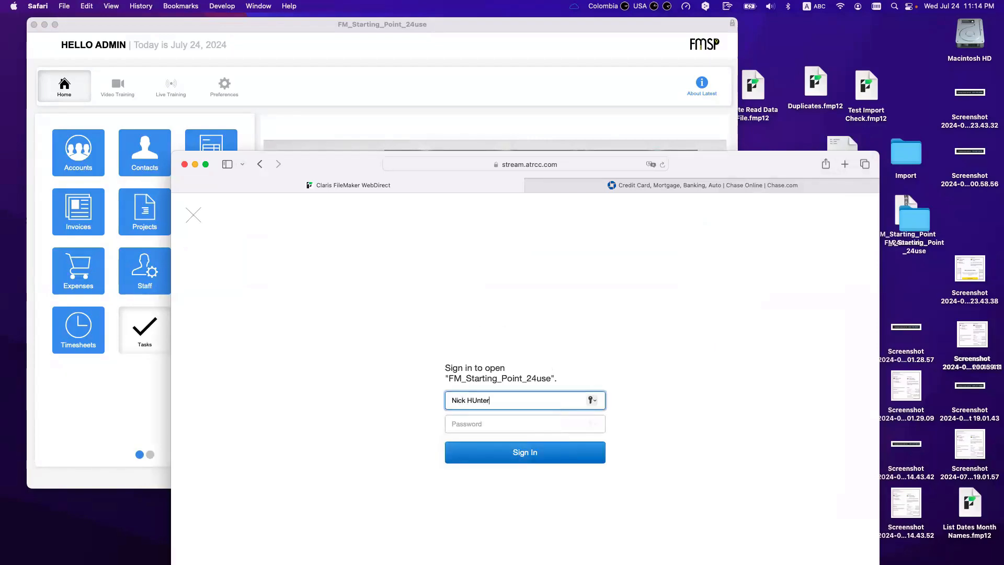
key(Tab)
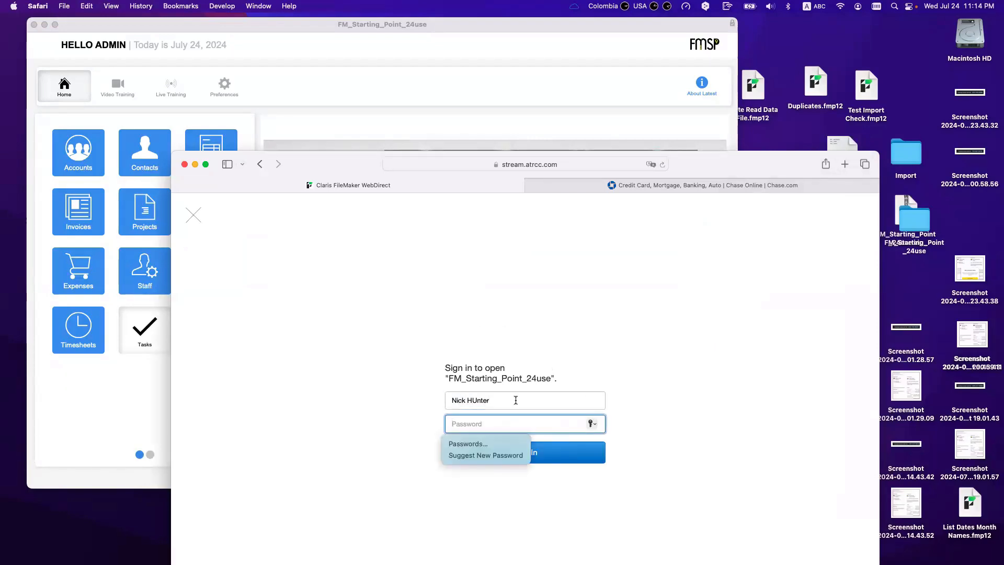
click(477, 400)
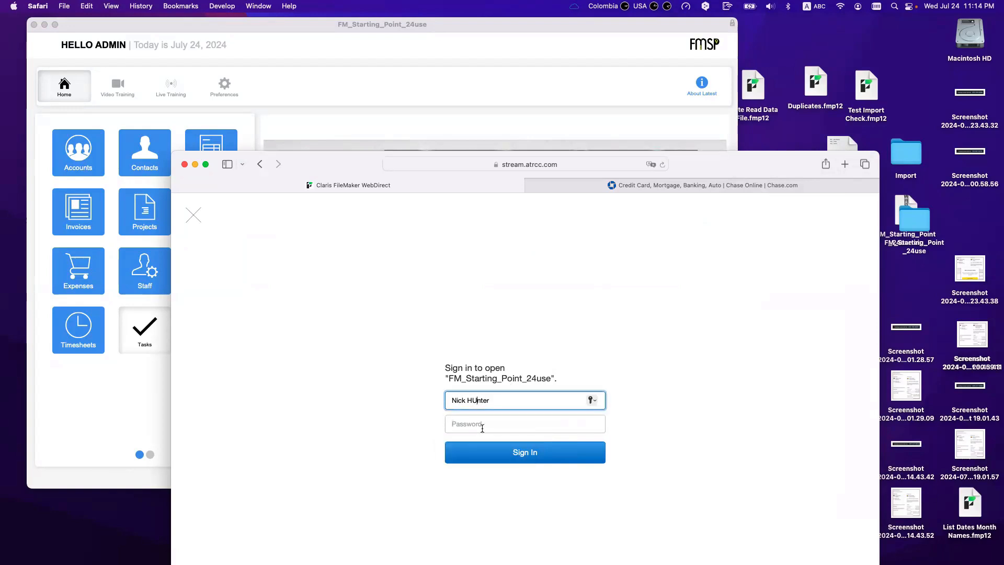
key(BackSpace)
text(u)
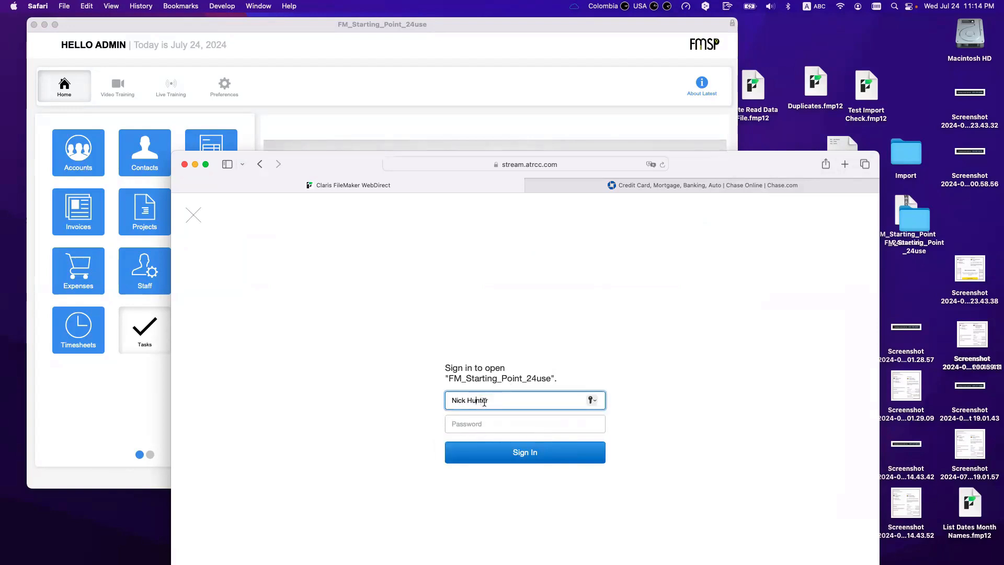
Step: Enter the account password, sign in, and dismiss the Keychain save prompt
click(476, 424)
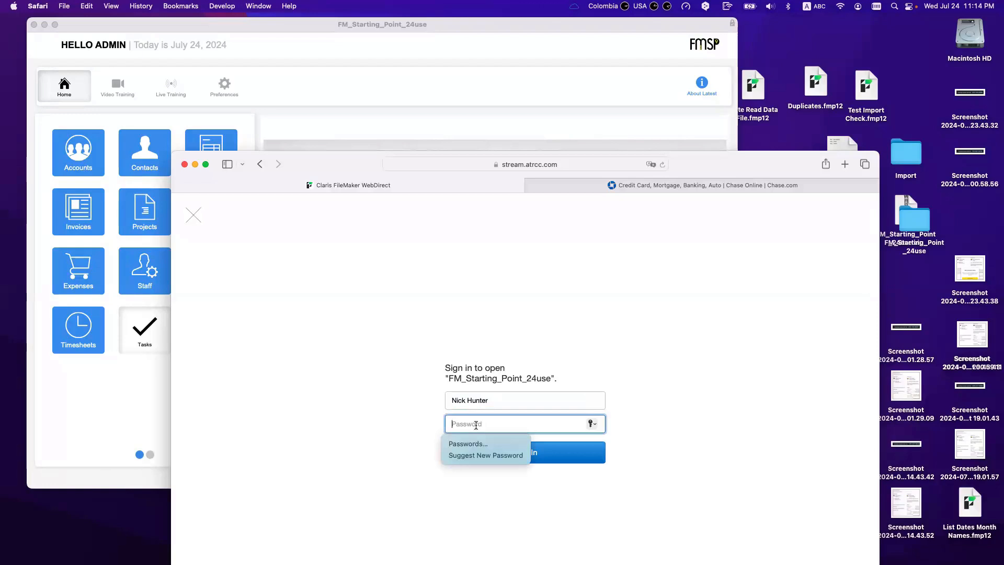
text(••••••••••)
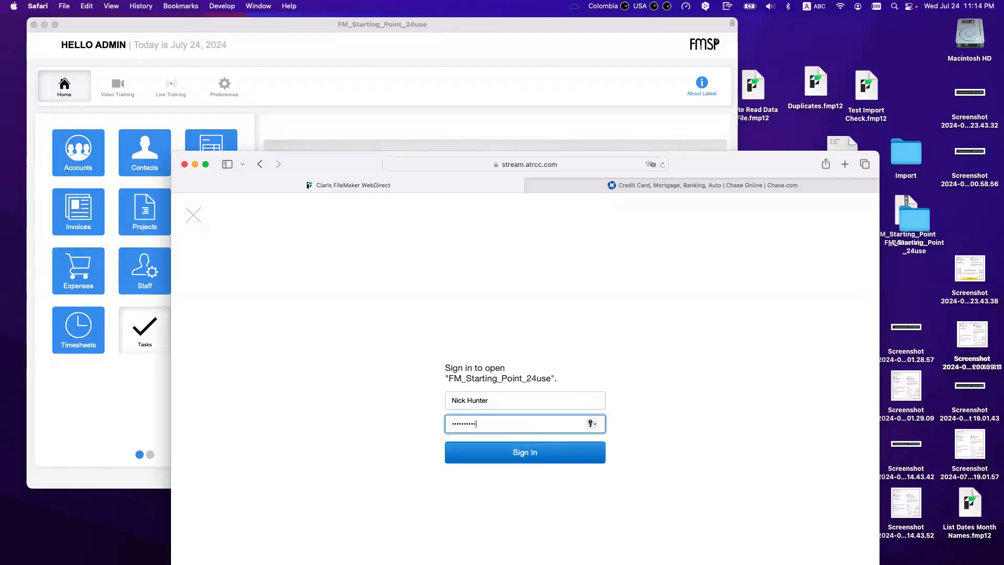
click(494, 456)
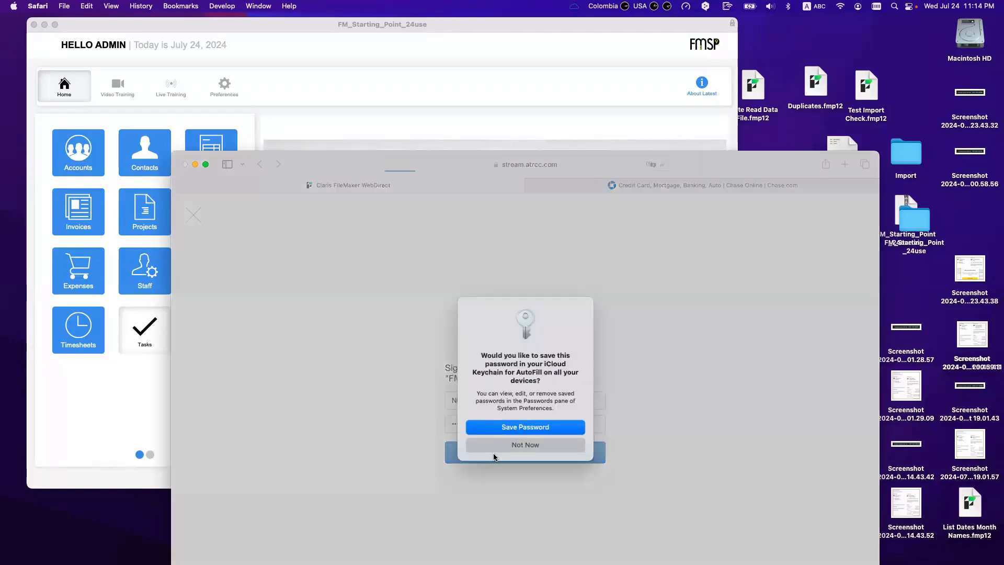
click(511, 431)
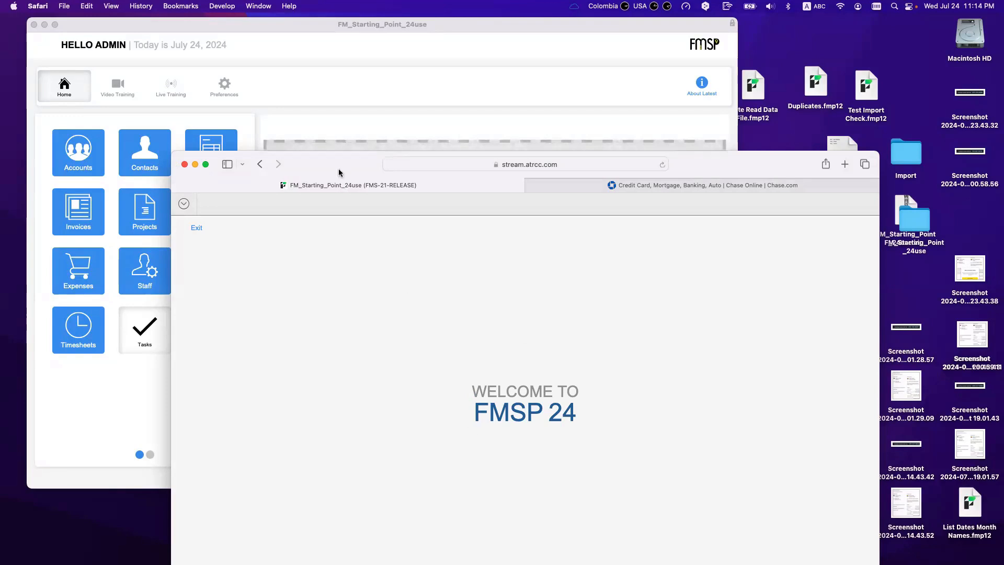
Step: Exit the WebDirect file and reopen FM_Starting_Point_24use from the launch center
drag(339, 174, 347, 136)
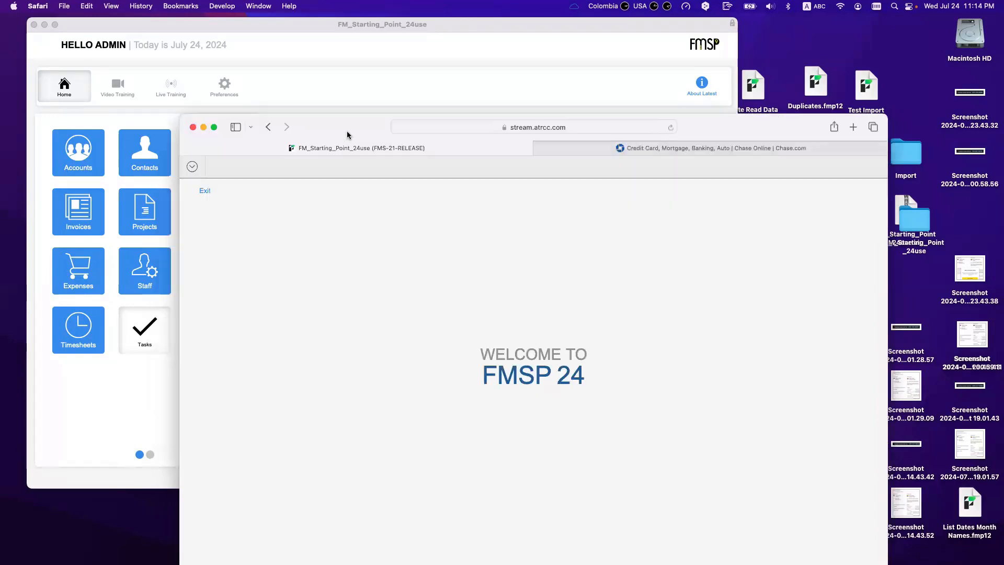
click(204, 191)
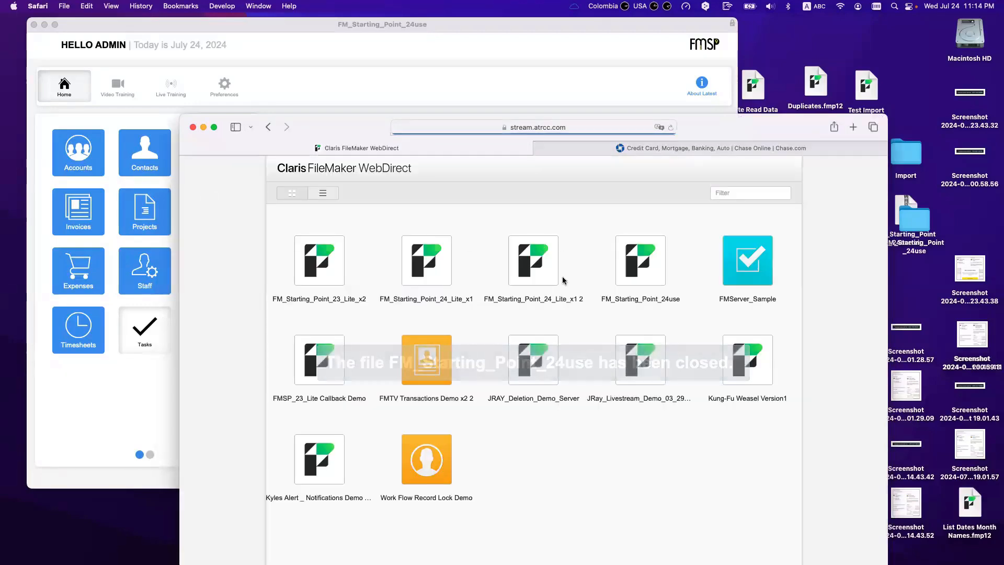
click(627, 265)
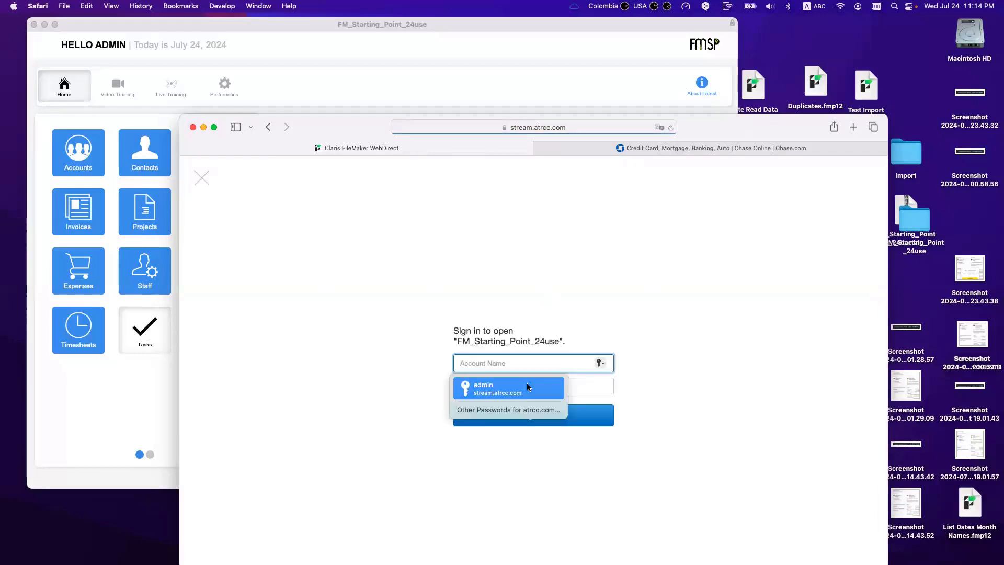
Step: Look through the saved logins on the WebDirect sign-in page, then bring FileMaker Pro forward
click(529, 410)
scroll(522, 446, down, 5)
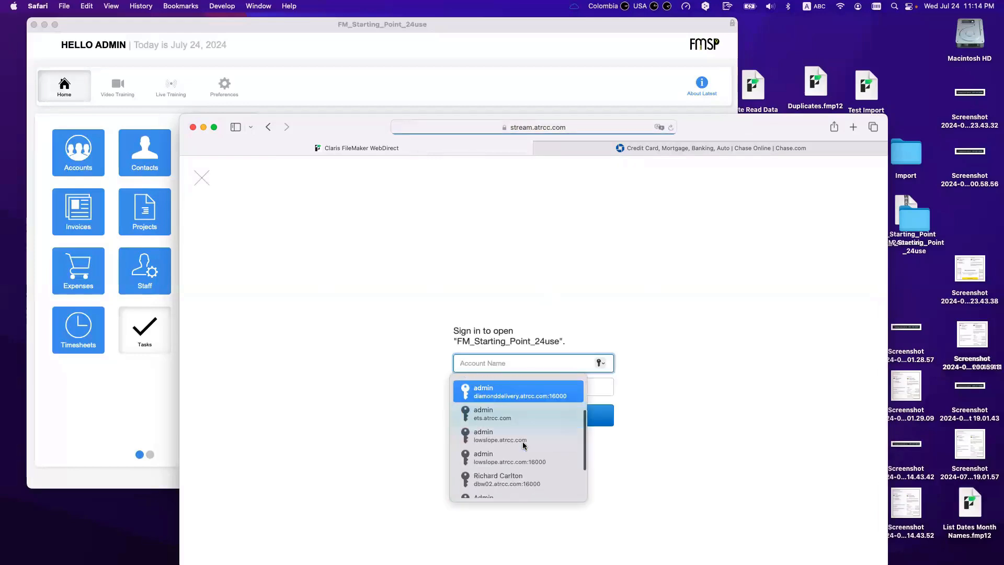
scroll(522, 446, up, 5)
click(495, 279)
click(520, 379)
click(526, 360)
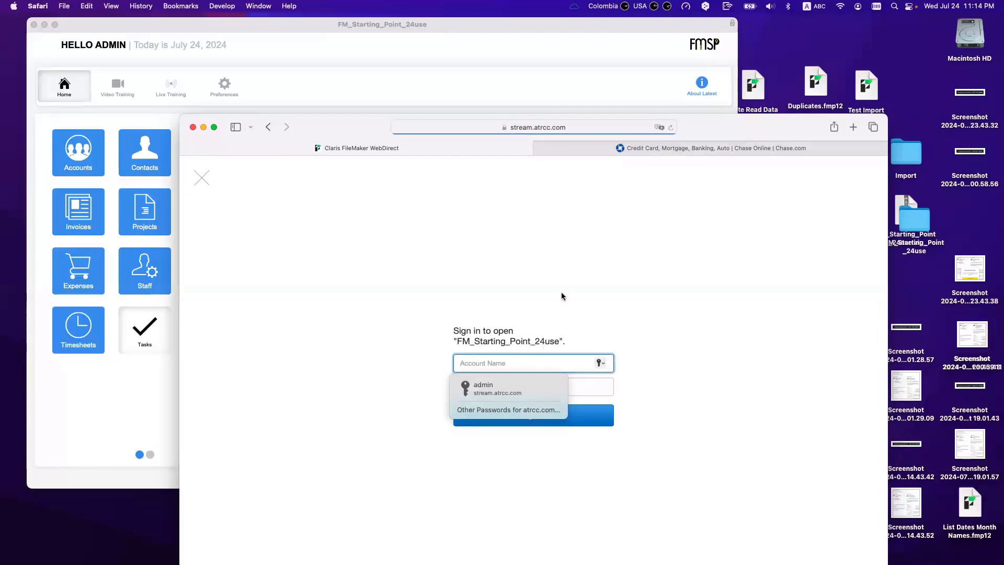
click(545, 341)
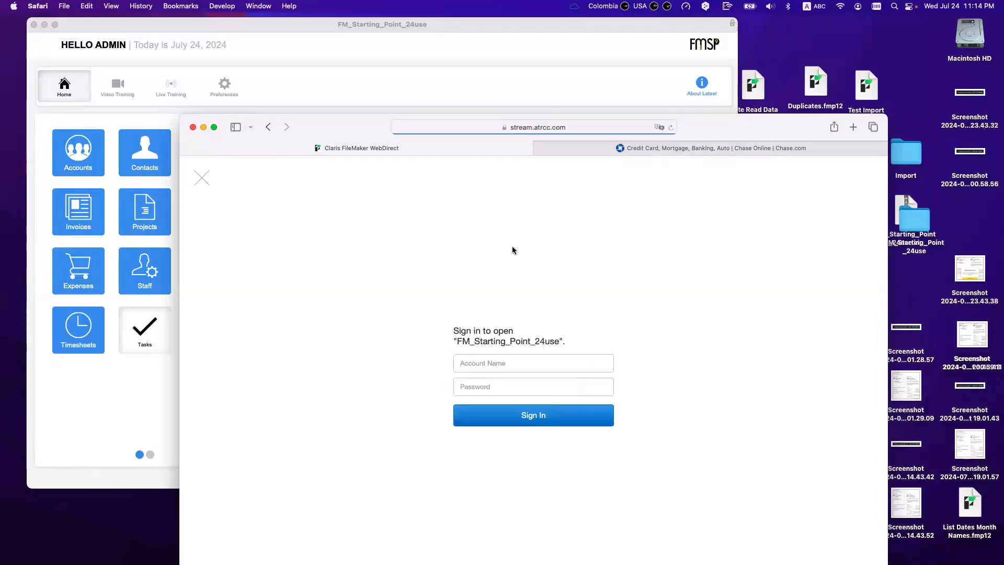
drag(352, 134, 396, 221)
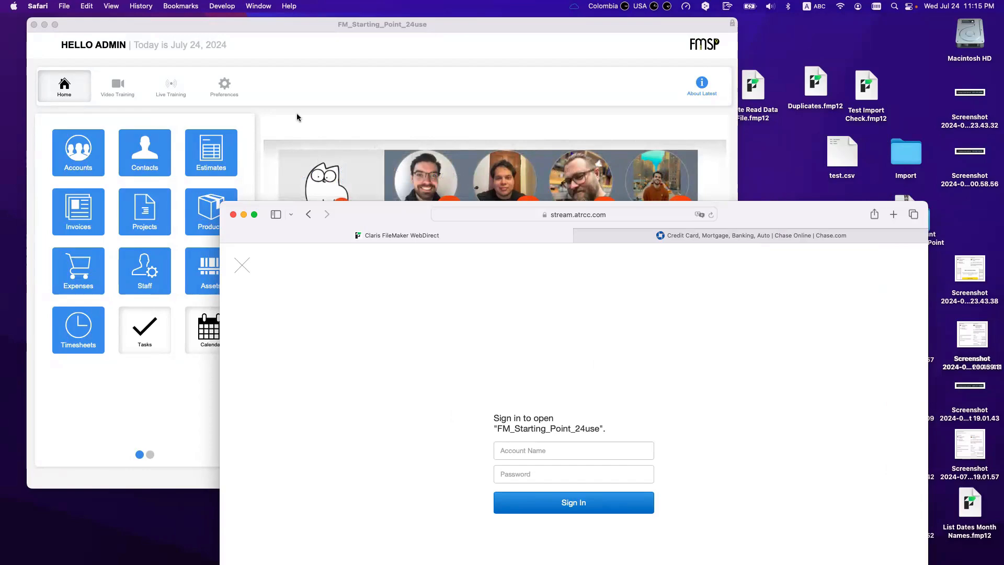
click(297, 113)
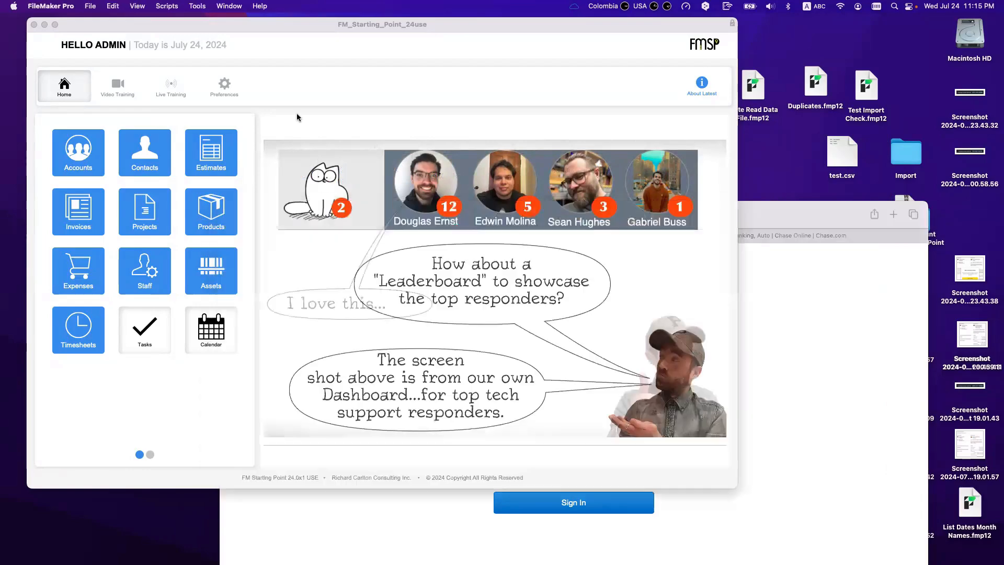
Step: From the Accounts layout, create the text field __ID Account in Manage Database
click(89, 149)
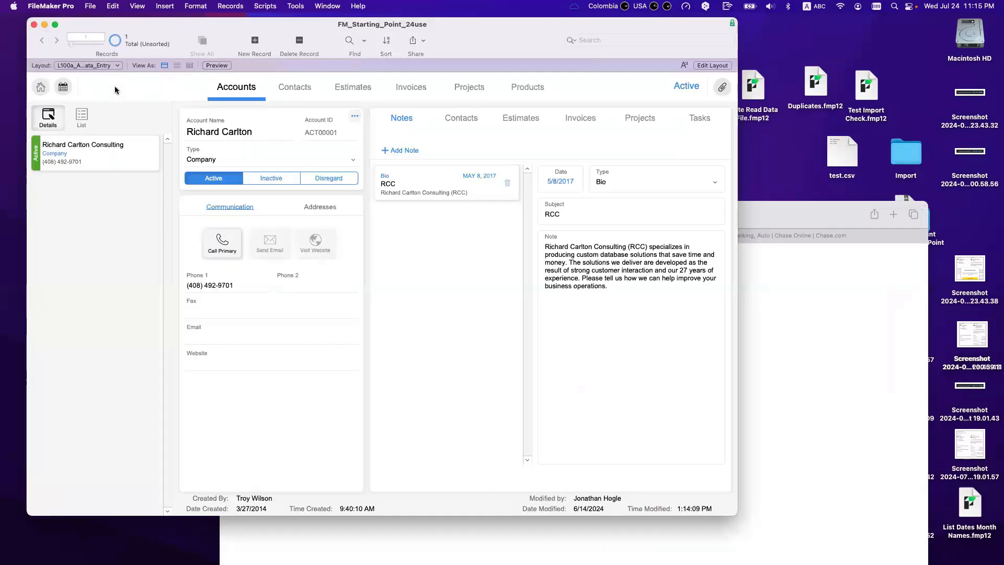
key(super+p)
text(UU)
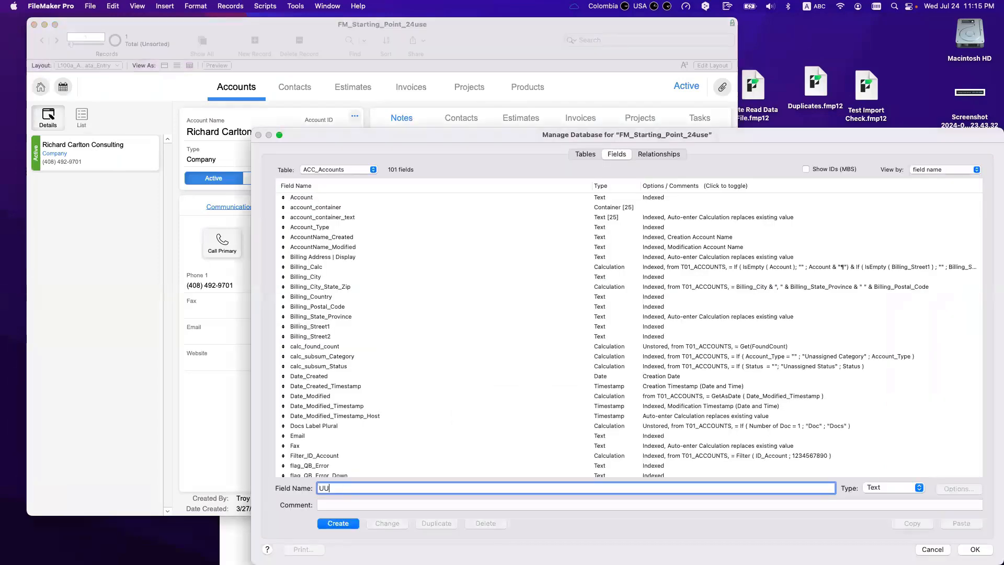
text(ID__UUID)
key(Down)
text(Account)
click(340, 522)
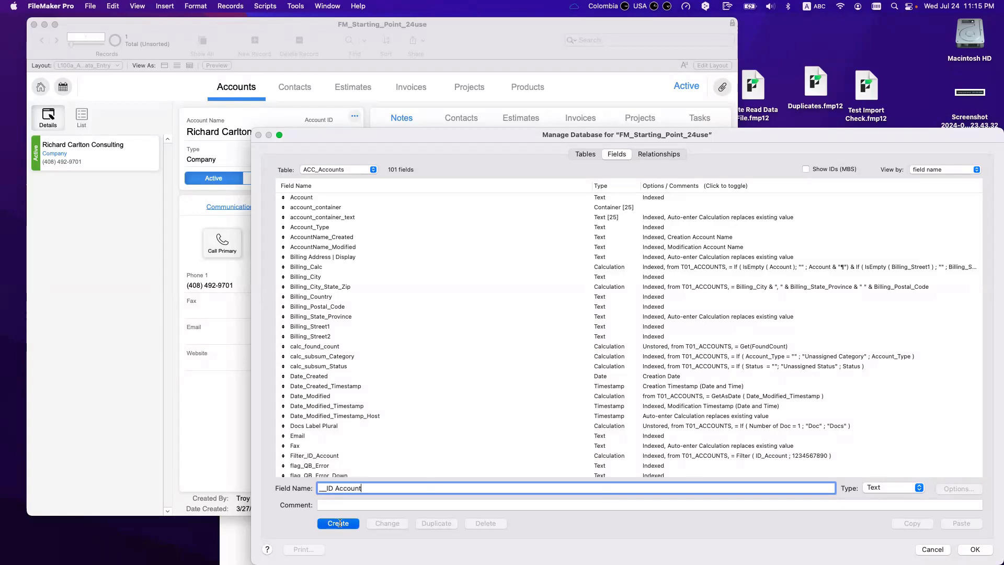
click(340, 523)
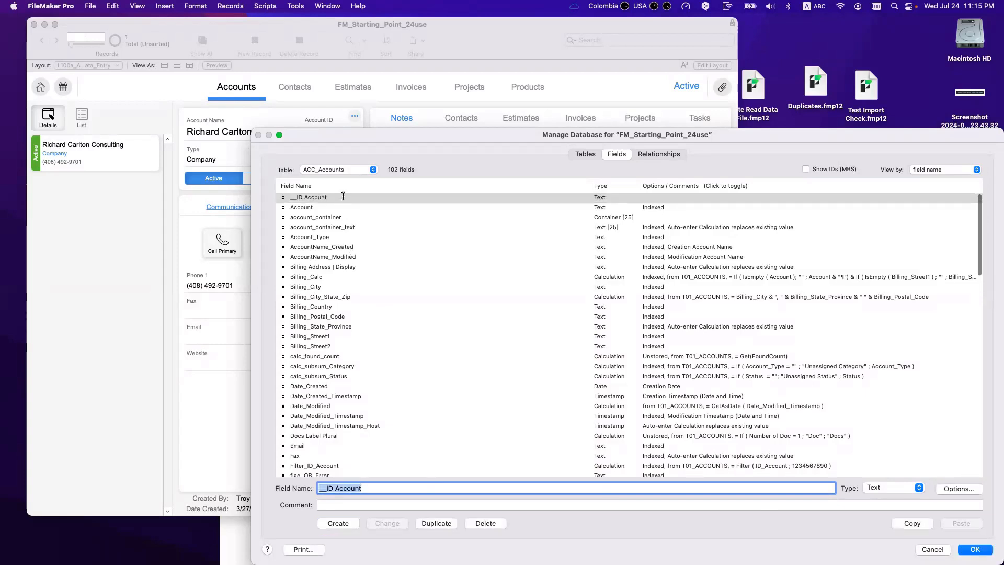
Step: Make __ID Account auto-enter the calculated value Get ( UUID ) and save the database changes
key(super+o)
click(624, 399)
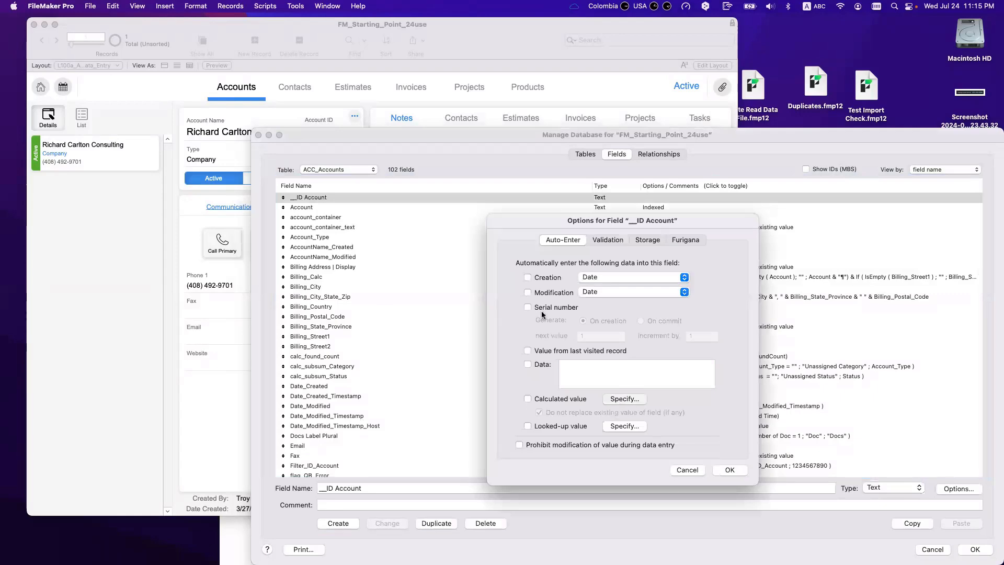
text(uuid)
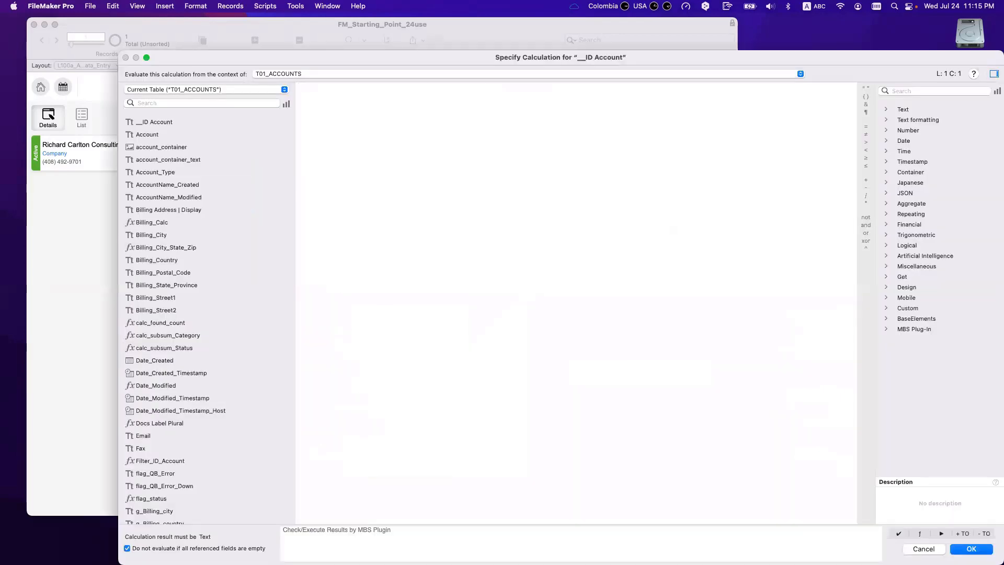
key(Return)
key(KP_Enter)
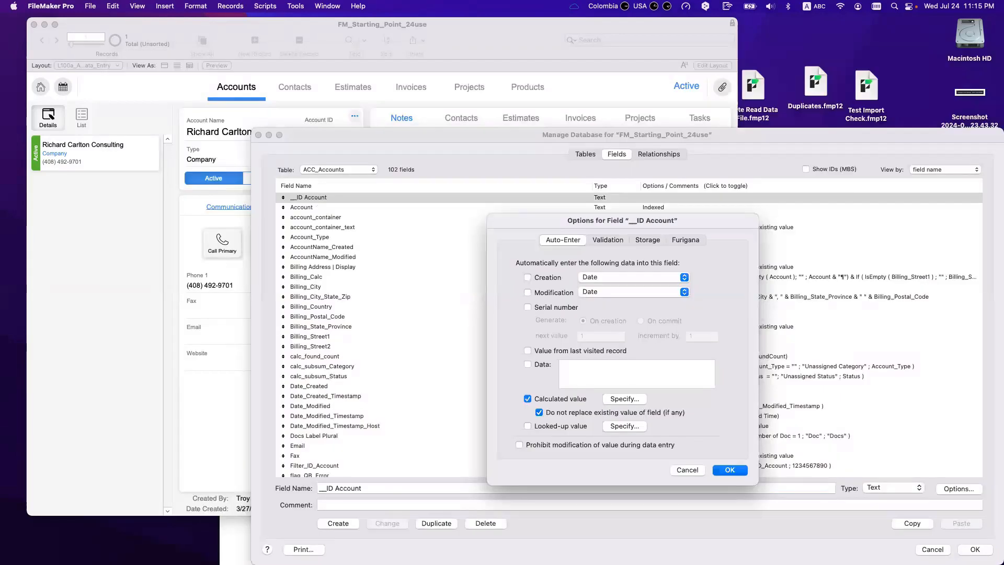
key(Return)
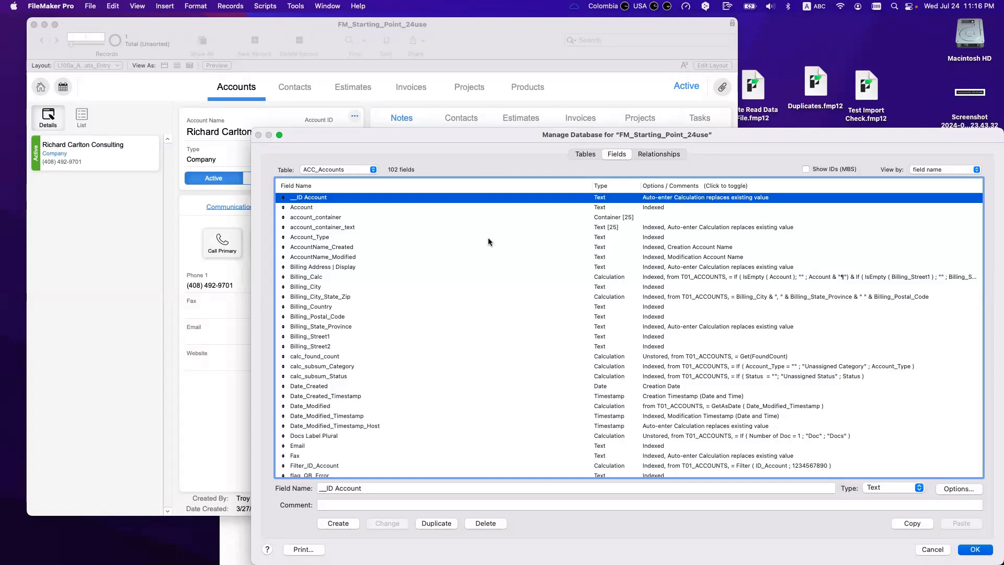
key(Escape)
key(super+l)
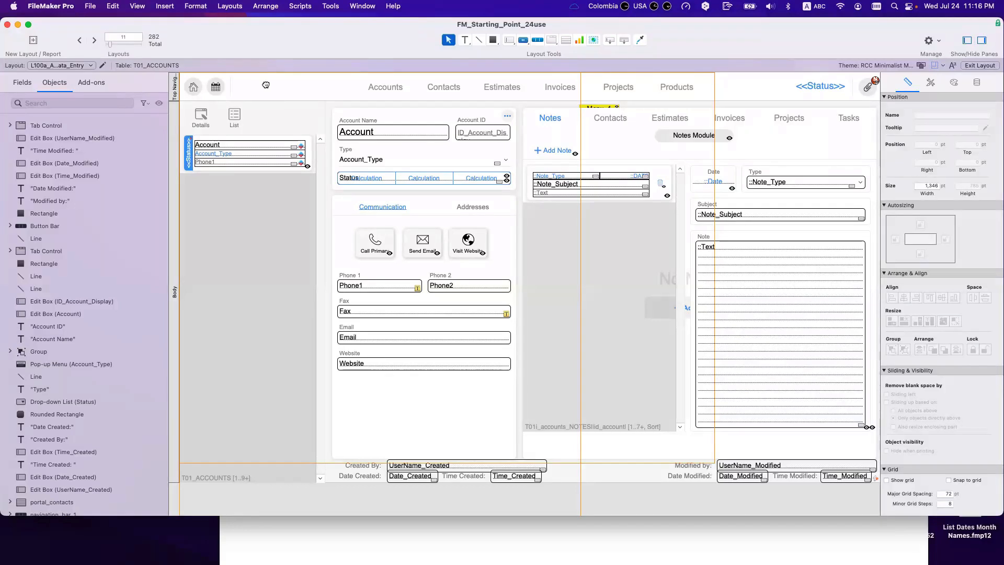
Step: Draw a header field bound to __ID Account, widen it to 141 pt, and return to Browse
drag(271, 81, 313, 93)
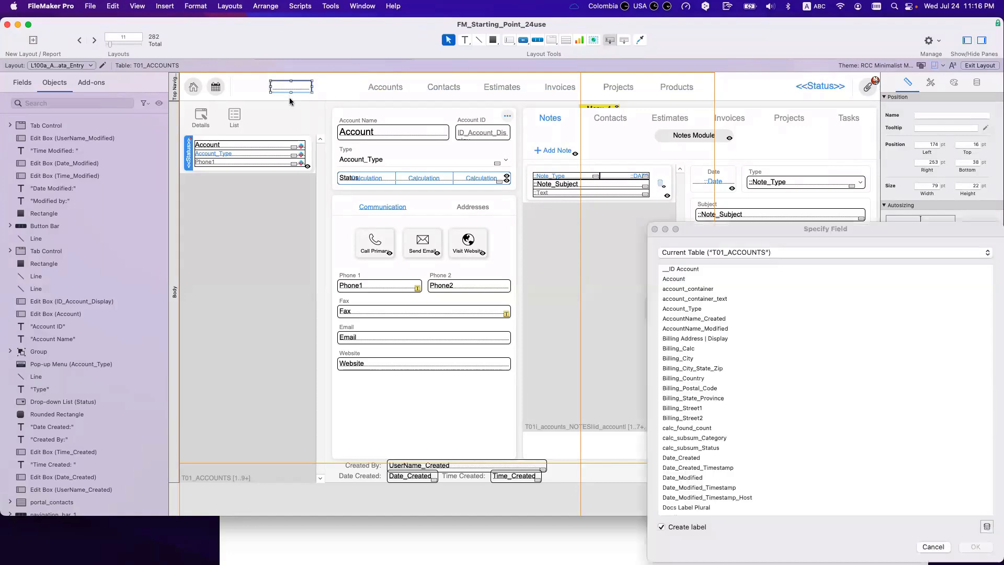
scroll(719, 416, up, 3)
click(690, 269)
key(Return)
drag(313, 87, 344, 86)
click(976, 82)
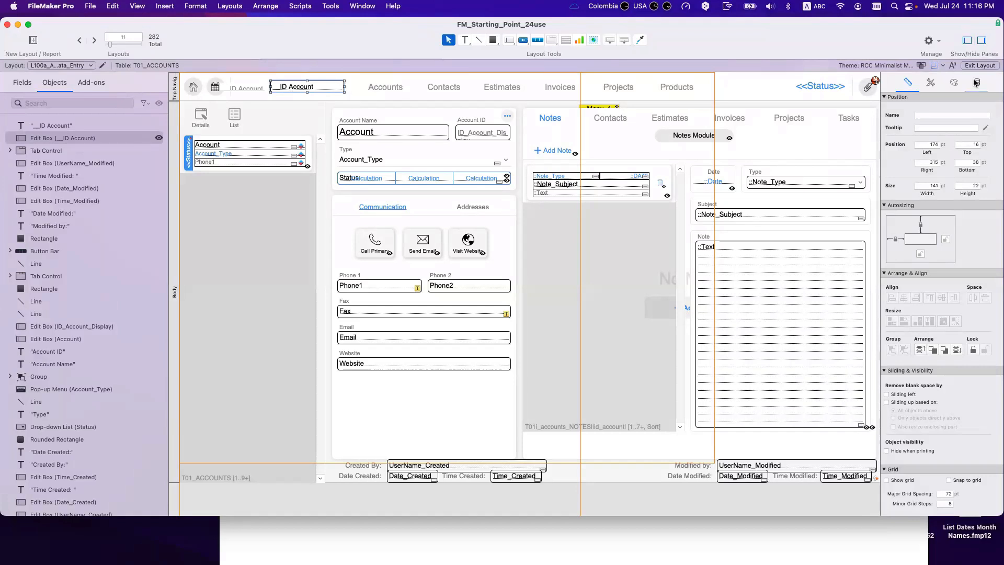
key(super+b)
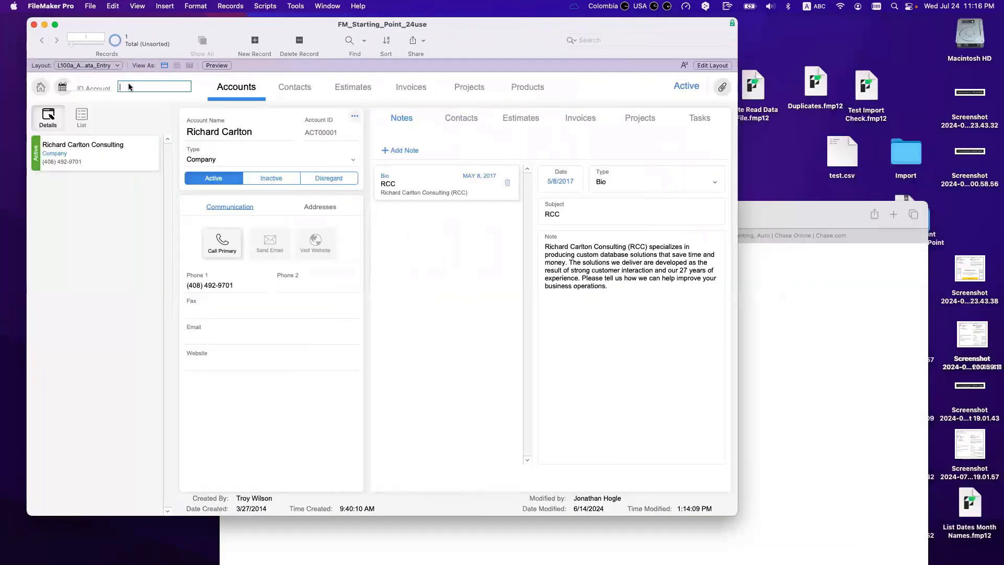
Step: Replace __ID Account in all found records with the calculated value Get ( UUID )
key(super+equal)
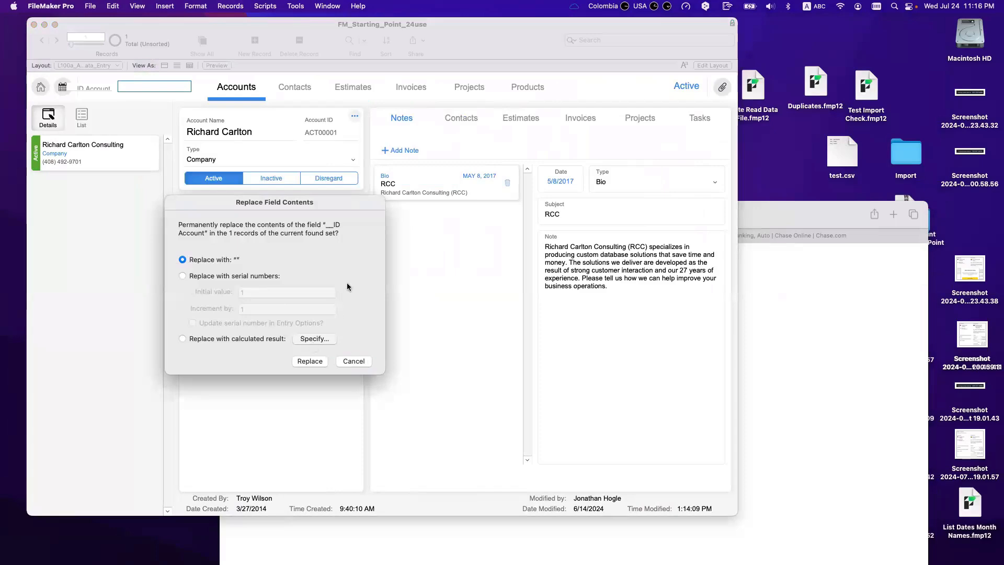
click(314, 338)
text(get)
key(Return)
text(uu ))
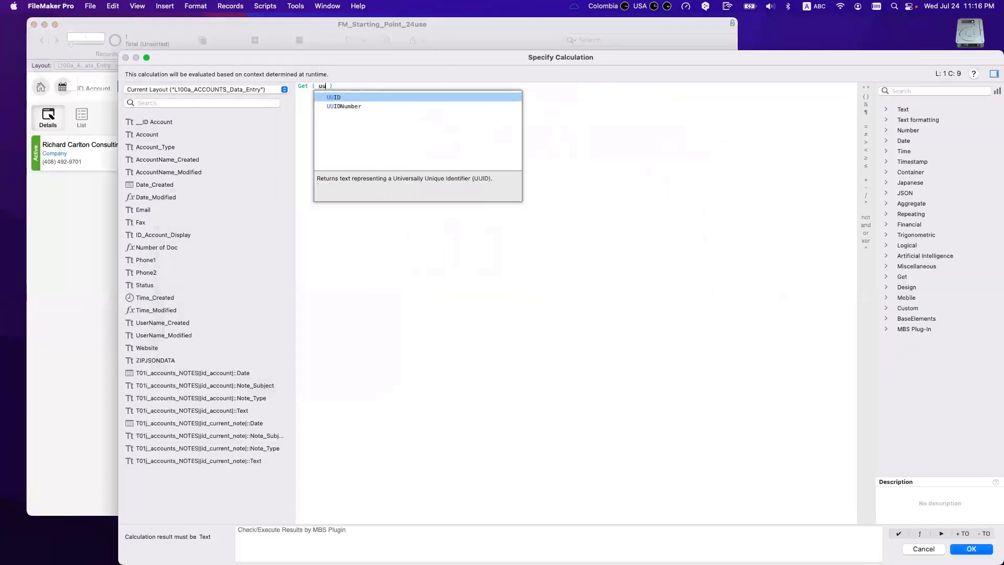
key(Return)
key(Return)
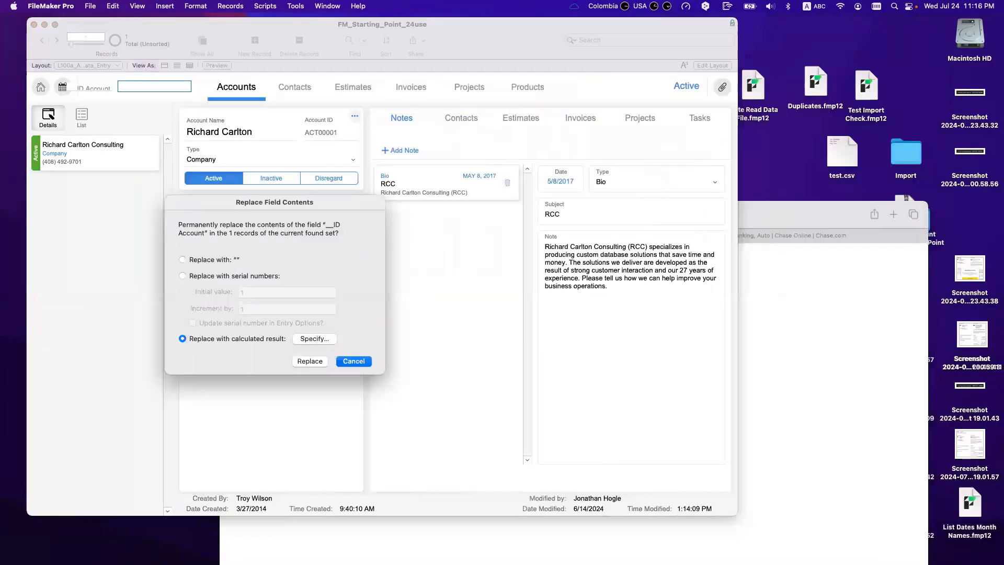
click(309, 361)
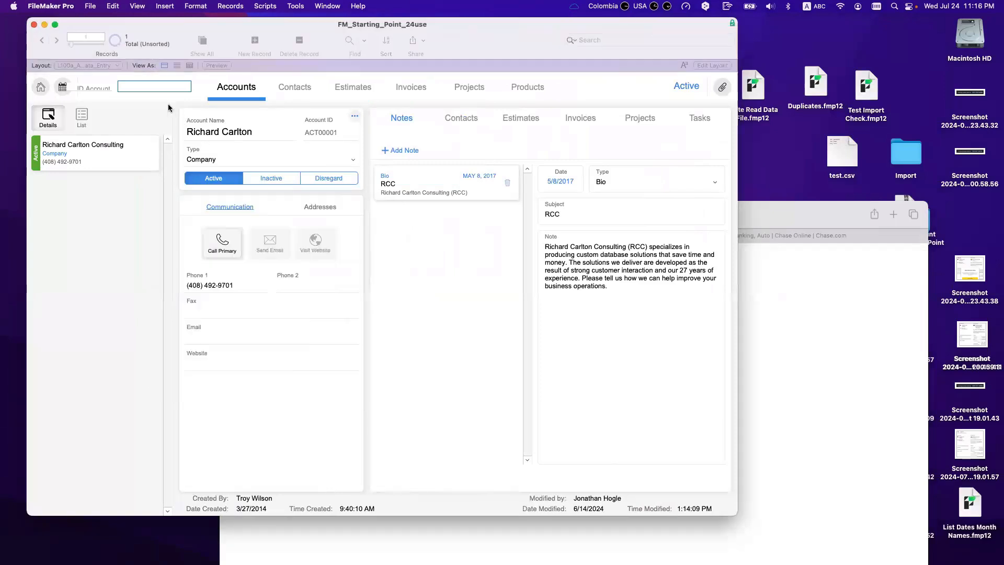
Step: Add a new account record named after a person, fixing the surname's capitalization, and cancel the Print dialog
drag(181, 47, 239, 48)
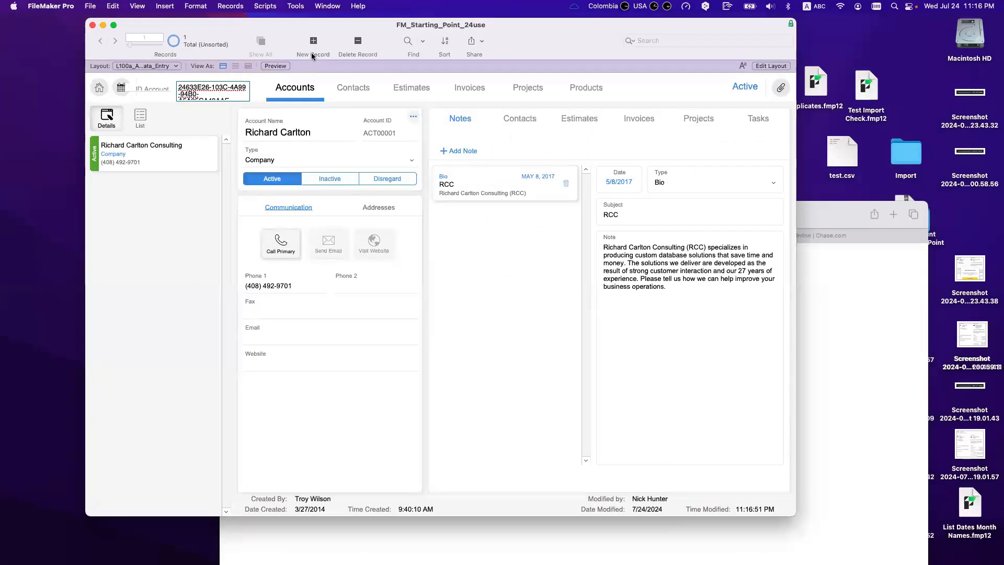
click(313, 43)
click(286, 132)
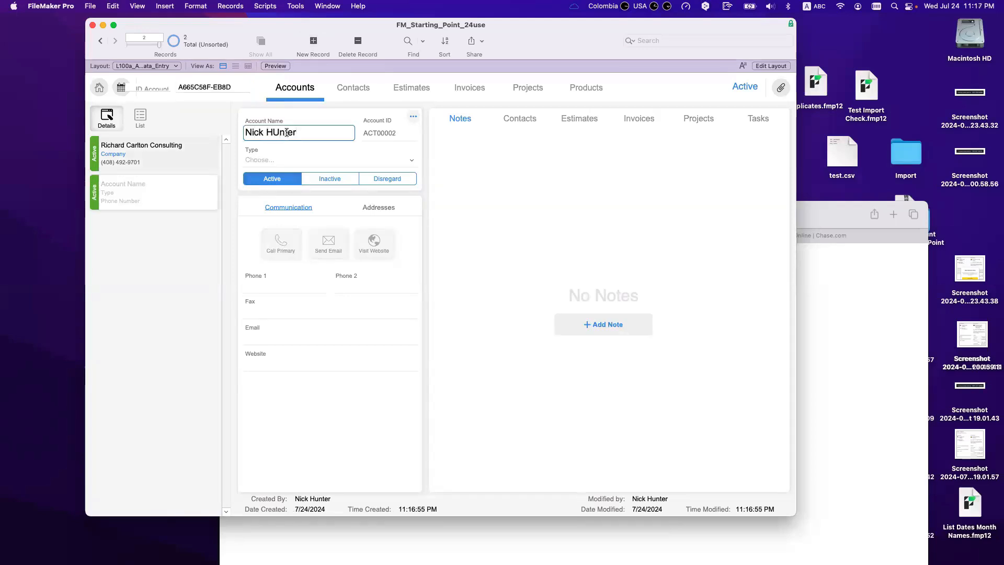
double_click(287, 132)
text(Hunter)
key(super+p)
click(588, 309)
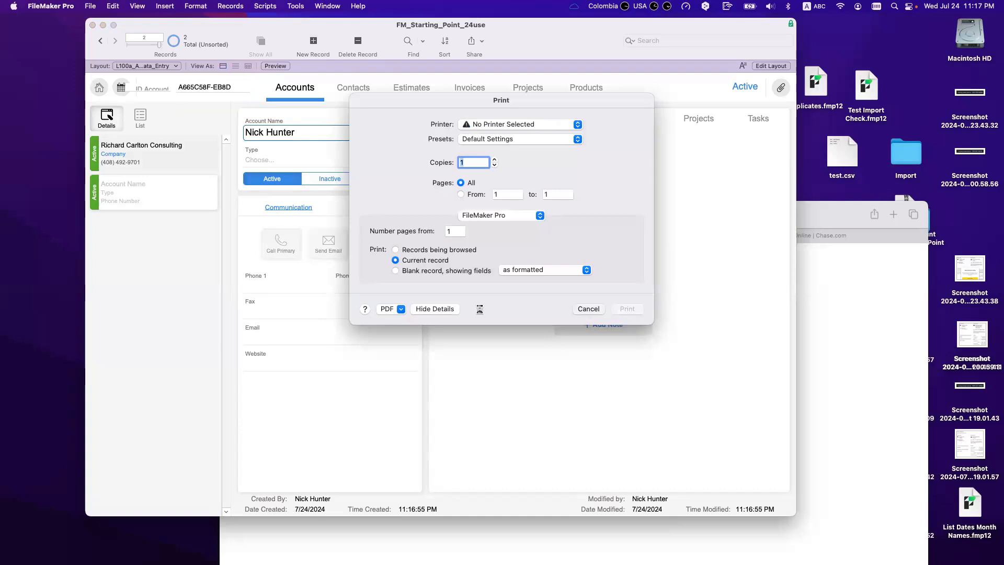
key(super+p)
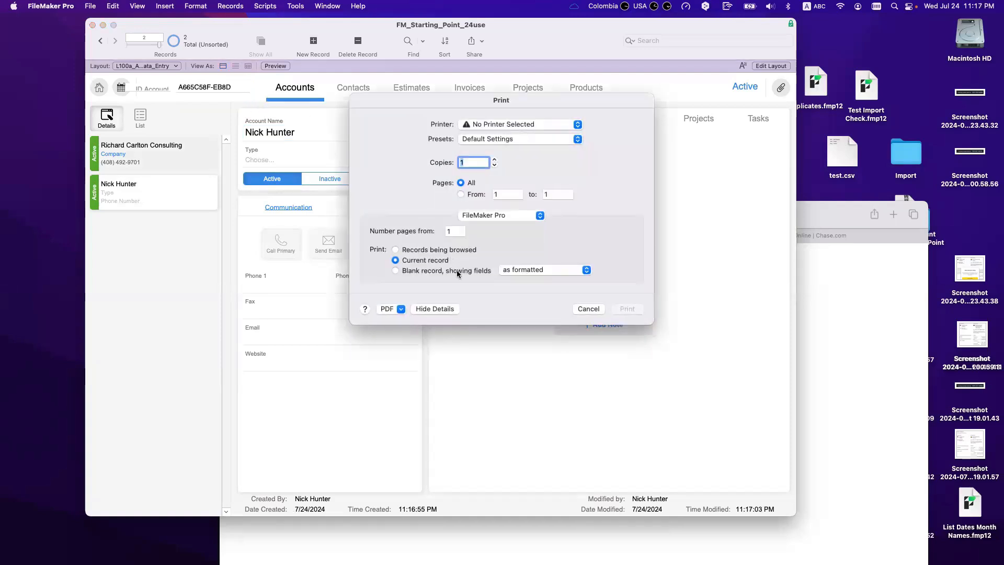
key(Escape)
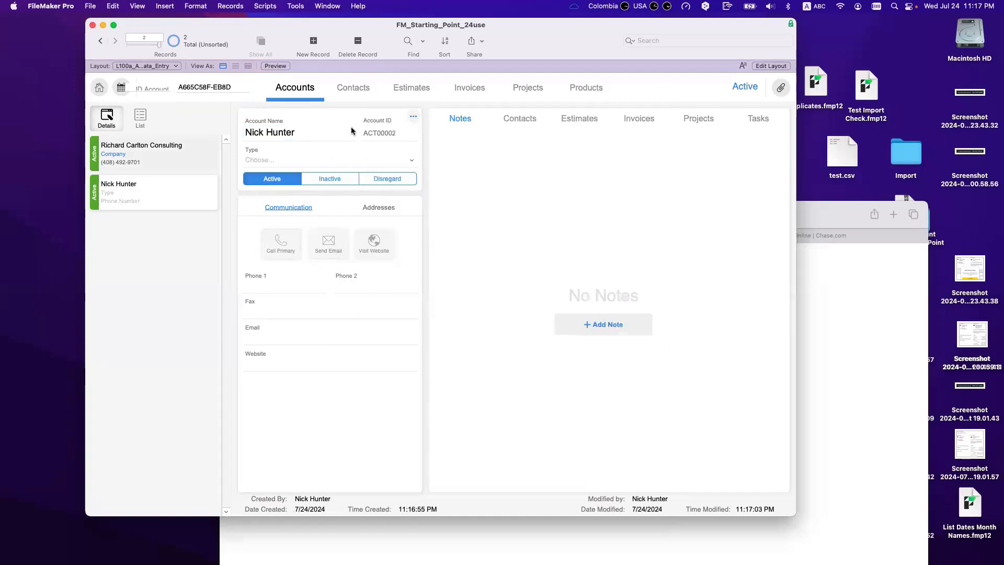
Step: Add a third account record with another person's name and step through all three records
click(313, 42)
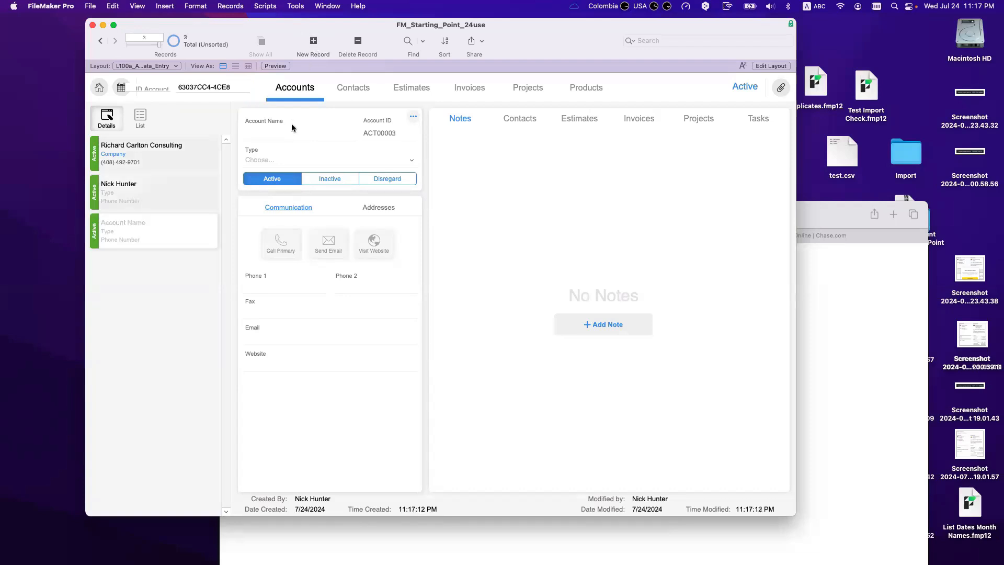
click(286, 132)
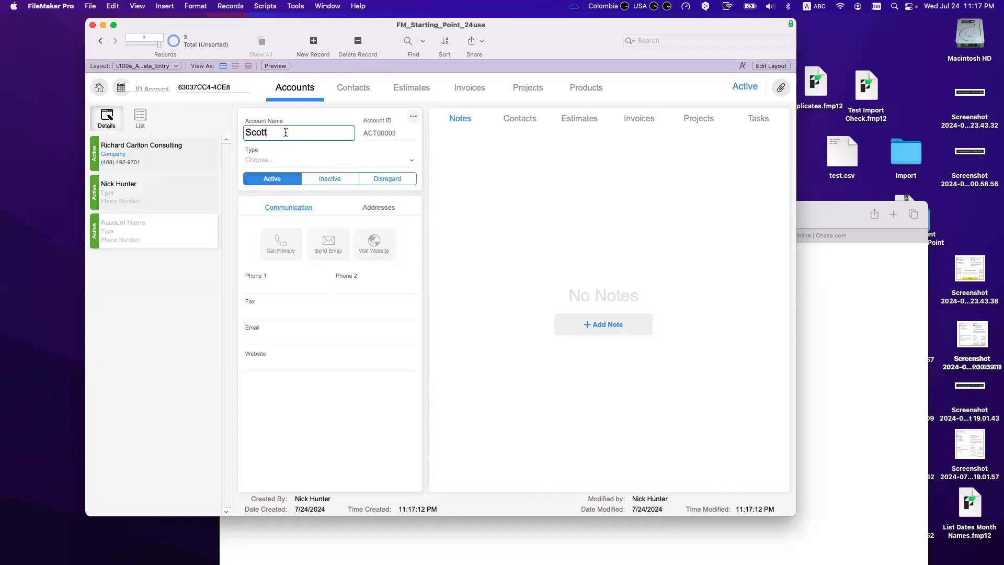
click(266, 155)
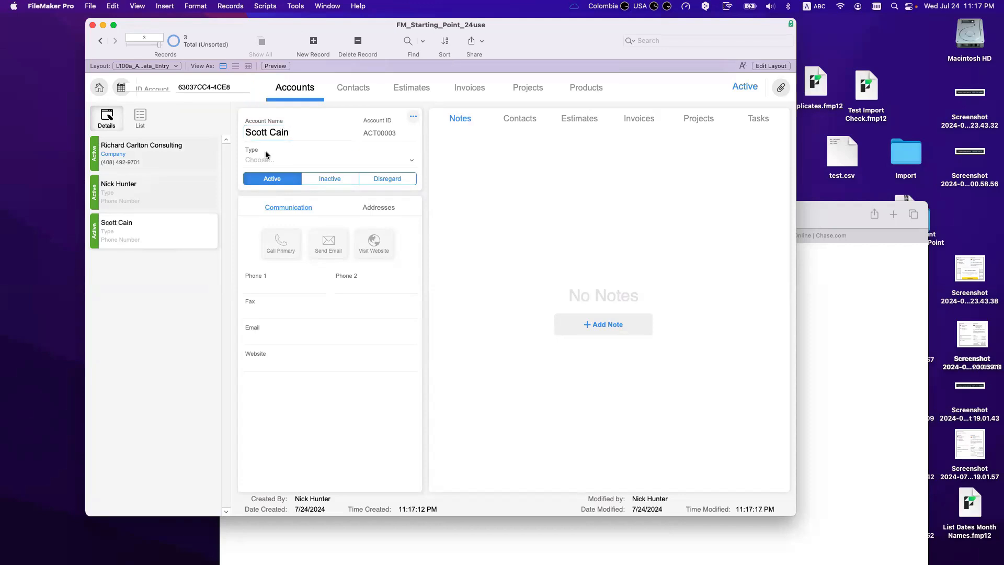
click(159, 157)
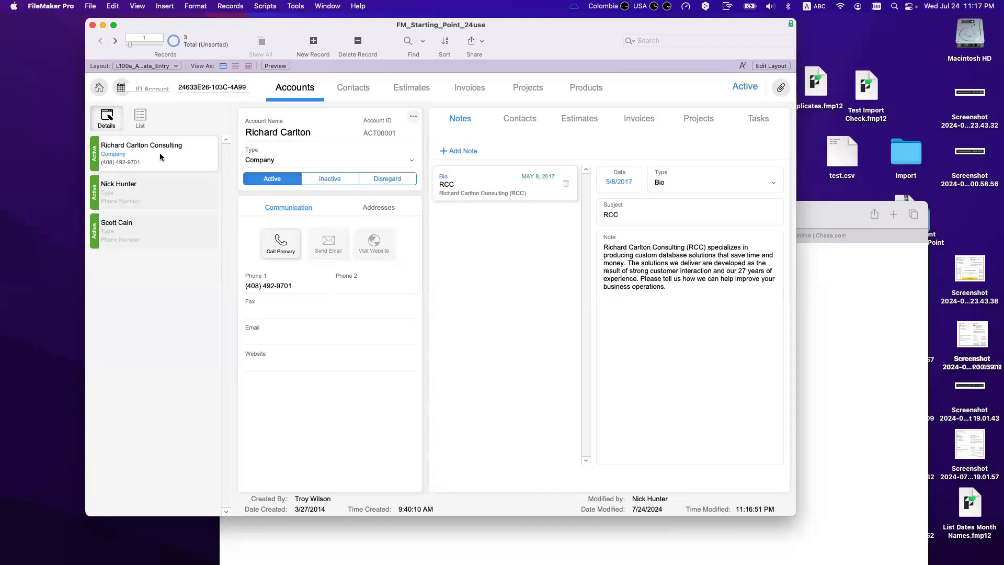
click(162, 196)
click(162, 227)
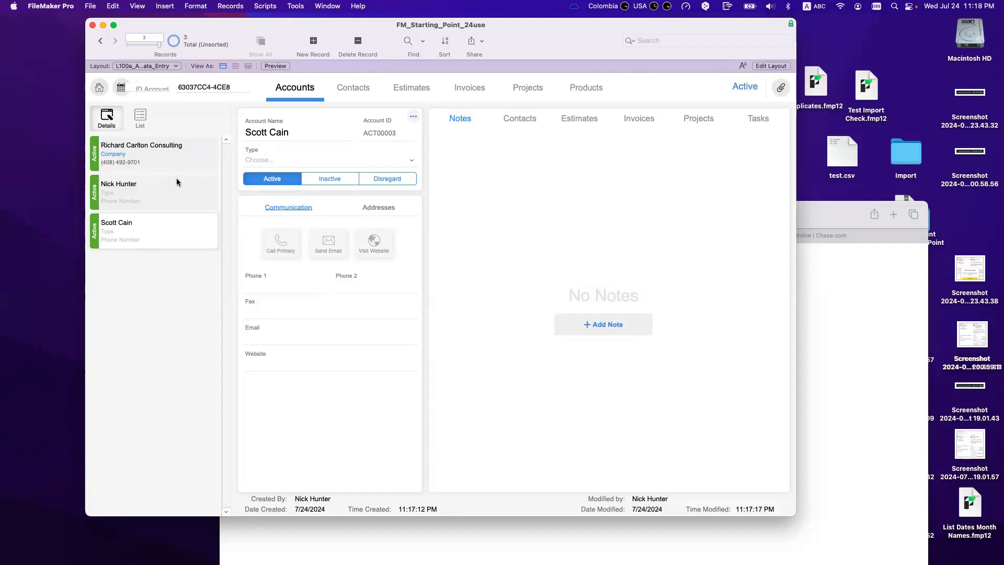
Step: Shift the FileMaker database window about 80 px to the left by its title bar
drag(241, 24, 198, 25)
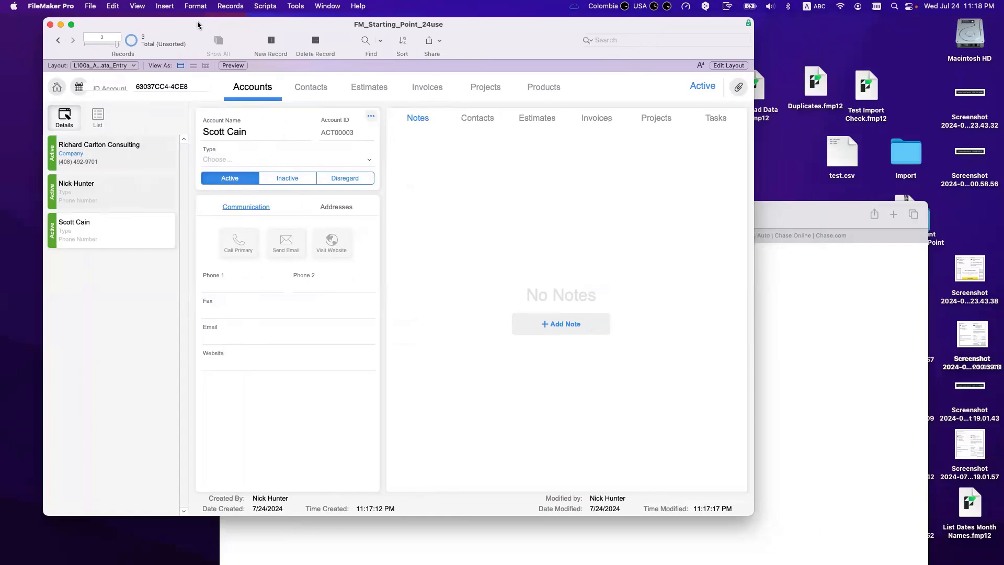
Step: In Manage Security, set and confirm a new password for the Login account
click(90, 6)
mouse_move(109, 123)
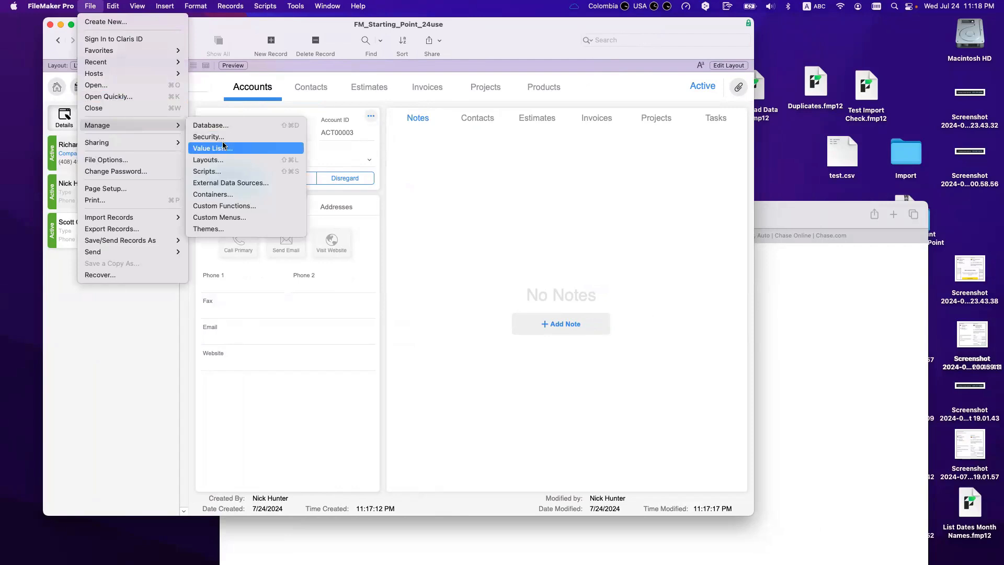
click(217, 137)
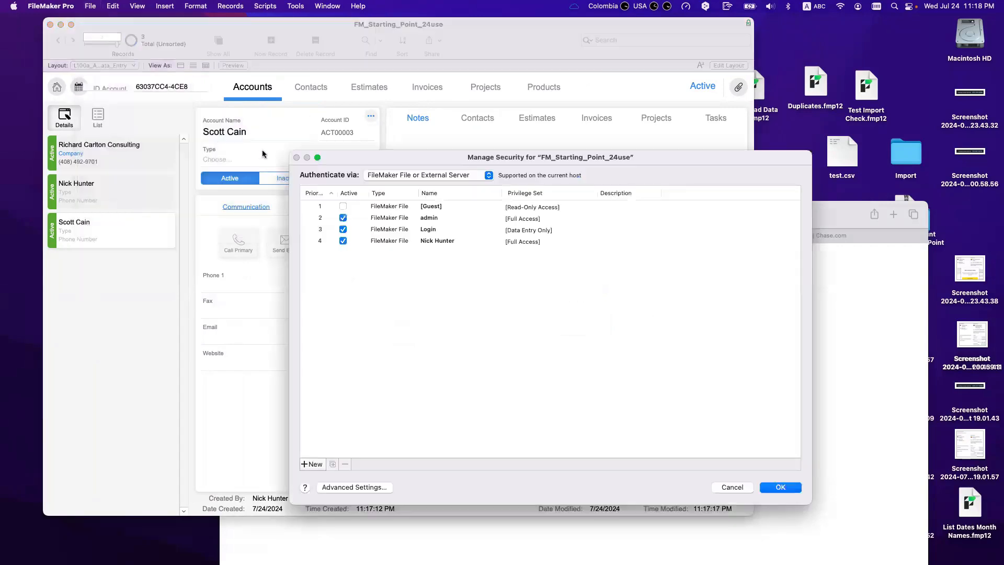
click(426, 231)
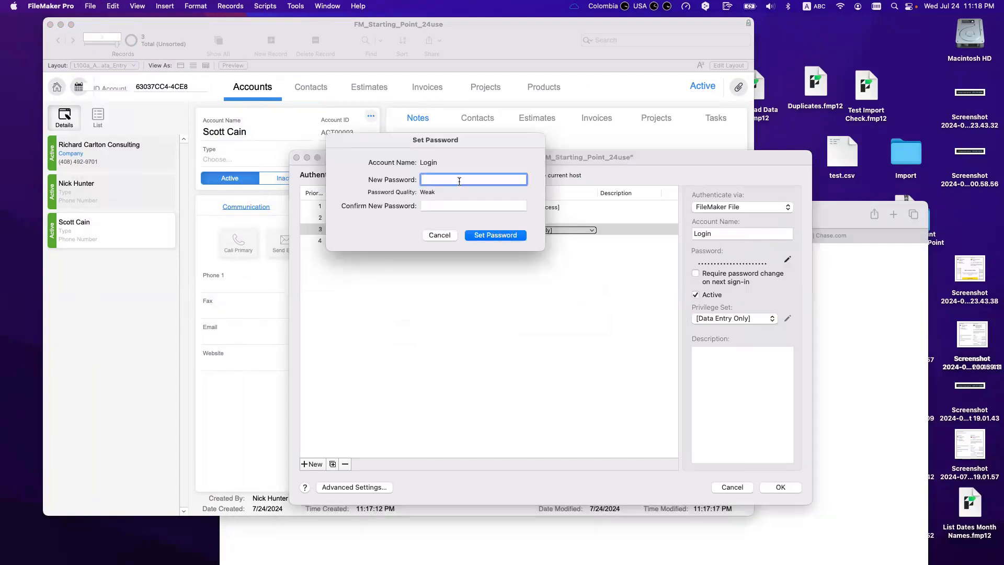
text(12345)
key(Tab)
text(1234)
key(BackSpace)
key(BackSpace)
key(BackSpace)
key(BackSpace)
text(12345)
key(Return)
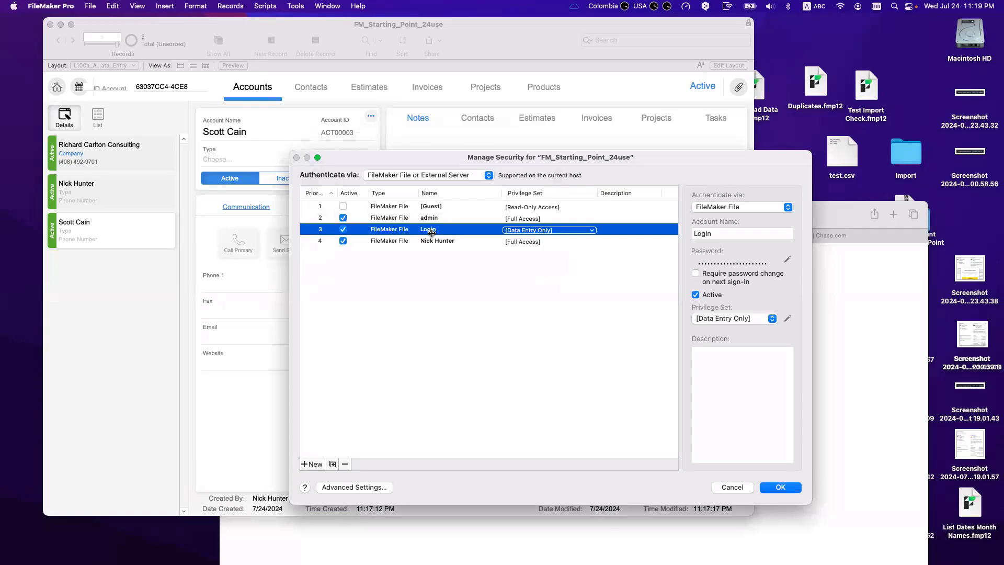
Step: Keep Login on the [Data Entry Only] privilege set and save the security changes
click(522, 230)
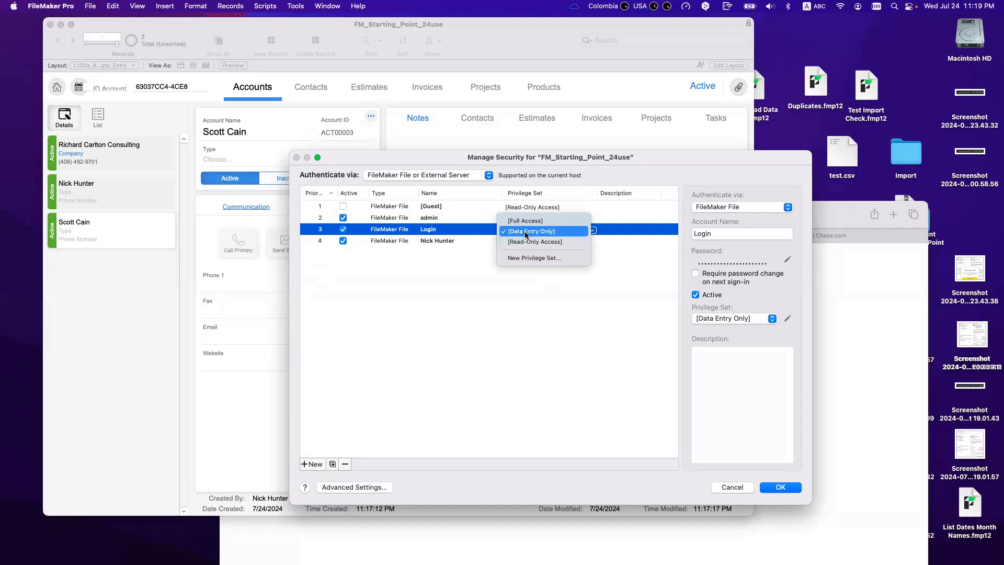
click(527, 233)
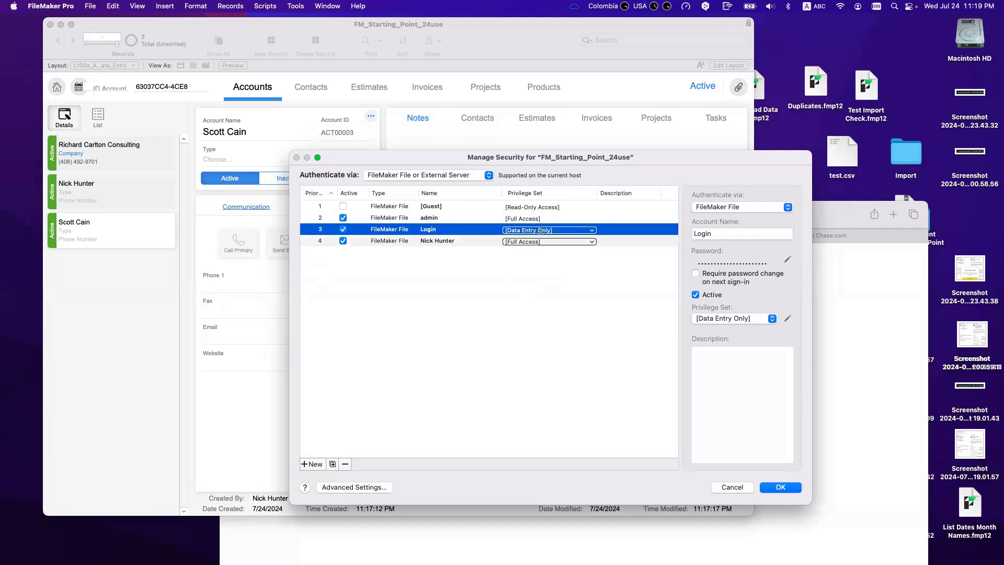
click(776, 487)
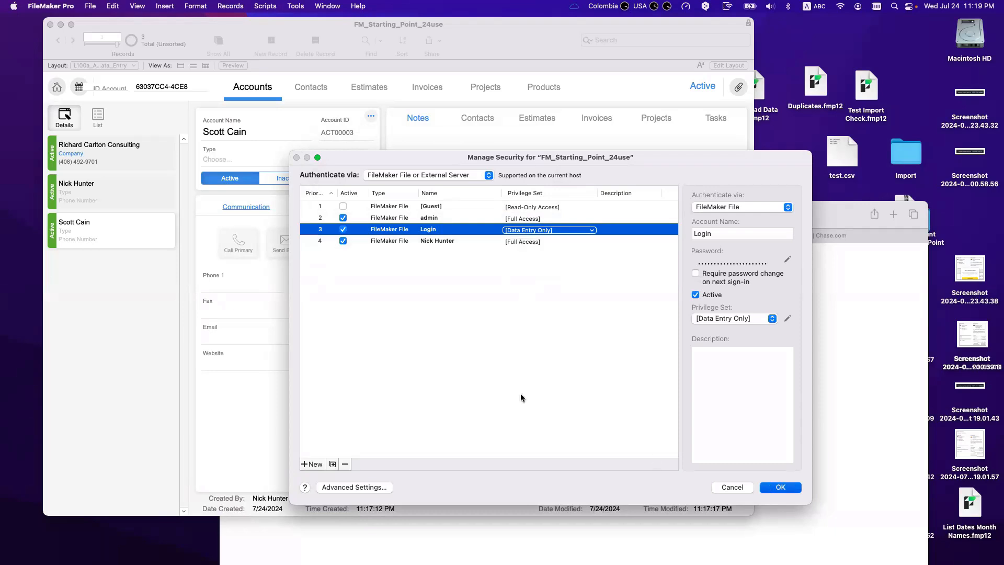
click(758, 364)
Step: Back in FileMaker, turn on 'Log in using' in the file's File Options
click(568, 451)
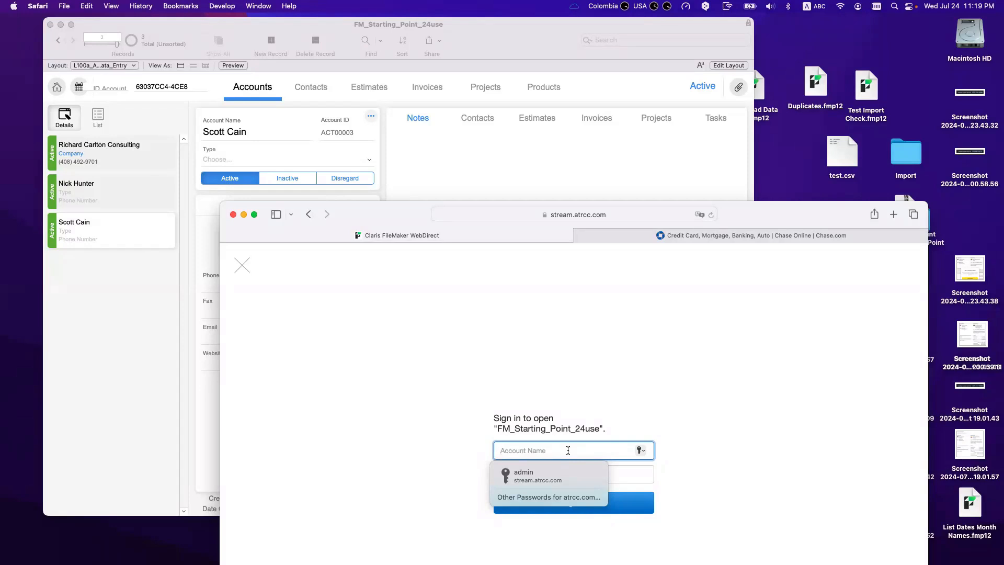
click(454, 180)
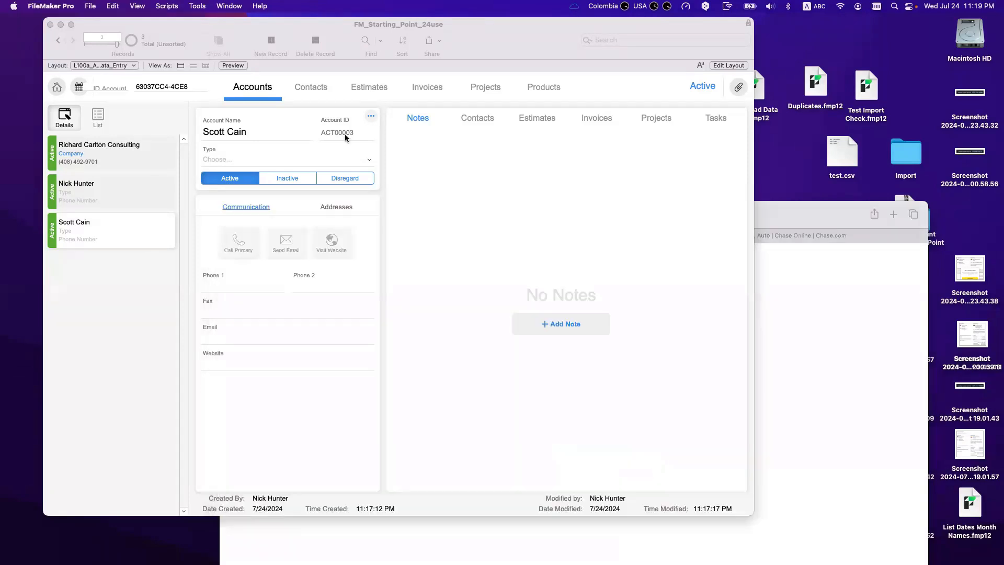
click(93, 6)
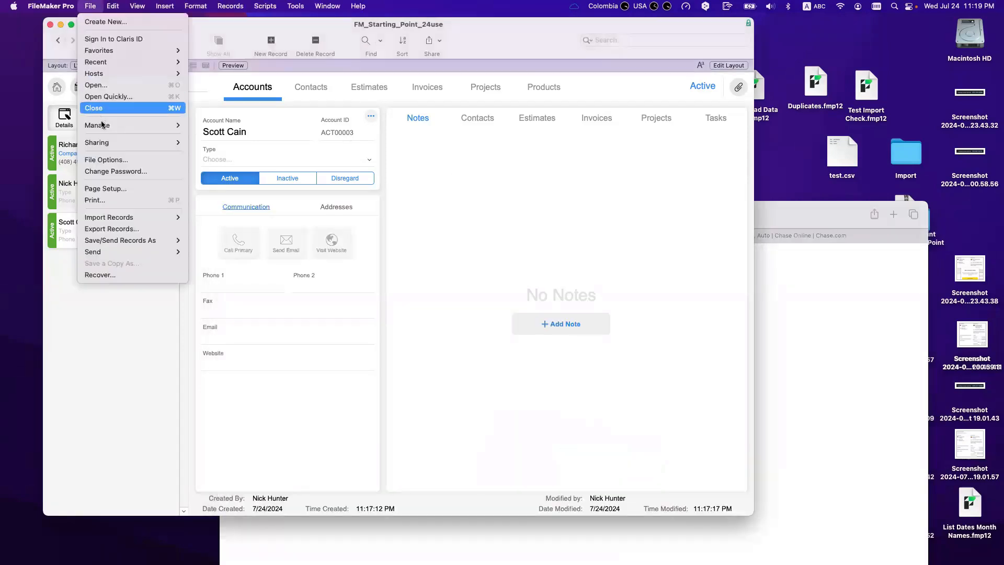
click(108, 157)
click(359, 136)
click(408, 164)
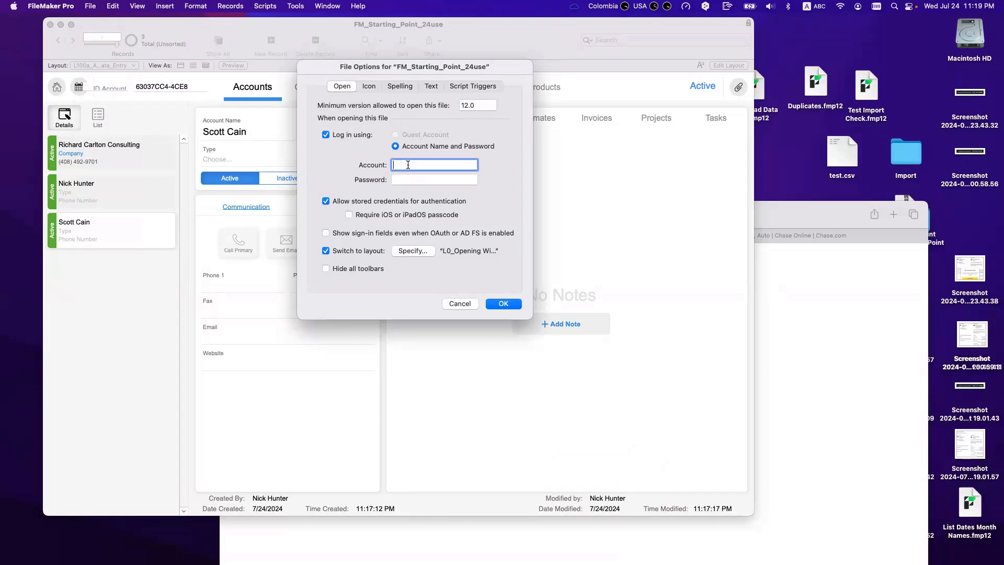
Step: Enter the Login account and its password for auto sign-in, confirm, and reload WebDirect
text(Login)
key(Tab)
text(123)
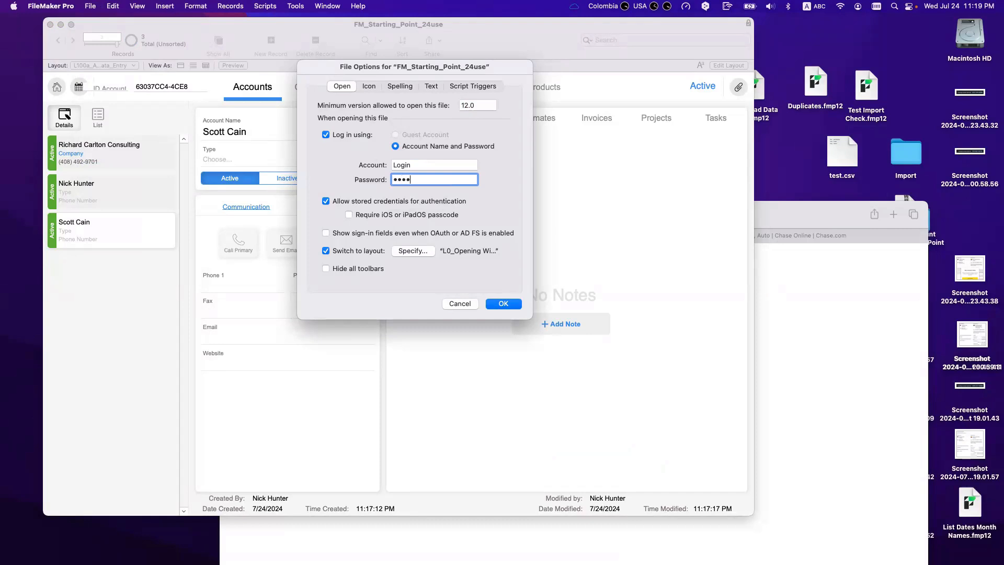
key(Return)
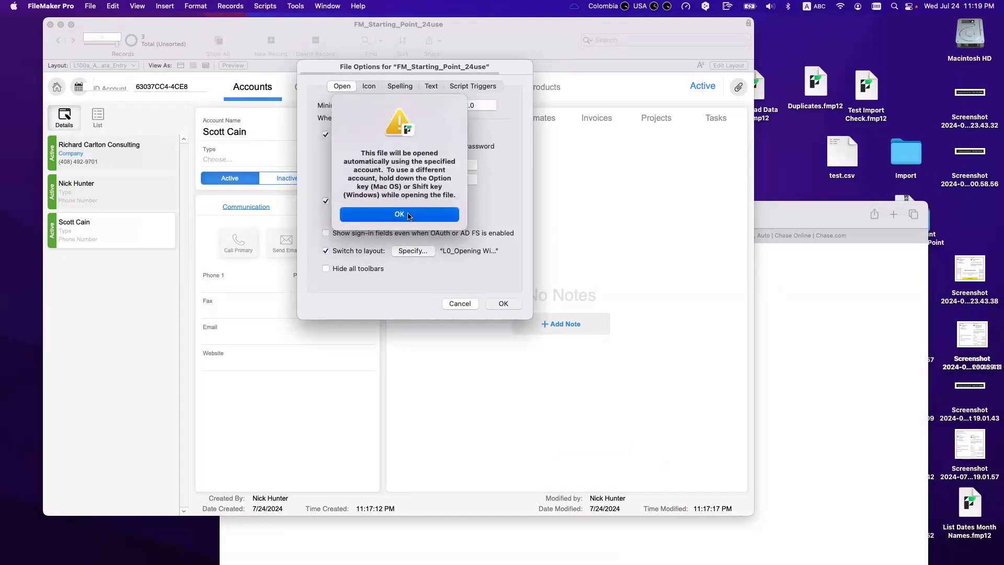
click(409, 215)
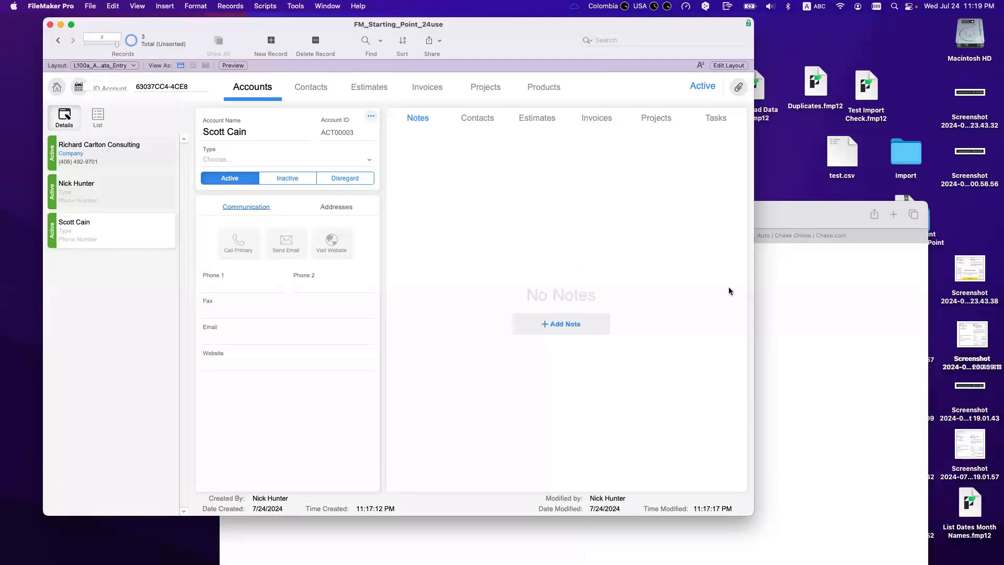
click(789, 293)
click(309, 214)
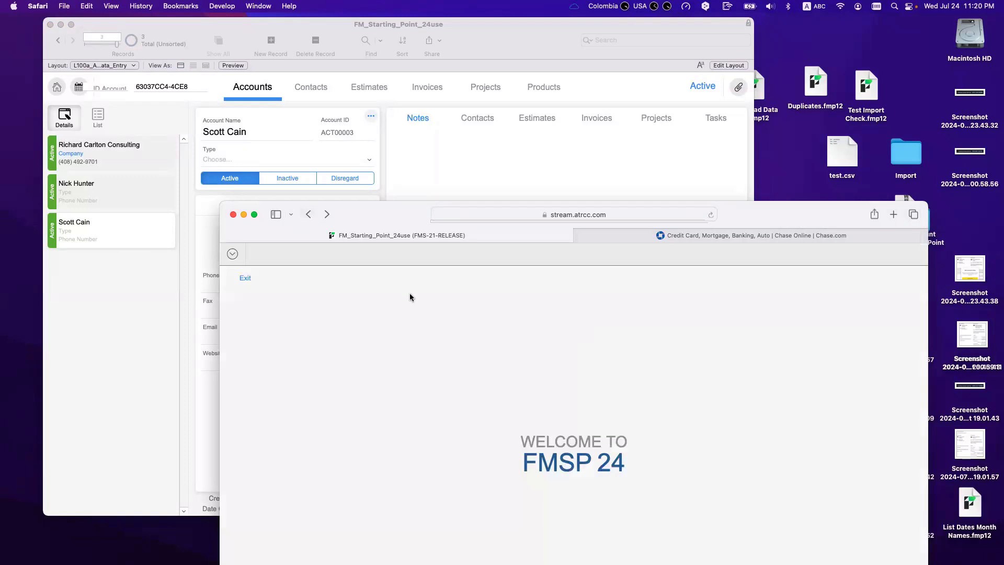
Step: Exit to the WebDirect file list and reopen FM_Starting_Point_24use
click(245, 277)
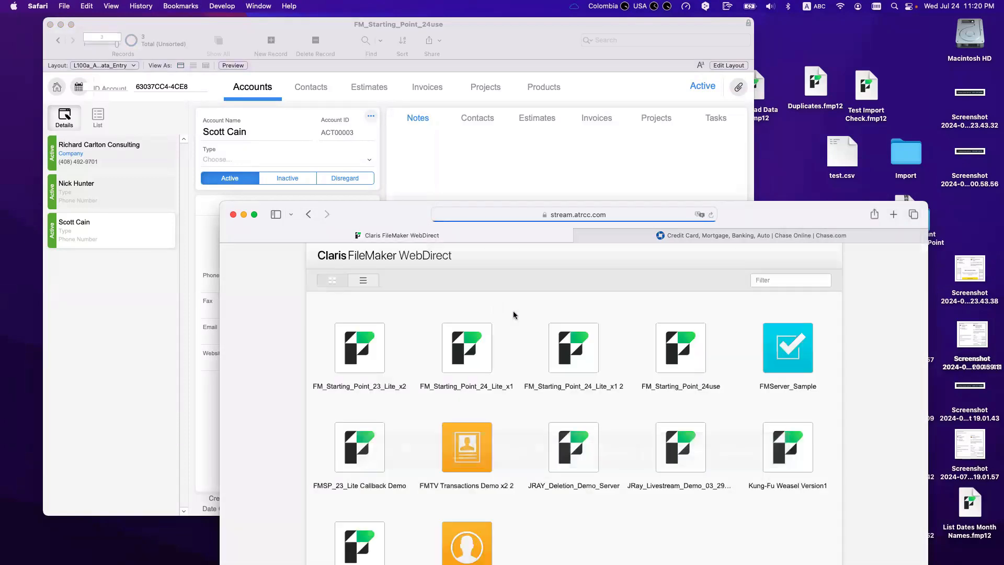
click(678, 362)
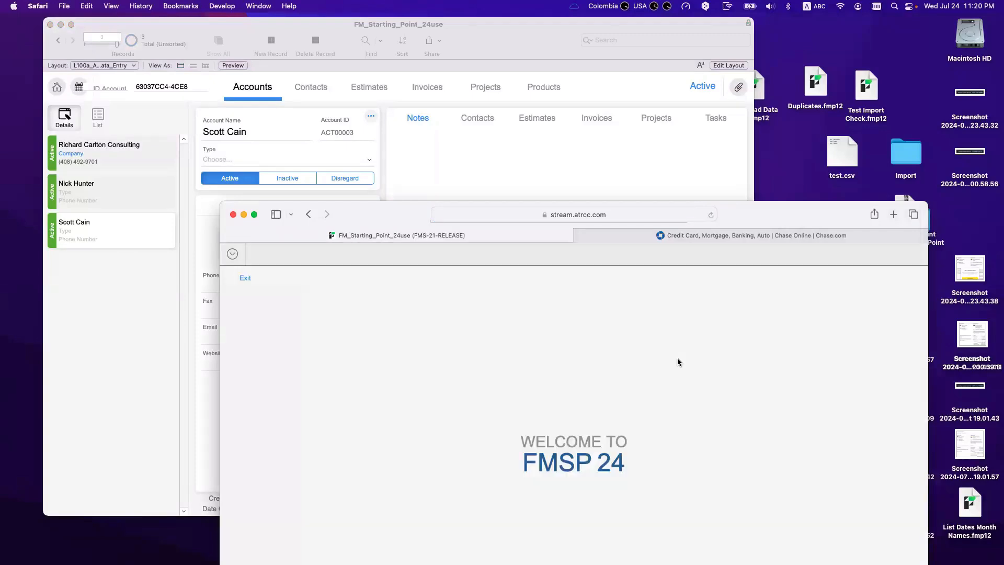
Step: Open the L0_Opening Window layout in a second window and enter Layout mode
click(546, 169)
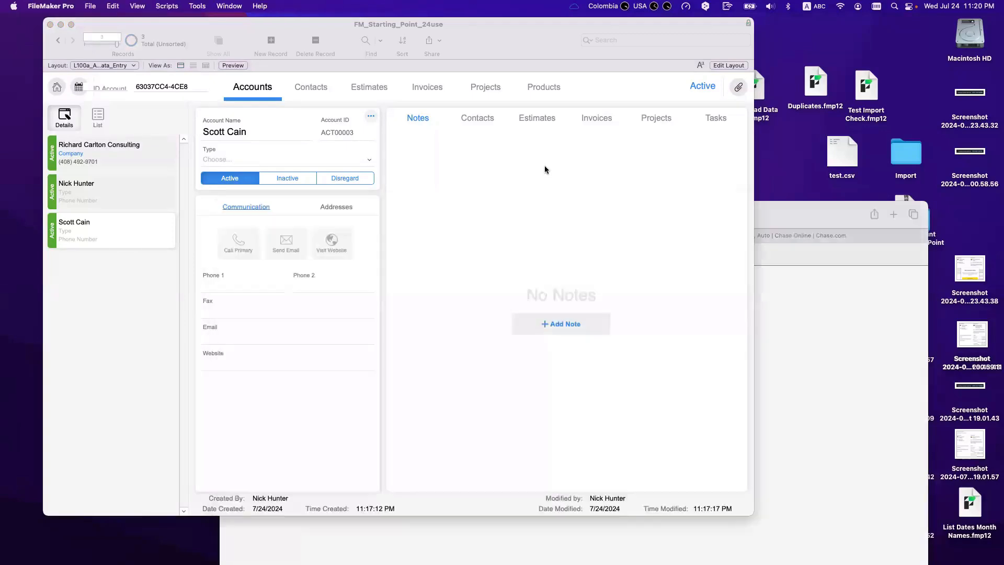
click(102, 67)
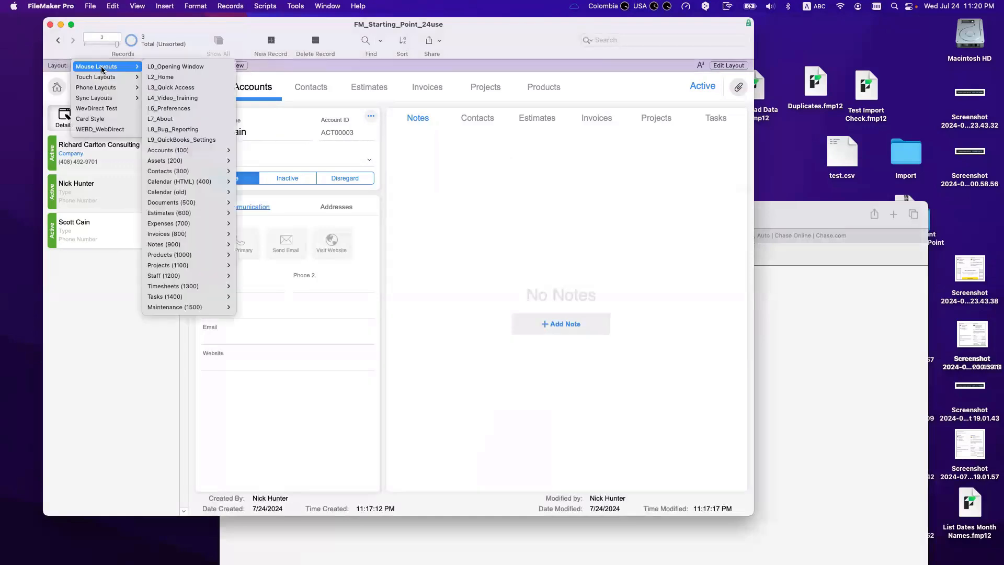
click(102, 67)
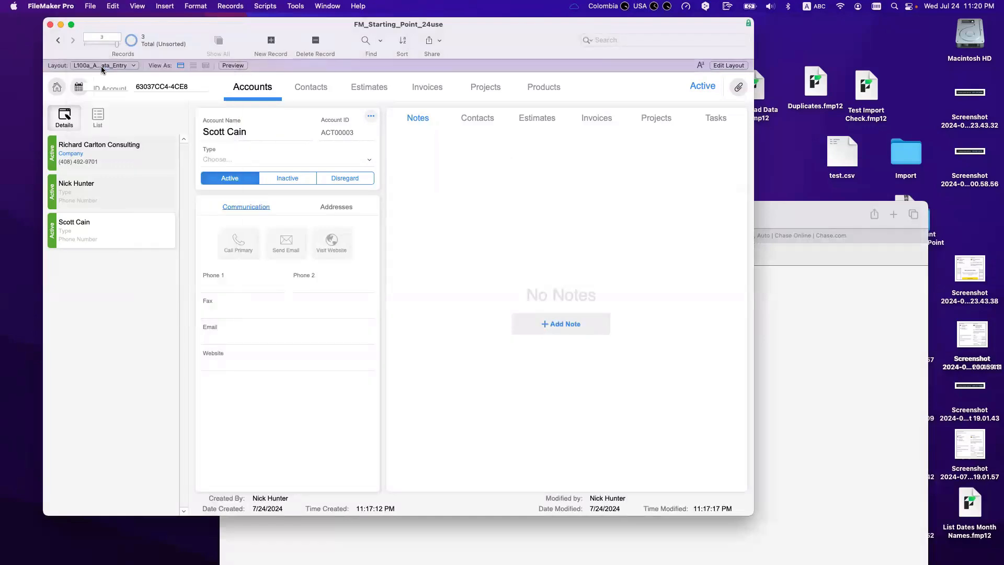
click(328, 6)
click(121, 119)
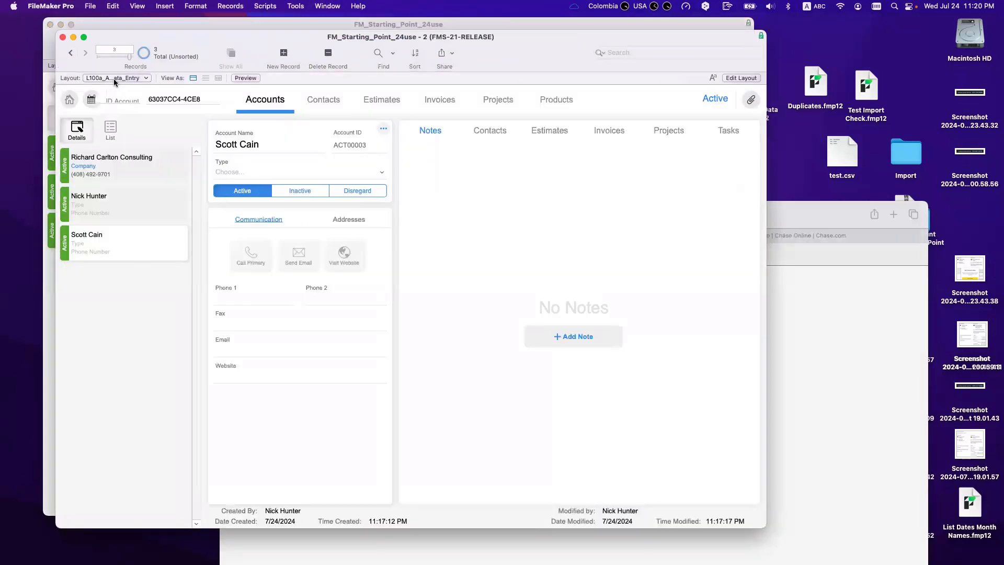
click(115, 77)
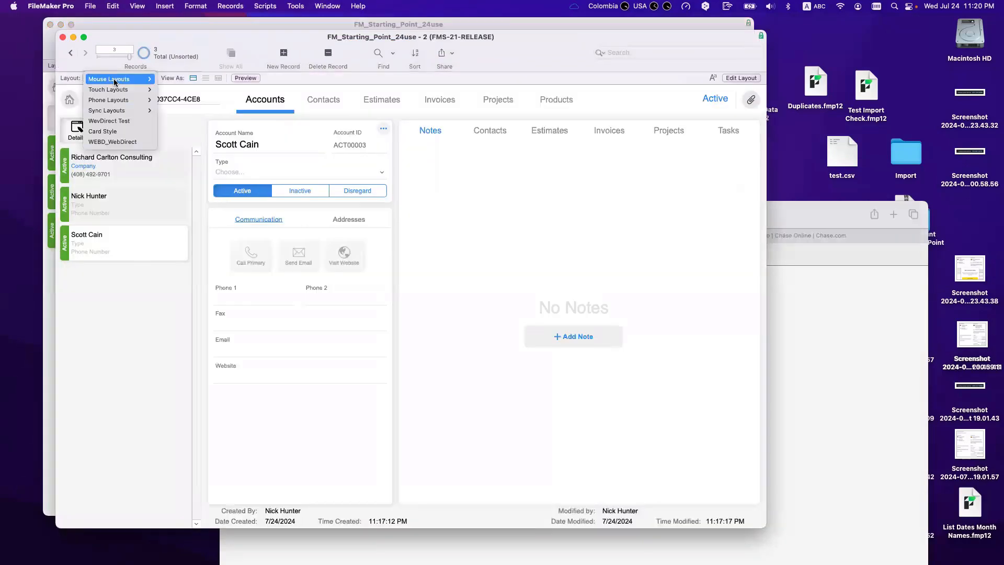
mouse_move(147, 82)
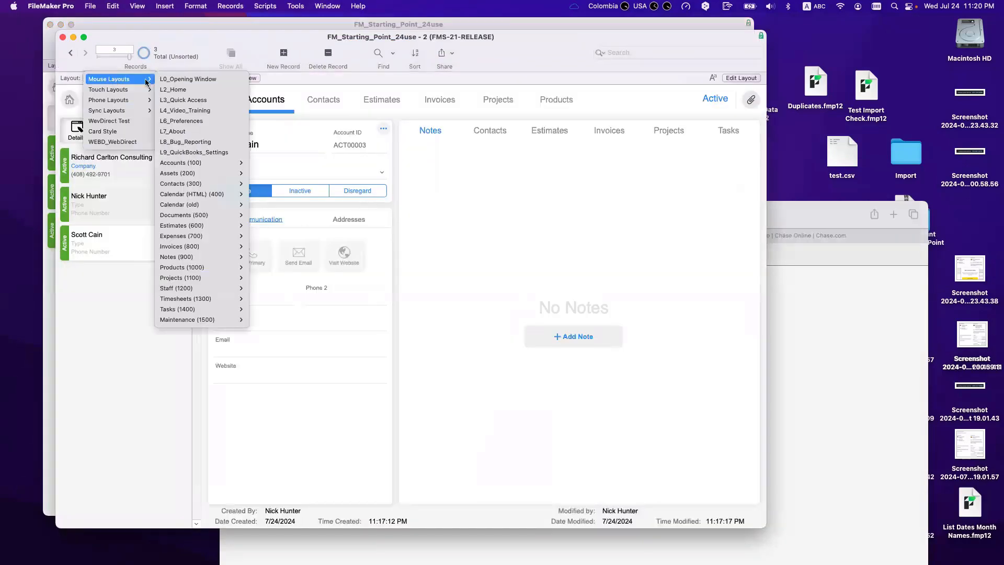
click(176, 79)
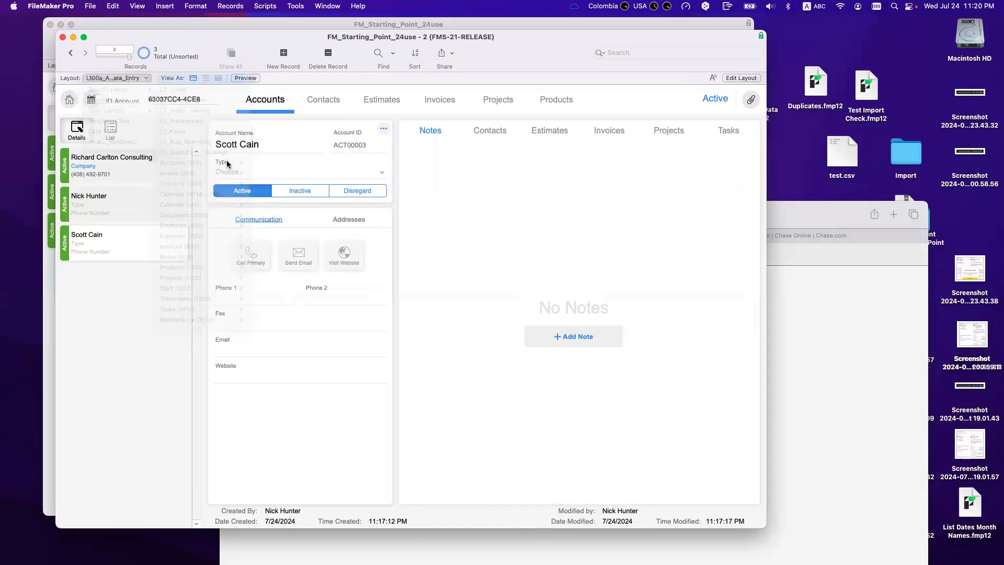
key(super+l)
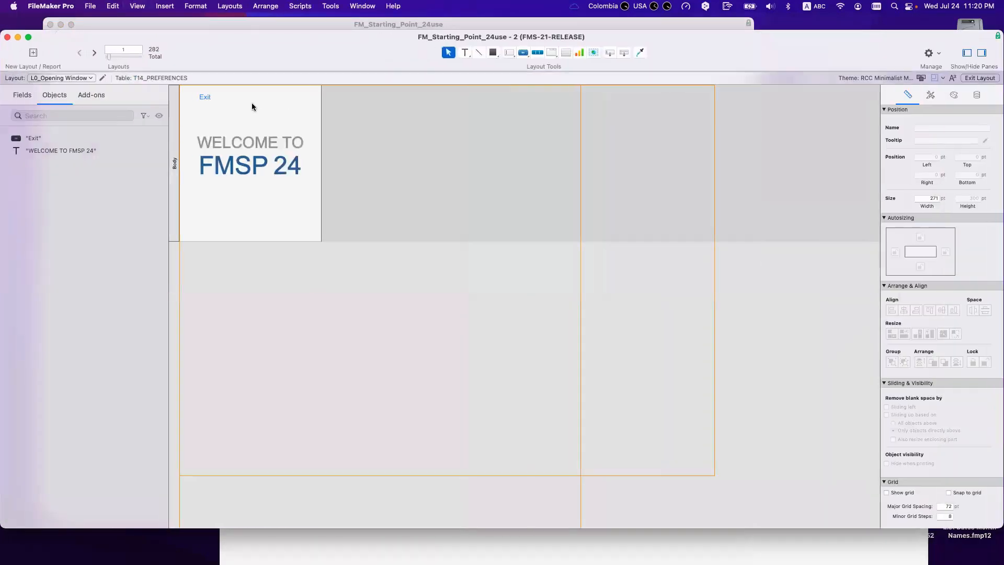
Step: Add a {{AccountName}} text object and place it beside the Exit button
click(464, 52)
click(475, 132)
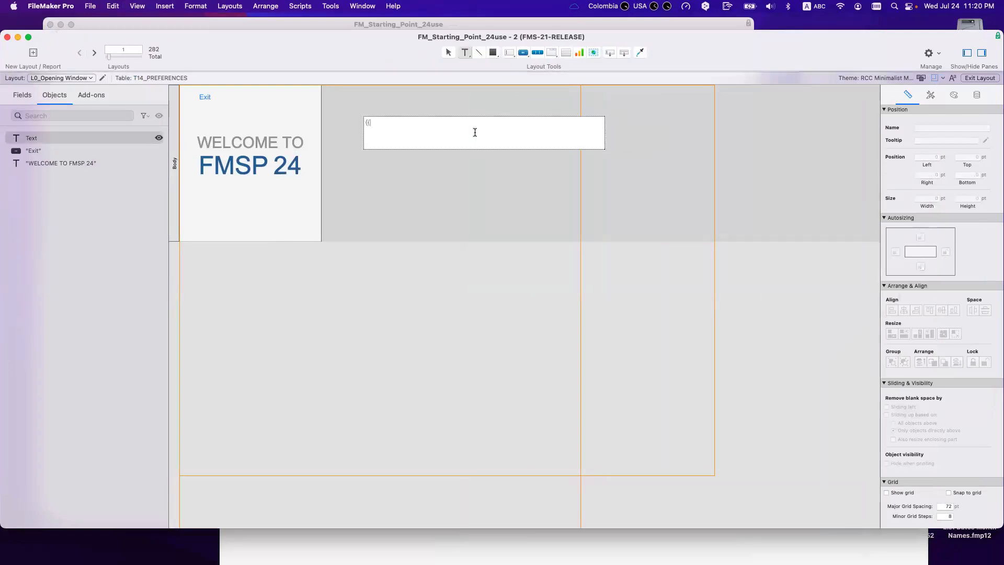
text({{AccountName)
key(Escape)
drag(605, 149, 302, 106)
Step: Give the text box no fill and centre its text horizontally and vertically
click(954, 95)
click(906, 216)
click(870, 260)
scroll(914, 471, down, 1)
click(972, 511)
click(910, 512)
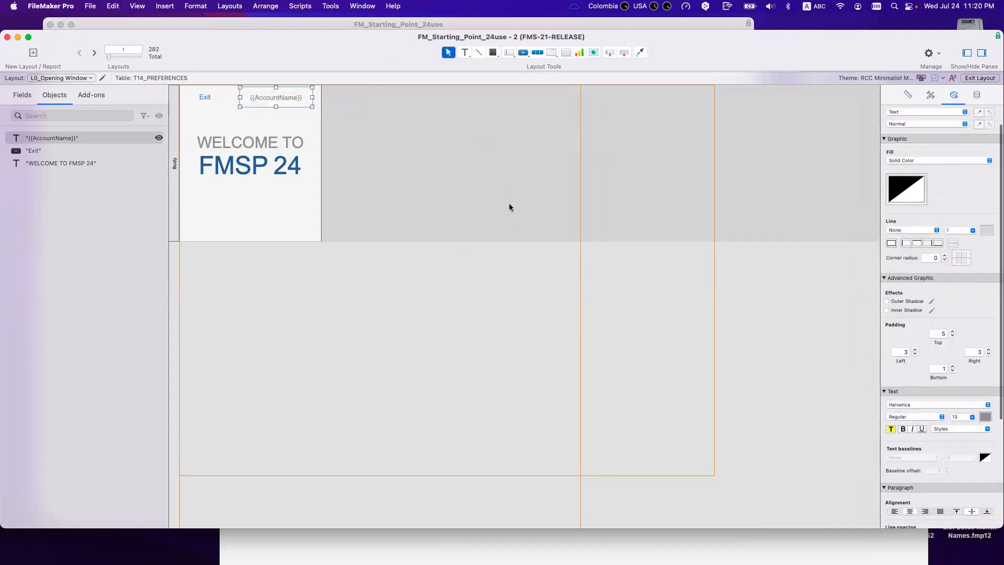
Step: Prefix the merge field with 'You are logged in as'
click(280, 100)
double_click(251, 101)
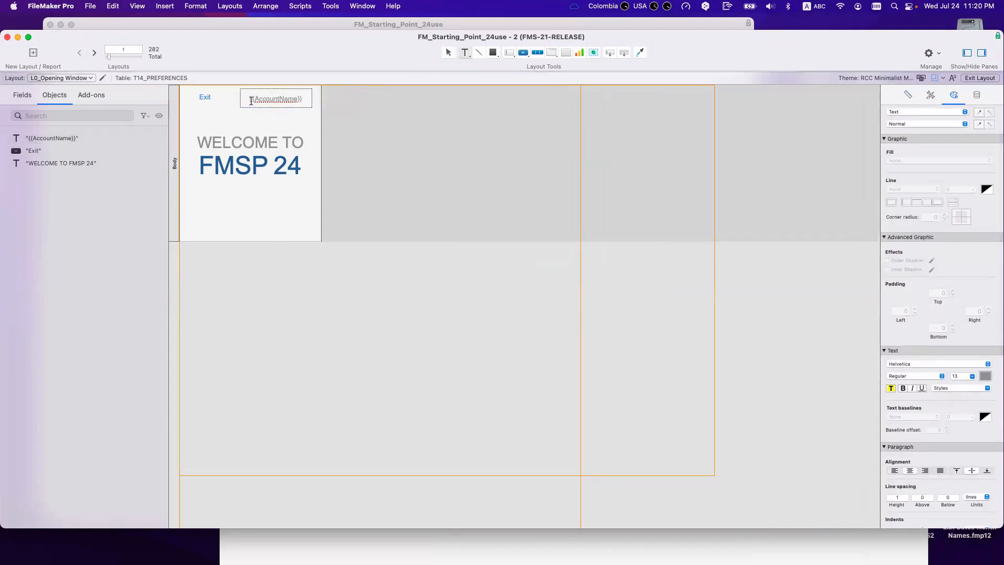
text(You are logid)
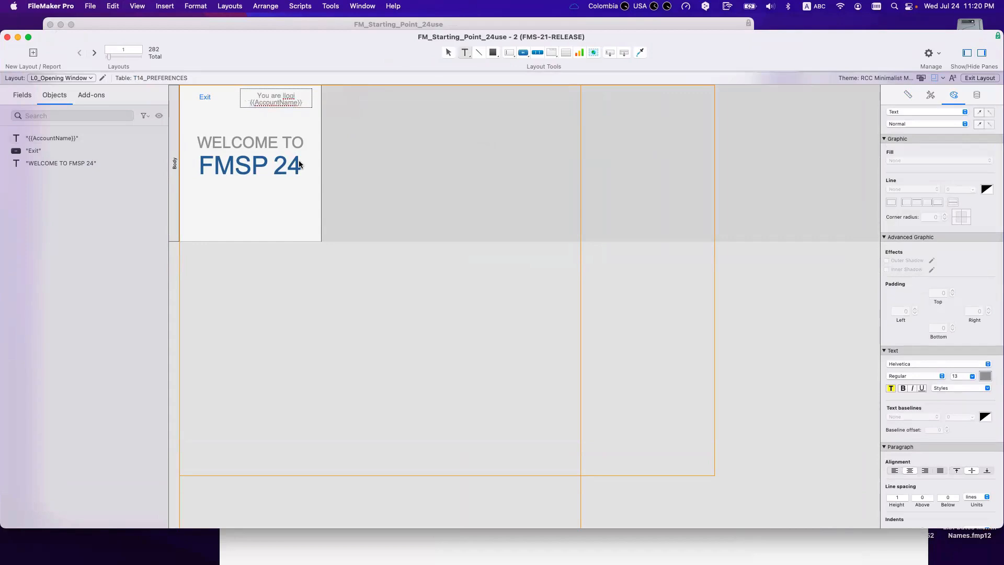
key(BackSpace)
key(BackSpace)
key(BackSpace)
key(BackSpace)
text(ogged in as)
click(278, 109)
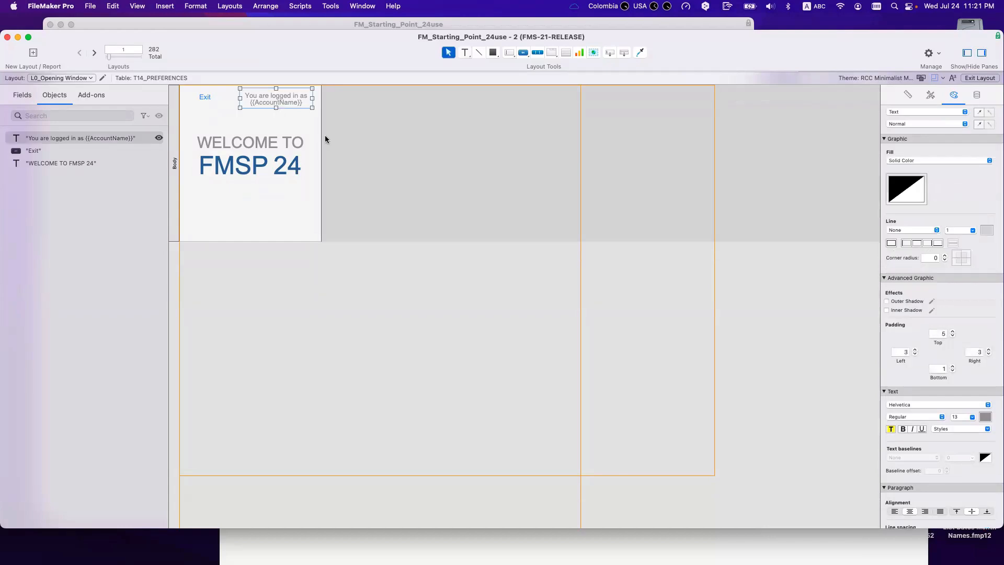
Step: Make the greeting text black and widen its box to the left
click(985, 417)
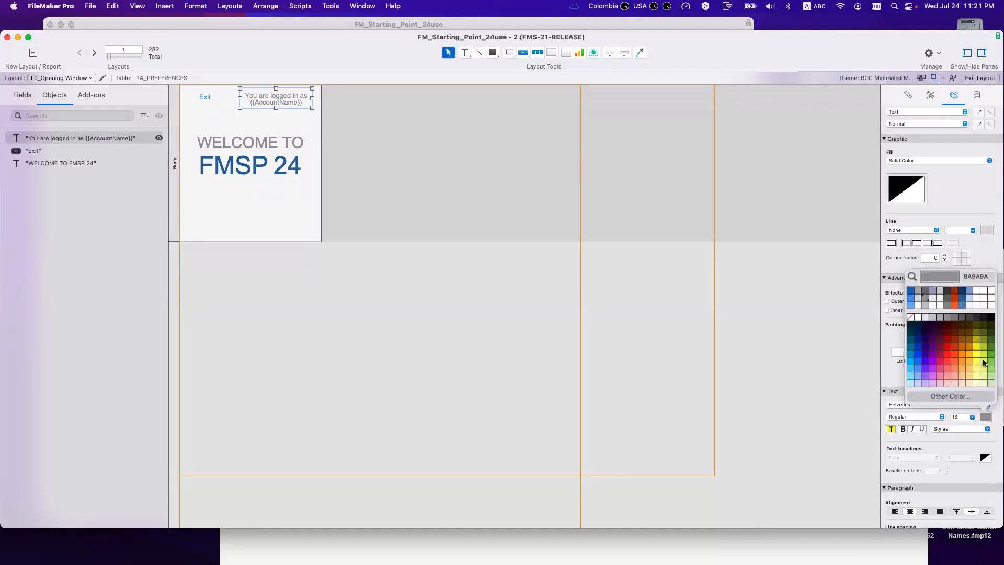
click(989, 318)
drag(240, 98, 265, 104)
click(410, 137)
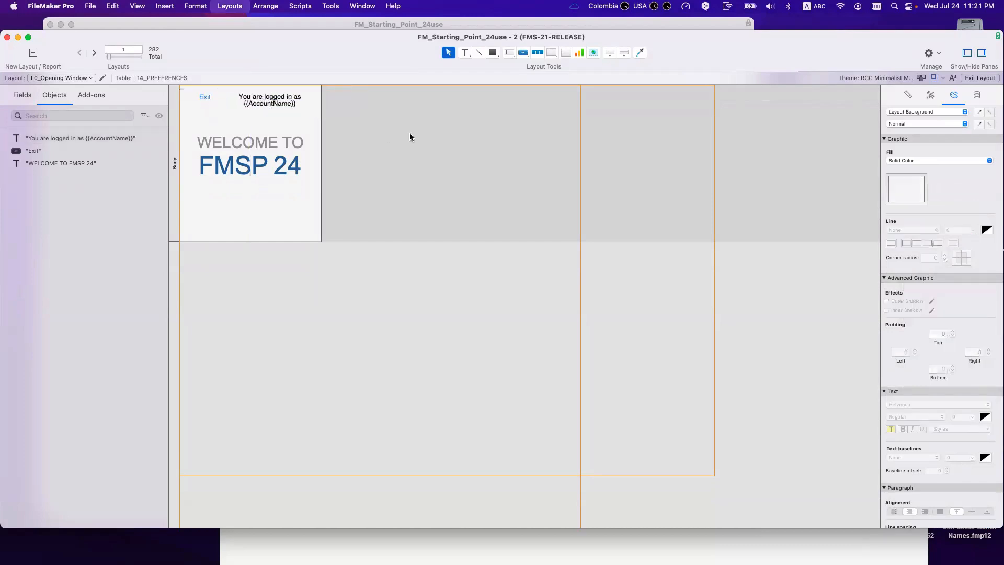
drag(356, 46, 500, 372)
click(818, 318)
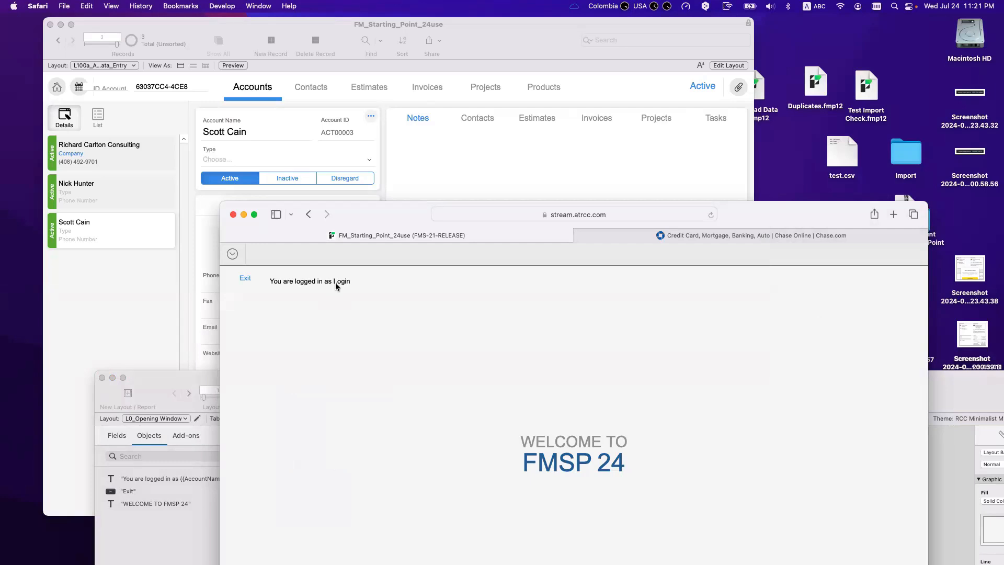
Step: Review the file's File Options in FileMaker and cancel without changes
drag(362, 243, 379, 235)
click(410, 149)
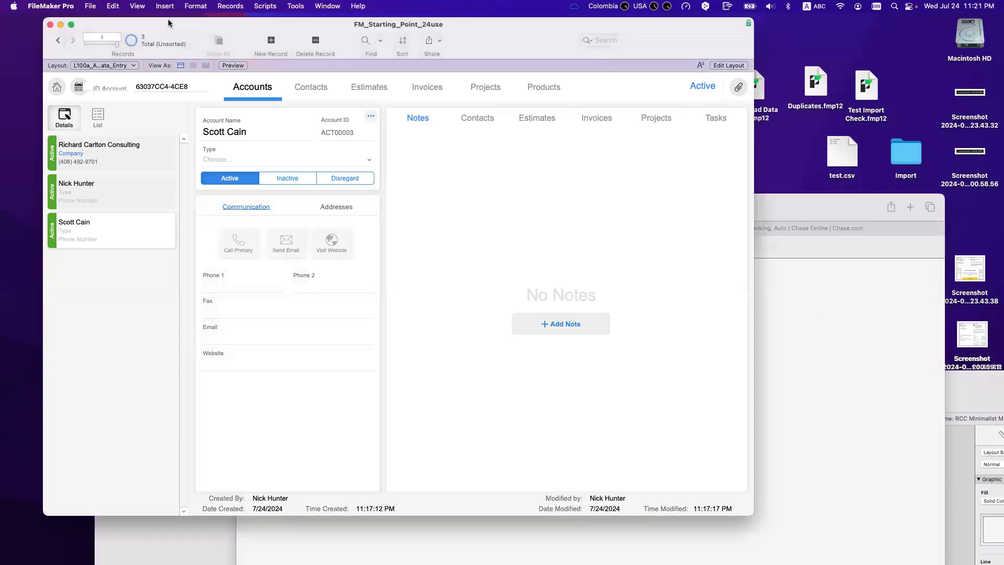
click(109, 6)
mouse_move(89, 6)
click(106, 159)
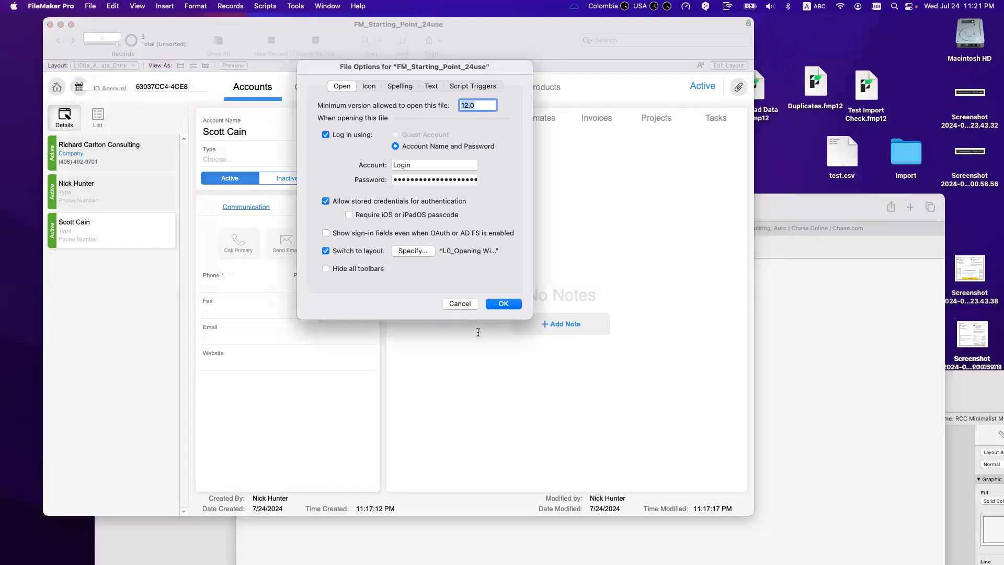
click(460, 304)
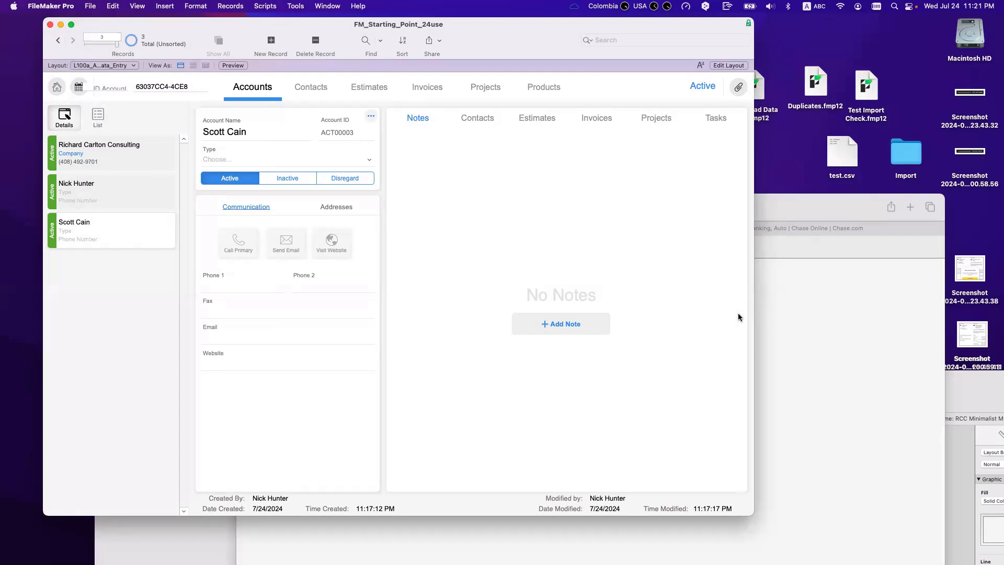
Step: Check the WebDirect tab in Safari, then return to the layout-editing window
click(795, 278)
click(599, 207)
click(610, 205)
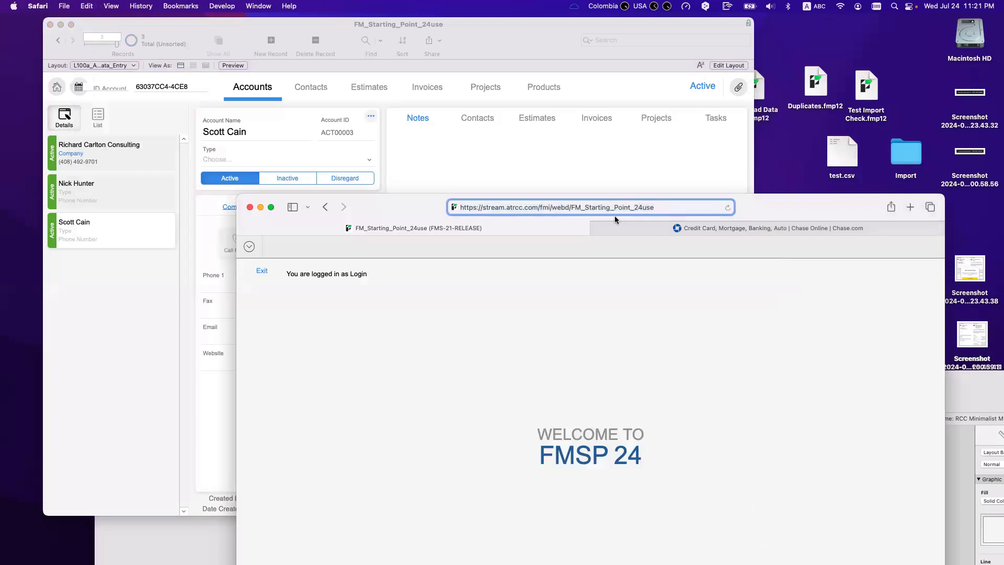
key(ctrl+Tab)
click(569, 233)
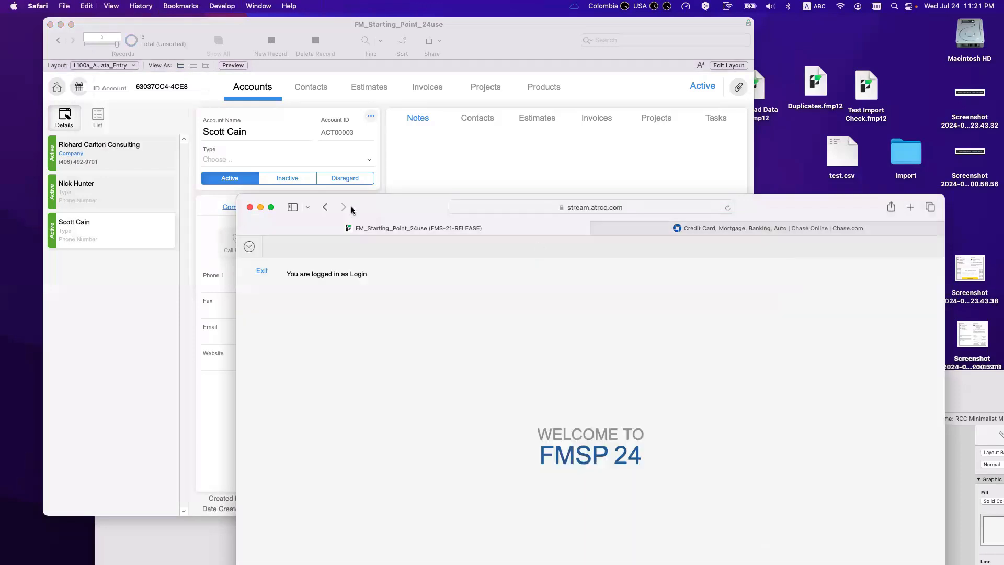
click(422, 167)
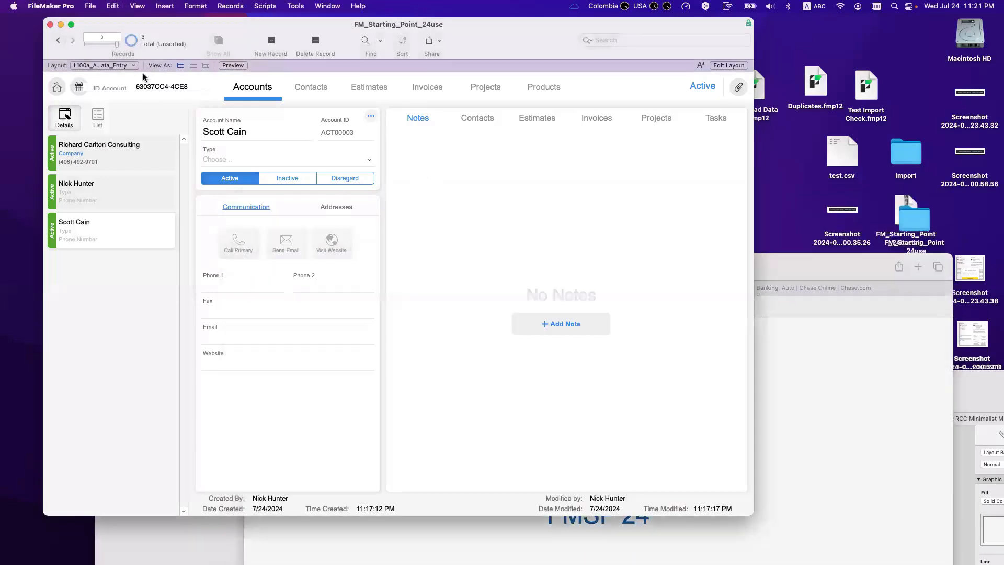
click(123, 66)
click(448, 288)
click(839, 380)
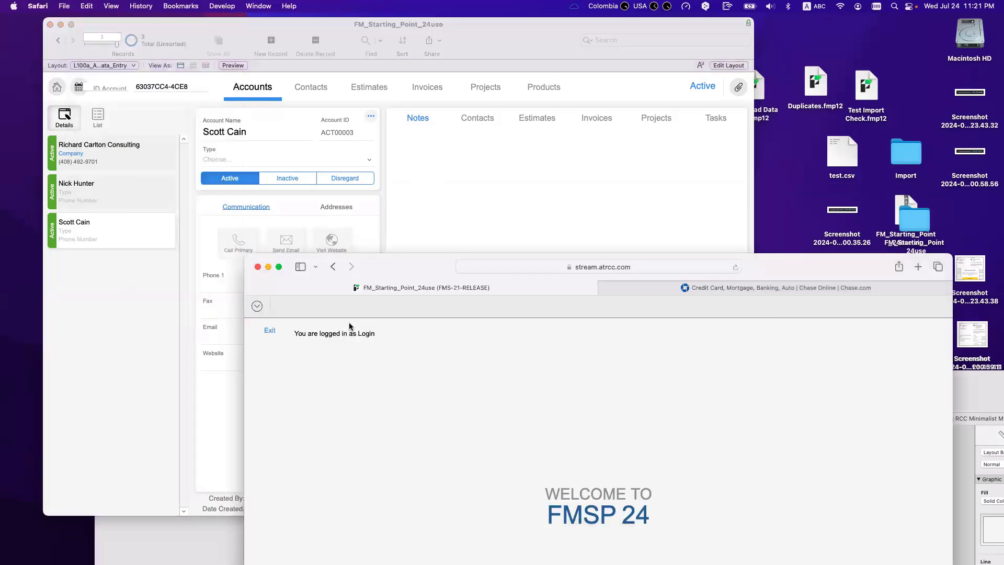
drag(431, 267, 354, 235)
click(904, 390)
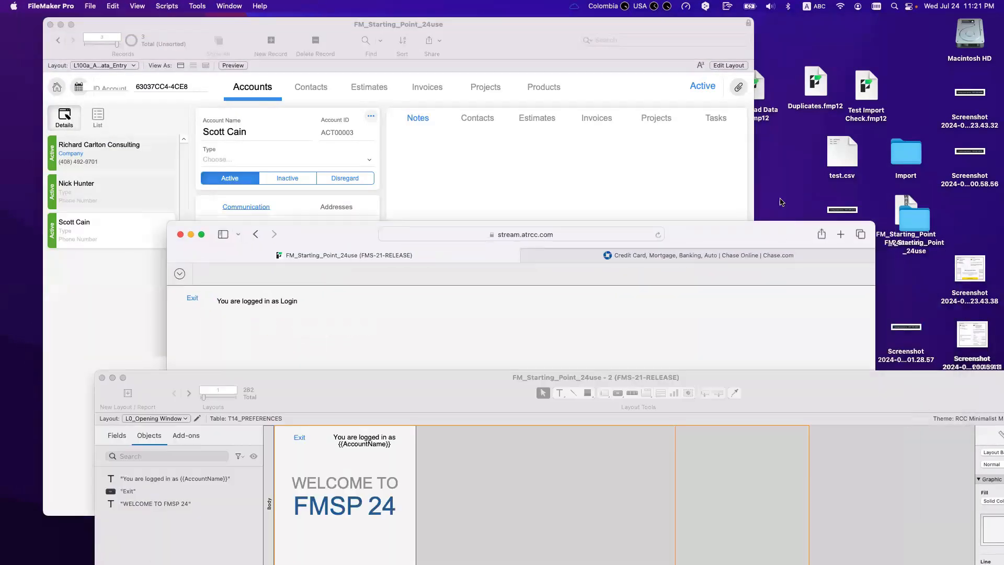
Step: Switch to the WevDirect Test layout and move the URL text into Top Navigation
click(90, 189)
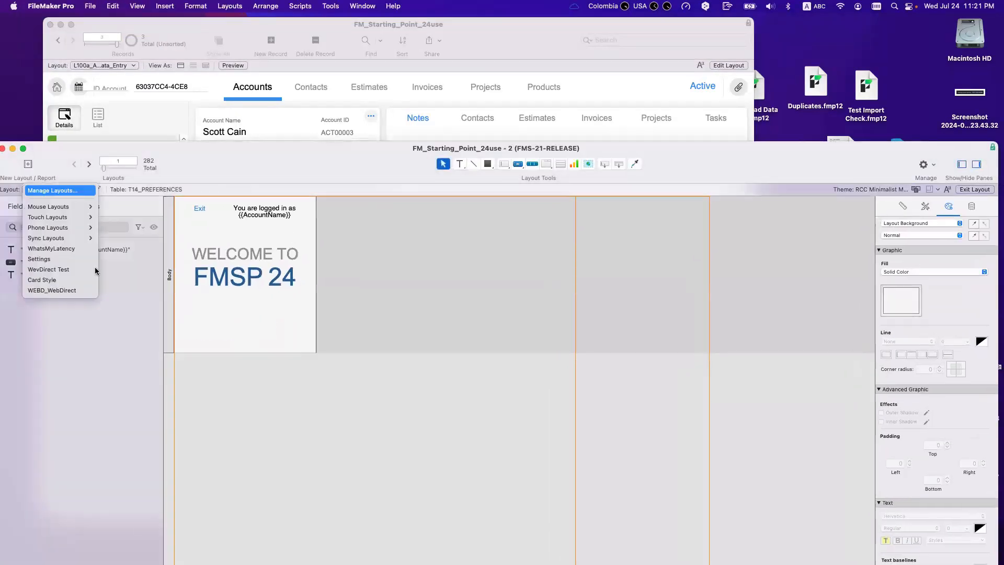
click(59, 270)
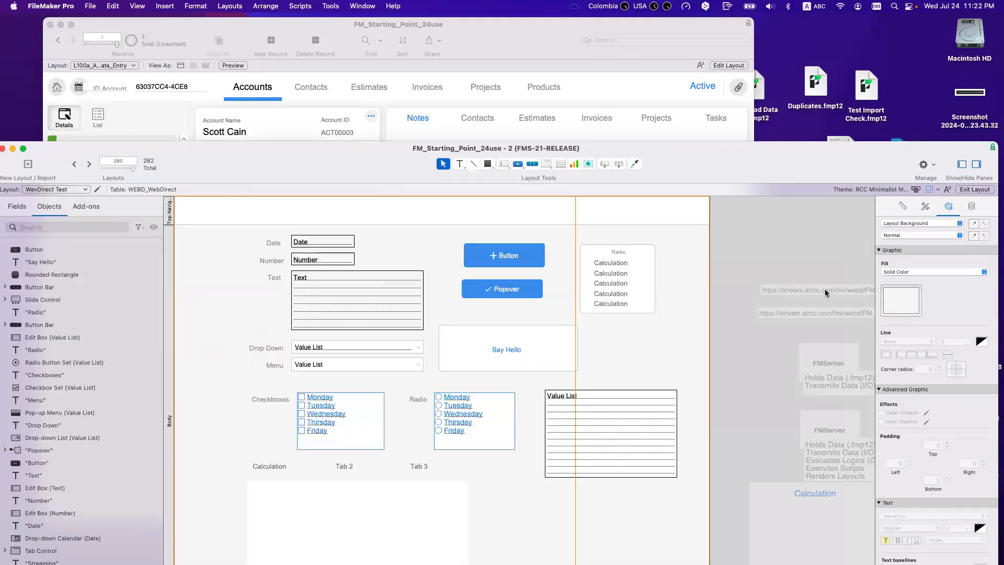
drag(816, 310, 257, 208)
click(382, 250)
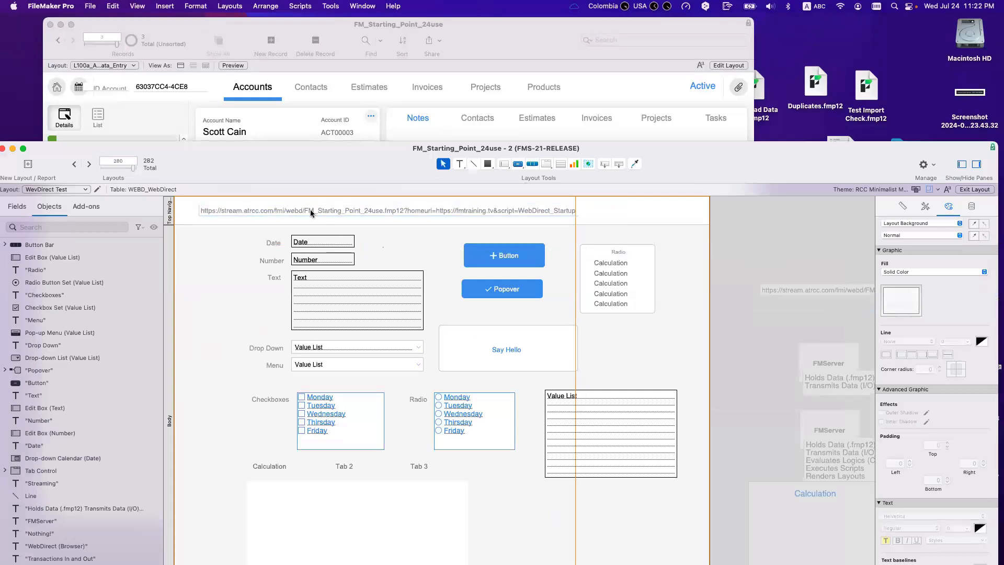
double_click(240, 210)
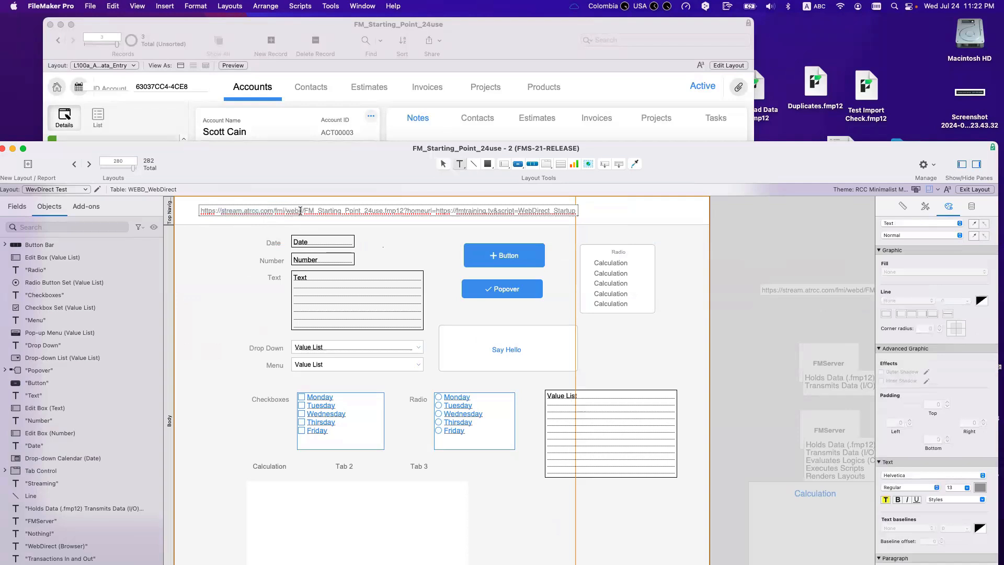
drag(302, 210, 176, 208)
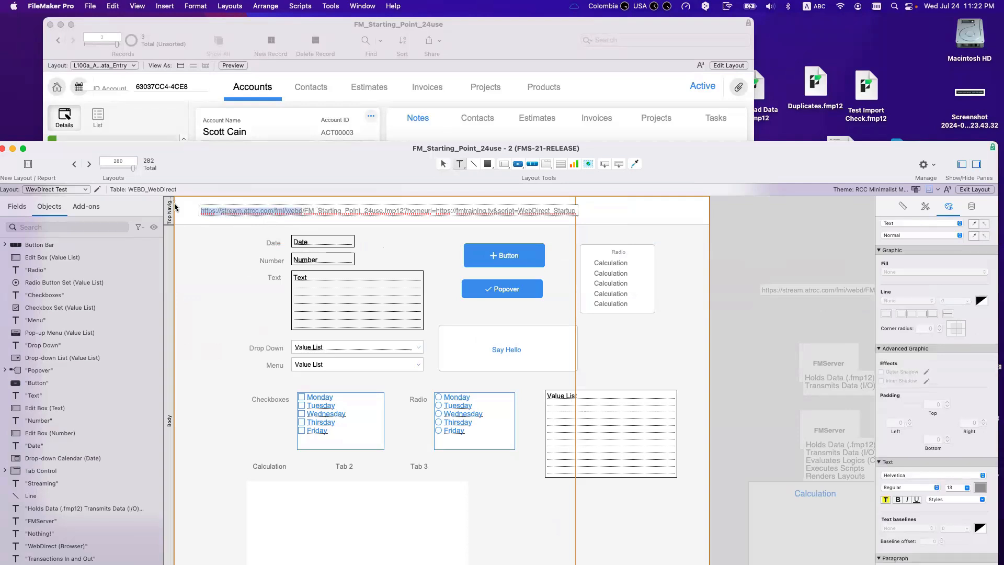
click(979, 486)
click(908, 370)
key(Escape)
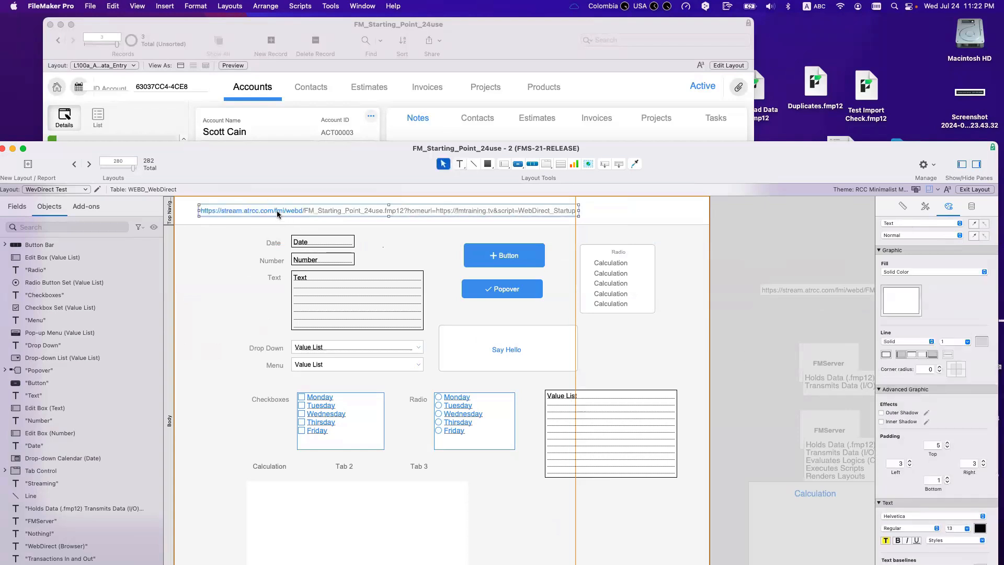
click(277, 212)
drag(301, 210, 199, 212)
key(super+c)
key(super+Tab)
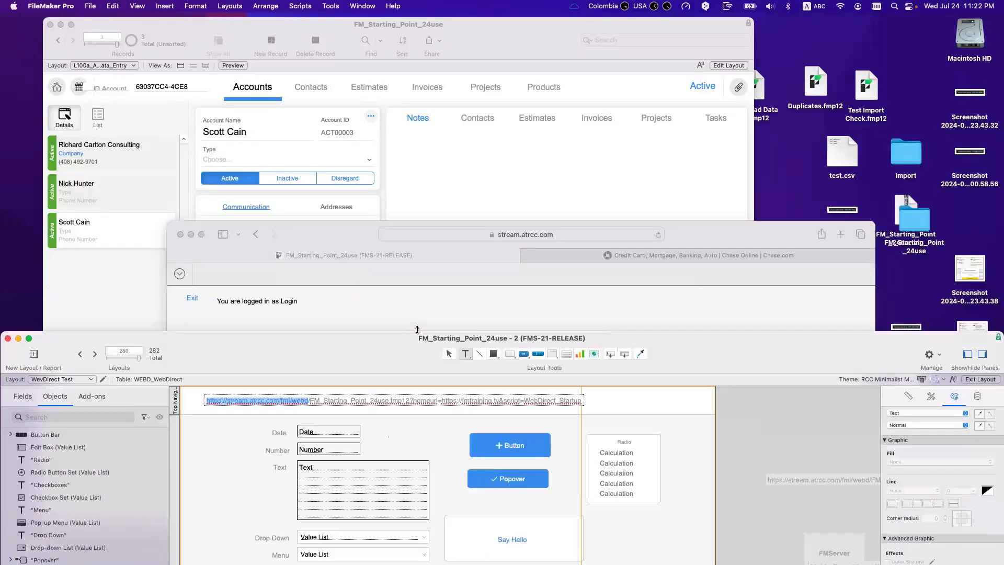
key(super+t)
key(super+v)
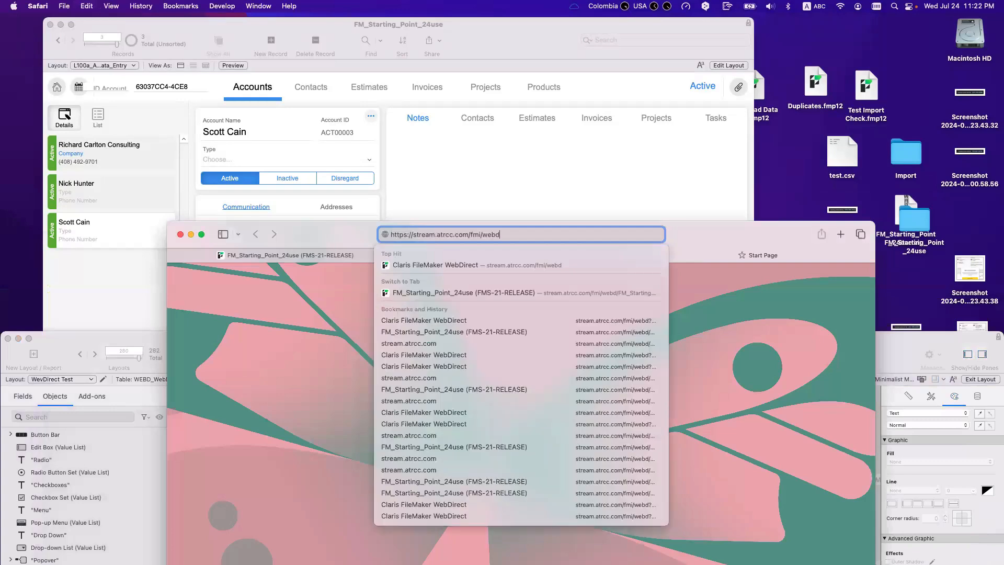
key(Return)
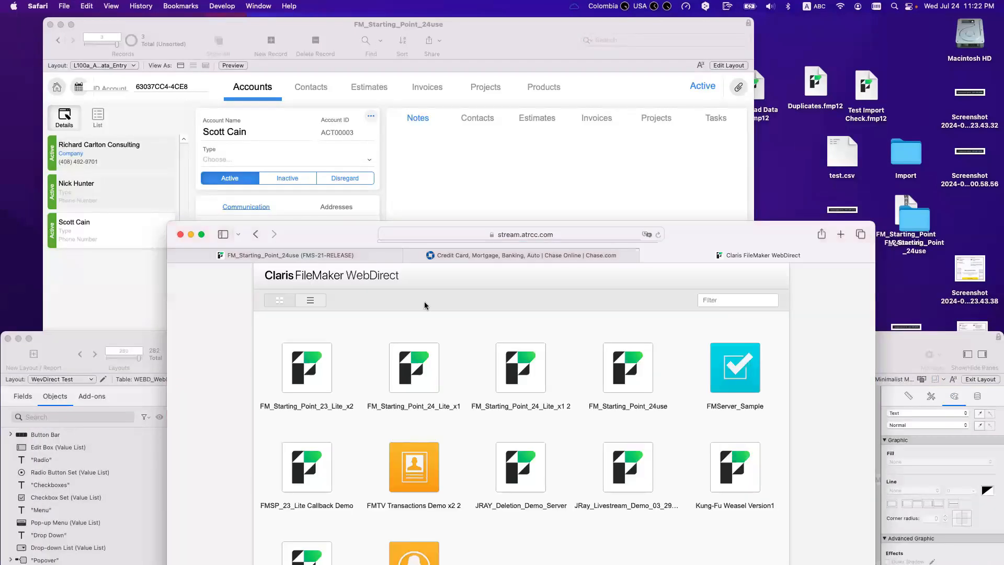
click(484, 235)
click(503, 236)
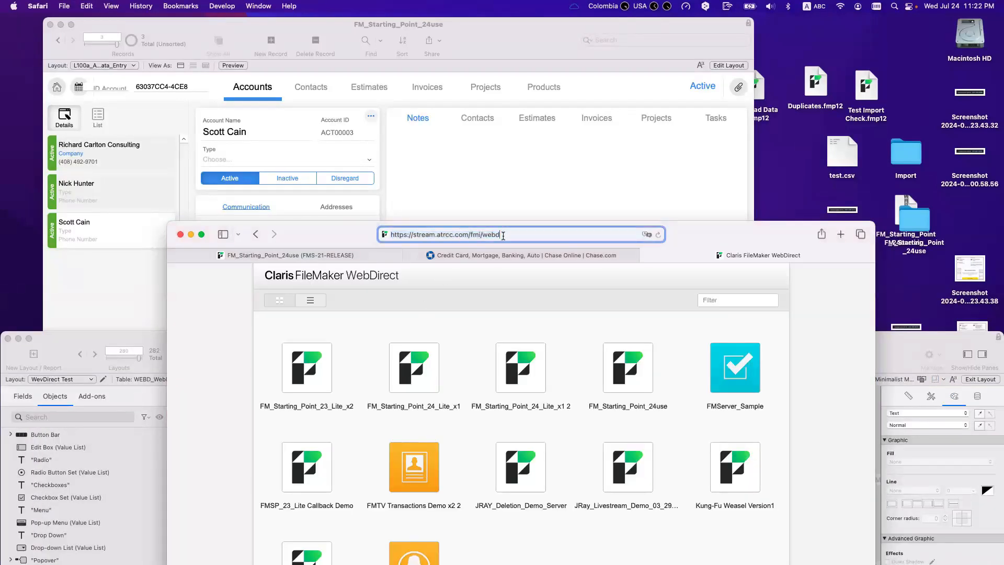
drag(349, 243, 466, 118)
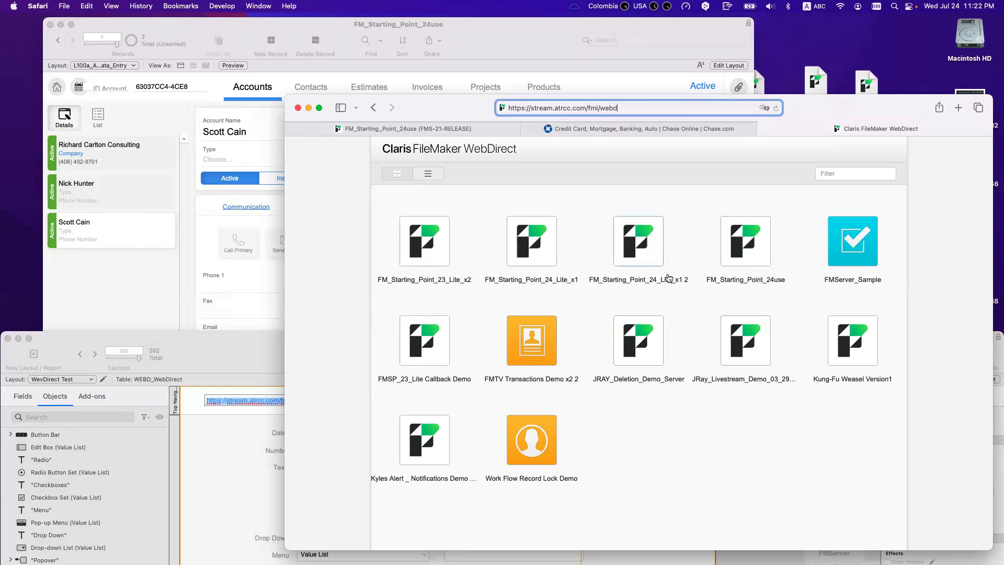
click(252, 344)
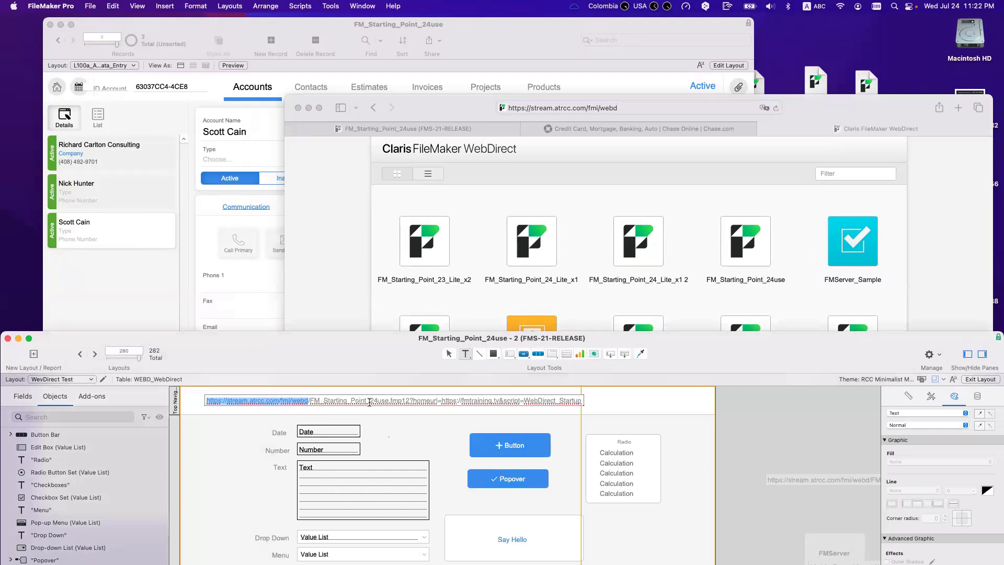
Step: Colour FM_Starting_Point_24use.fmp12 orange in the URL text, then reselect the file name
drag(410, 401, 310, 401)
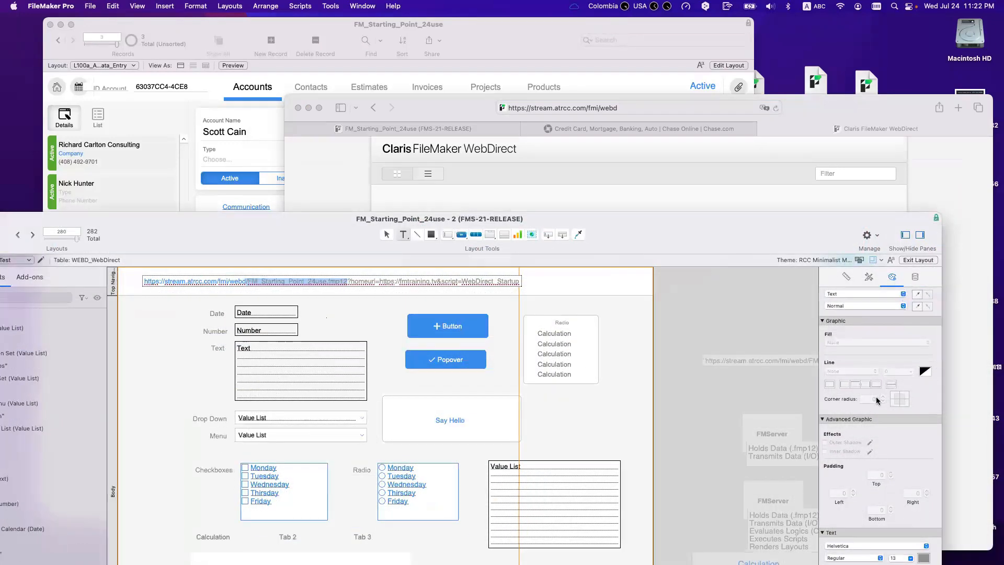
scroll(884, 418, down, 3)
click(923, 445)
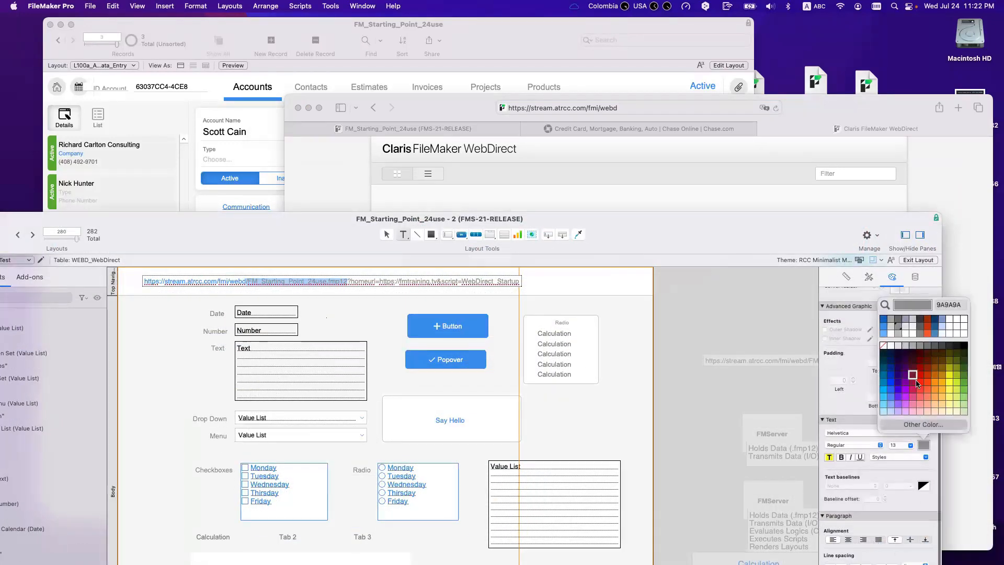
click(933, 382)
key(Escape)
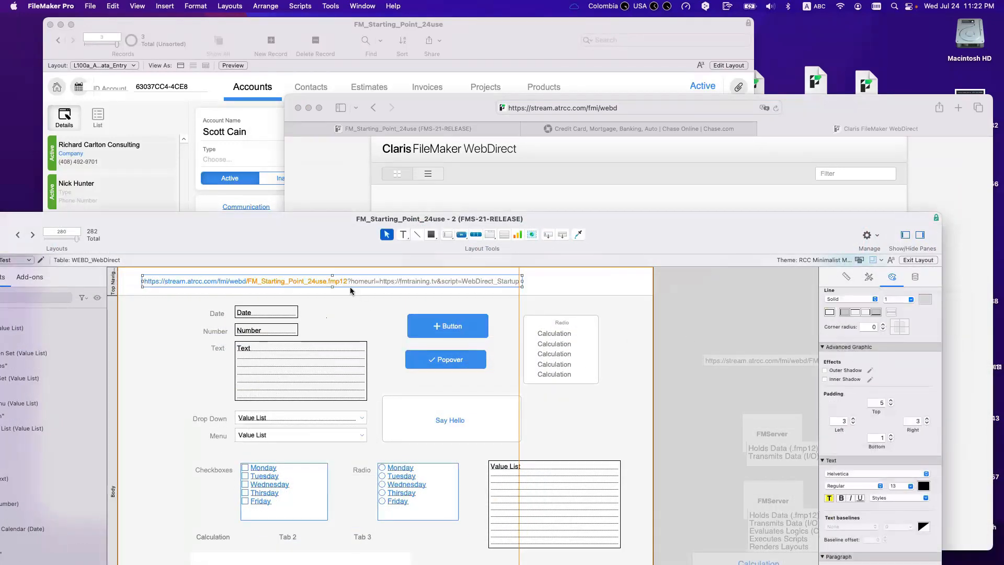
double_click(340, 282)
drag(347, 282, 145, 282)
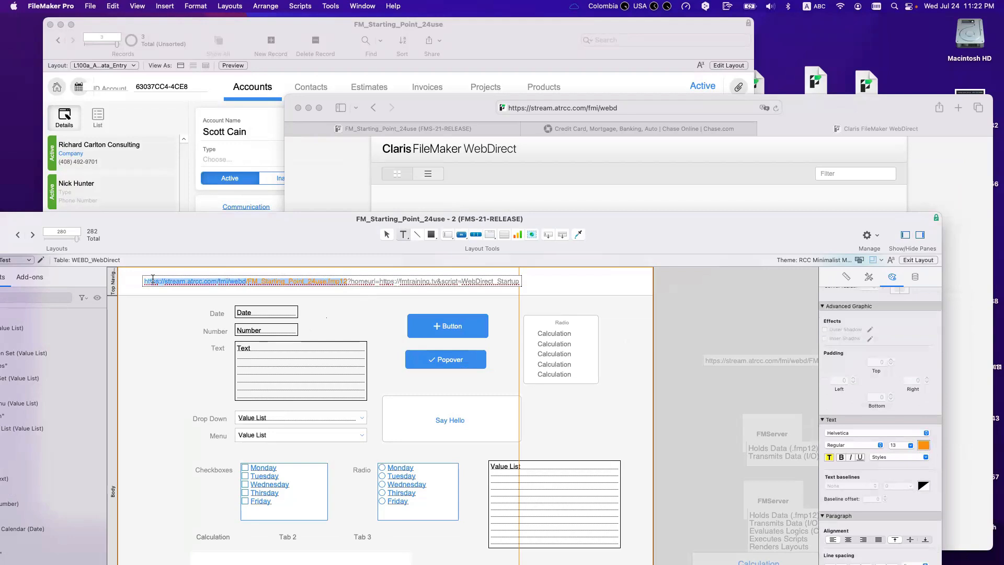
double_click(266, 281)
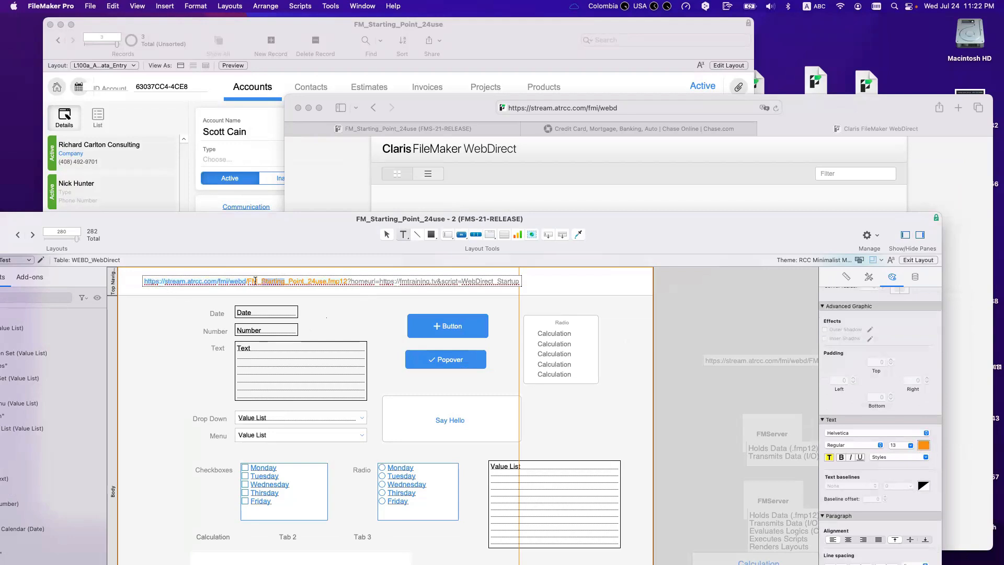
drag(248, 282, 347, 281)
key(super+c)
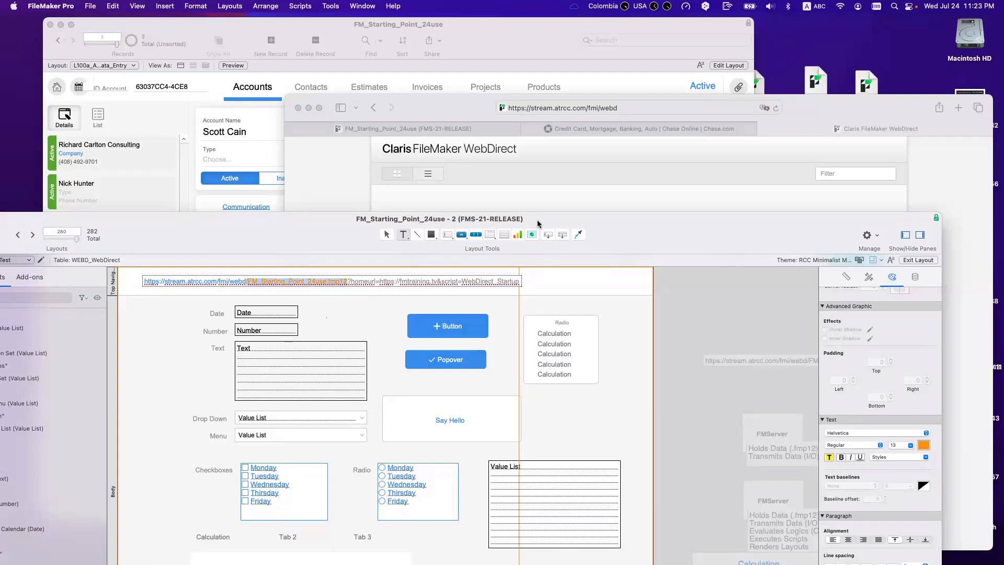
Step: Load FM_Starting_Point_24use.fmp12 in Safari by appending its file name to the WebDirect URL
click(644, 107)
key(super+v)
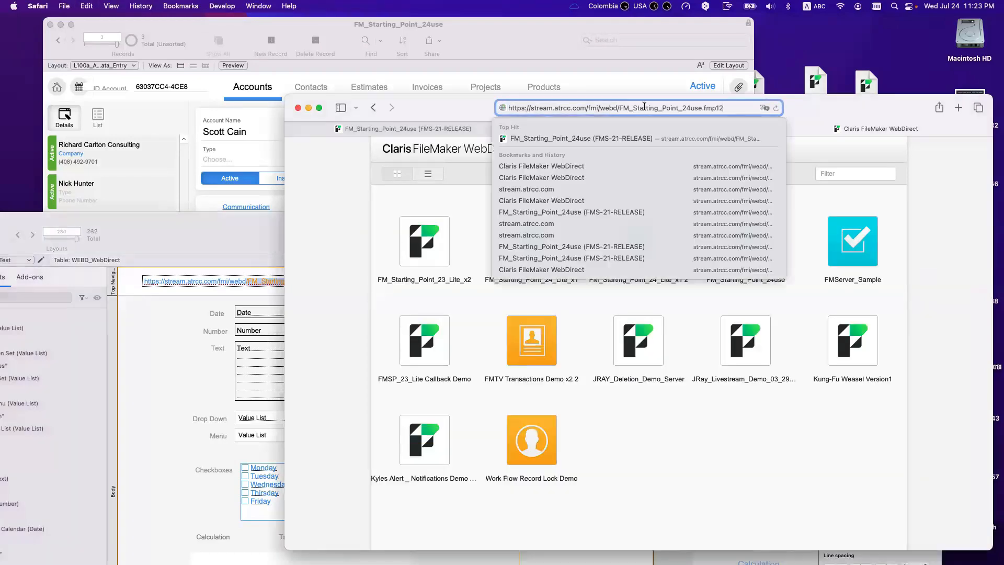
key(Return)
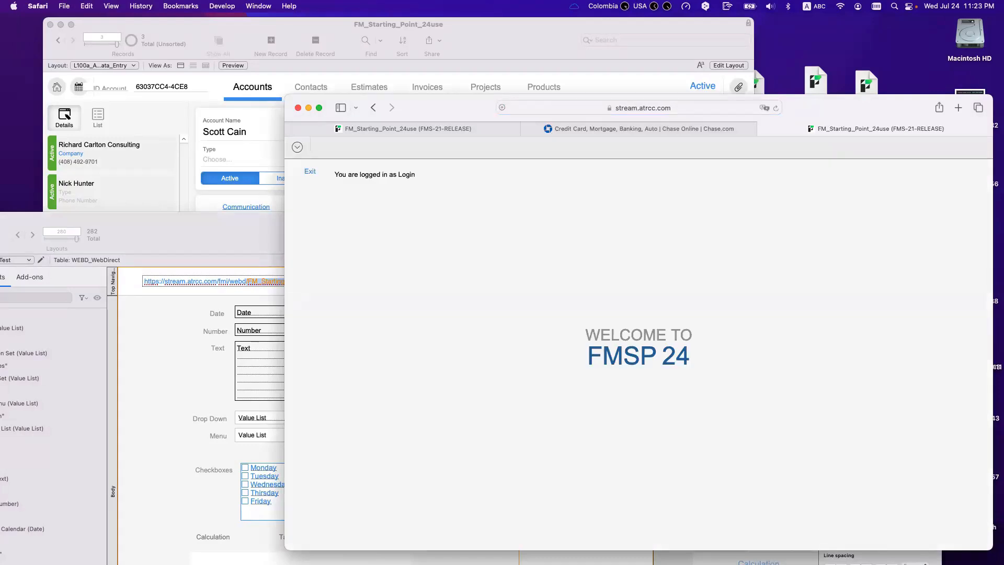
click(215, 319)
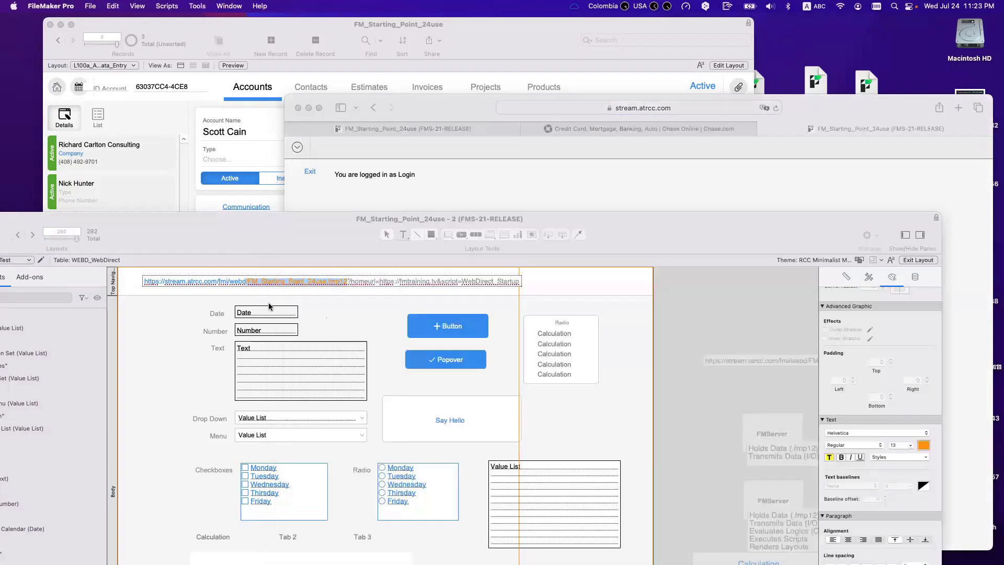
mouse_move(350, 282)
mouse_down()
mouse_move(412, 282)
mouse_move(348, 282)
mouse_up()
key(super+c)
click(432, 283)
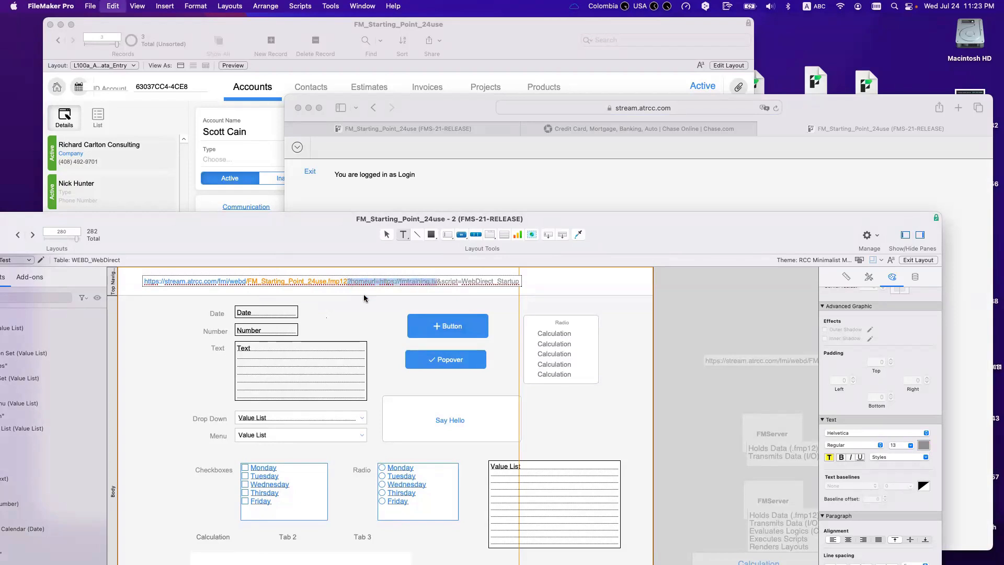
scroll(758, 408, right, 1)
click(923, 446)
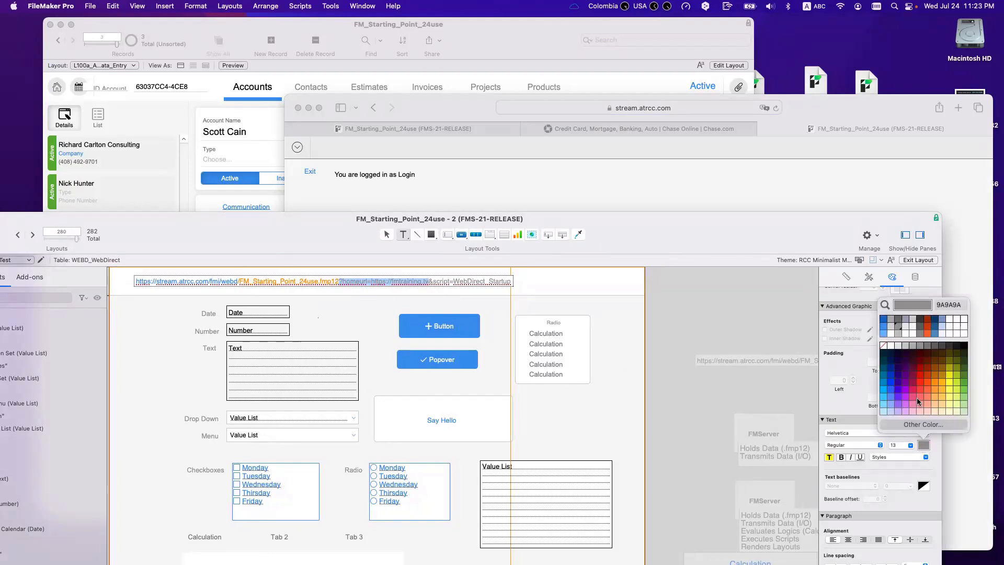
click(926, 383)
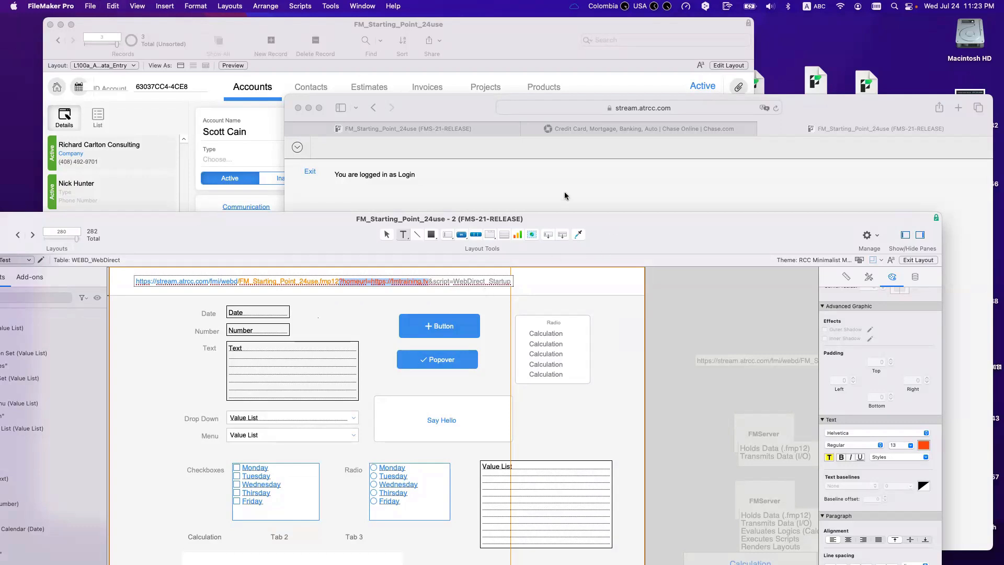
click(604, 164)
click(673, 106)
key(Right)
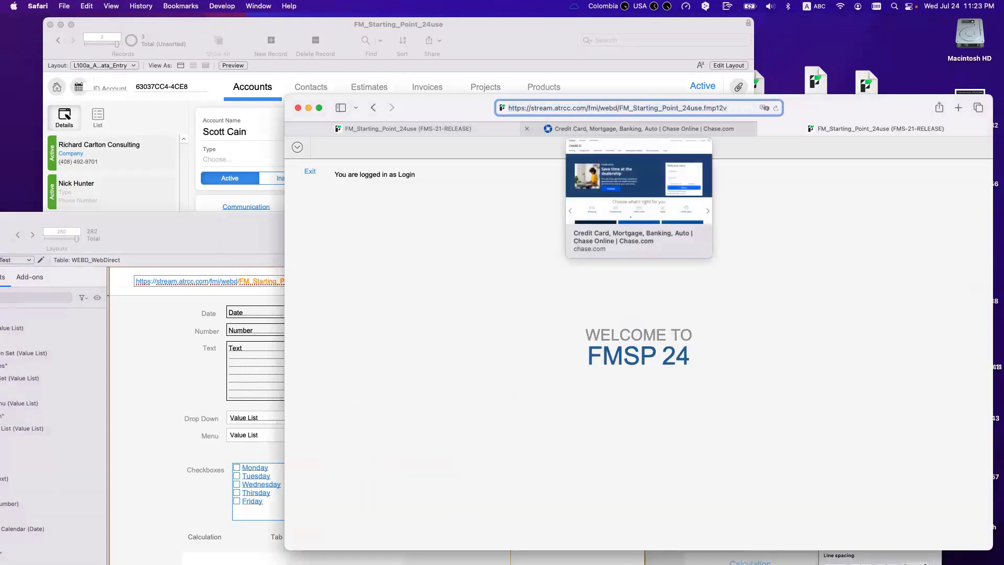
key(super+v)
key(Return)
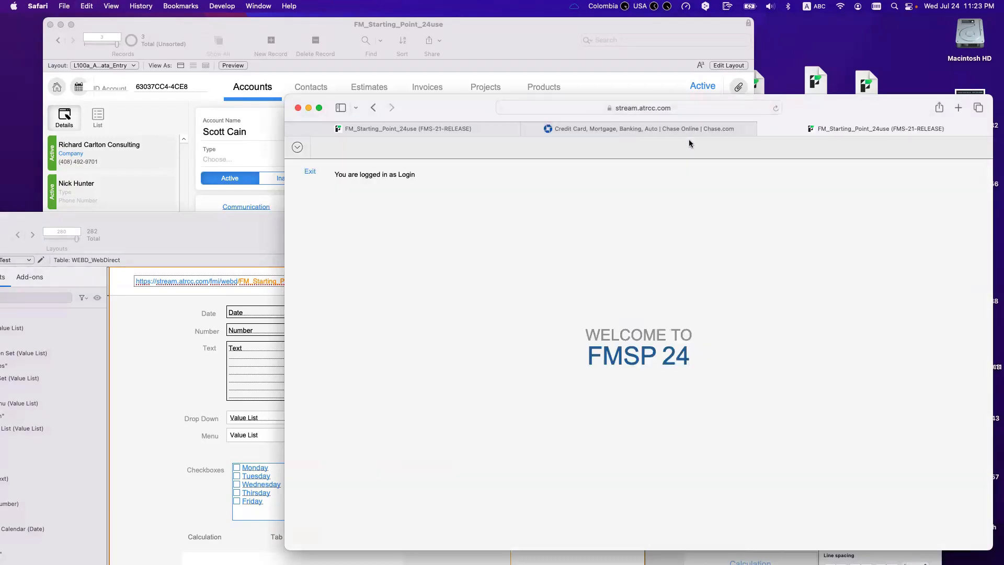
click(310, 172)
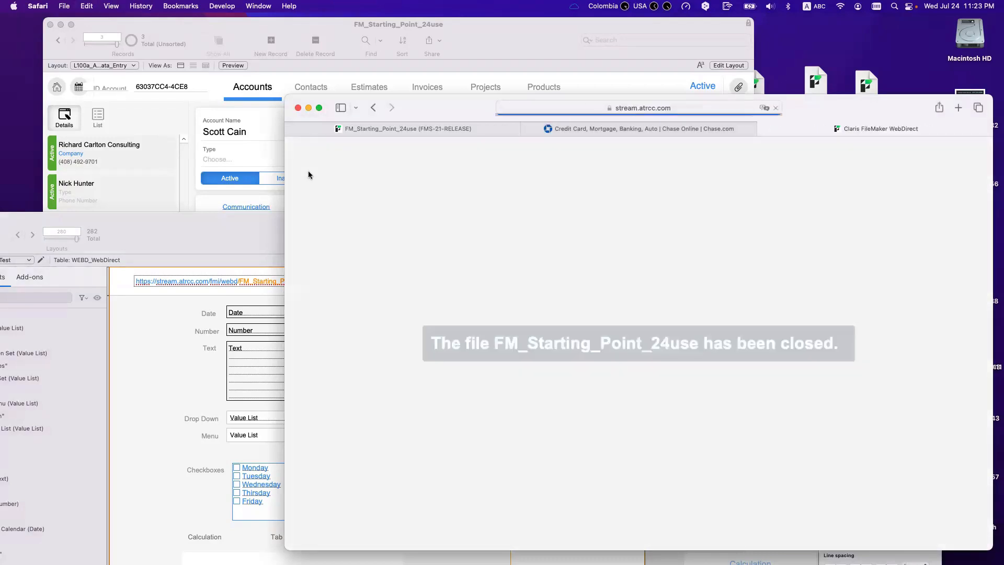
Step: Undo the pasted address so Safari stays on the WebDirect file list
click(671, 108)
key(super+v)
key(super+z)
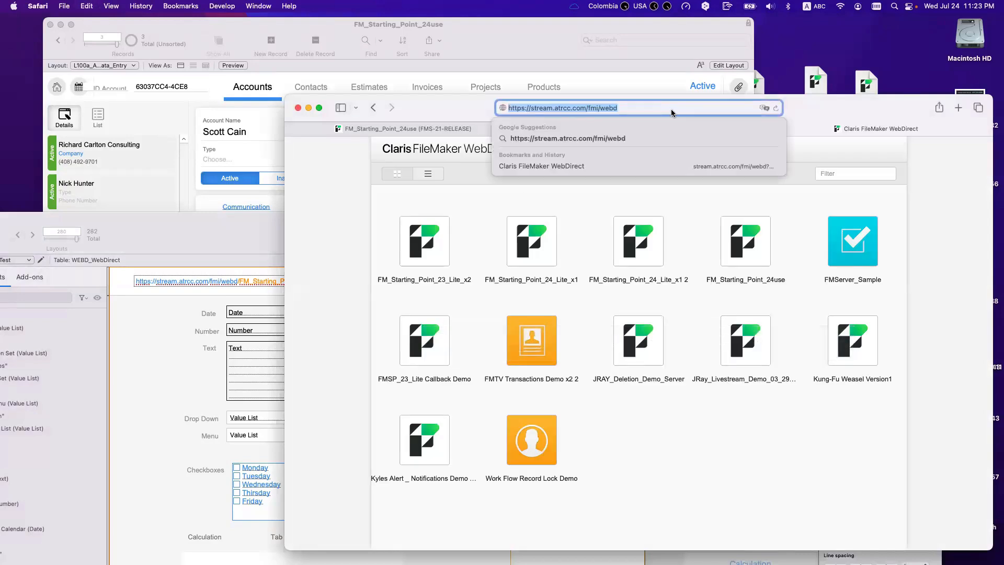
Step: Check the colours of the URL text pieces, then bring the FM_Starting_Point_24use Accounts window forward
click(211, 334)
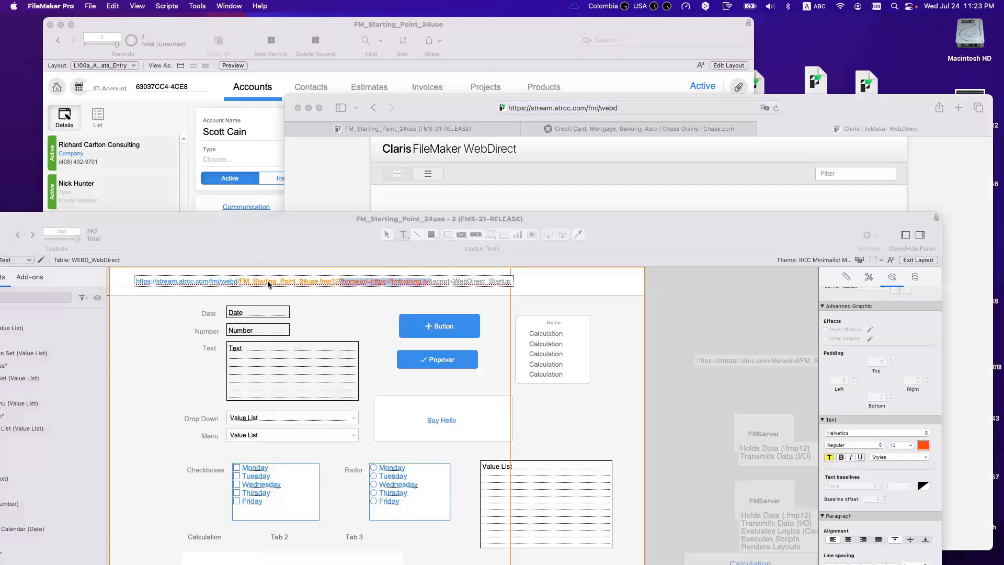
click(429, 281)
drag(429, 280, 134, 281)
click(441, 280)
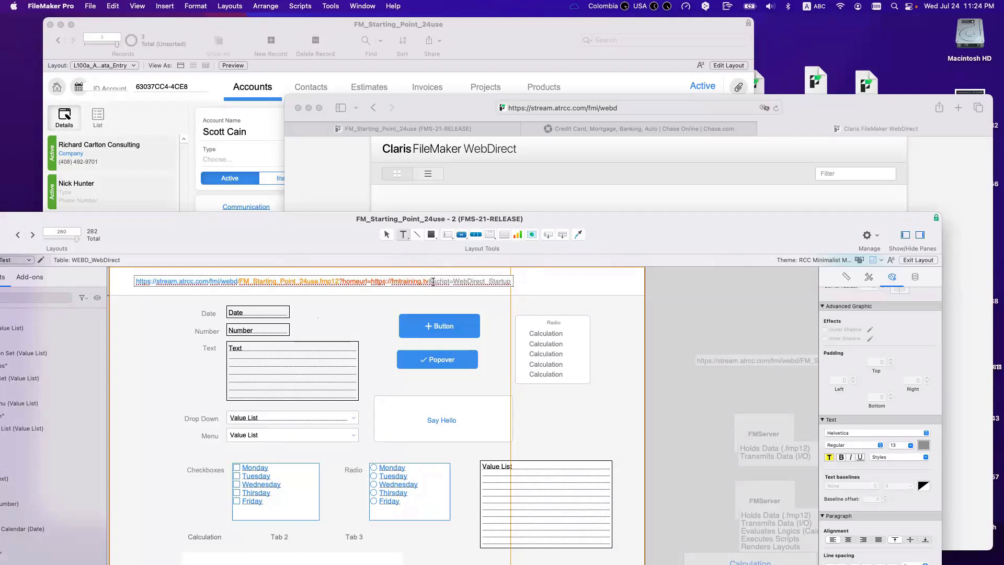
click(430, 281)
double_click(475, 280)
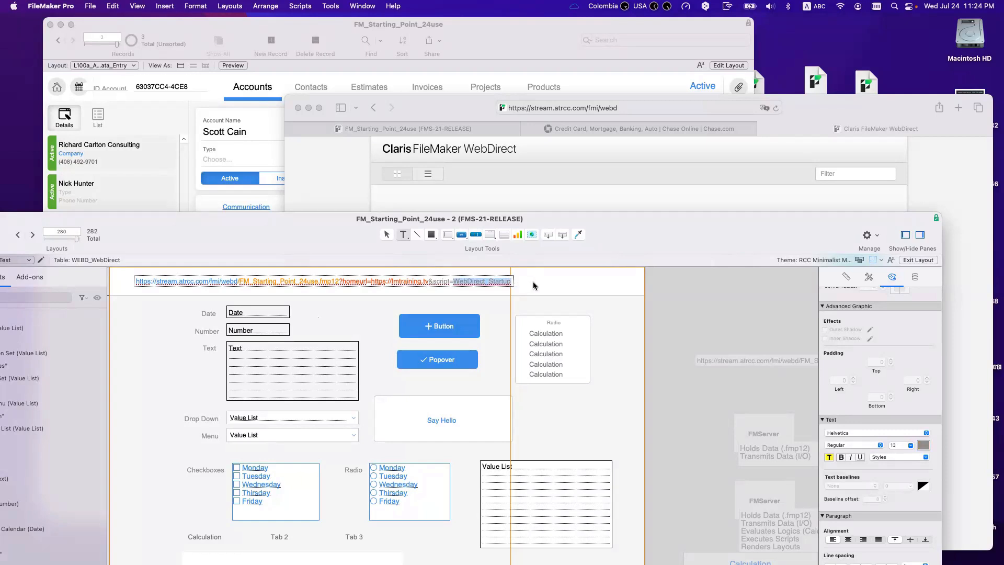
click(249, 160)
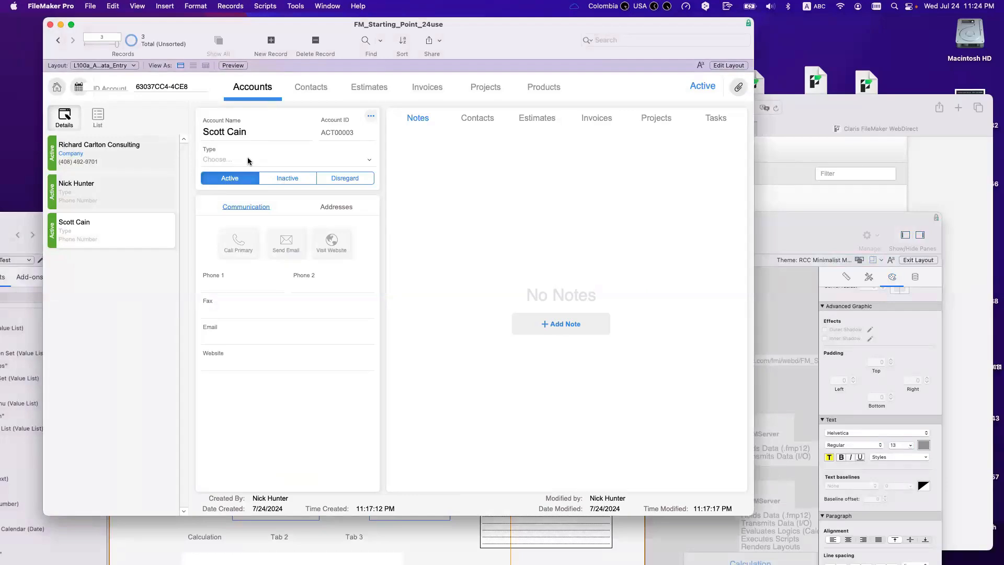
Step: Open the WebDirect_Startup script and add a new line after its Go to Layout step
key(super+shift+s)
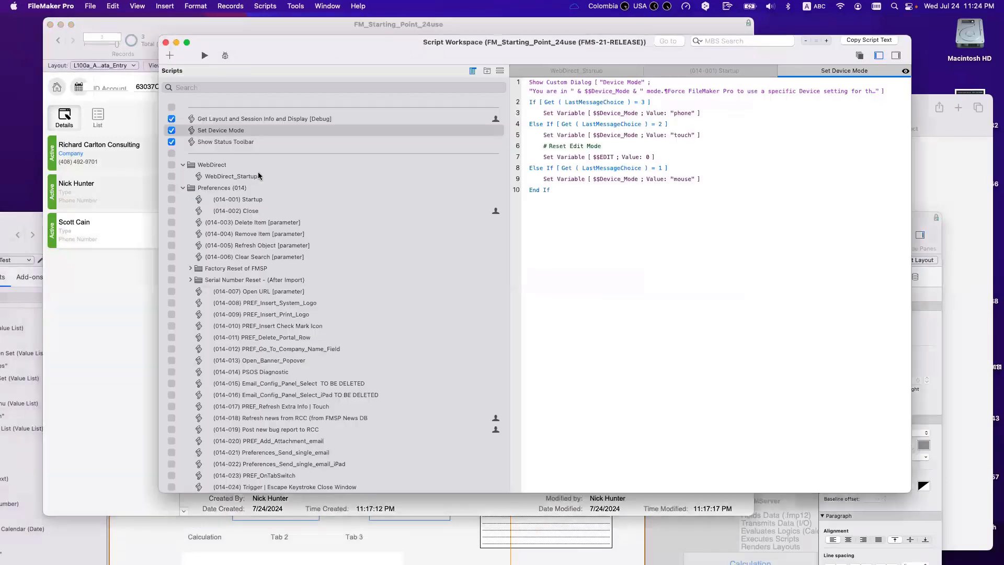
scroll(249, 142, up, 2)
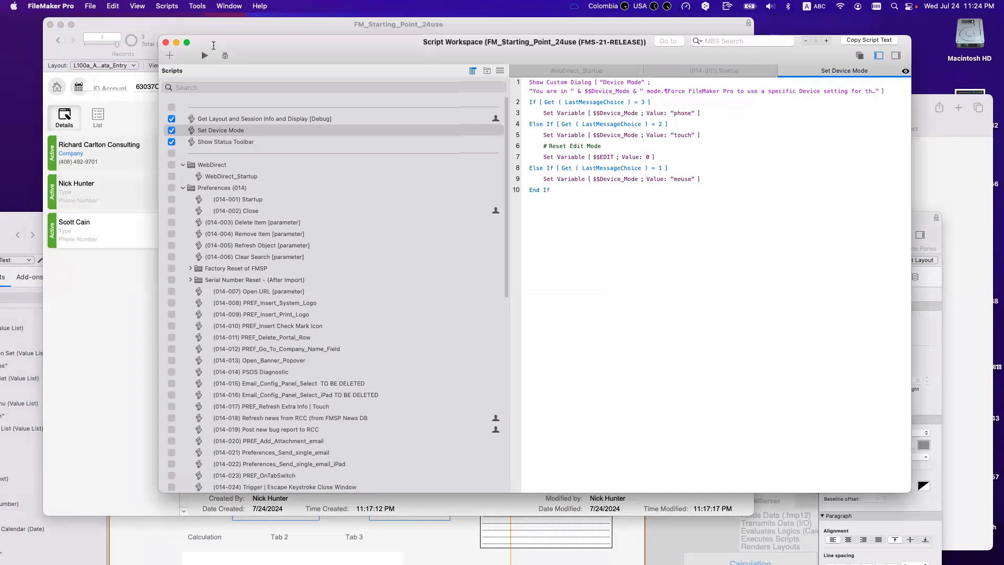
drag(213, 44, 232, 81)
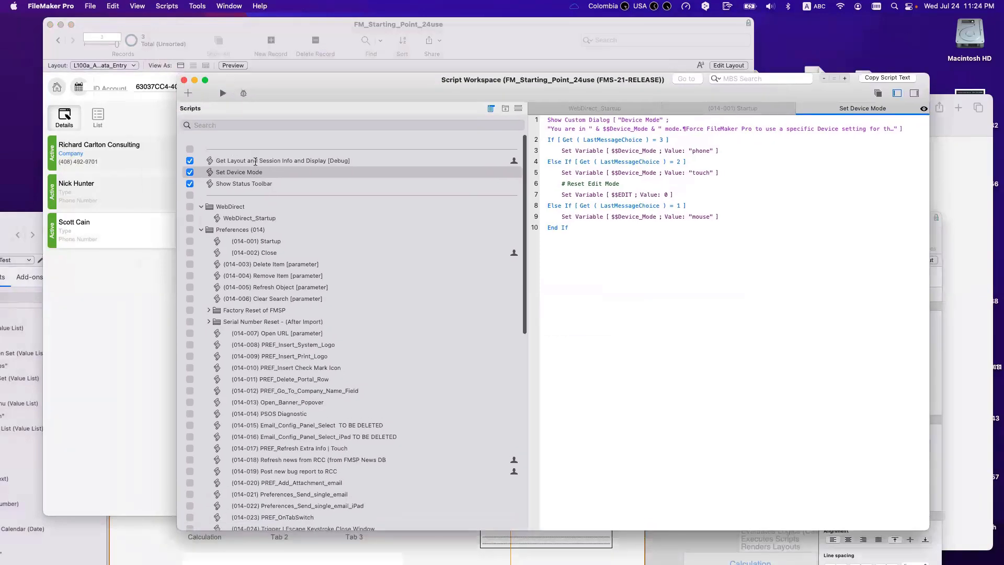
click(262, 214)
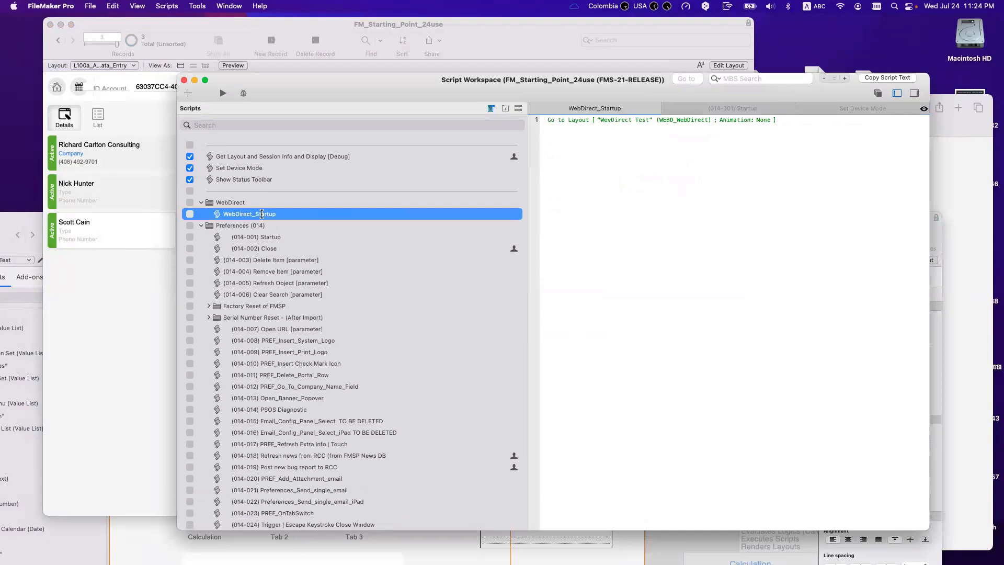
click(576, 123)
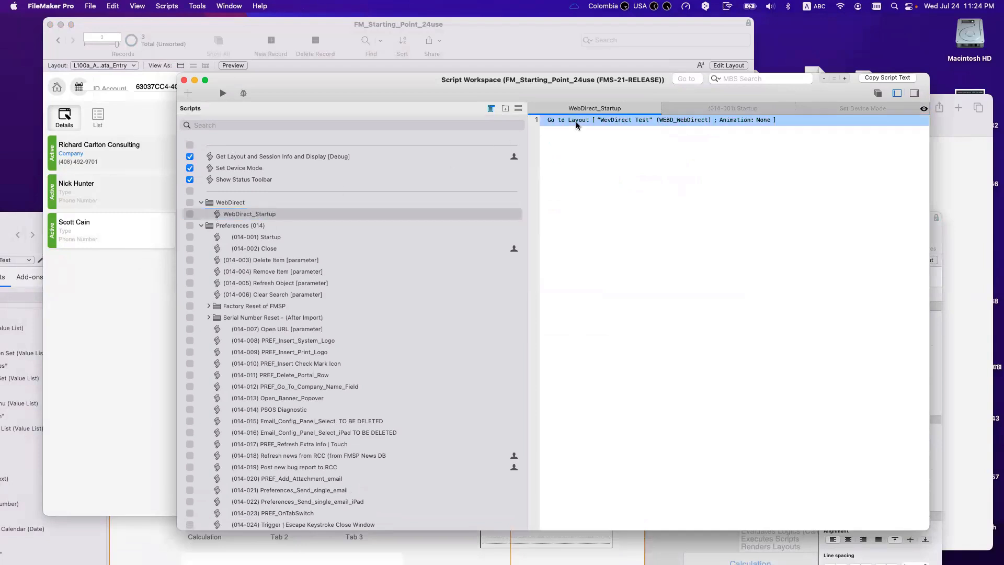
key(Return)
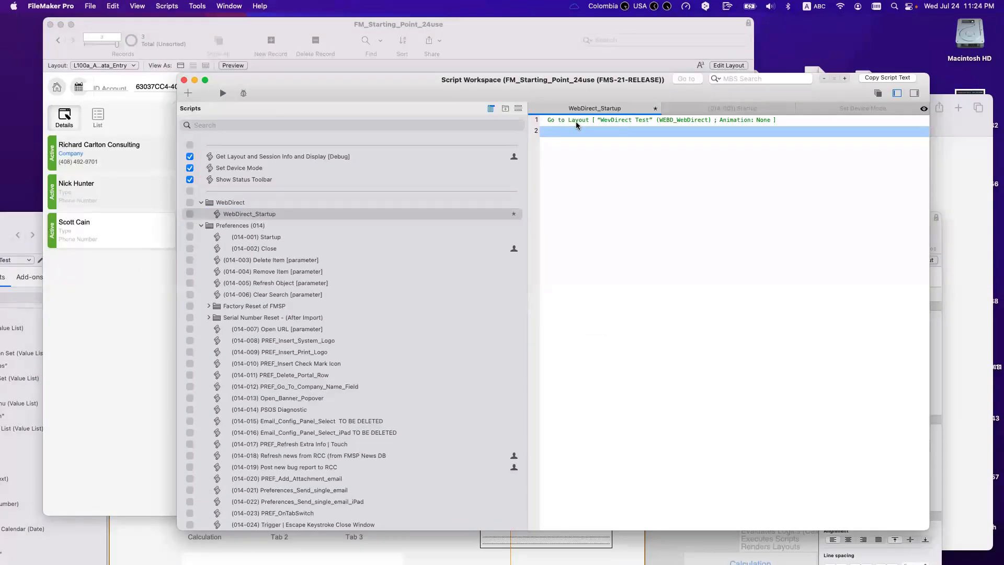
Step: Insert a Show Custom Dialog step titled 'Hello' with the message 'How are you?'
text(shp)
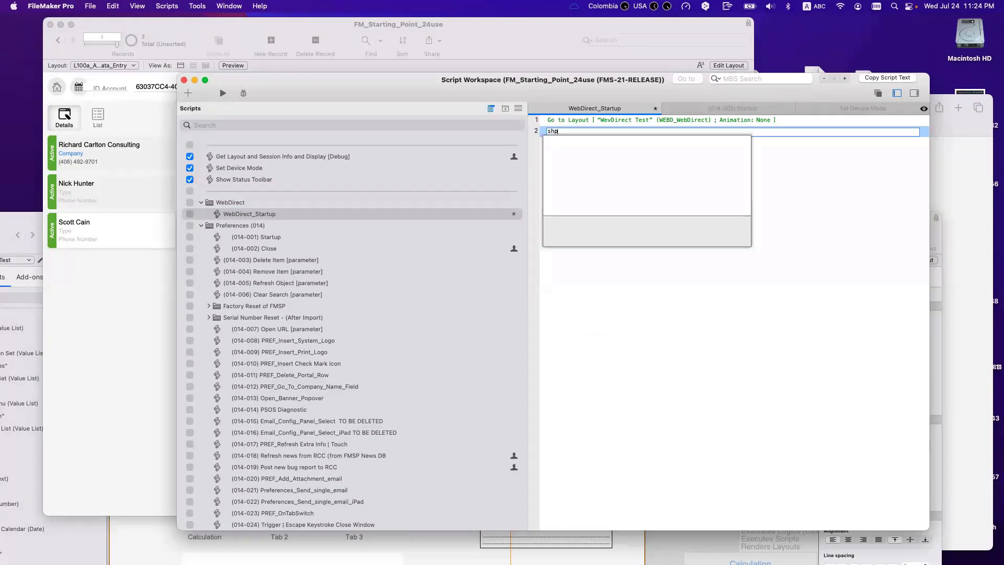
text(w)
key(BackSpace)
key(BackSpace)
text(ow)
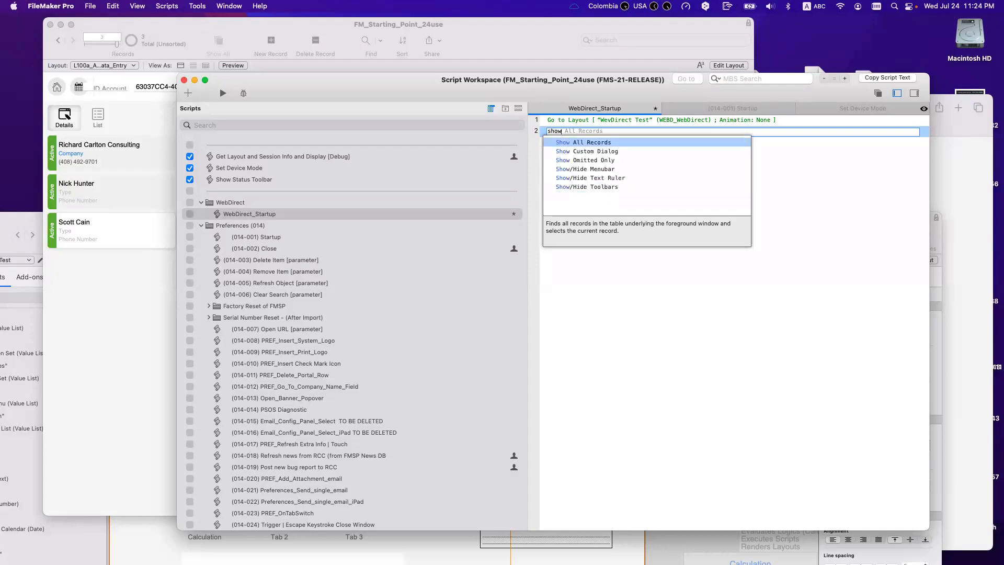
key(Down)
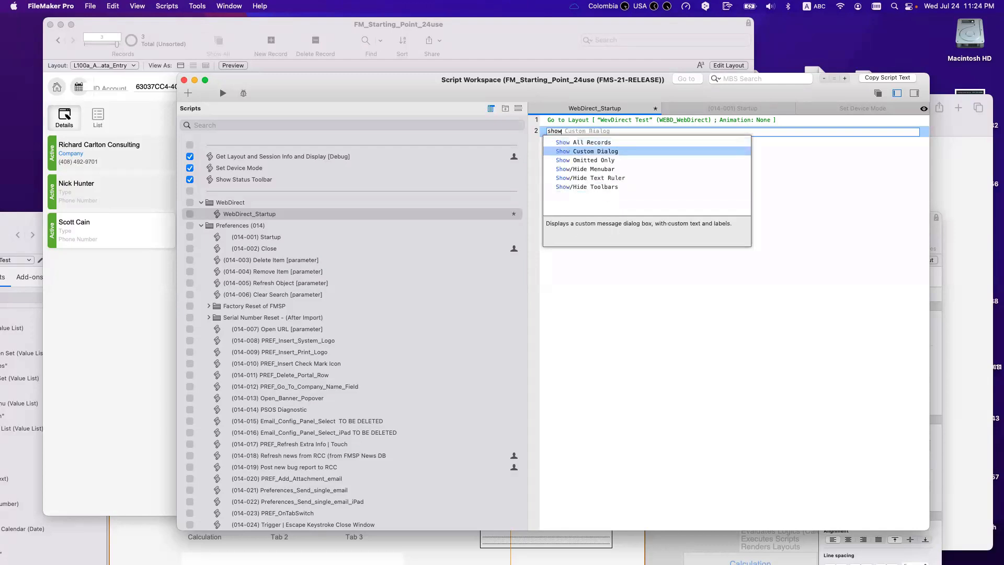
key(Return)
text(Hello)
key(Tab)
text(How are you?)
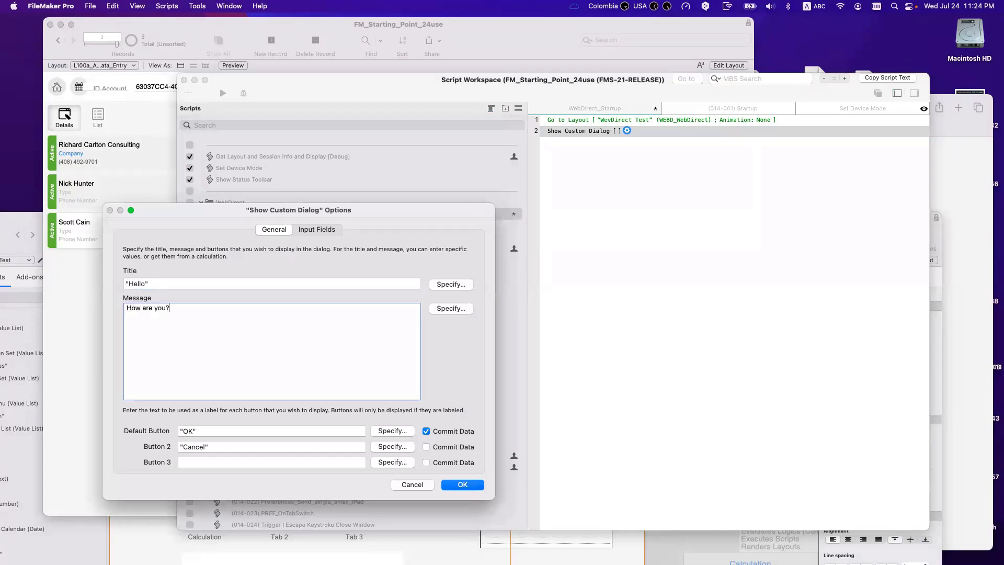
key(Return)
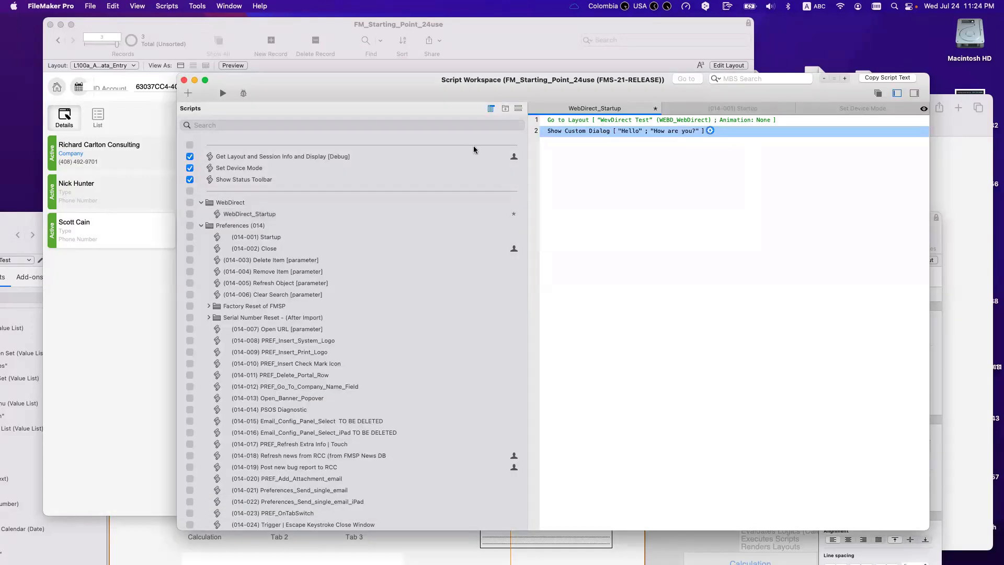
Step: Save the WebDirect_Startup script and move Script Workspace aside
click(614, 216)
drag(486, 92, 371, 321)
key(super+s)
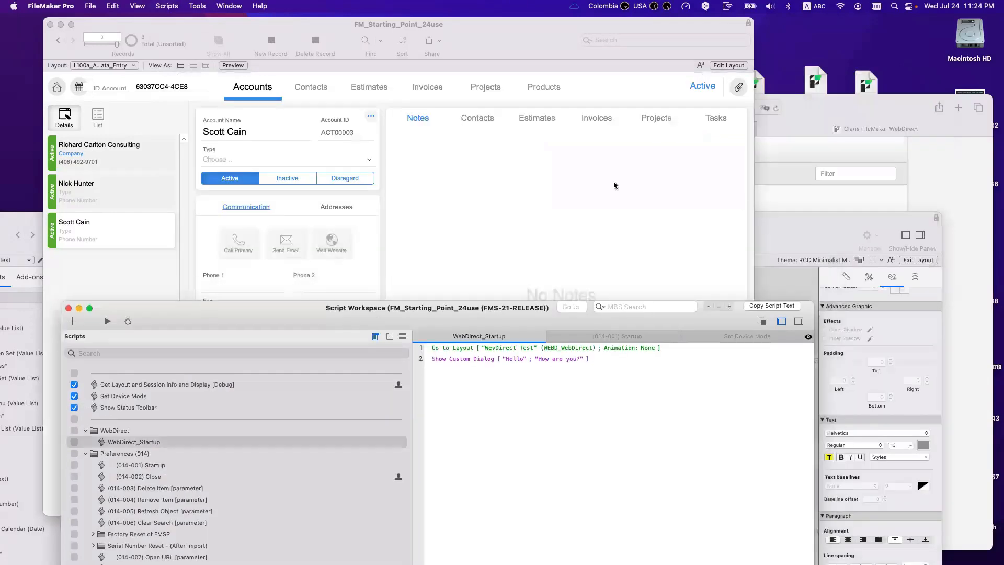
drag(286, 330, 300, 335)
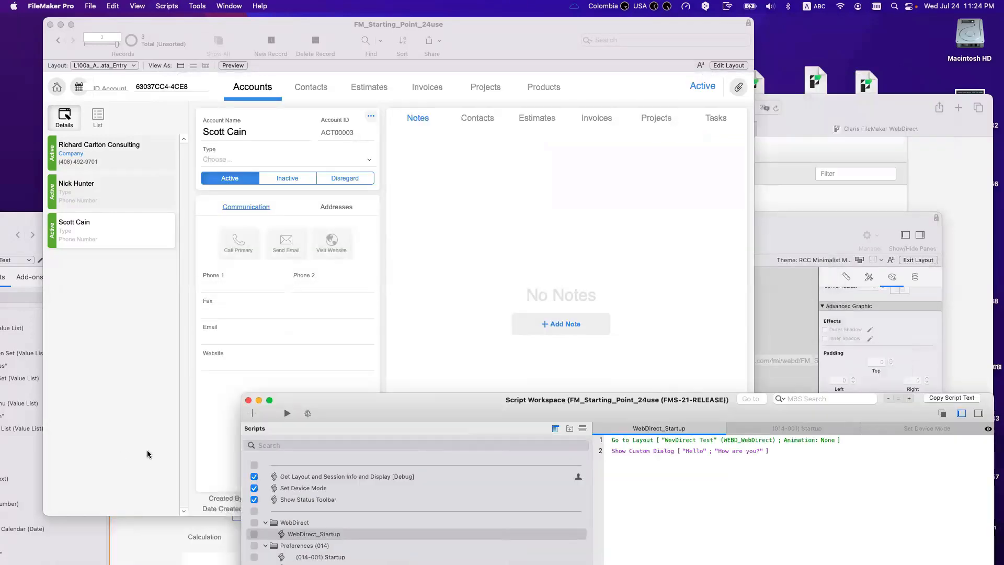
Step: Paste the layout's WebDirect startup URL into Safari, load it, and dismiss the Hello dialog
click(167, 511)
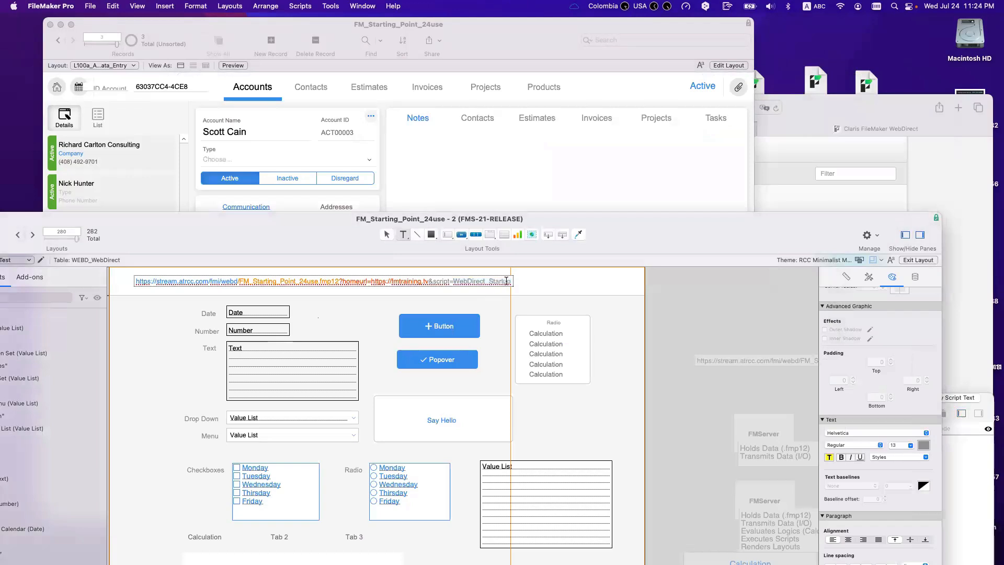
key(super+a)
key(super+c)
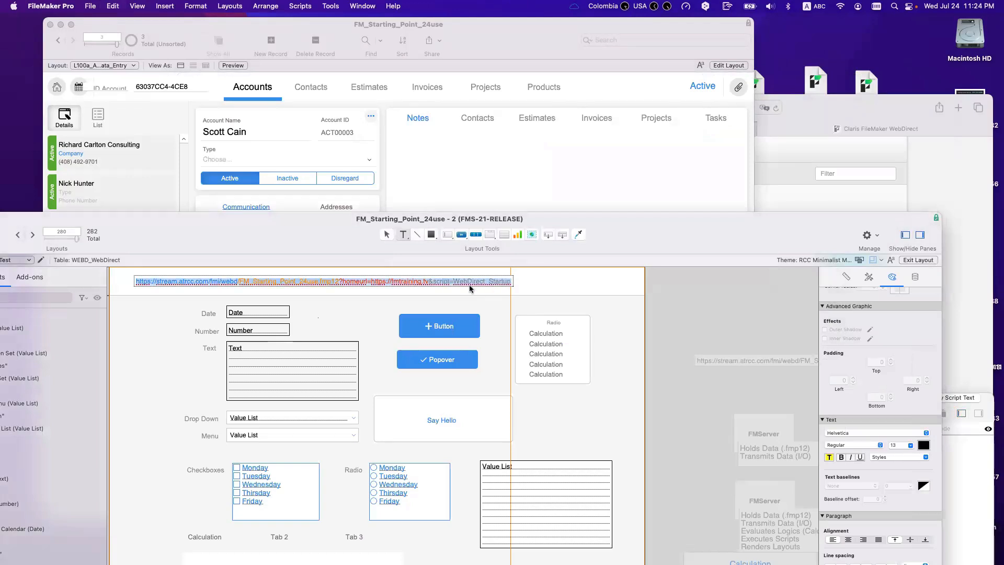
click(761, 193)
click(634, 106)
key(super+v)
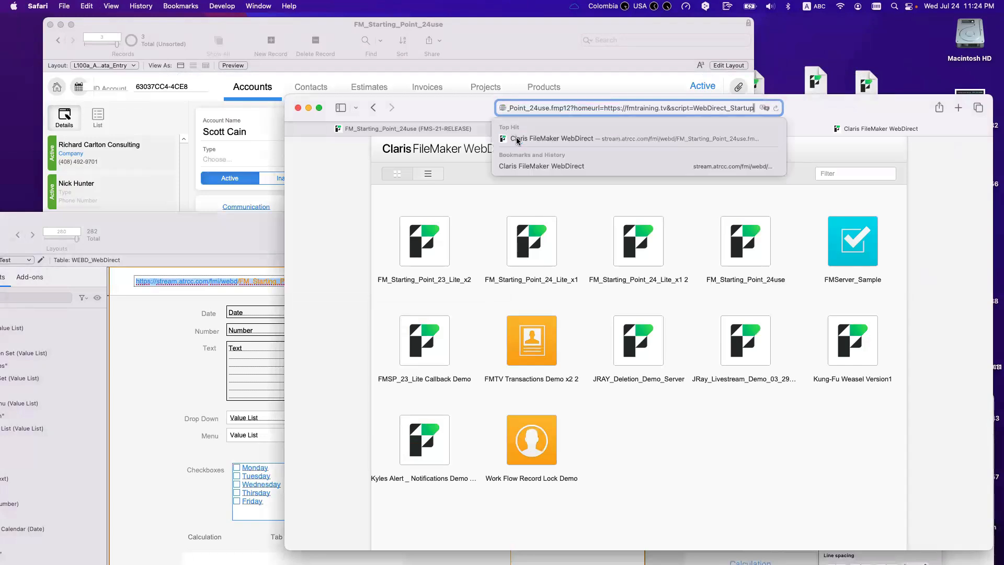
key(Return)
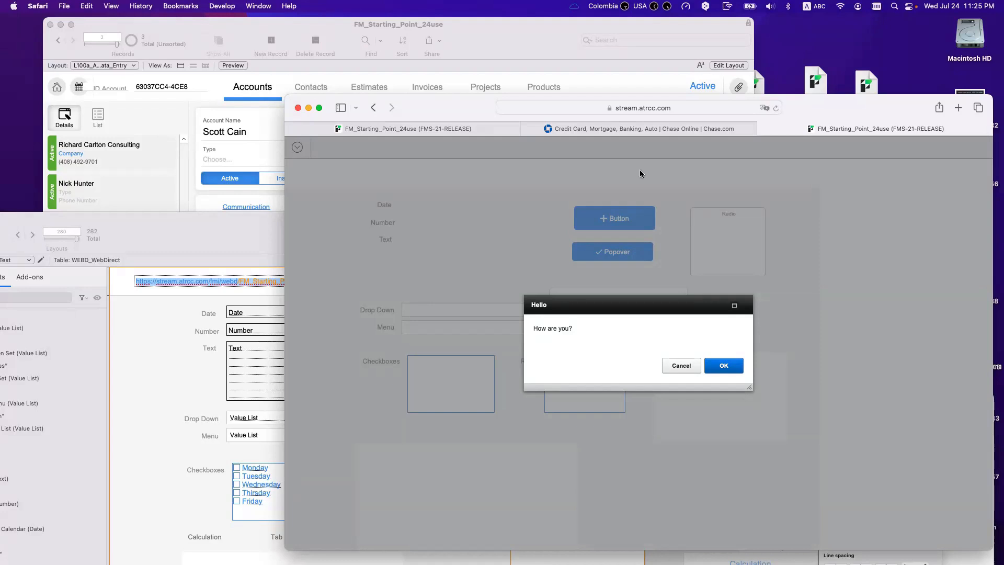
click(722, 374)
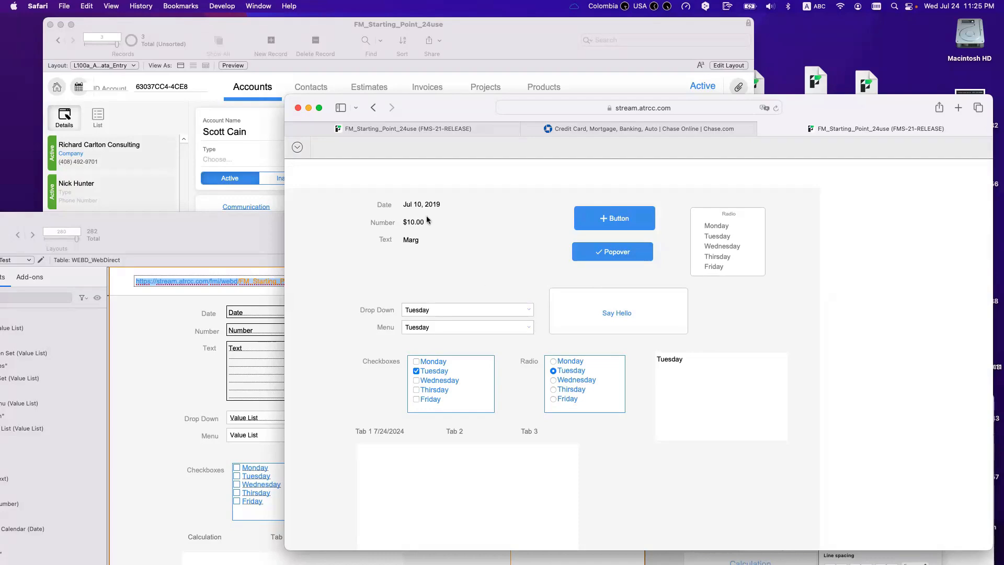
drag(220, 240, 253, 267)
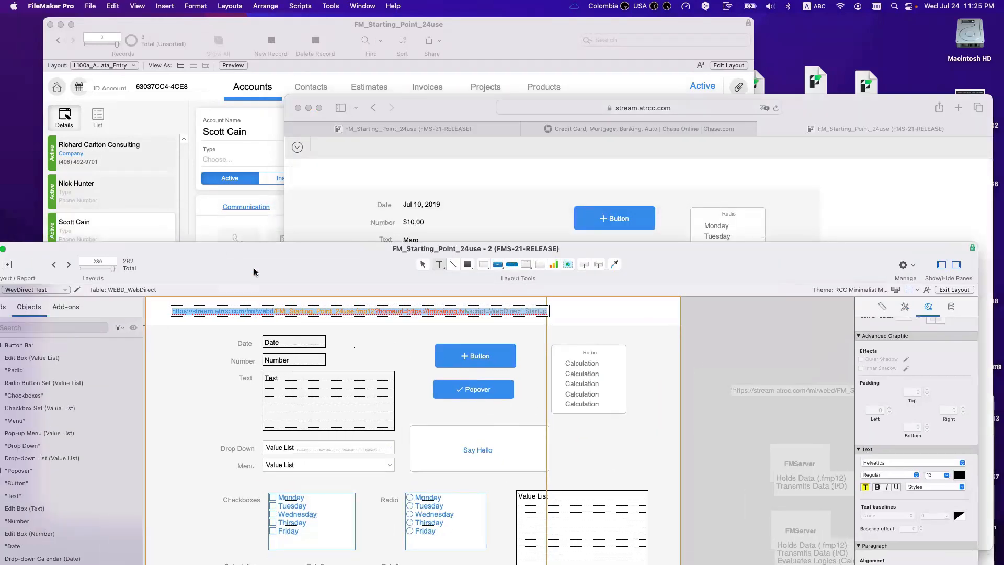
Step: Widen the URL text to about 1,064 pt and select Richard Carlton Consulting's ID Account value
key(Escape)
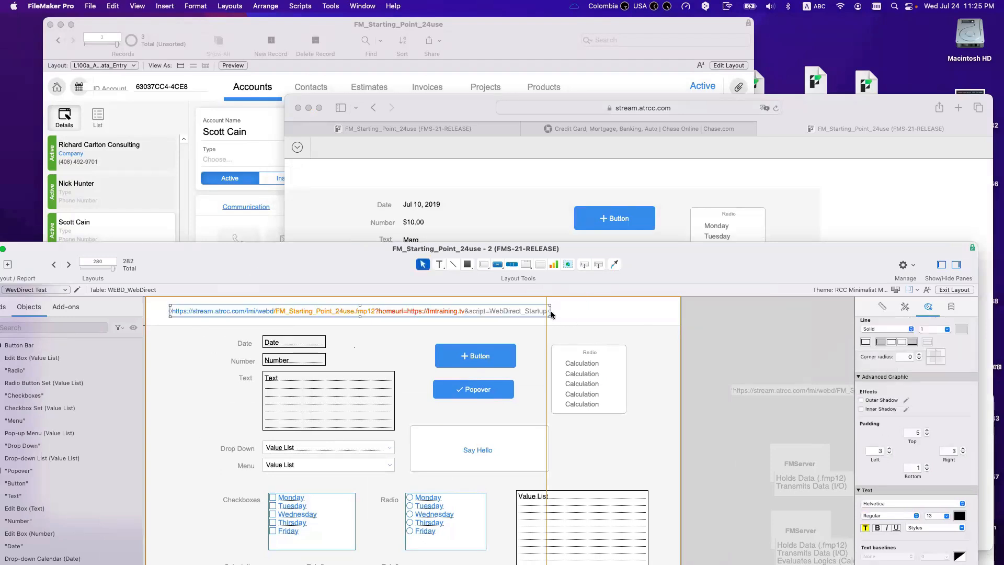
drag(550, 311, 723, 315)
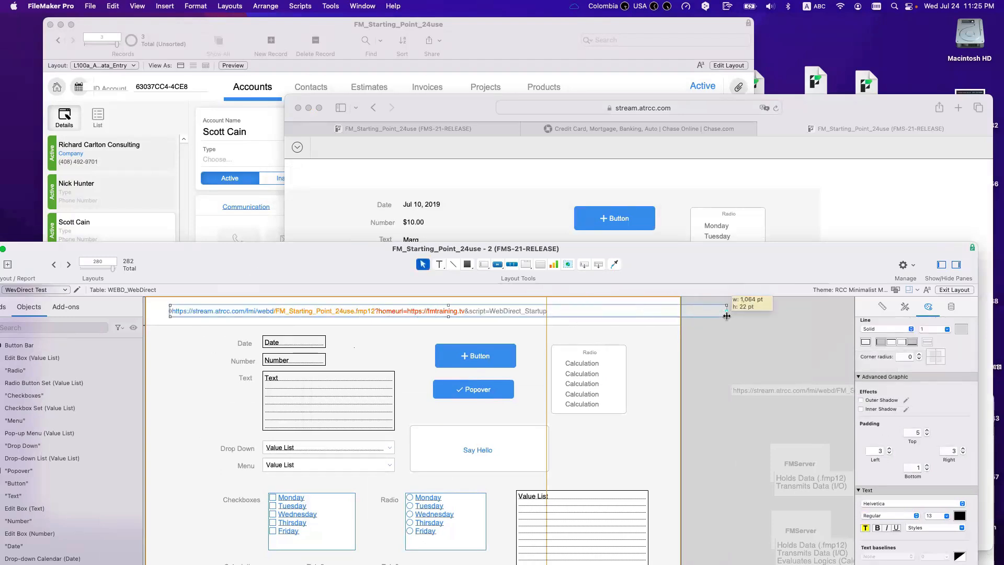
click(223, 157)
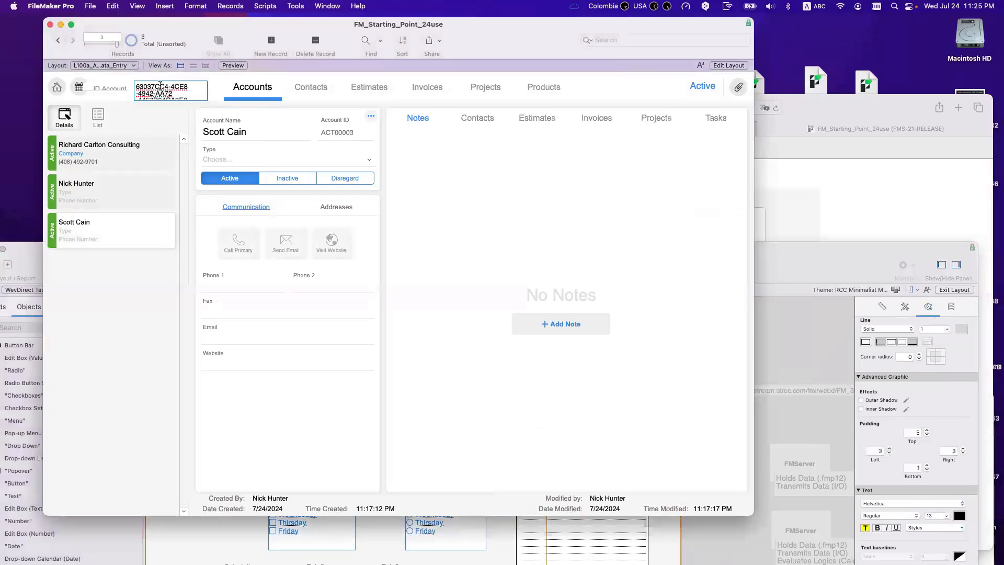
click(100, 152)
click(152, 90)
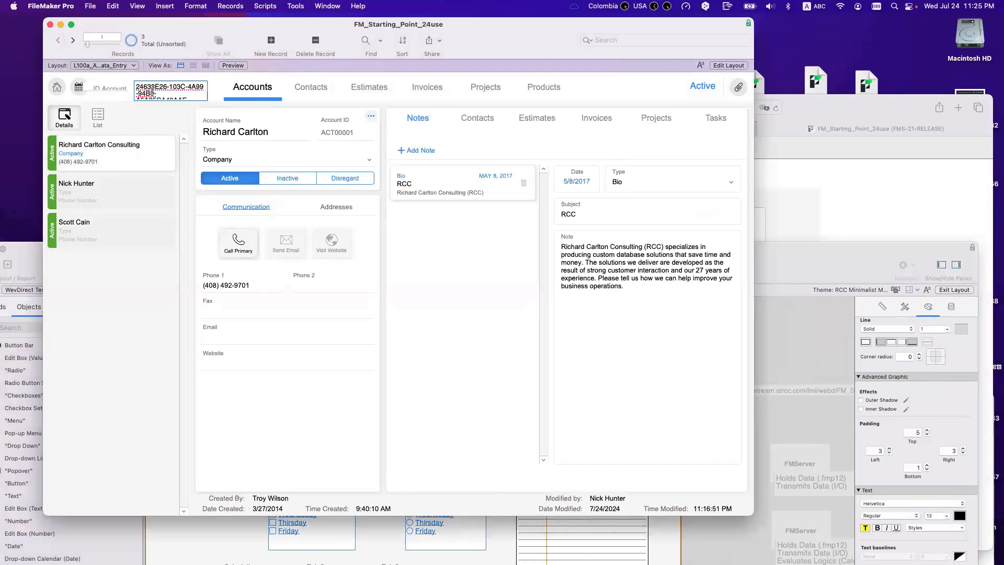
click(766, 356)
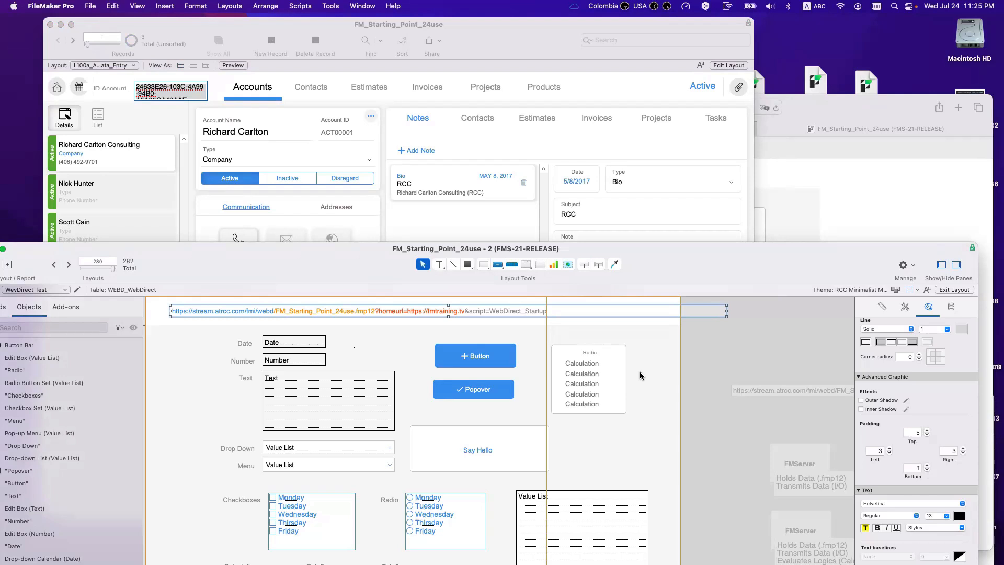
Step: Append '&$accountID' followed by the pasted account ID to the end of the URL text
double_click(560, 312)
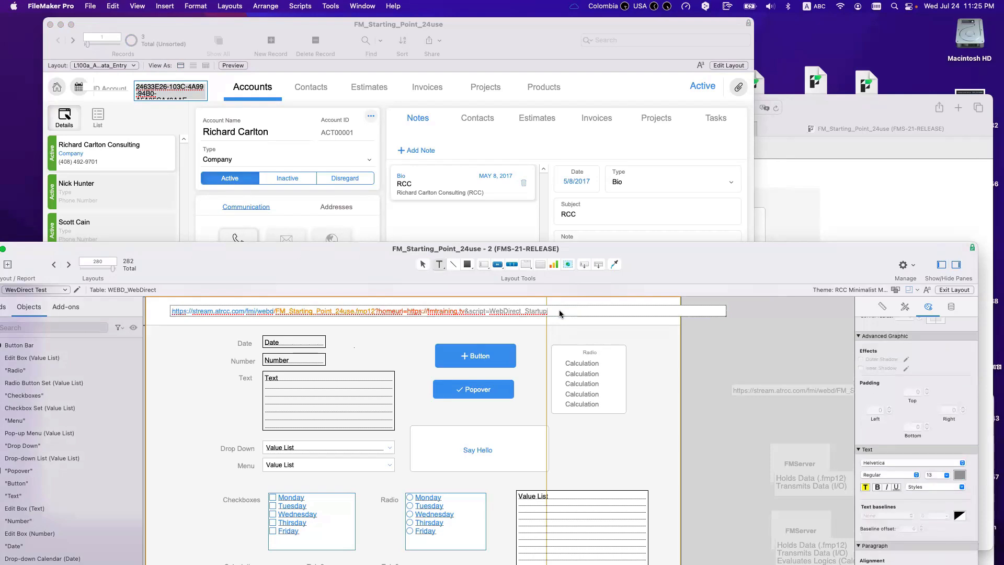
text(&$accountID=)
key(super+v)
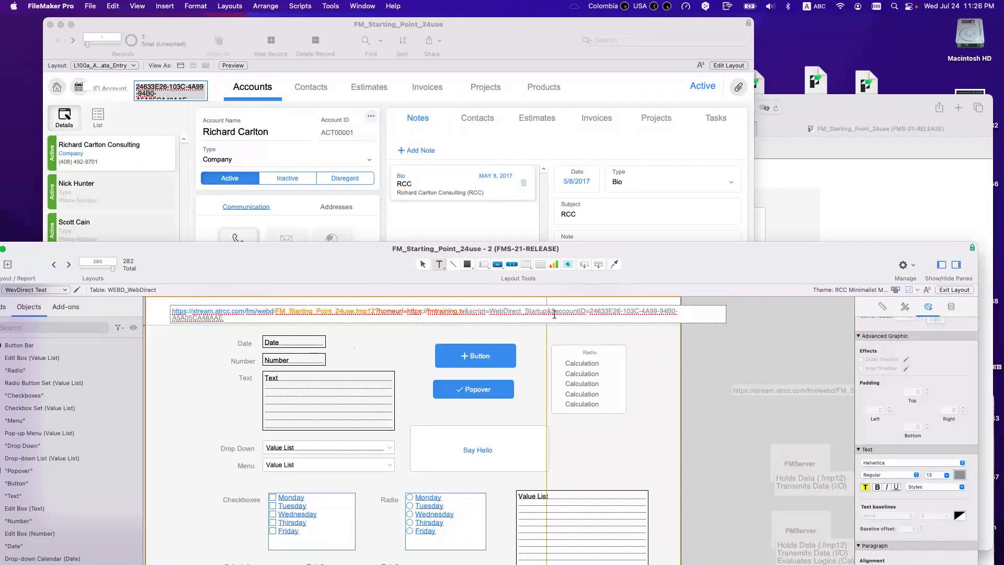
drag(552, 312, 586, 311)
key(super+c)
key(Escape)
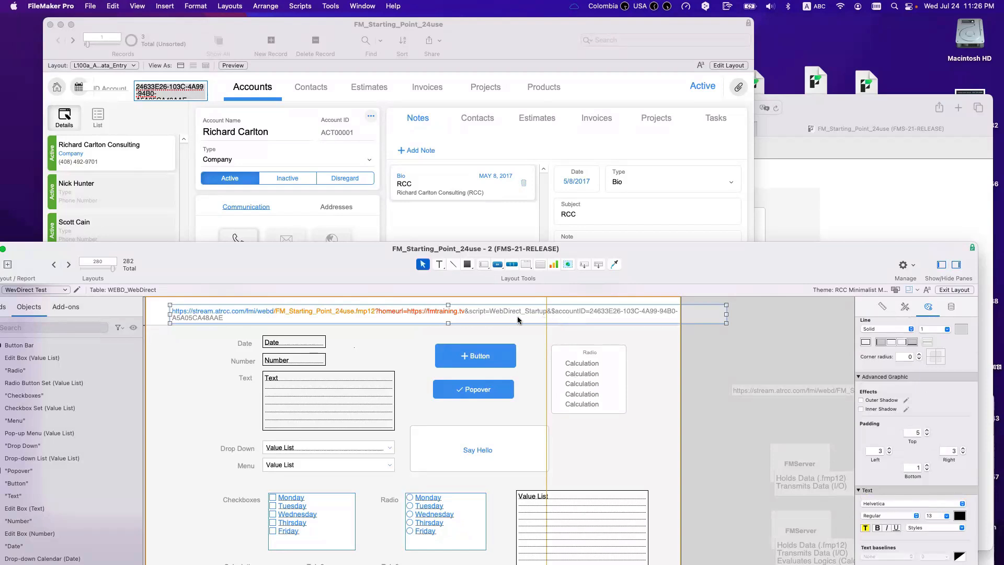
Step: Highlight the accountID parameter name and the ID value in the URL text to review them
double_click(471, 313)
drag(469, 311, 552, 312)
click(552, 313)
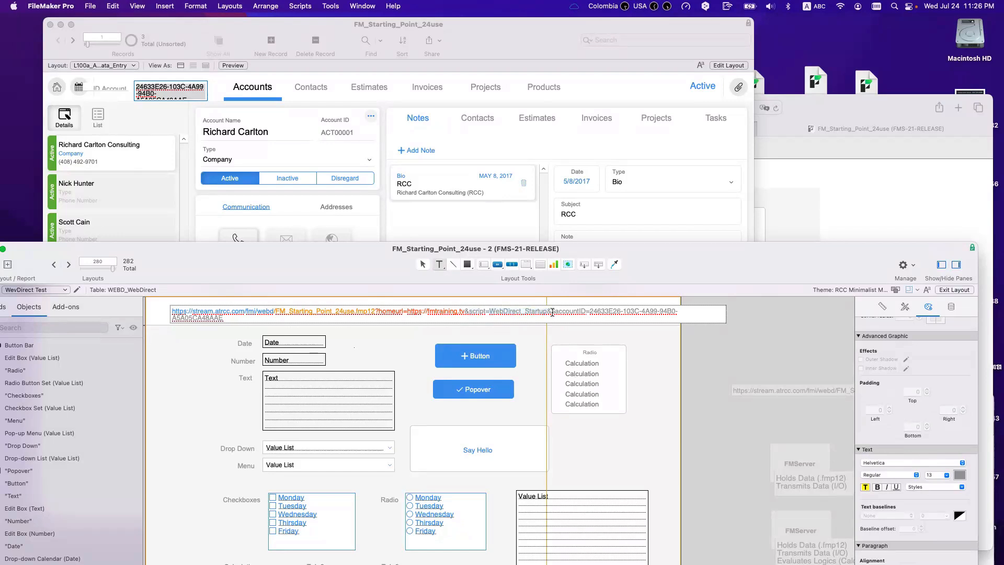
drag(553, 312, 583, 312)
drag(590, 312, 698, 321)
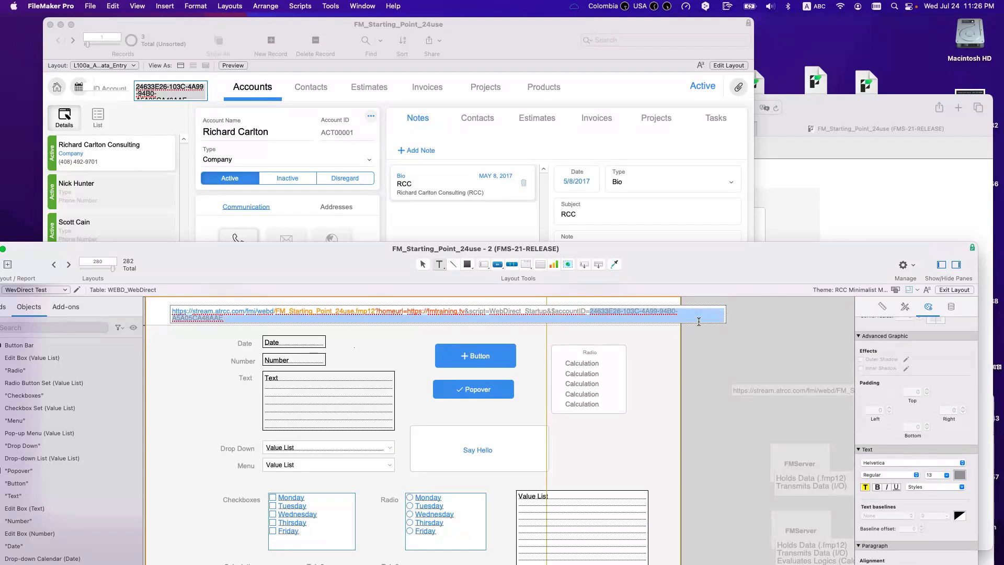
click(552, 313)
drag(552, 313, 695, 286)
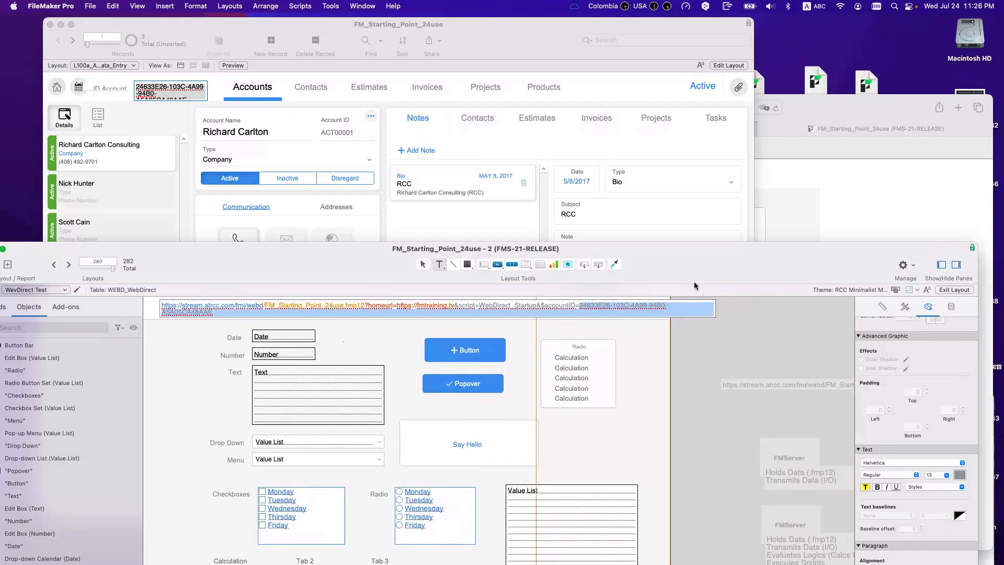
click(665, 174)
Step: Point WebDirect_Startup's Go to Layout step at L100a_ACCOUNTS_Data_Entry
key(super+shift+s)
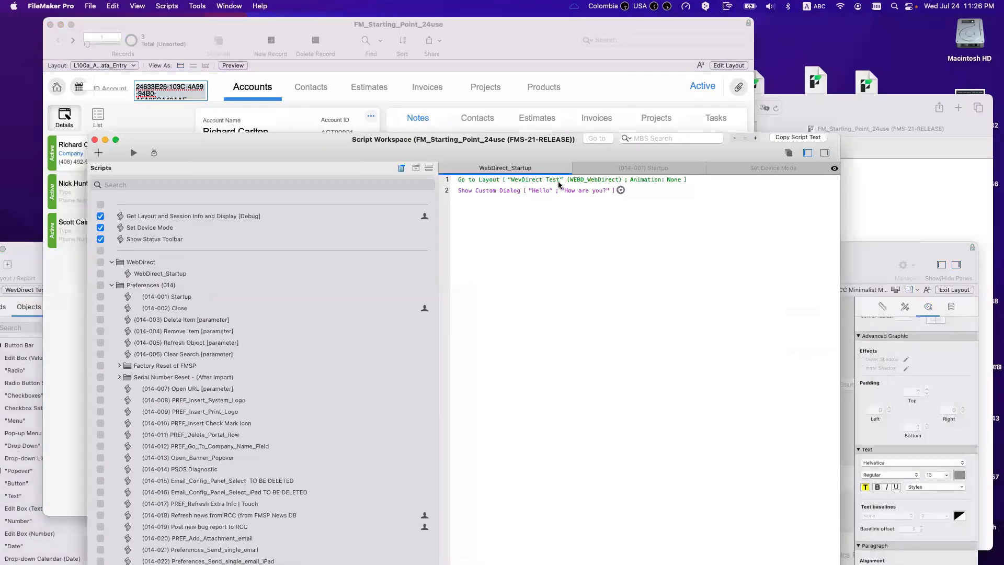
click(560, 180)
click(563, 190)
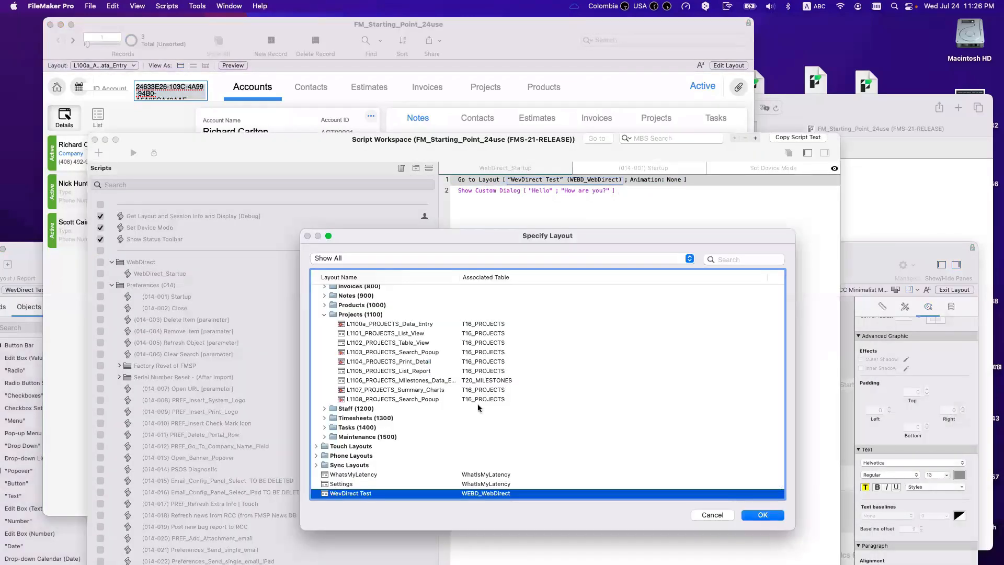
scroll(480, 398, up, 10)
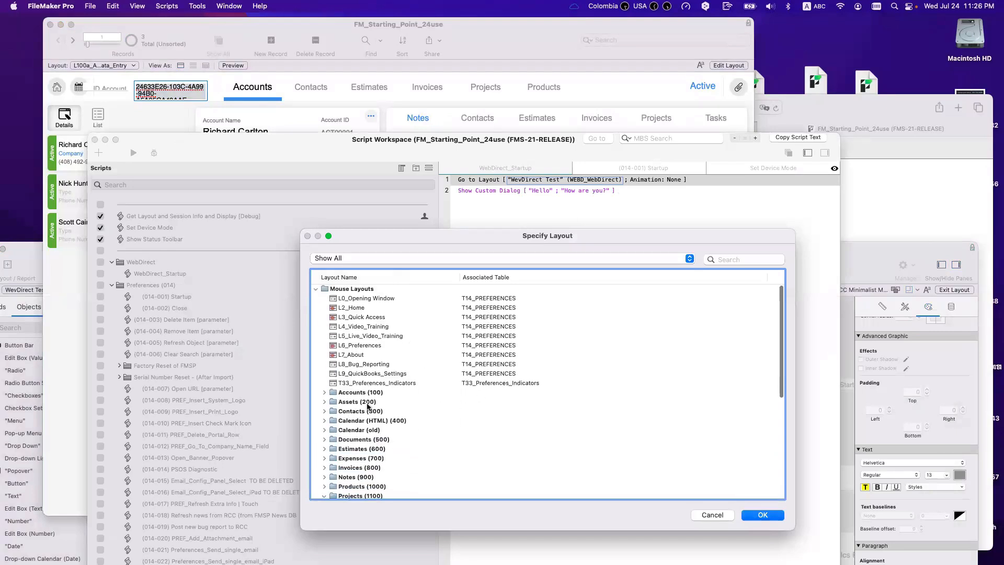
click(349, 393)
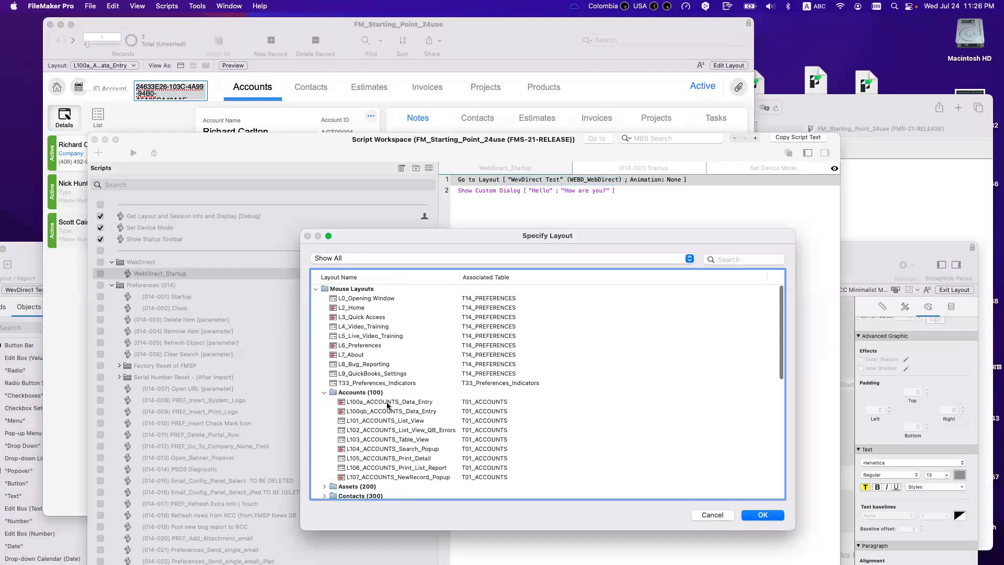
double_click(394, 403)
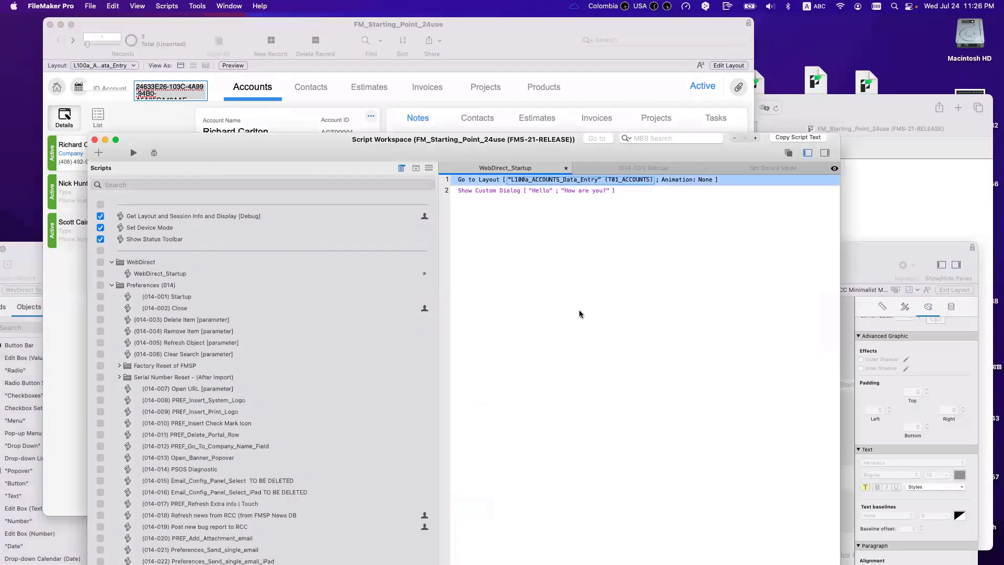
Step: Replace the Hello Show Custom Dialog step with a Perform Find step
click(473, 191)
key(BackSpace)
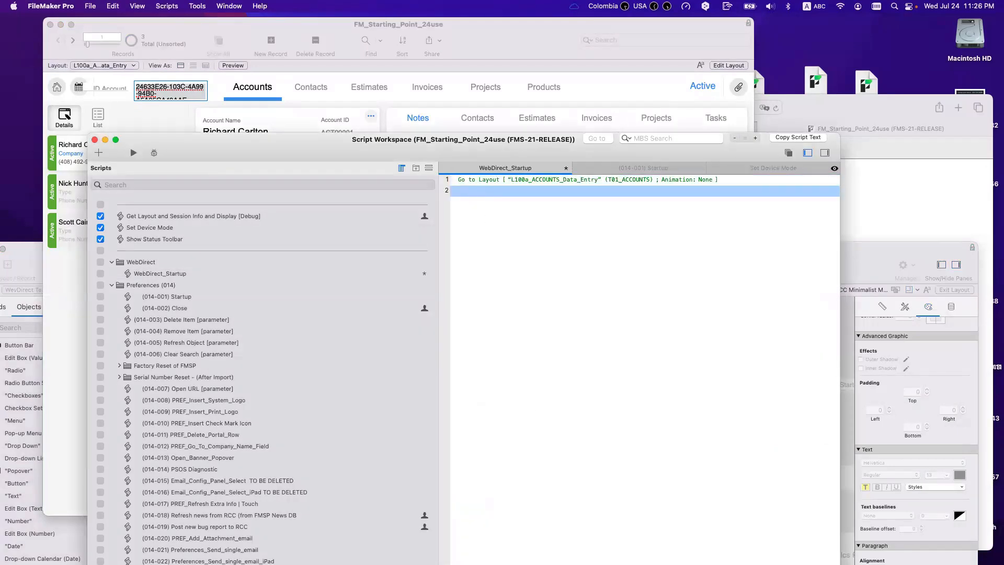
text(perfo)
key(Down)
key(Return)
Step: Set the Perform Find request to match ID Account against $accountID and save the script
click(517, 191)
click(547, 212)
click(116, 436)
click(453, 426)
click(577, 416)
key(super+v)
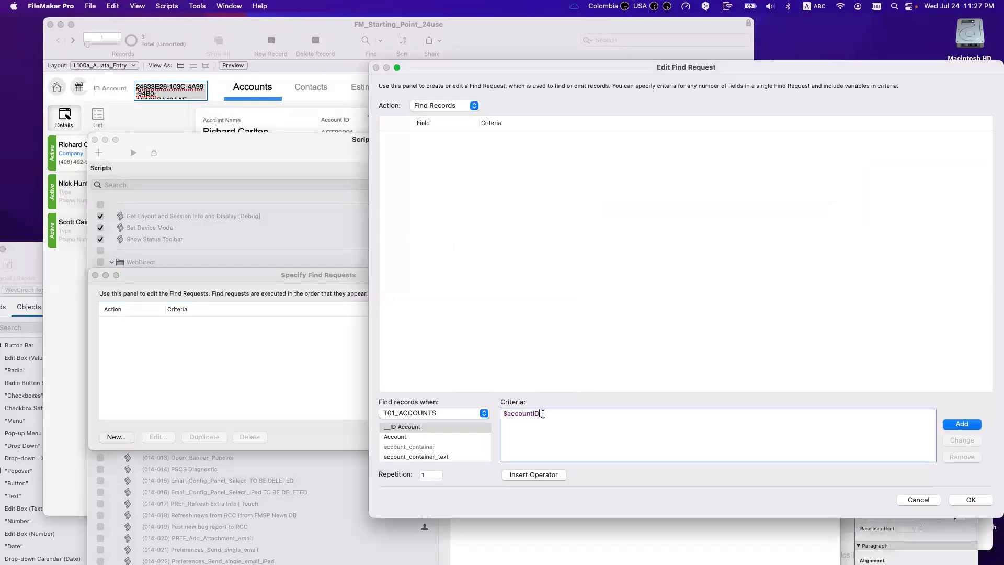
click(963, 424)
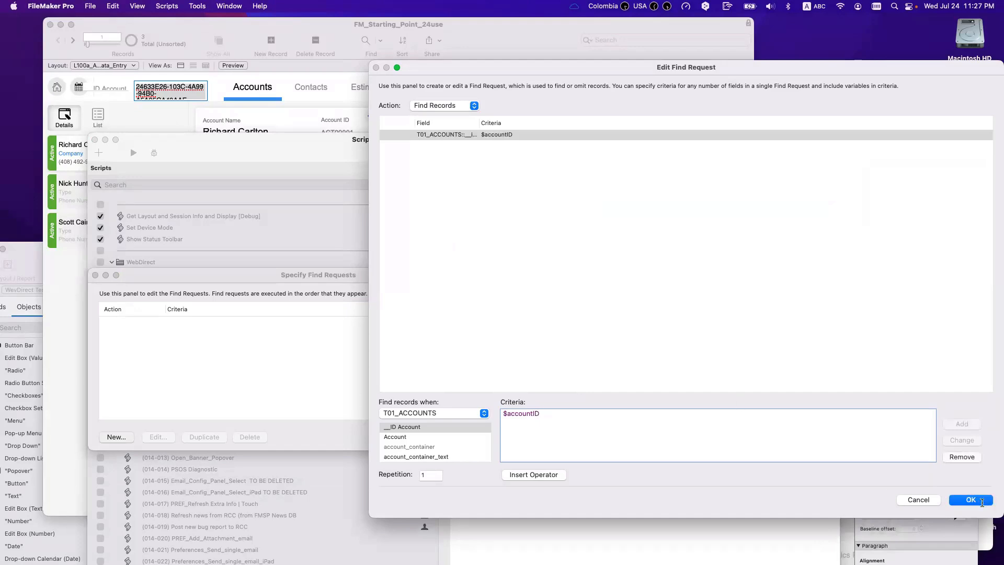
key(Return)
click(520, 435)
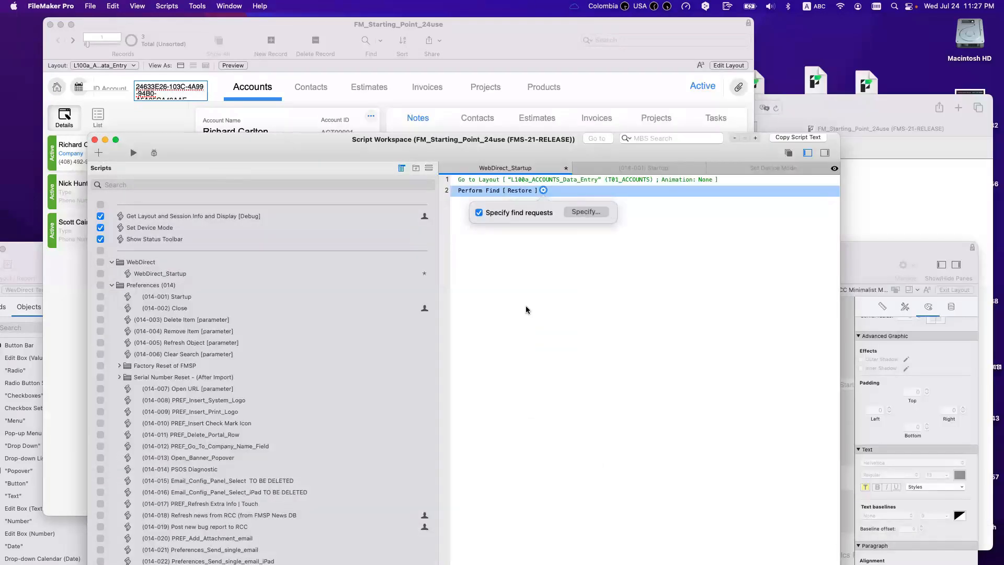
key(super+s)
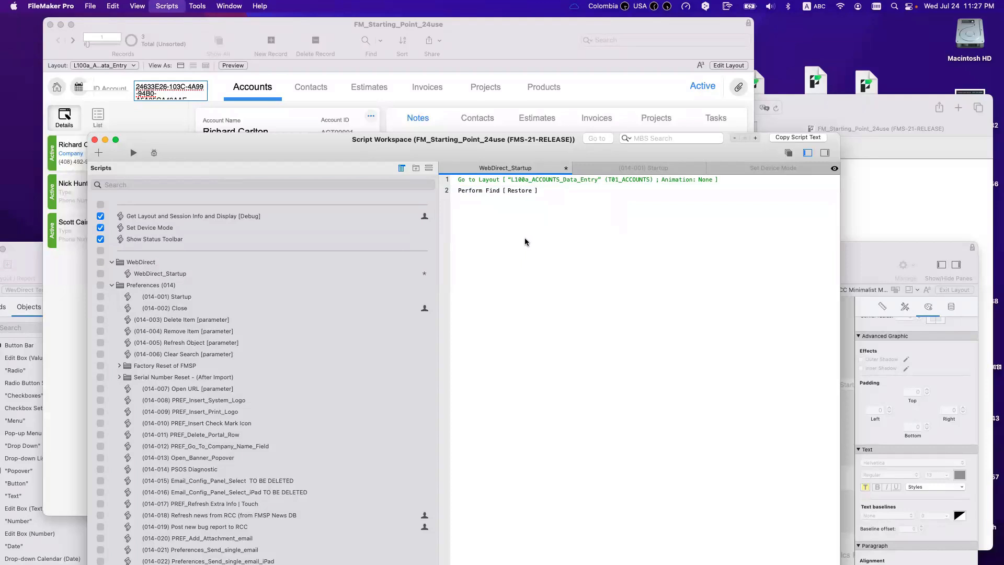
click(491, 191)
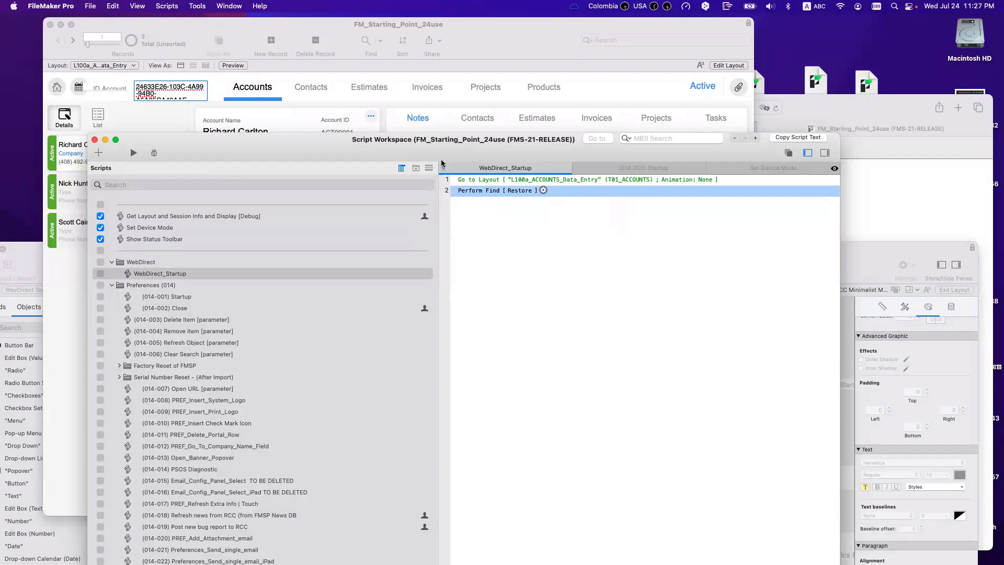
Step: Select the full startup URL text on the WevDirect Test layout
drag(441, 150, 464, 422)
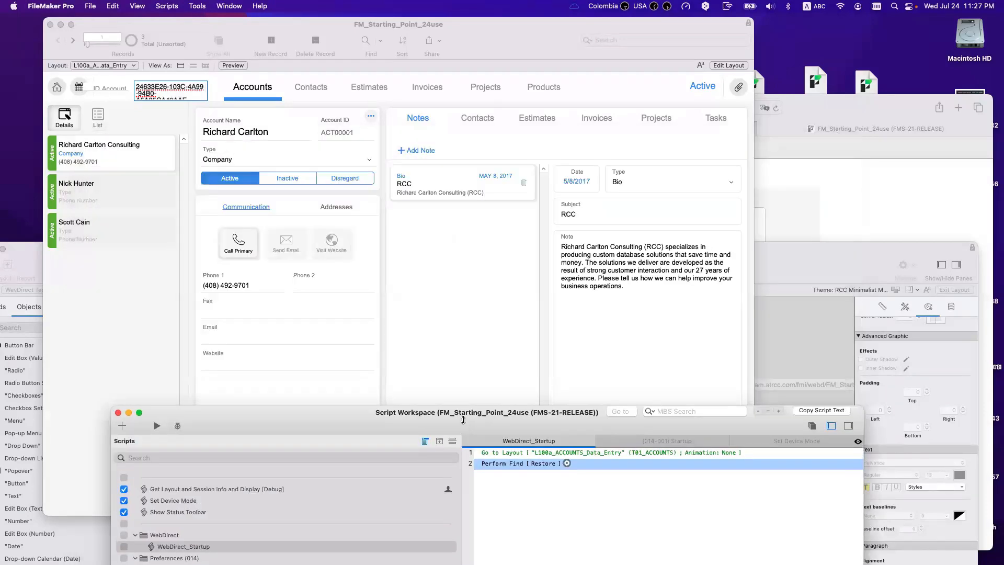
click(791, 366)
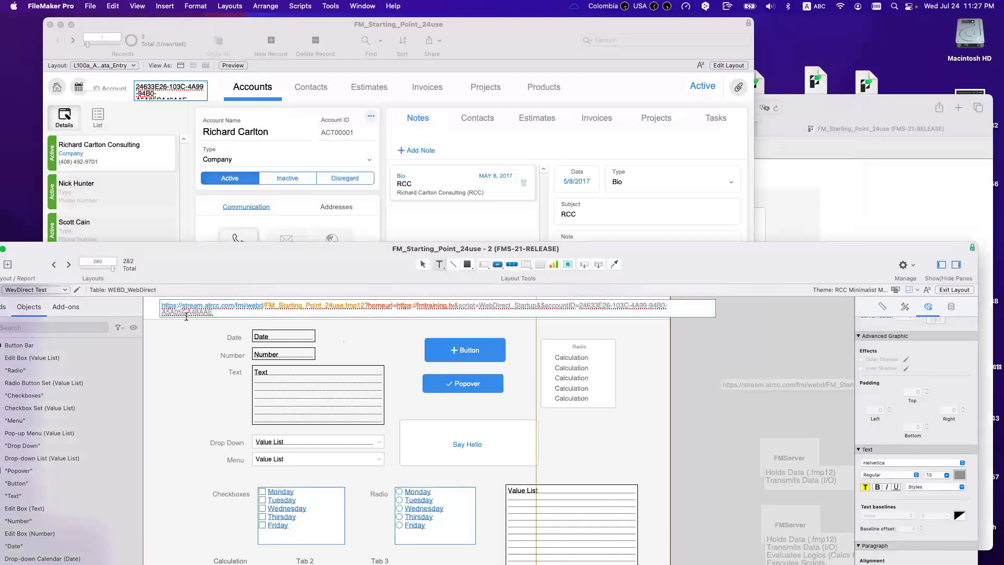
key(super+a)
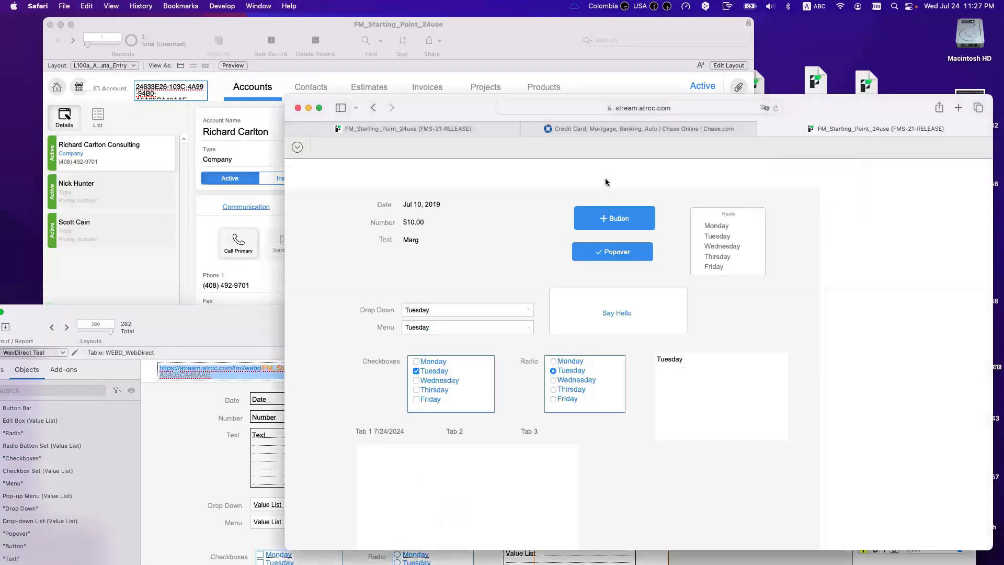
Step: Load the copied startup URL in Safari's WebDirect tab, then view account record ACT00002
click(819, 225)
key(super+w)
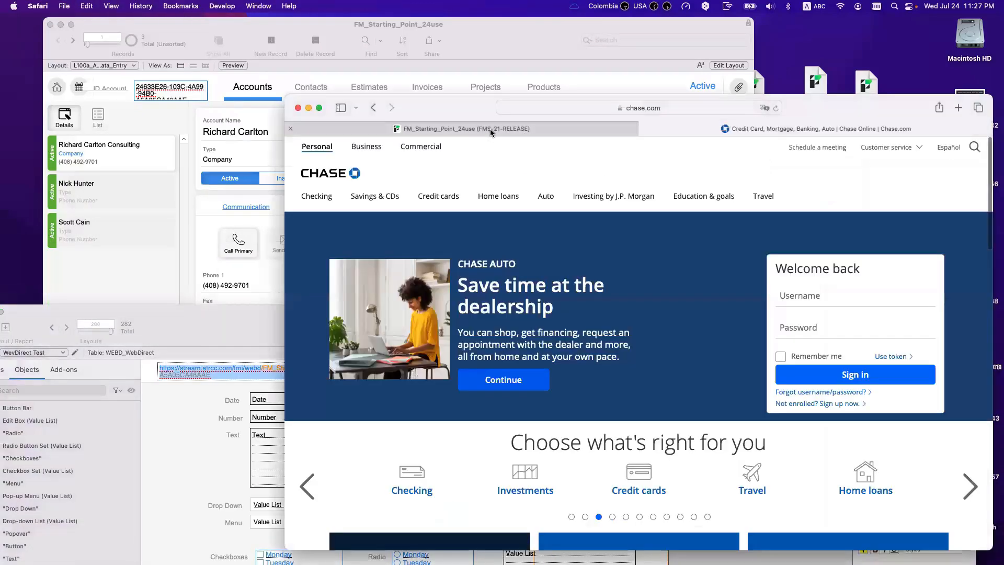
click(490, 128)
click(573, 108)
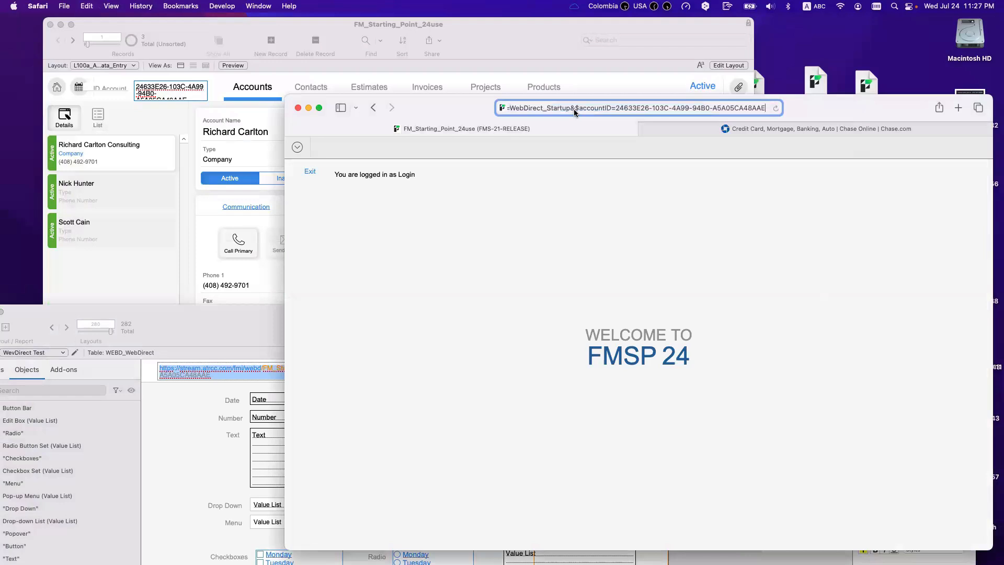
key(Return)
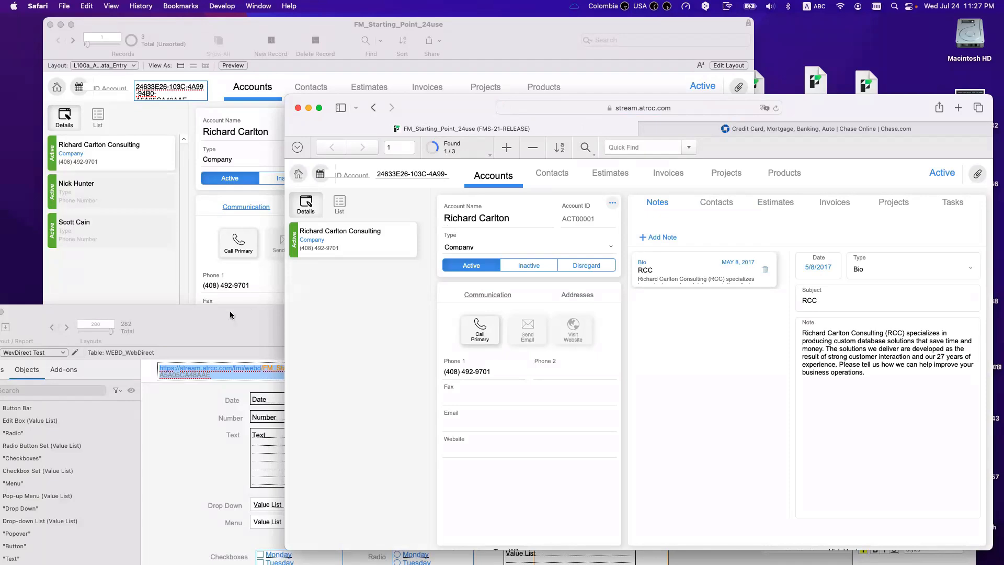
click(172, 214)
click(140, 192)
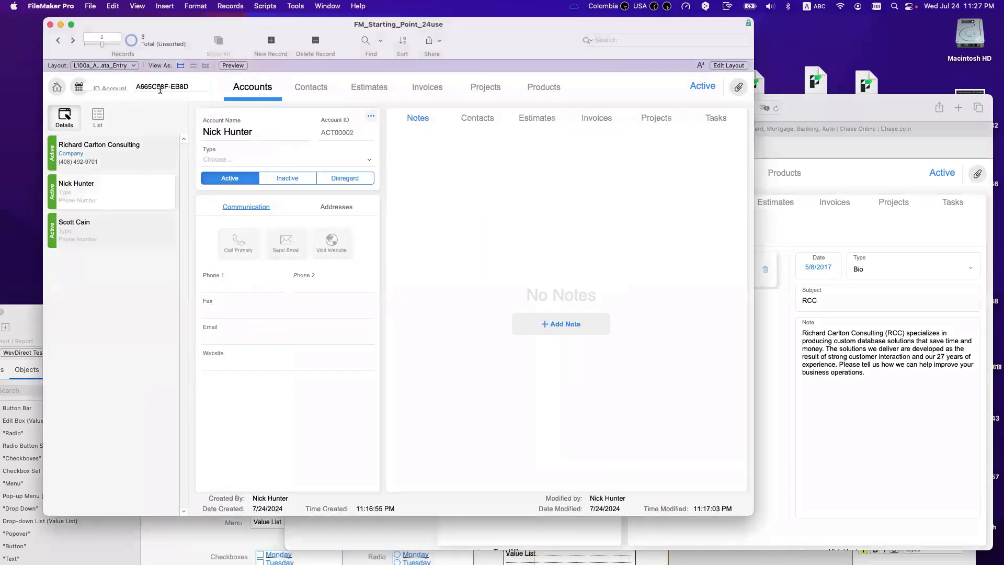
Step: Replace the accountID in the layout's test URL with the second account's ID, and save
click(196, 95)
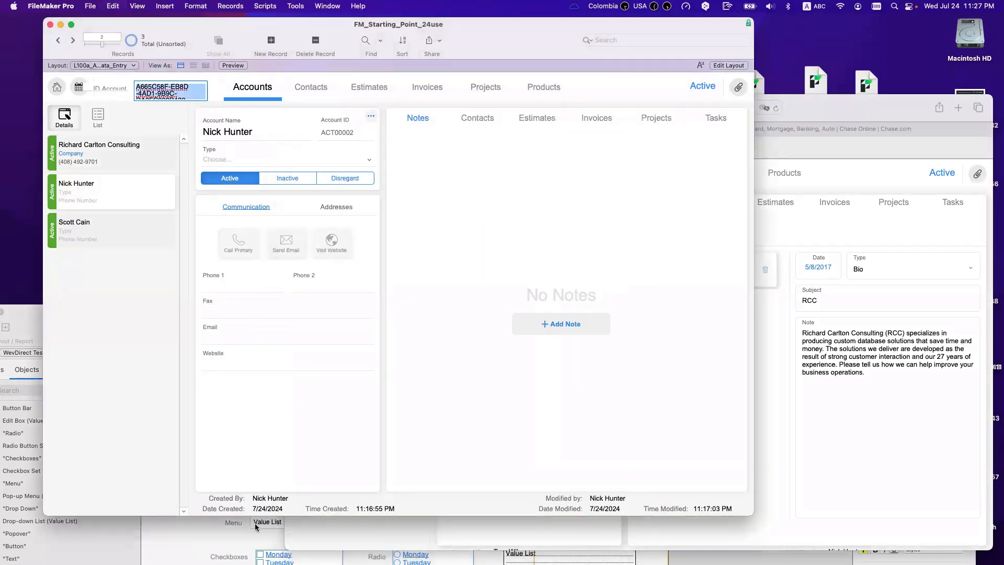
click(258, 525)
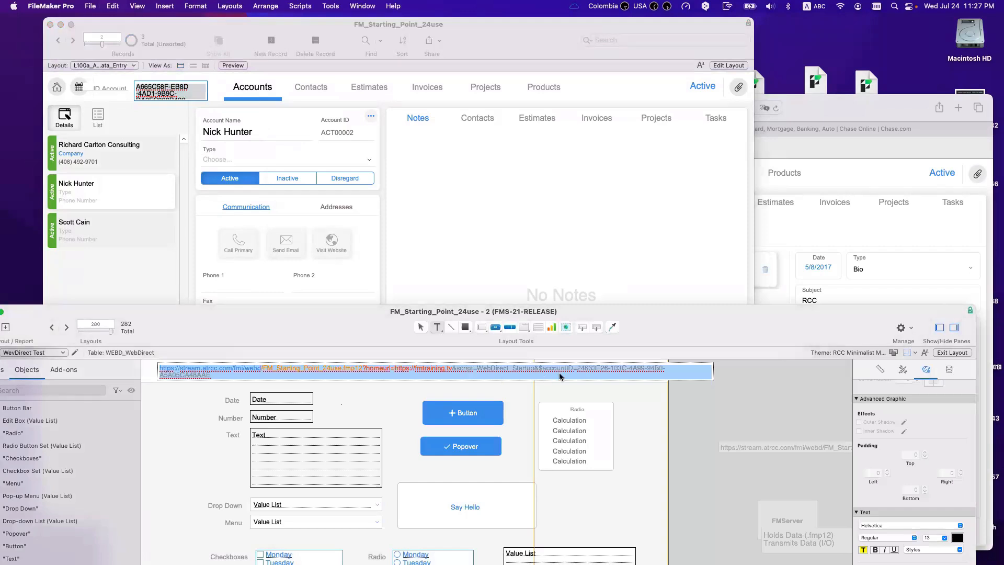
click(578, 367)
key(super+a)
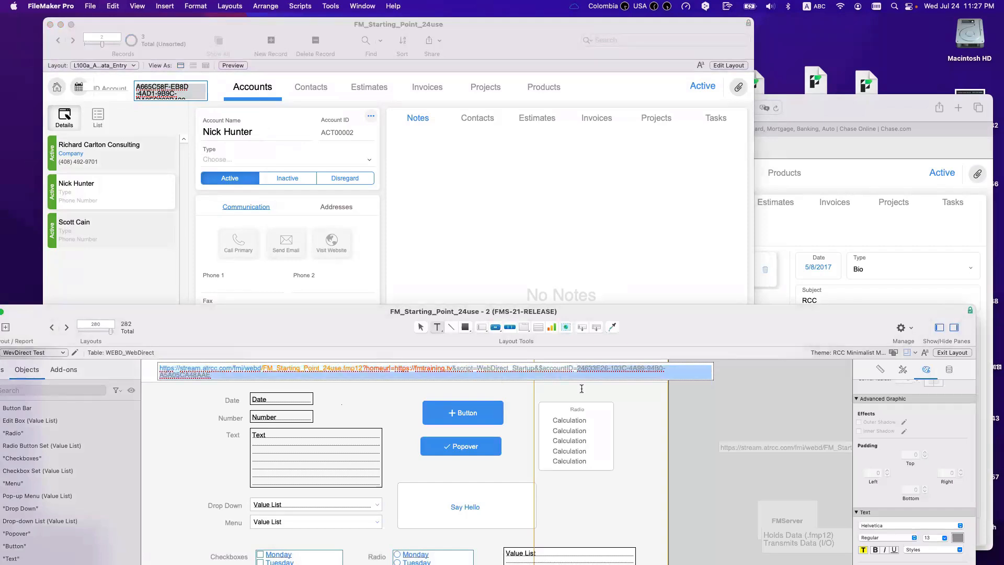
key(Escape)
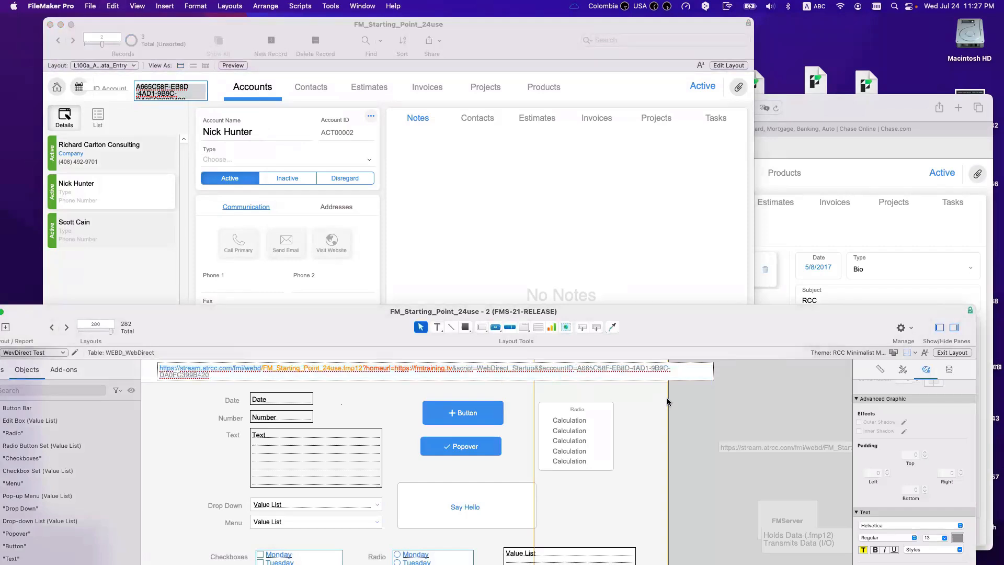
key(super+s)
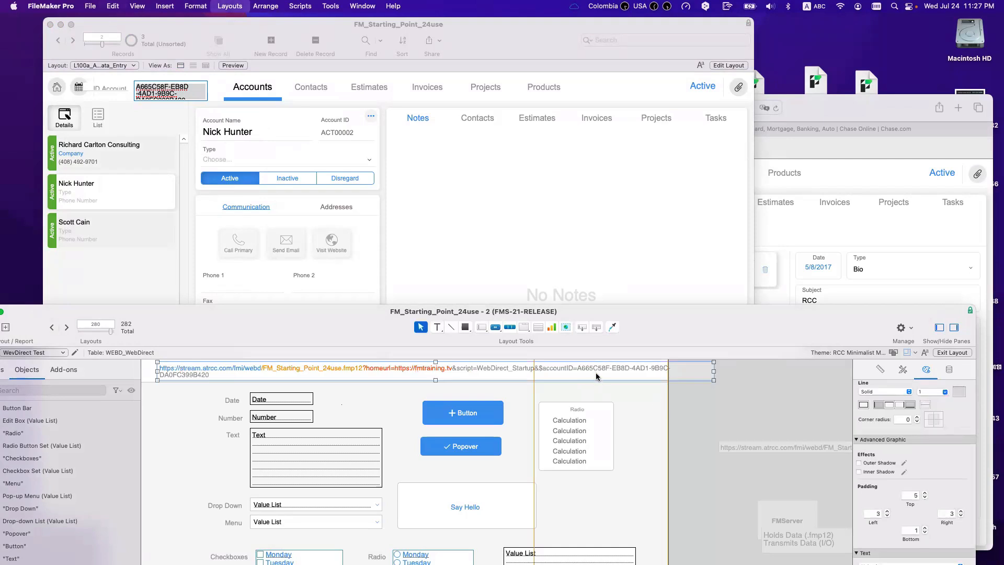
Step: Copy the updated test URL and load it in the browser's address bar
key(t)
click(229, 374)
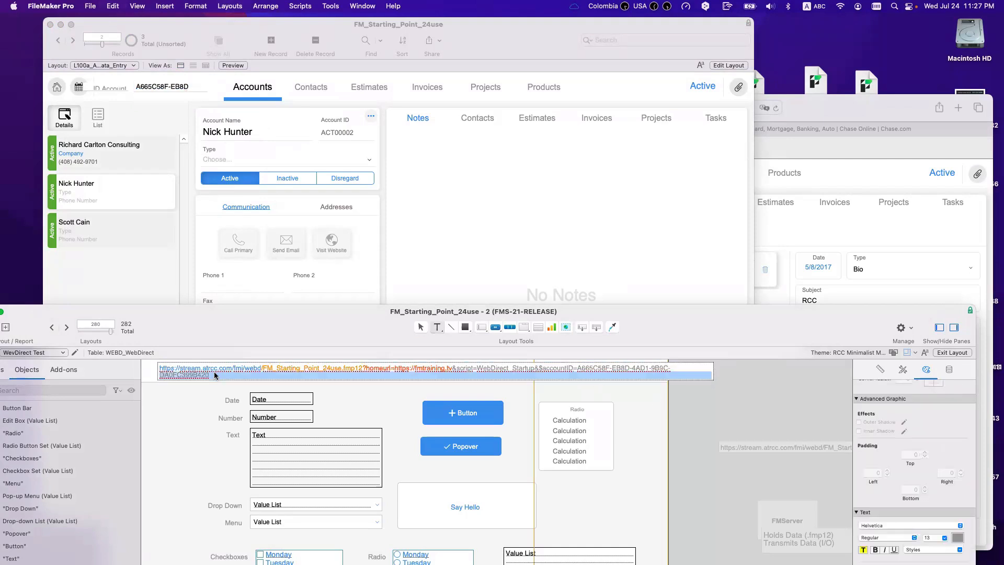
drag(216, 374, 155, 366)
key(Escape)
key(super+Tab)
click(574, 106)
key(Return)
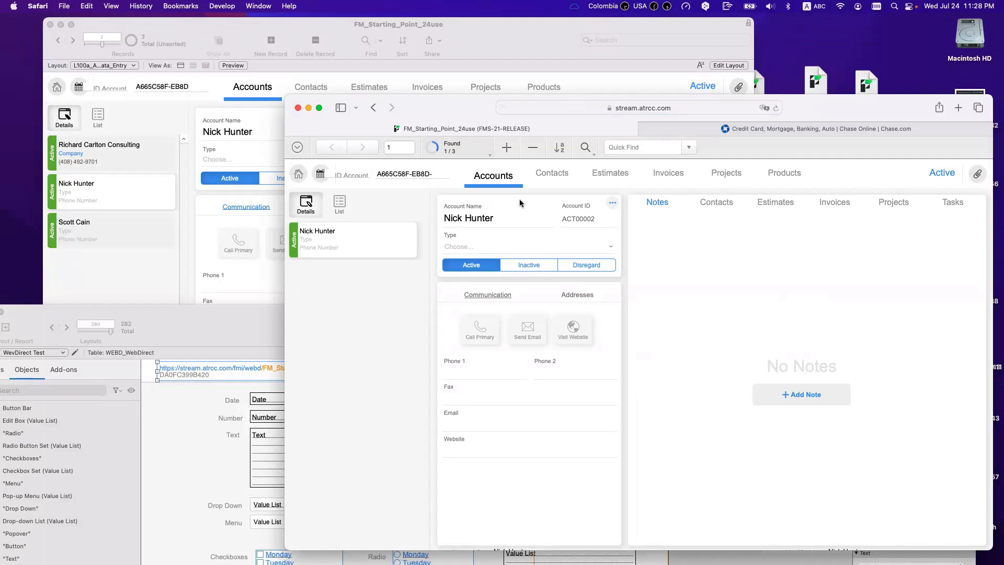
Step: Return to FileMaker Pro's Accounts window, showing record ACT00002
click(268, 268)
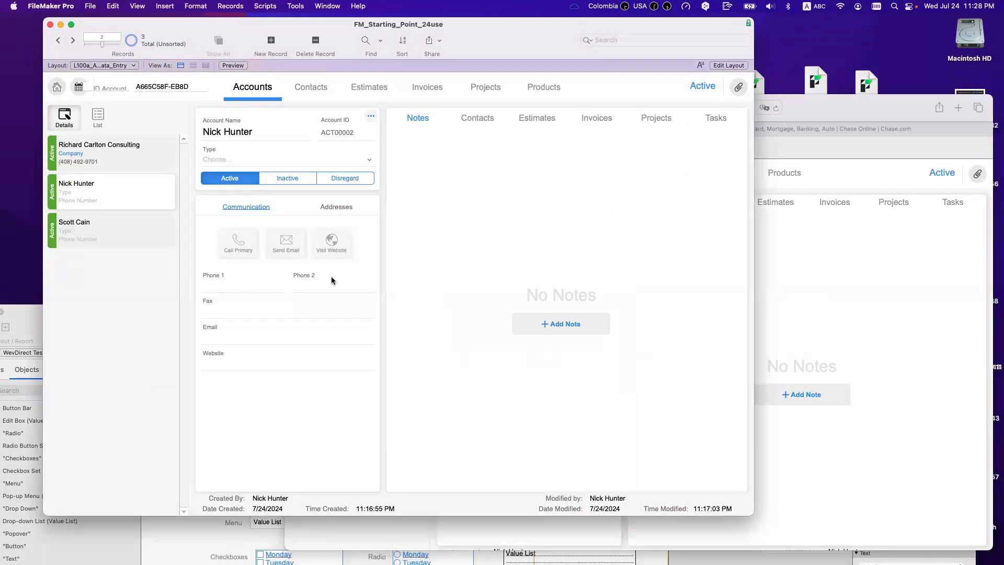
Step: Switch the Accounts layout to Layout mode, then open and close Manage Database without changes
key(super+l)
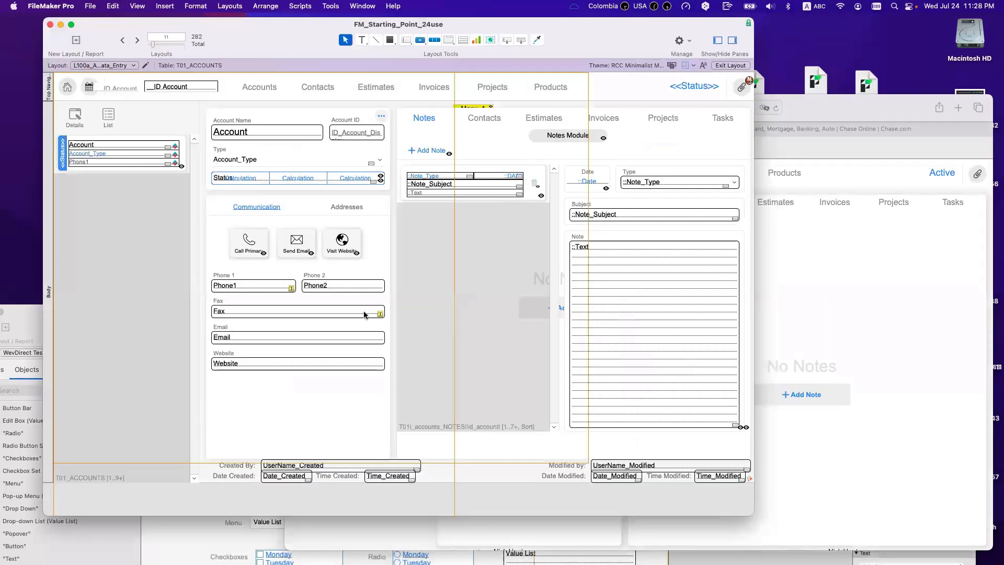
key(shift+super+d)
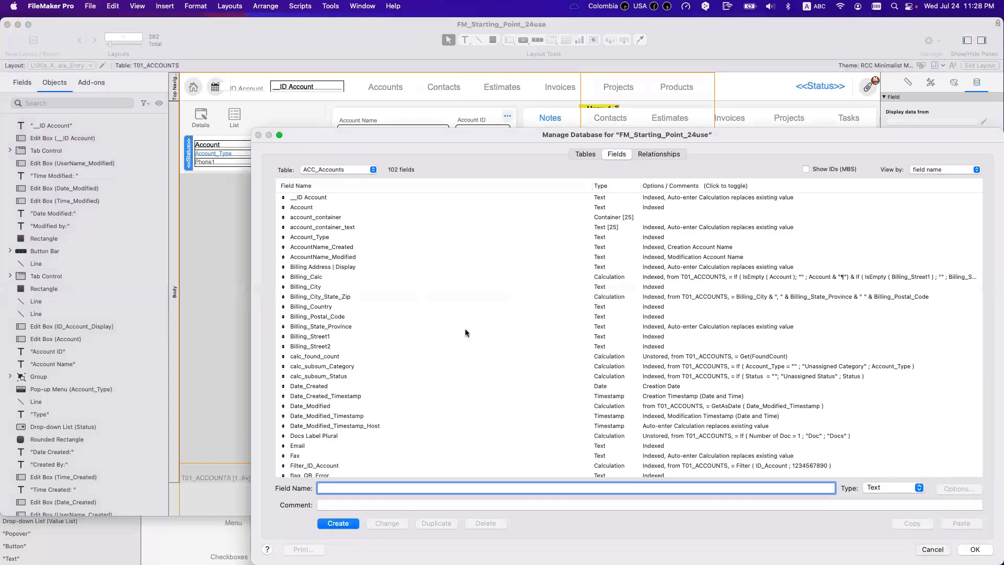
key(Escape)
key(super+Tab)
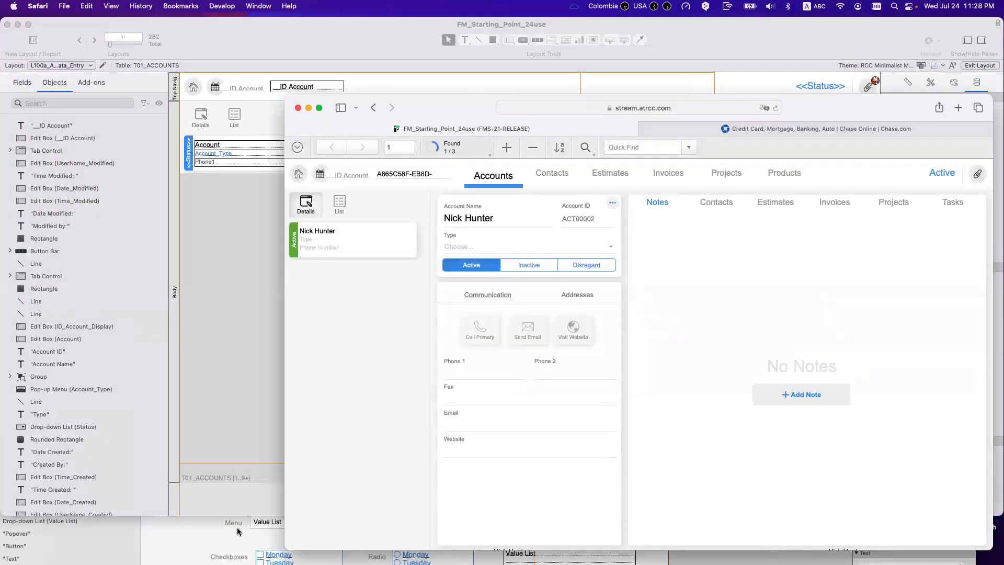
click(271, 343)
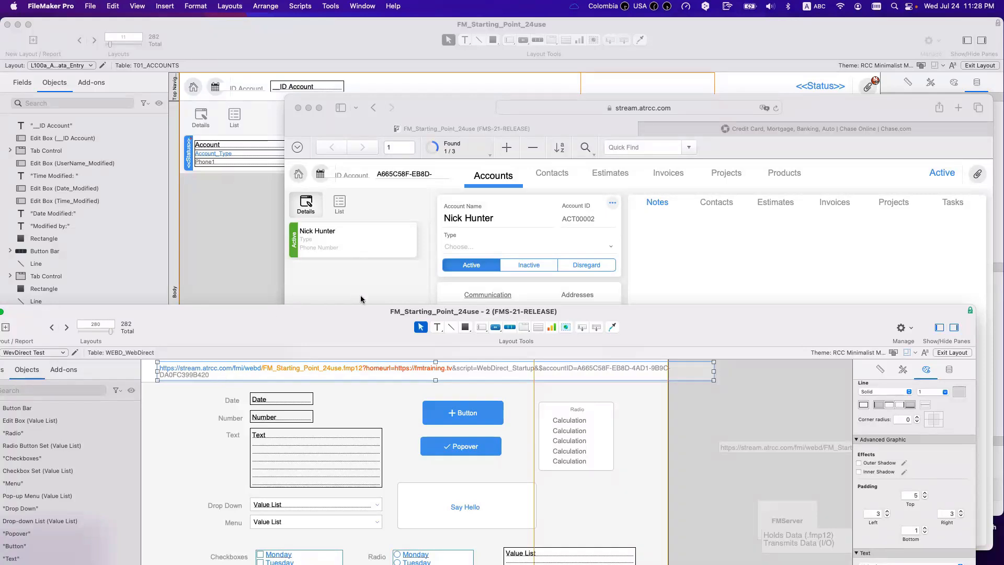
Step: Move the Safari window aside and reopen Manage Database on ACC_Accounts' fields
click(379, 281)
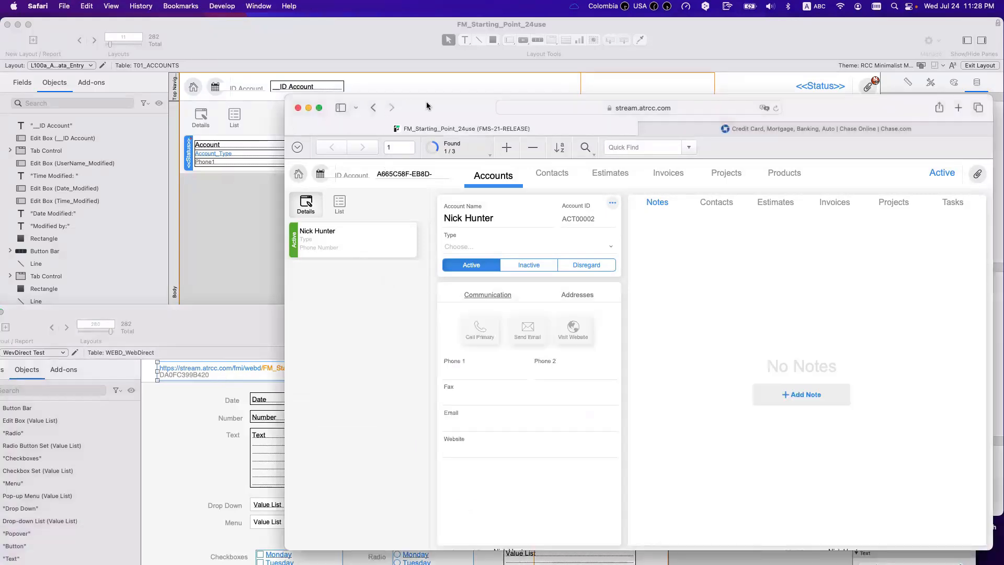
drag(430, 106, 504, 96)
drag(381, 83, 565, 109)
drag(718, 126, 651, 110)
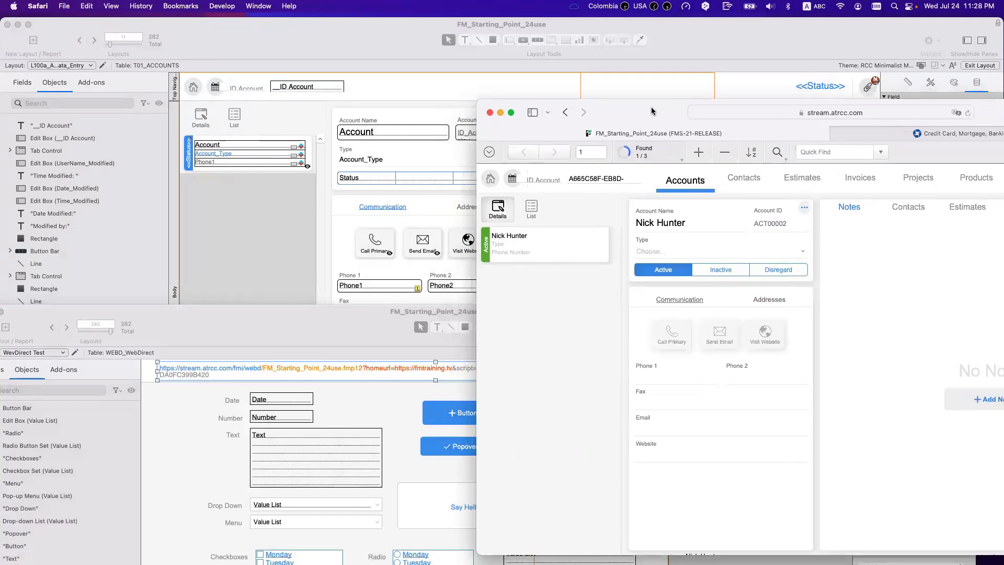
click(619, 68)
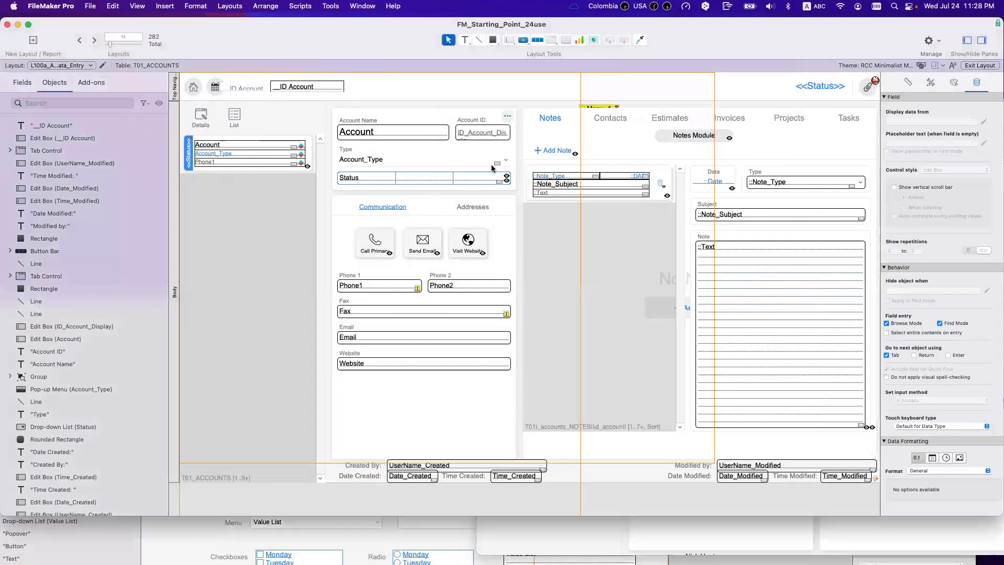
key(super+shift+d)
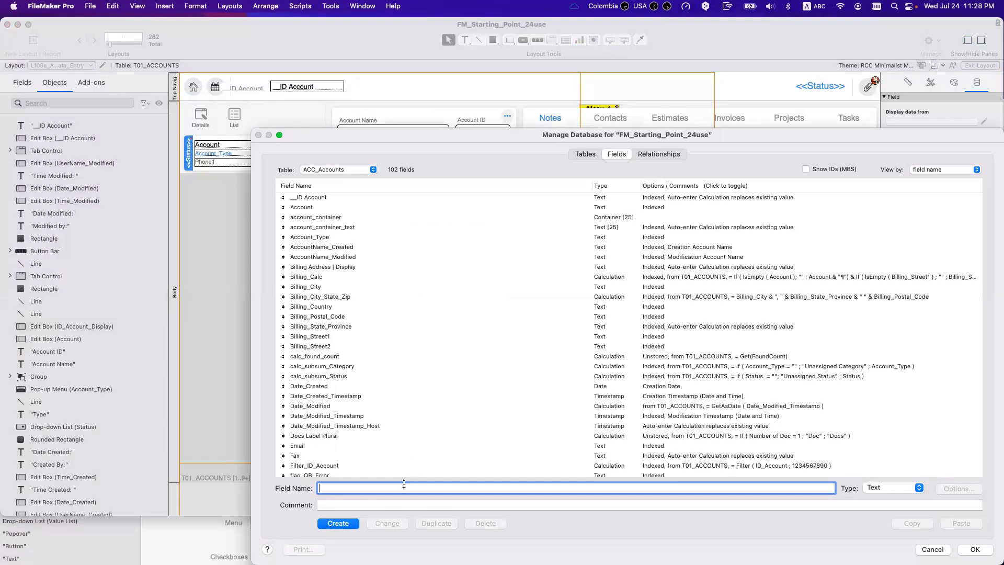
Step: Create a new field named 'WebDirect | Account URL' in ACC_Accounts
text(WebDirect | AccouURL)
key(Left)
key(Left)
key(Left)
text(Account)
click(337, 525)
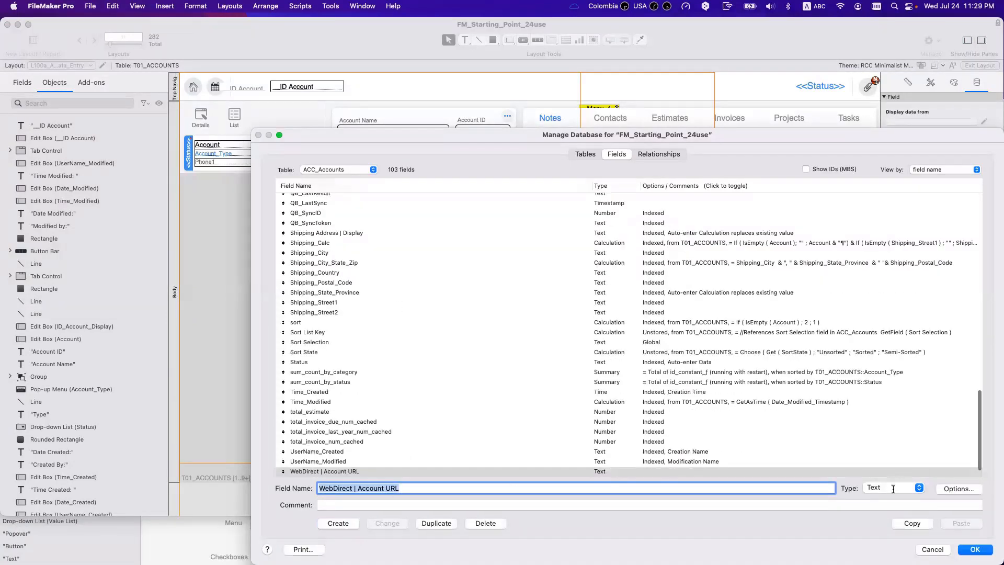
Step: Change the new field's type to Calculation and confirm the conversion
click(892, 487)
click(884, 547)
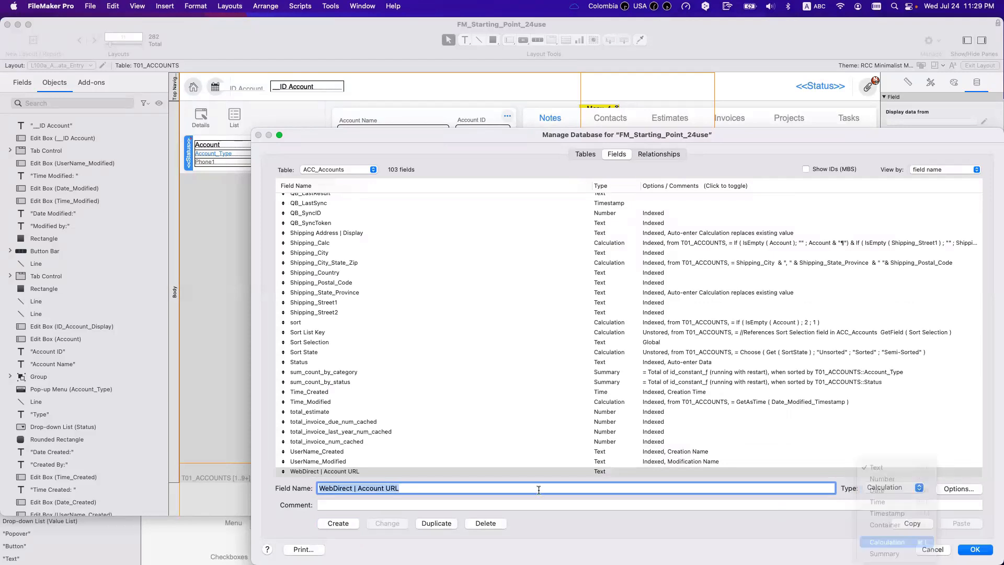
click(387, 523)
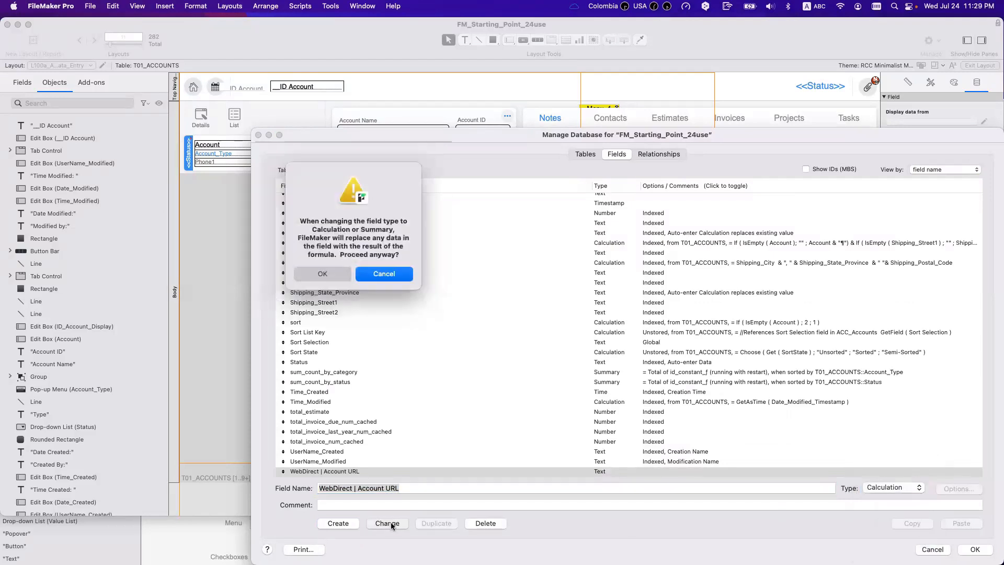
click(323, 274)
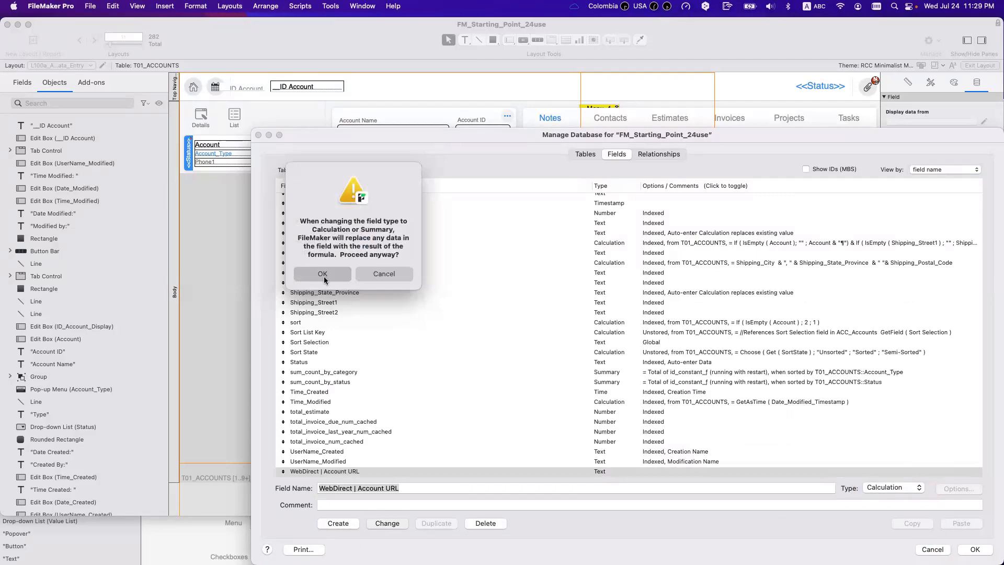
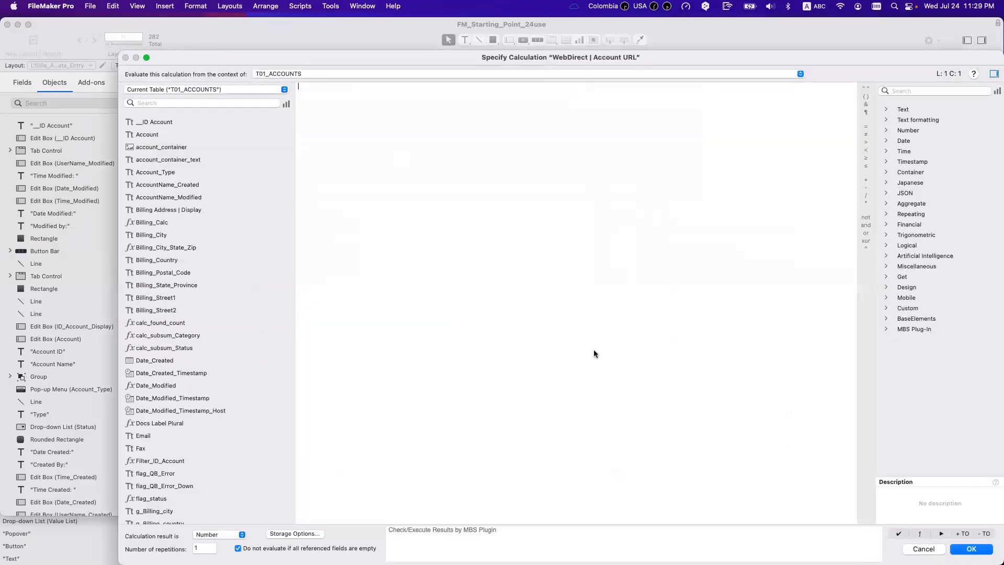
Step: Save the WebDirect | Account URL calculation field, accept its type change, and close Manage Database
key(Escape)
click(975, 549)
click(388, 252)
click(312, 276)
key(Escape)
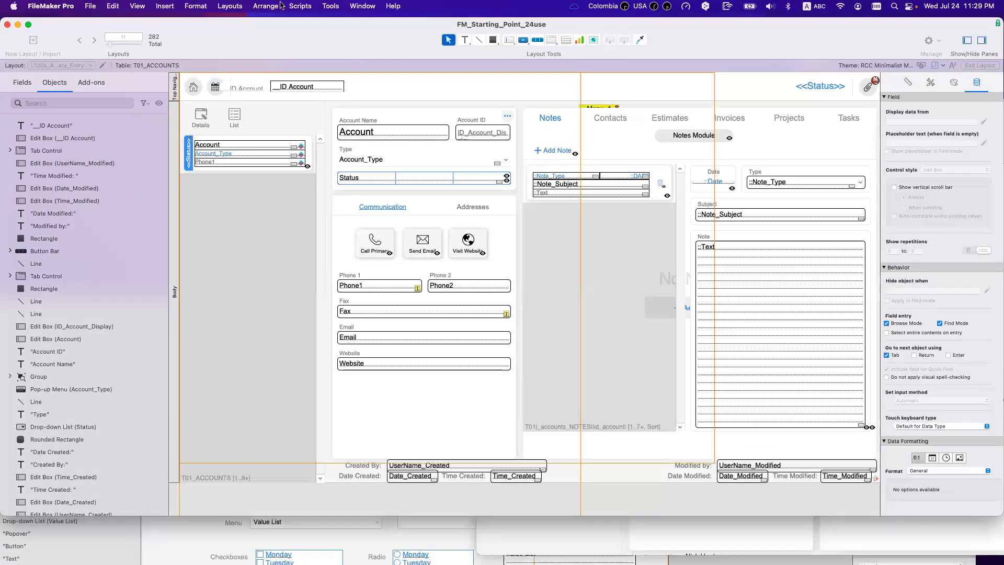
click(300, 5)
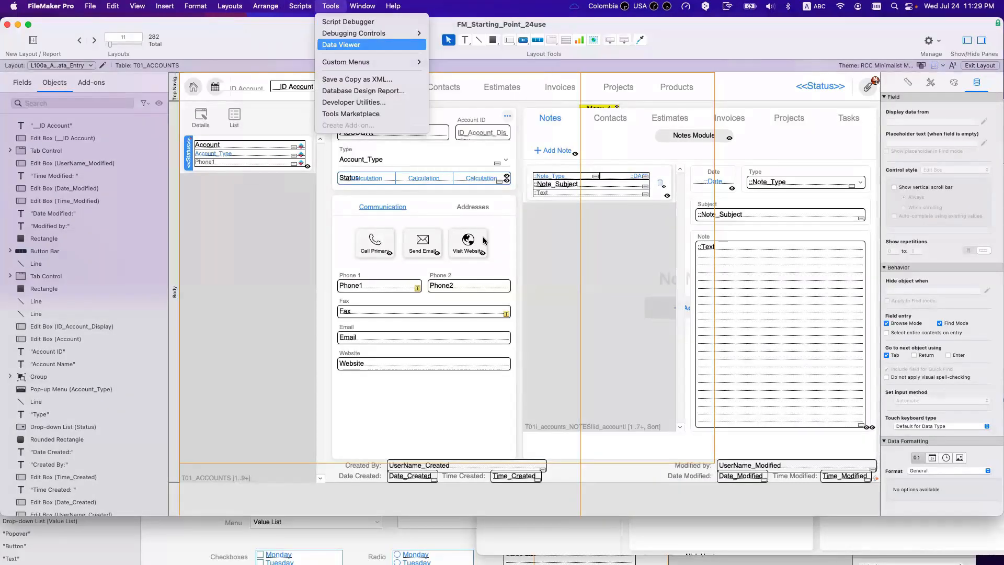
click(330, 44)
click(680, 133)
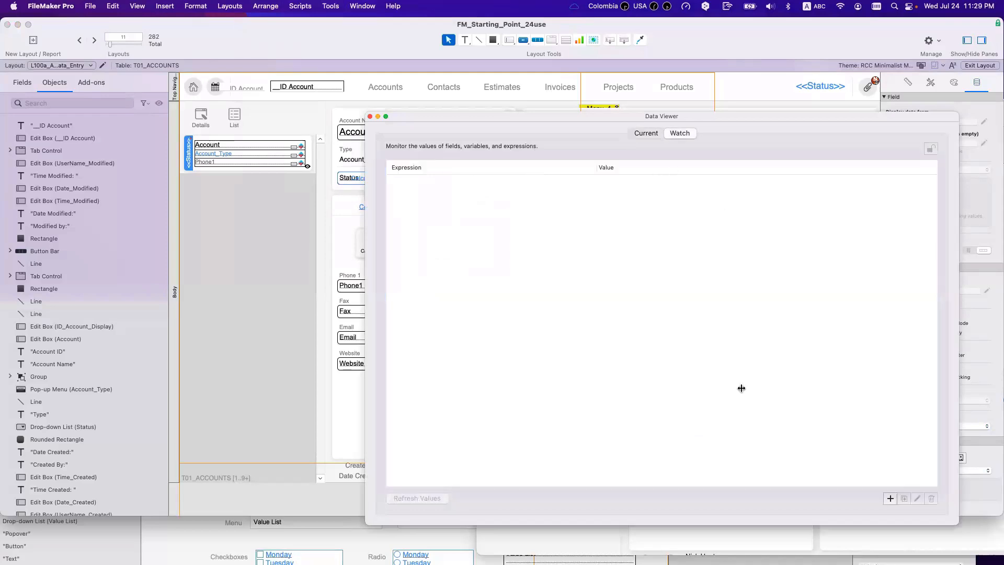
click(894, 498)
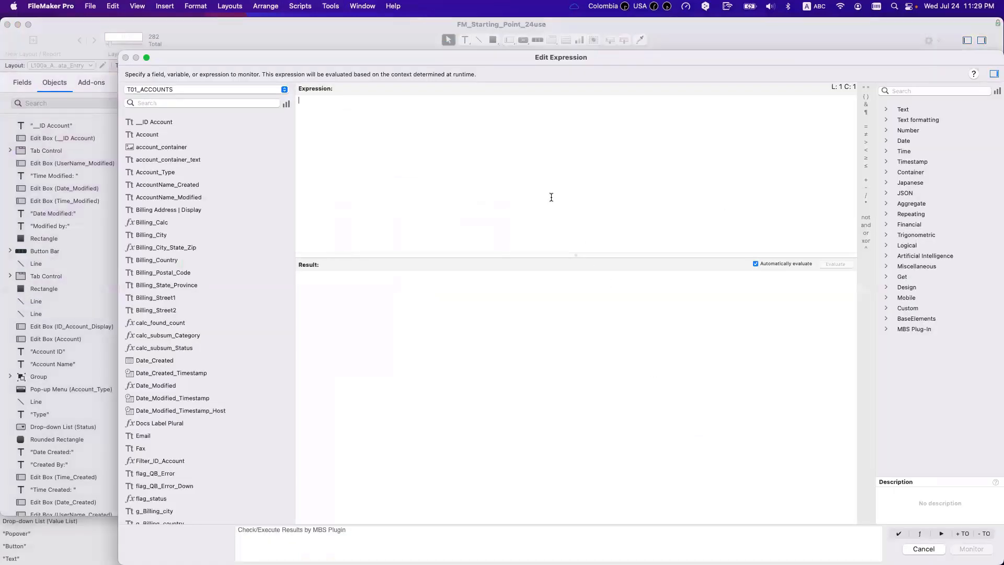
text(get)
key(Return)
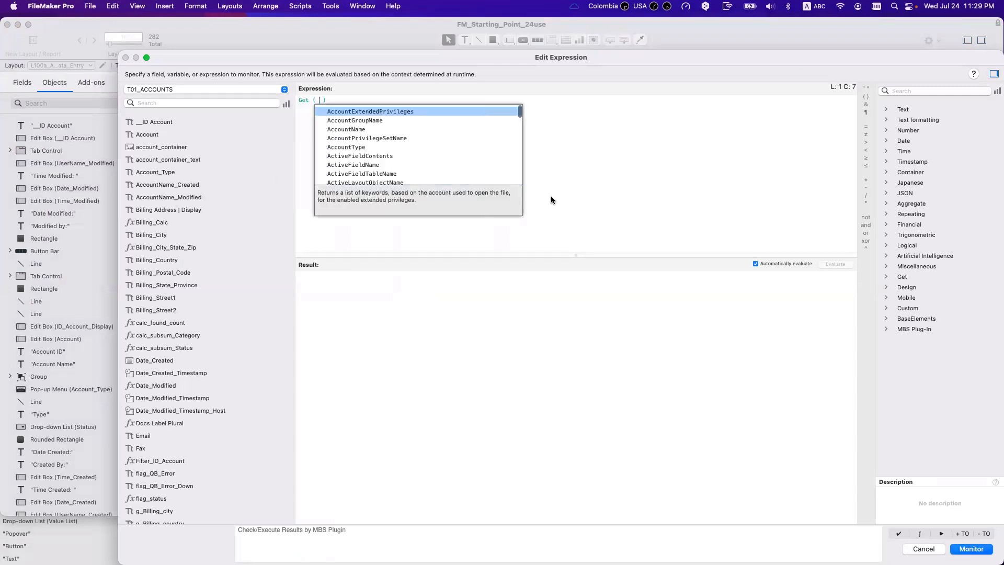
text(host)
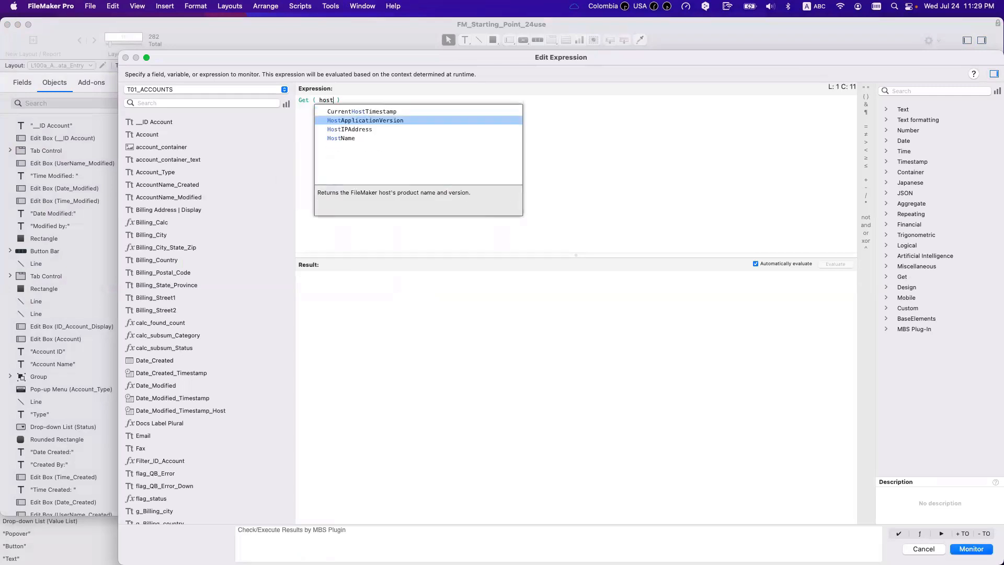
key(Down)
key(Down)
key(Return)
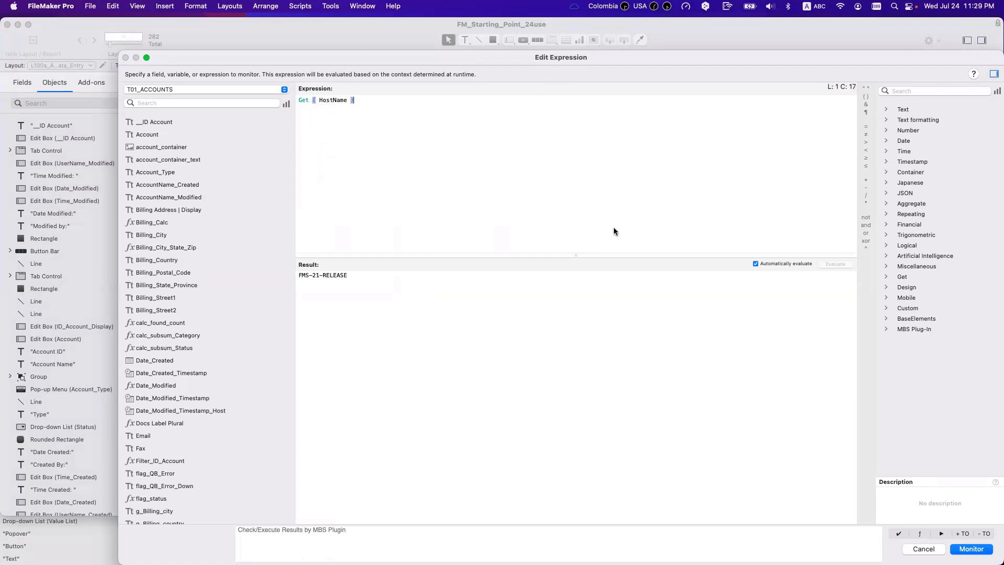
Step: Change the expression to Get ( HostIPAddress ) and select its 54.241.170.191 result
drag(547, 57, 616, 232)
key(super+a)
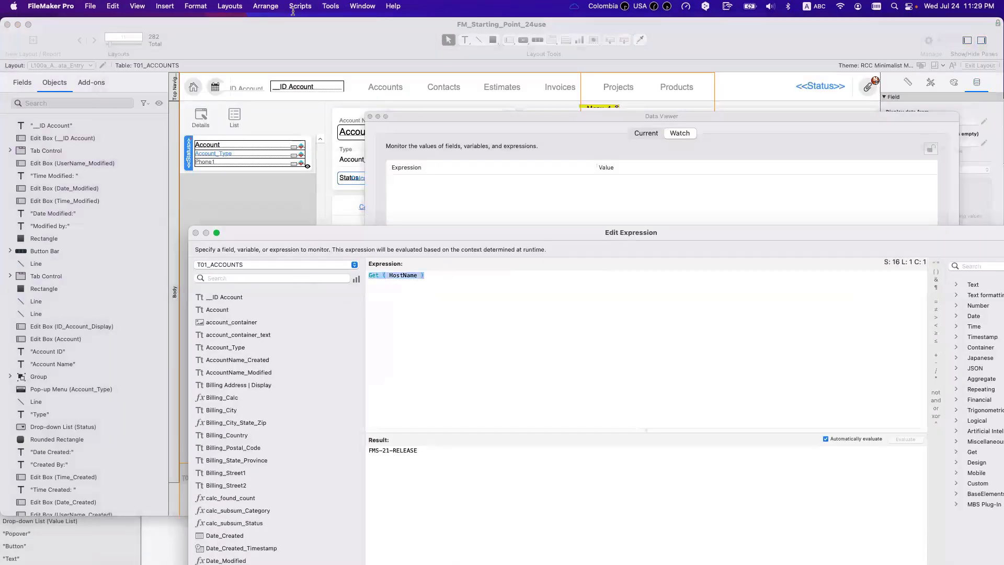
double_click(409, 275)
text(host)
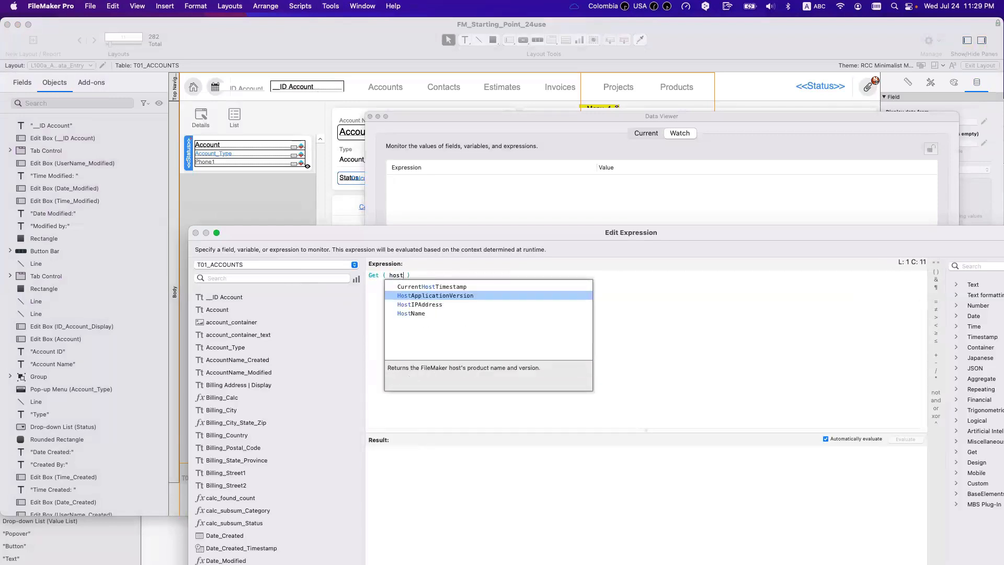
key(Down)
key(Return)
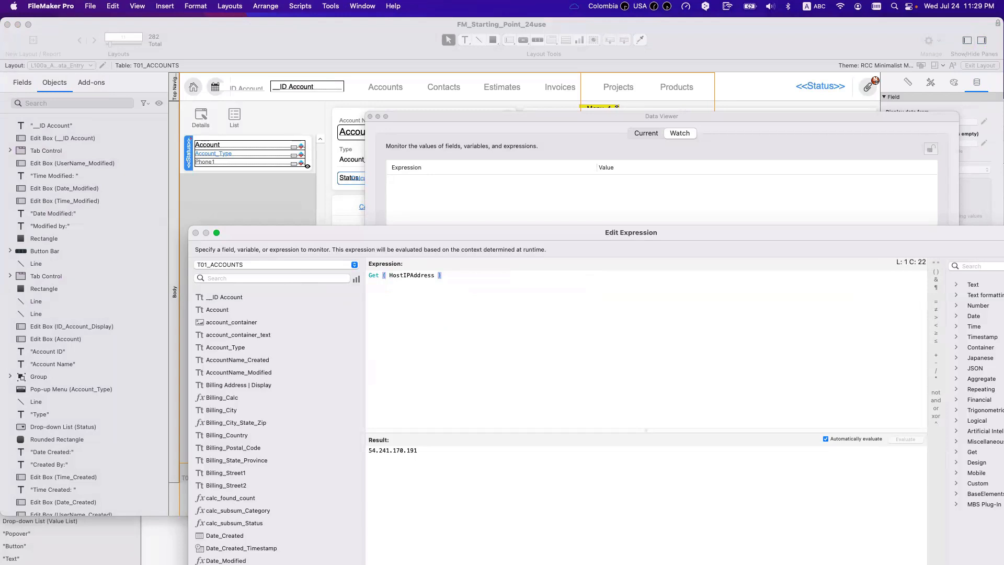
drag(420, 450, 329, 433)
key(super+c)
double_click(311, 33)
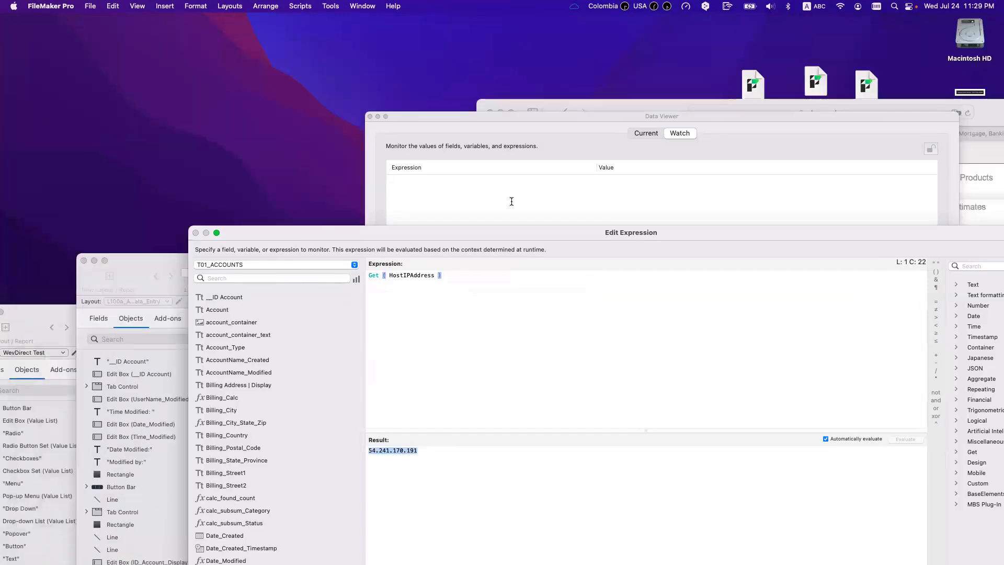
Step: Replace the host name in Safari's address with the IP 54.241.170.191 and load it
drag(308, 231, 381, 211)
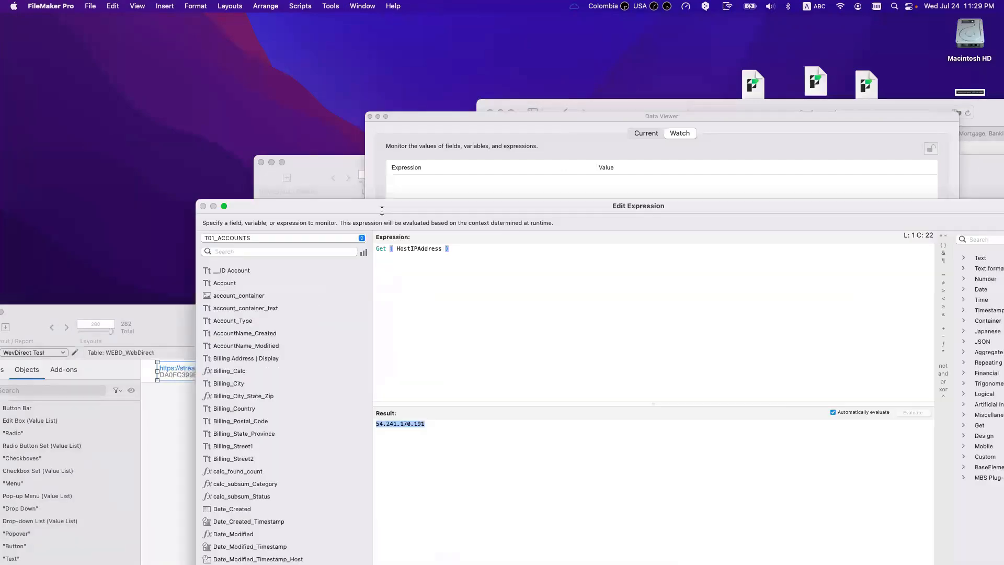
drag(547, 113, 570, 180)
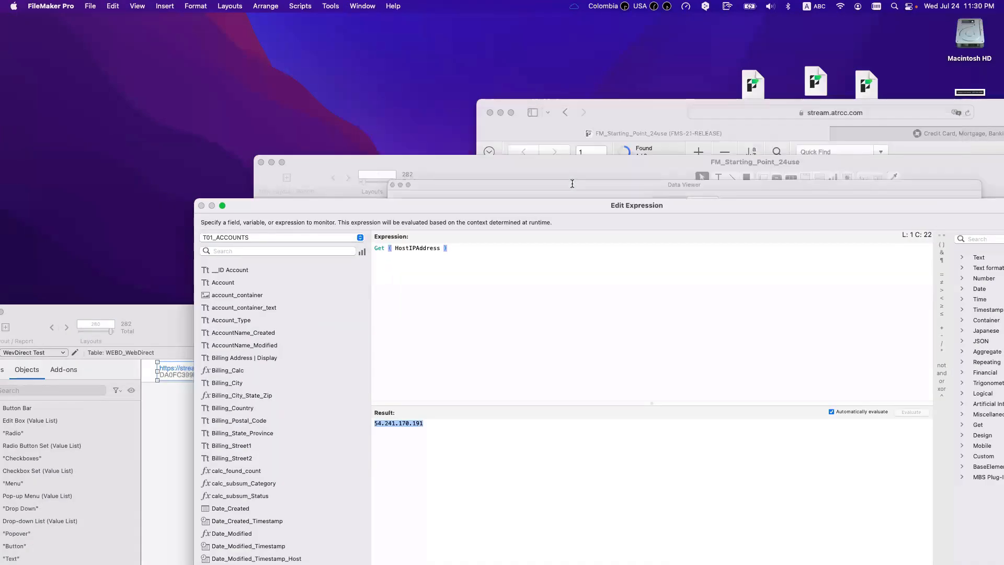
click(638, 112)
click(756, 111)
click(756, 111)
drag(723, 112, 778, 113)
key(super+v)
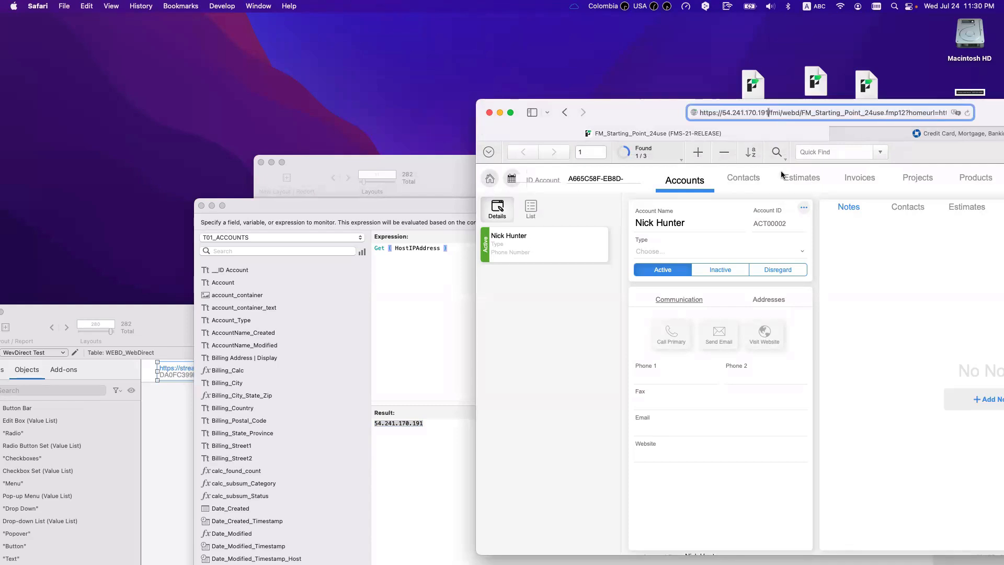
key(Return)
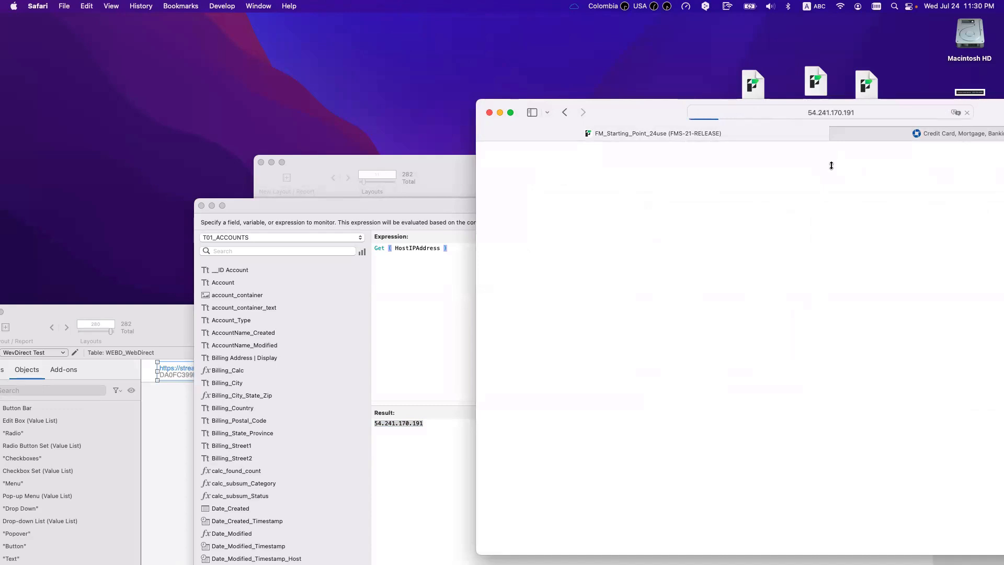
Step: Reload the address and bypass the not-private certificate warning to reach the site
click(771, 112)
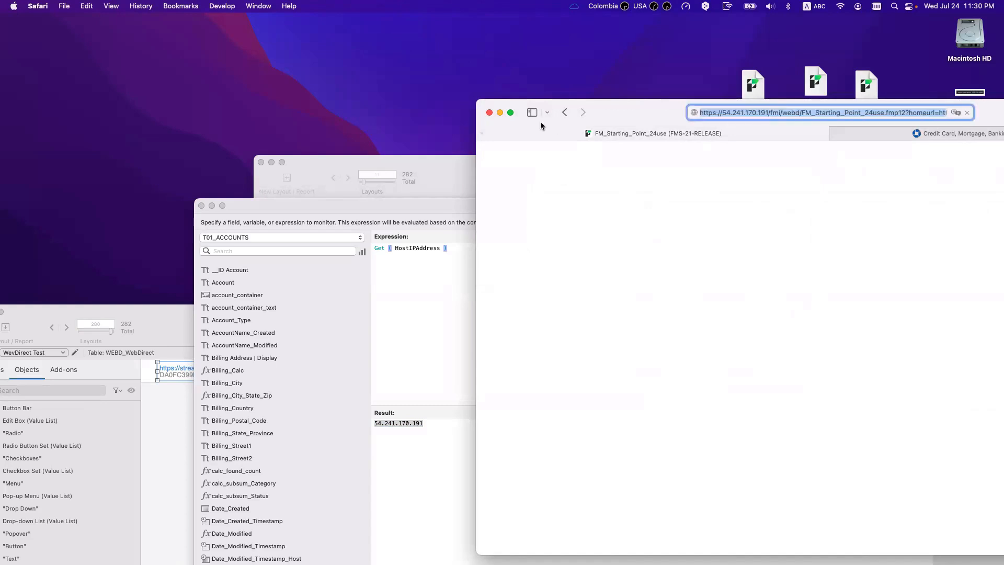
key(Return)
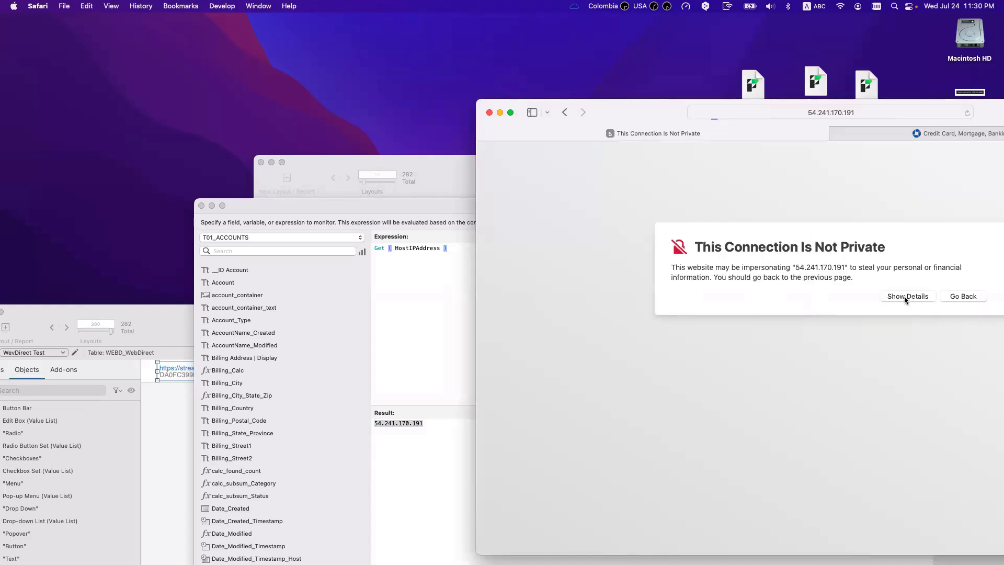
click(902, 296)
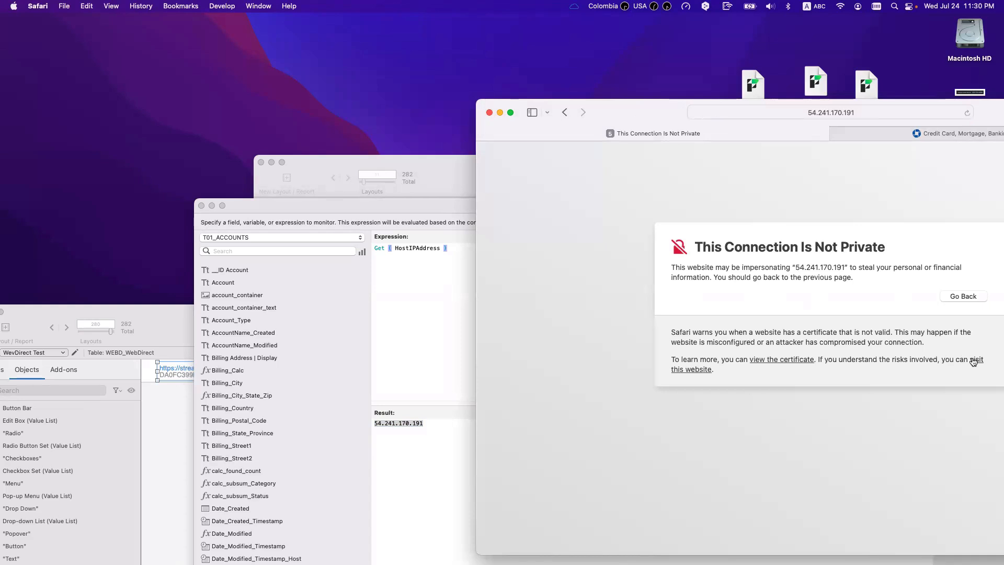
click(698, 368)
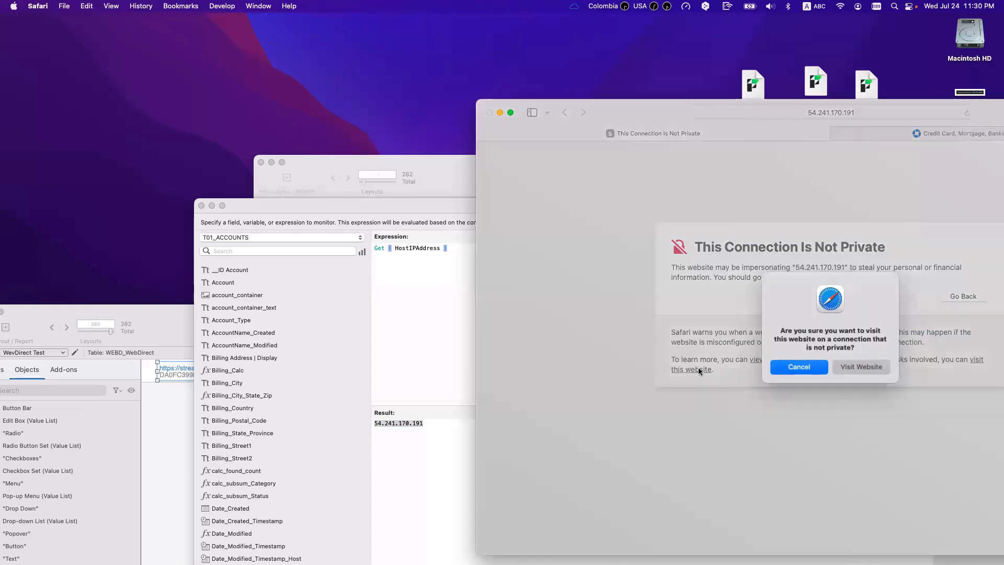
click(839, 367)
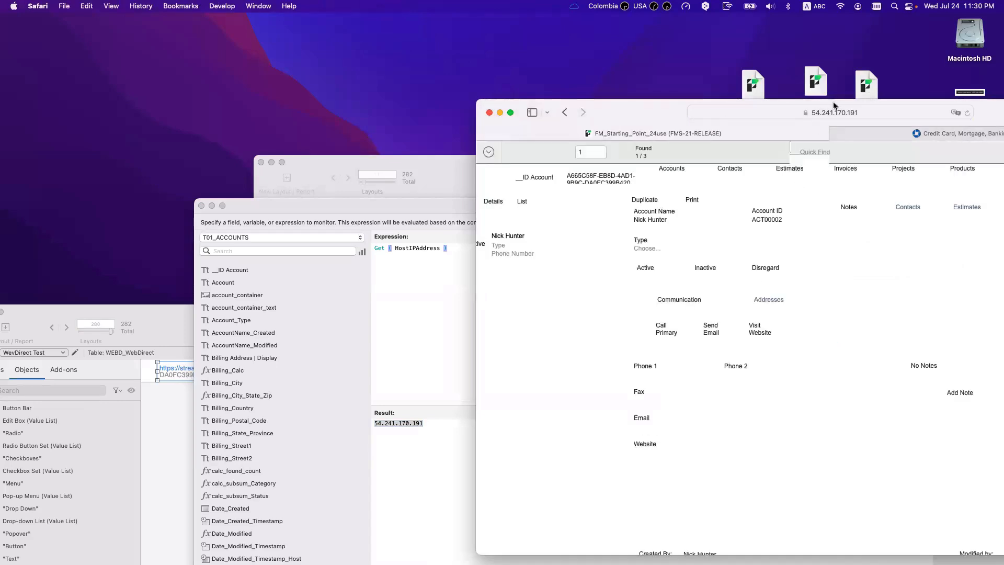
drag(833, 108, 971, 179)
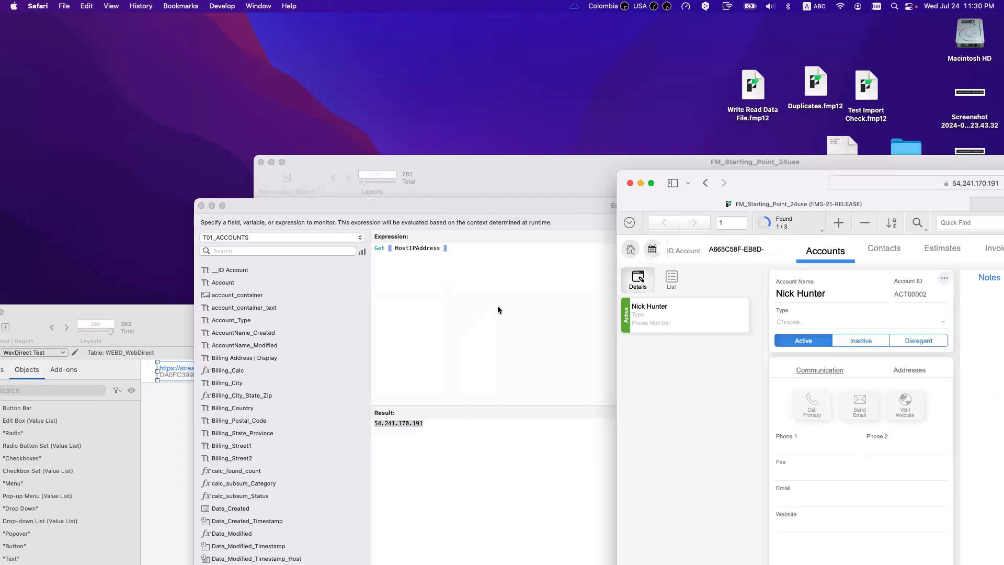
click(470, 278)
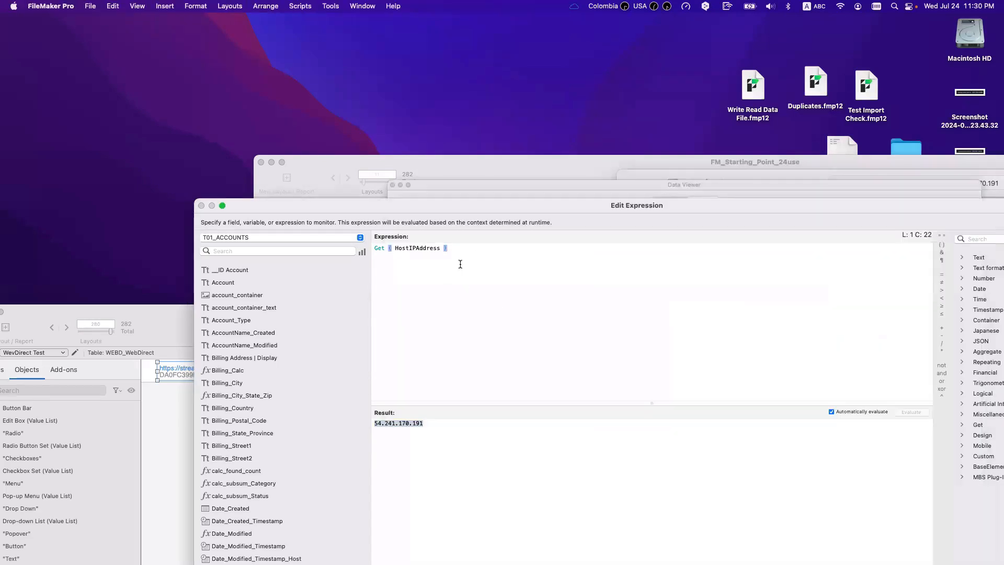
drag(452, 254, 339, 238)
key(BackSpace)
text(")
drag(417, 205, 424, 436)
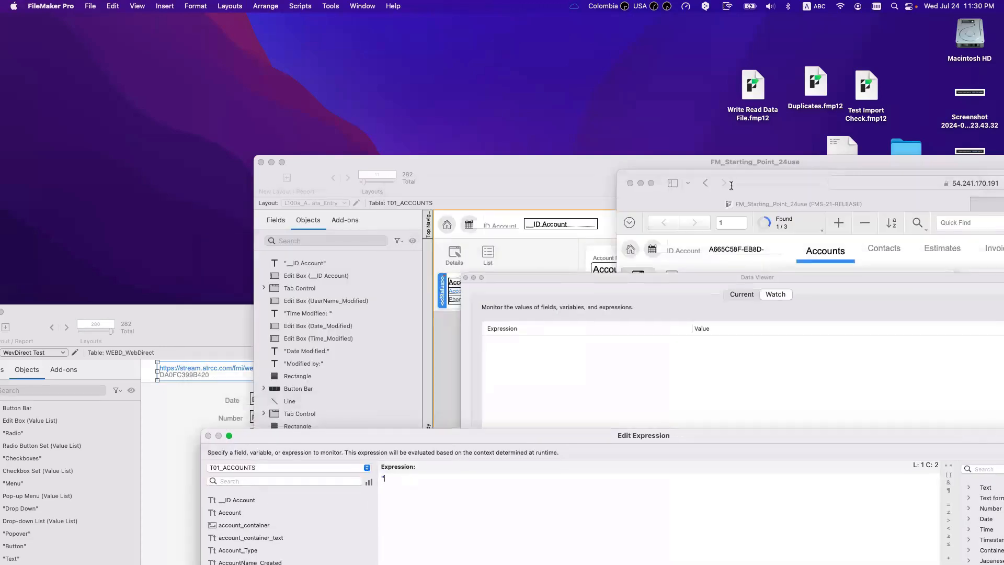
drag(928, 182, 656, 141)
click(656, 141)
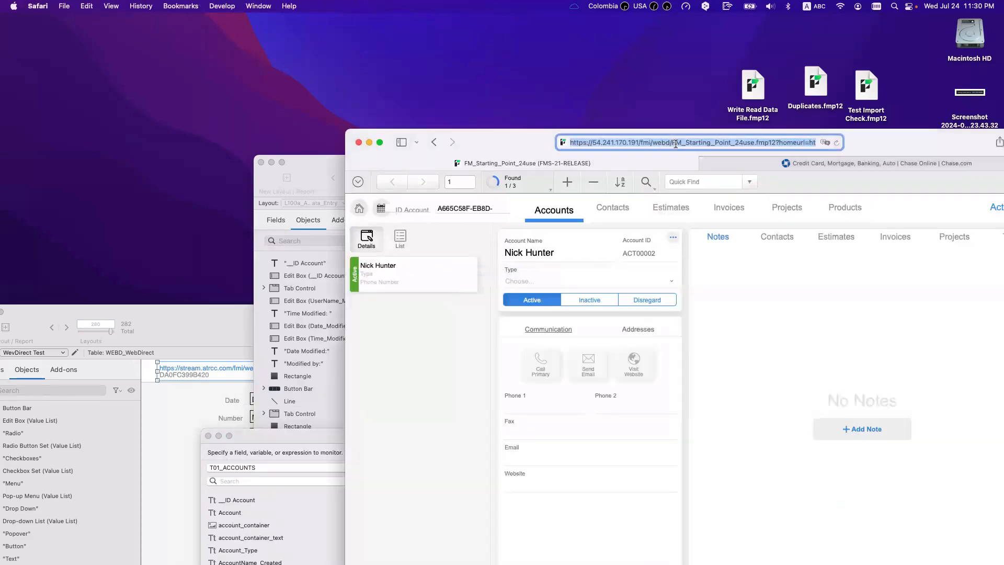
click(319, 433)
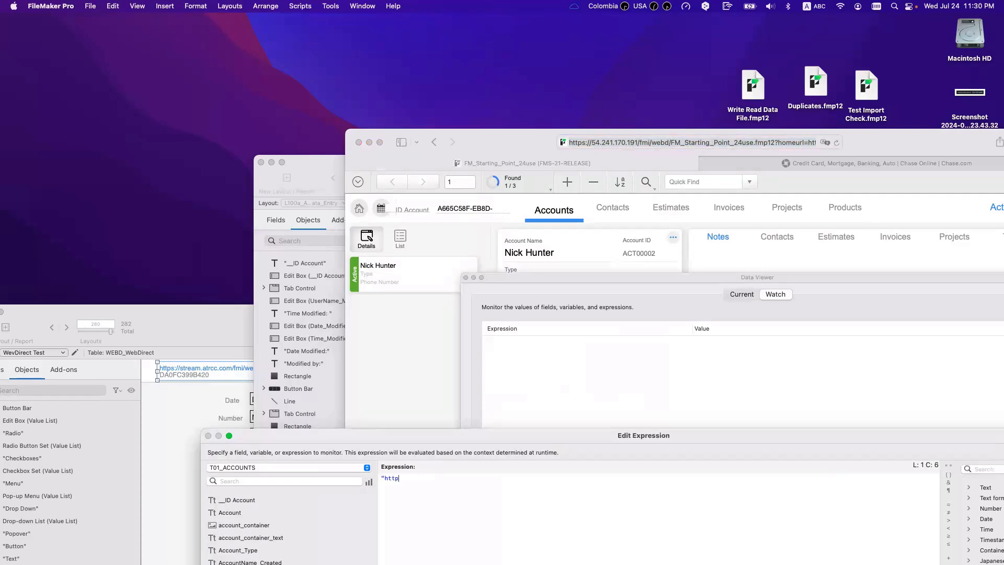
text(https://" & get)
key(BackSpace)
key(BackSpace)
key(BackSpace)
Step: Enlarge the editor, search the function list for get, then clear the expression
double_click(525, 430)
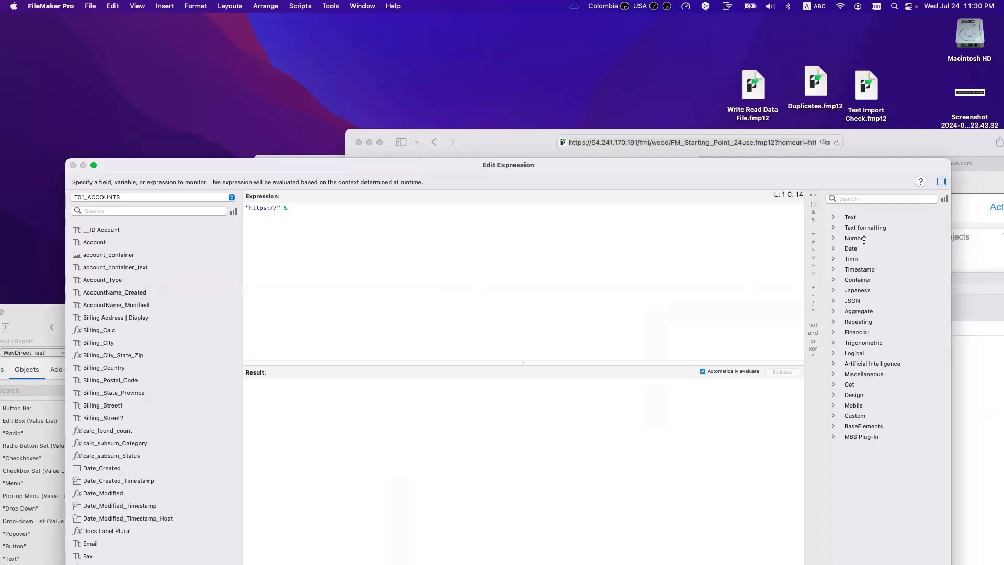
click(867, 197)
click(538, 237)
text(Get)
key(BackSpace)
key(BackSpace)
key(BackSpace)
key(BackSpace)
key(BackSpace)
key(BackSpace)
text(& get)
click(868, 197)
text(get)
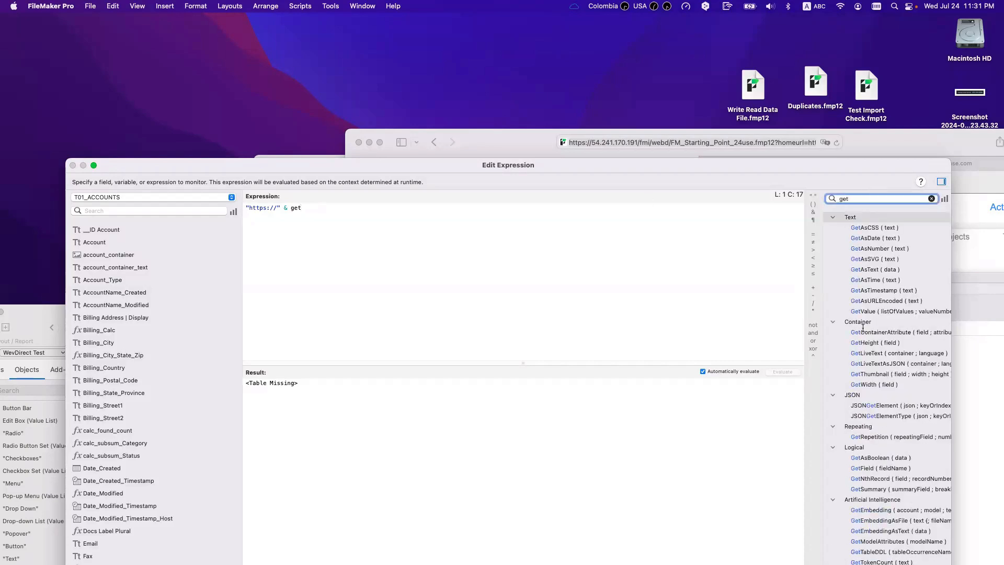
click(437, 247)
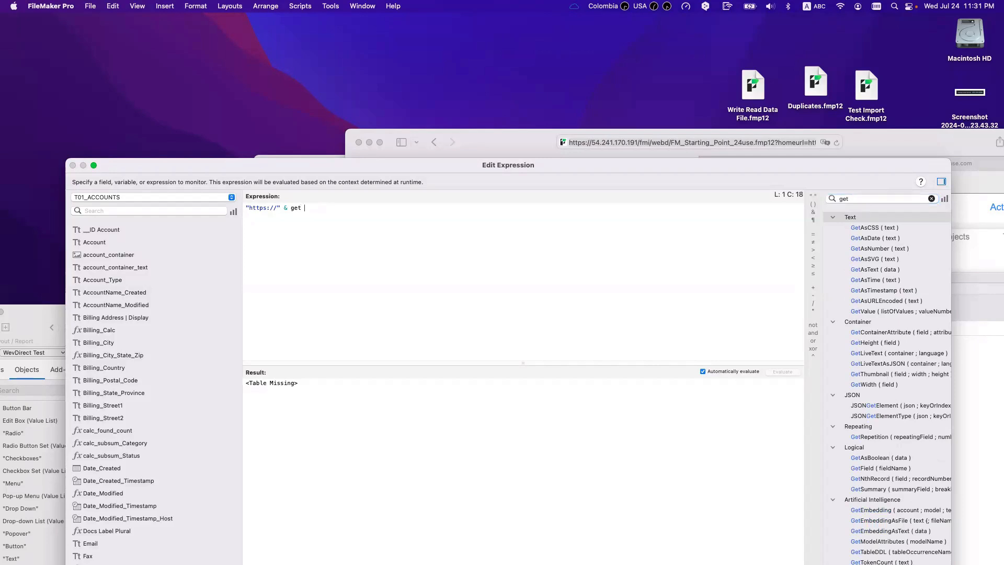
key(super+a)
key(BackSpace)
Step: Enter Get ( HostIPAddress ) & Get ( FileName ) using autocomplete
text(get)
key(Return)
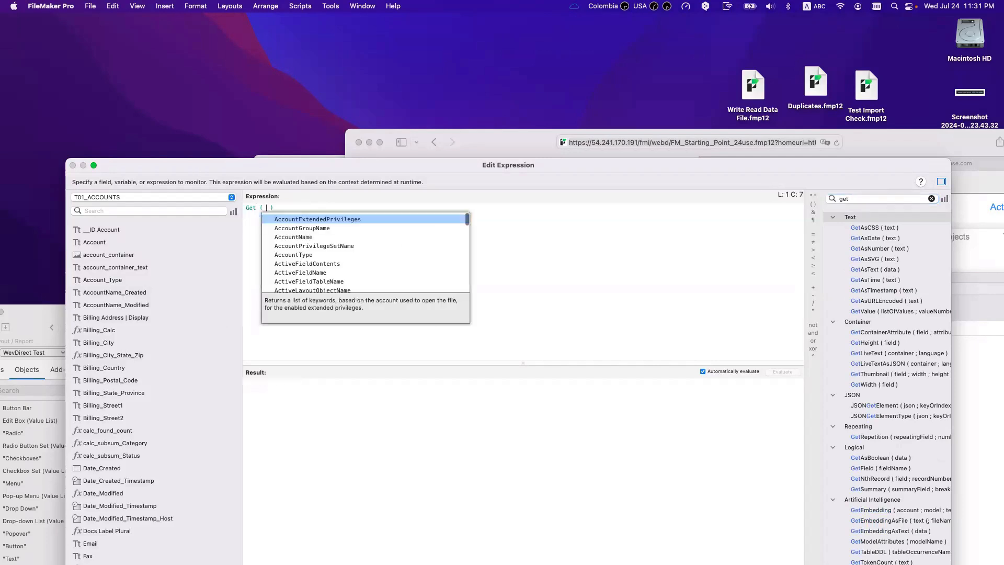
text(h)
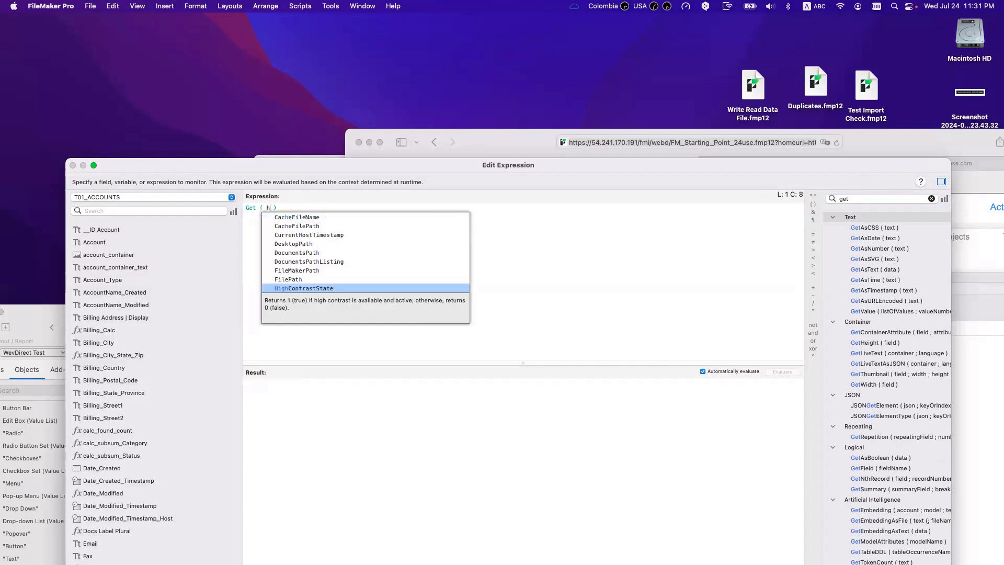
text(ost)
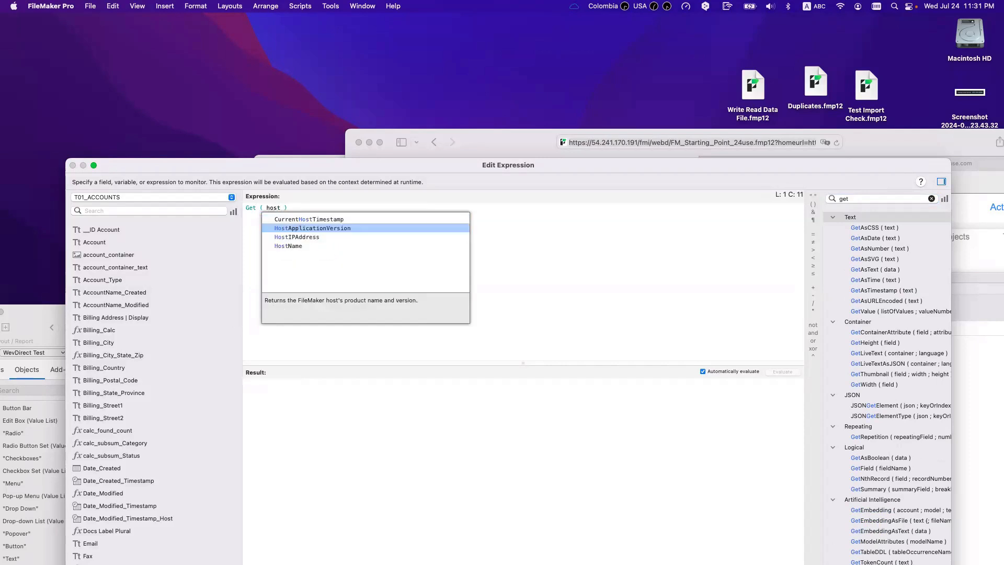
key(Down)
key(Return)
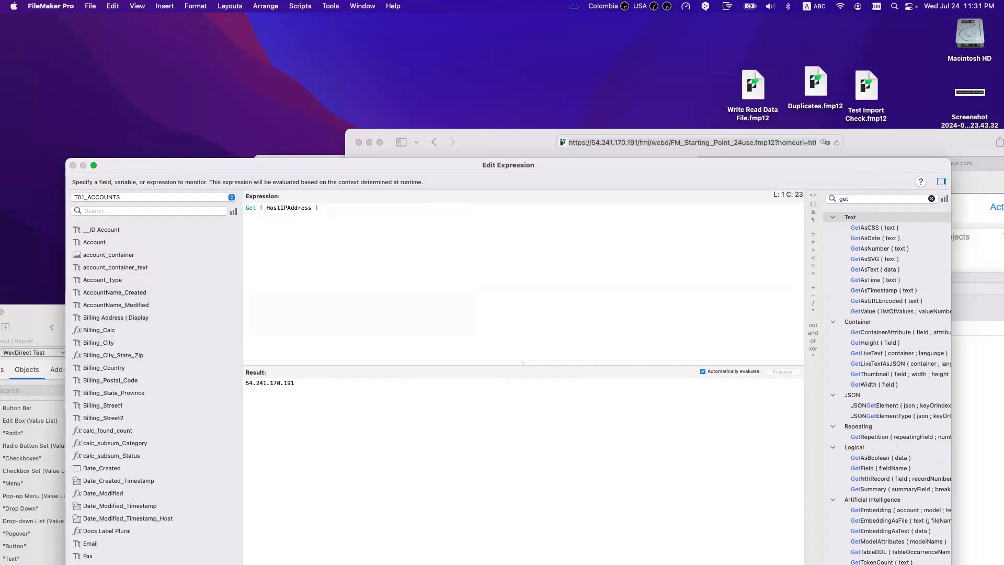
text(& Get)
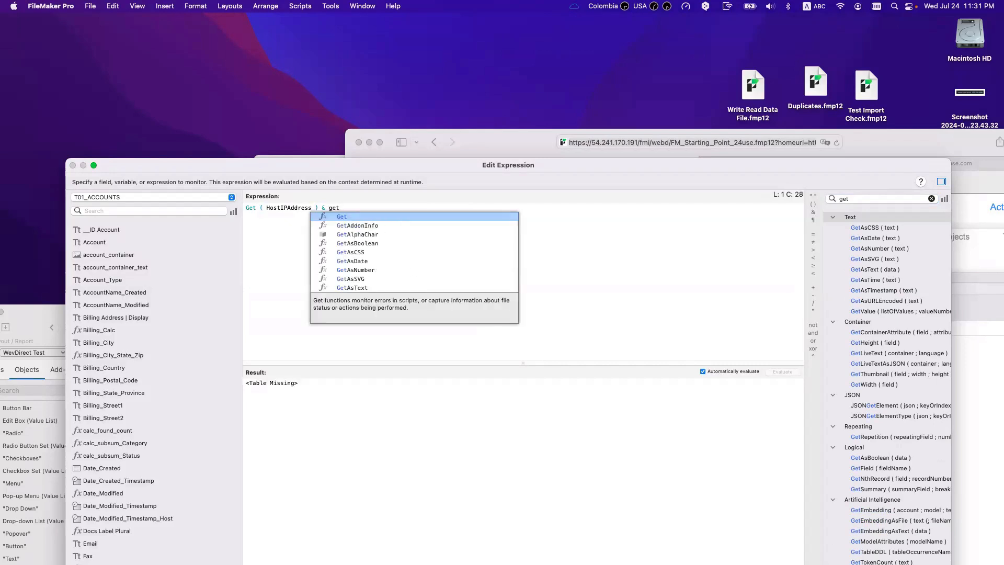
key(Return)
text(fi)
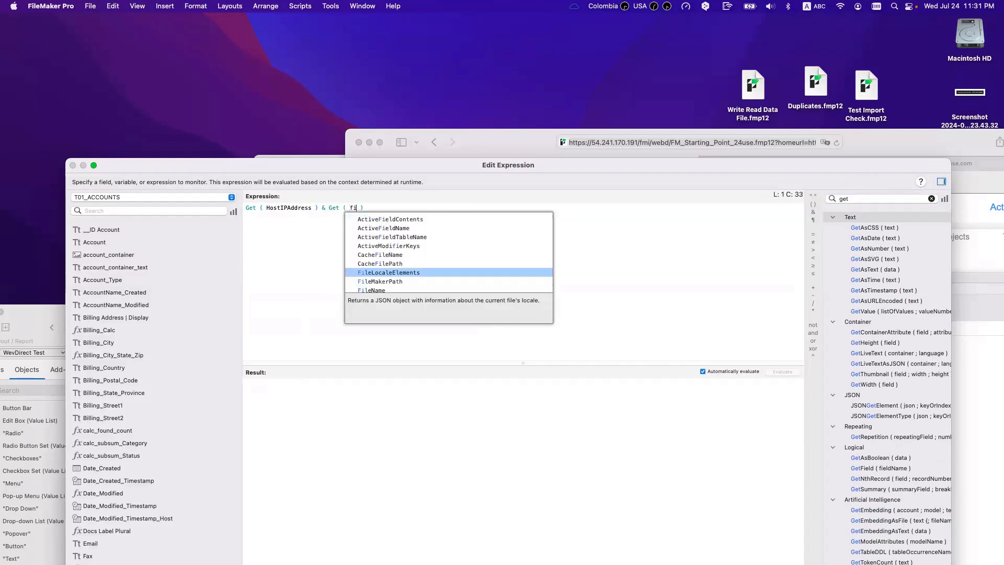
key(Down)
key(Down)
key(Return)
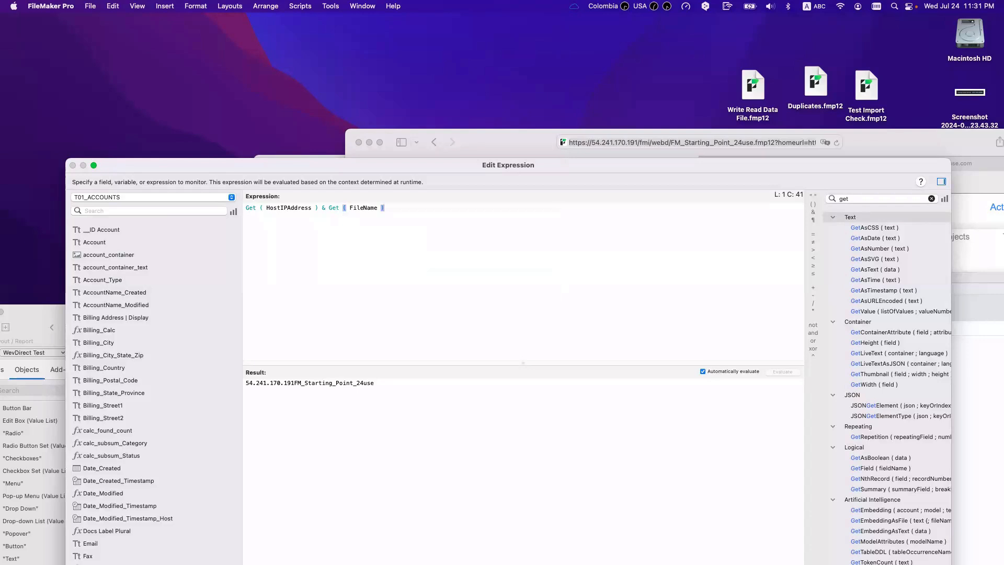
click(247, 208)
text("Https)
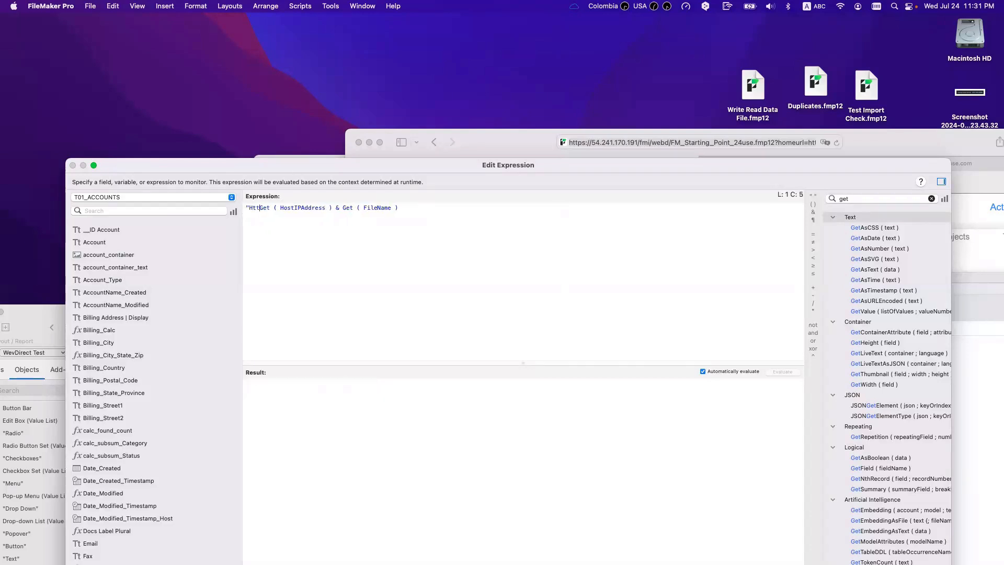
text(://)
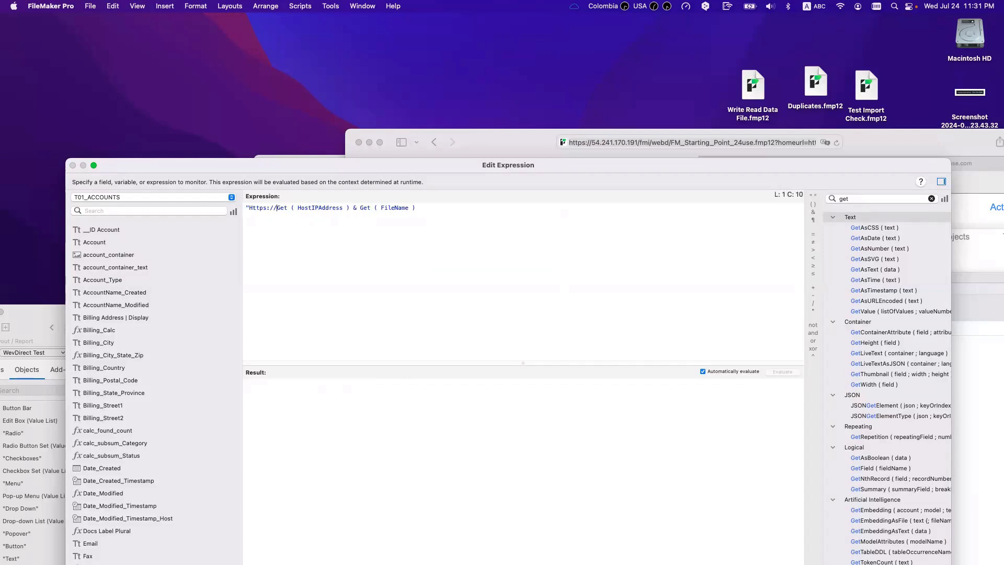
text(" &)
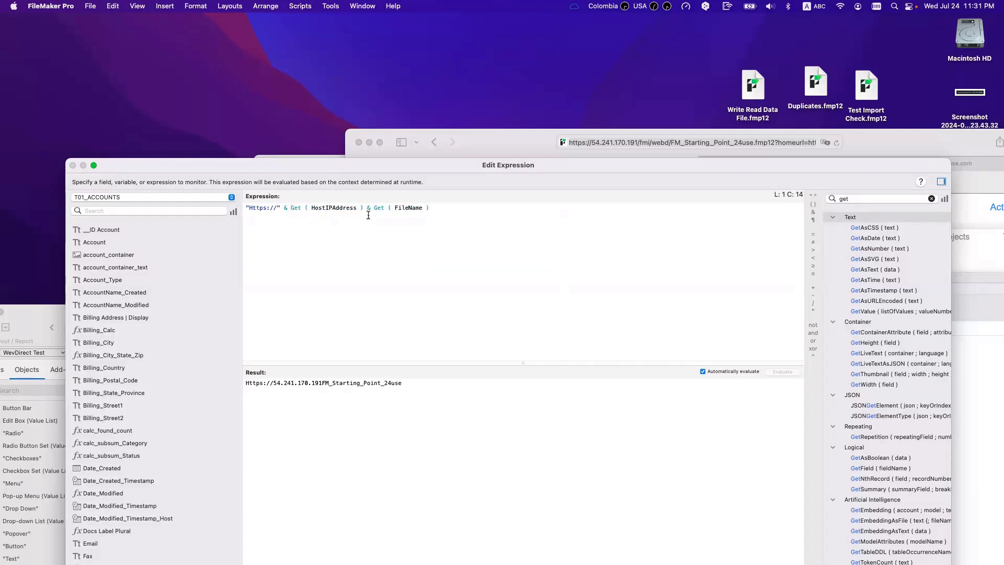
drag(430, 167, 456, 256)
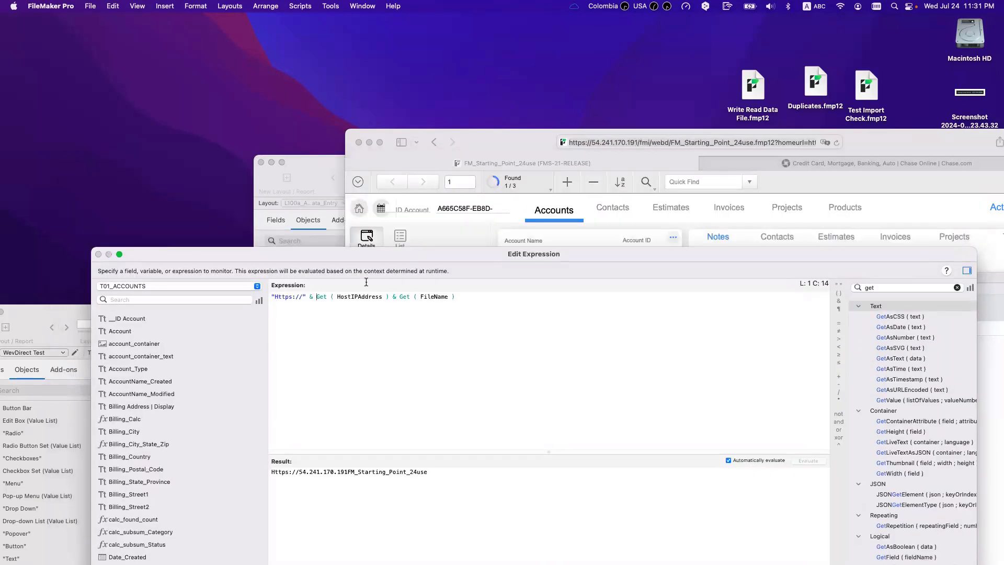
click(387, 297)
text(& )
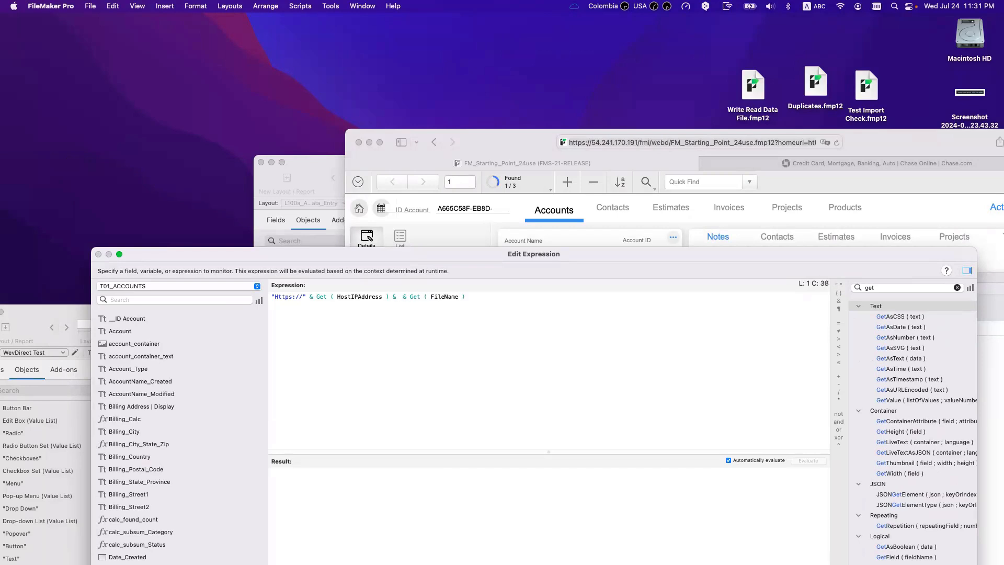
text("fmi//)
key(Right)
key(Right)
key(Right)
key(Right)
Step: Finish the string as "/fmi/webd/" and select the evaluated URL in the result
text(webd/)
text(")
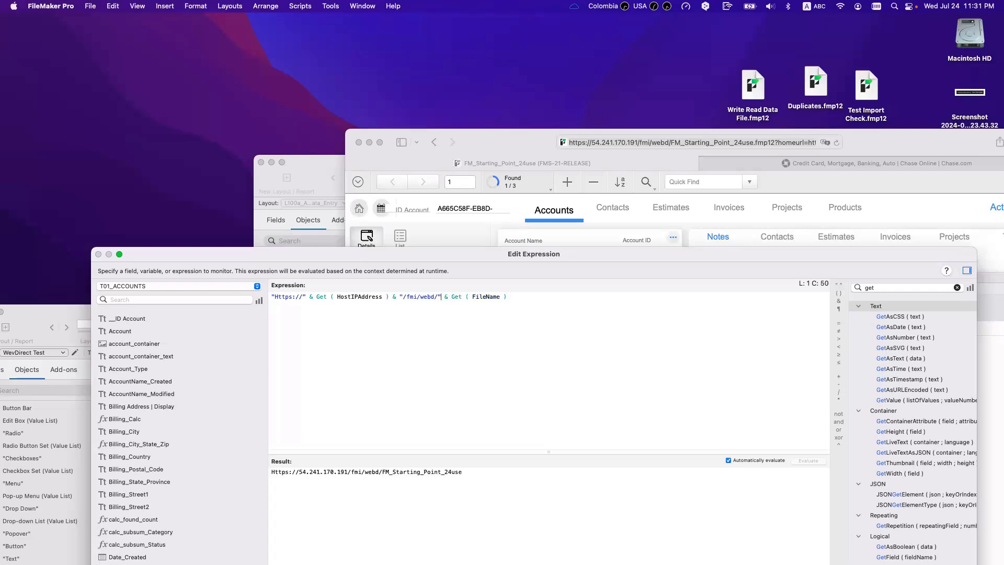
drag(462, 472, 291, 472)
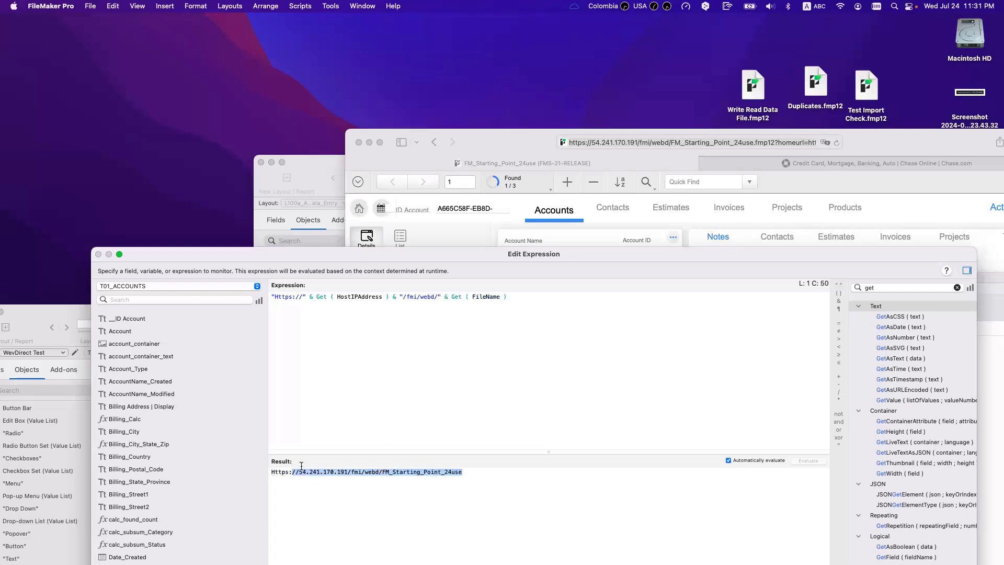
click(447, 478)
triple_click(479, 470)
click(521, 360)
triple_click(500, 480)
key(super+c)
Step: Load the calculated URL in a new Safari tab, opening the solution's Accounts layout
click(548, 148)
key(super+t)
key(super+v)
key(Return)
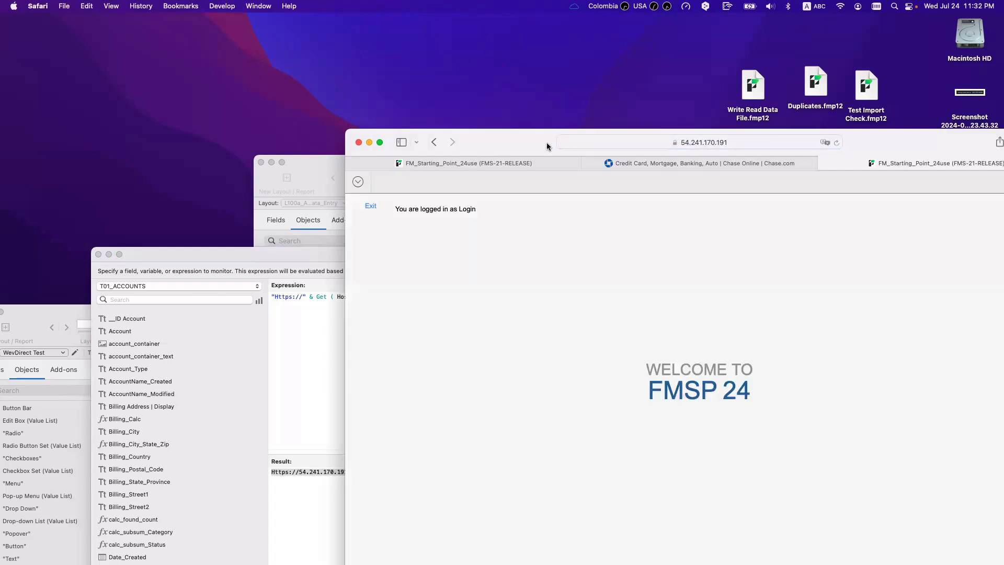
drag(547, 146, 665, 178)
click(452, 317)
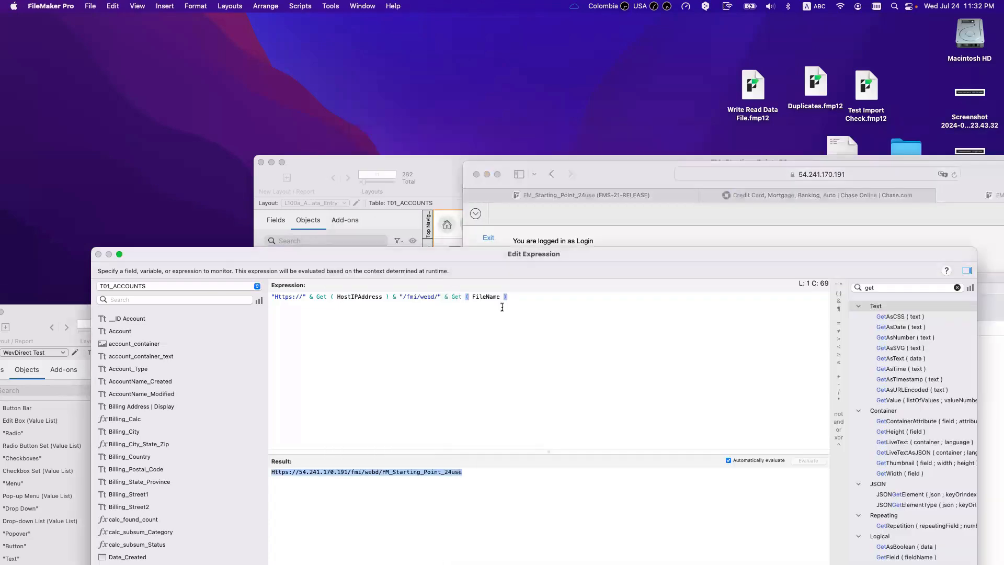
drag(511, 259, 518, 369)
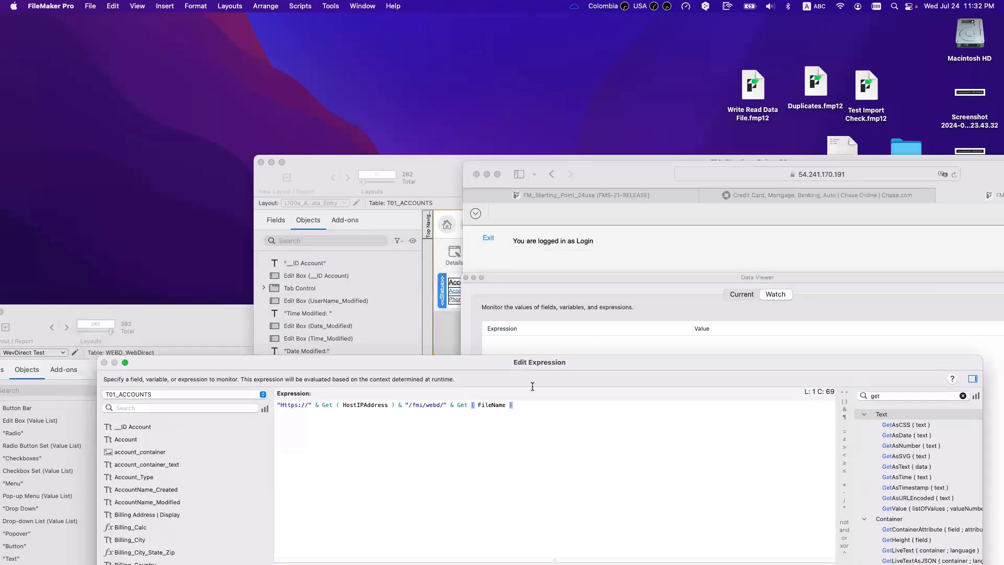
click(793, 179)
Step: Append the homeurl parameter from Safari's address as a quoted string in the expression
click(820, 175)
click(883, 174)
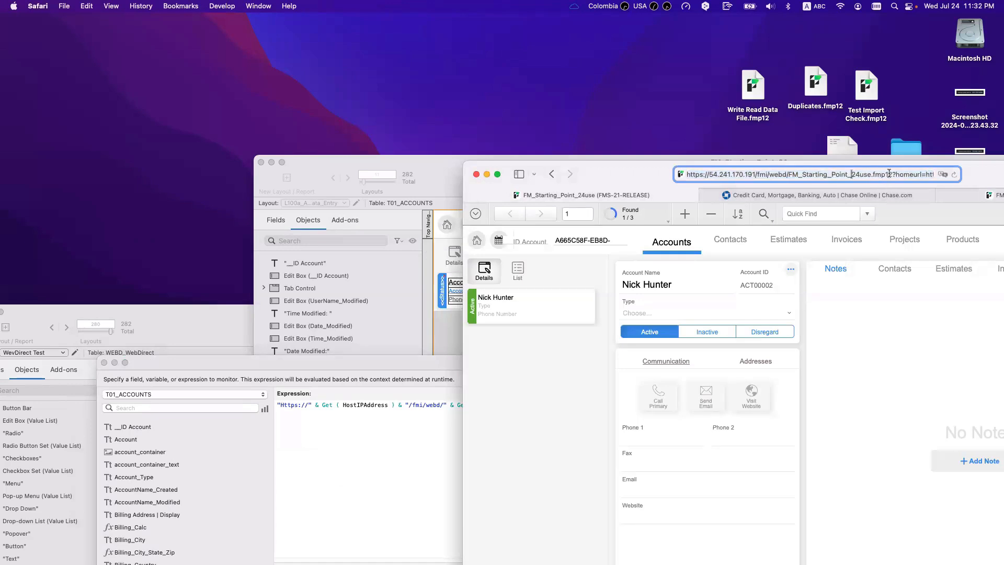
mouse_move(891, 174)
mouse_down()
mouse_move(936, 177)
mouse_move(899, 178)
mouse_up()
key(super+c)
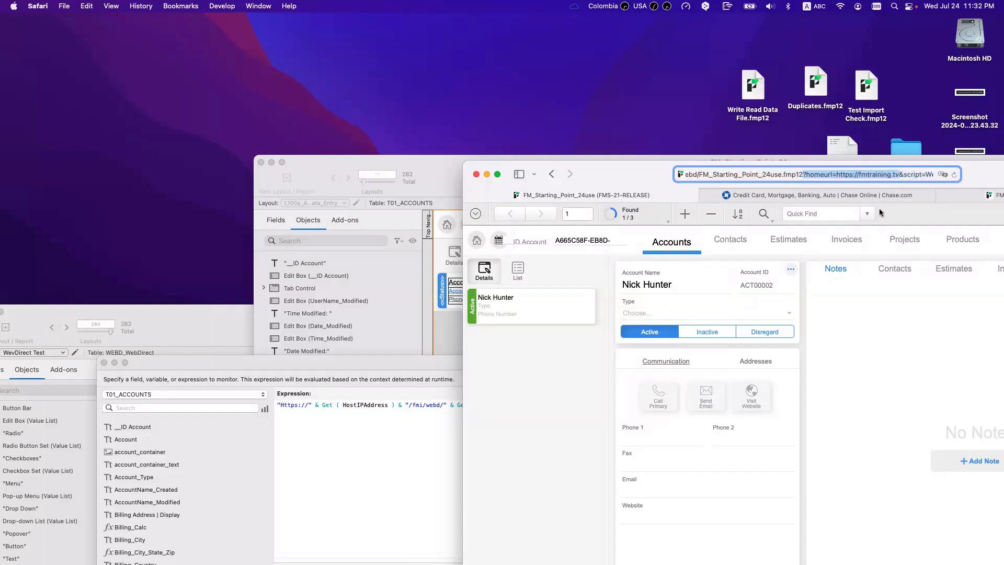
click(347, 439)
text(& )
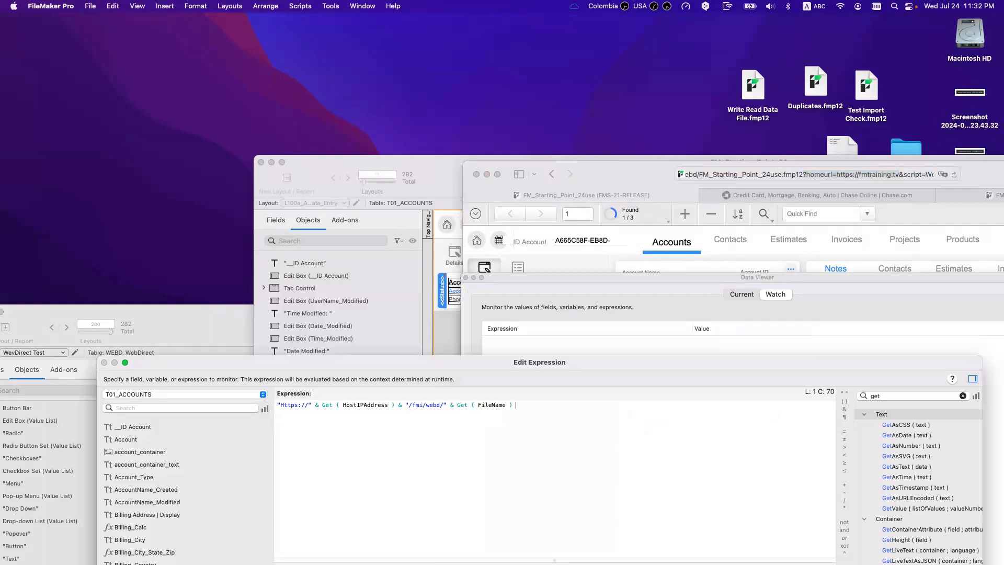
text(")
key(super+v)
text(")
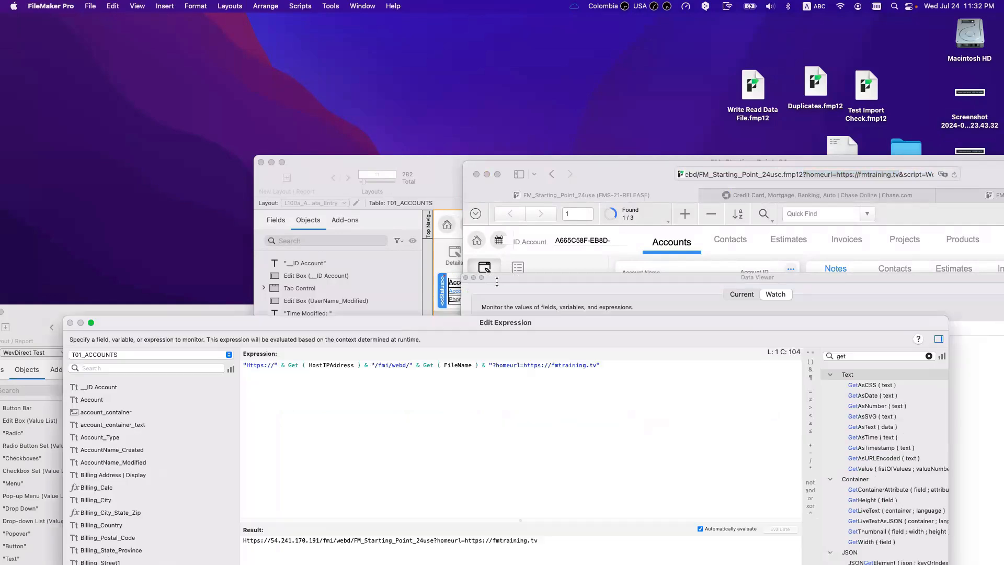
Step: Append the &script=WebDirect_Startup parameter copied from the browser address
drag(850, 174, 931, 177)
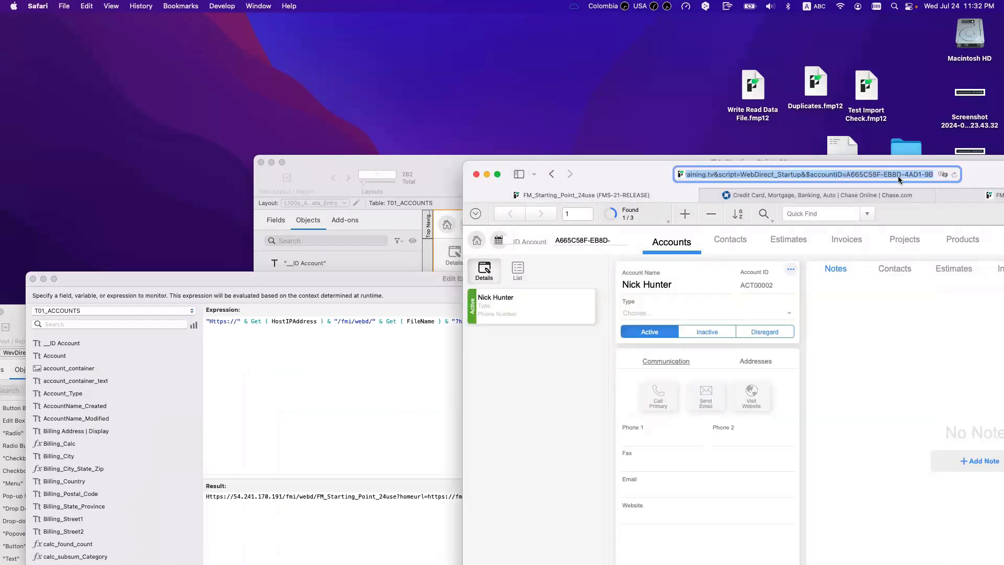
click(825, 174)
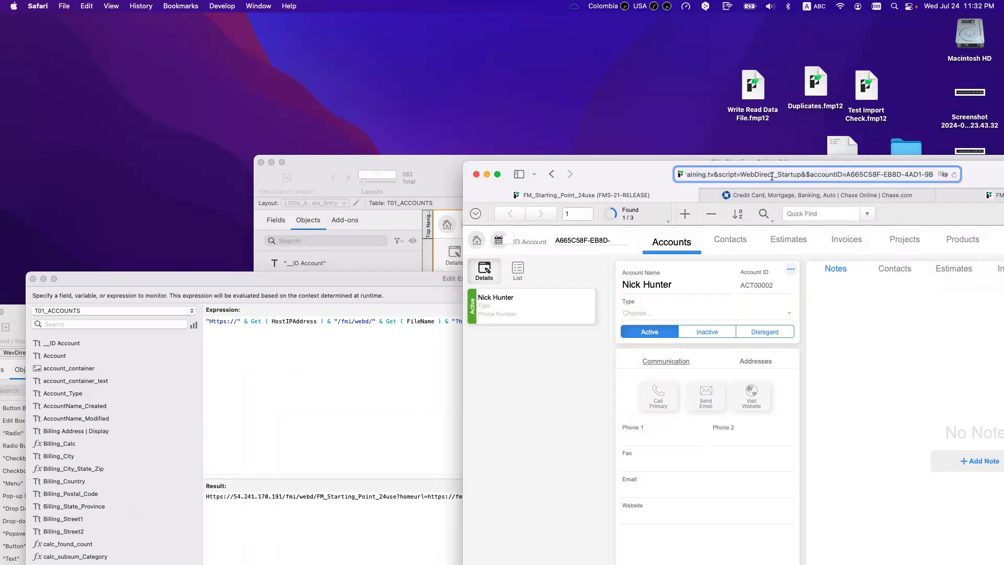
drag(715, 174, 800, 174)
key(cmd+c)
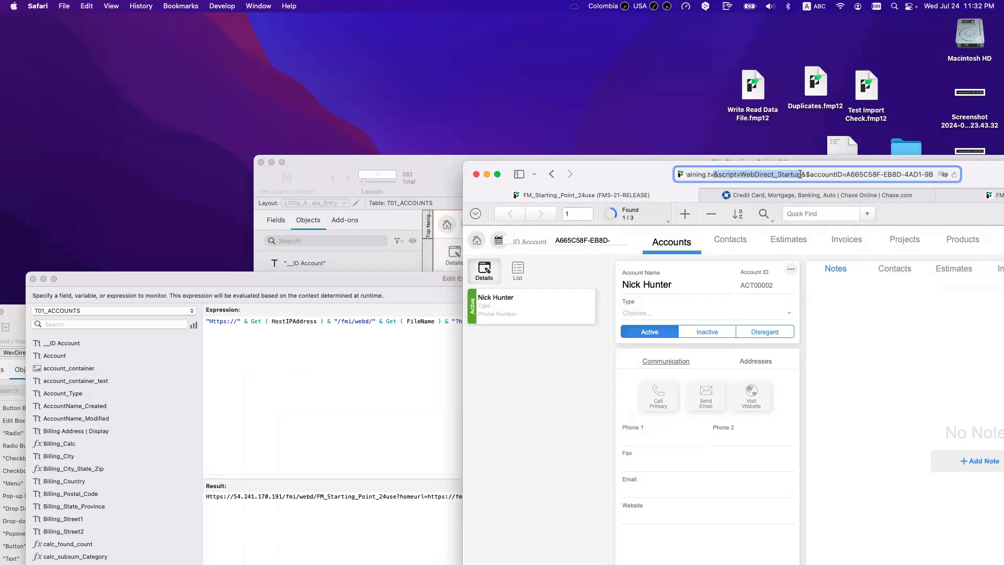
click(334, 454)
text(& ")
key(cmd+v)
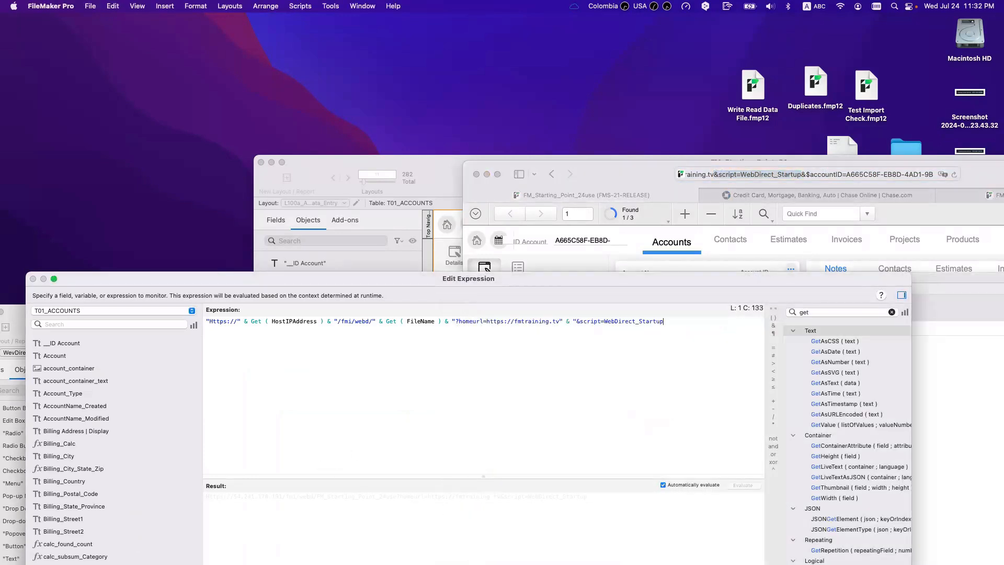
text(")
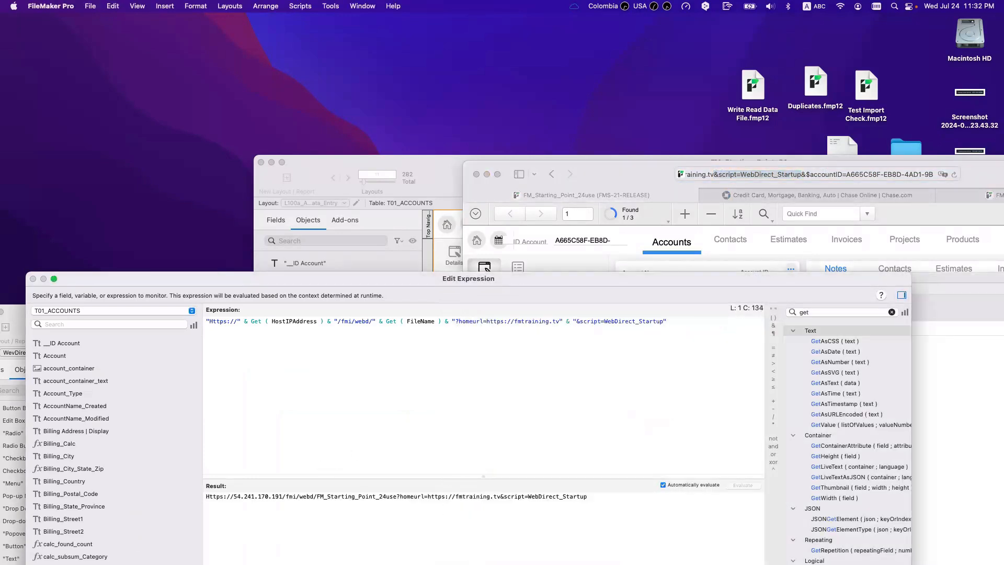
Step: Append the &$accountID= parameter plus the T01_ACCOUNTS::__ID Account field, then enlarge the dialog
click(807, 175)
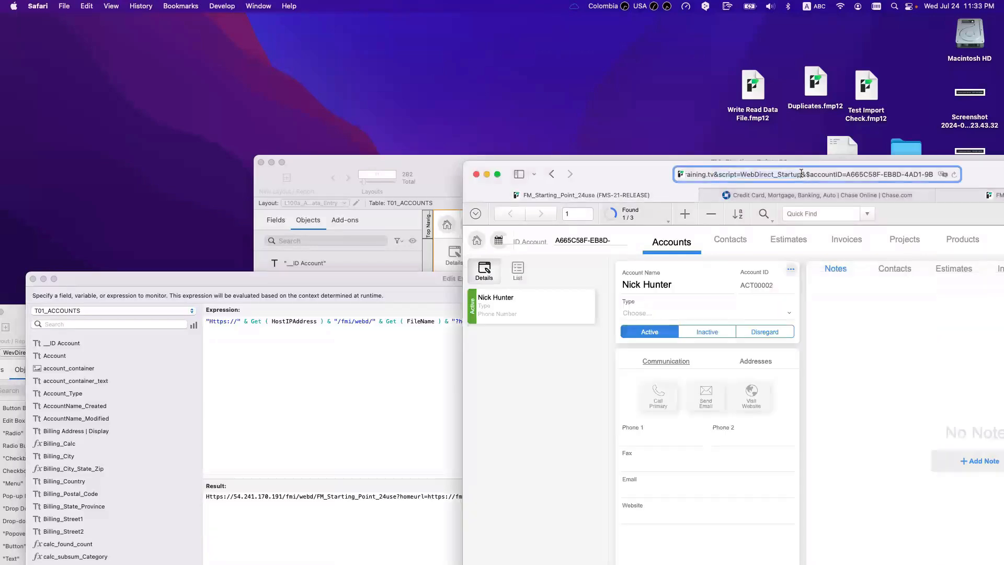
drag(804, 174, 847, 174)
key(super+c)
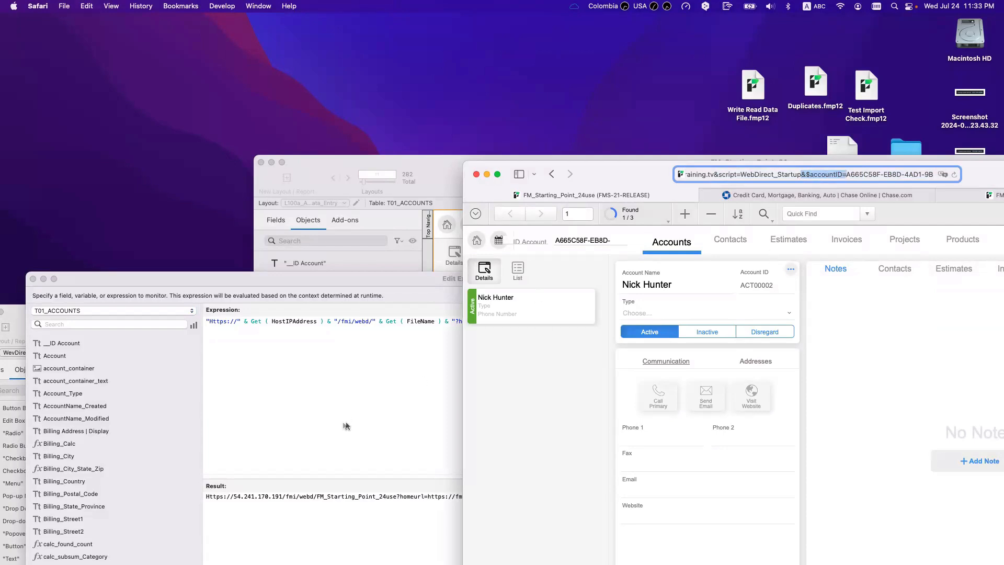
click(342, 424)
text(& ")
key(super+v)
text(")
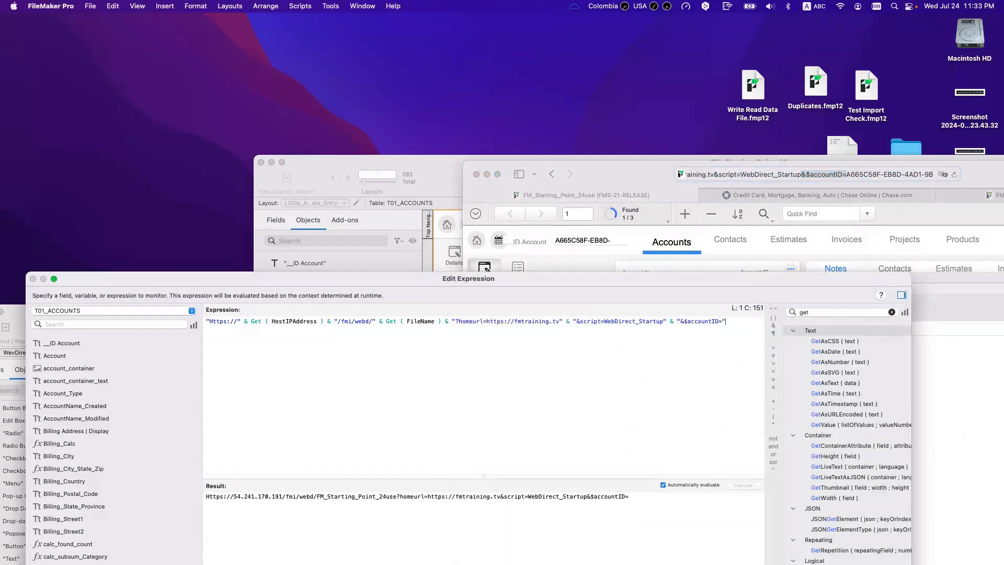
double_click(44, 337)
click(736, 323)
text(&)
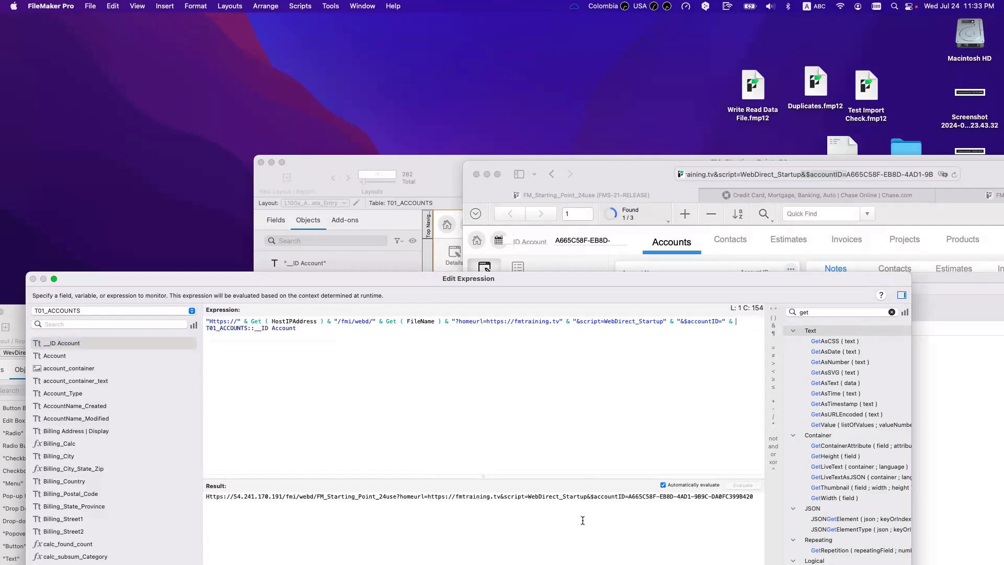
double_click(448, 263)
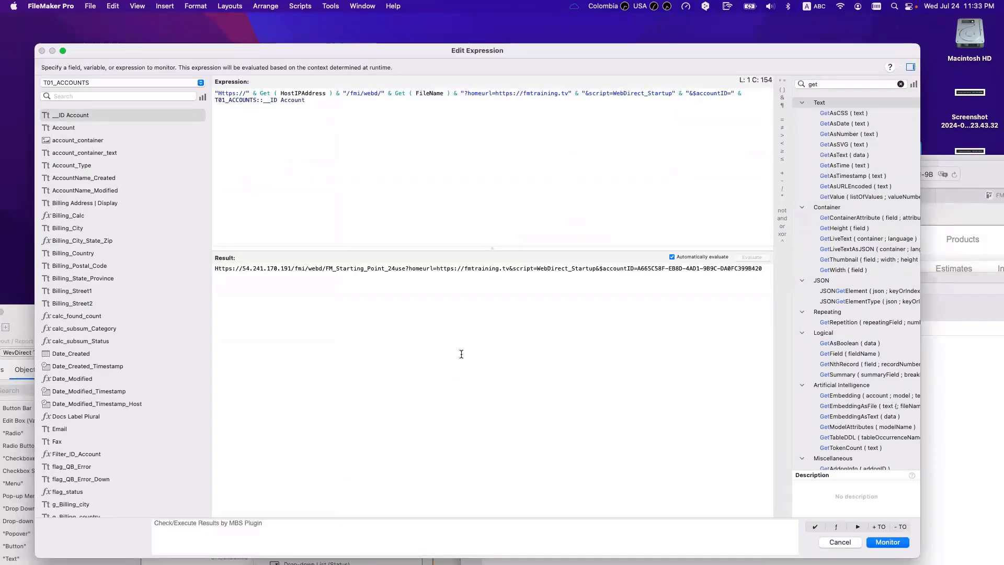
Step: Review the homeurl and WebDirect_Startup parts of the result and add the expression to the watch list
drag(463, 267, 435, 271)
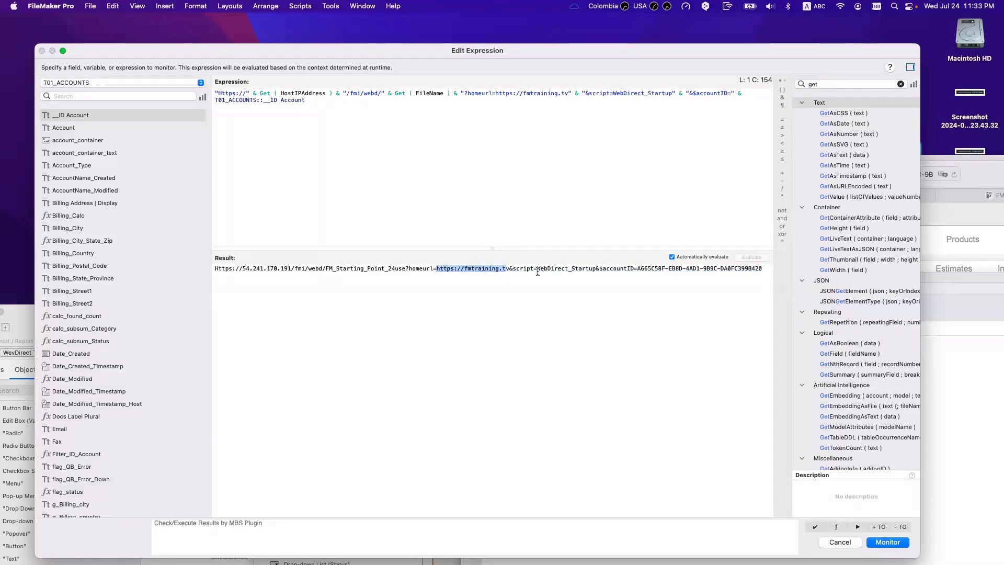
drag(536, 267, 596, 267)
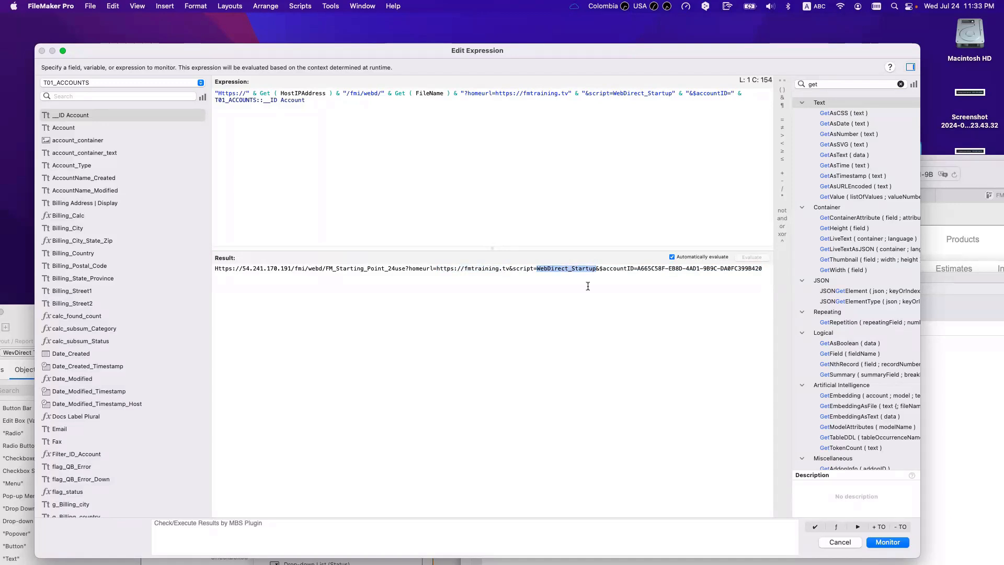
drag(541, 268, 595, 268)
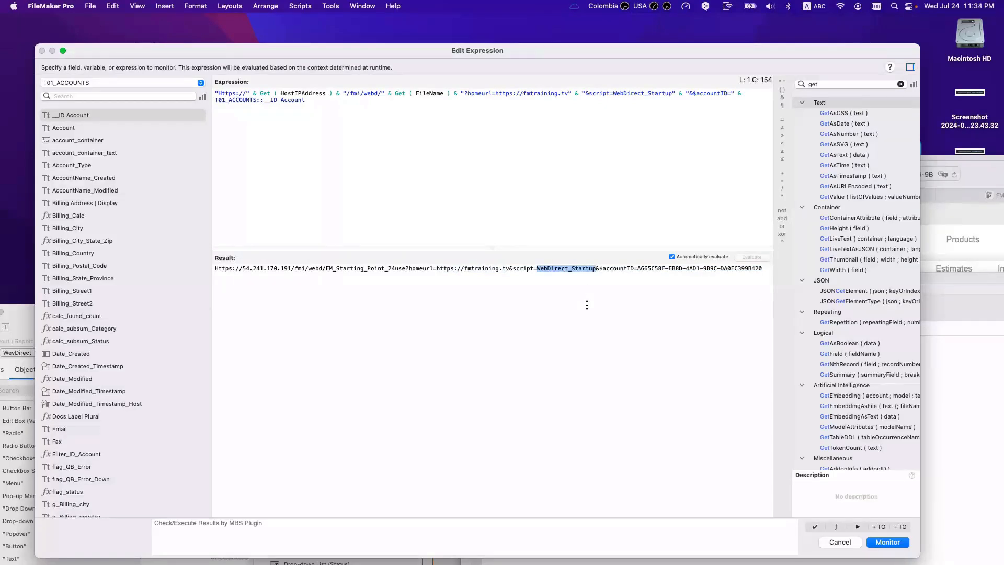
drag(368, 293, 180, 226)
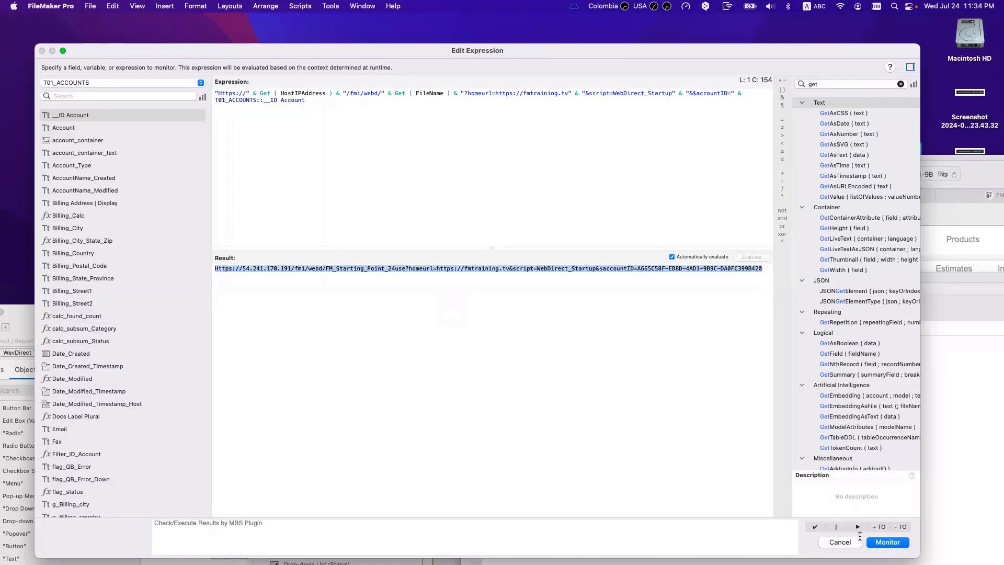
click(888, 542)
Step: Reload the account link in Safari so the account's record reopens
drag(631, 178, 602, 379)
drag(635, 182, 493, 144)
click(592, 132)
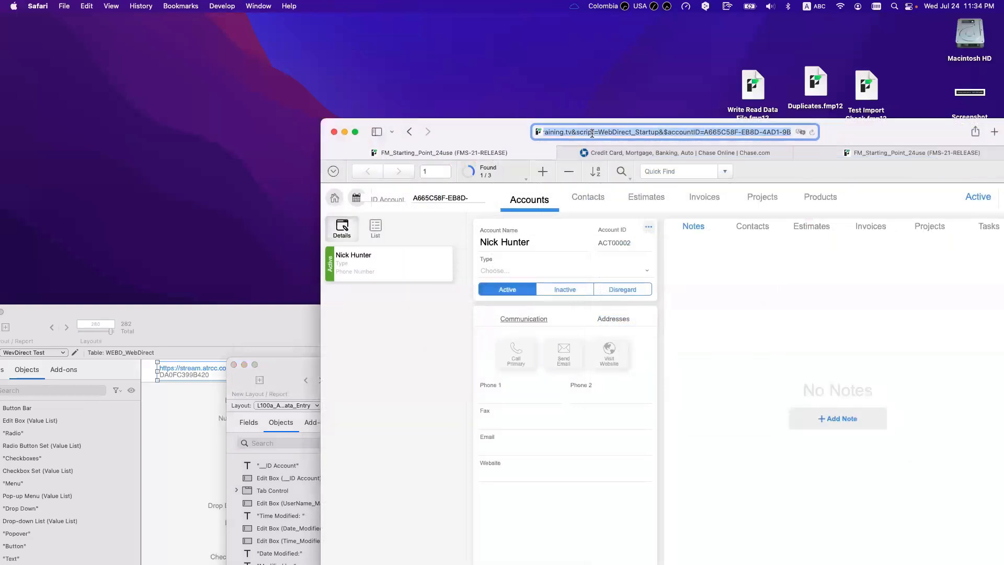
key(Return)
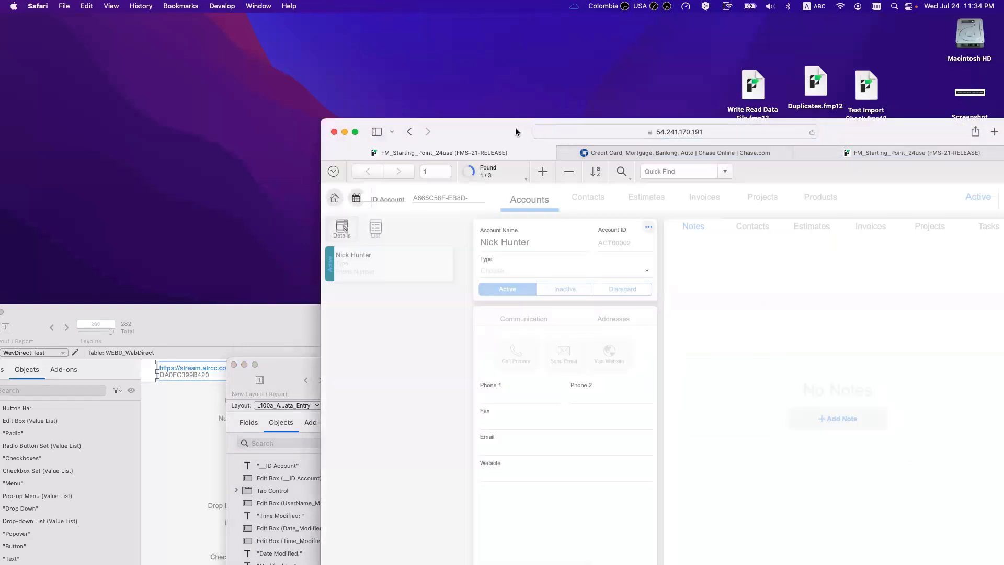
drag(516, 128, 590, 133)
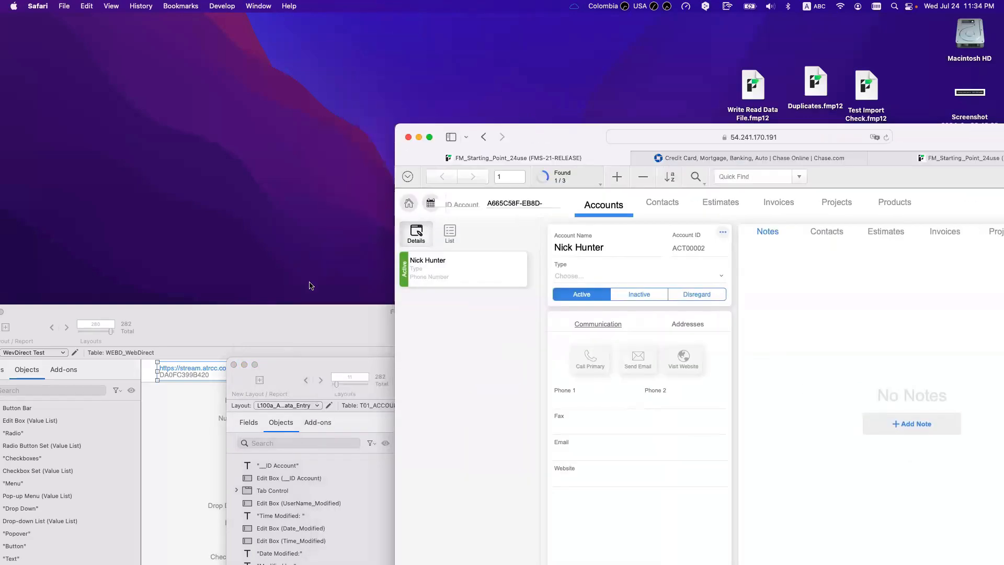
Step: Duplicate the Website field, label and line, placing the copies just below
double_click(334, 365)
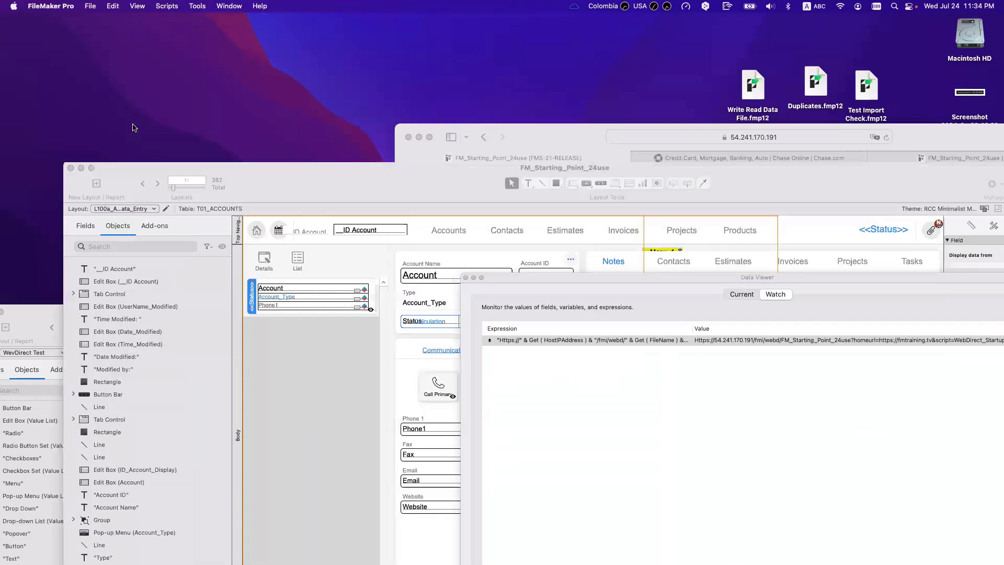
click(466, 277)
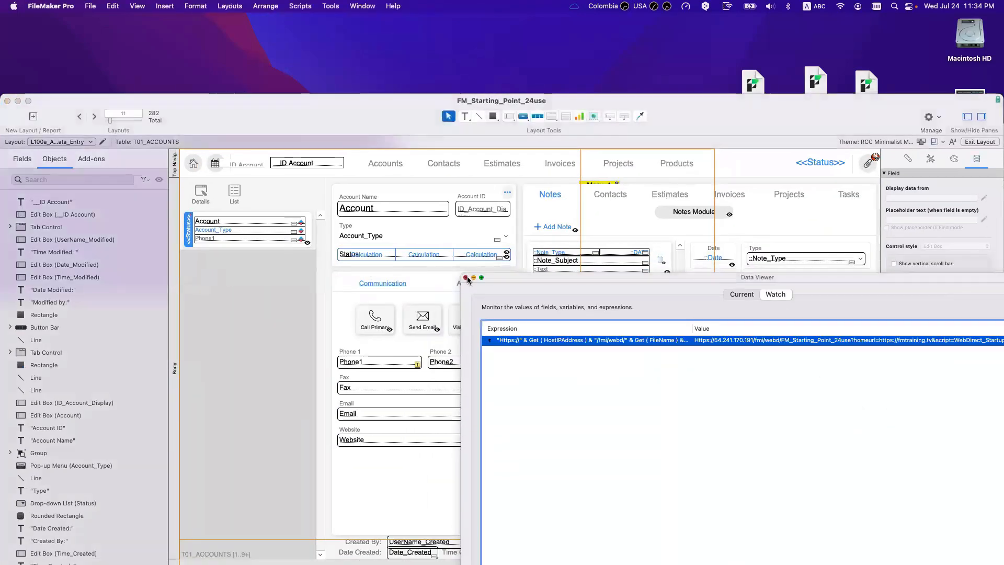
click(416, 439)
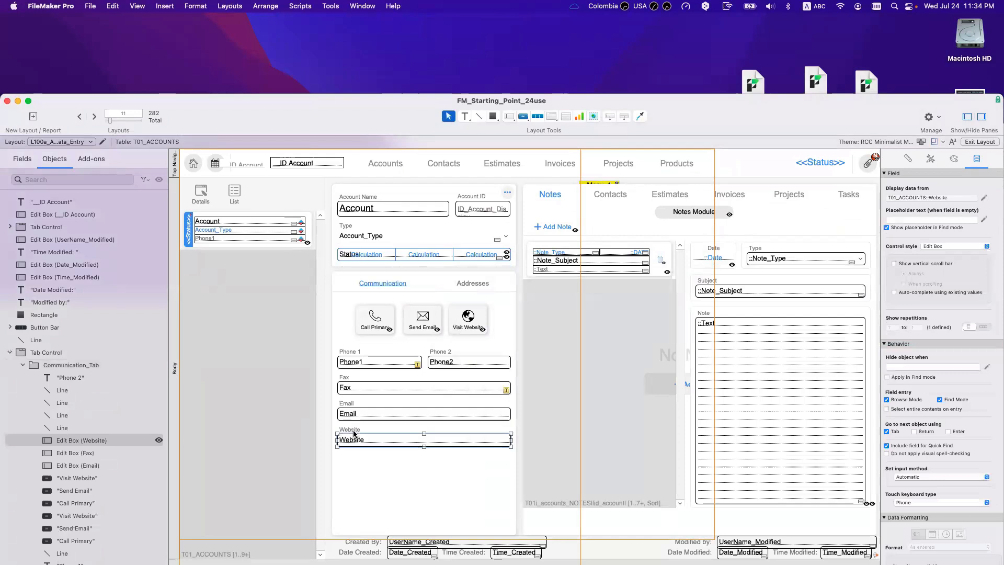
shift+click(353, 430)
key(super+d)
key(super+z)
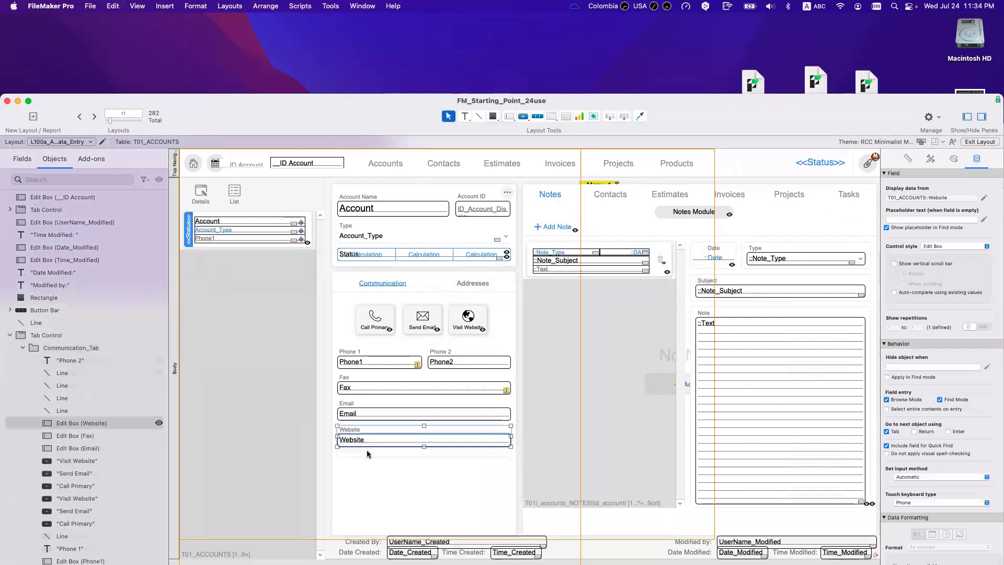
shift+click(368, 447)
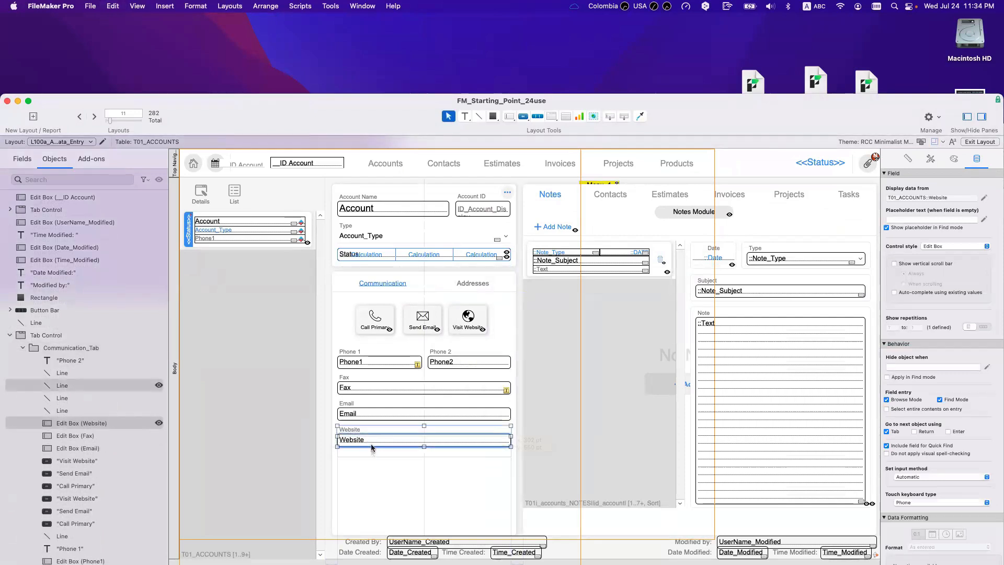
key(super+d)
drag(372, 460, 372, 470)
Step: Label the copy Portal URL, display WebDirect | Account URL in it, and draw a small button beneath
double_click(358, 457)
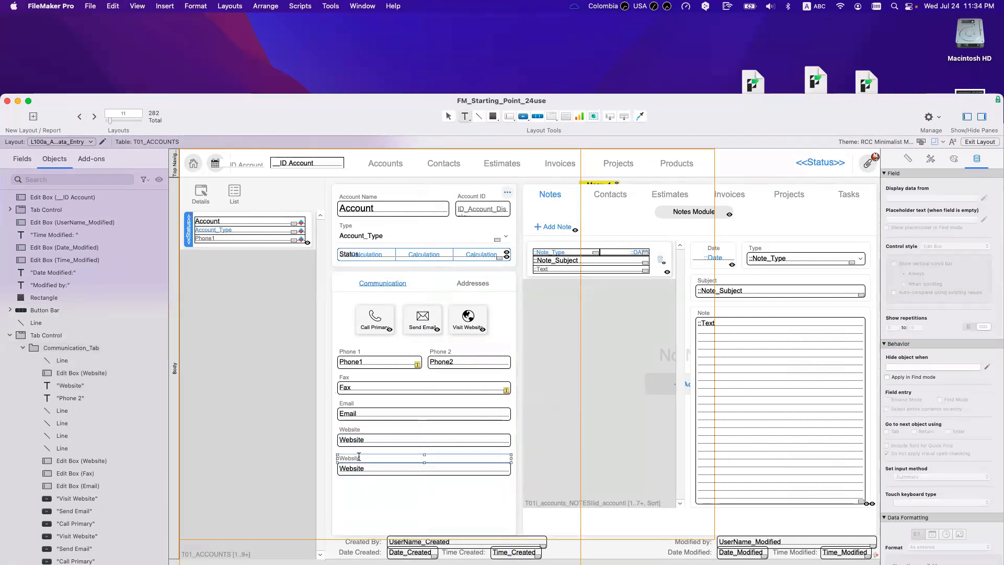
text(Portal)
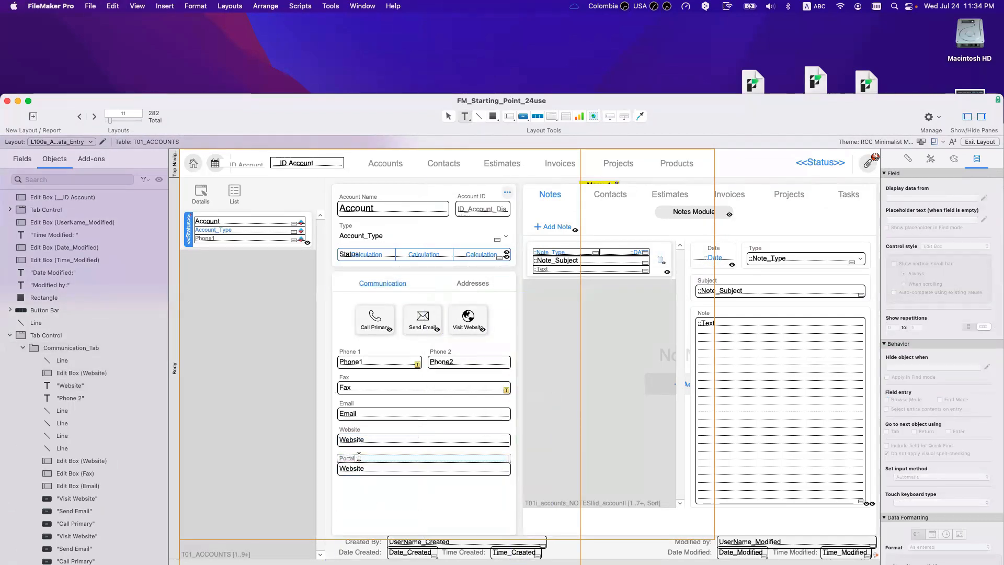
text( URL)
double_click(359, 468)
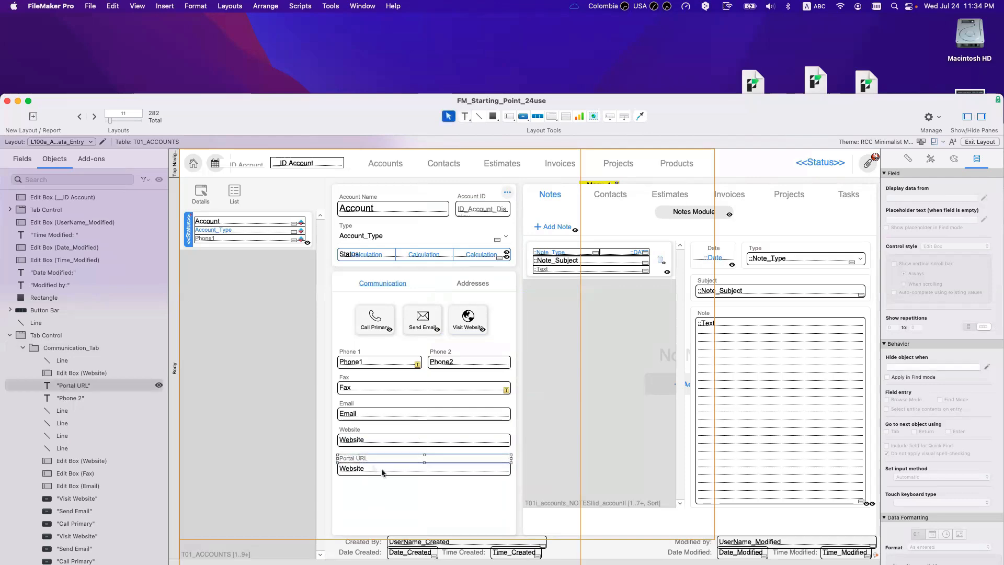
click(712, 499)
double_click(711, 500)
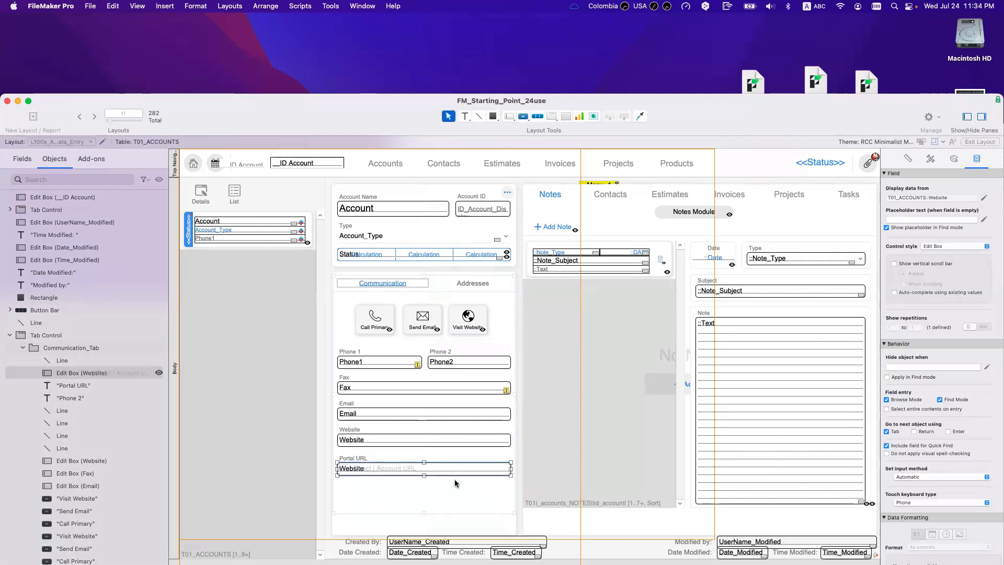
click(456, 485)
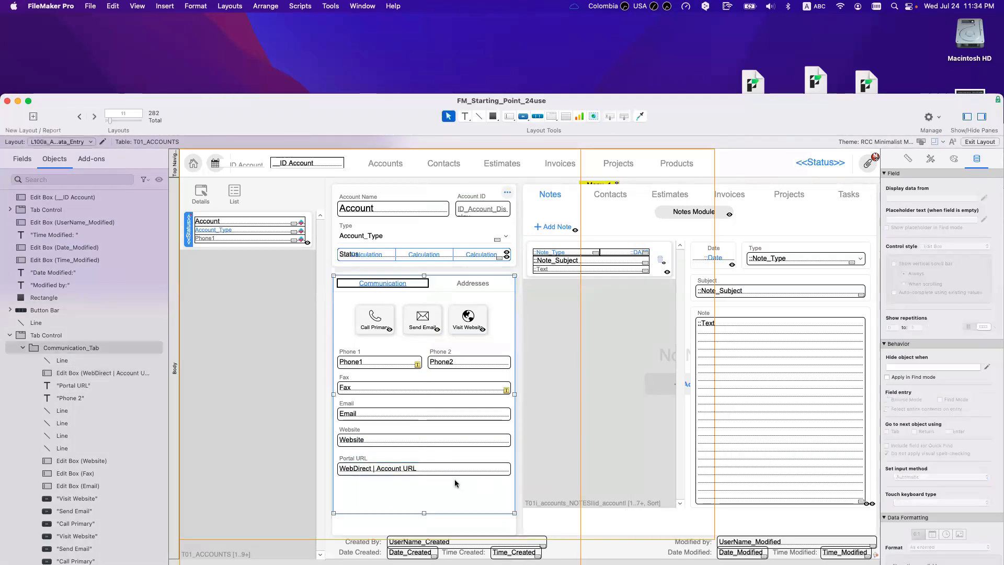
click(523, 116)
drag(446, 479, 464, 495)
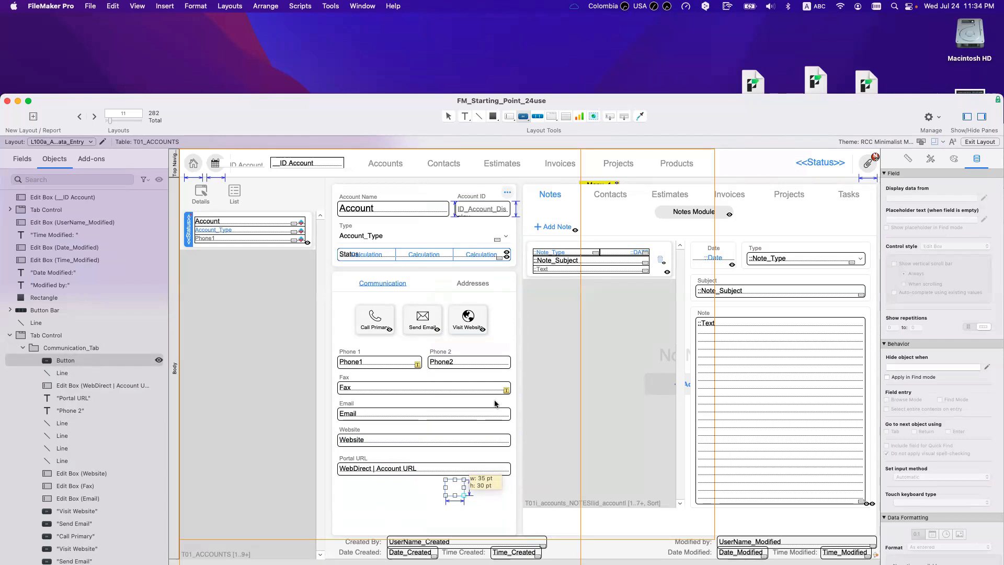
Step: Draw a 35×30 pt button beside Portal URL and label it Copy
drag(445, 479, 464, 495)
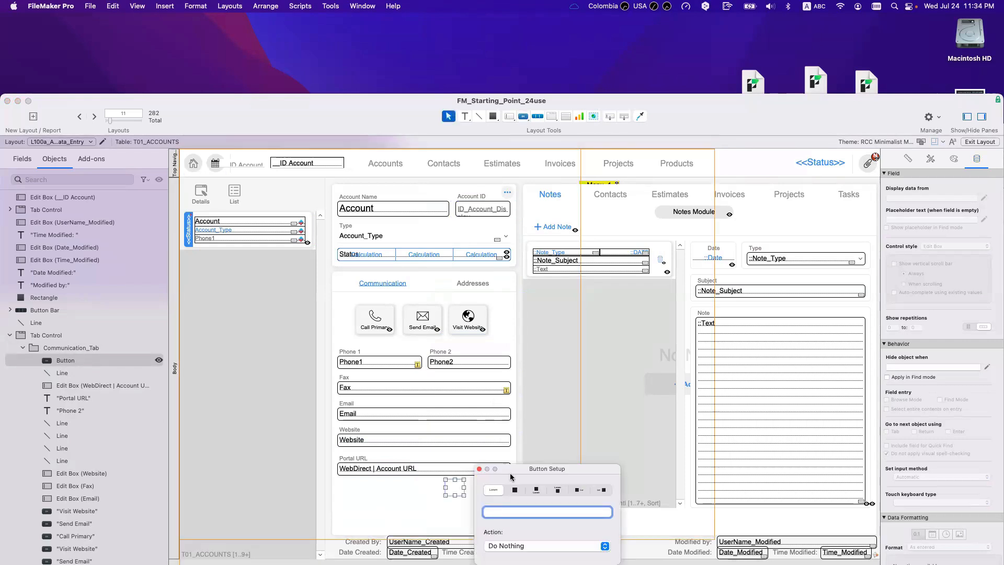
text(Go)
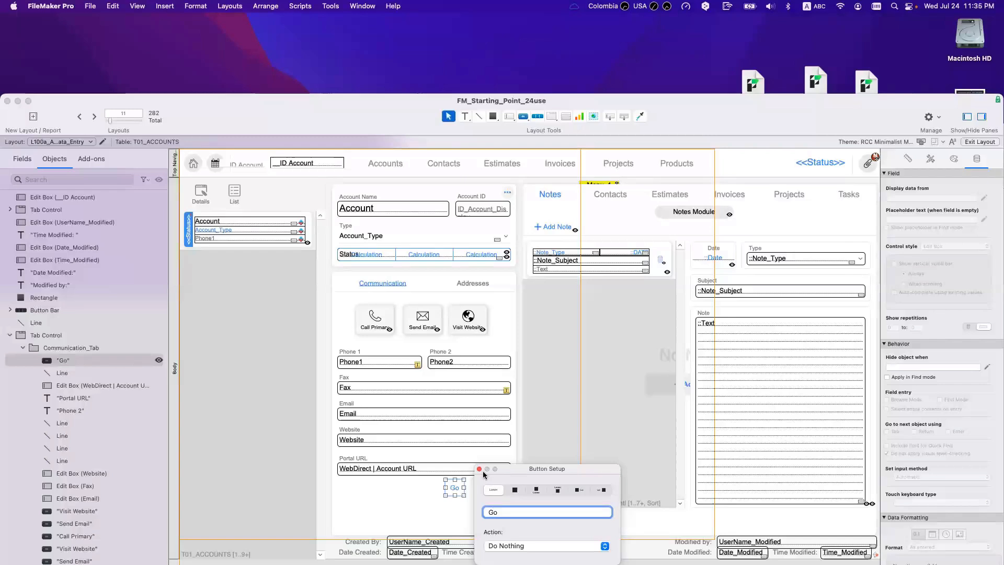
double_click(515, 427)
text(Copy)
Step: Make the button run a single Copy step on WebDirect | Account URL, then return to Browse mode
click(551, 456)
click(523, 522)
text(Copy)
key(Return)
click(280, 118)
scroll(568, 236, down, 10)
click(568, 308)
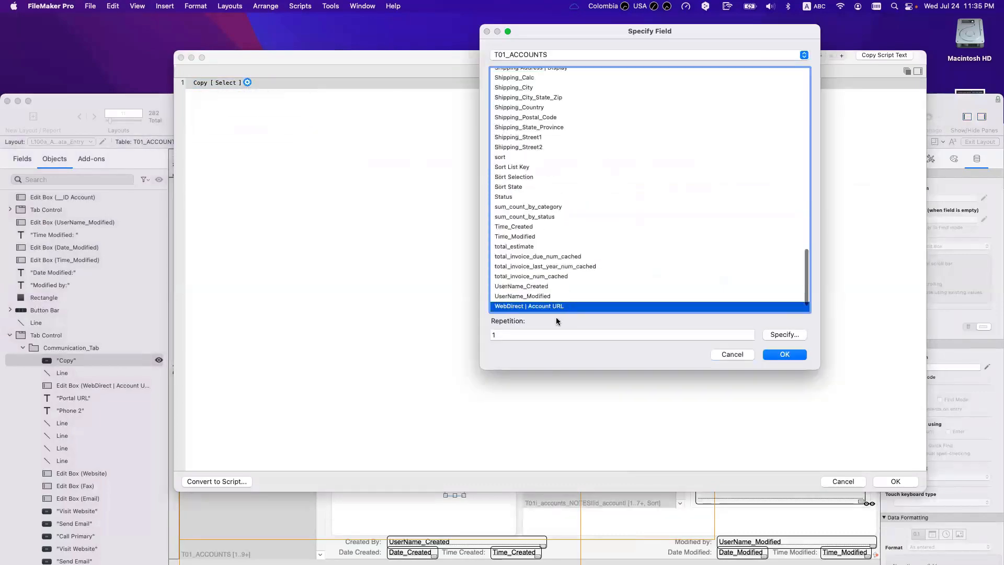
key(Return)
key(Return)
click(501, 460)
click(500, 459)
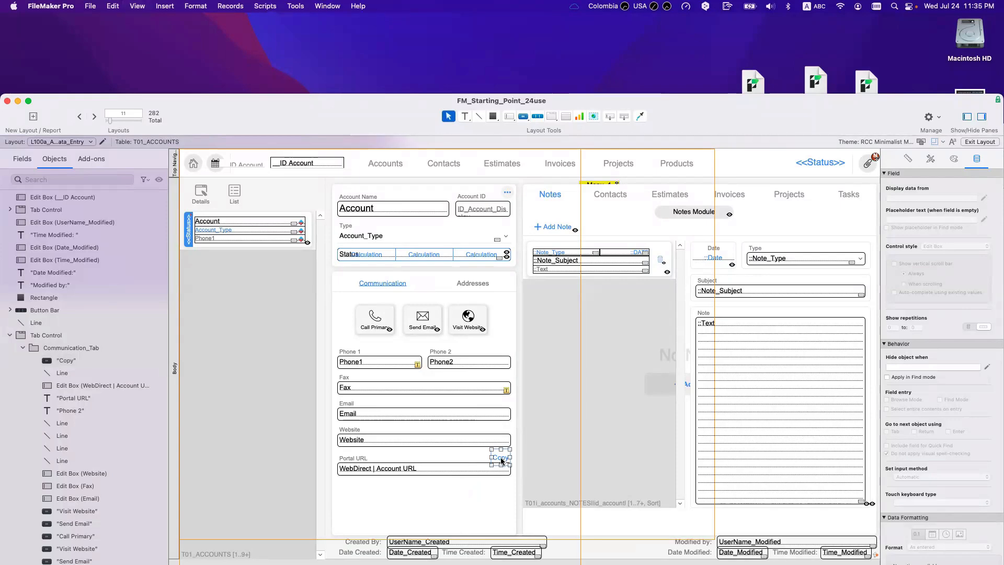
key(super+b)
Step: Open the first account record and check its empty Portal URL field
click(203, 239)
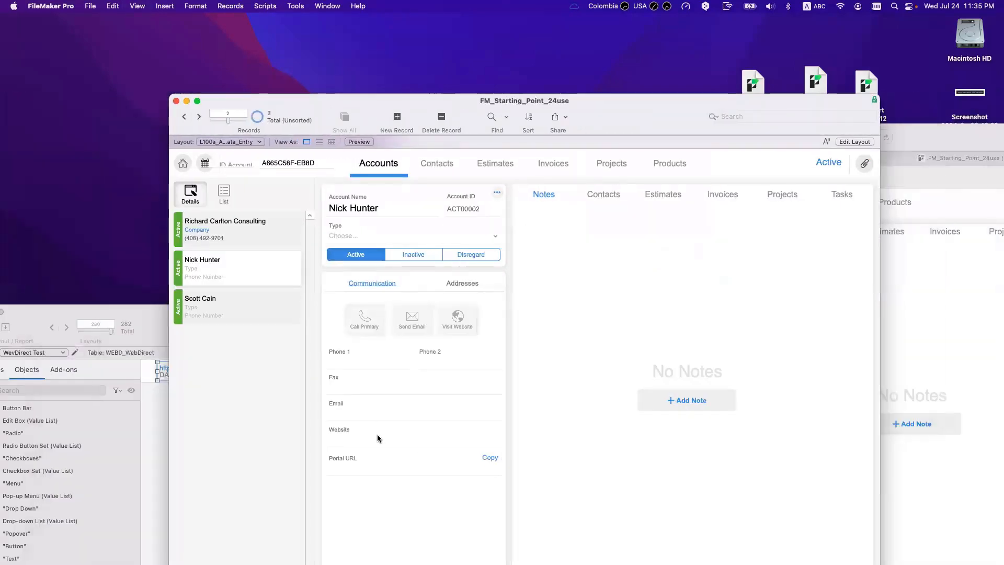
click(374, 469)
click(381, 507)
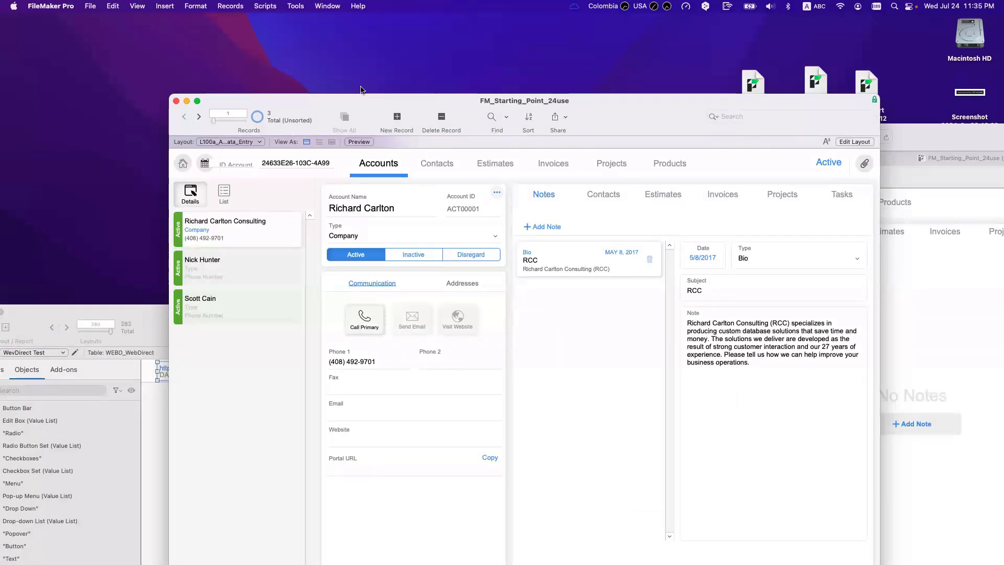
drag(340, 100, 271, 37)
Step: Copy the watched URL-building expression from the Data Viewer, then open Manage Database
click(296, 6)
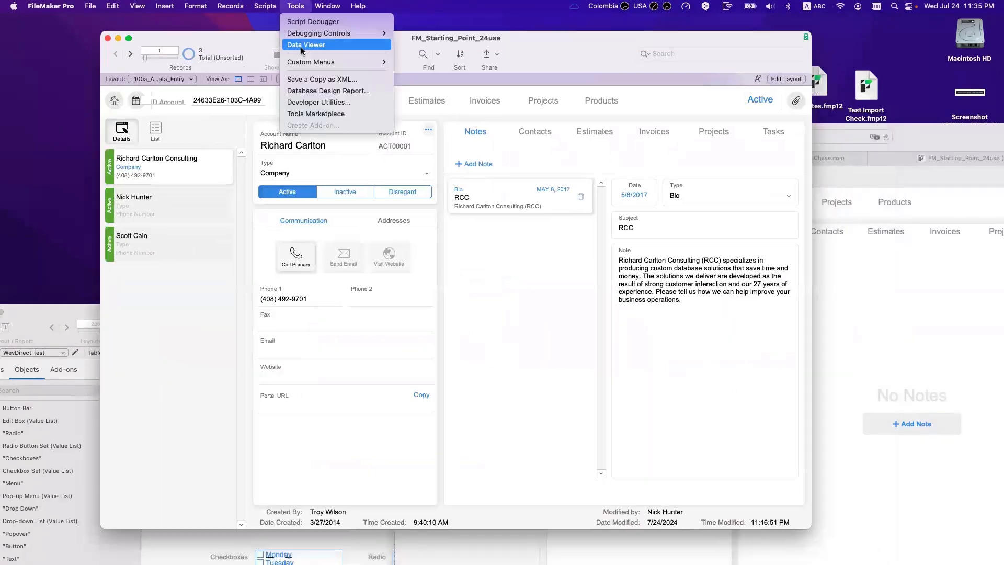
click(509, 242)
click(628, 219)
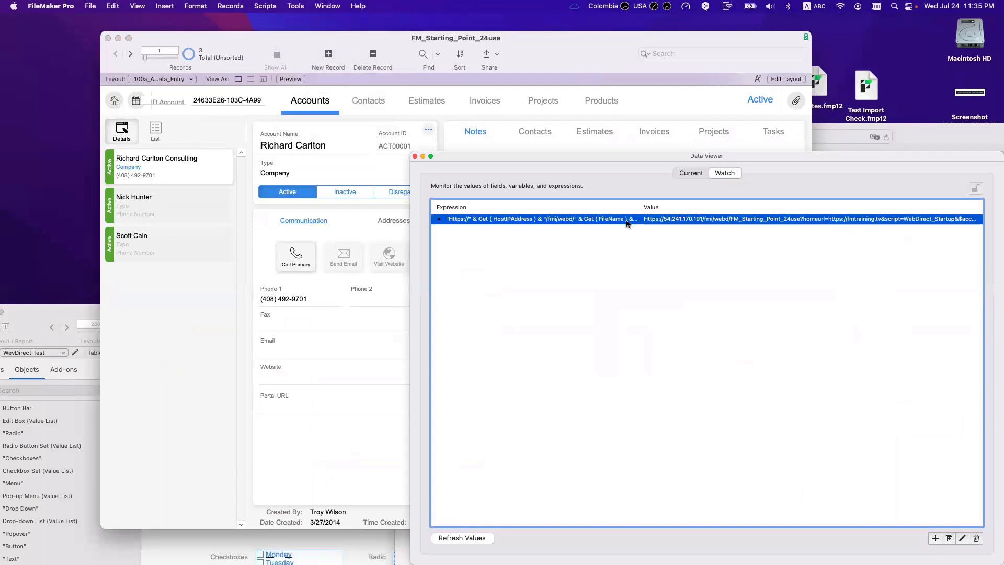
double_click(460, 219)
key(super+a)
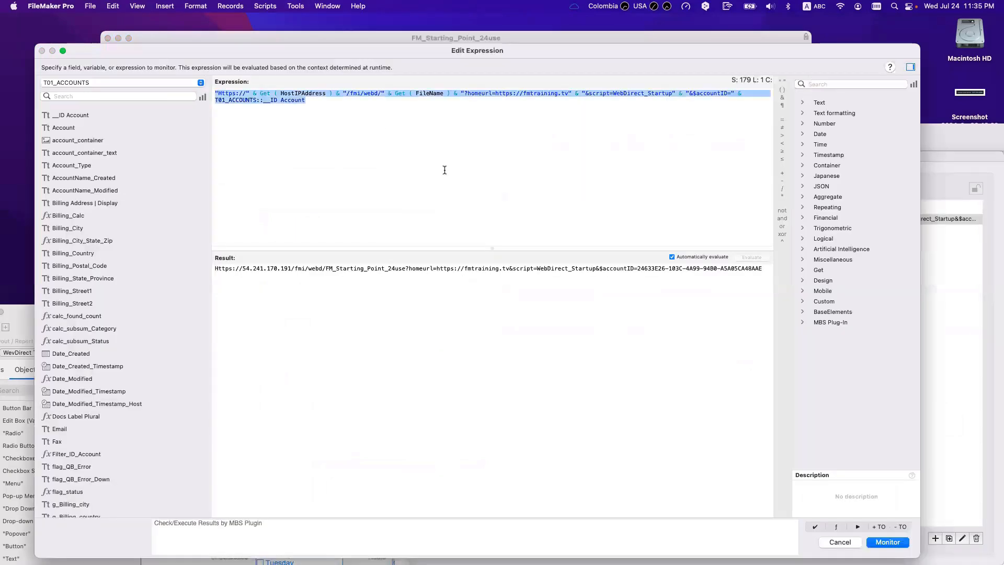
key(Escape)
click(387, 165)
key(shift+super+d)
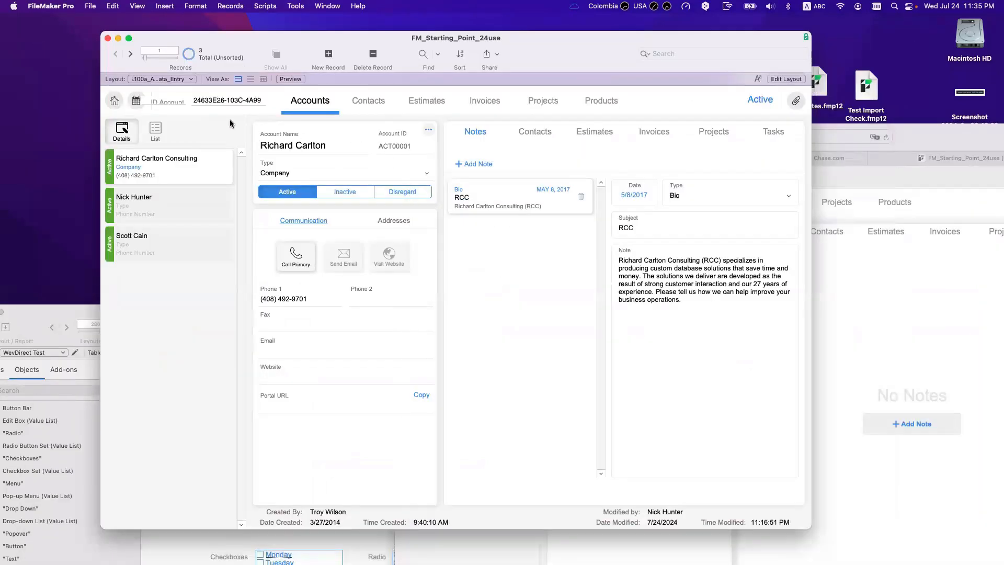
Step: Paste the URL formula into the WebDirect | Account URL calculation and set its result to Text
click(395, 322)
key(w)
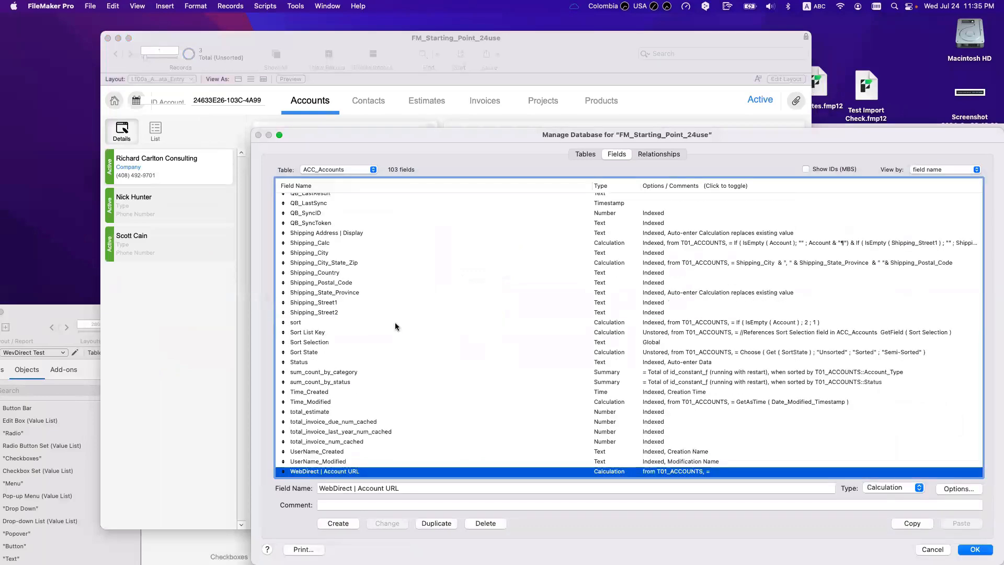
scroll(397, 400, down, 2)
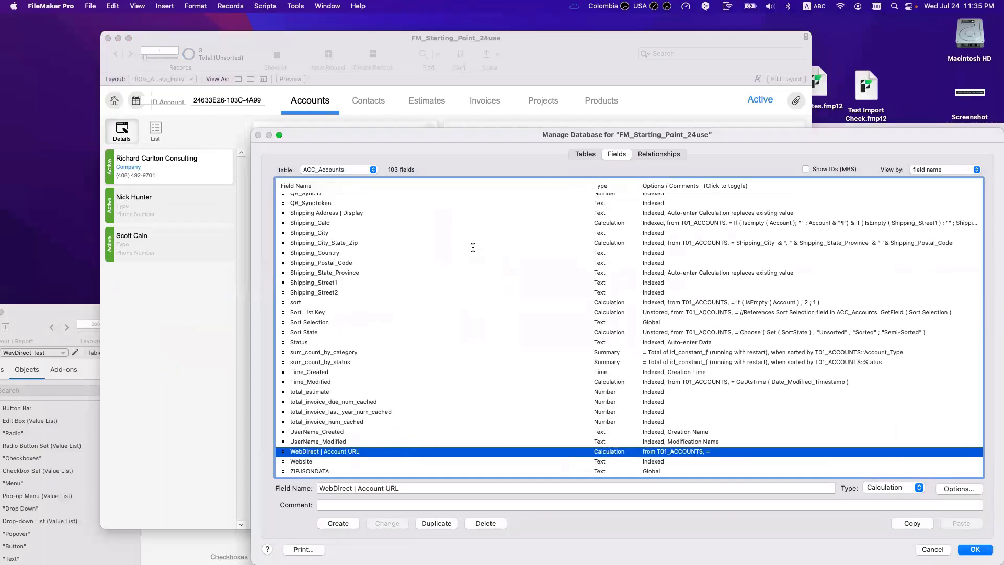
key(super+o)
text("Https://" & Get ( HostIPAddress ) & "/fmi/webd/" & Get ( FileName ) & "?homeurl=https://fmtraining.tv" & "&script=WebDirect_Startup" & "&$accountID=" & T01_ACCOUNTS::__ID Account)
click(157, 526)
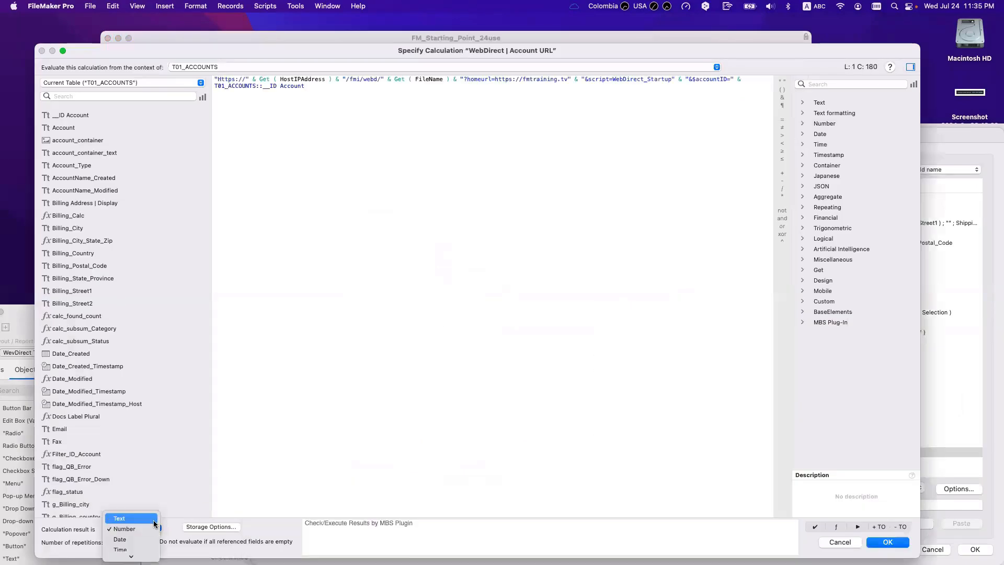
click(154, 521)
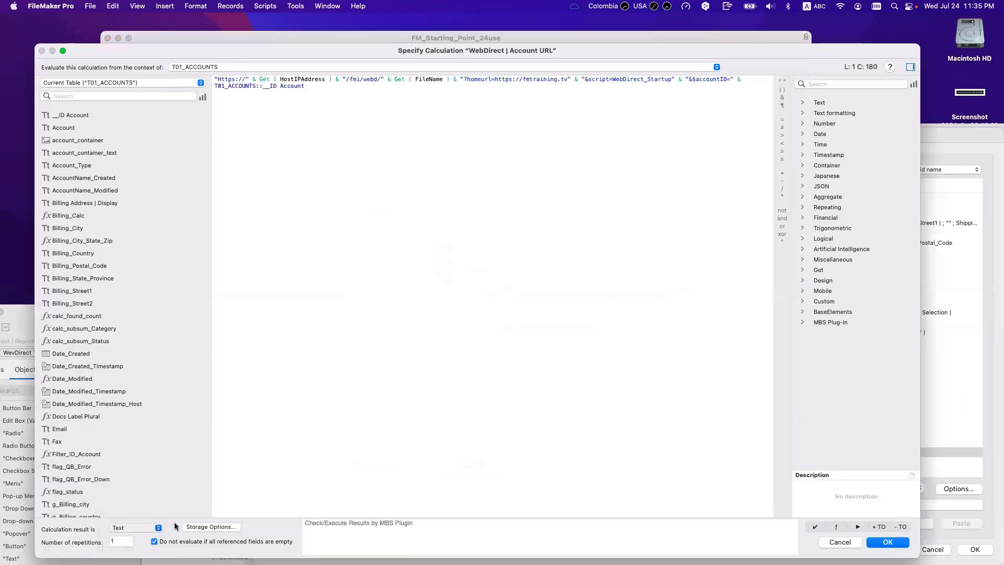
click(874, 541)
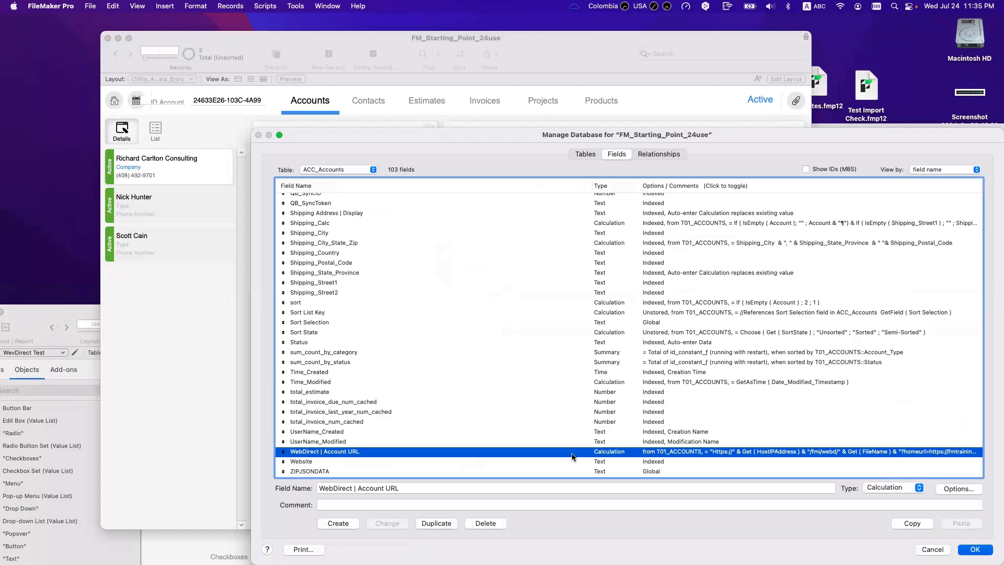
key(Return)
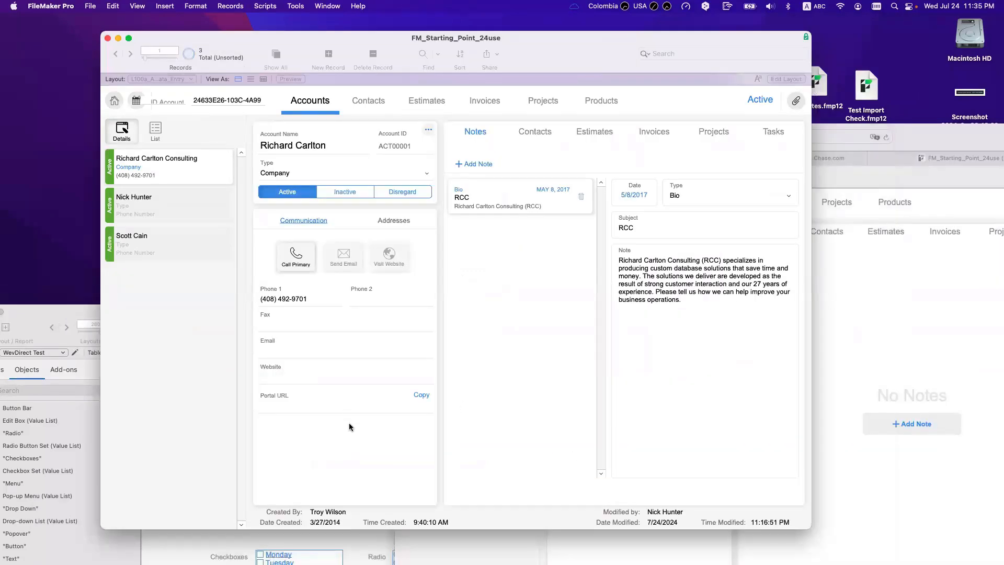
Step: Check that Portal URL now shows the full link, then switch to Layout mode
click(288, 407)
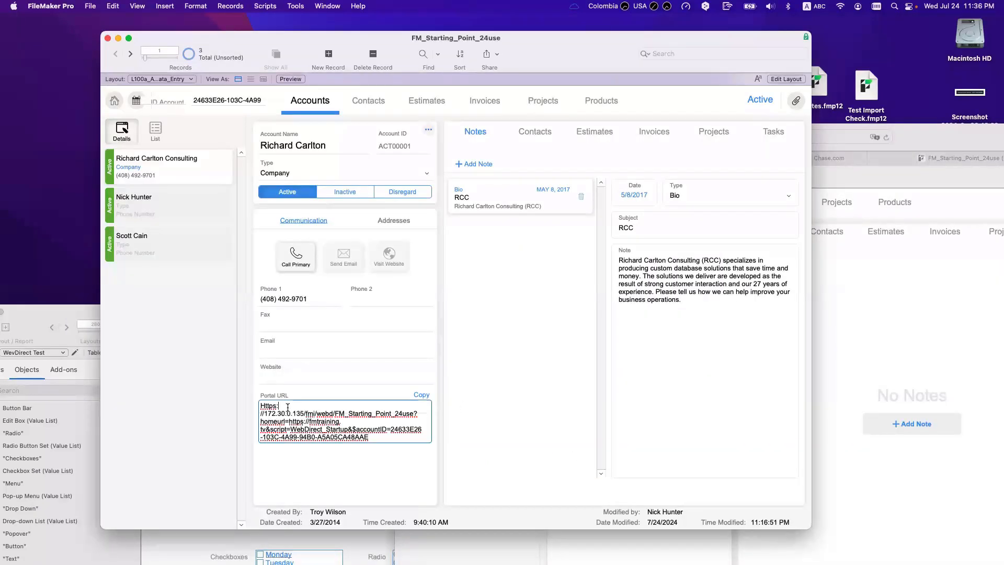
click(324, 450)
key(super+l)
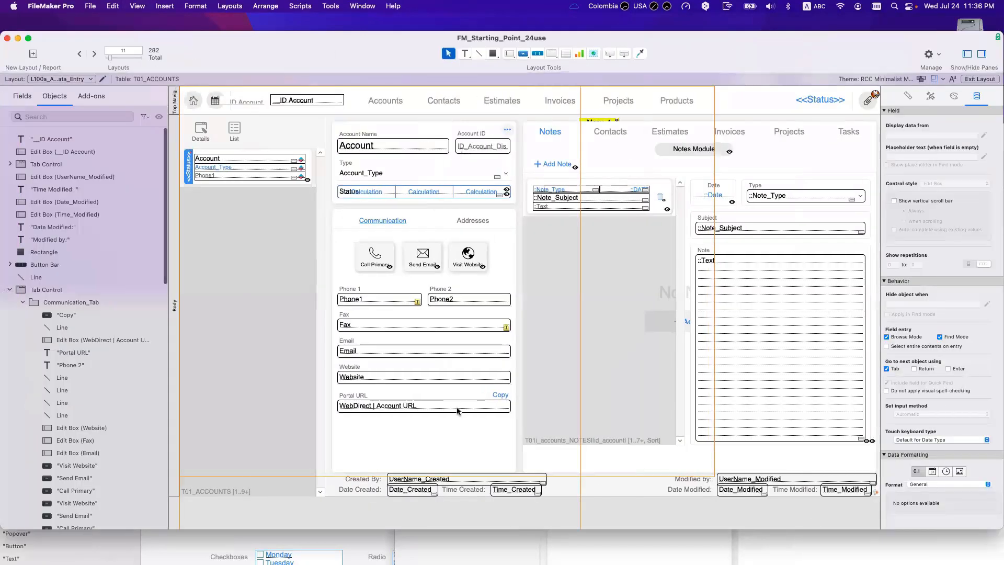
Step: Stretch the Portal URL field down to 92 pt tall and move the divider line below it
click(426, 410)
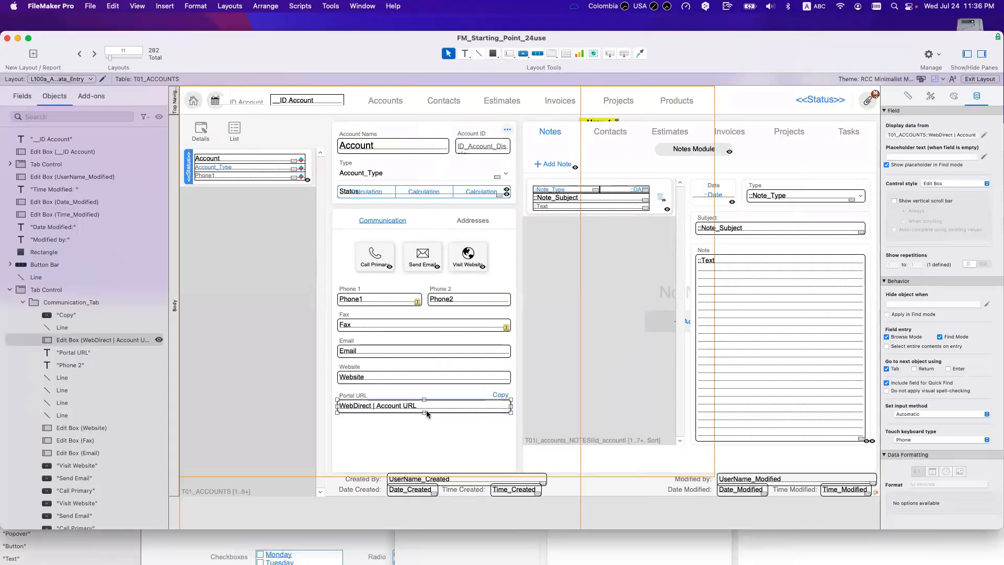
drag(424, 413, 424, 462)
click(432, 448)
click(427, 441)
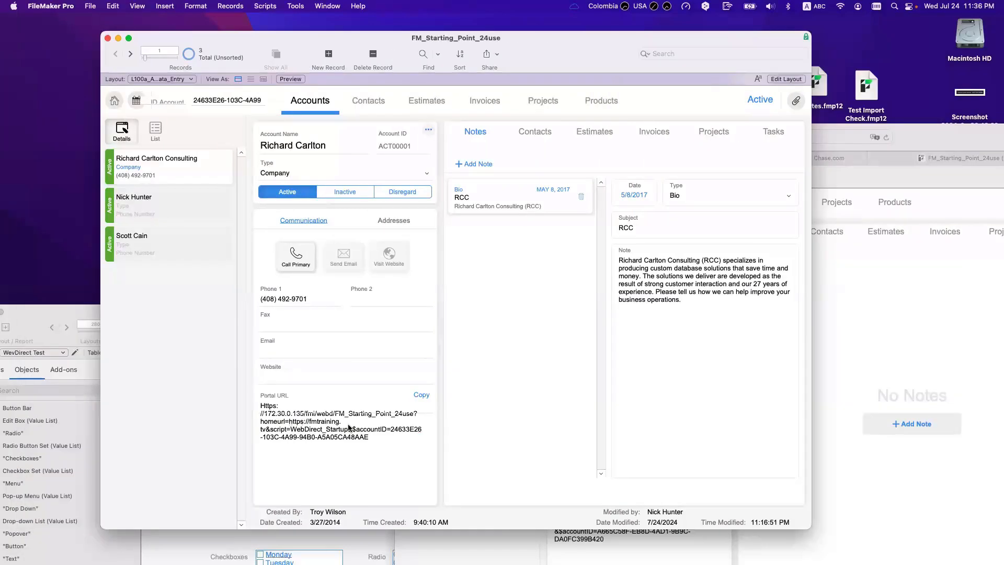
click(352, 427)
key(super+l)
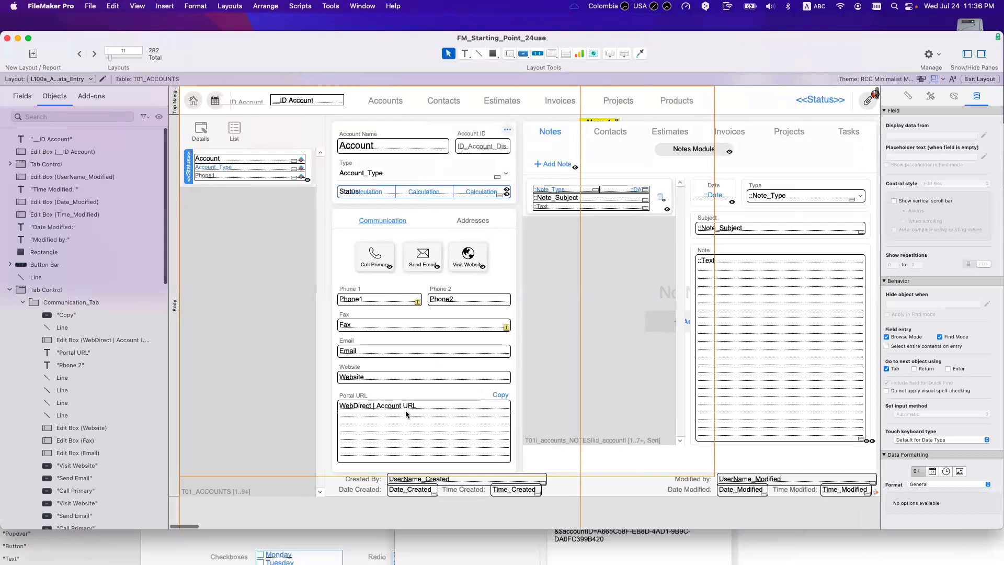
drag(406, 414, 409, 468)
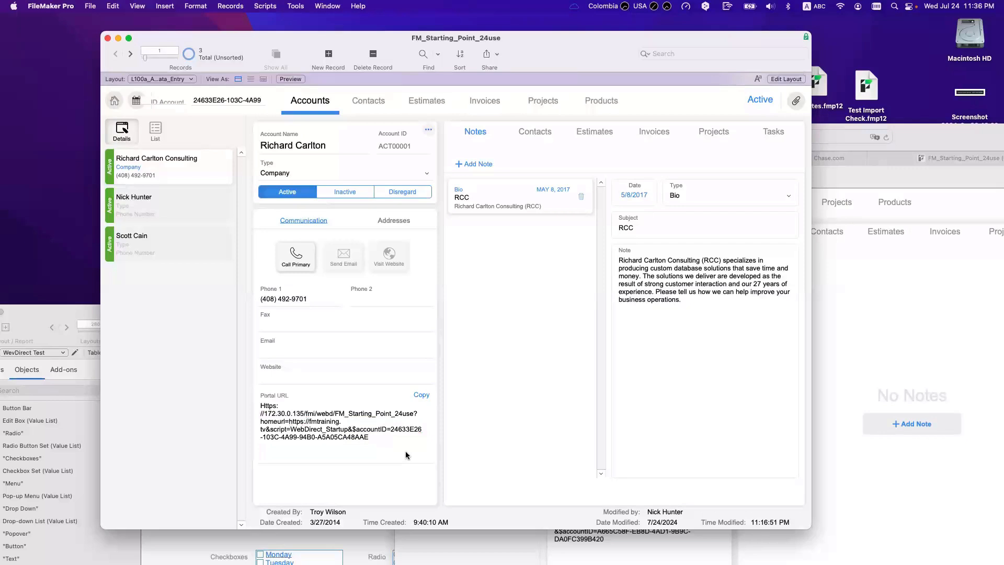
Step: Copy the Portal URL link and load it in Safari's address bar
click(382, 442)
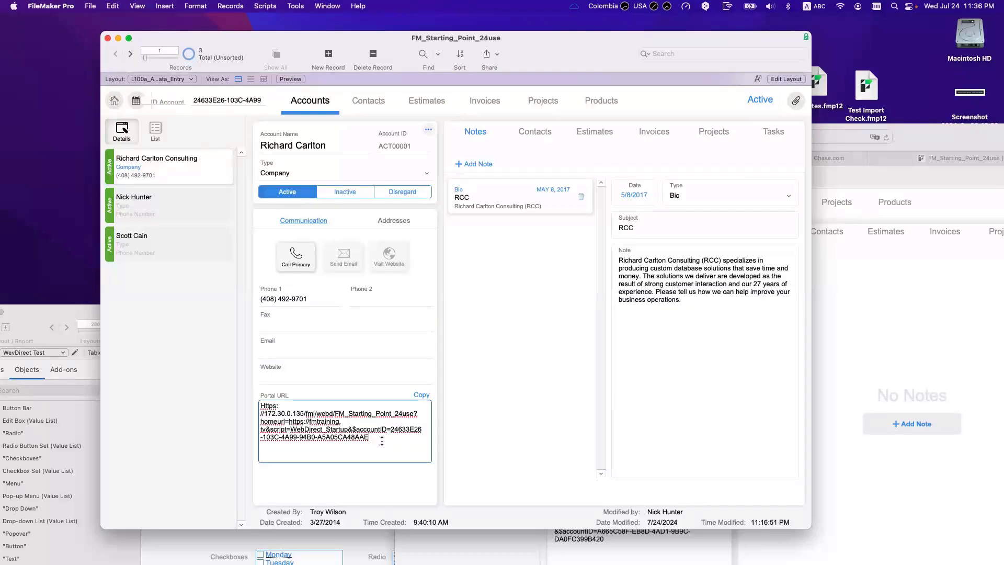
click(419, 395)
key(super+c)
click(847, 314)
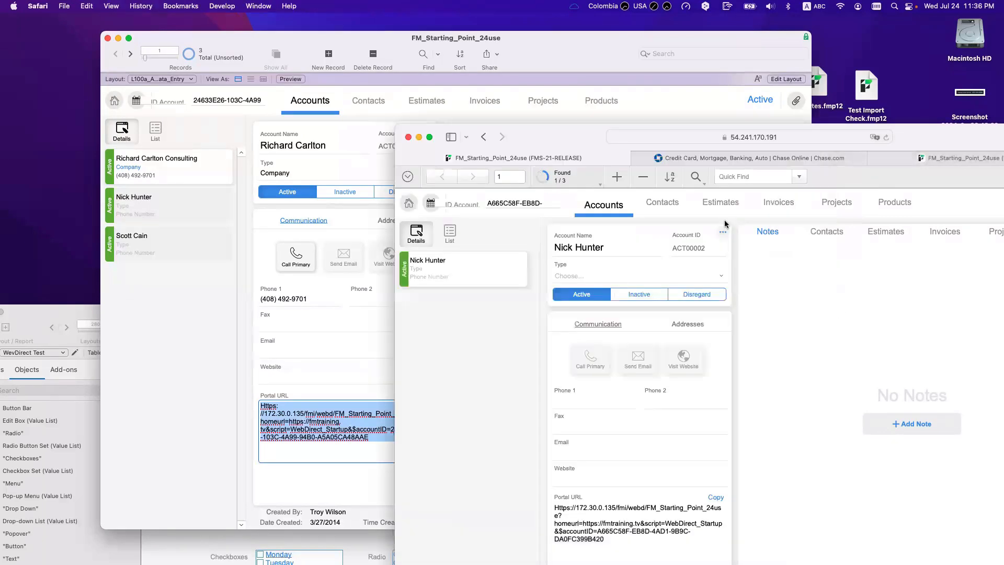
click(678, 137)
key(super+v)
key(Return)
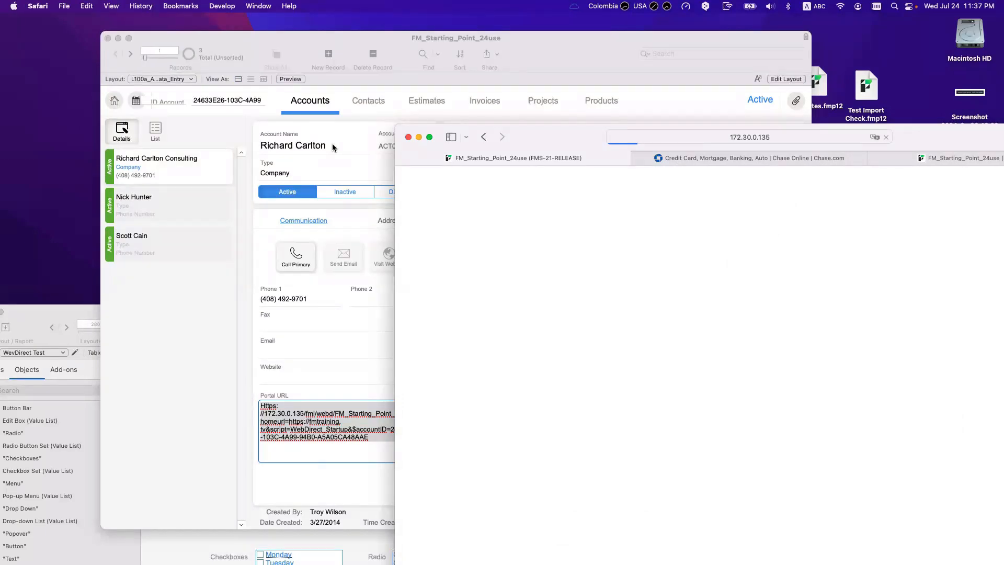
Step: Replace 172.30.0.135 with 54.241.170.191 in the address and reload the WebDirect page
click(702, 137)
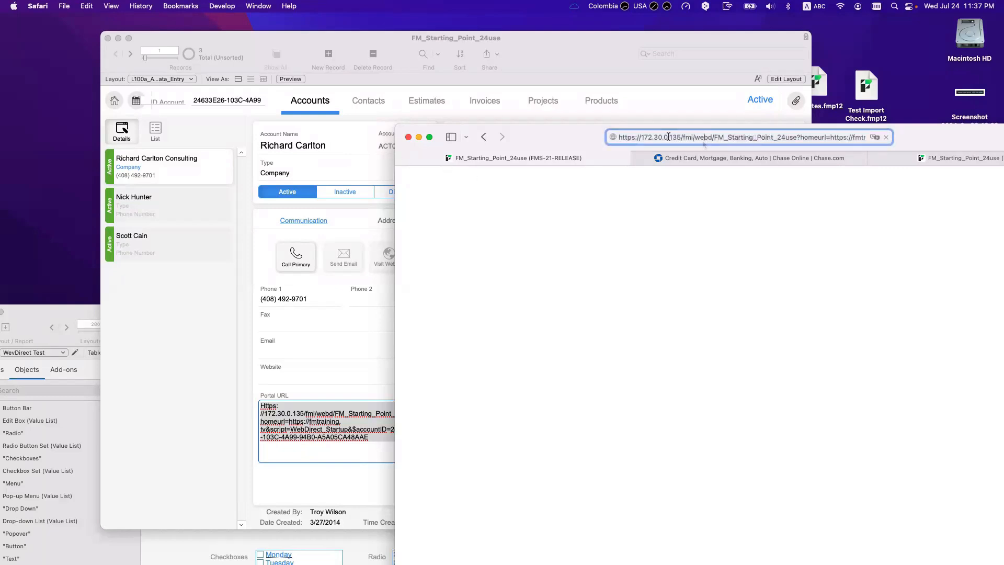
drag(680, 137, 639, 137)
text(54.241.170.191)
key(Return)
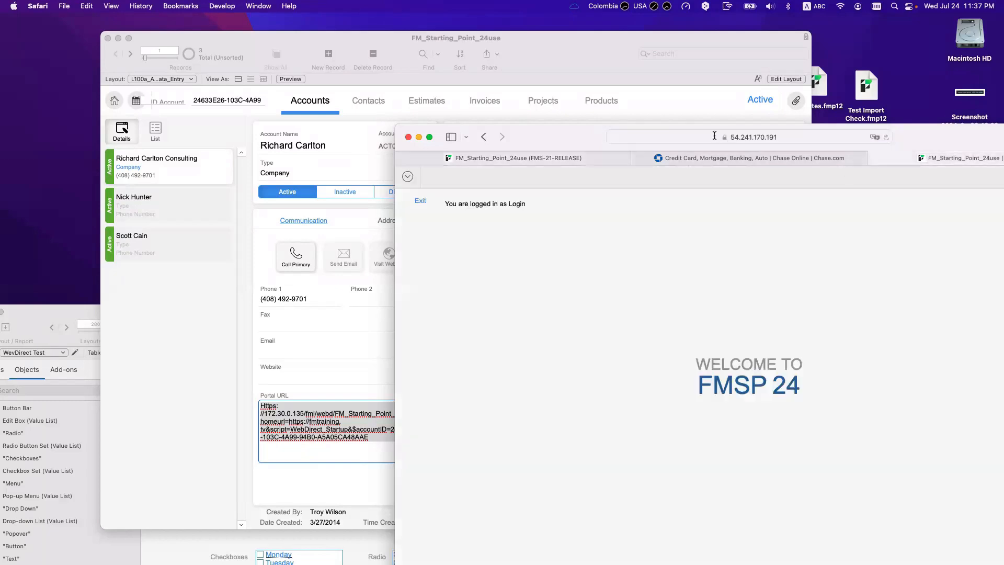
click(248, 298)
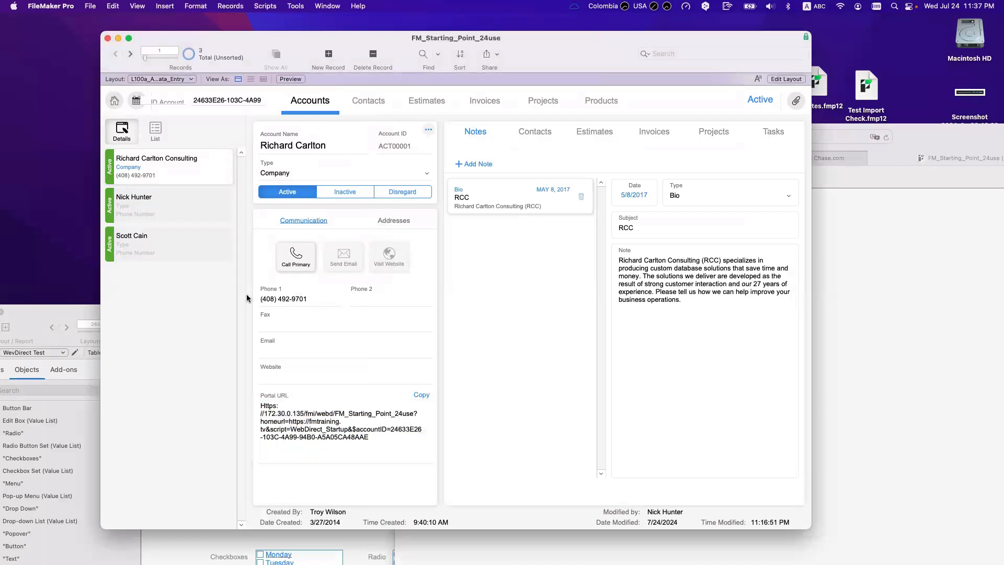
Step: Inspect the watched URL expression's result in the Data Viewer
click(327, 414)
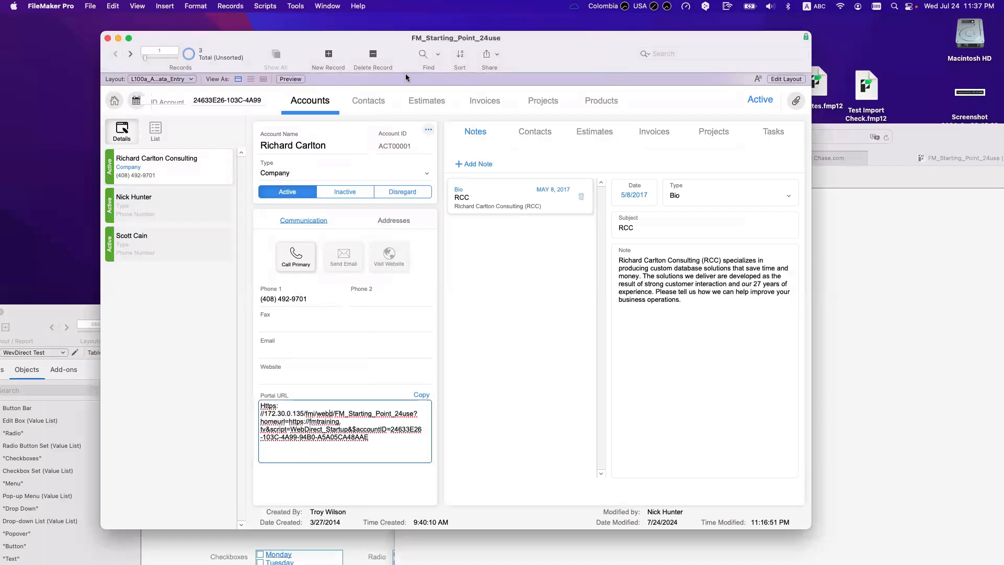
click(294, 6)
click(293, 42)
double_click(669, 221)
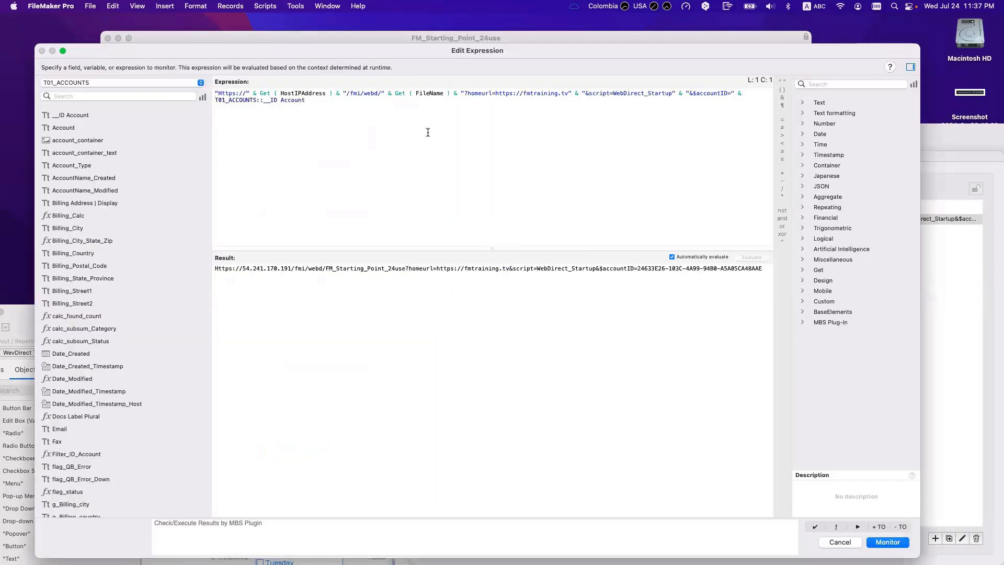
key(Escape)
key(Escape)
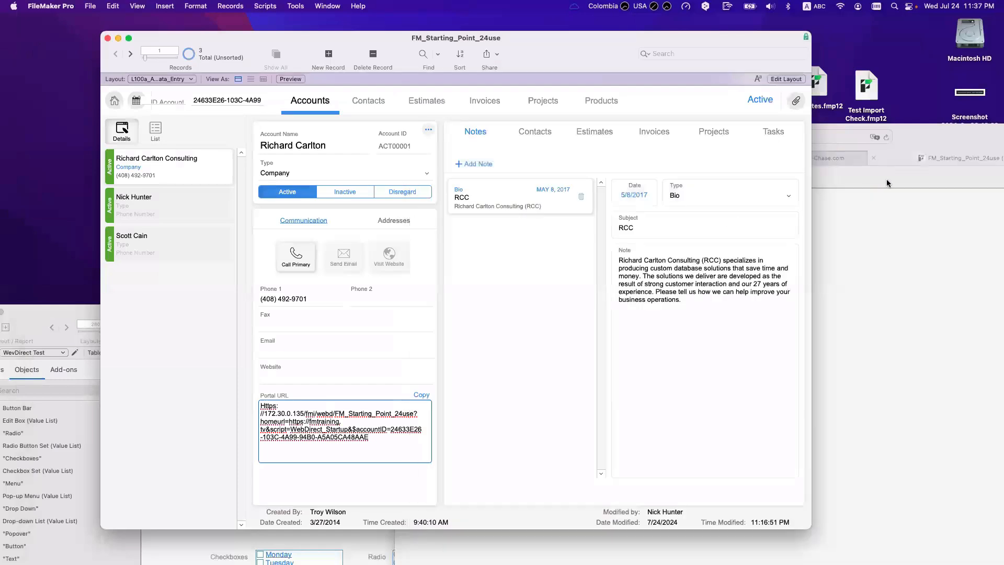
Step: In Safari, go back and copy the stream.atrcc.com host name from the address bar
click(887, 182)
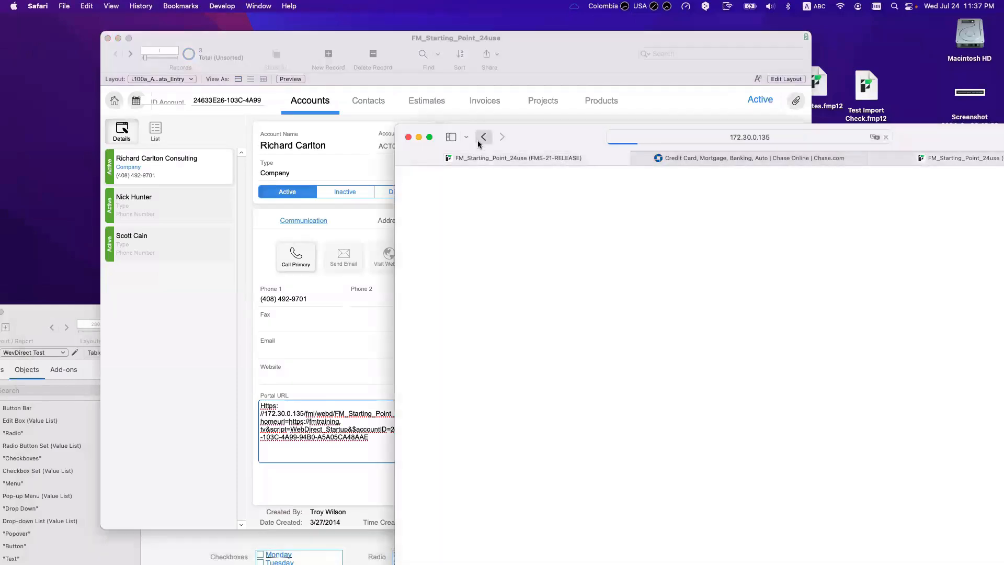
click(480, 139)
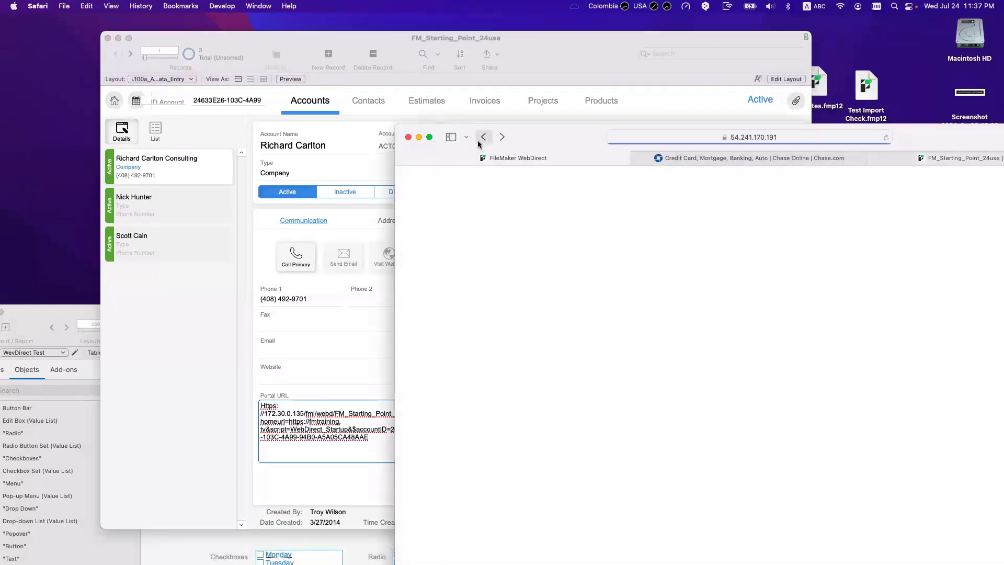
click(657, 137)
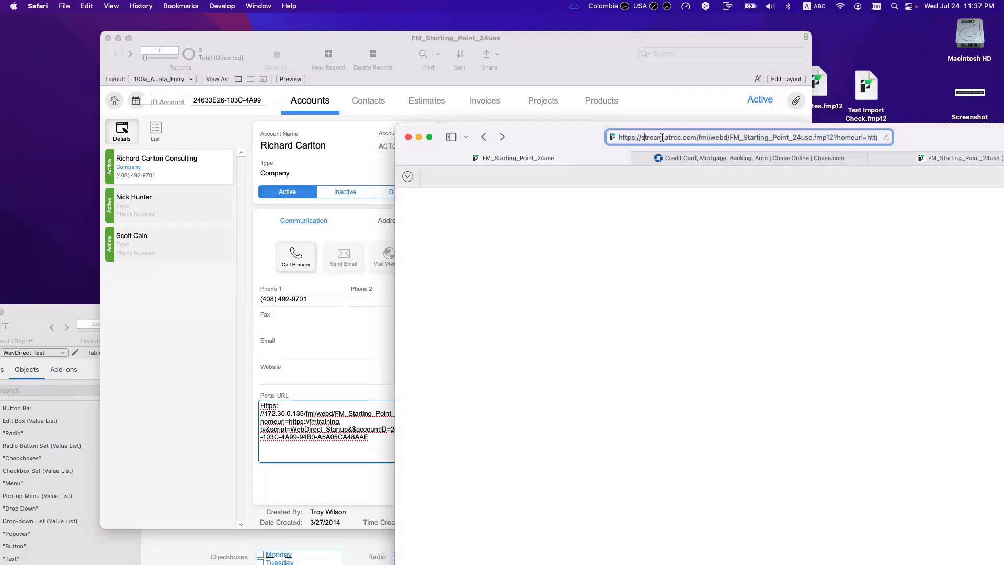
drag(642, 138, 694, 137)
key(super+c)
Step: Reopen Manage Database on the ACC_Accounts field list
click(244, 255)
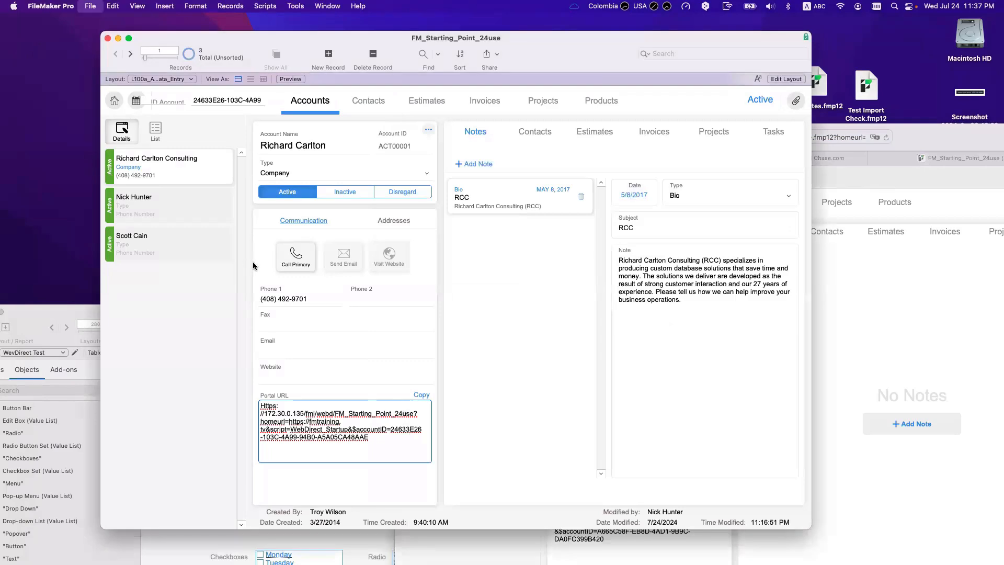
key(super+shift+d)
scroll(382, 436, down, 2)
Step: Replace Get ( HostIPAddress ) with "stream.atrcc.com" in the WebDirect | Account URL formula and save
click(385, 458)
click(386, 456)
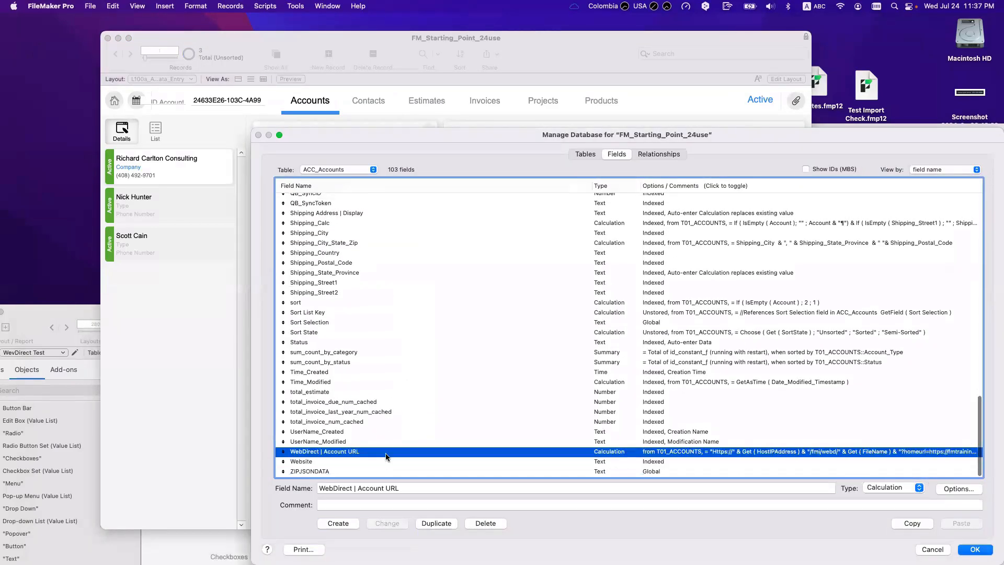
double_click(406, 451)
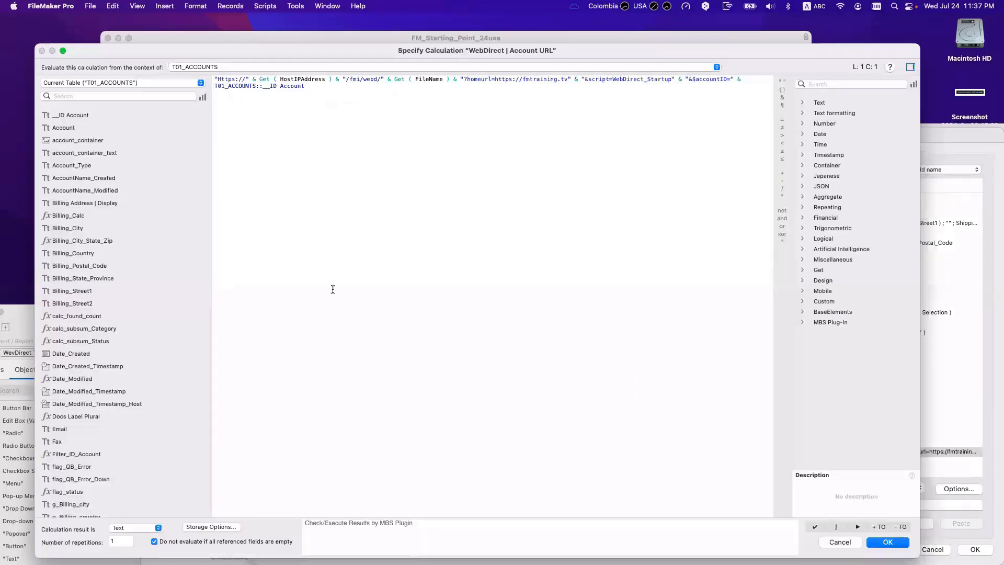
double_click(264, 79)
drag(294, 80, 334, 79)
text(")
key(super+v)
text(")
key(KP_Enter)
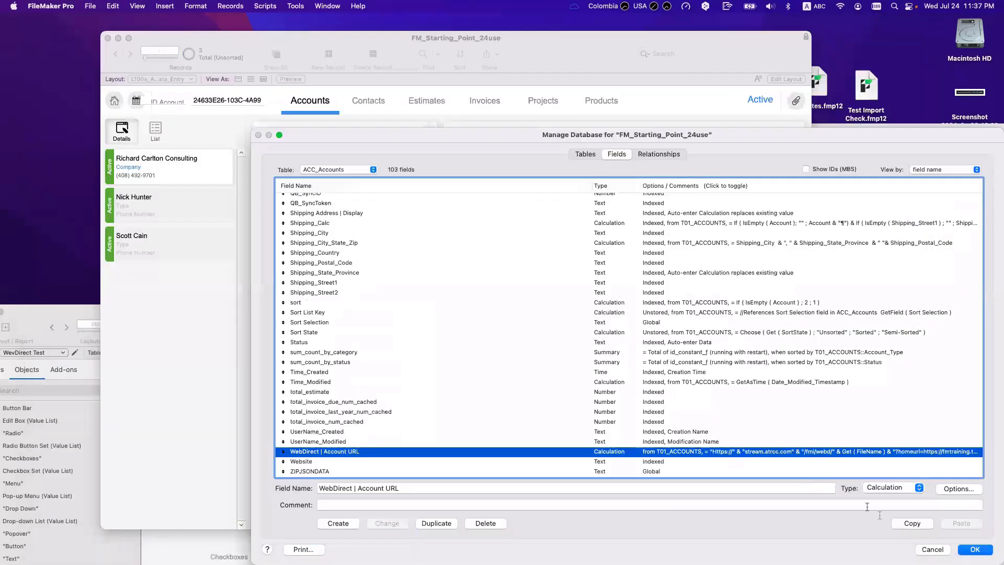
click(980, 550)
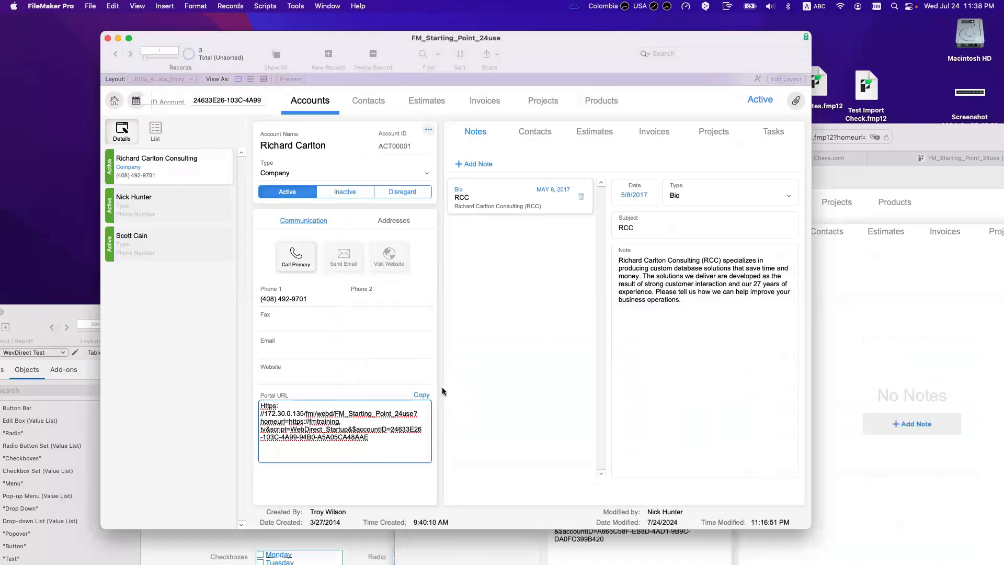
Step: Load the copied stream.atrcc.com Portal URL in Safari and allow downloads from the site
click(422, 395)
click(422, 395)
click(868, 334)
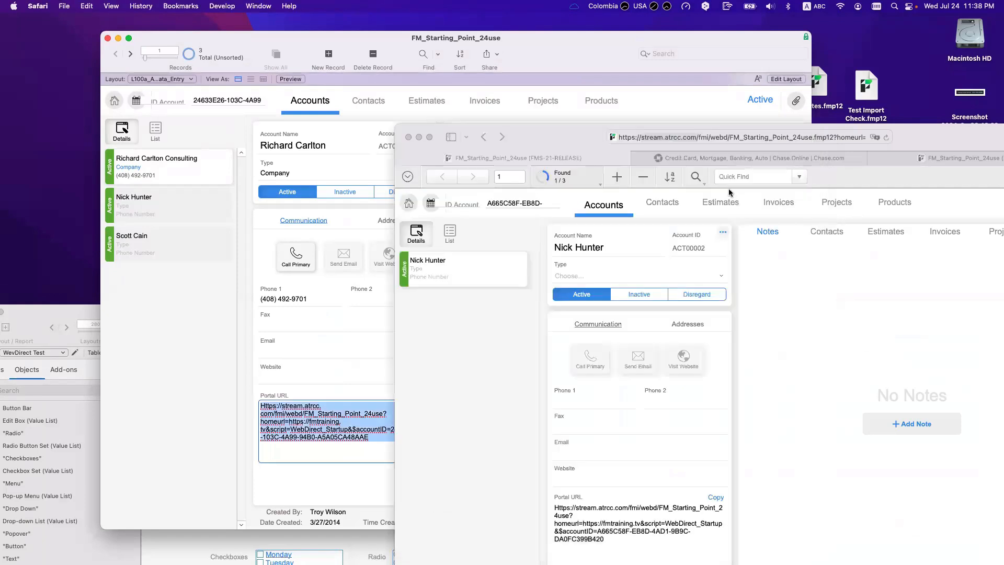
click(665, 138)
key(cmd+v)
key(Return)
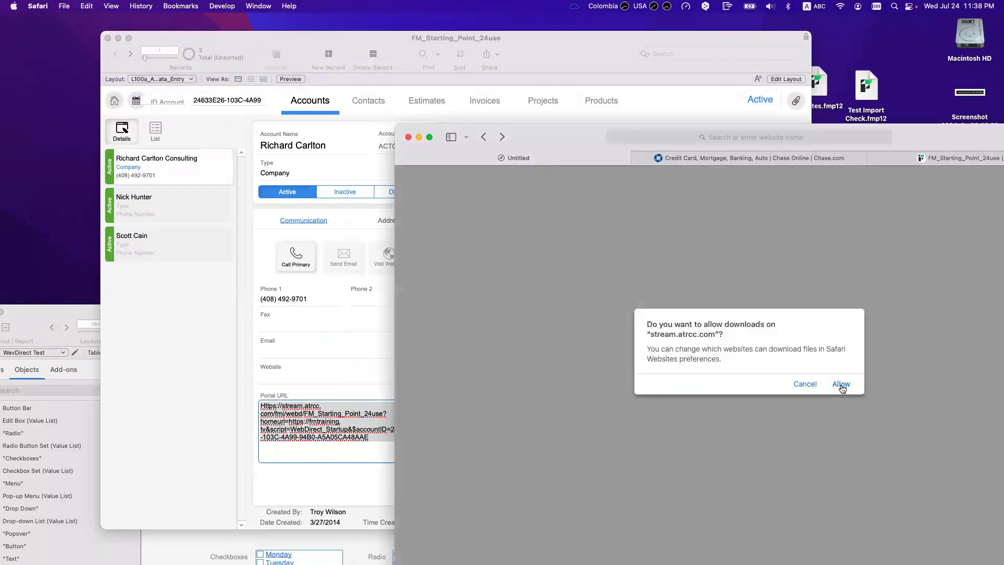
click(841, 386)
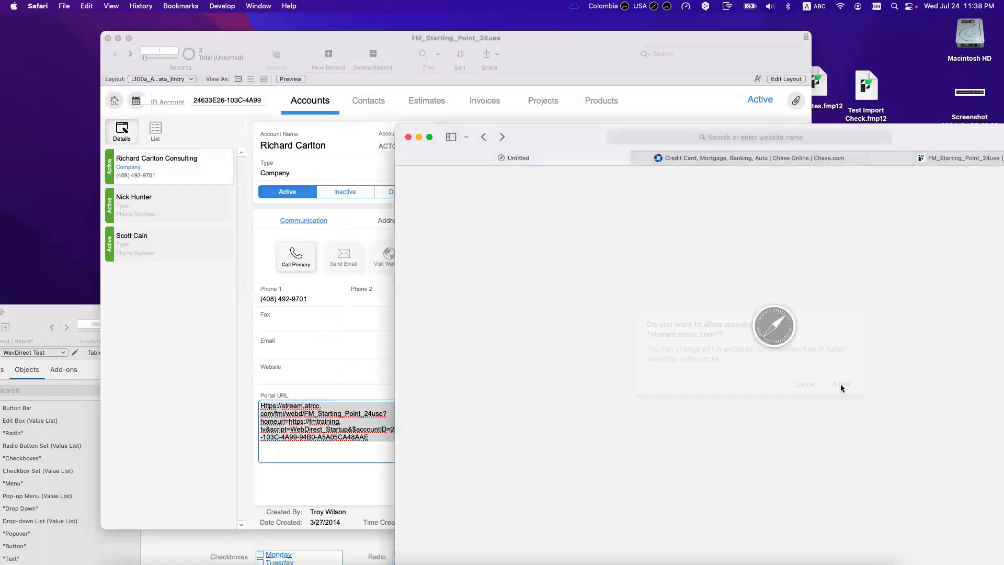
Step: Copy the Portal URL again and paste it into Safari, then discard it
click(673, 132)
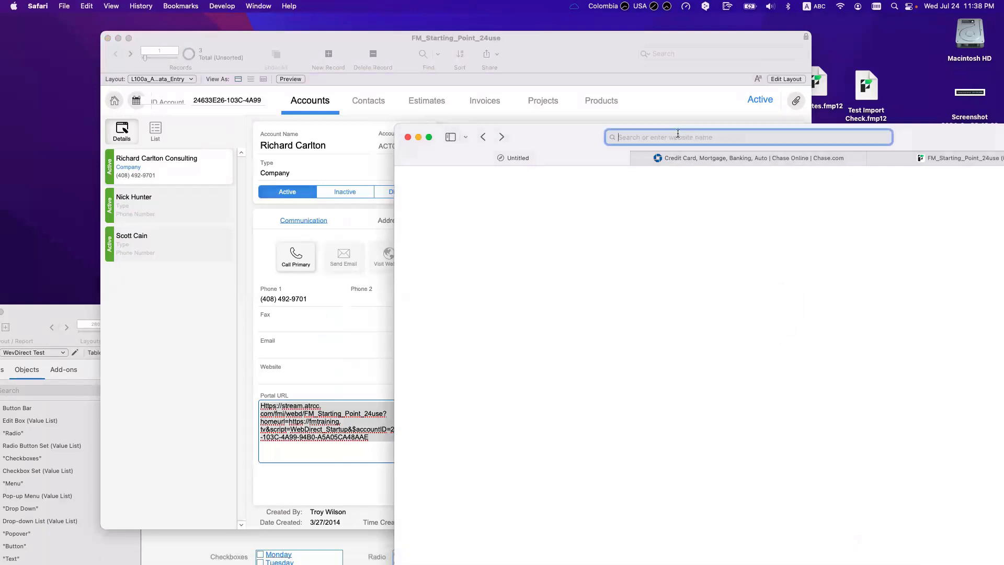
click(330, 428)
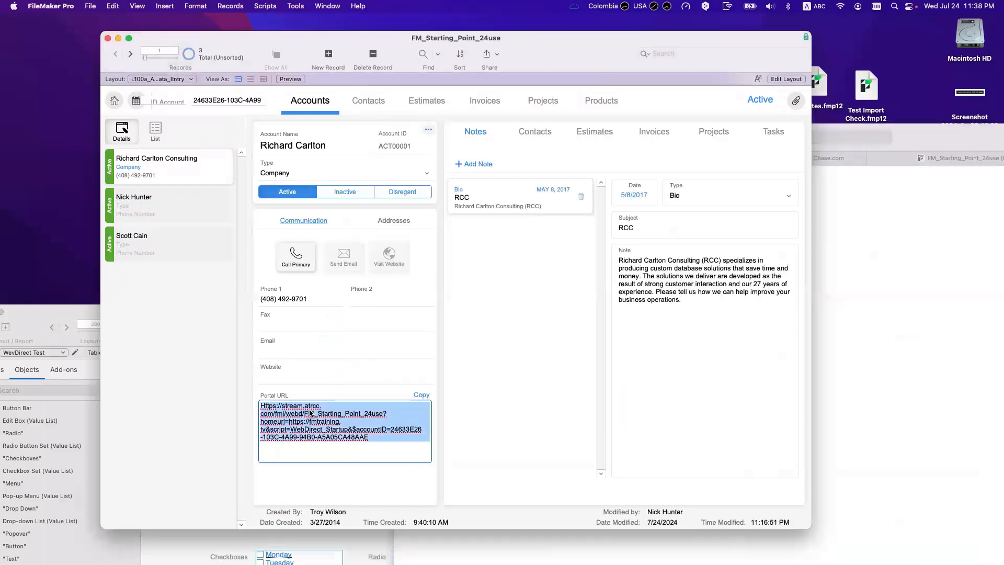
click(288, 413)
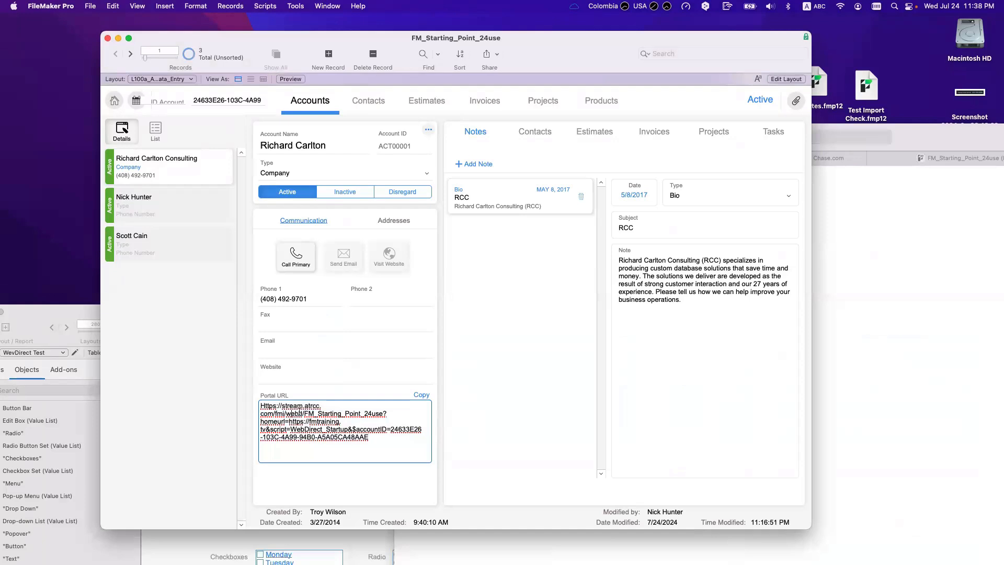
click(417, 396)
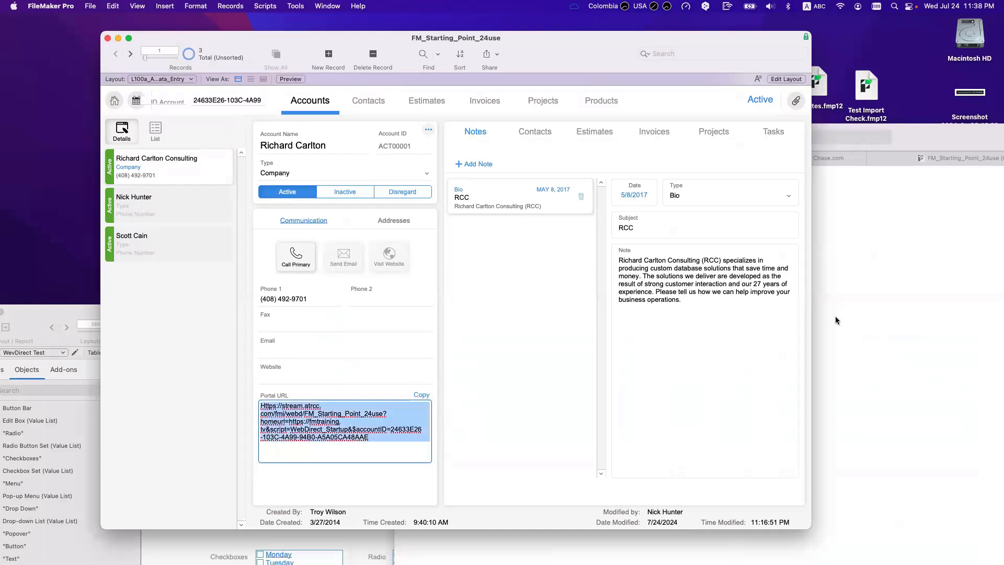
click(836, 316)
click(692, 138)
key(super+v)
key(Escape)
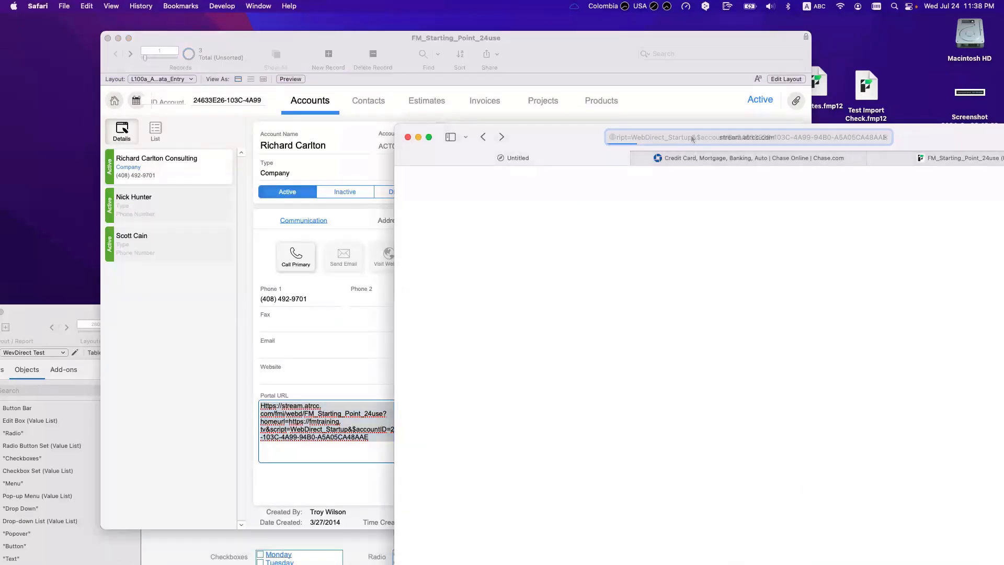
Step: Move Safari aside and select the entire Portal URL text in the record
drag(554, 137, 577, 218)
click(338, 382)
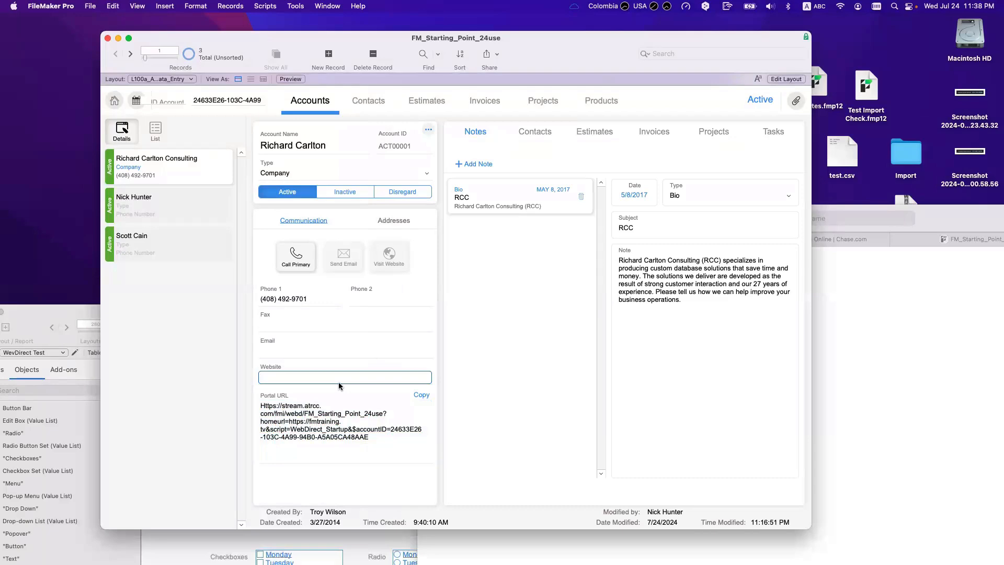
key(Tab)
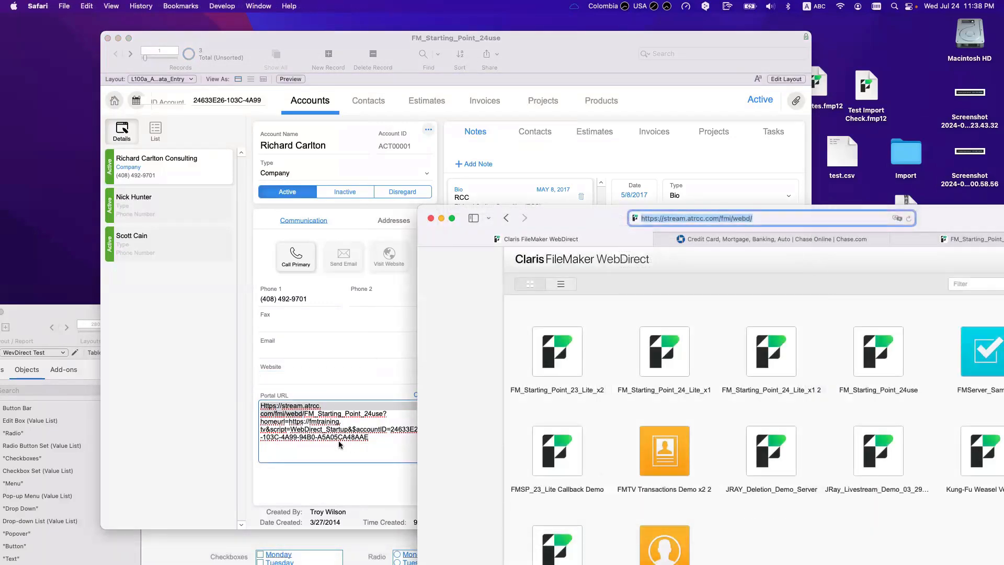
click(341, 438)
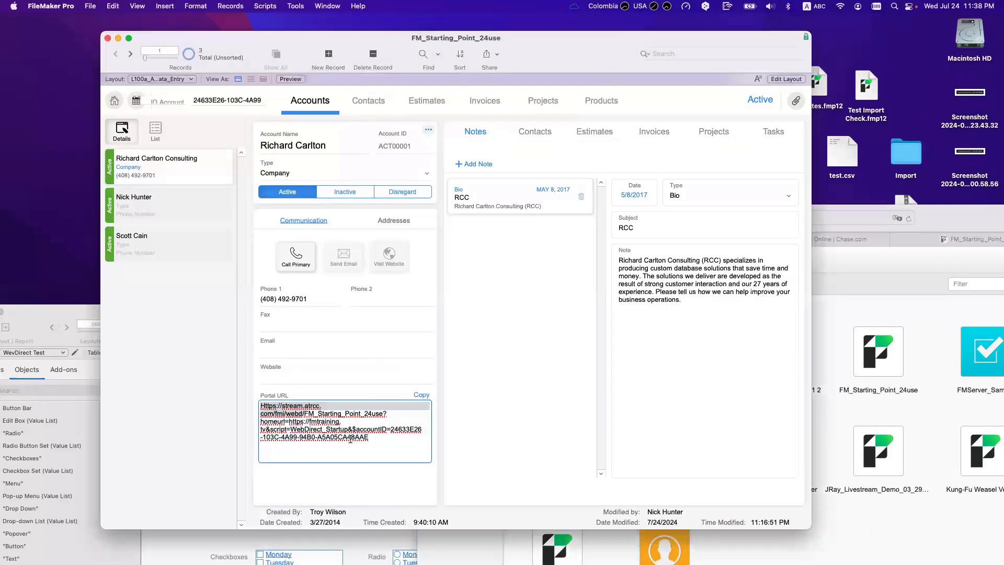
click(360, 438)
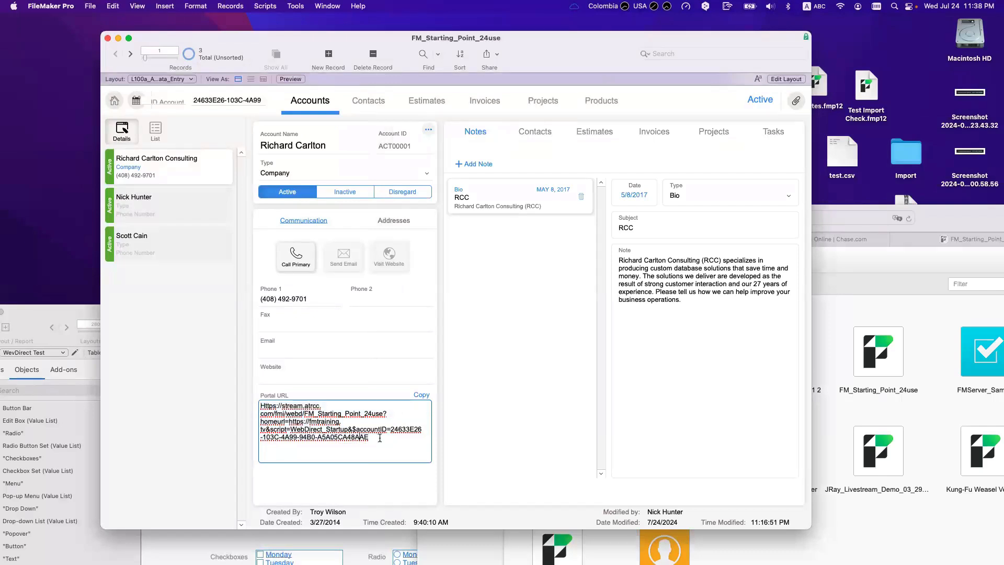
drag(347, 437, 339, 436)
click(337, 426)
drag(261, 406, 369, 437)
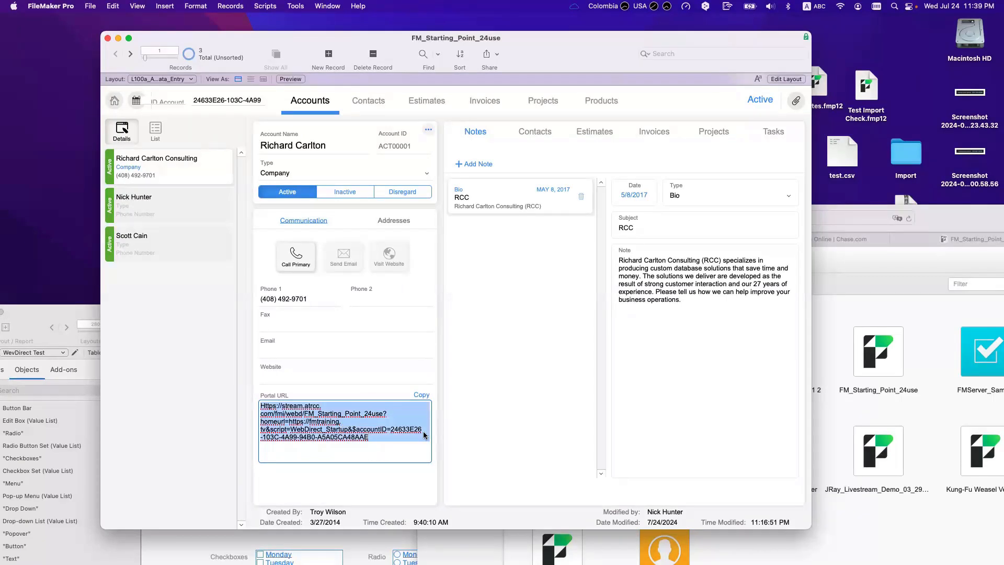
Step: Open a new blank Safari tab and place the cursor inside the Portal URL
click(838, 320)
key(super+t)
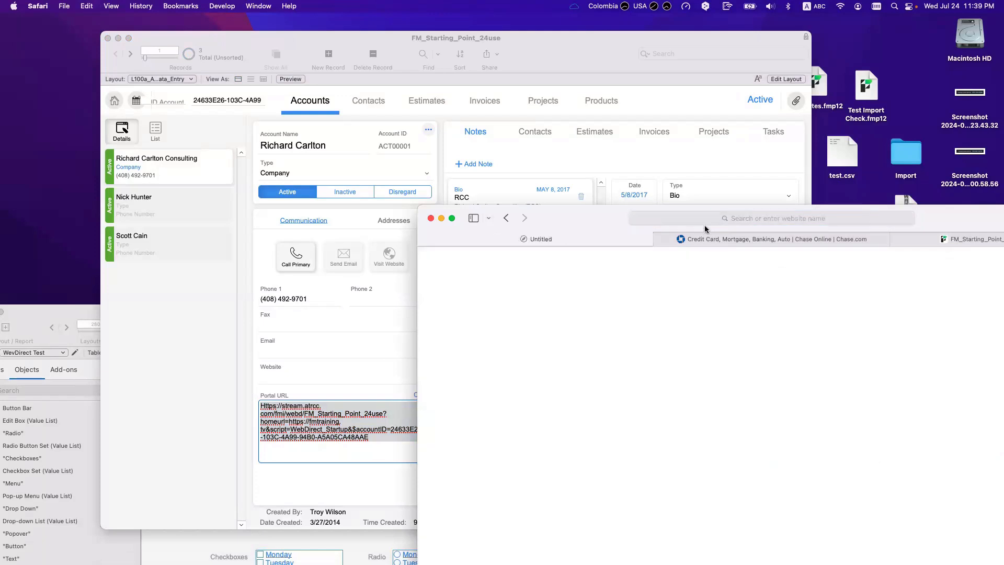
click(365, 388)
click(370, 437)
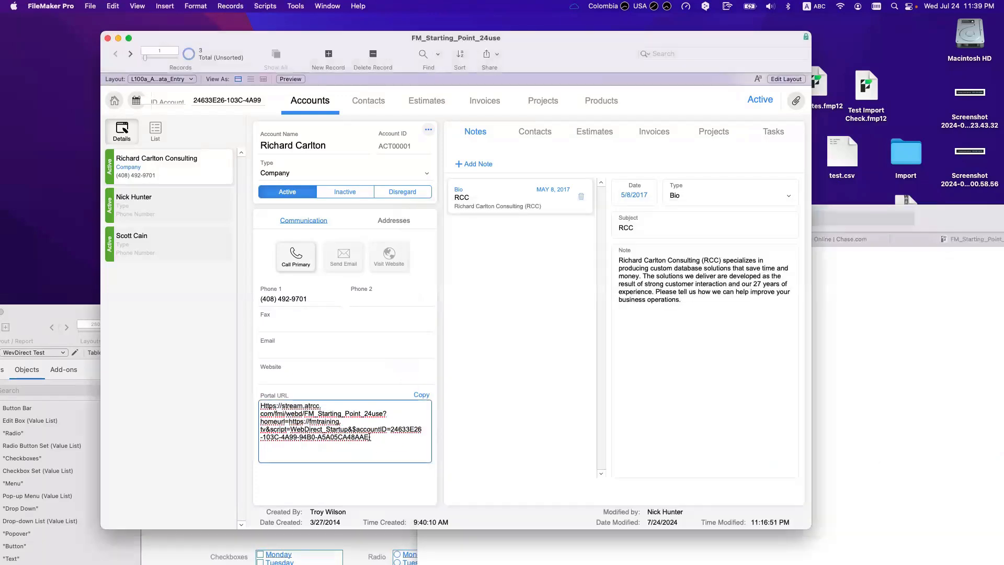
key(Up)
key(Up)
Step: Copy the watched Portal URL expression's result URL from the Data Viewer
click(295, 6)
click(420, 173)
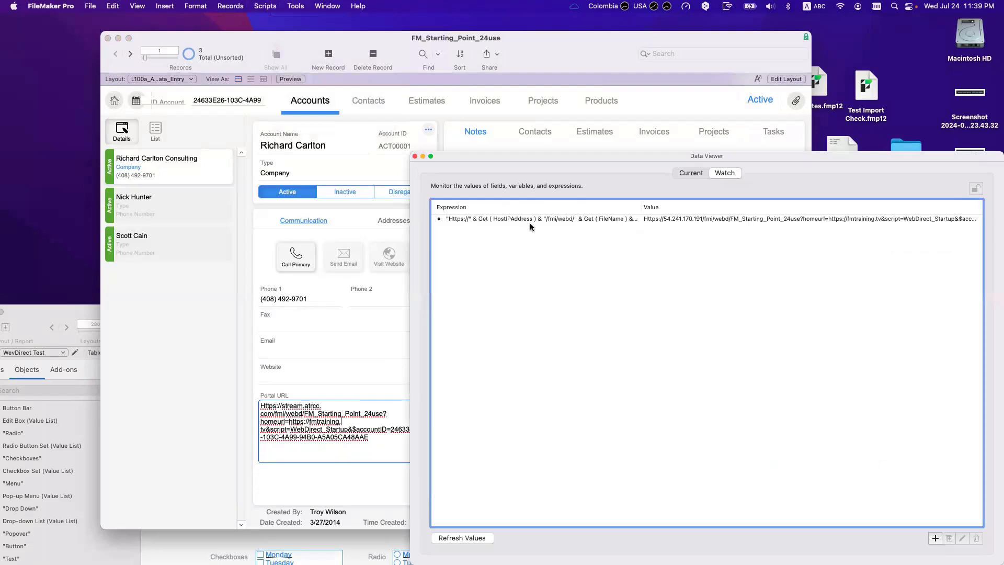
double_click(534, 217)
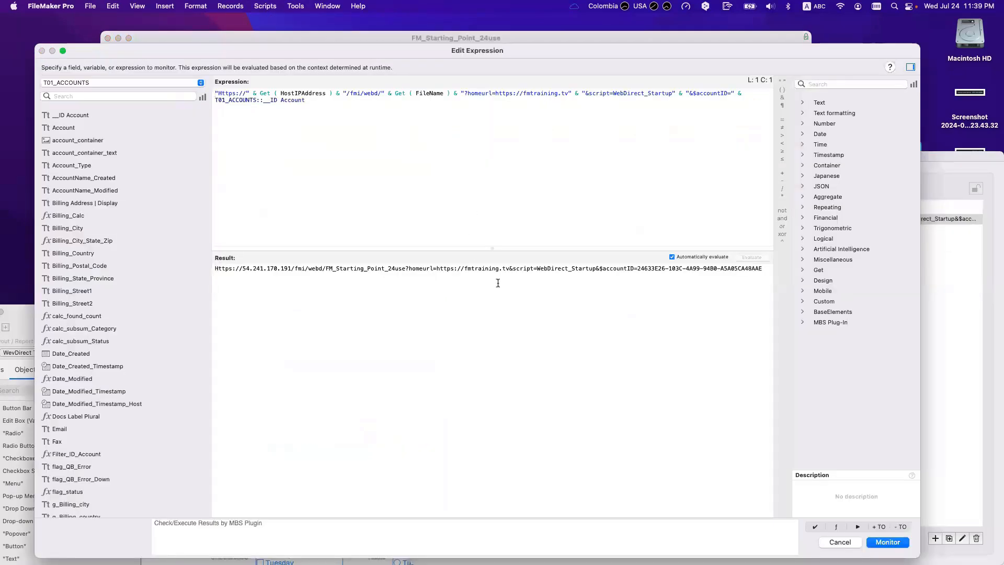
triple_click(442, 284)
key(Return)
Step: Load the 54.241.170.191 WebDirect address in Safari, then return to the account record
key(super+Tab)
click(779, 218)
key(Return)
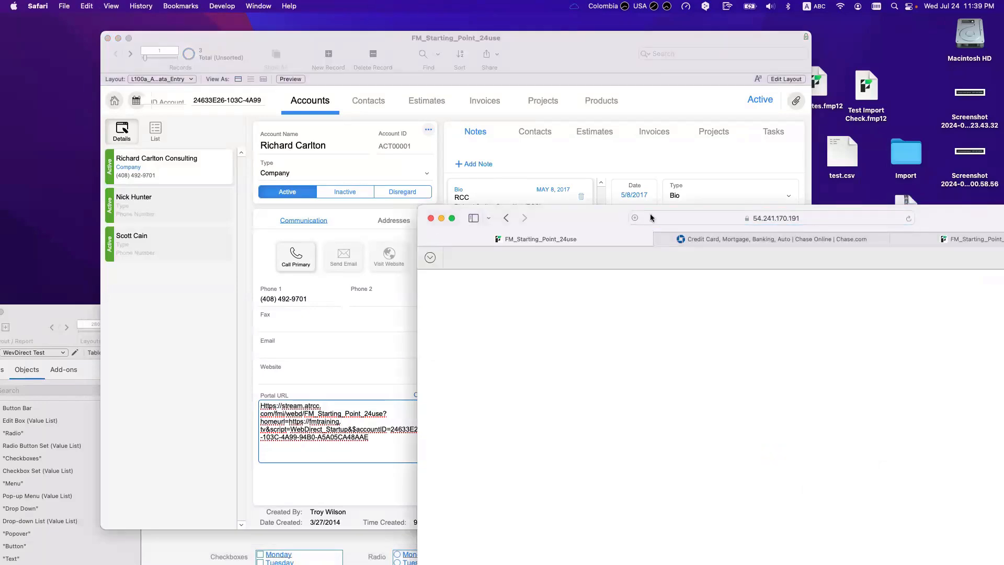
drag(589, 225, 589, 184)
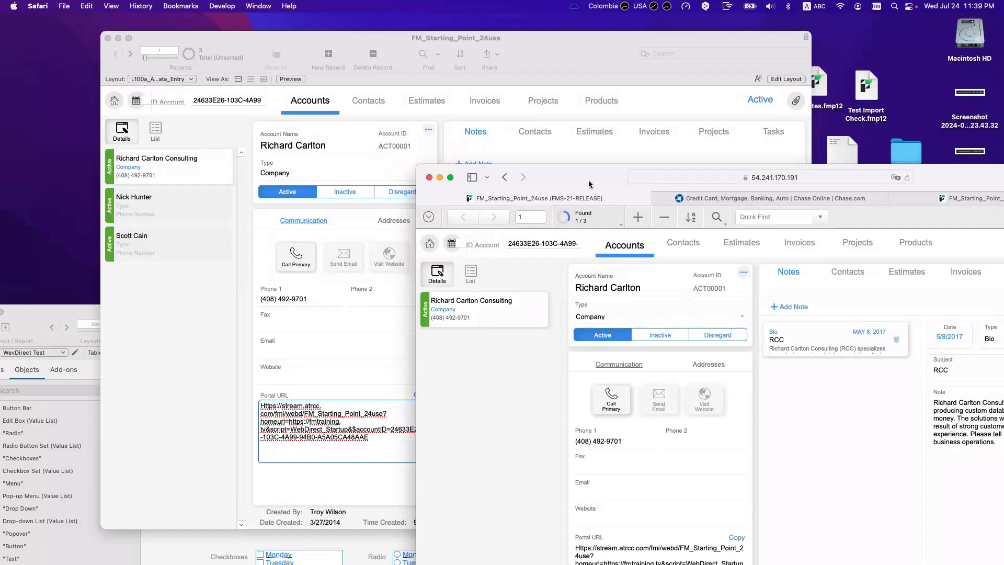
click(245, 401)
click(244, 402)
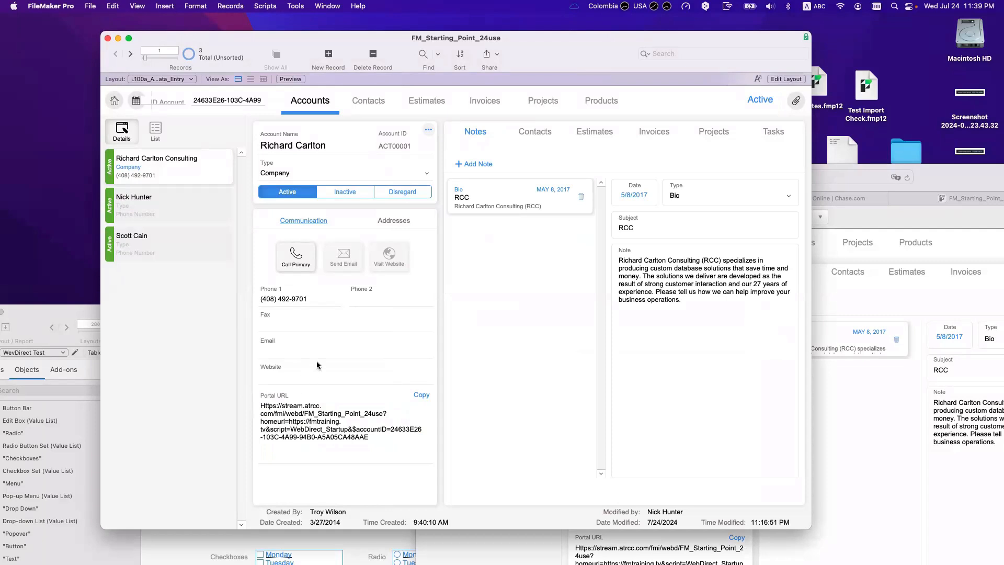
click(845, 277)
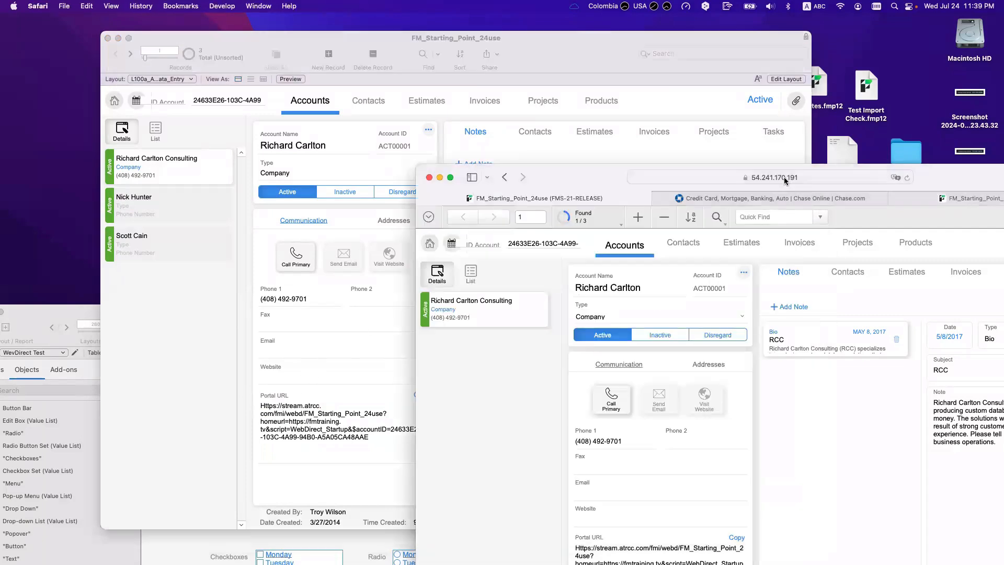
click(727, 181)
drag(728, 191, 645, 189)
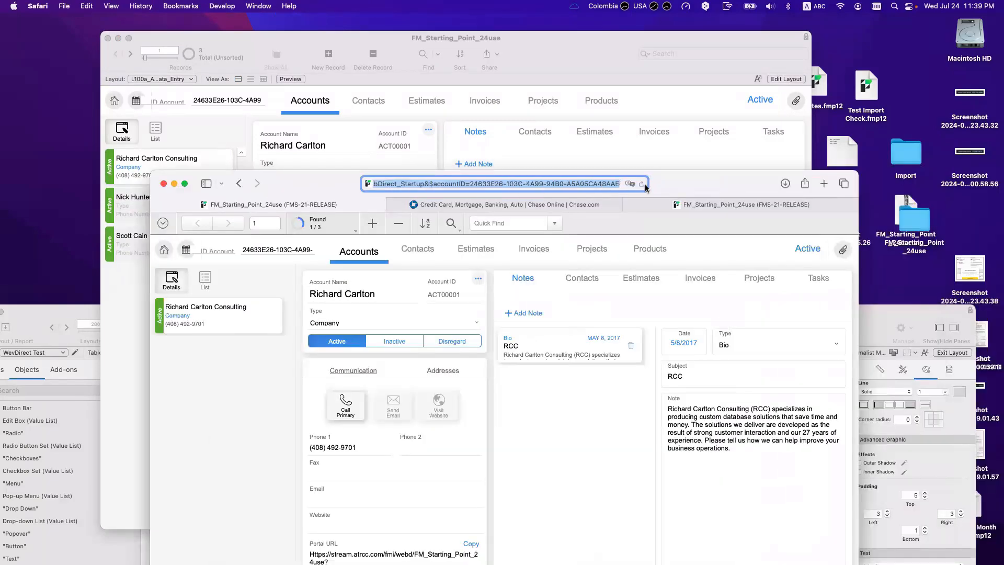
click(533, 184)
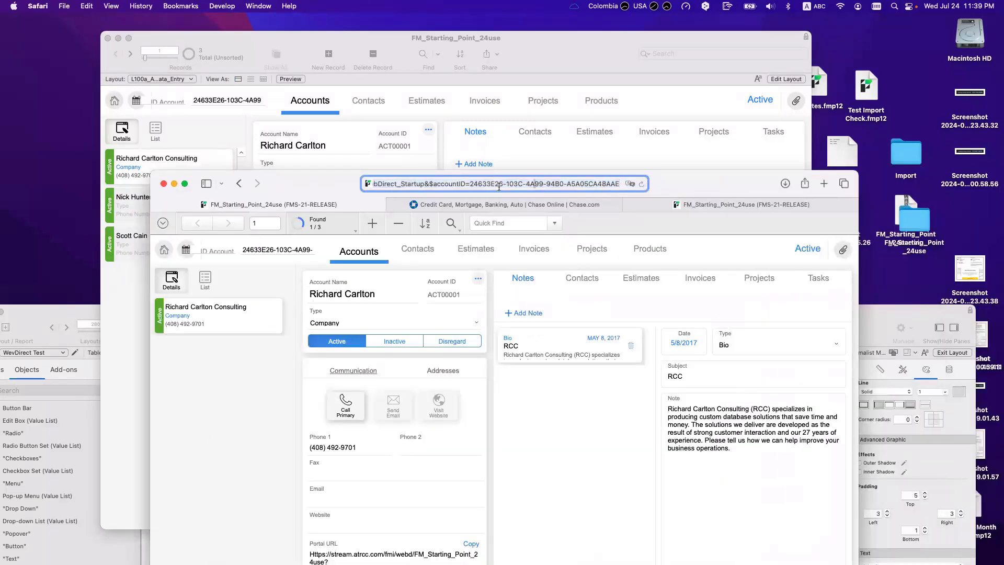
drag(429, 184, 464, 184)
triple_click(464, 184)
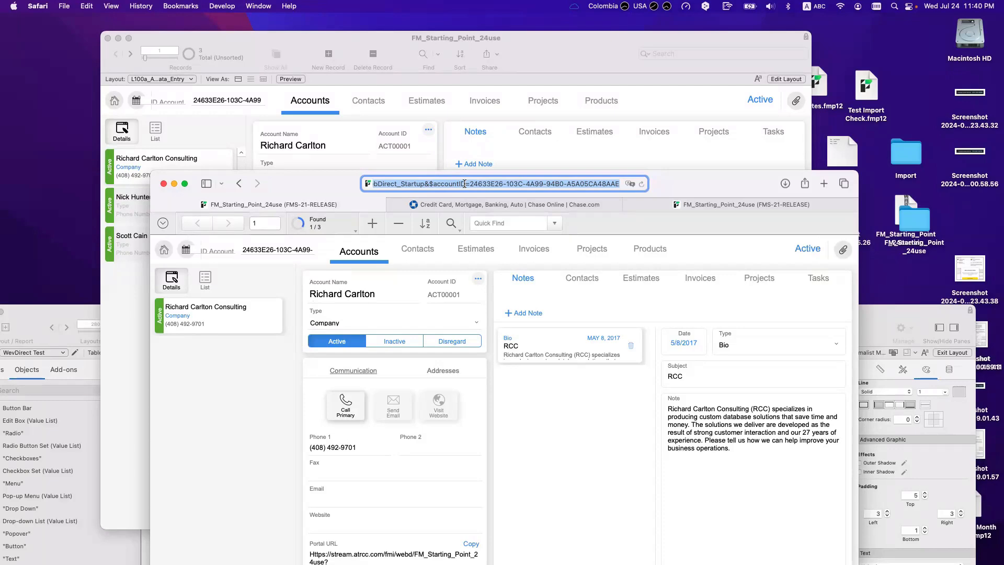
click(465, 183)
drag(346, 200, 250, 144)
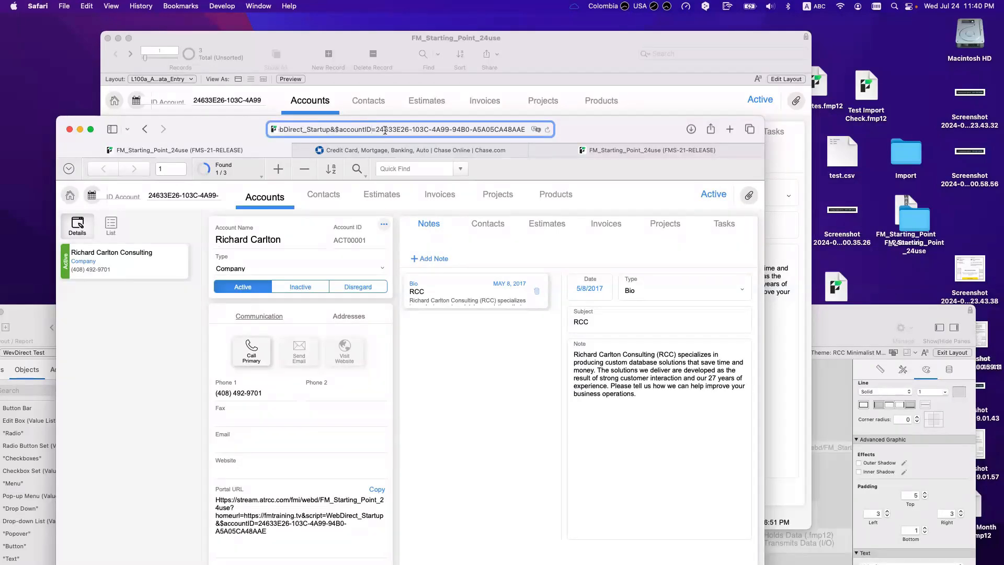
drag(375, 128, 540, 129)
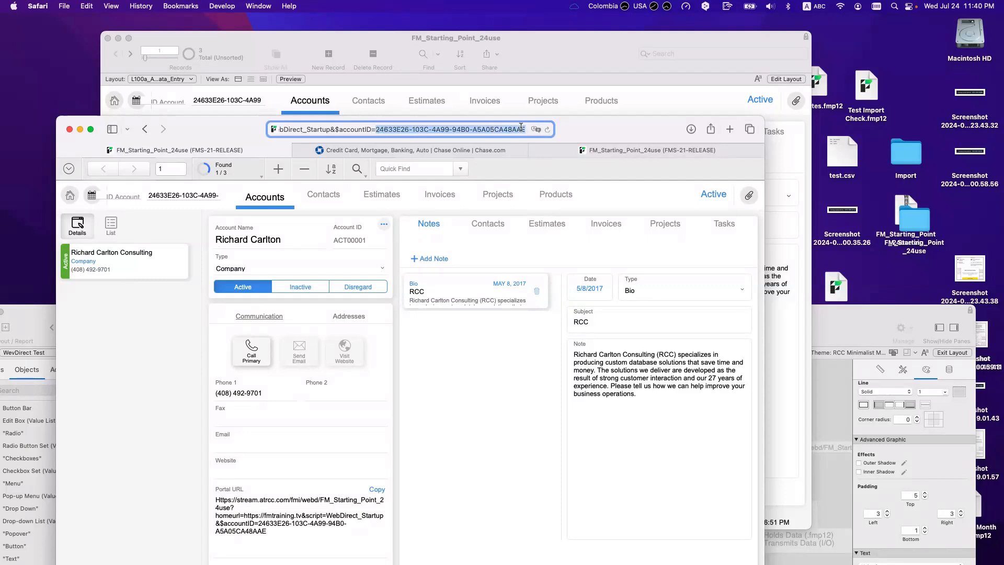
click(376, 129)
drag(376, 129, 583, 133)
click(376, 130)
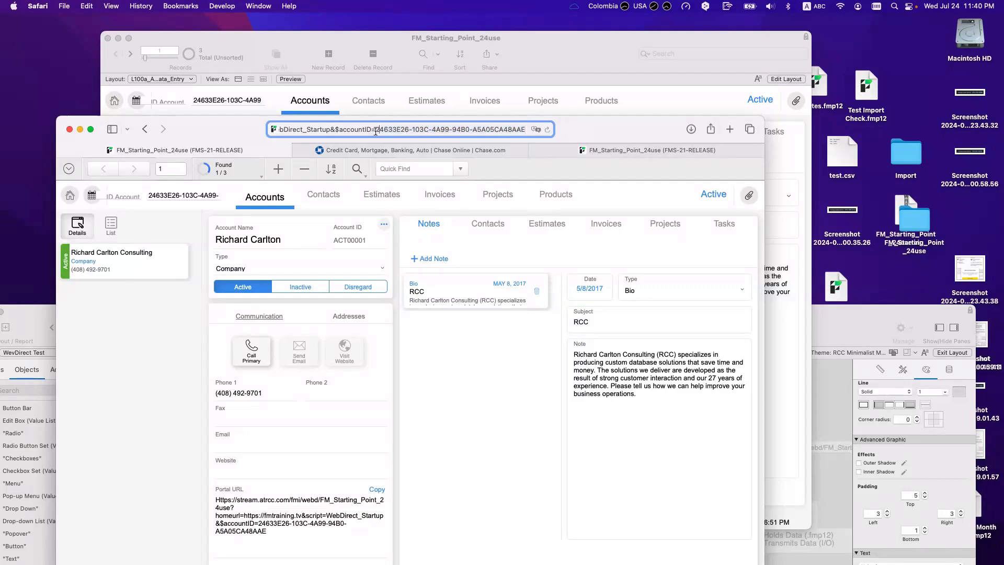
drag(378, 134, 382, 142)
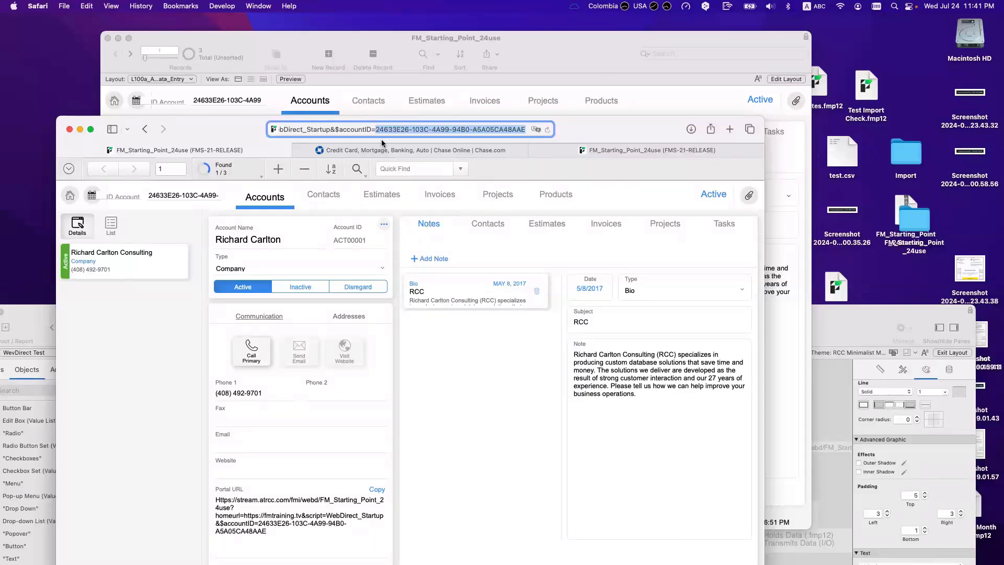
drag(382, 143, 753, 215)
Step: Open Manage Database and name a new field 'WebDirect | URL Expiration Date'
click(225, 288)
key(super+shift+d)
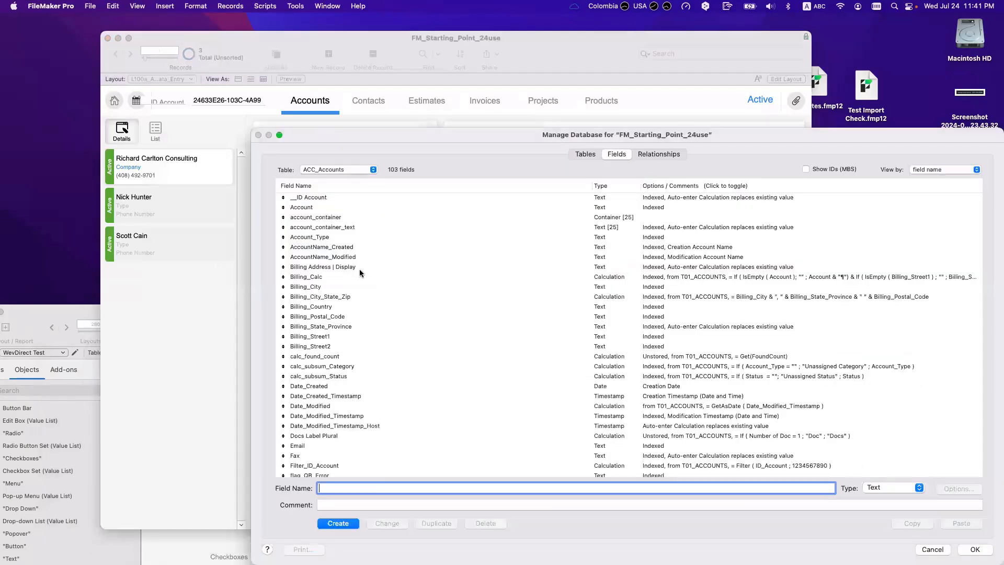
text(WebDirect | Expiration Date)
click(359, 488)
text(URL)
Step: Set the field's type to Date, create it, and save the database definitions
click(905, 487)
click(904, 510)
key(Return)
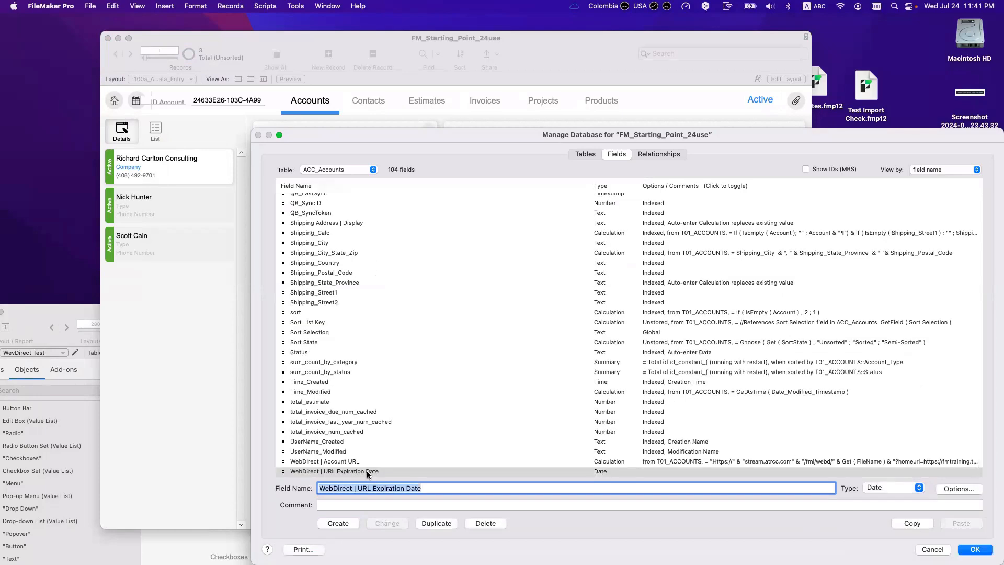
scroll(369, 472, down, 2)
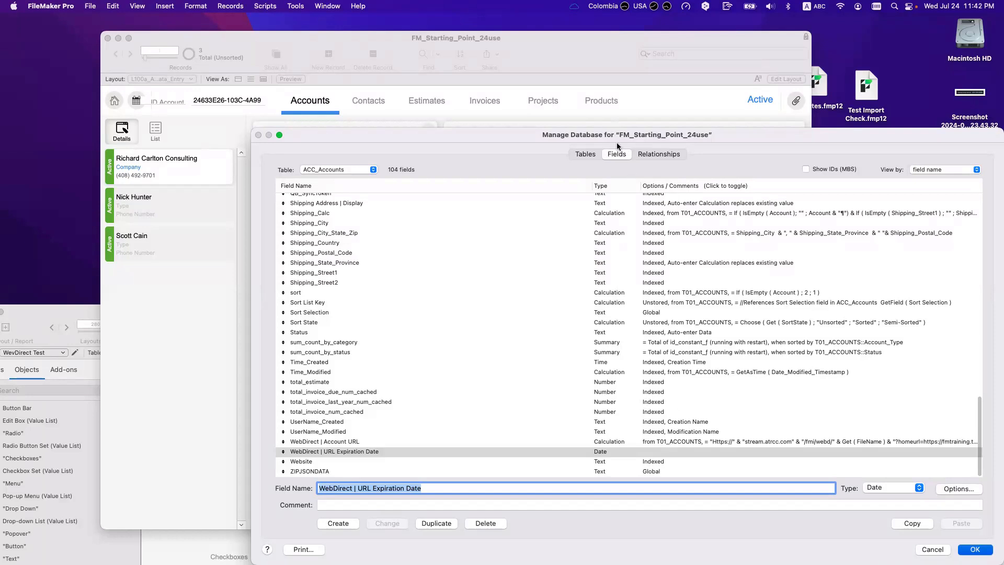
drag(616, 142, 614, 142)
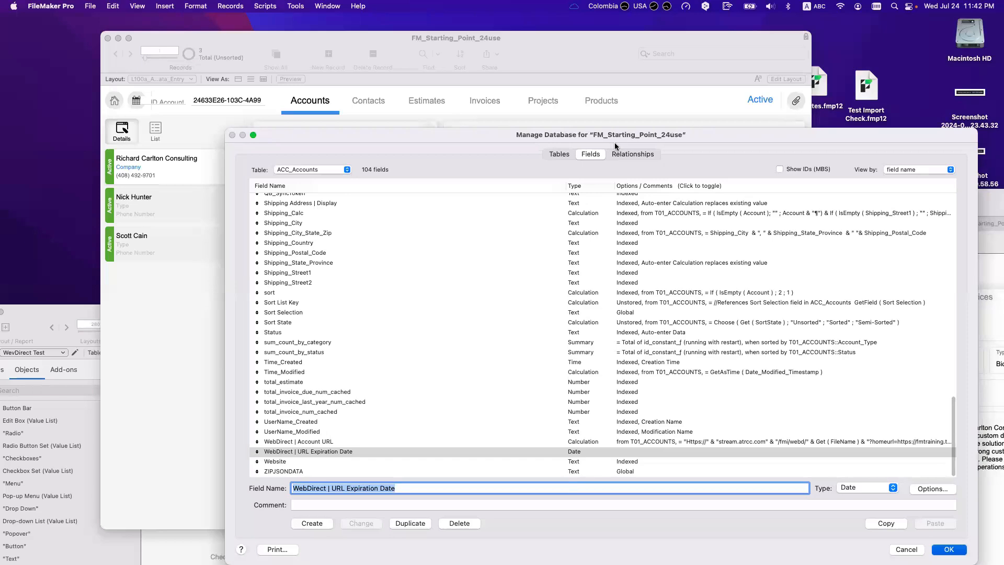
key(Return)
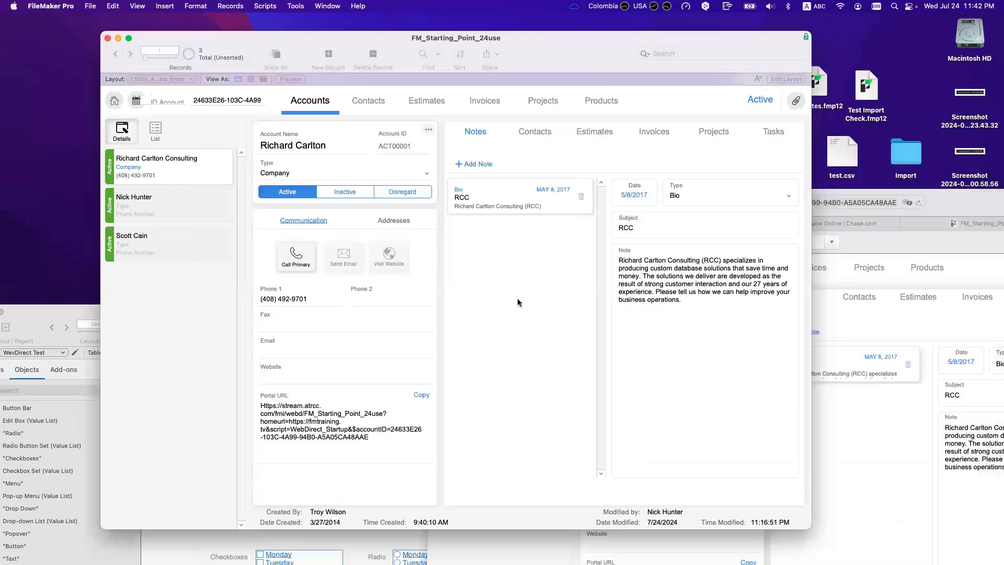
Step: Place the WebDirect | URL Expiration Date field below Notes on the Accounts layout and align its label
key(super+l)
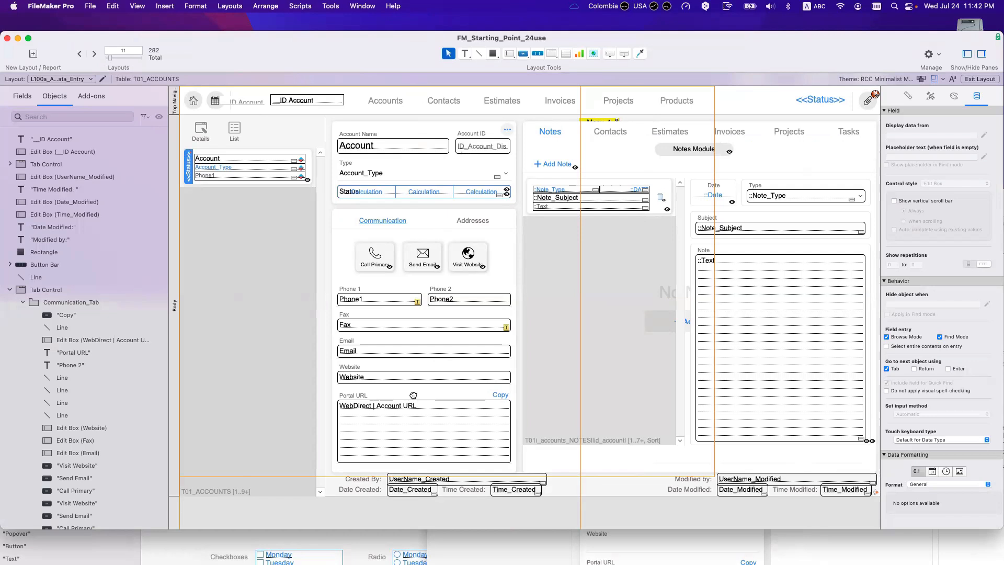
drag(413, 395, 636, 454)
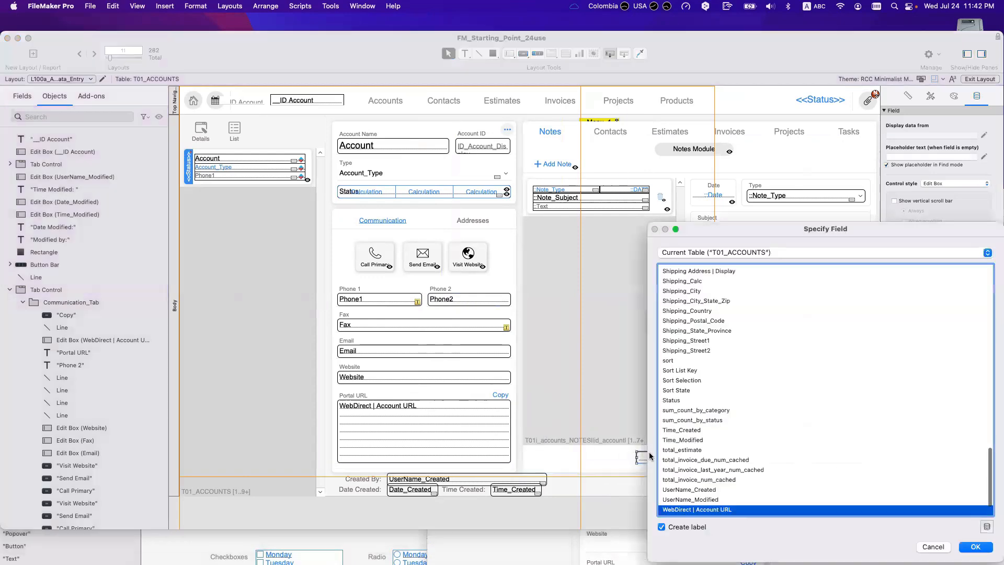
scroll(710, 503, down, 1)
double_click(710, 501)
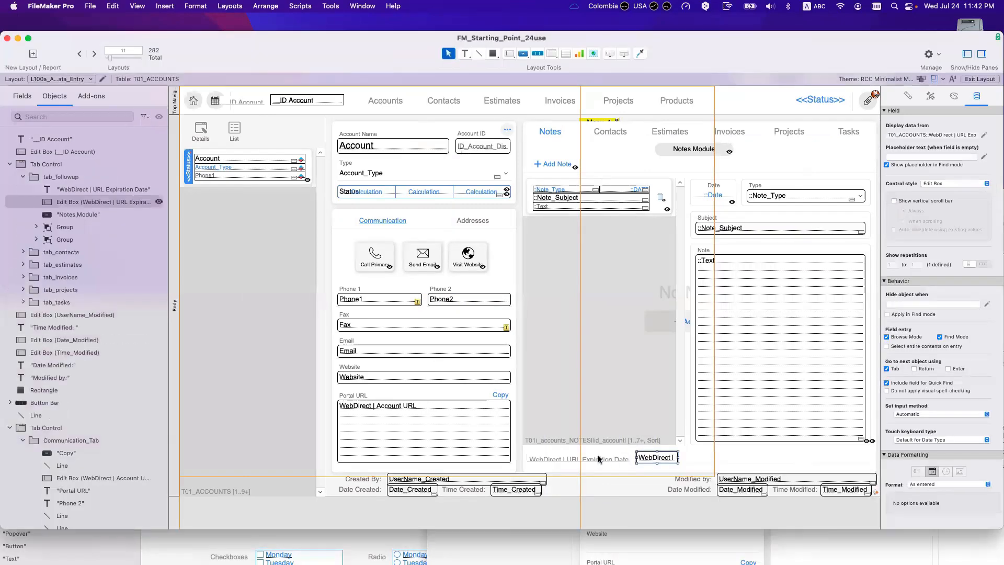
click(585, 458)
drag(577, 458, 577, 456)
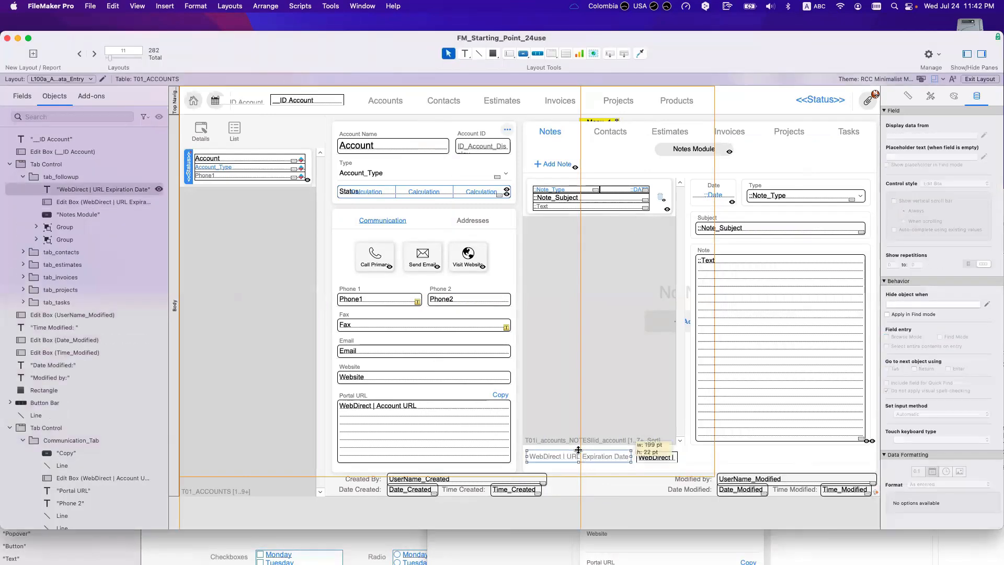
Step: Widen the expiration date field, make it a Drop-down Calendar, and save the layout
click(674, 458)
drag(677, 458, 710, 458)
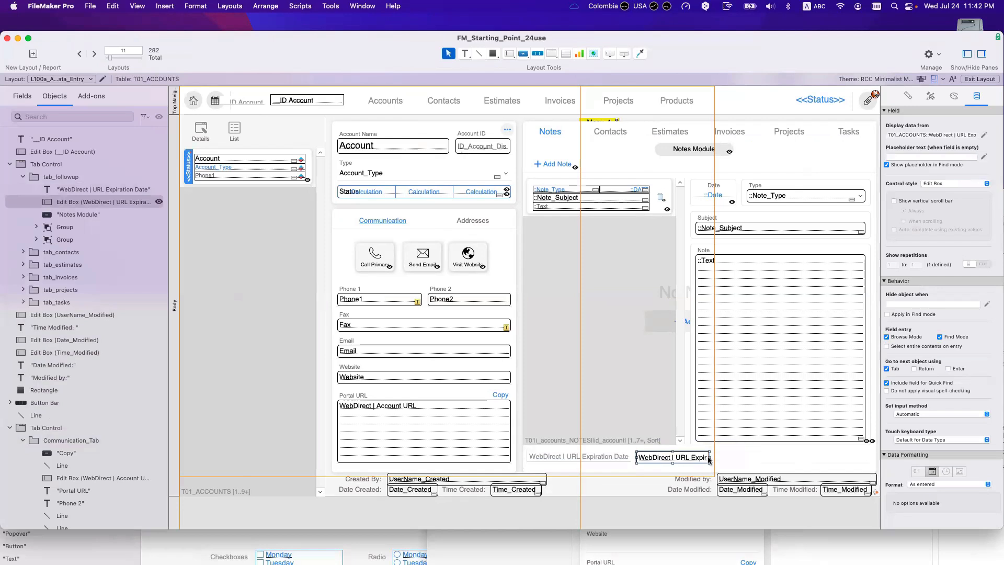
click(951, 184)
click(947, 229)
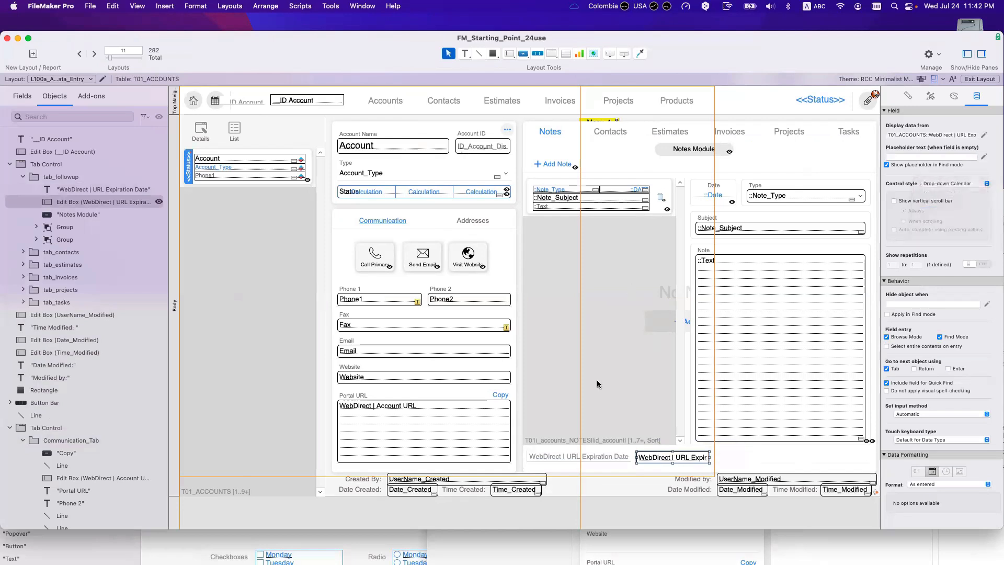
key(super+s)
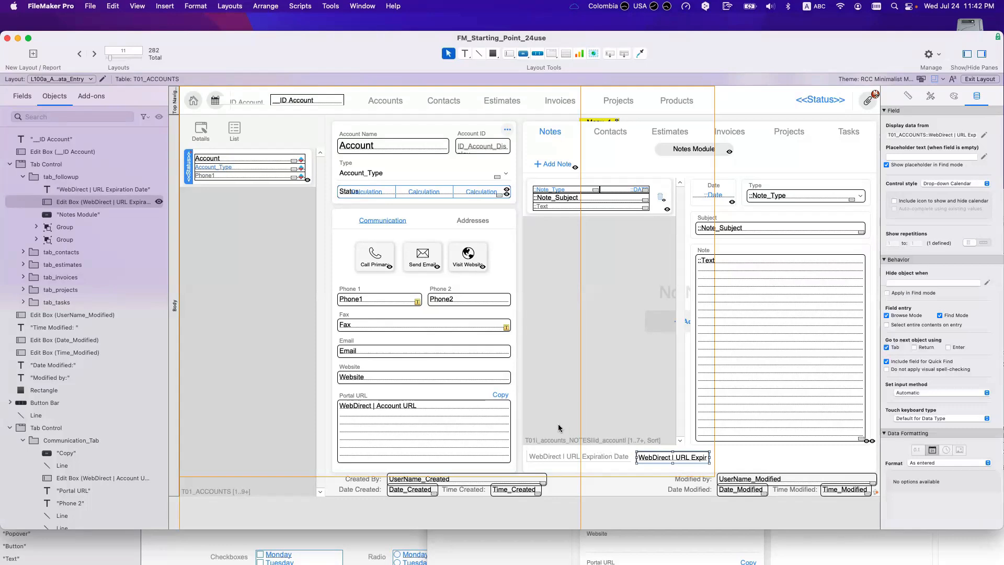
Step: In Browse mode, set this account's URL expiration date to 7/23/2024 from the calendar
key(super+b)
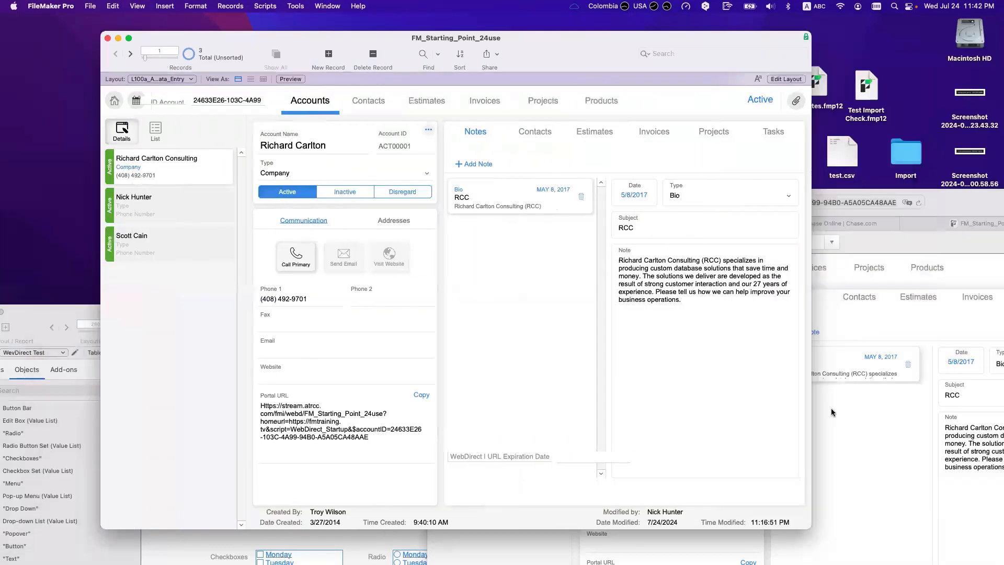
click(830, 409)
click(309, 346)
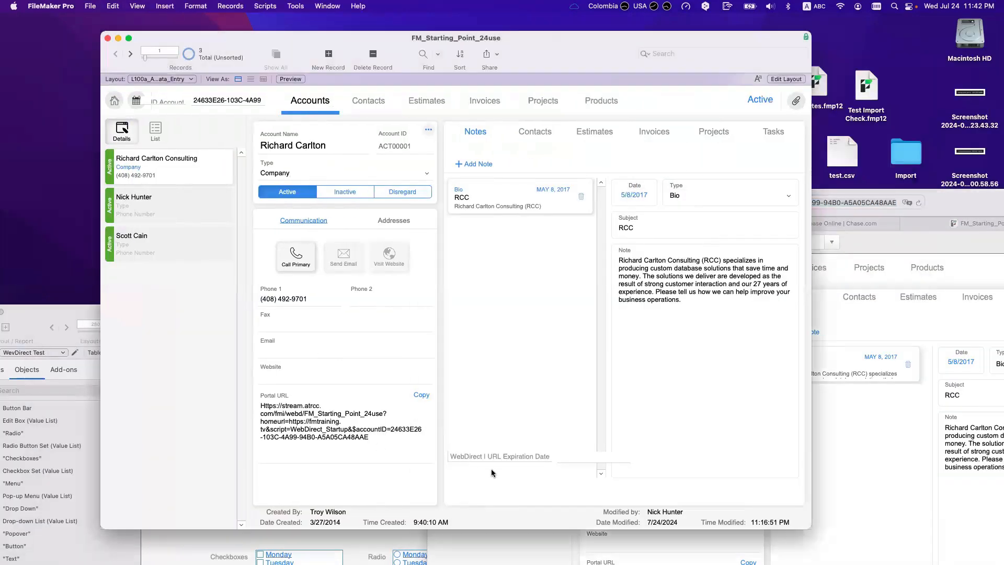
click(573, 458)
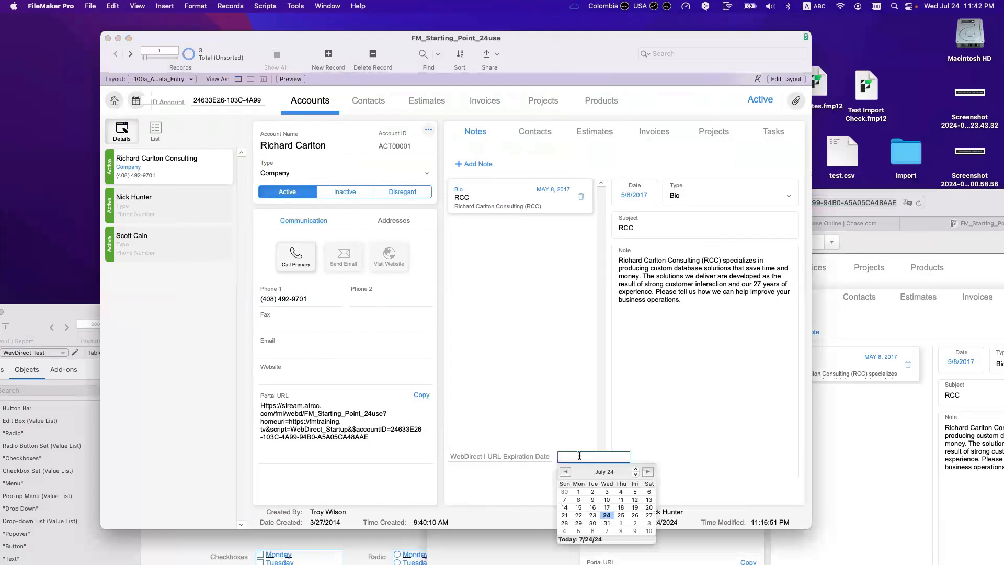
click(593, 516)
click(563, 501)
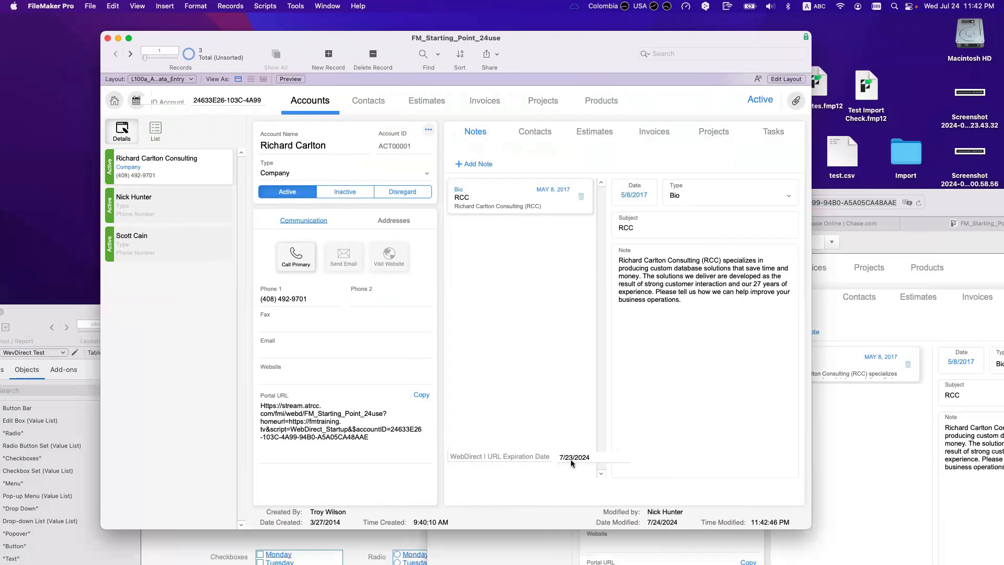
key(super+shift+s)
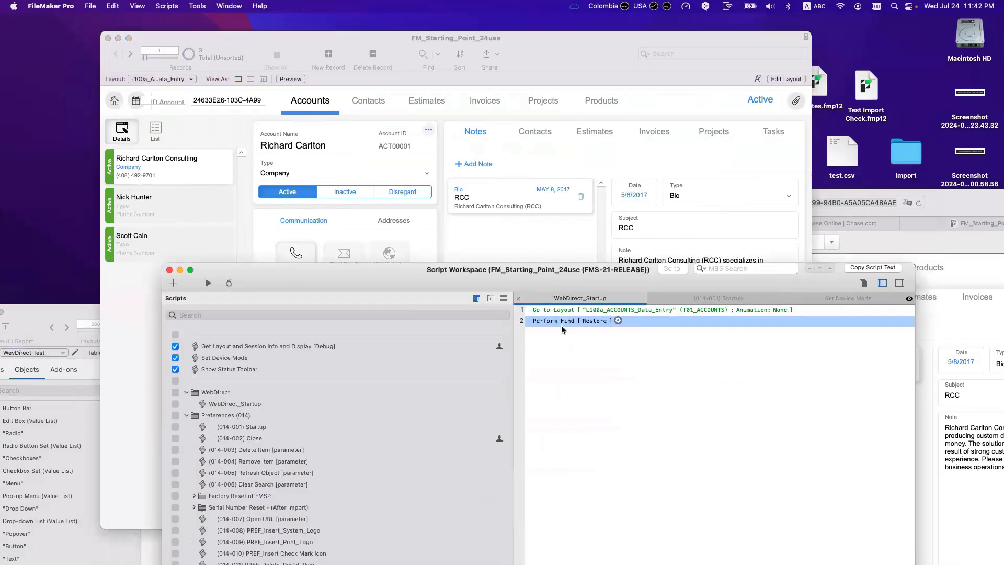
Step: After Perform Find, add If [ Get ( CurrentDate ) > T01_ACCOUNTS::WebDirect | URL Expiration Date ]
key(Return)
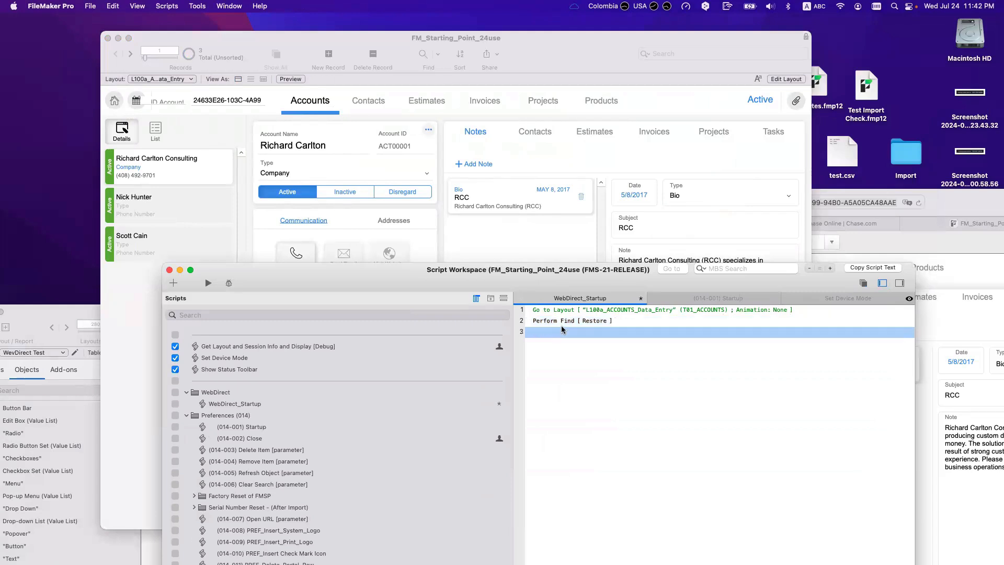
text(if)
key(Return)
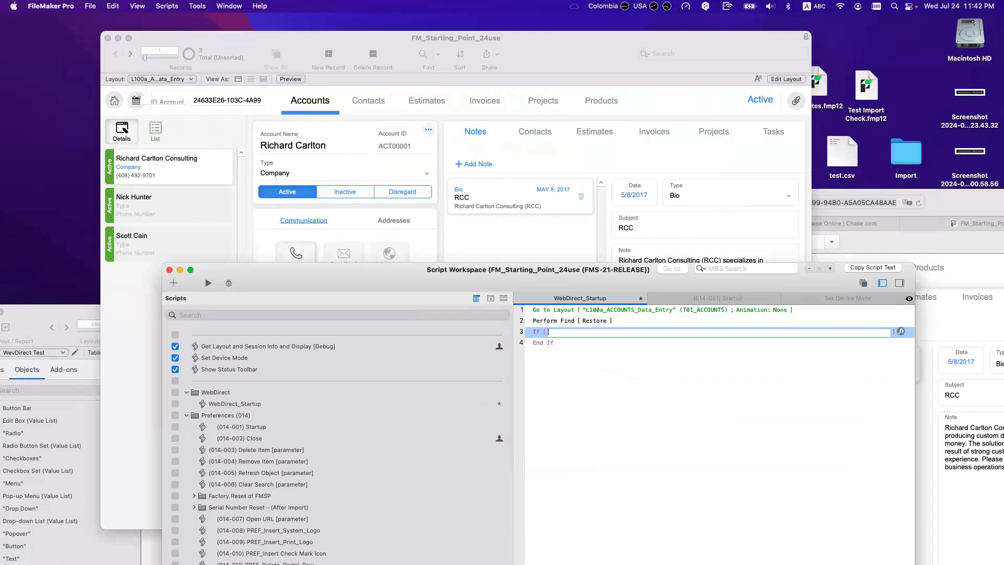
text(web)
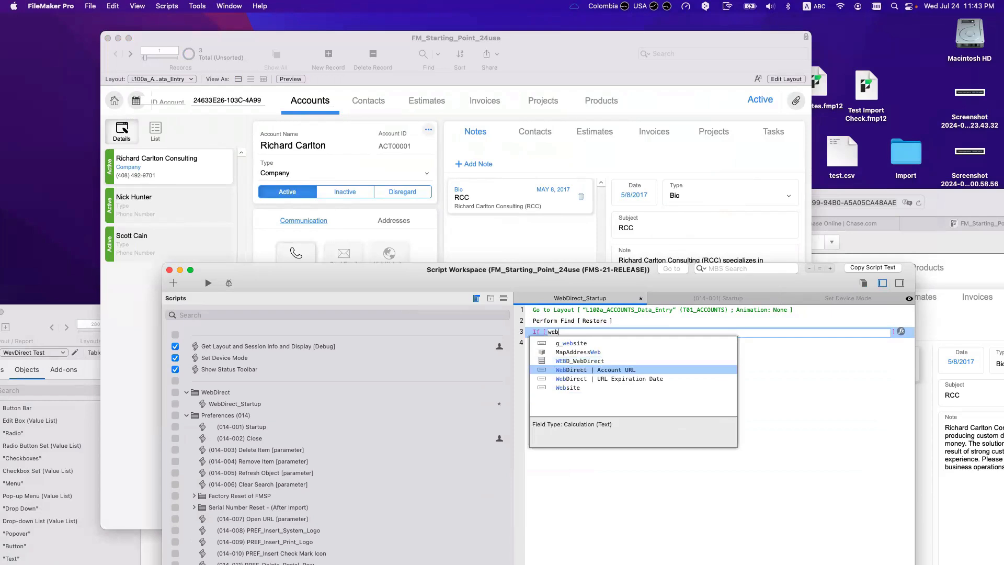
key(Down)
key(Return)
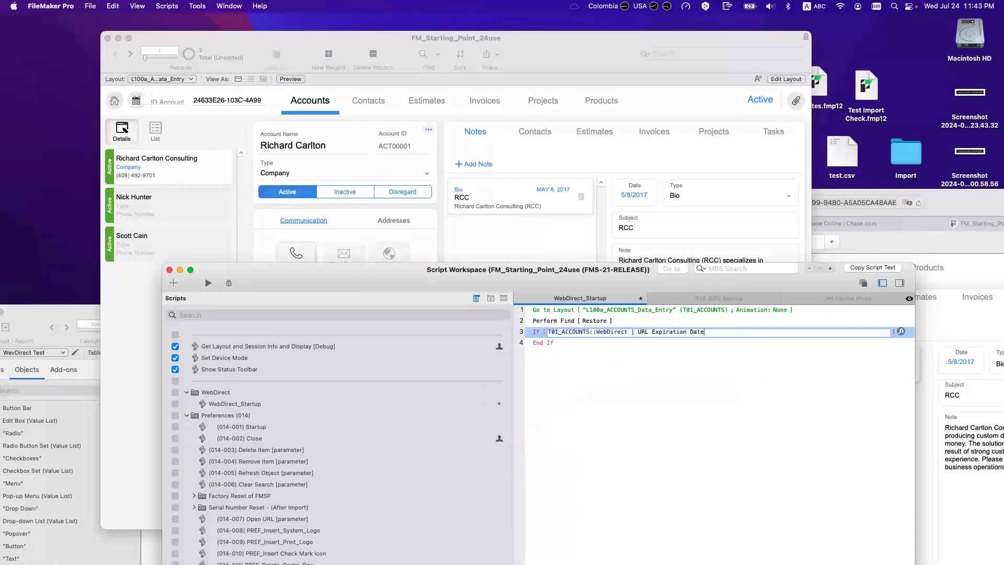
text(get)
key(Return)
text(curre ))
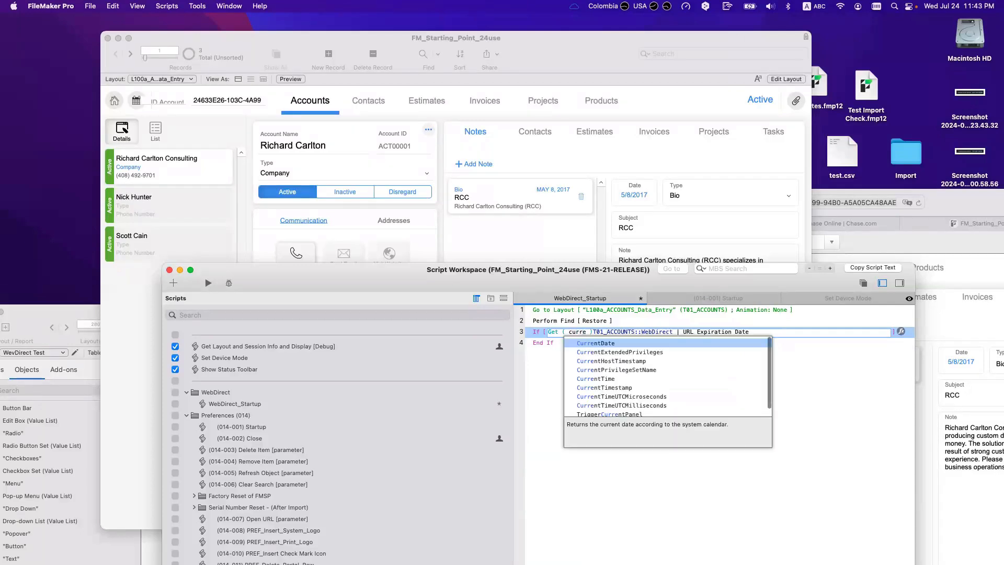
key(Return)
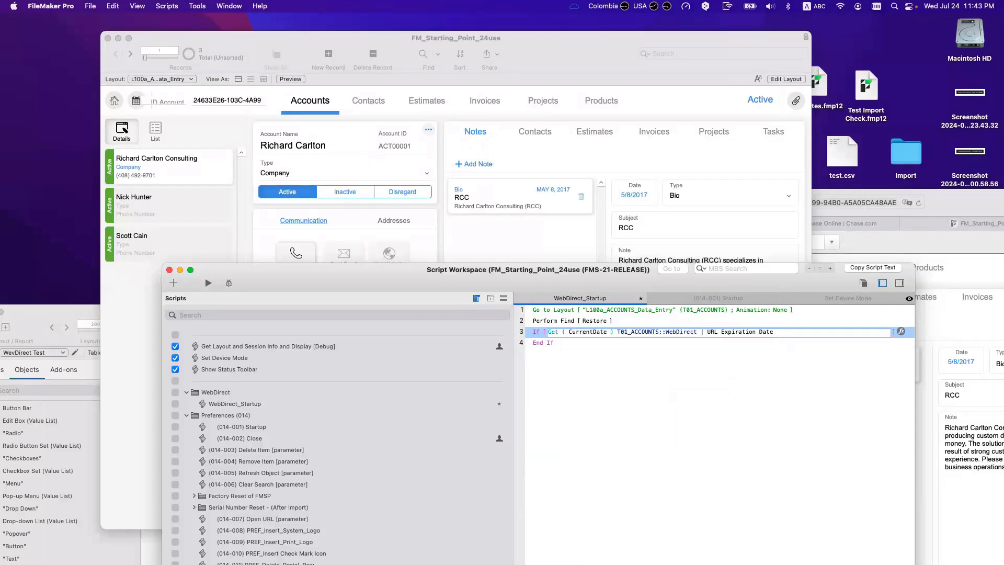
text(>)
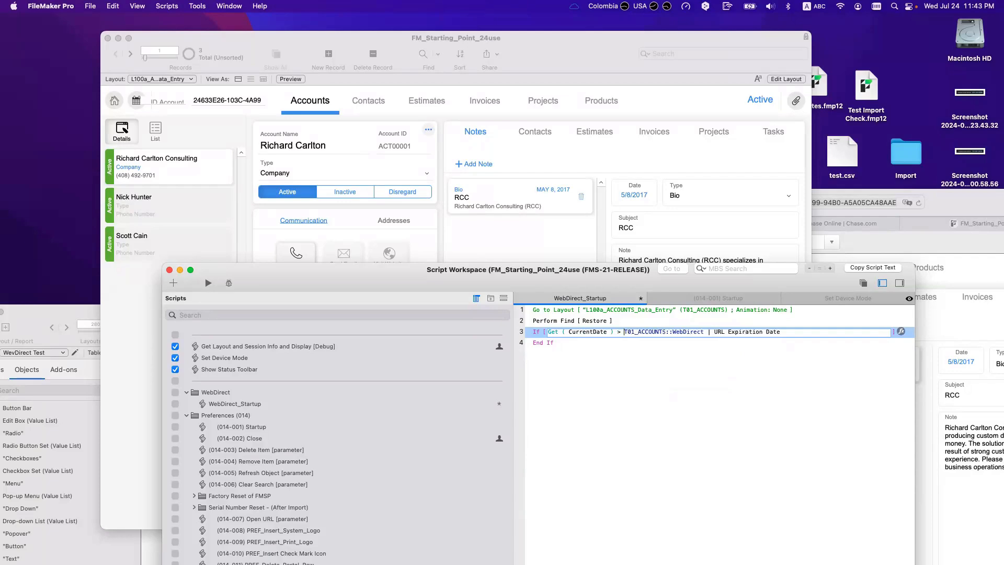
click(660, 404)
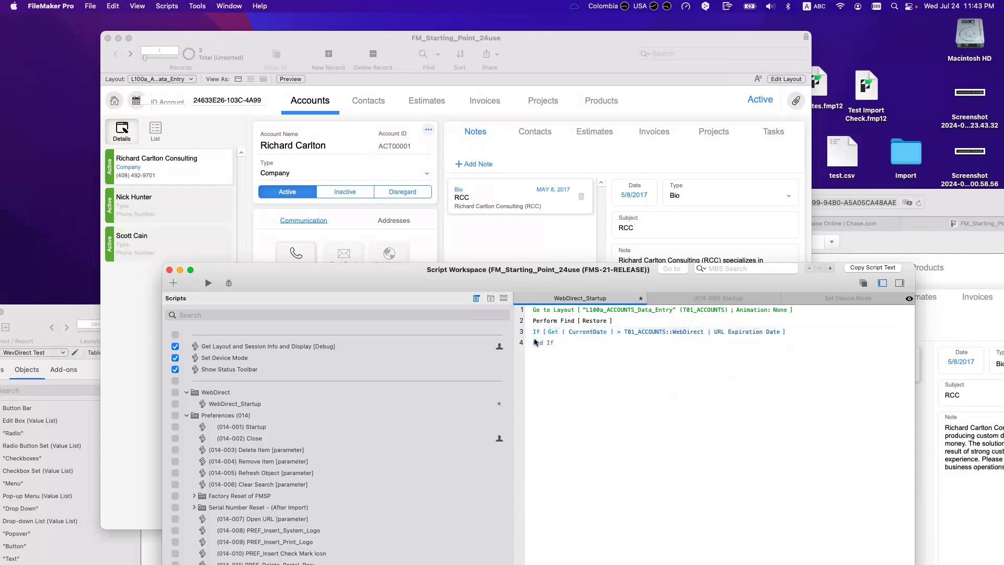
key(super+shift+l)
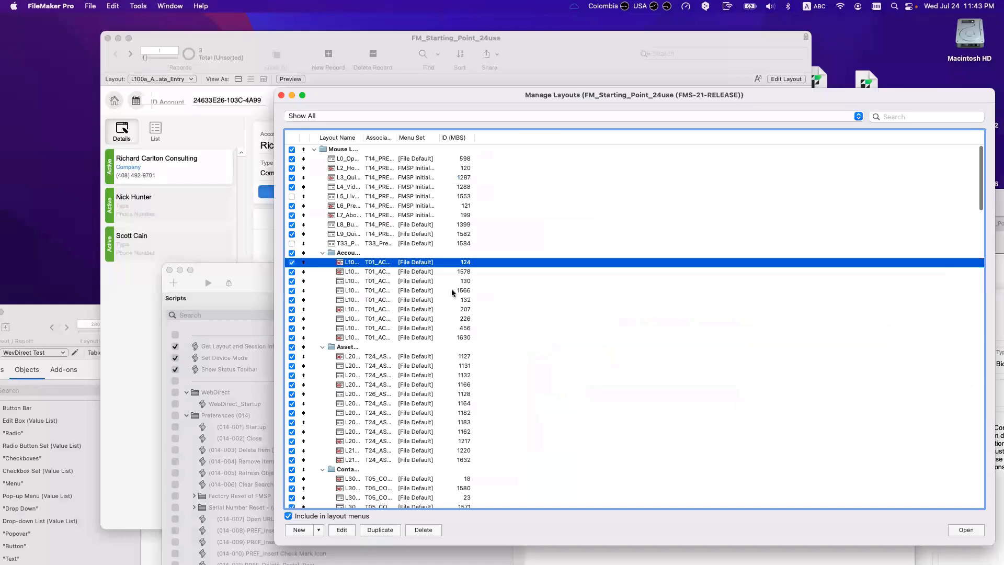
Step: Create a blank Computer Form layout named Expiration on T01_ACCOUNTS
scroll(384, 469, down, 20)
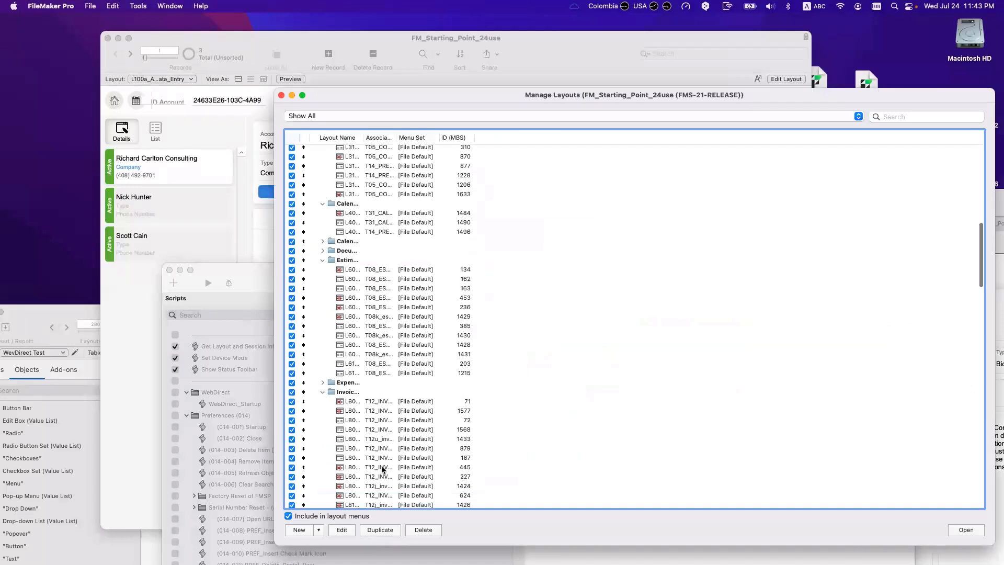
click(361, 501)
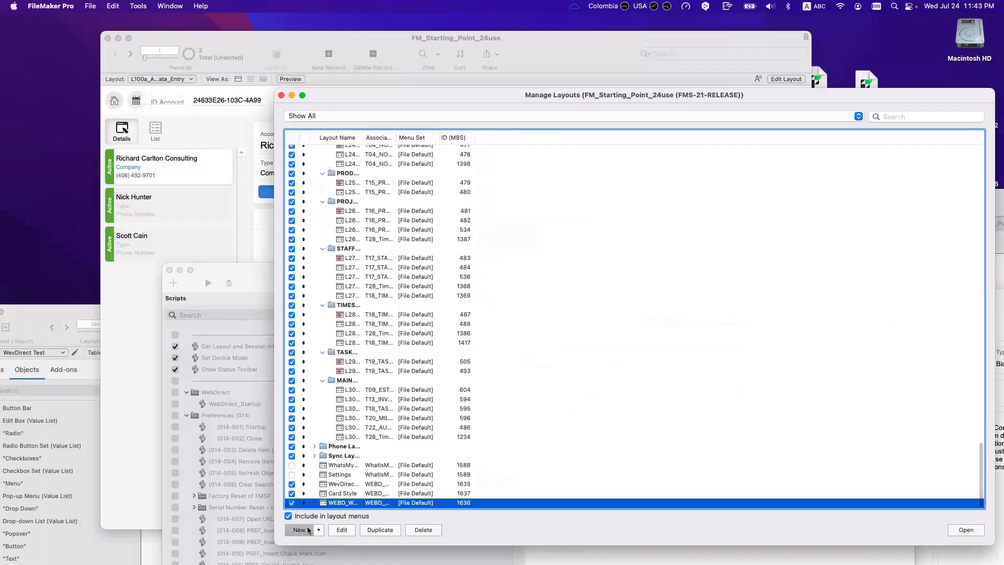
key(super+n)
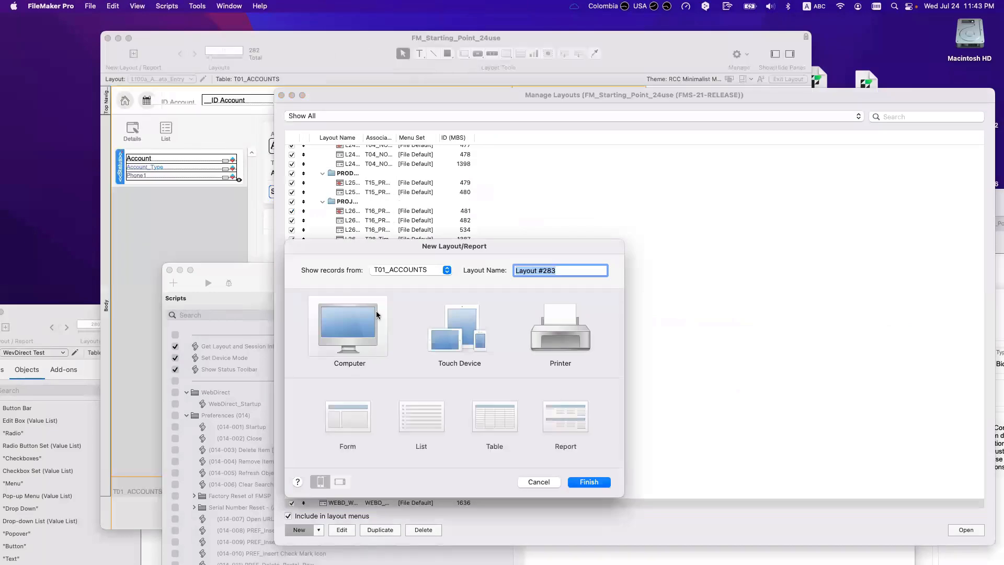
text(E)
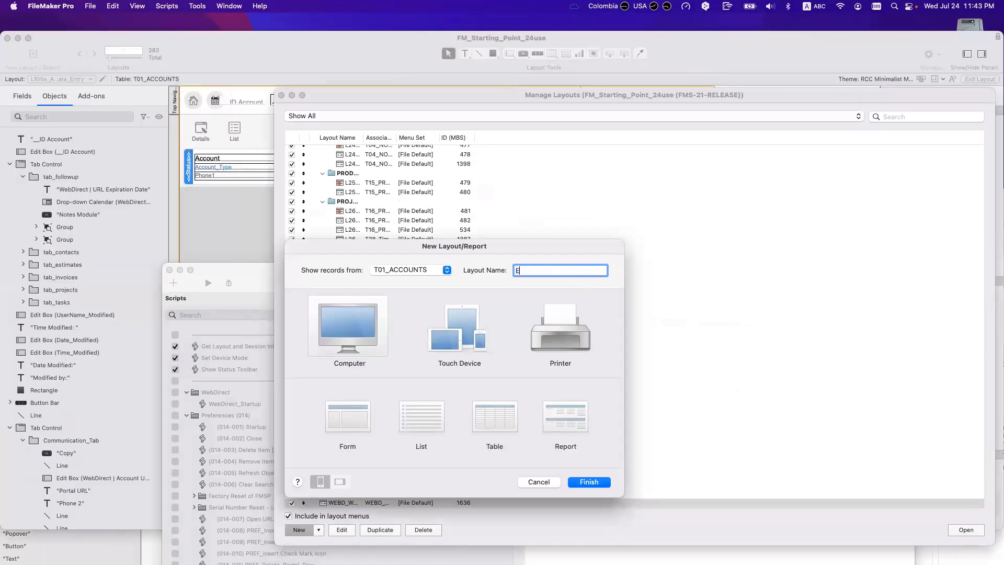
text(xplration)
click(347, 421)
click(584, 482)
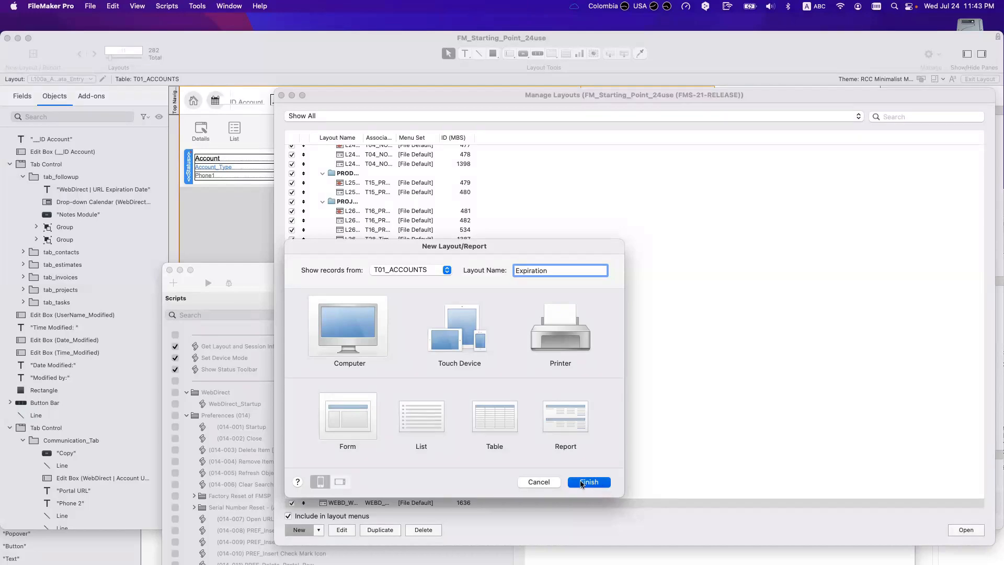
click(586, 482)
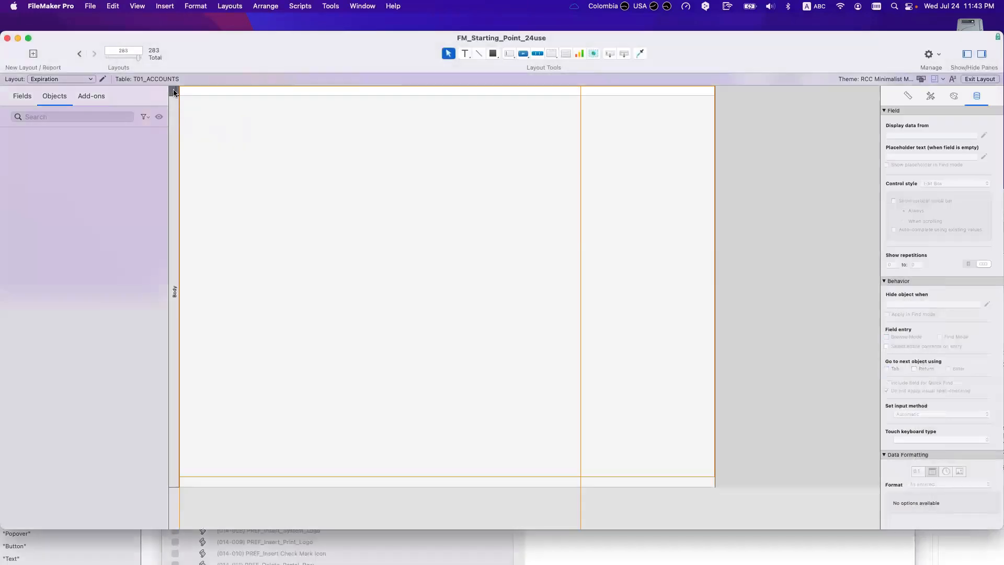
Step: Add a text box near the top reading 'Your link has expired' / 'Please contact us'
click(465, 53)
drag(300, 137, 544, 184)
text(Your link has expired)
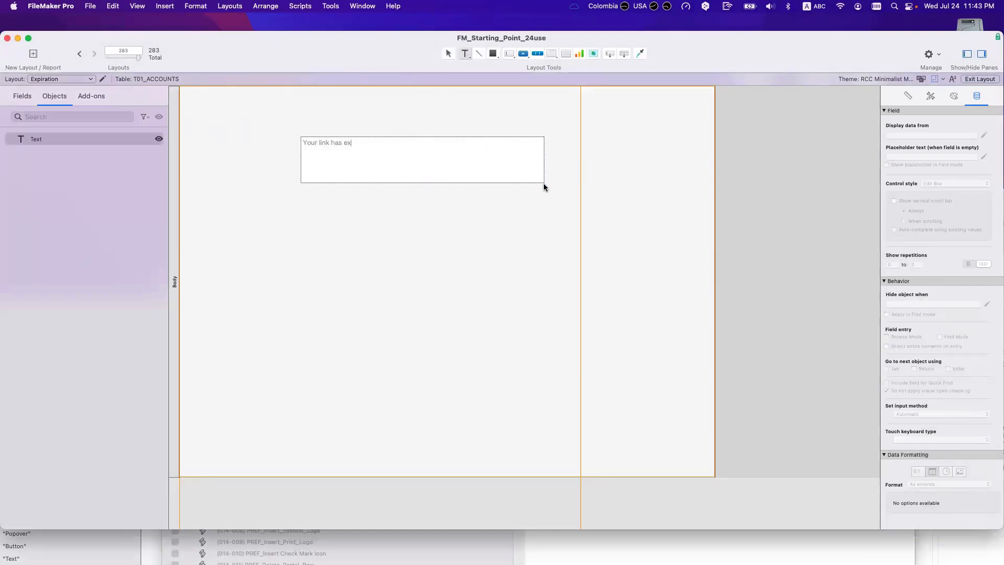
key(Return)
text(Please contact us)
key(Escape)
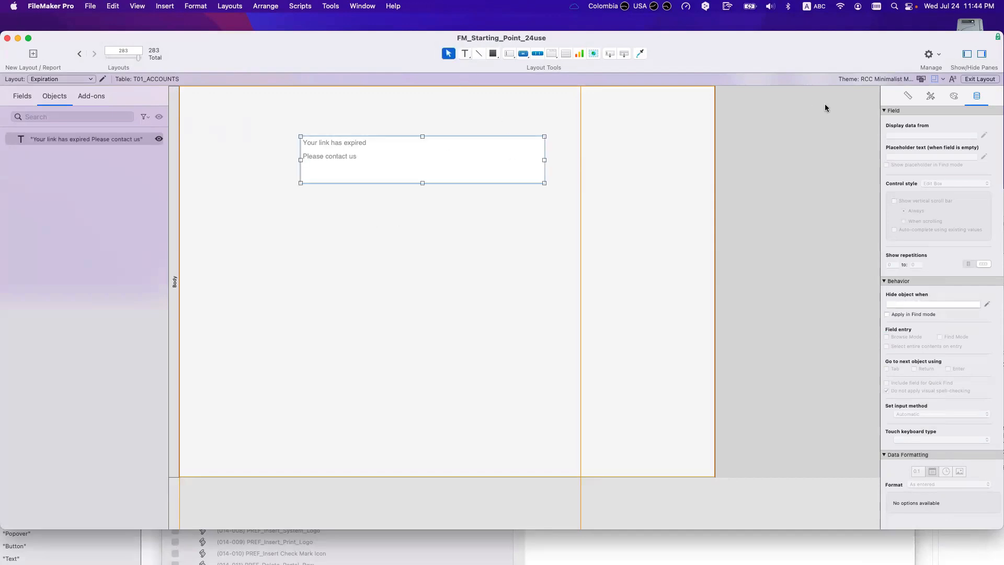
Step: Style the message with Area Header, transparent fill, and 14 pt black text
click(927, 98)
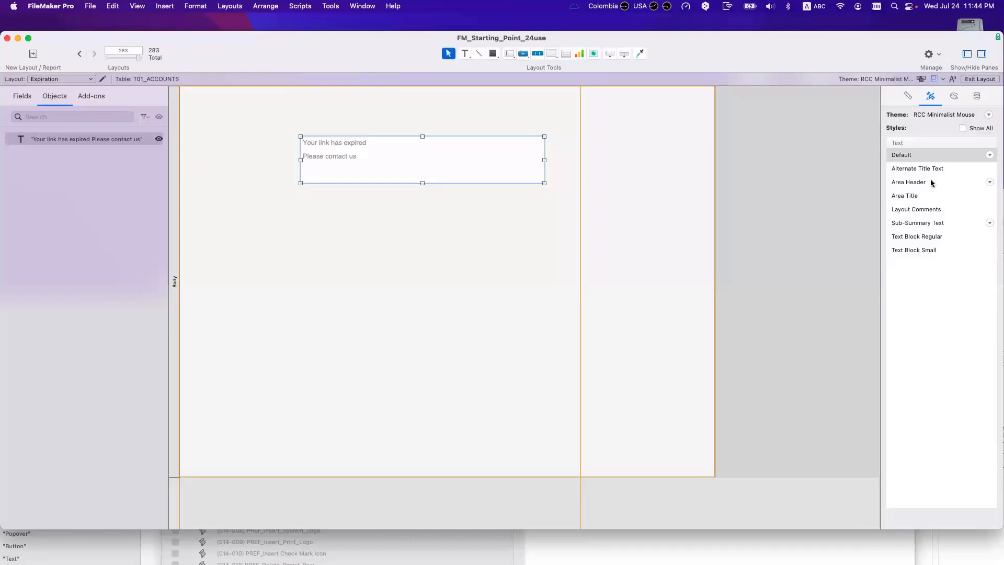
click(935, 181)
click(954, 96)
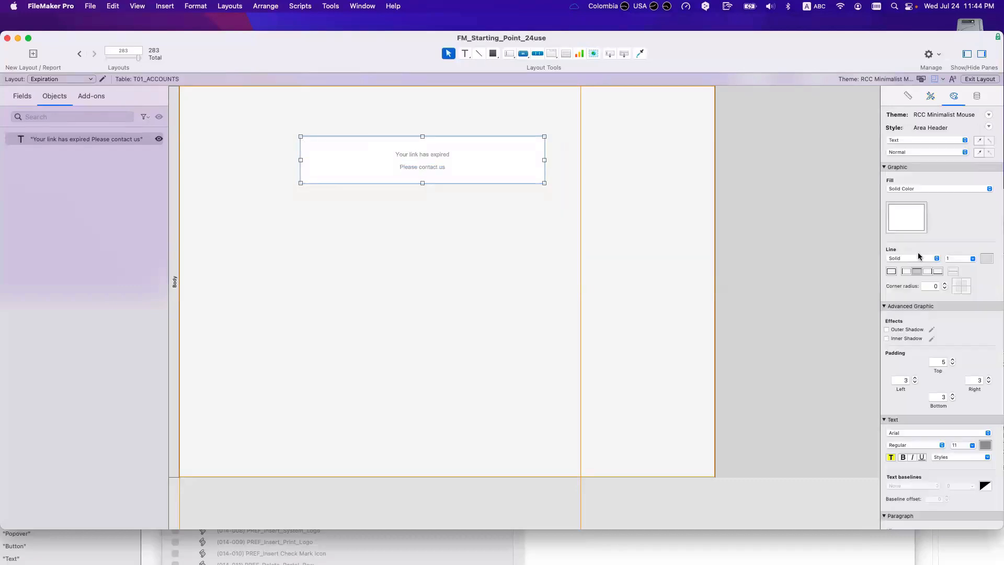
click(910, 229)
click(870, 265)
double_click(956, 445)
text(14)
click(985, 445)
click(944, 343)
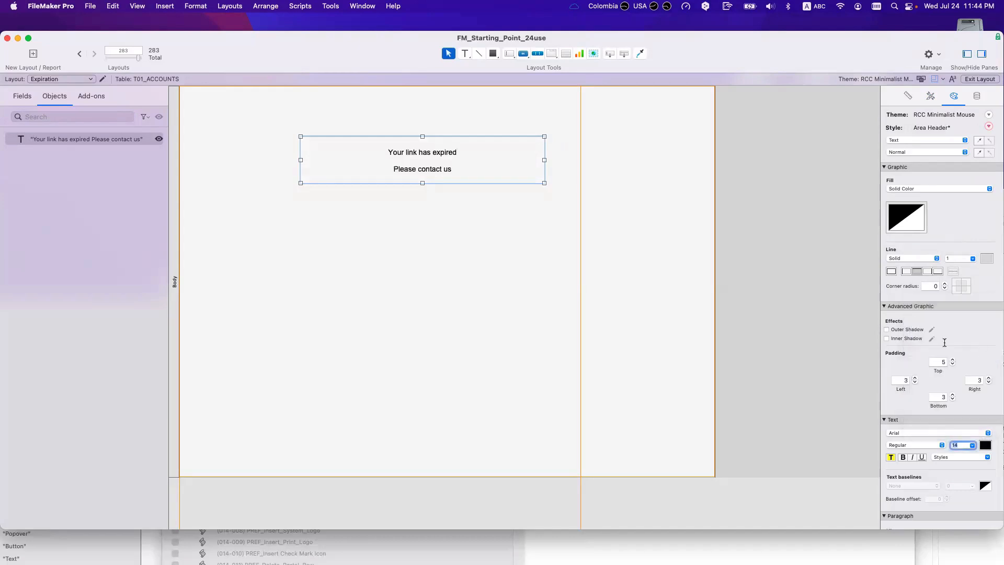
click(450, 220)
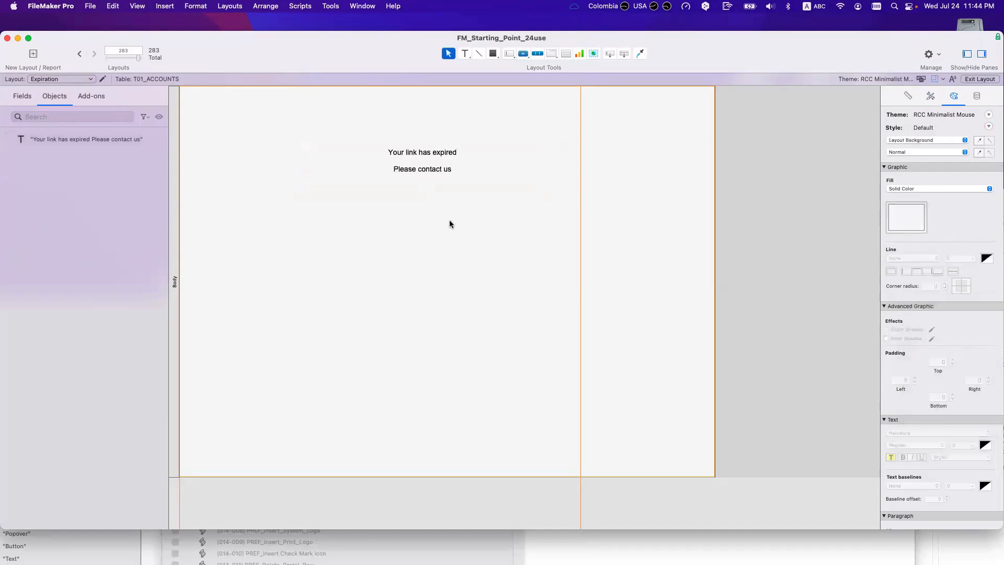
Step: Draw a button below the message labelled 'Contact US'
click(523, 53)
drag(400, 199, 473, 226)
text(Contact US)
Step: Label the button 'Contact Us' and have it run Send Mail with the dialog off
key(BackSpace)
text(s)
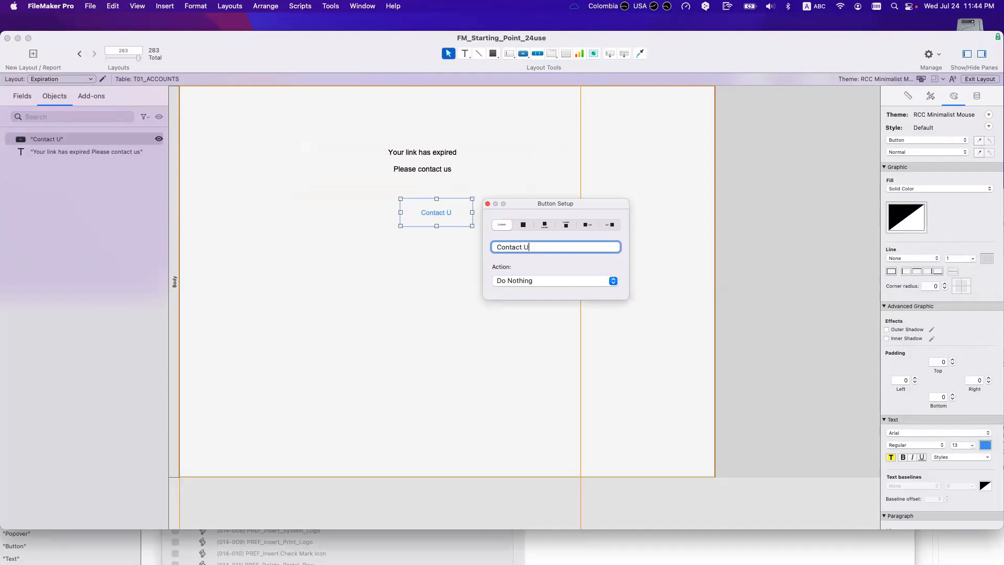
click(525, 281)
click(526, 299)
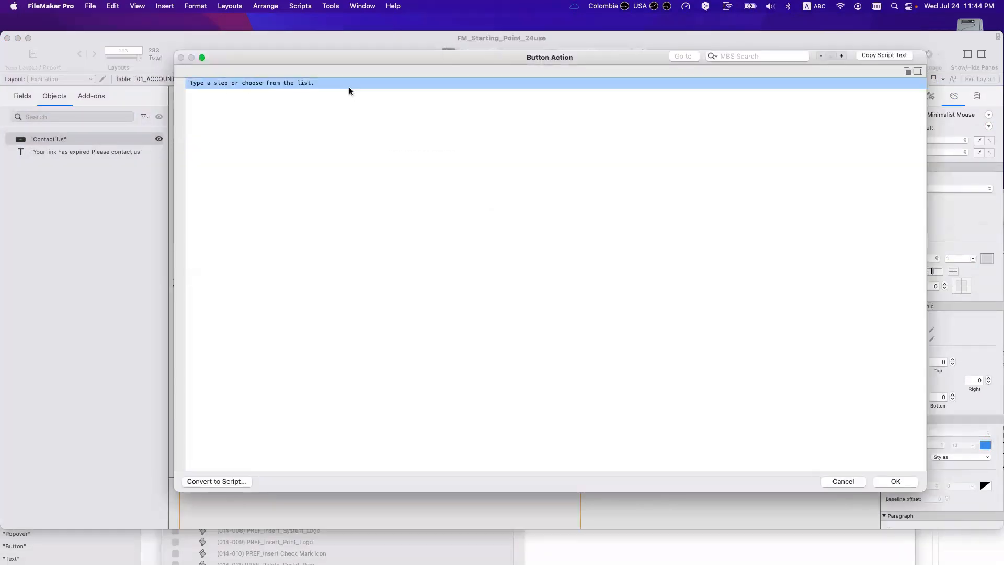
text(send)
key(Down)
key(Down)
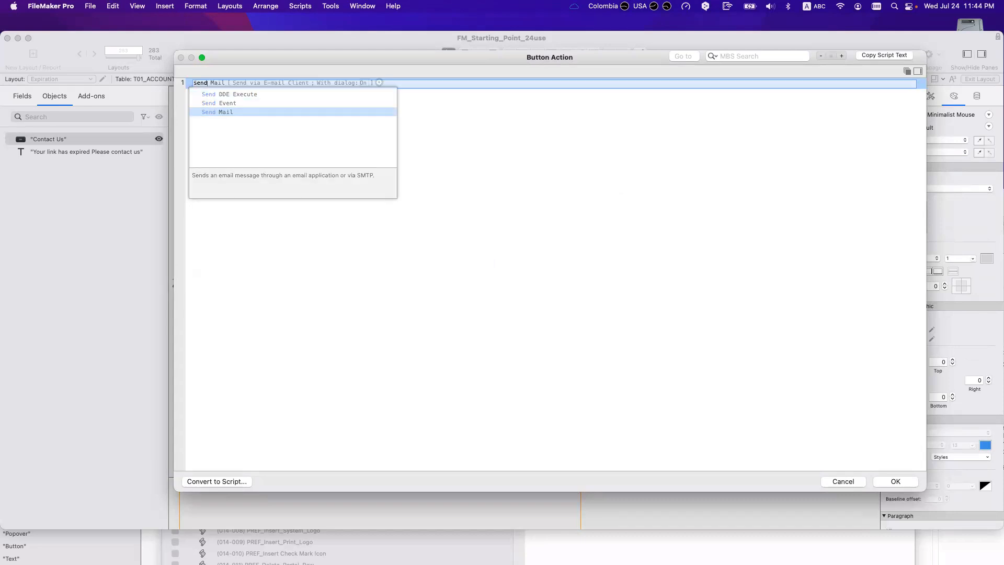
key(Return)
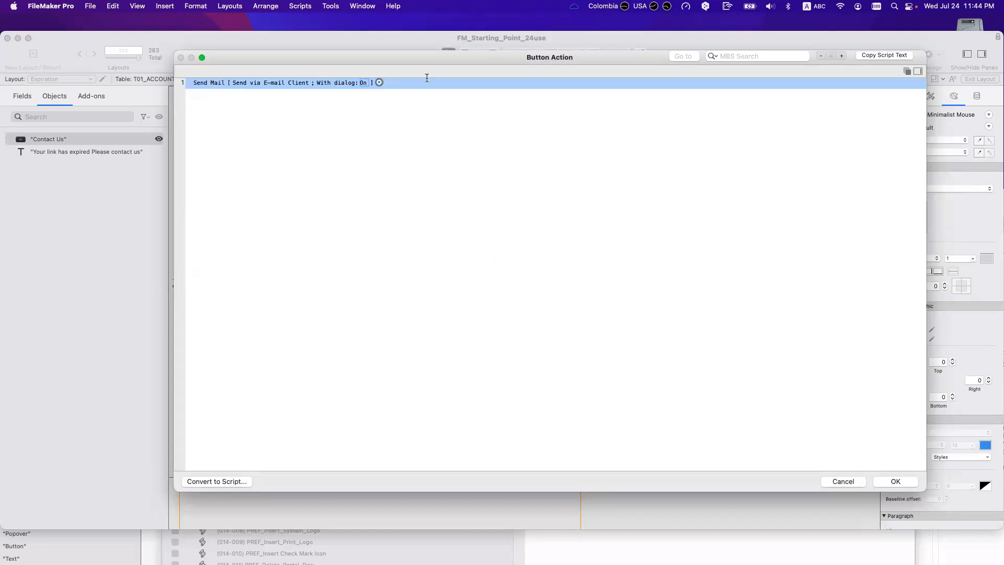
click(362, 82)
click(895, 481)
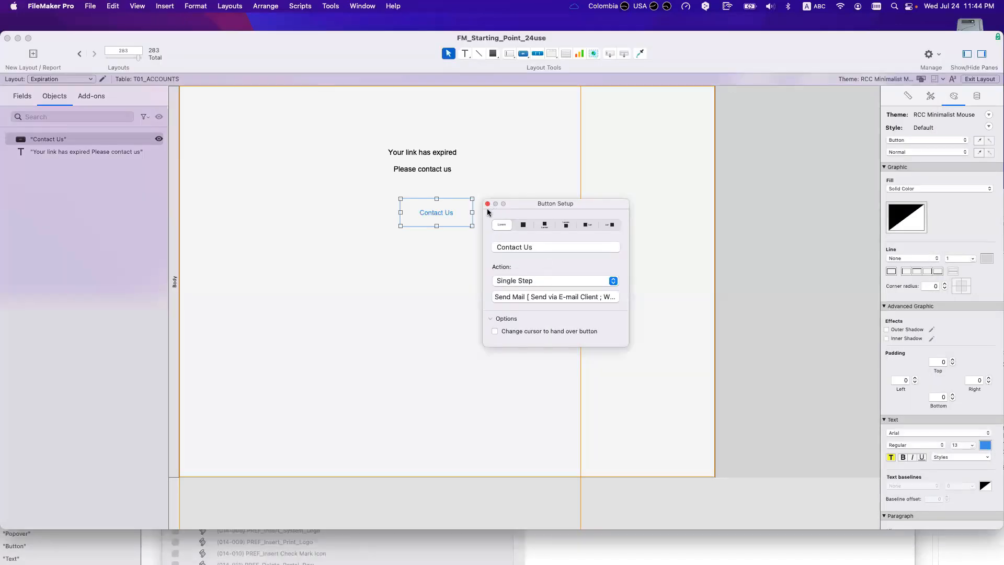
Step: Move the Contact Us button up directly under the message
drag(434, 210, 434, 198)
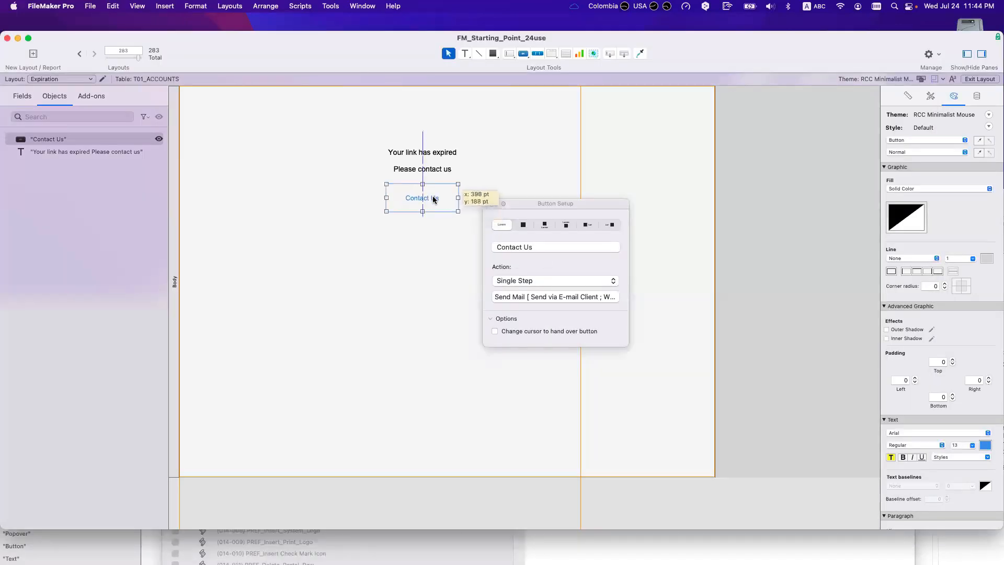
click(421, 234)
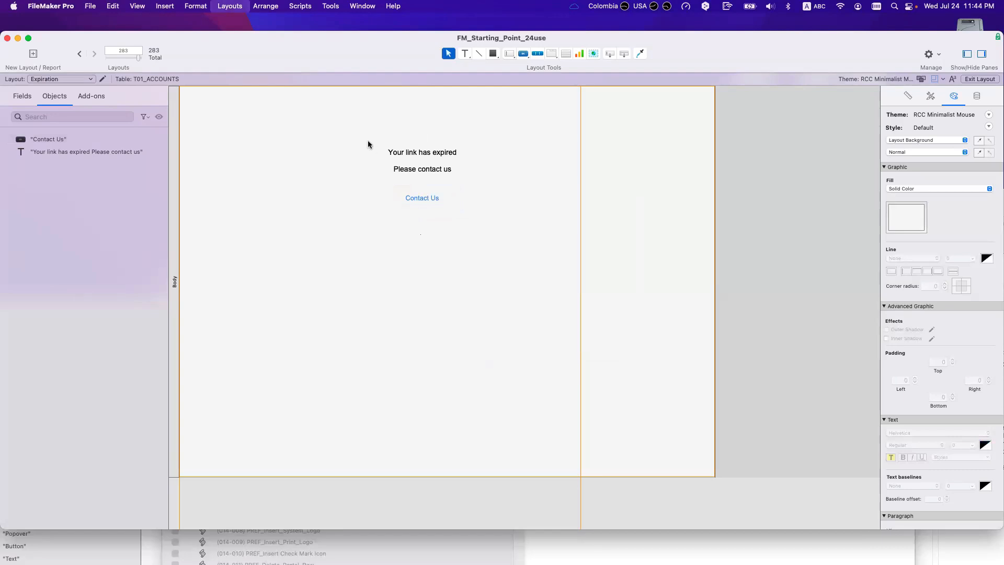
key(super+shift+s)
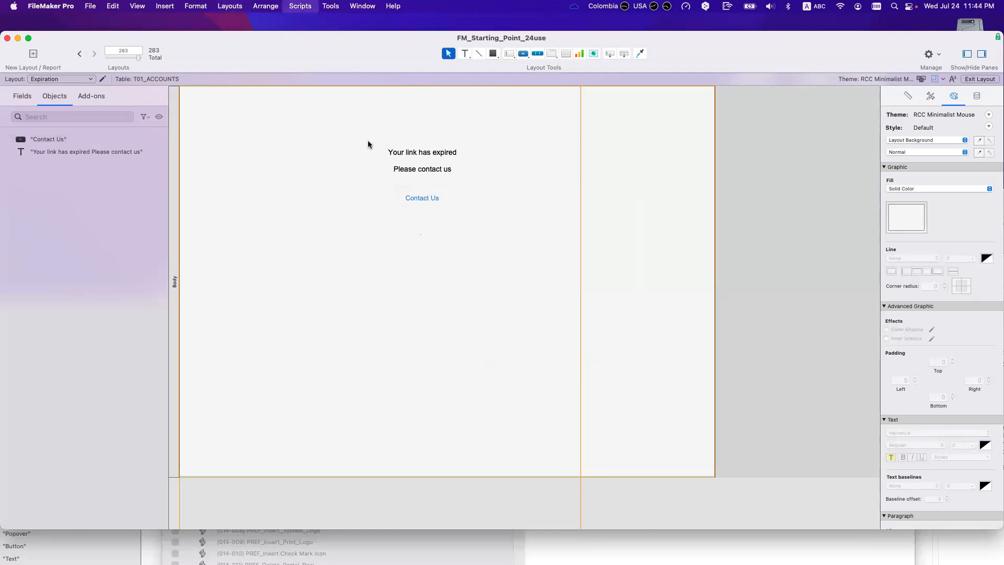
Step: Add Go to Layout ["Expiration"] inside the If branch, then bring Safari into view
click(534, 333)
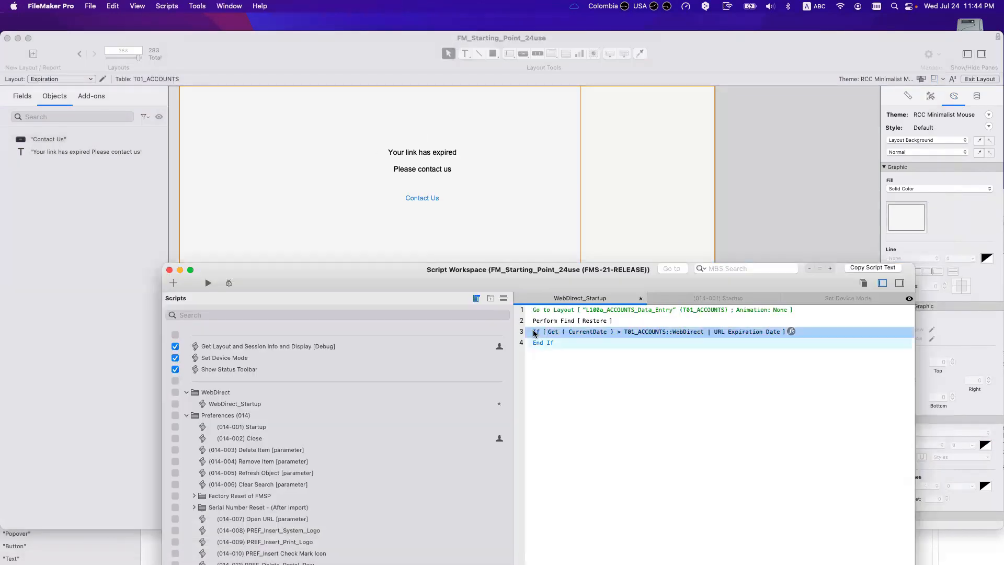
text(go)
key(Down)
key(Return)
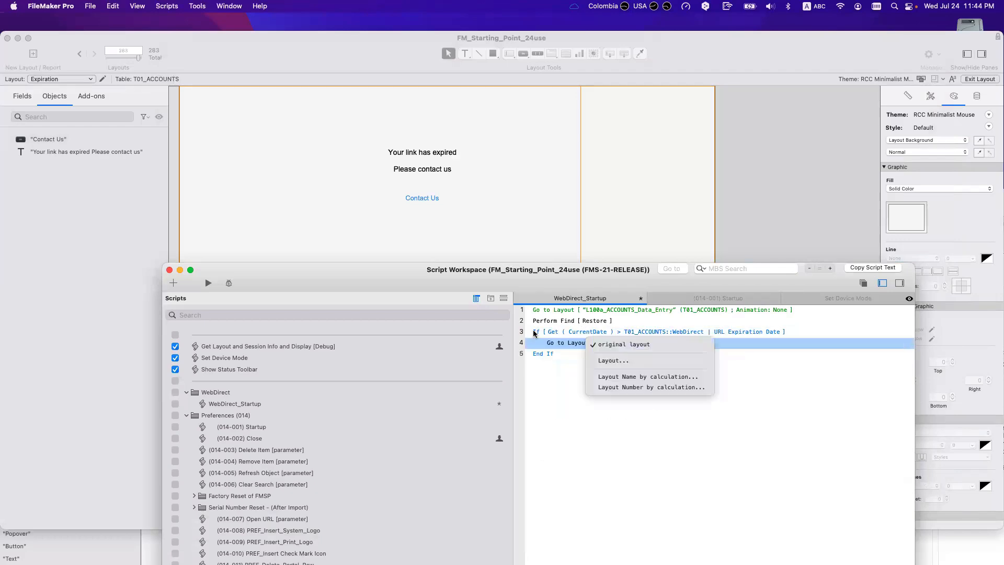
click(613, 360)
scroll(380, 470, down, 10)
double_click(338, 493)
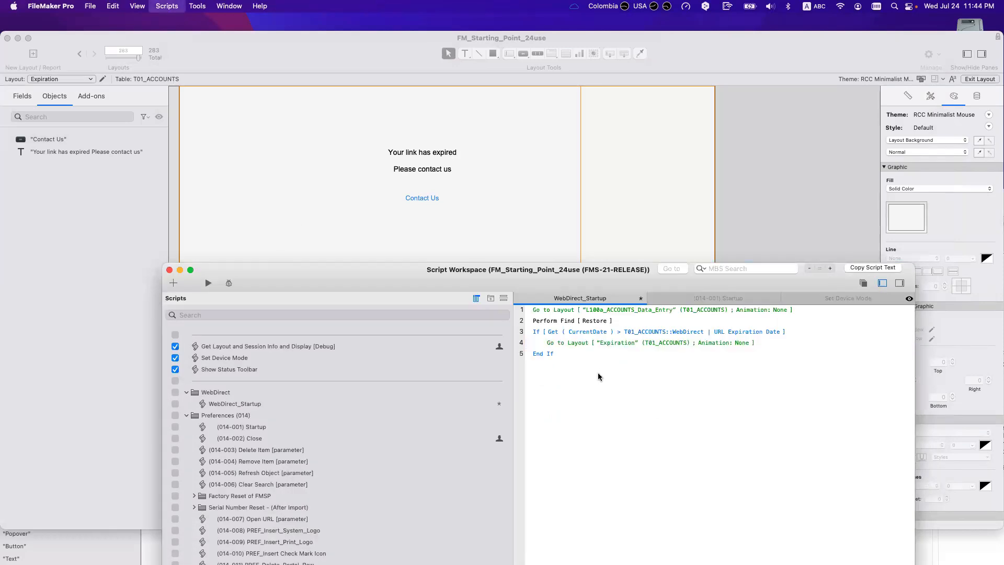
double_click(693, 53)
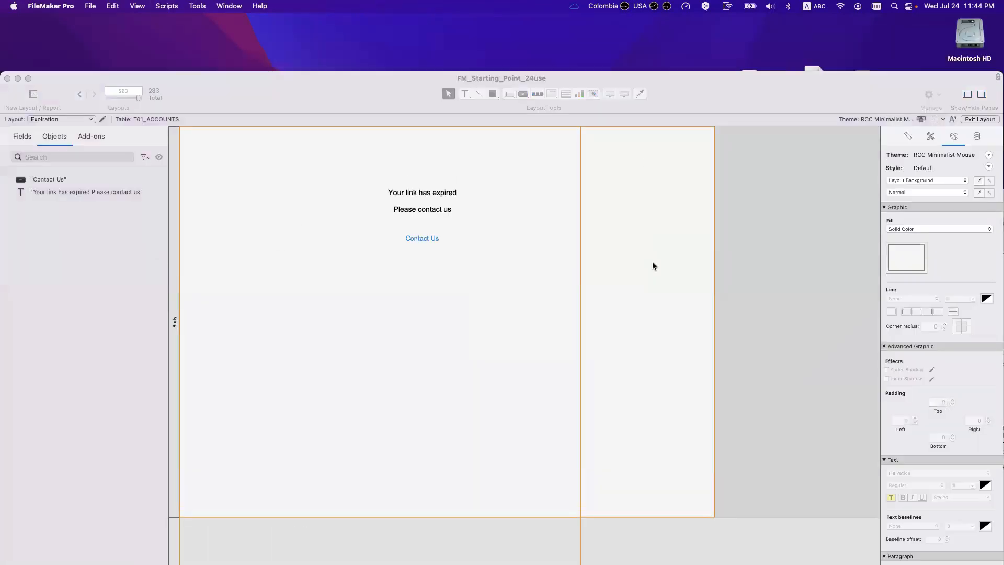
drag(678, 206, 372, 98)
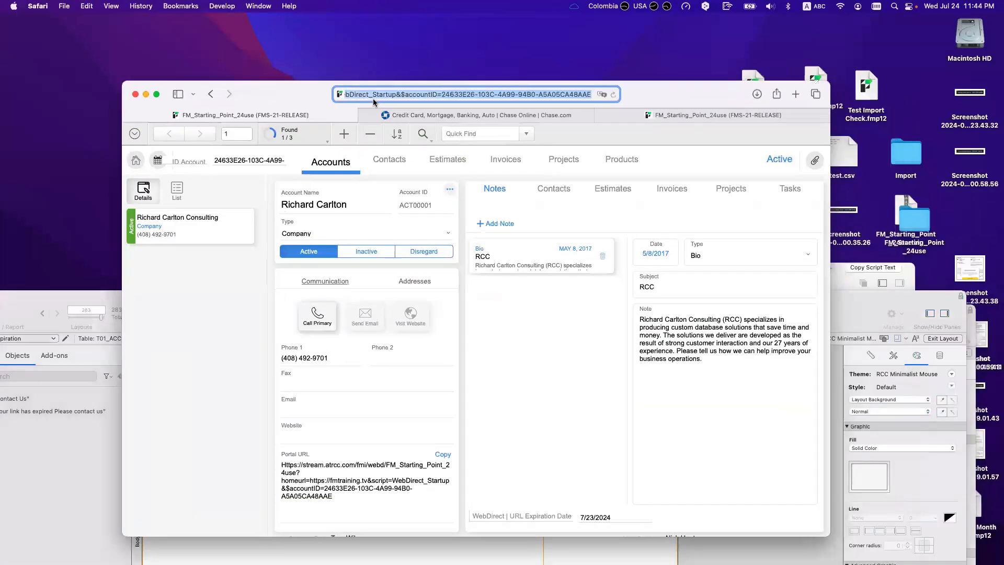
Step: Reload the WebDirect URL in Safari to confirm it lands on the expired-link page with Contact Us
key(Return)
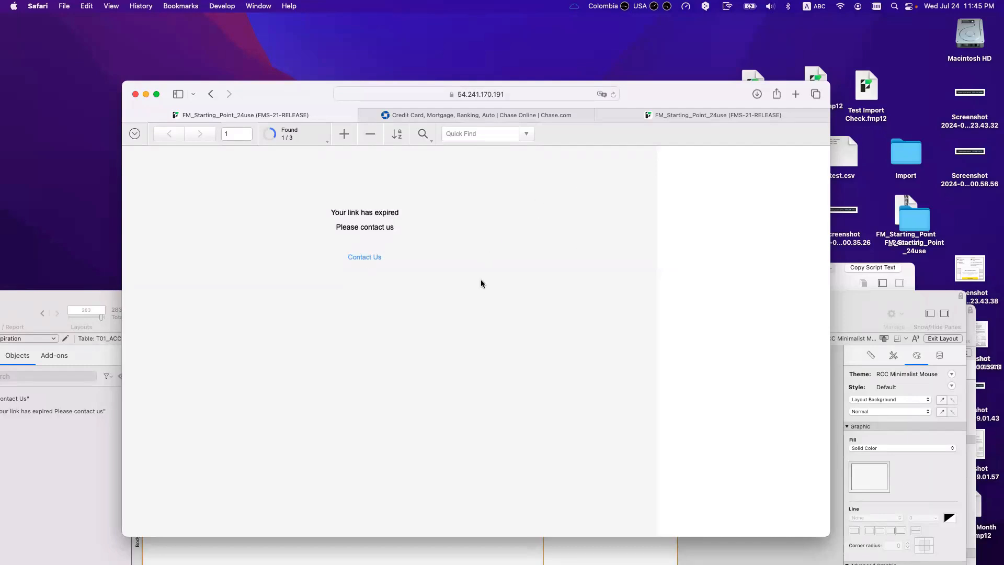
drag(290, 100, 438, 266)
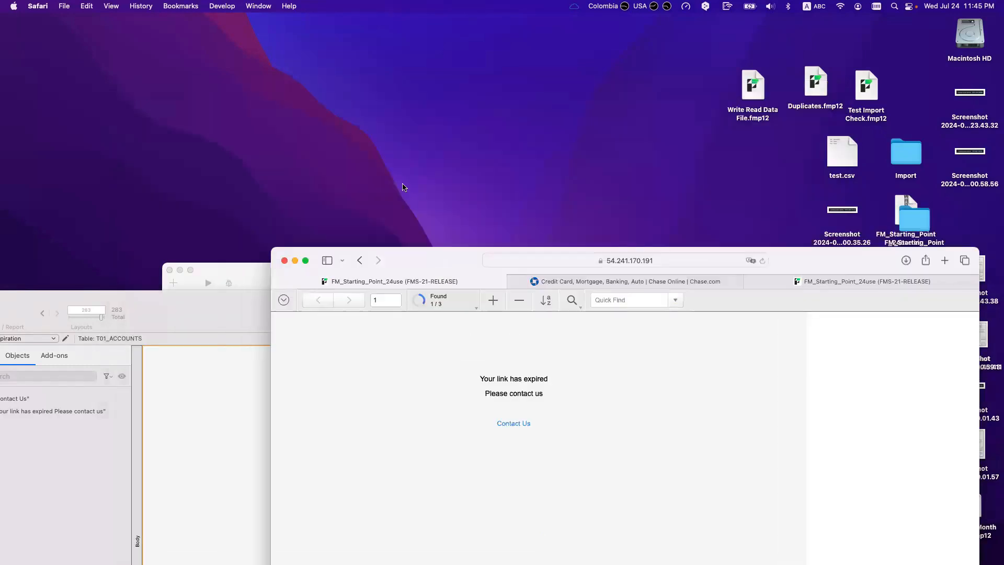
click(207, 308)
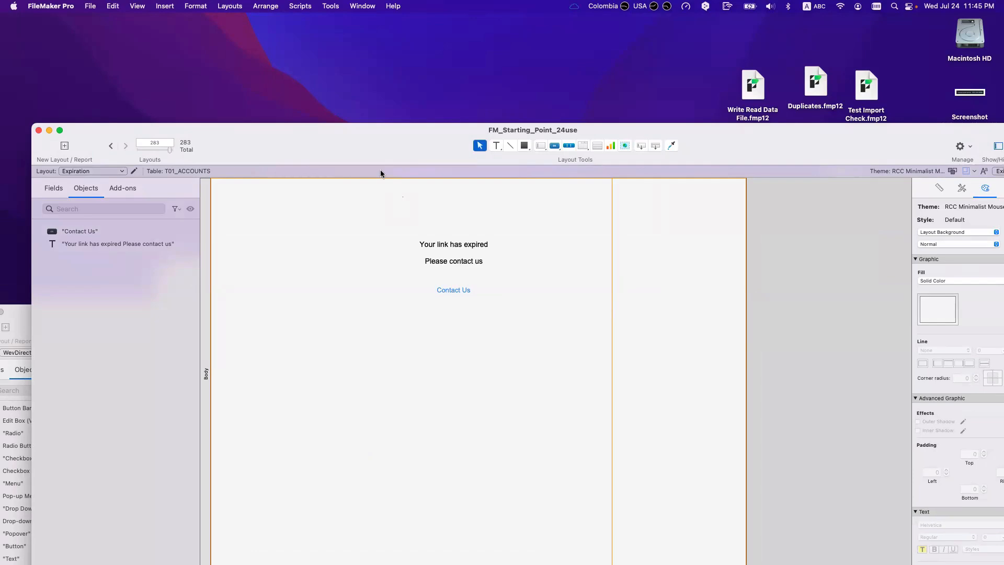
Step: Move the layout window aside and bring the WebDirect_Startup Script Workspace forward
double_click(366, 142)
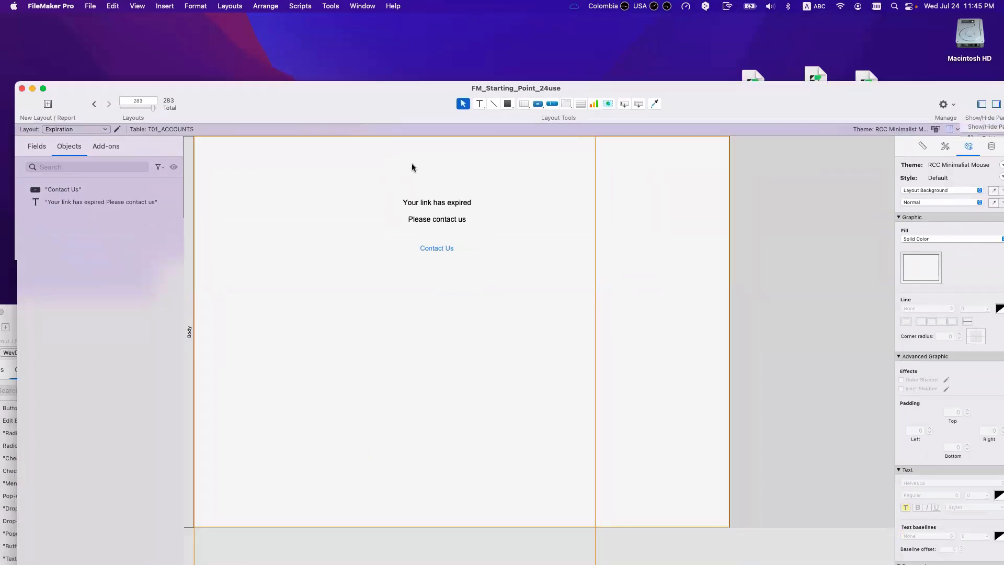
drag(412, 88, 500, 373)
drag(263, 282, 137, 105)
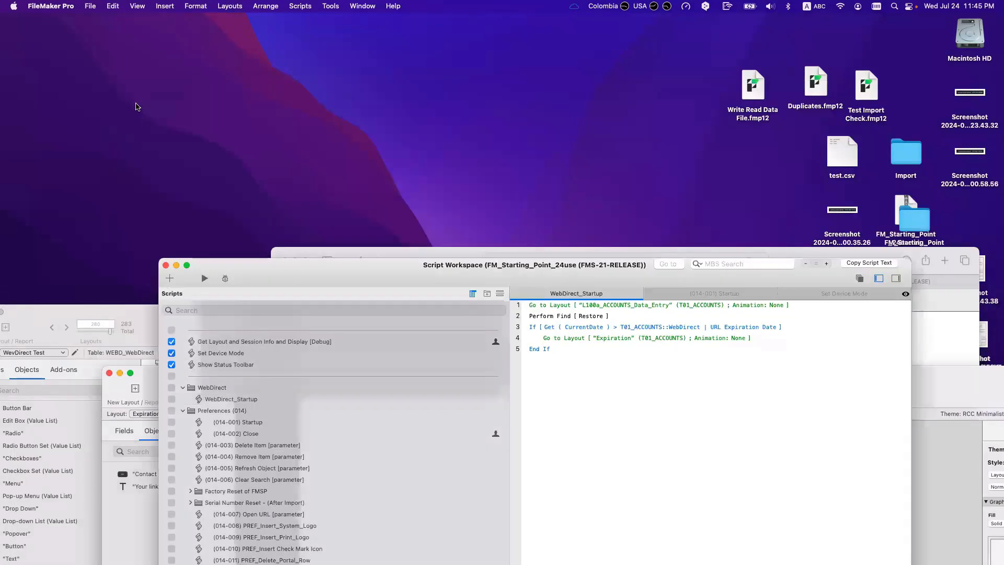
click(430, 147)
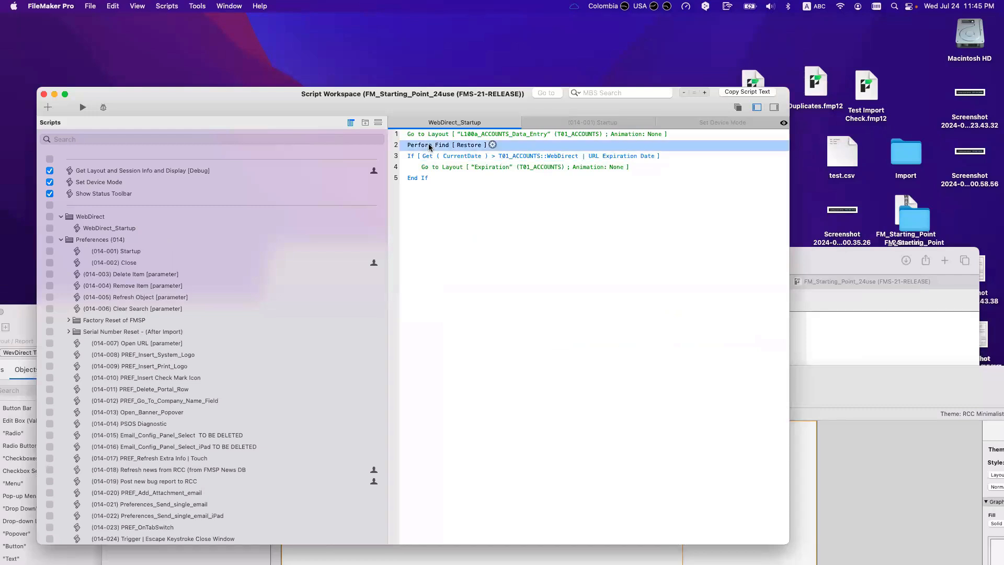
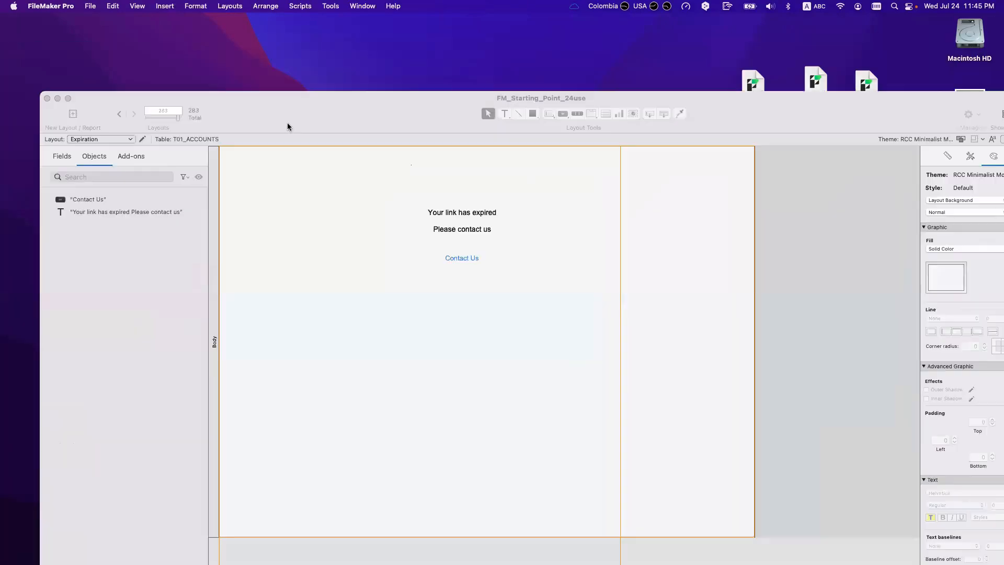
Step: Dismiss the layout list without switching, then return the accounts entry layout to Browse mode
click(133, 131)
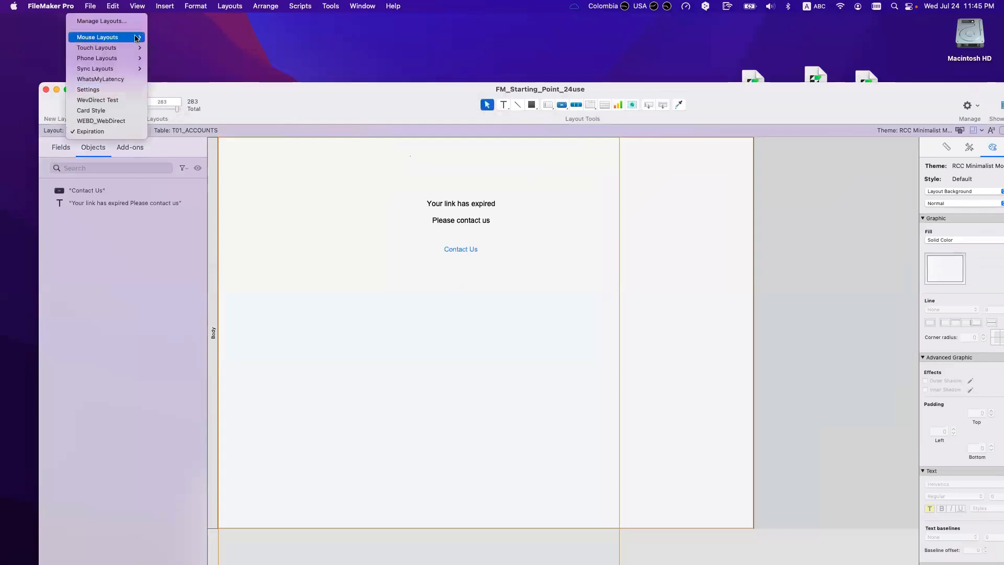
mouse_move(134, 37)
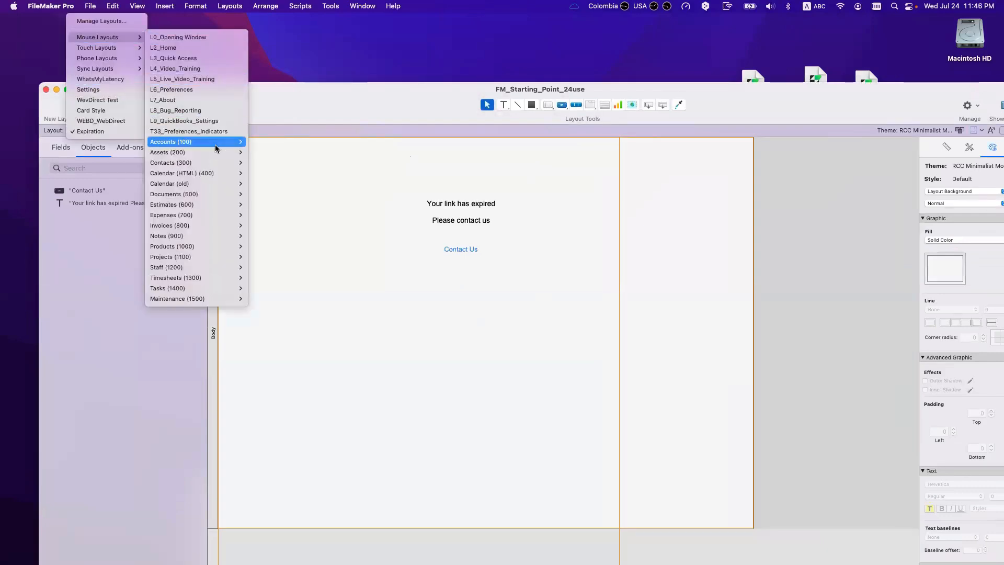
click(429, 240)
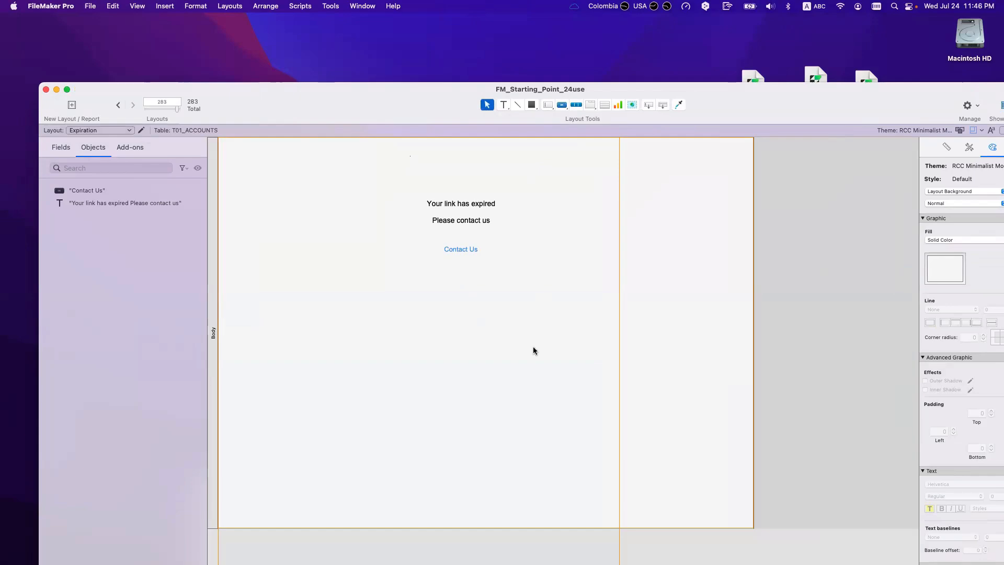
key(super+b)
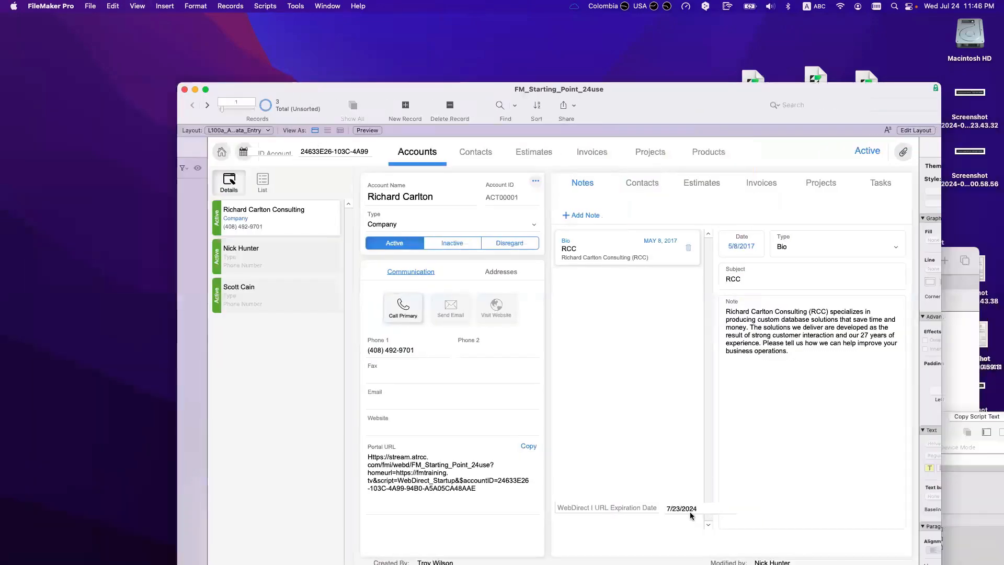
Step: Set the WebDirect URL Expiration Date to 7/25/2024 from the calendar
click(691, 510)
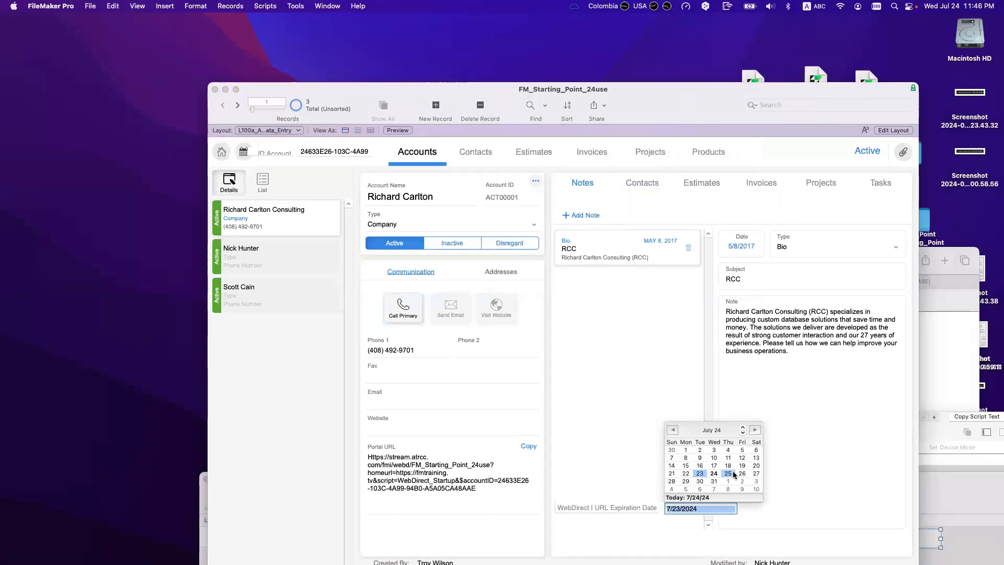
click(734, 474)
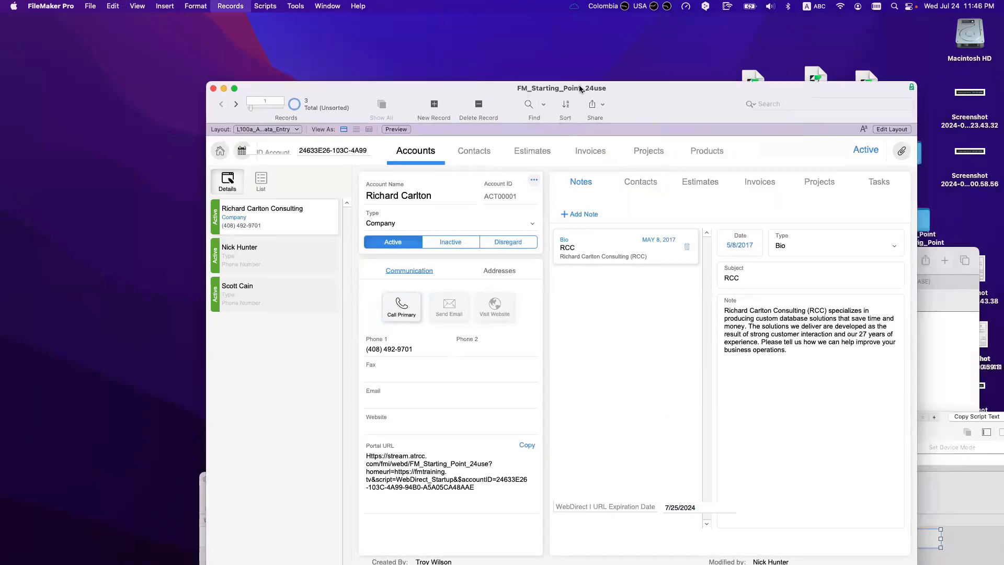
key(Escape)
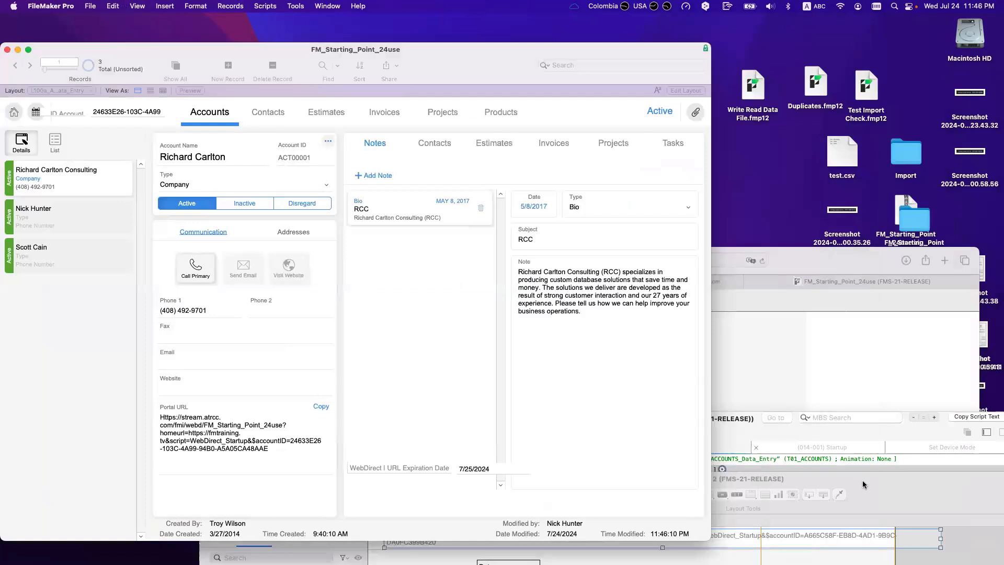
Step: Reload the portal URL in Safari, then bring the FileMaker database window back to front
click(763, 433)
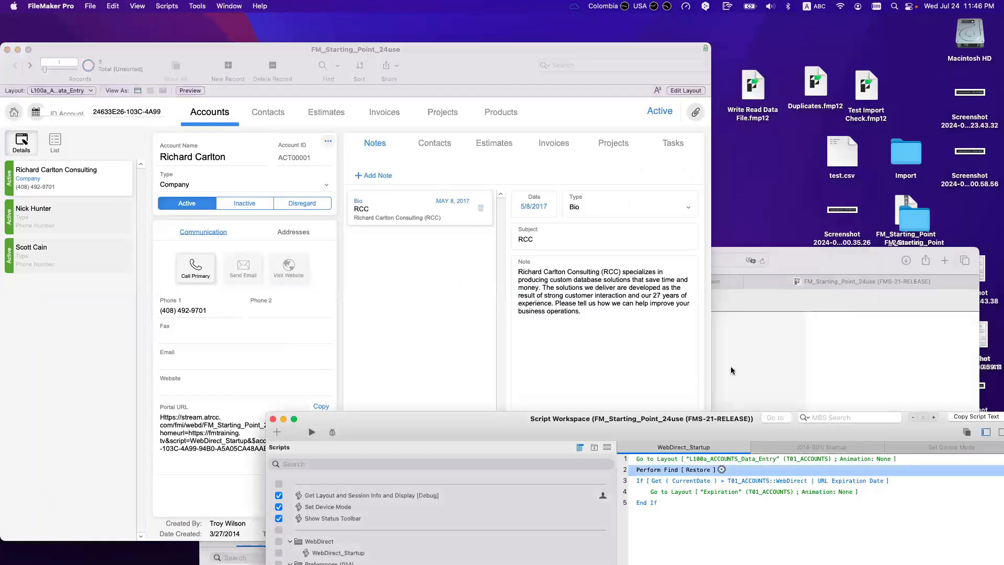
click(748, 376)
click(548, 257)
key(Return)
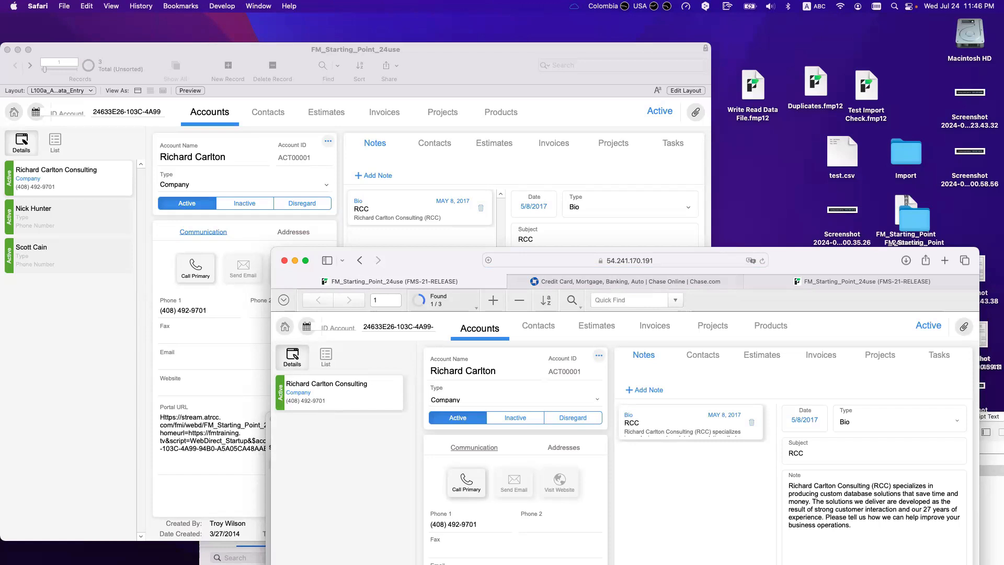
drag(443, 258, 513, 268)
drag(214, 73, 217, 62)
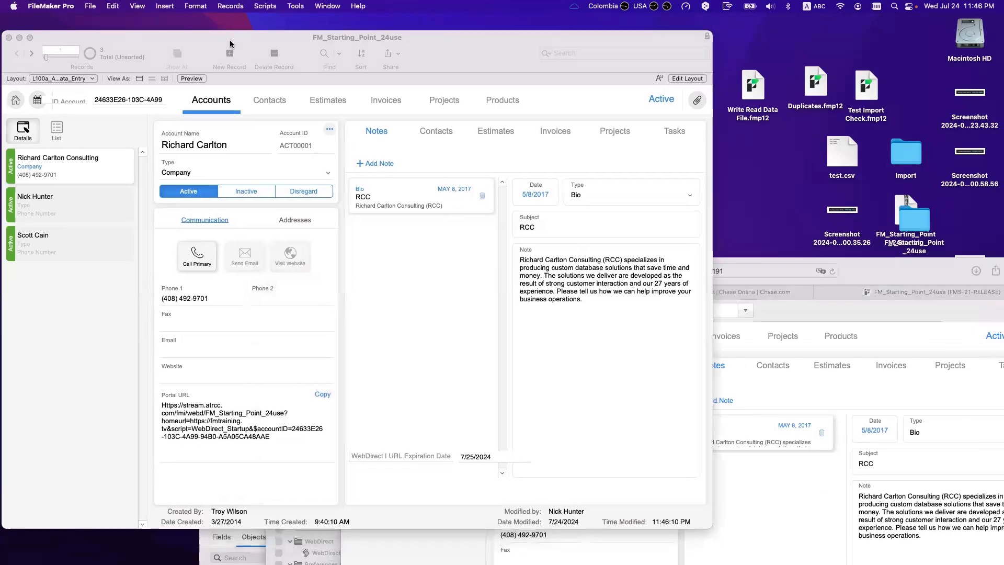
Step: Review the Login account's details in Manage Security, then cancel without saving
click(90, 6)
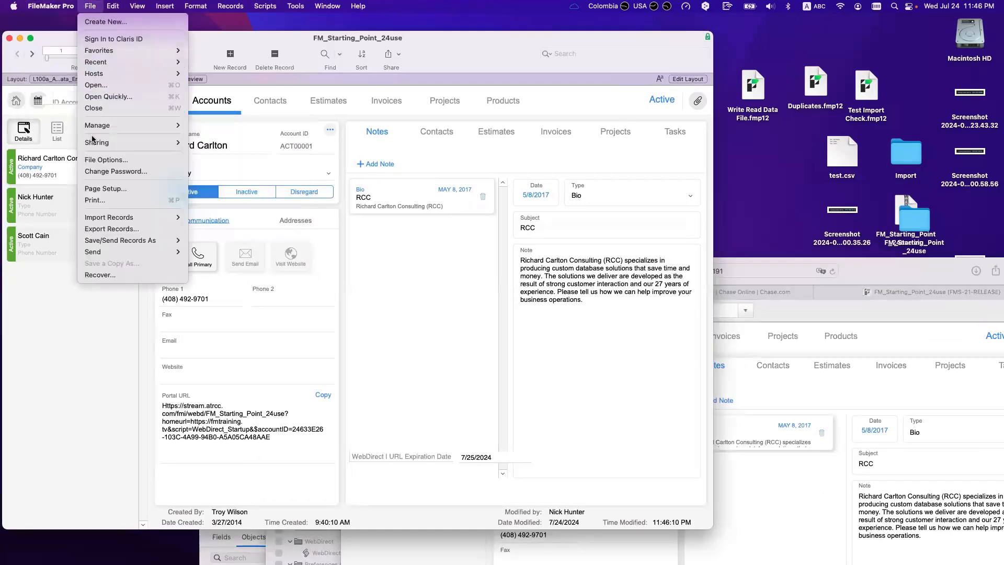
mouse_move(99, 126)
click(258, 137)
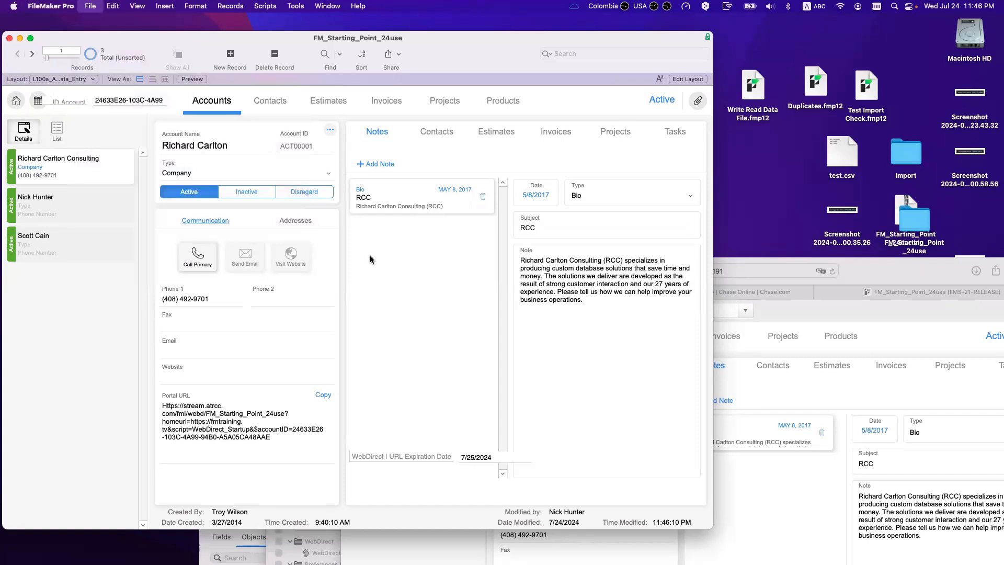
click(429, 231)
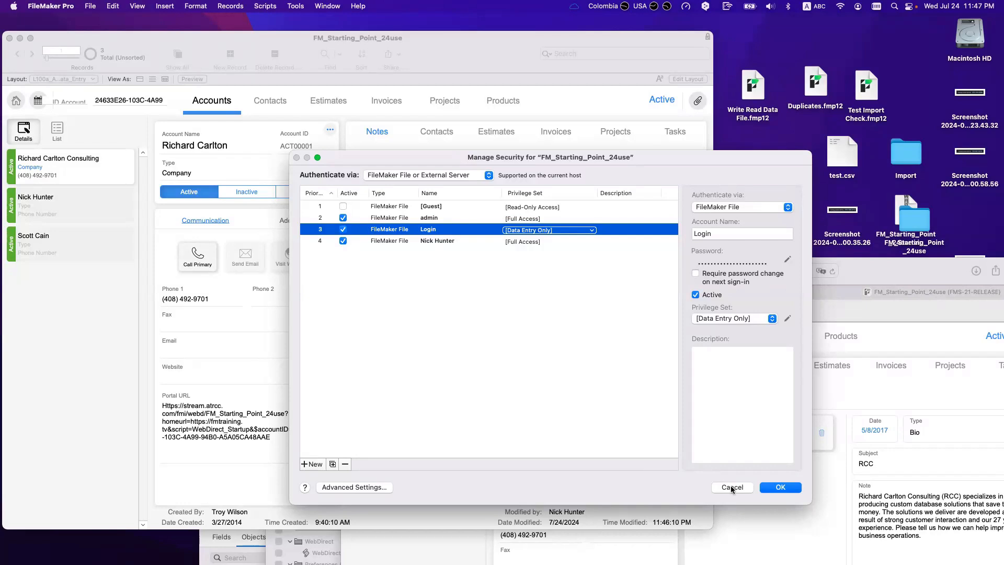
click(459, 273)
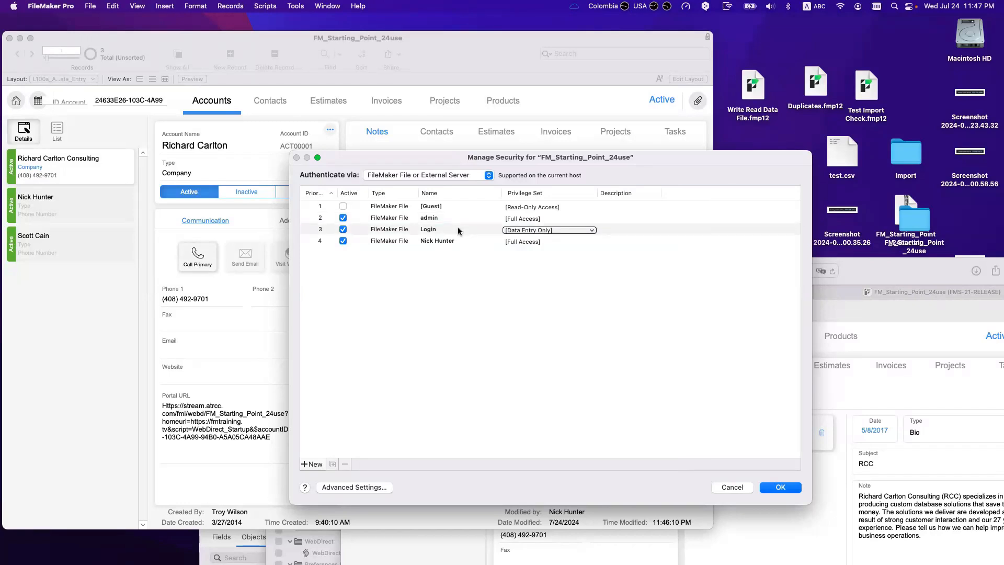
click(456, 230)
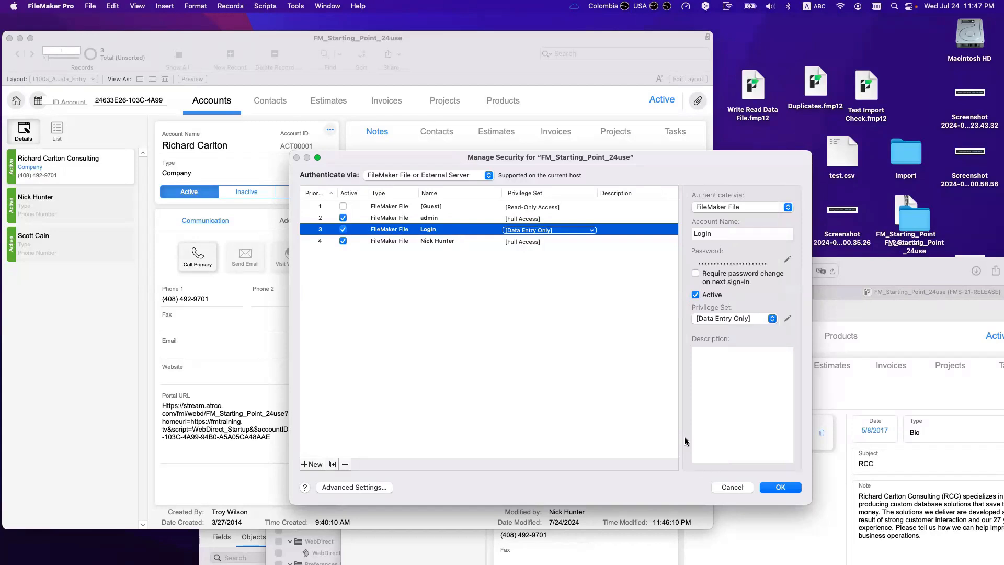
click(731, 487)
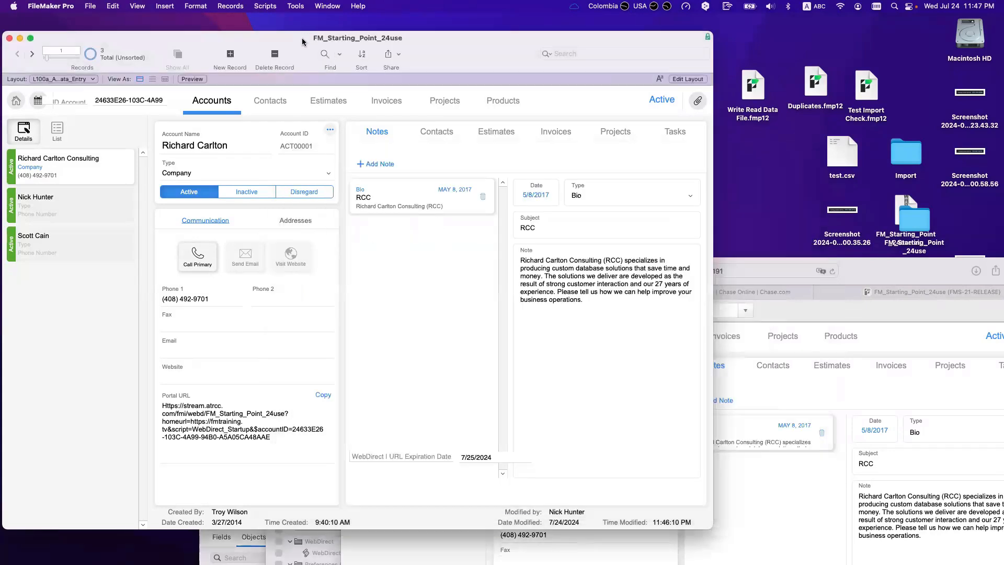
Step: Inspect File Options without changes and bring up the Script Workspace with WebDirect_Startup
drag(302, 42, 325, 43)
key(super+shift+s)
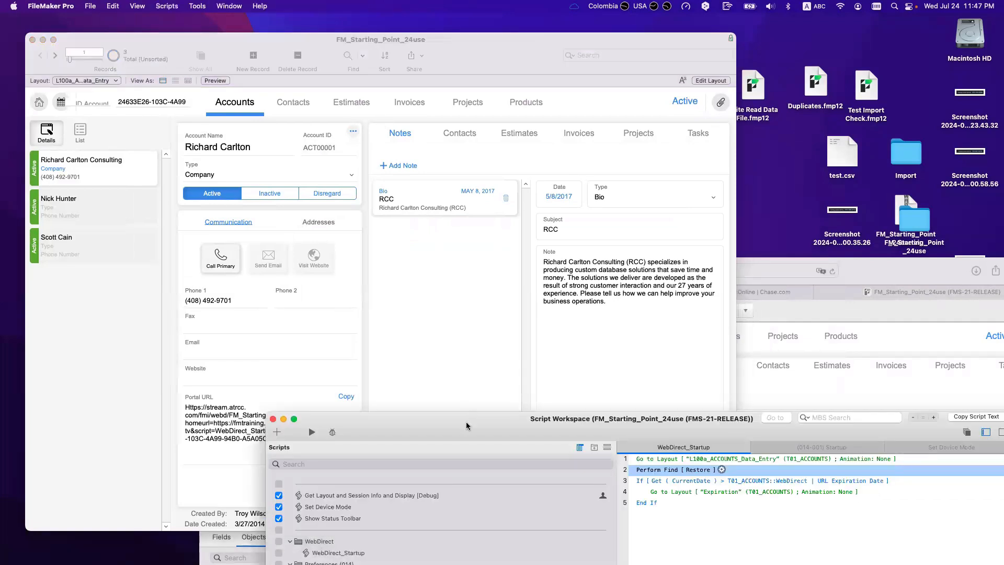
click(350, 301)
click(90, 6)
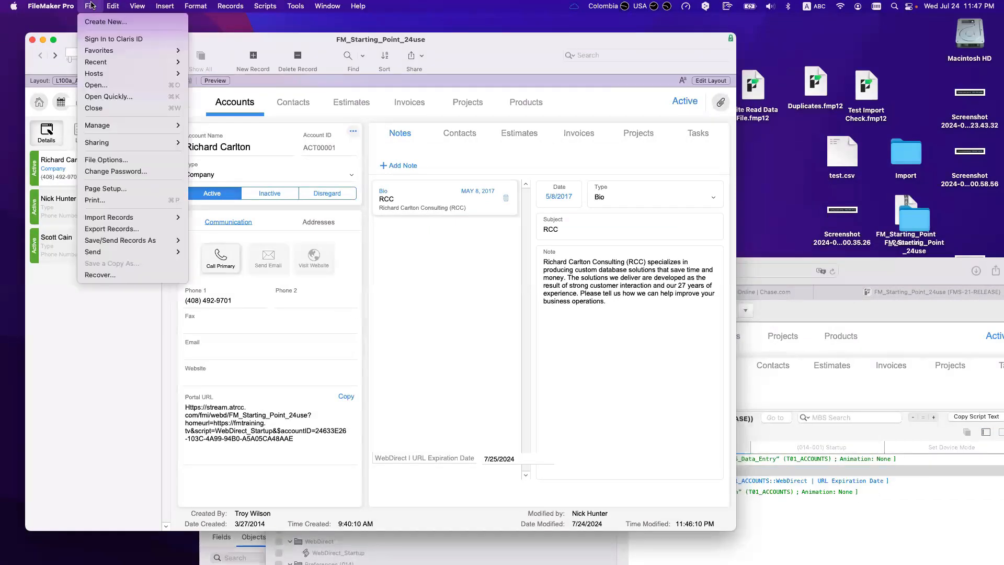
mouse_move(115, 127)
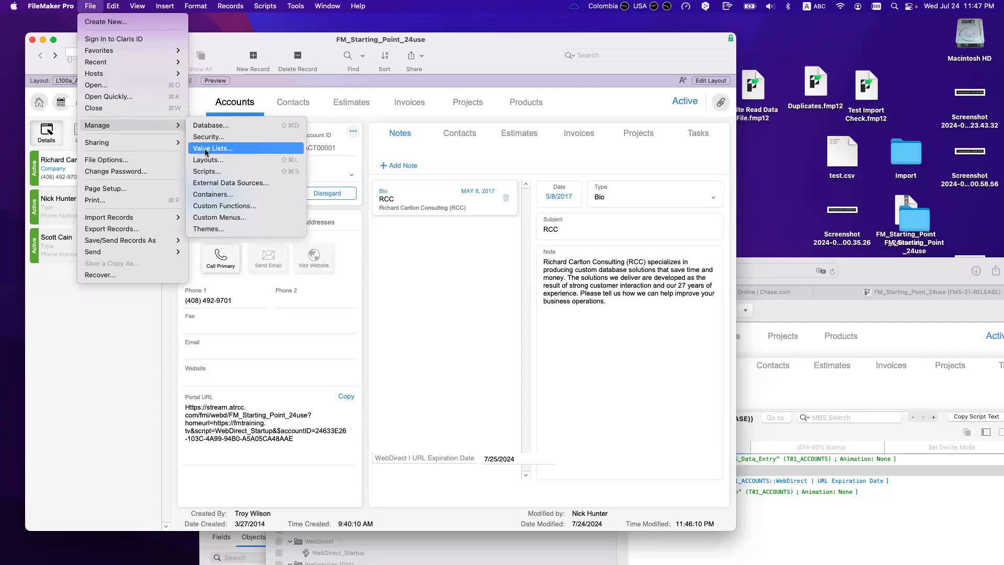
click(110, 160)
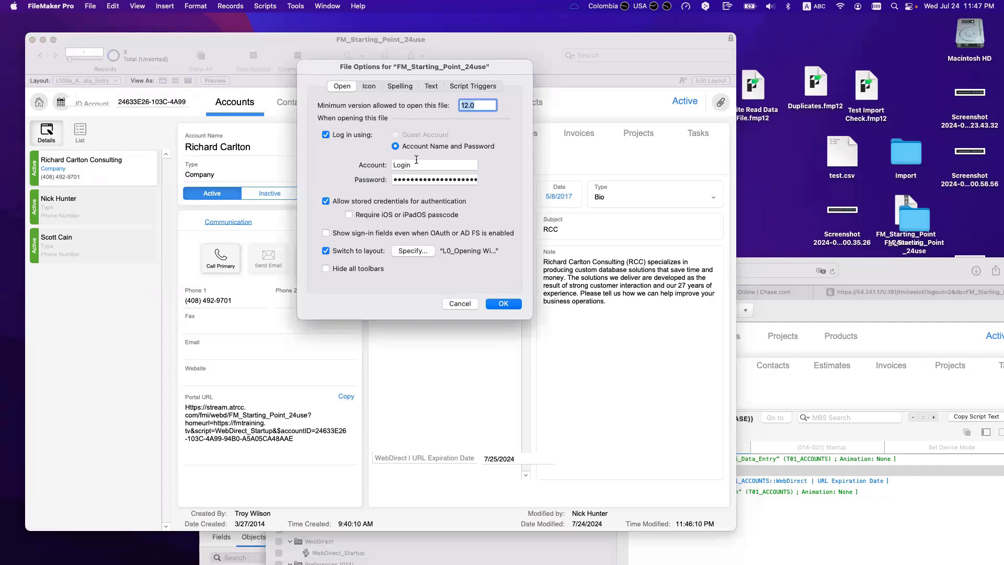
click(462, 304)
key(super+shift+s)
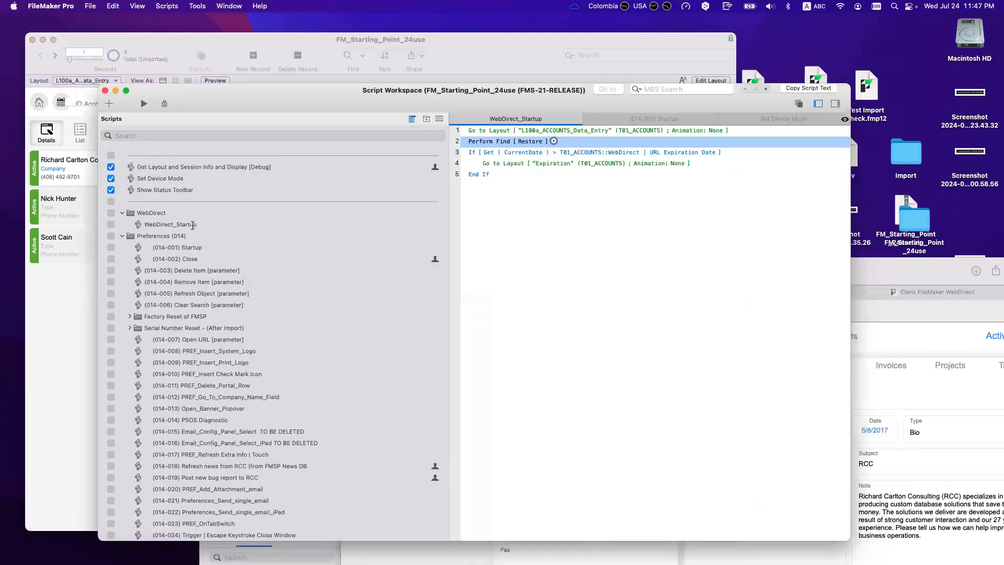
Step: Open the (014-001) Startup script and select Get ( SystemPlatform ) in line 1's If calculation
click(201, 245)
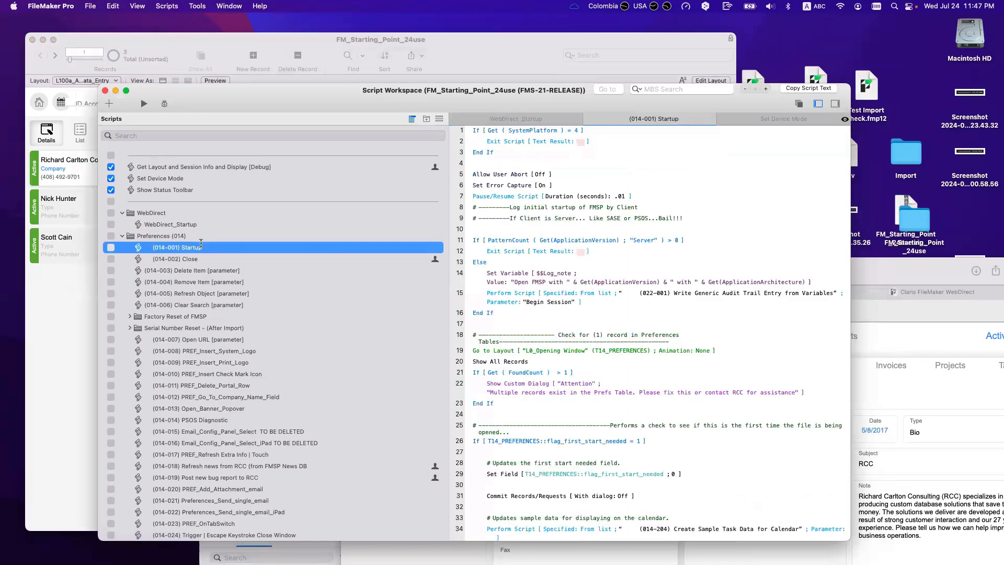
click(489, 132)
drag(489, 132, 566, 131)
key(cmd+c)
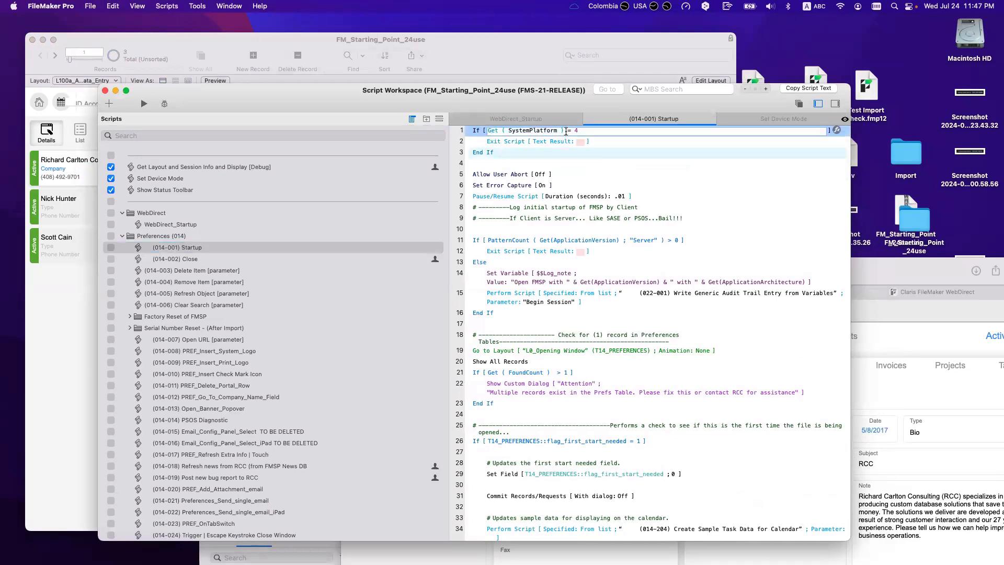
key(super+slash)
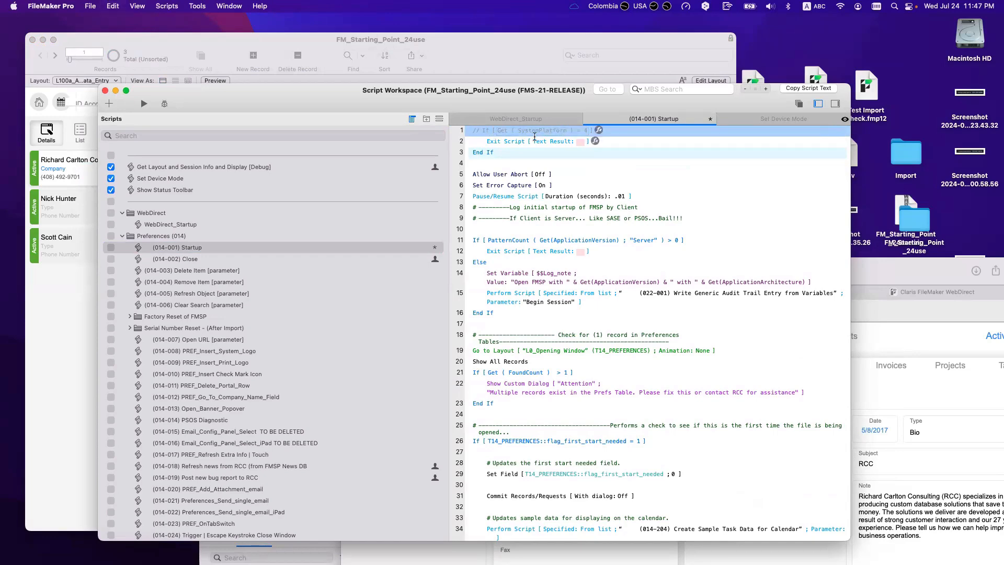
key(super+slash)
Step: Copy the Get ( SystemPlatform ) expression and open FileMaker Pro Help
key(super+shift+slash)
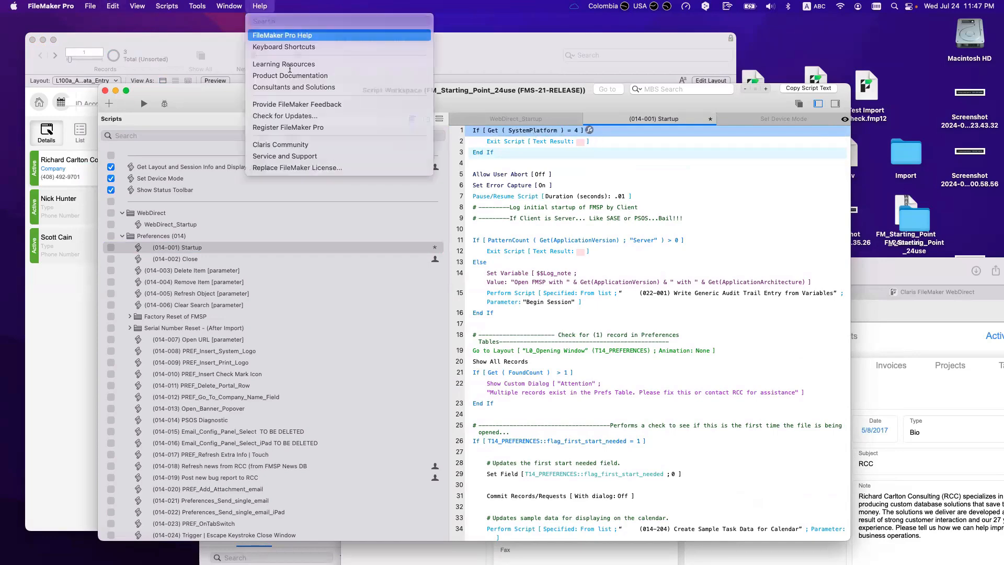
key(Return)
click(510, 132)
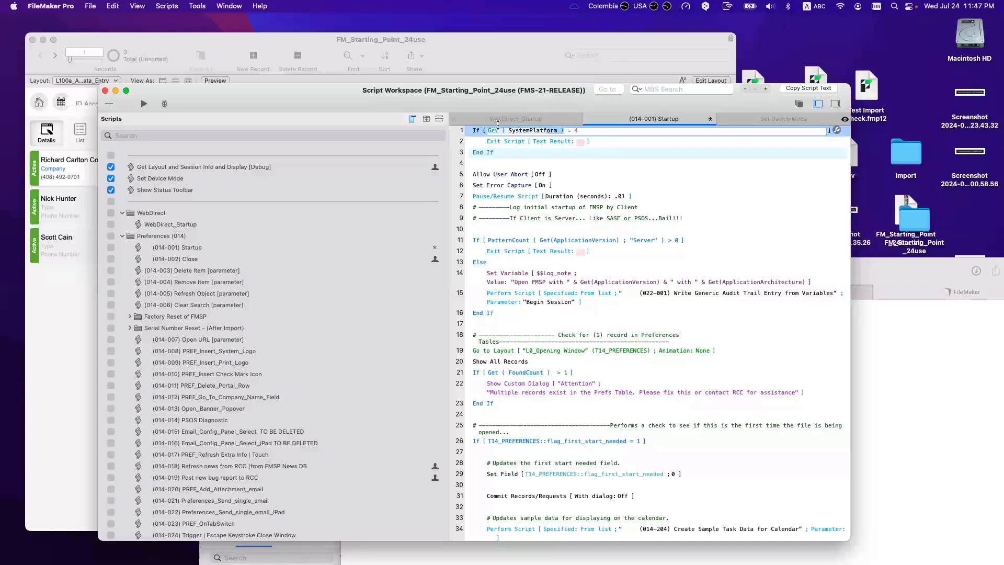
key(super+shift+slash)
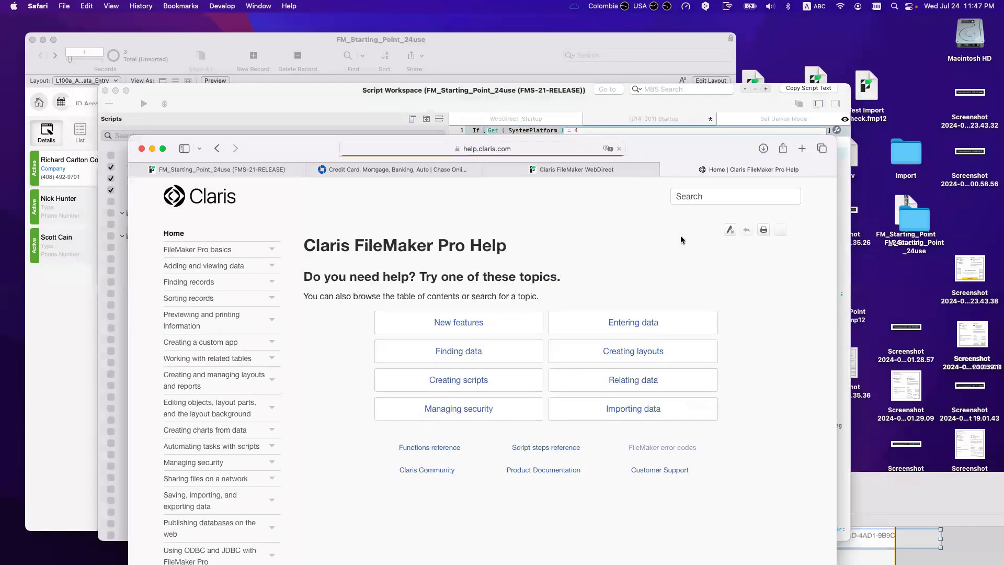
Step: Search the help site for Get ( SystemPlatform ) and open its function page
click(705, 203)
key(cmd+v)
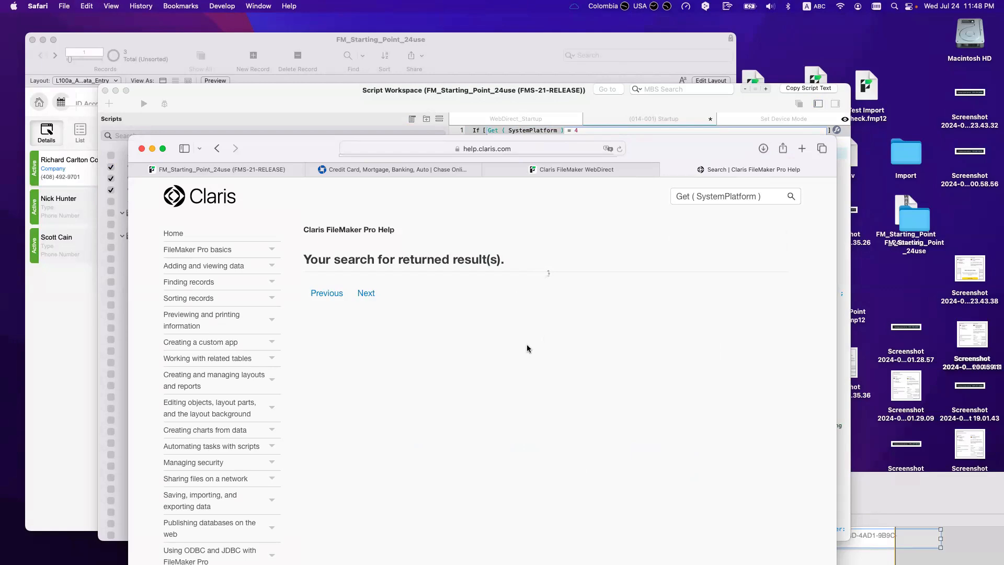
click(393, 293)
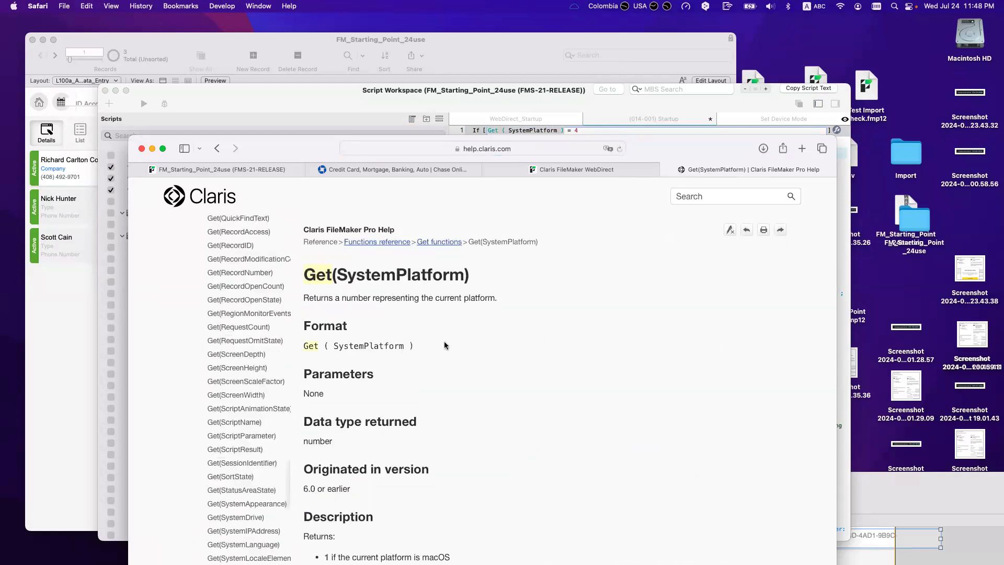
scroll(444, 343, down, 8)
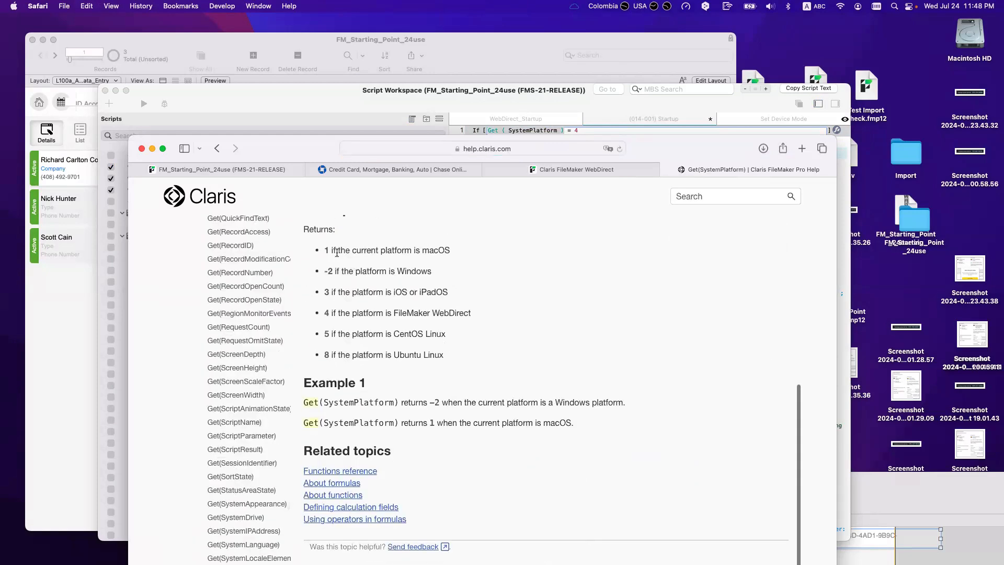
Step: Highlight each return value from 1 macOS to 8 Ubuntu, noting 4 means FileMaker WebDirect
drag(455, 250, 326, 250)
drag(432, 271, 320, 269)
drag(453, 293, 310, 292)
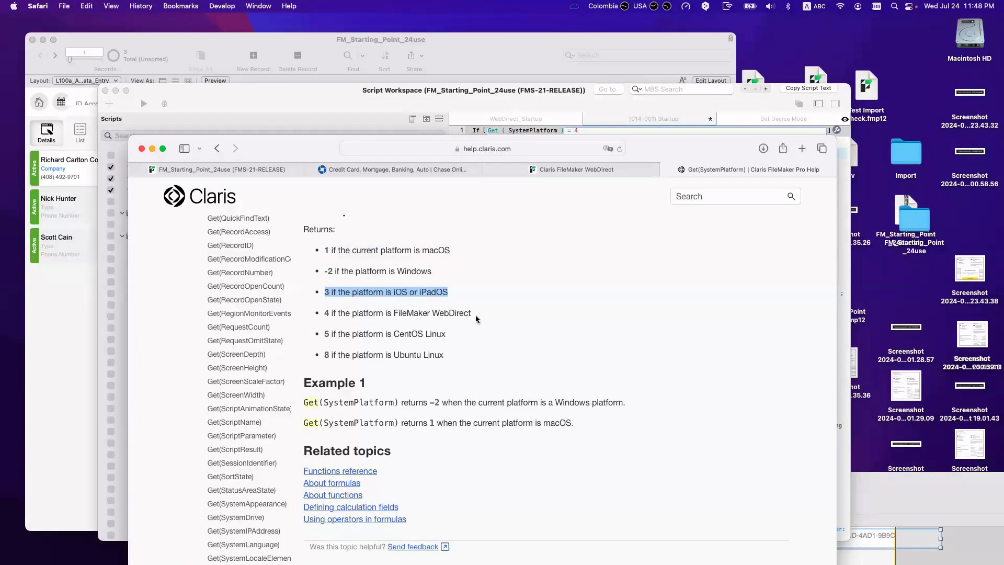
drag(472, 313, 322, 311)
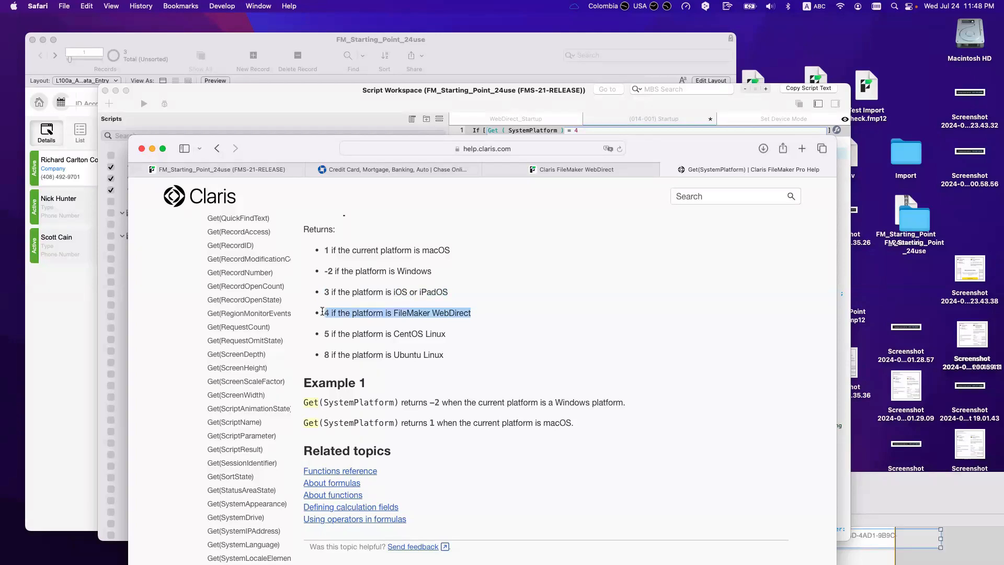
drag(446, 337, 321, 337)
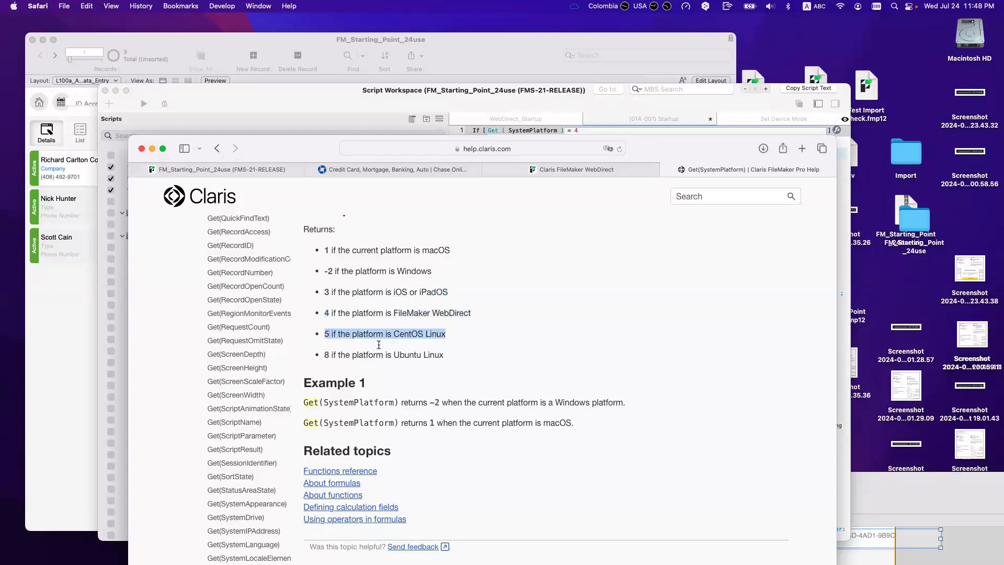
scroll(450, 360, down, 1)
drag(445, 355, 326, 353)
click(407, 354)
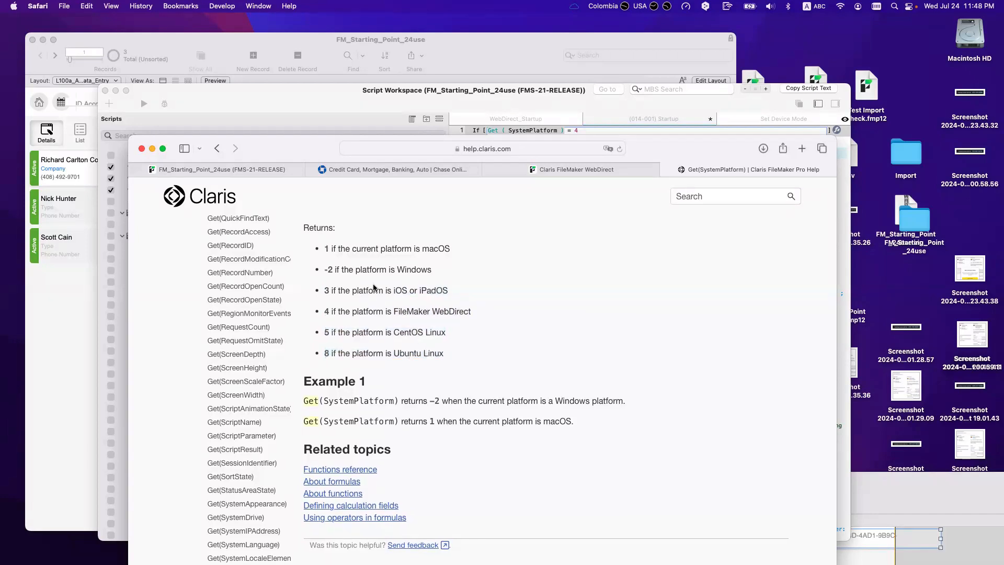
drag(473, 314, 317, 311)
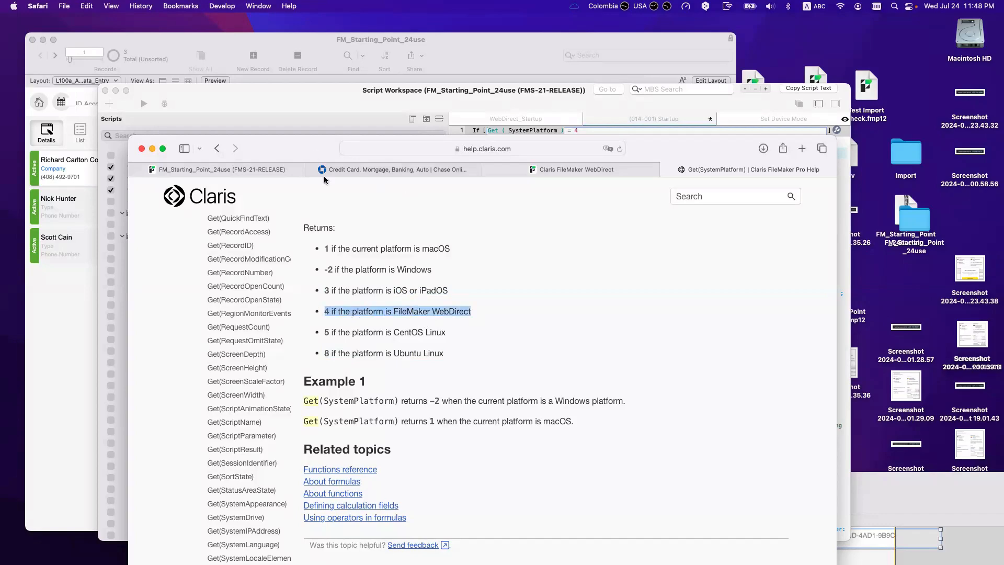
drag(318, 157, 429, 377)
click(154, 95)
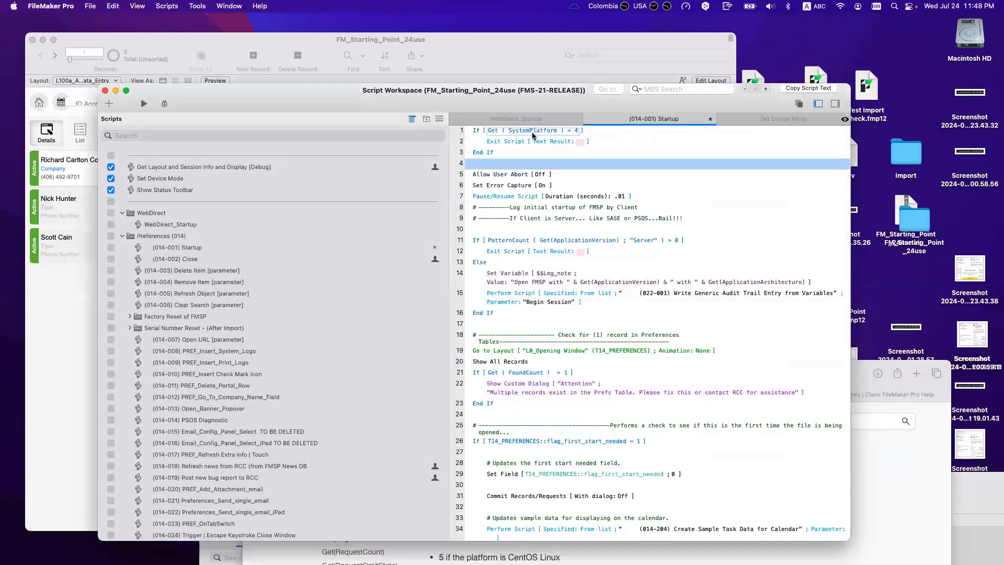
Step: Add Else and Re-Login [With dialog: On] after Exit Script, then save the Startup script
click(526, 143)
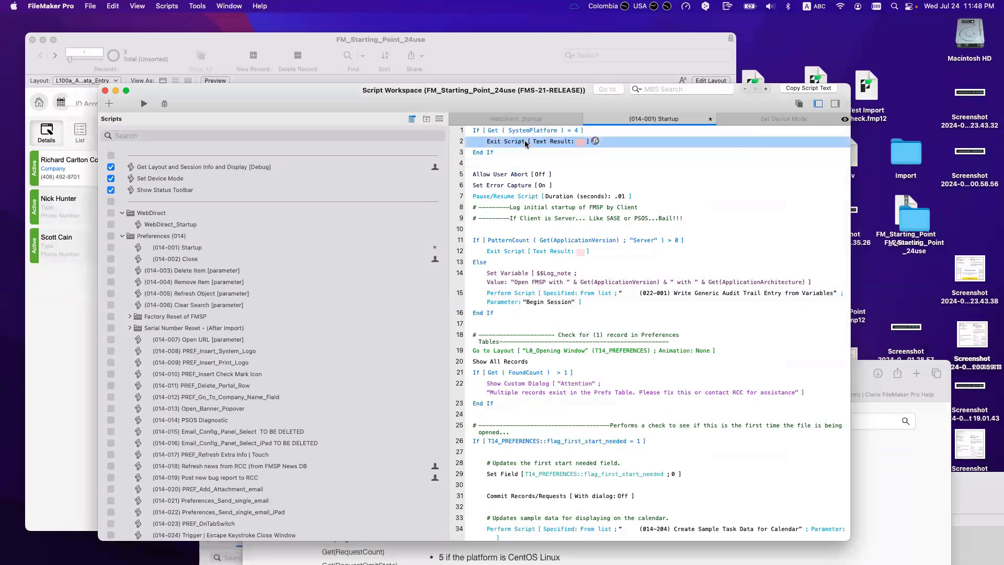
scroll(565, 305, down, 20)
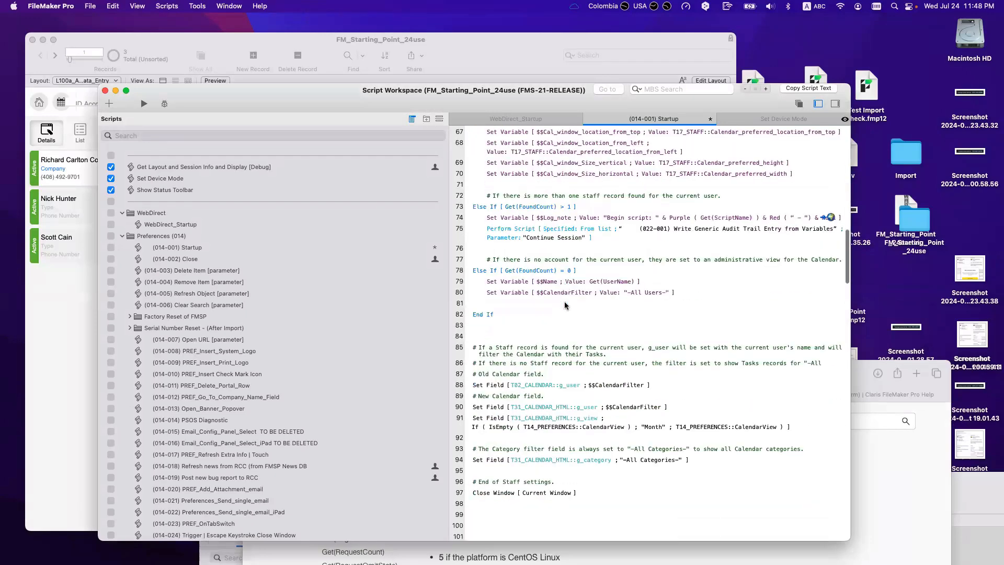
scroll(565, 306, up, 20)
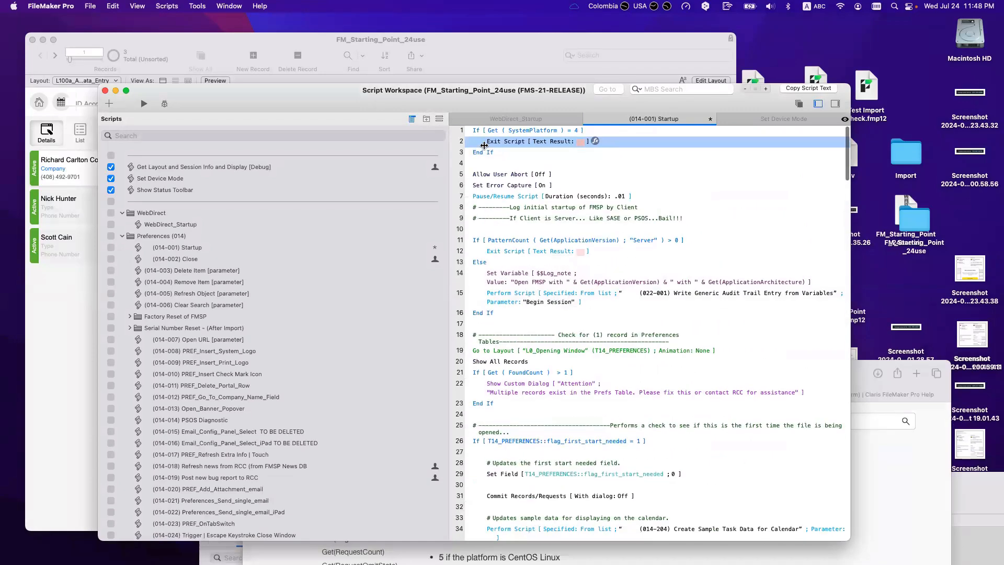
key(Return)
text(els)
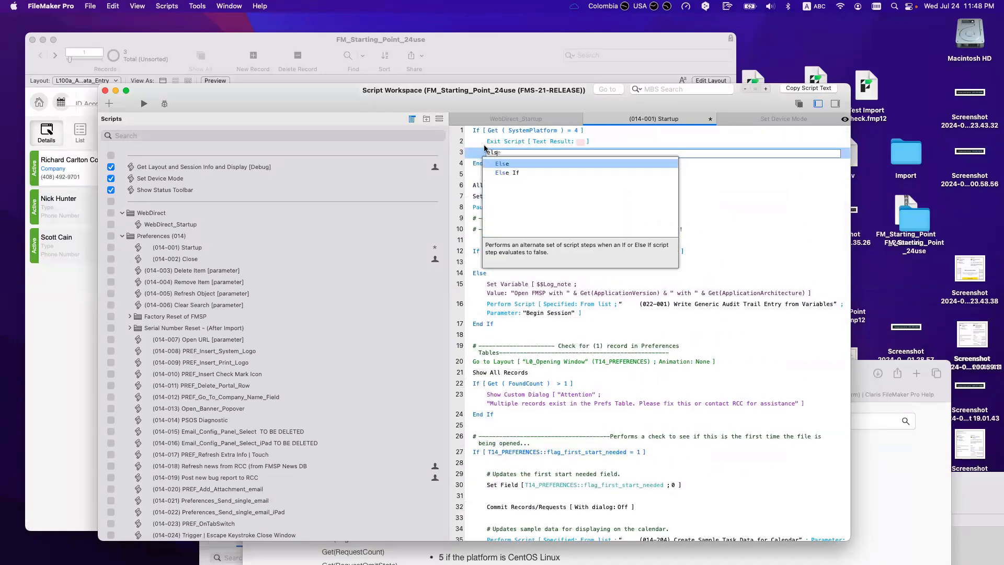
key(Return)
key(Return)
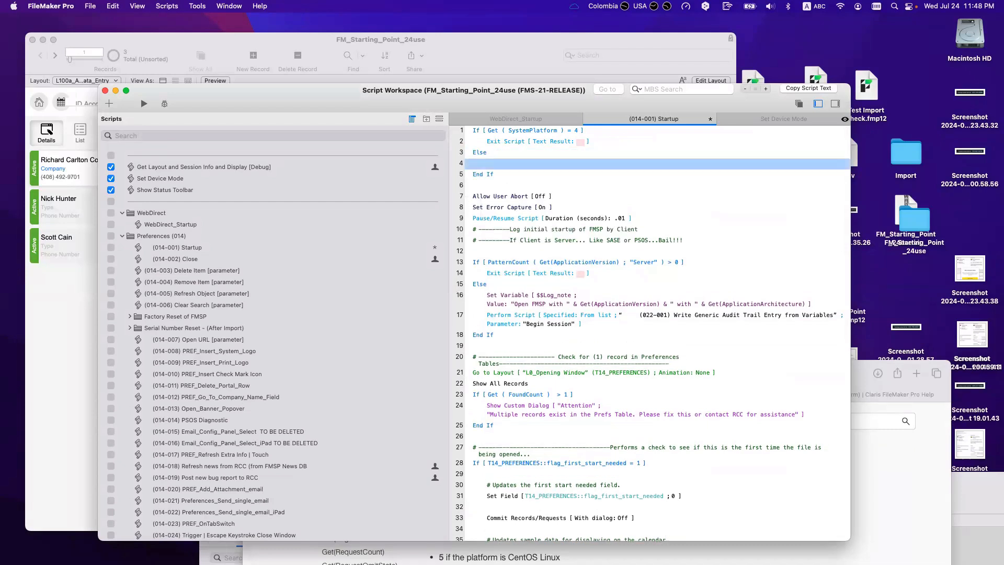
text(rel)
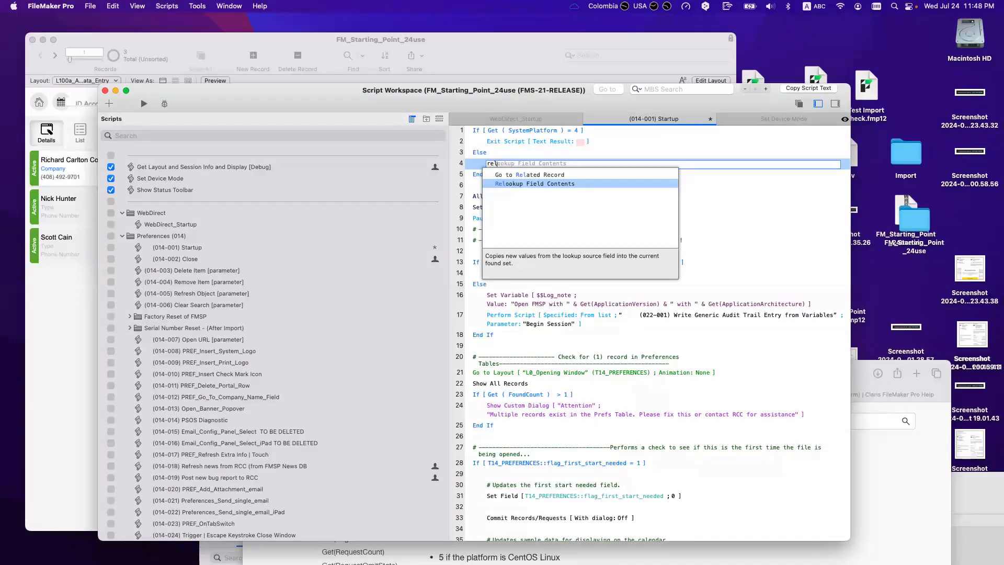
key(BackSpace)
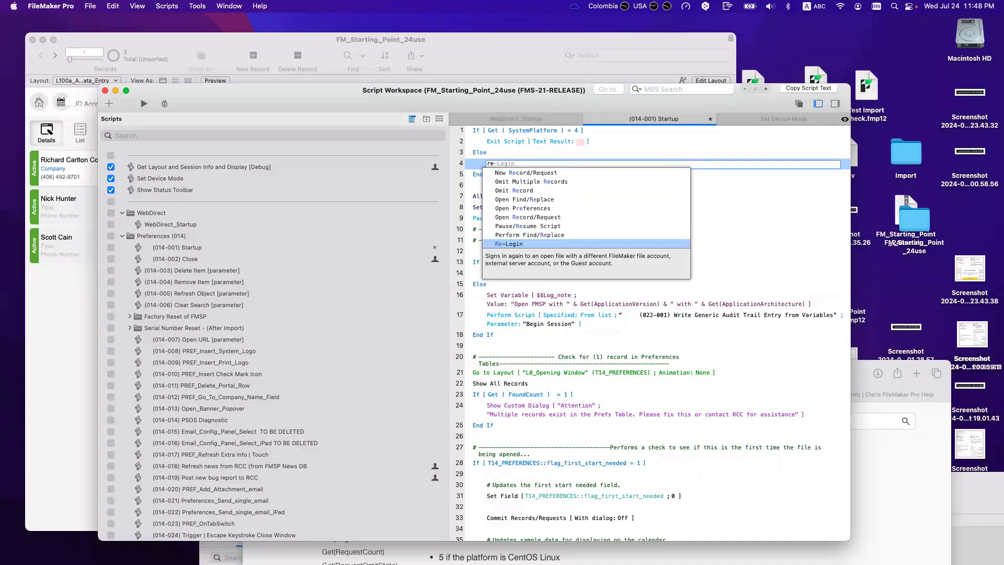
key(Return)
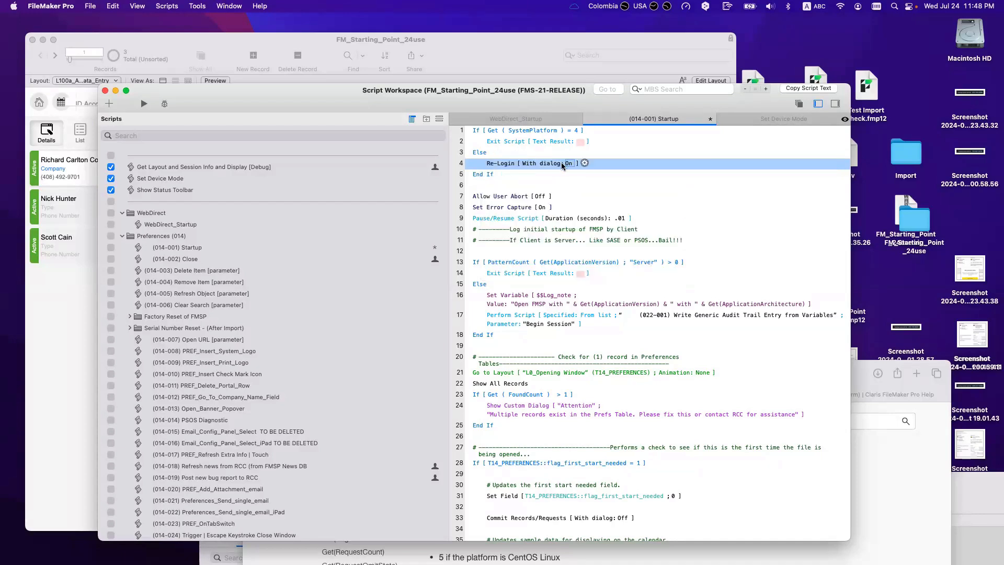
key(super+s)
key(super+s)
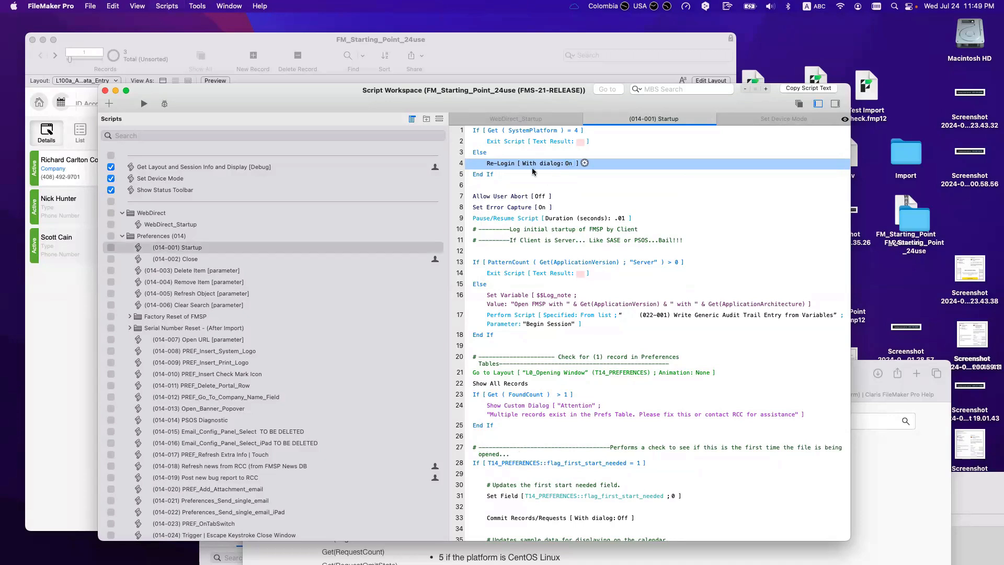
Step: Review File Options' automatic sign-in account and password without changes, then close the database window
drag(292, 101, 406, 193)
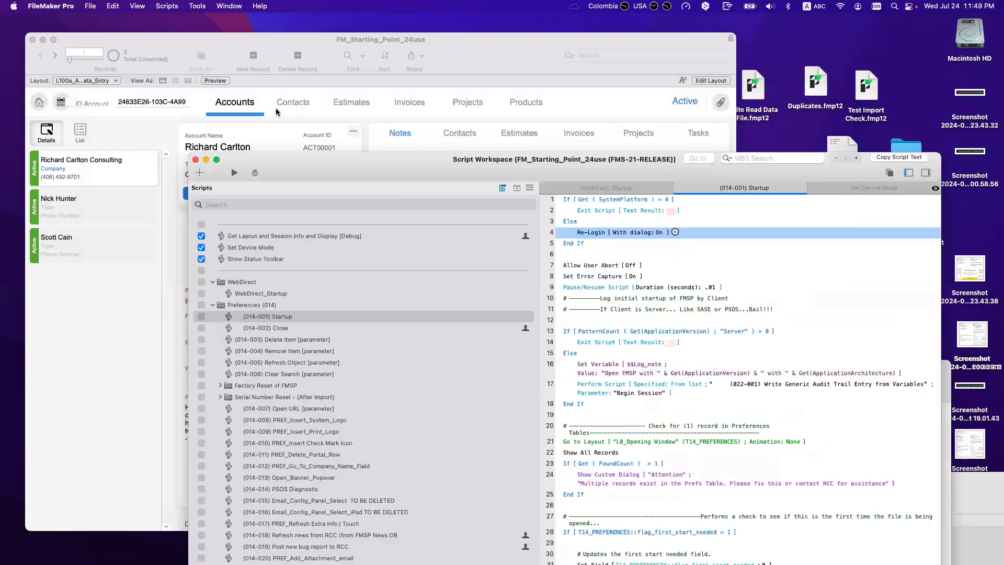
click(101, 69)
click(90, 6)
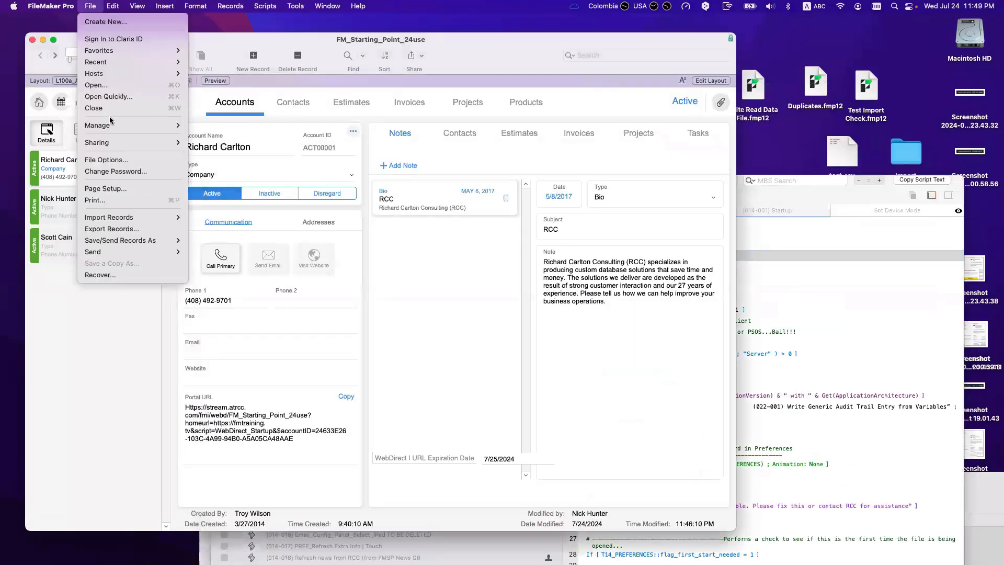
click(129, 165)
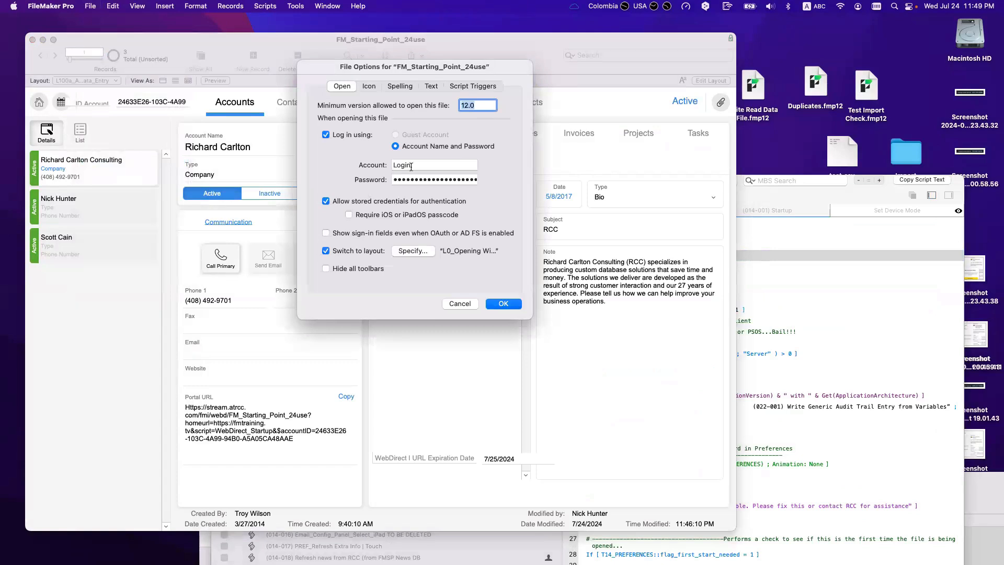
click(413, 164)
key(Tab)
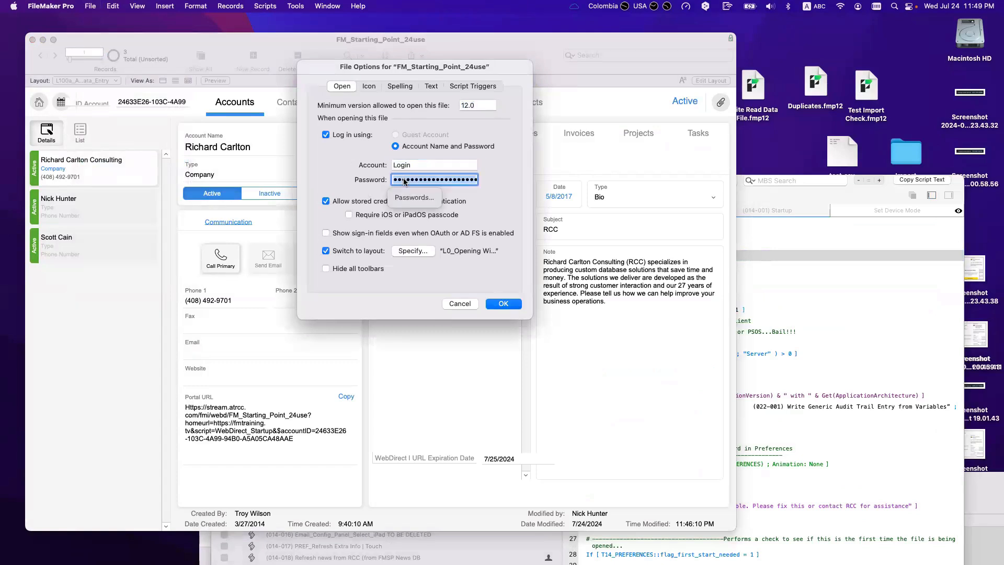
click(460, 303)
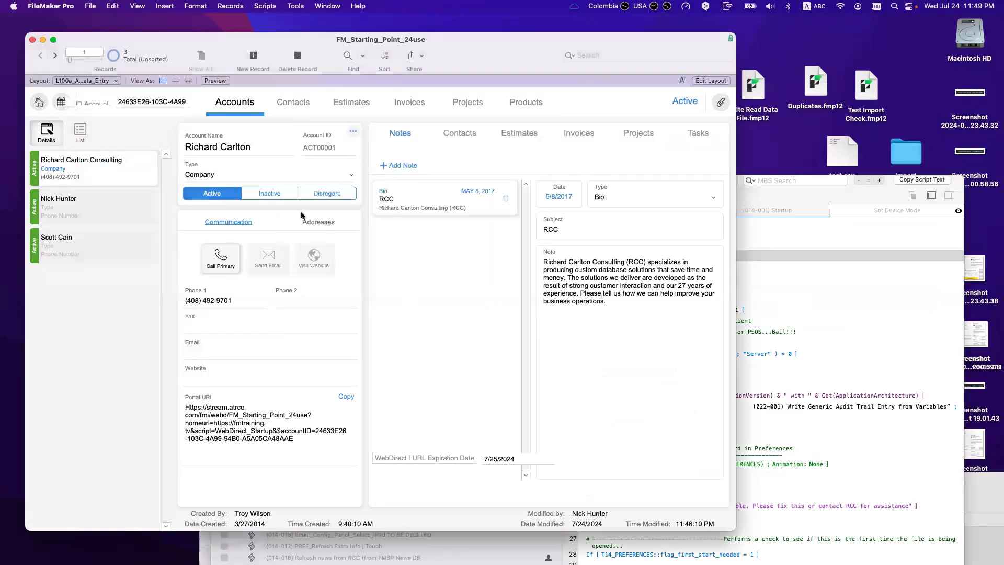
key(super+w)
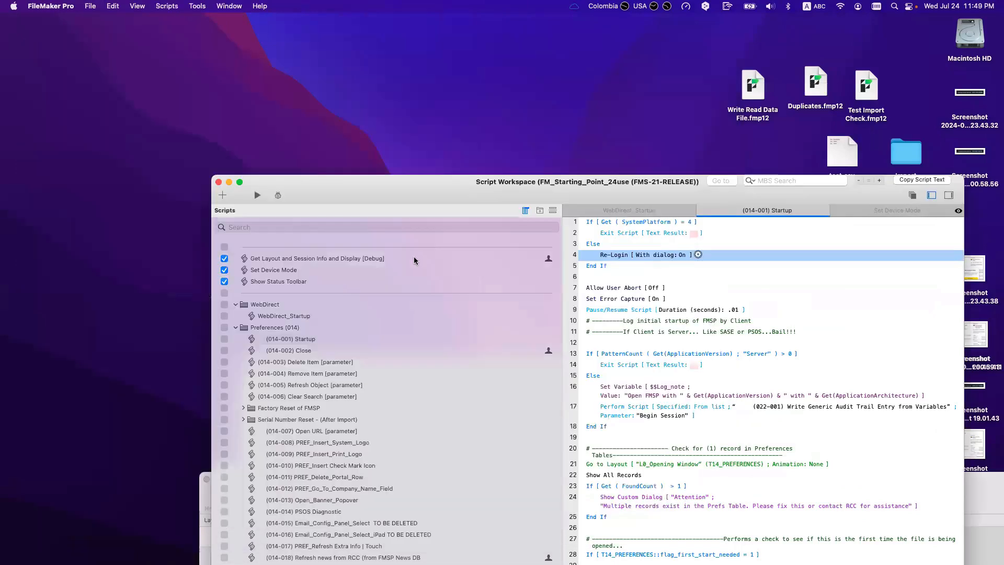
Step: Close the script editor and both file windows, then reopen the hosted FM_Starting_Point_24use file
click(219, 181)
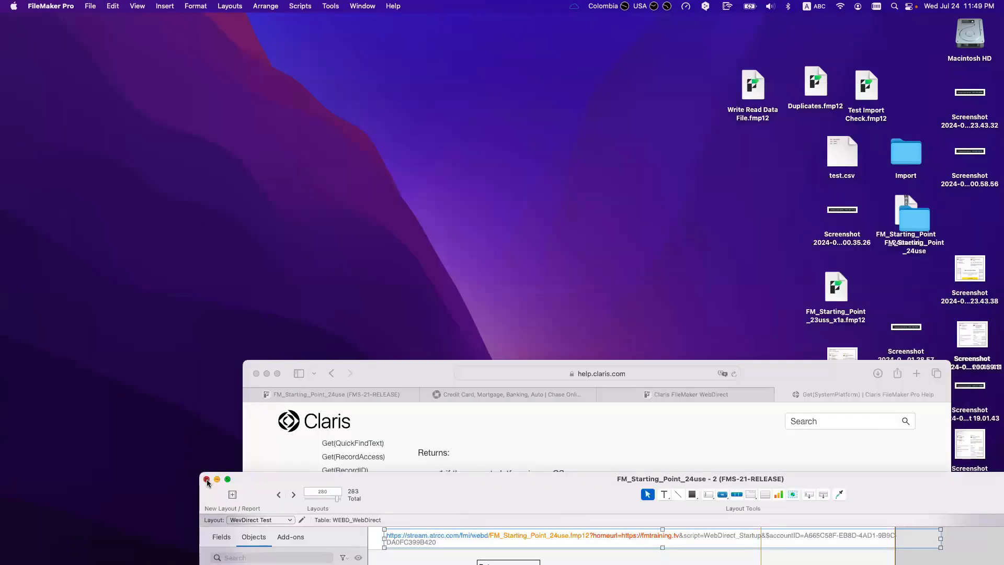
click(207, 479)
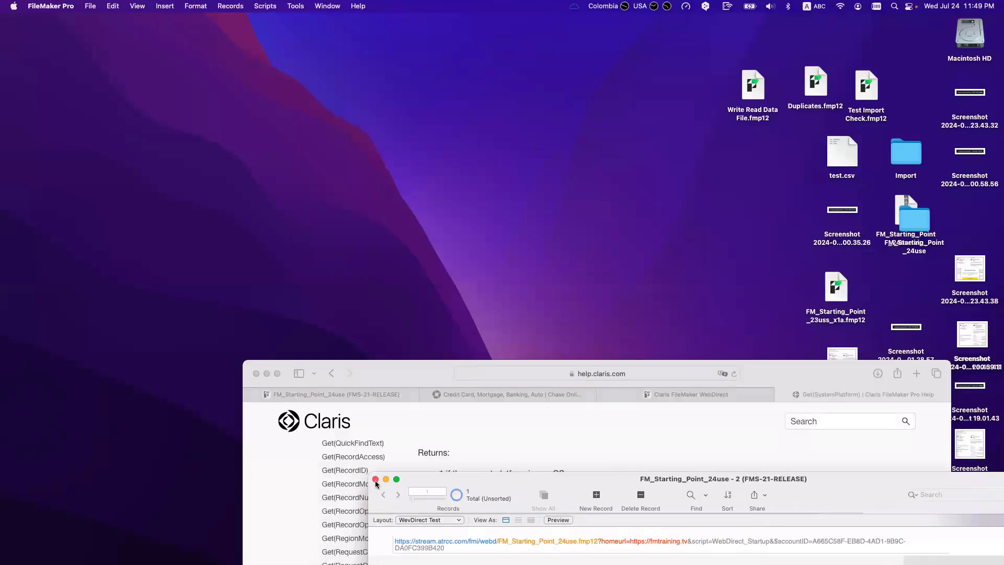
click(375, 479)
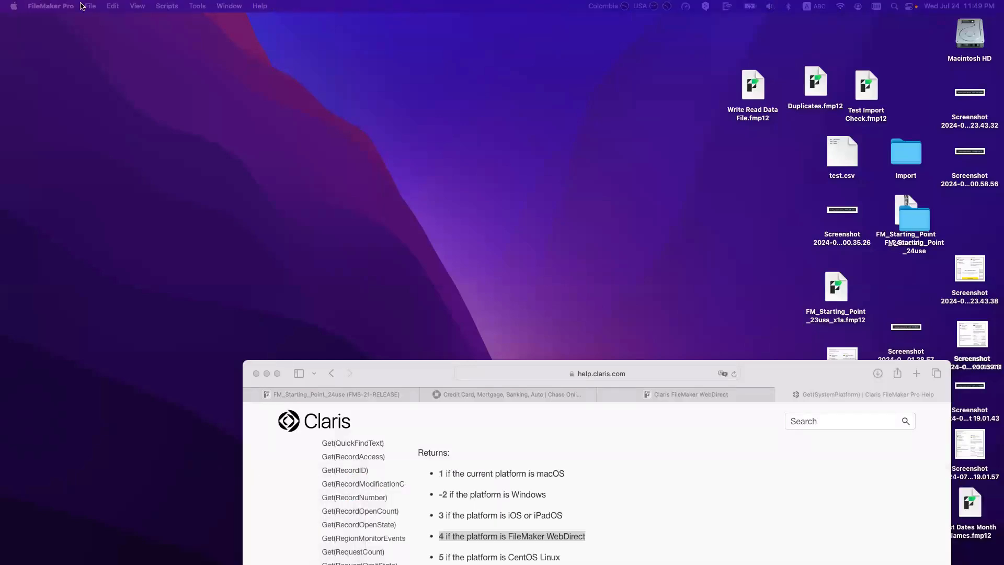
click(84, 5)
mouse_move(168, 50)
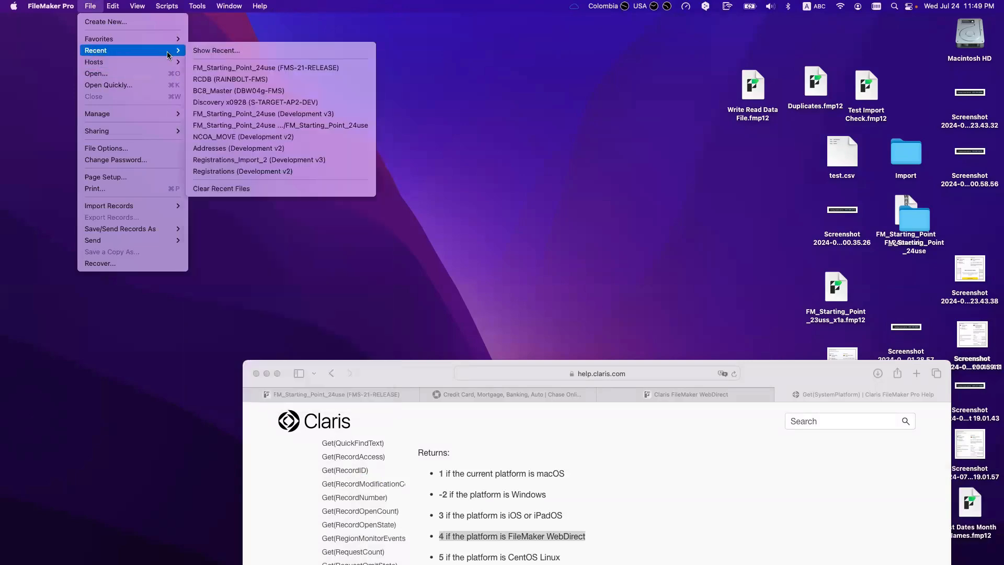
click(236, 69)
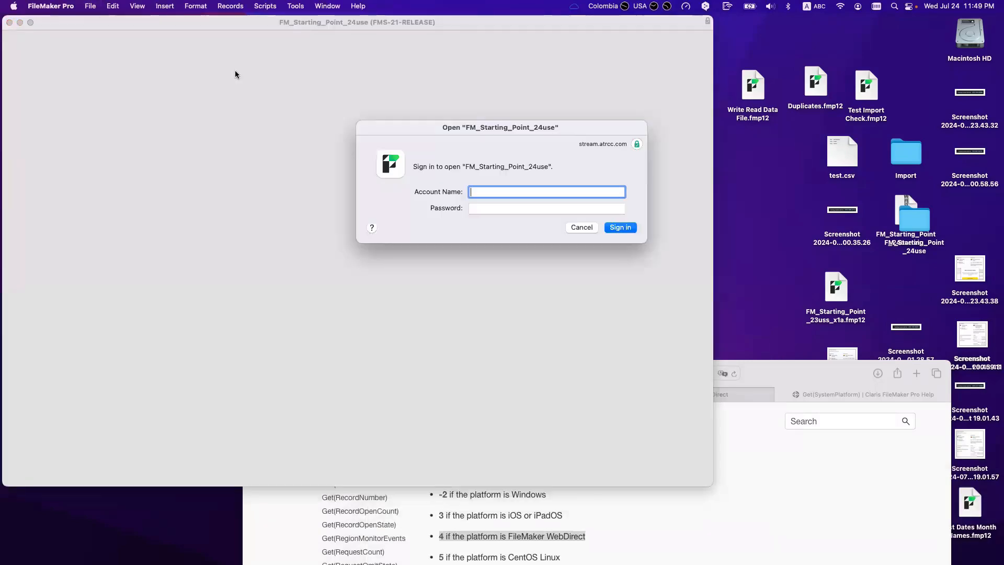
Step: Reload the FM_Starting_Point_24use WebDirect page in Safari
drag(466, 127, 229, 110)
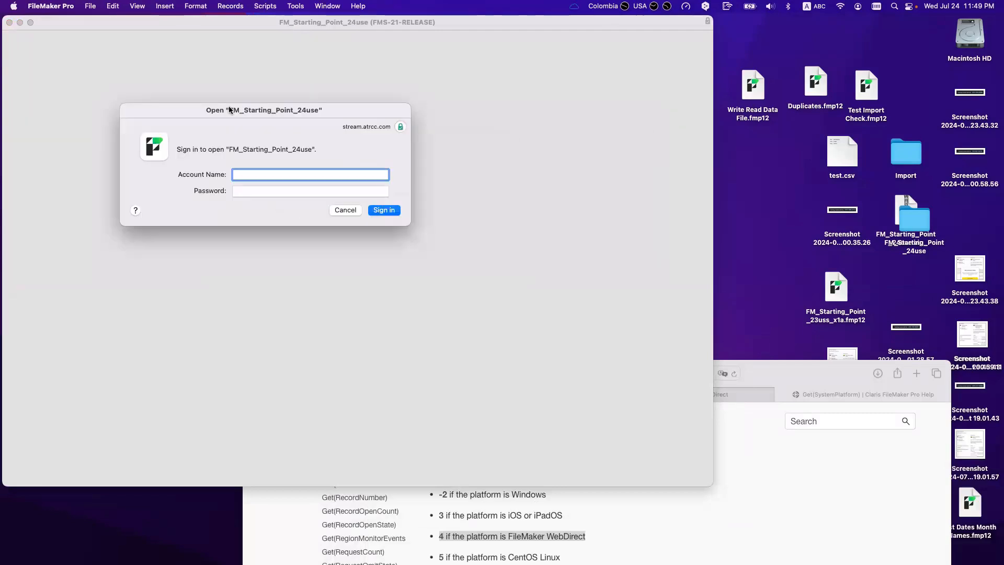
click(783, 491)
click(387, 393)
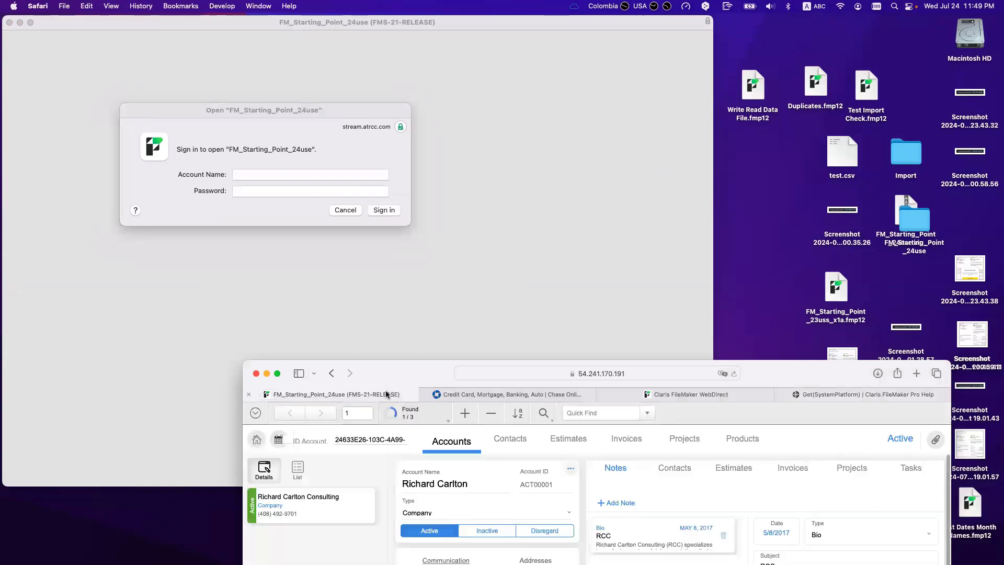
click(499, 374)
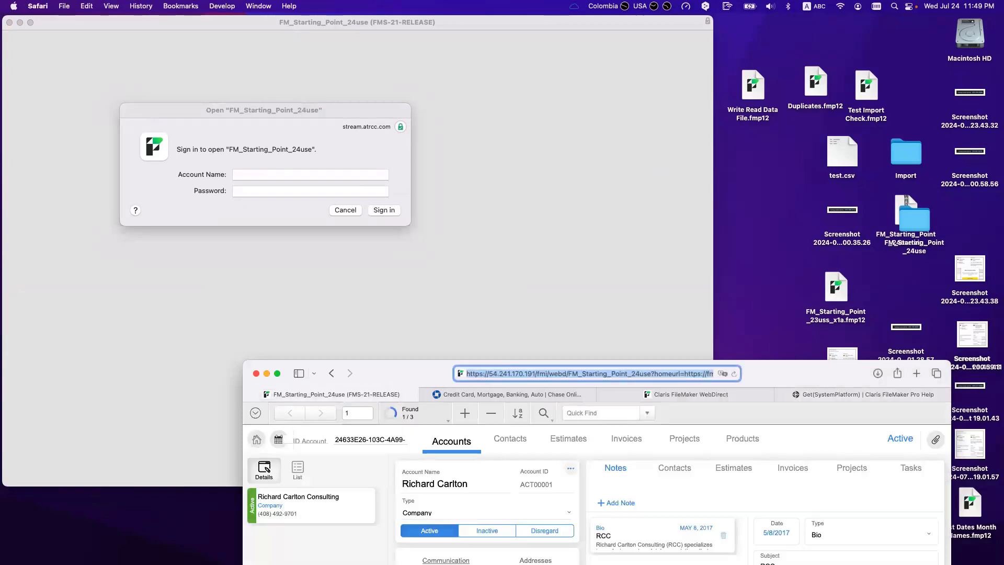
key(Return)
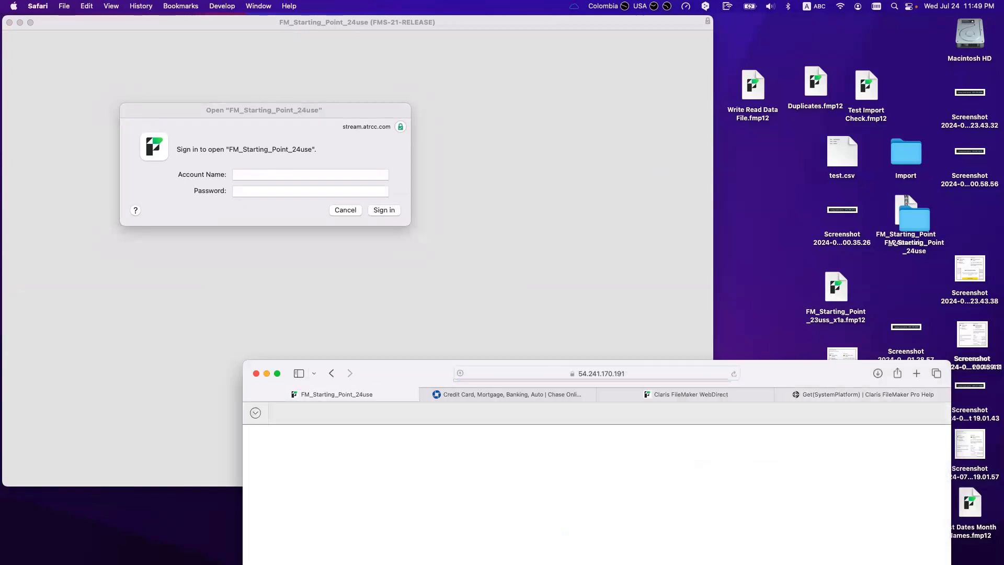
Step: Sign in to the hosted file with the account name and password, then close its window
click(296, 174)
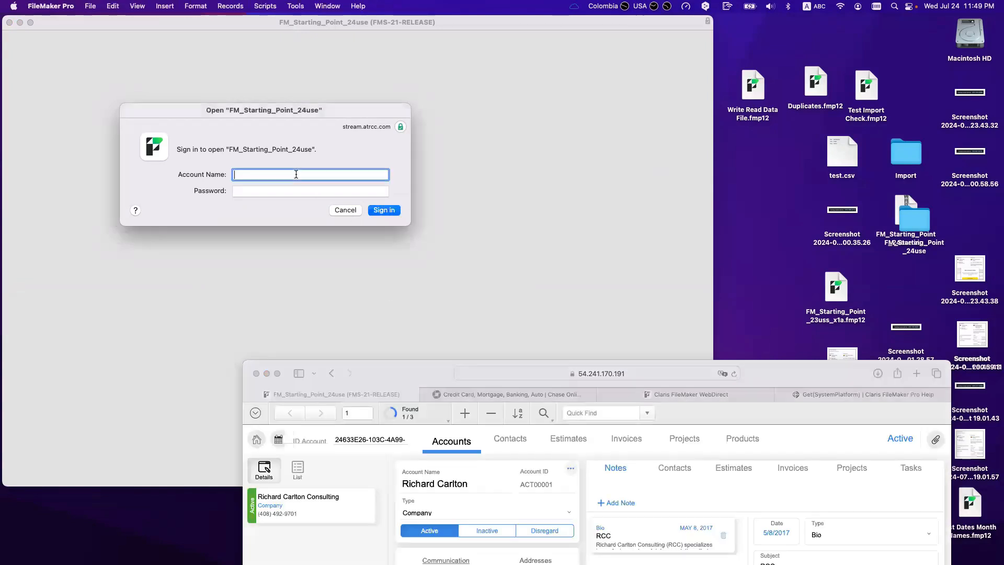
text(admin)
key(Tab)
text(ad)
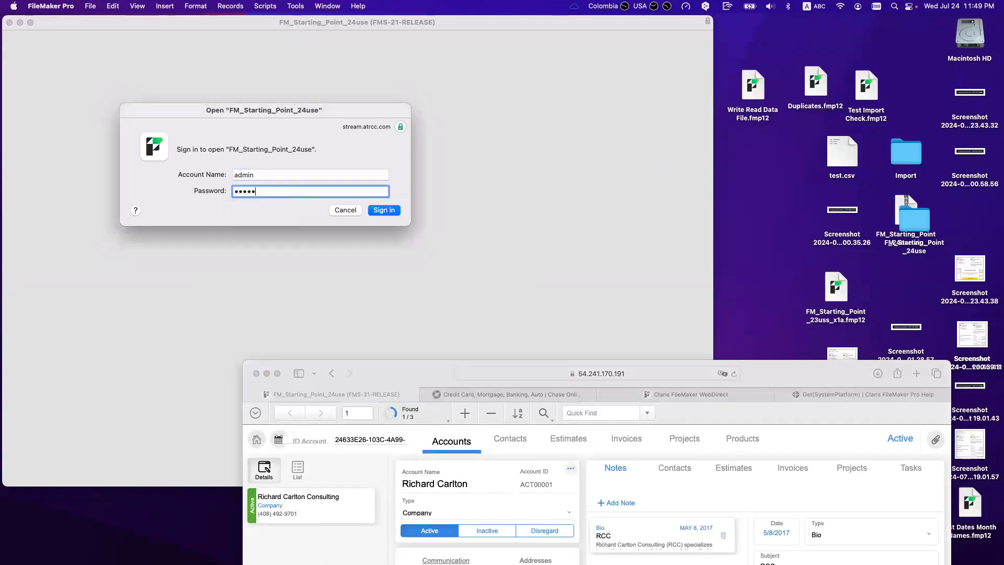
key(Return)
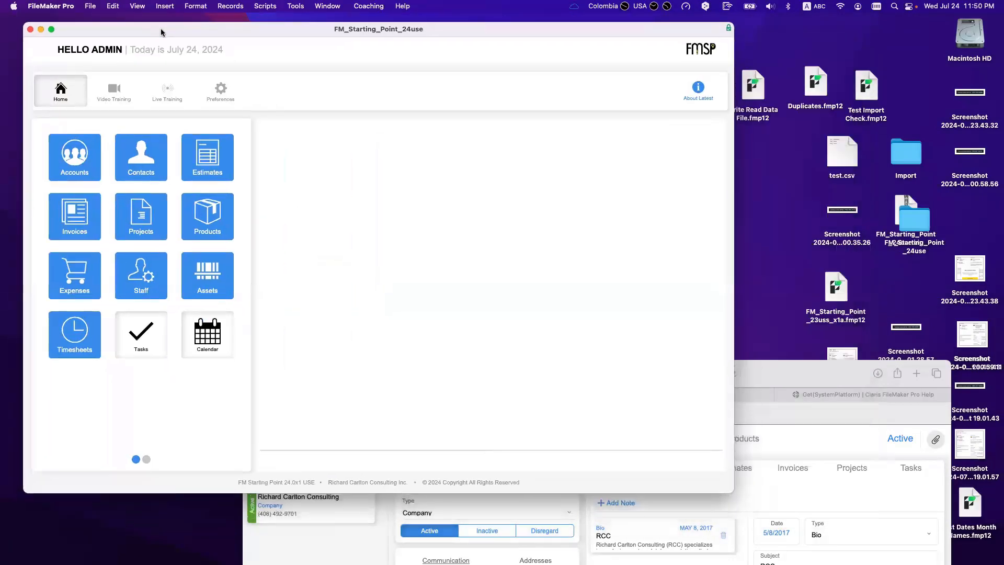
click(329, 6)
click(44, 27)
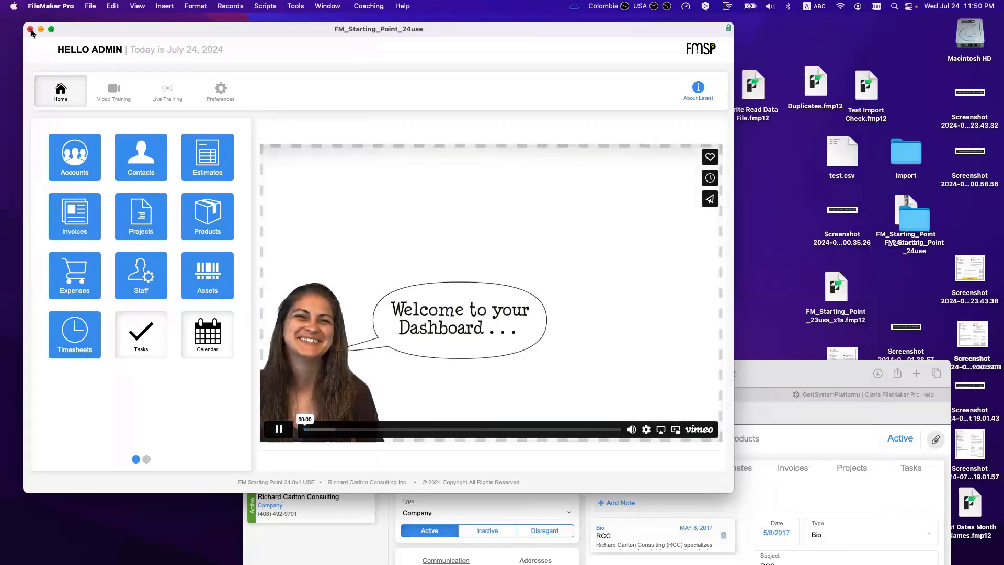
click(30, 29)
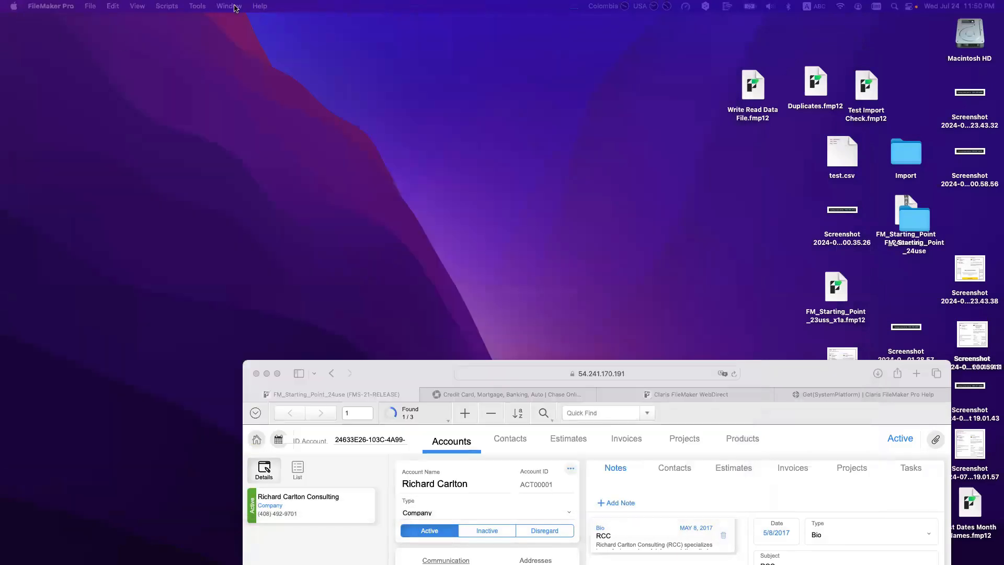
Step: Turn on the Script Debugger and reopen FM_Starting_Point_24use from recent files
click(224, 6)
click(207, 21)
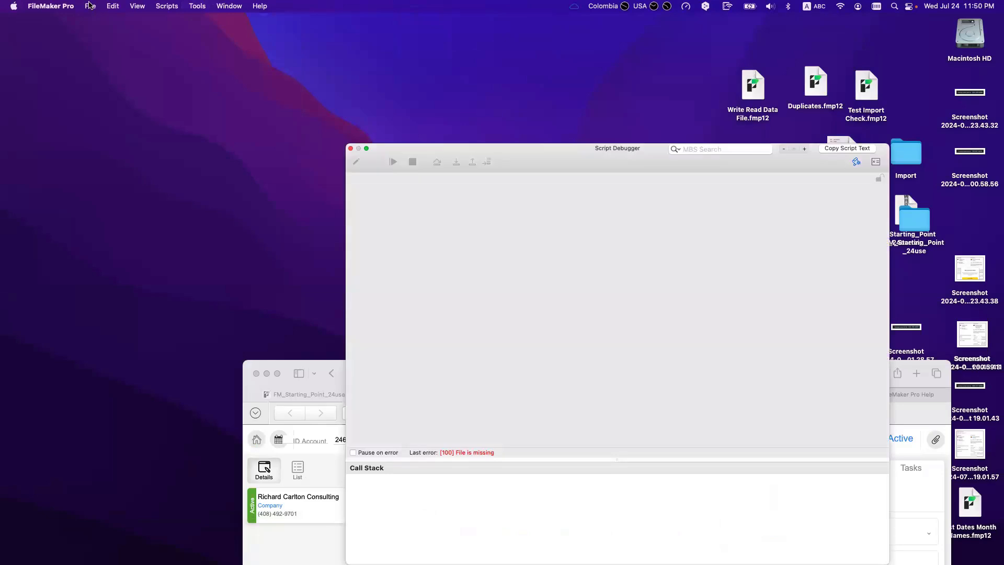
click(90, 6)
mouse_move(105, 50)
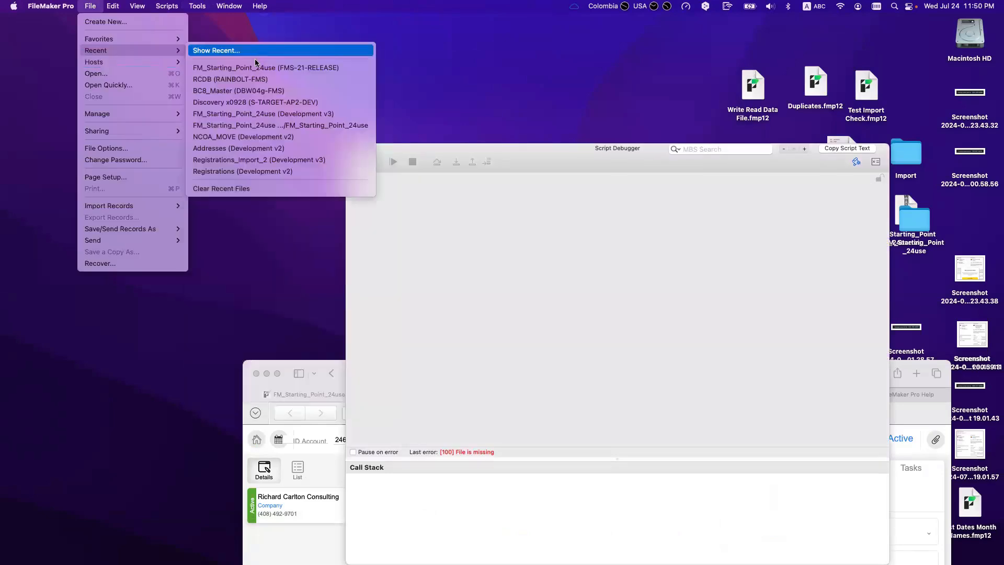
click(258, 68)
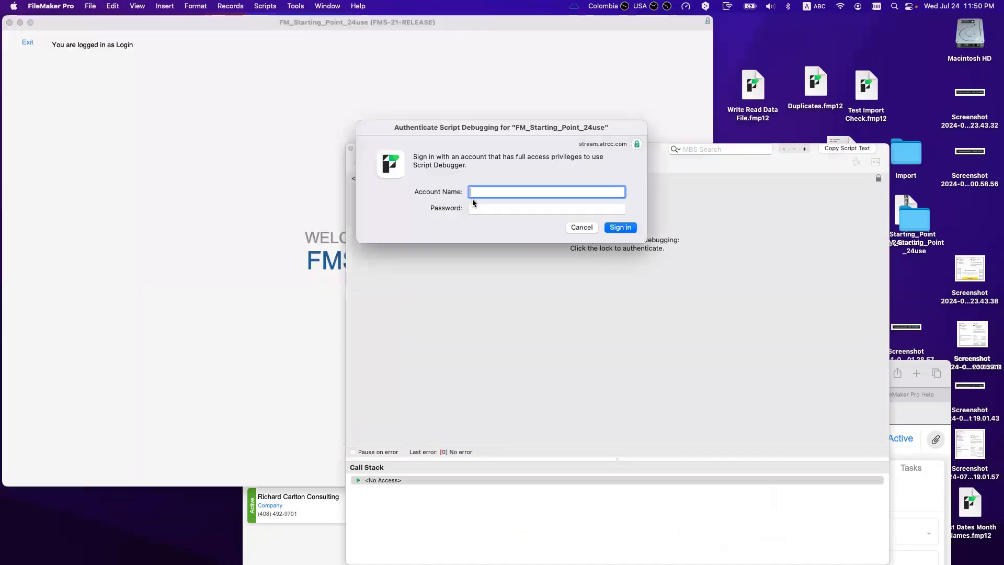
Step: Authenticate with the full-access account and password, then dismiss the missing-file alert and locate prompt
drag(487, 128, 588, 347)
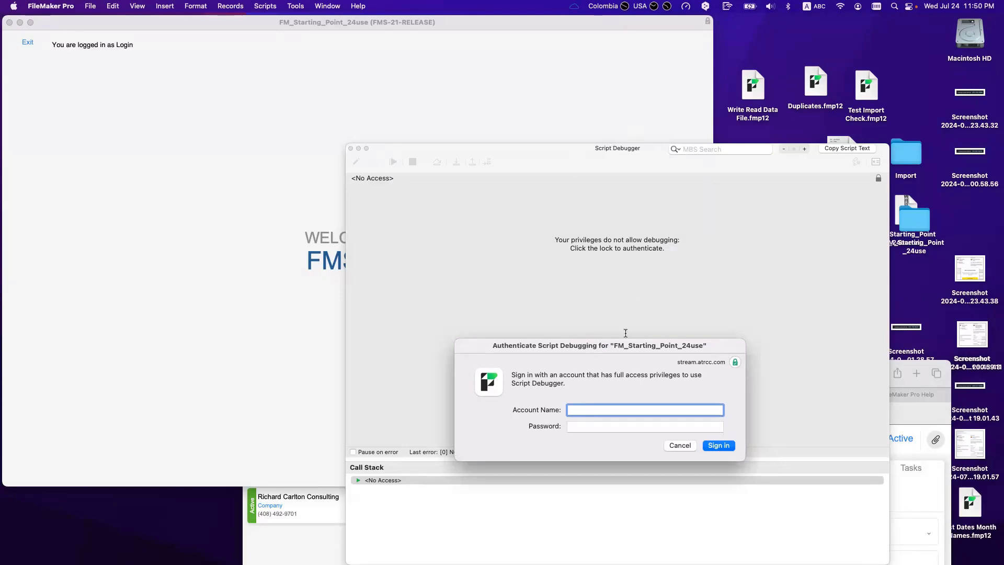
text(admin)
key(Tab)
text(admin)
key(Return)
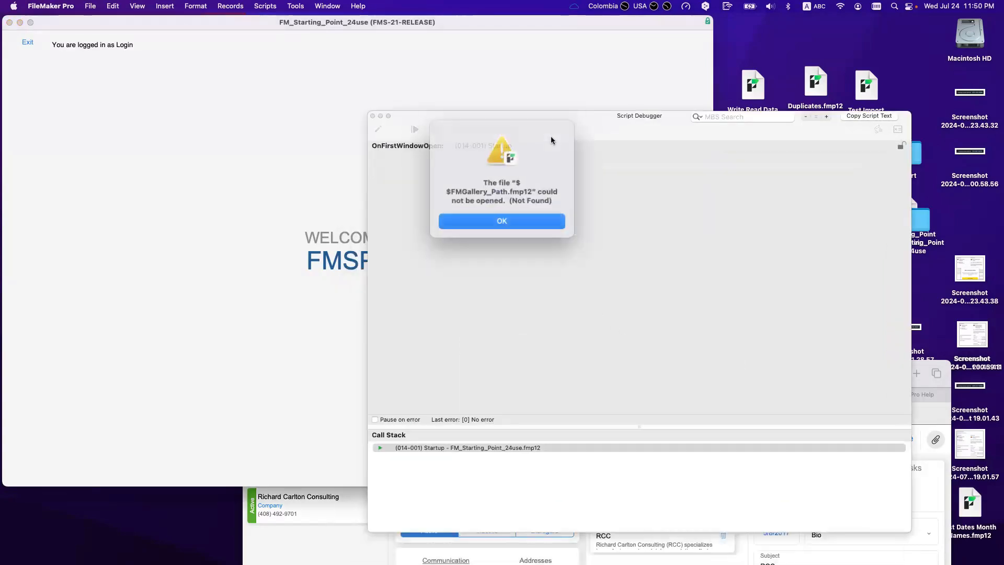
click(530, 218)
click(706, 389)
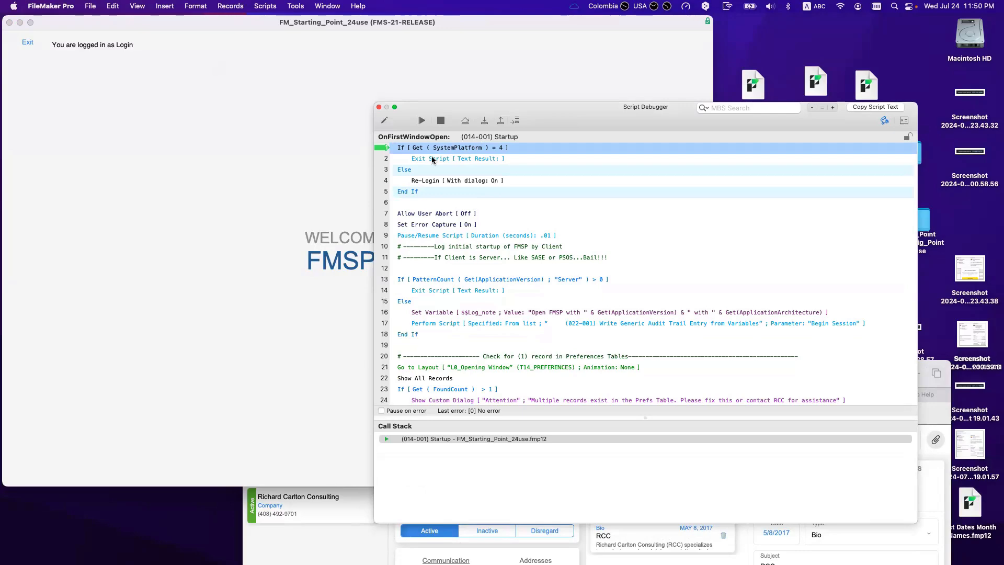
Step: Monitor Get ( AccountName ) in the Data Viewer, confirming it returns Login, then close it
click(904, 120)
click(935, 538)
text(get)
key(Return)
text(accou)
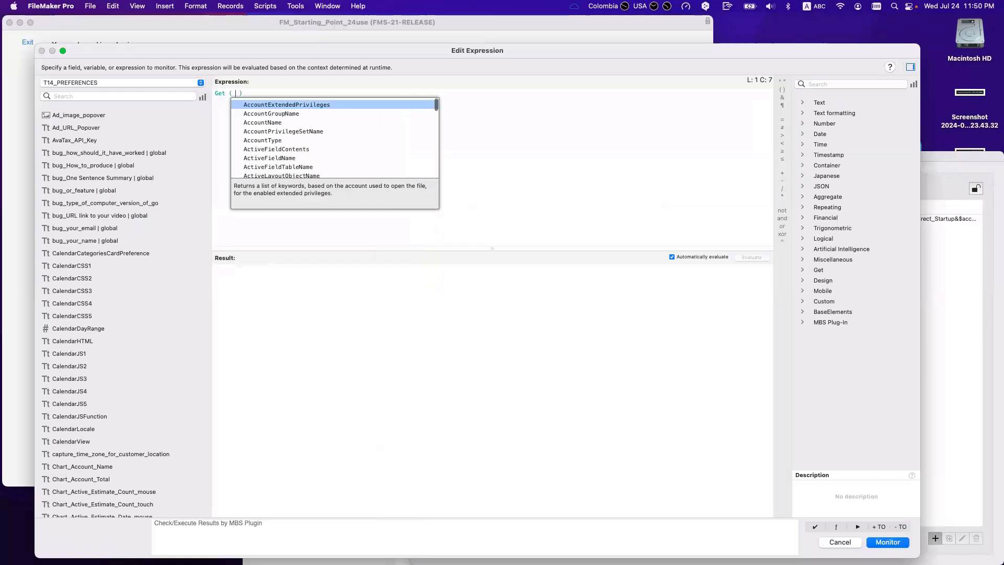
key(Return)
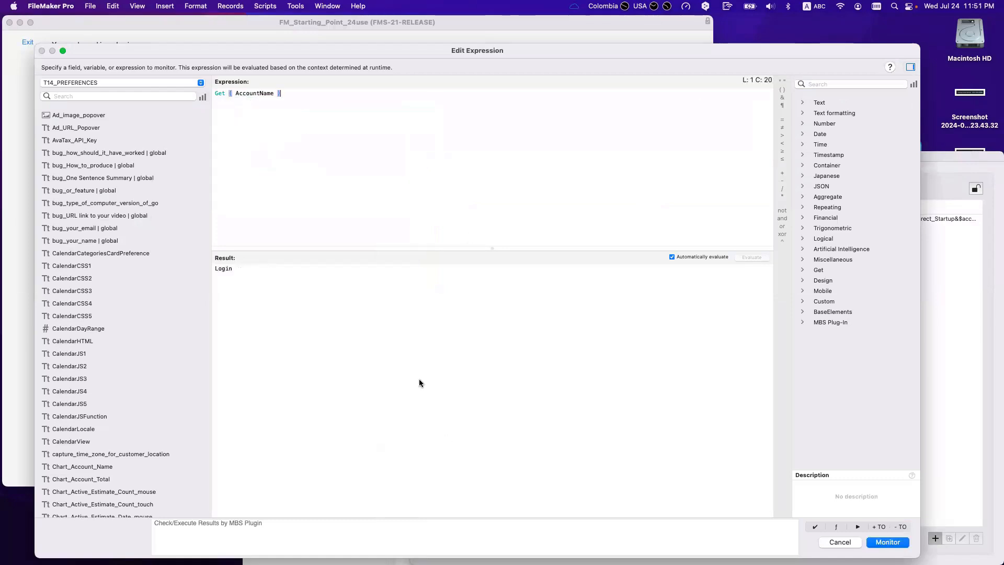
click(883, 543)
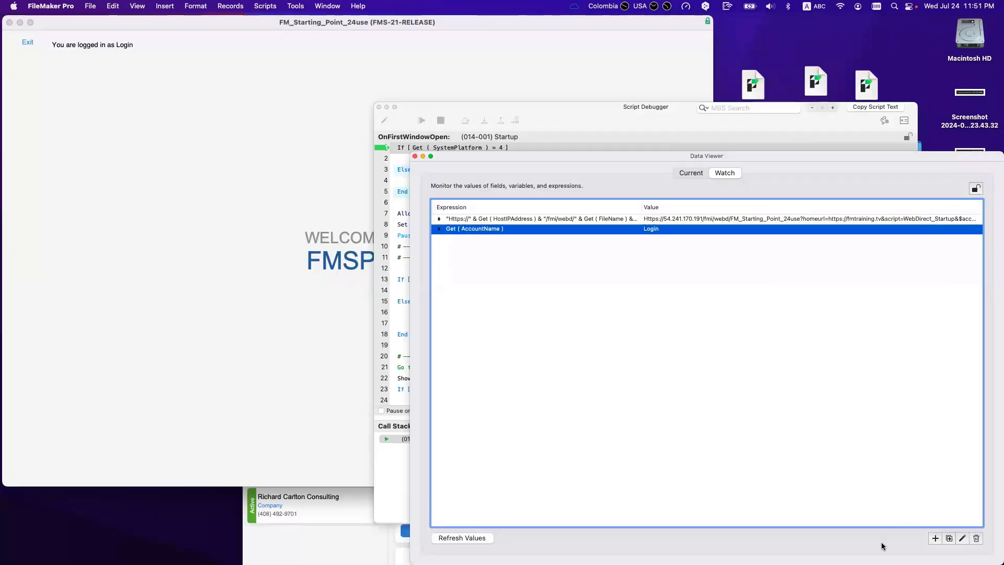
click(415, 157)
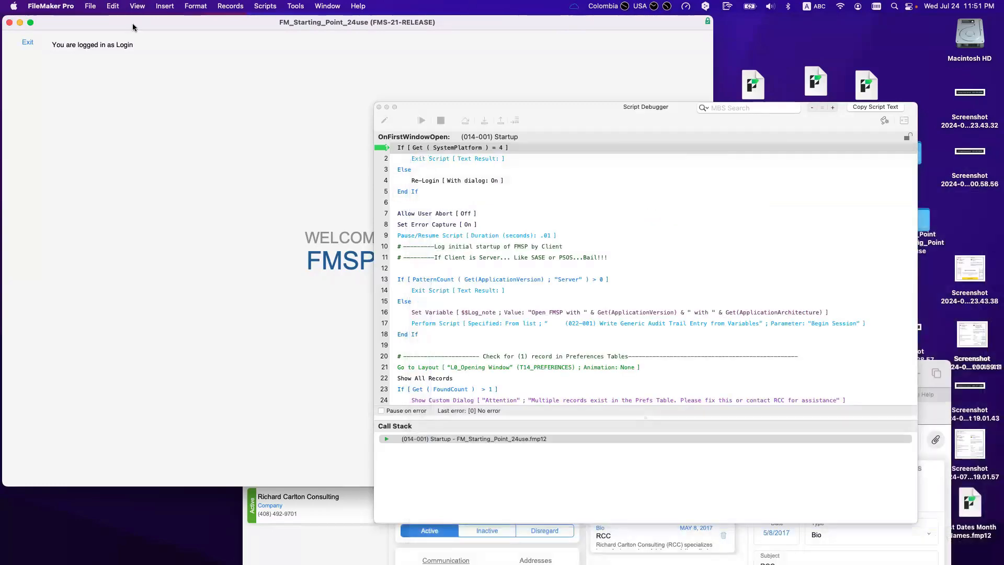
Step: Step the Startup script into Re-Login, cancel the sign-in and the script, and close the debugger
click(565, 106)
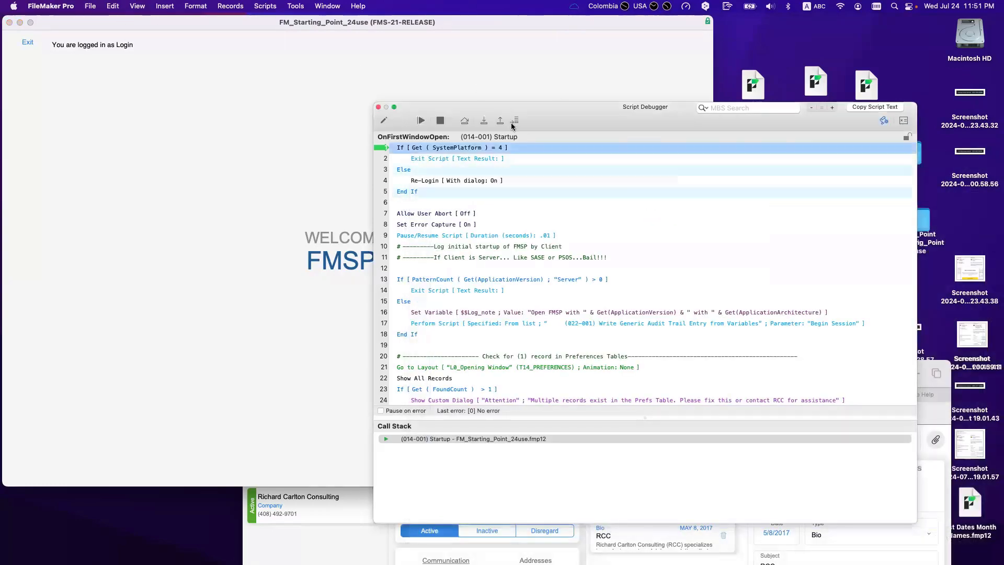
click(485, 121)
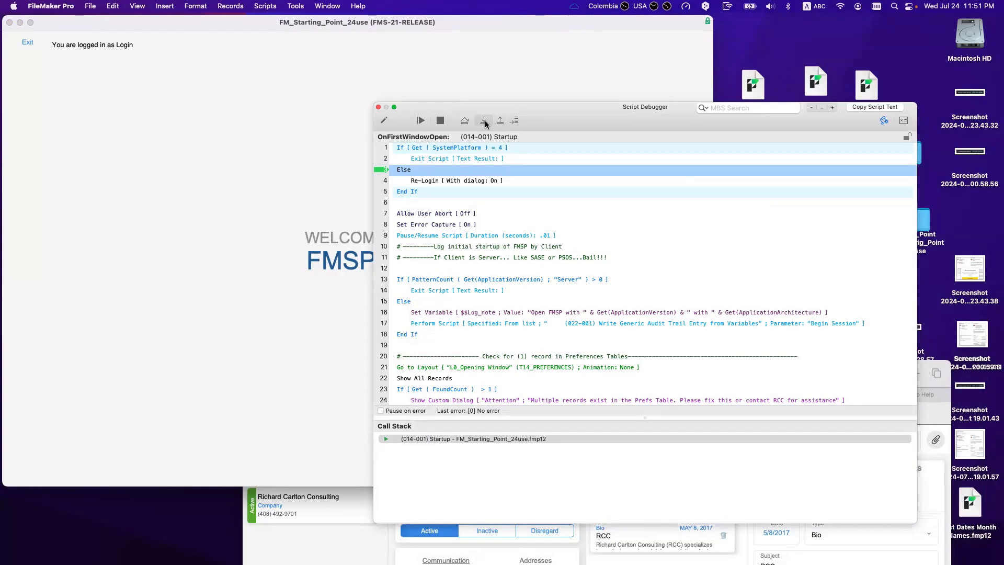
click(484, 121)
click(484, 121)
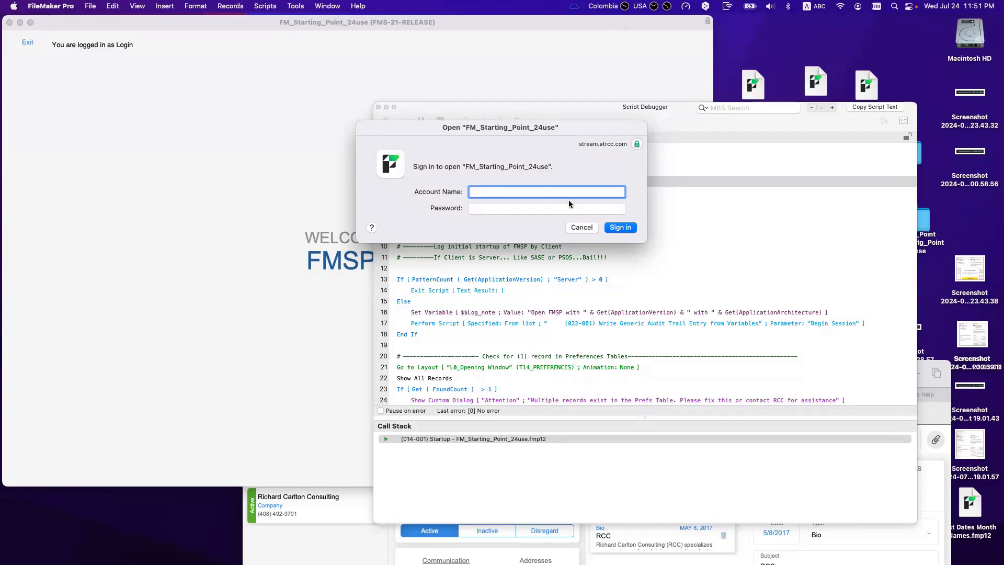
click(581, 227)
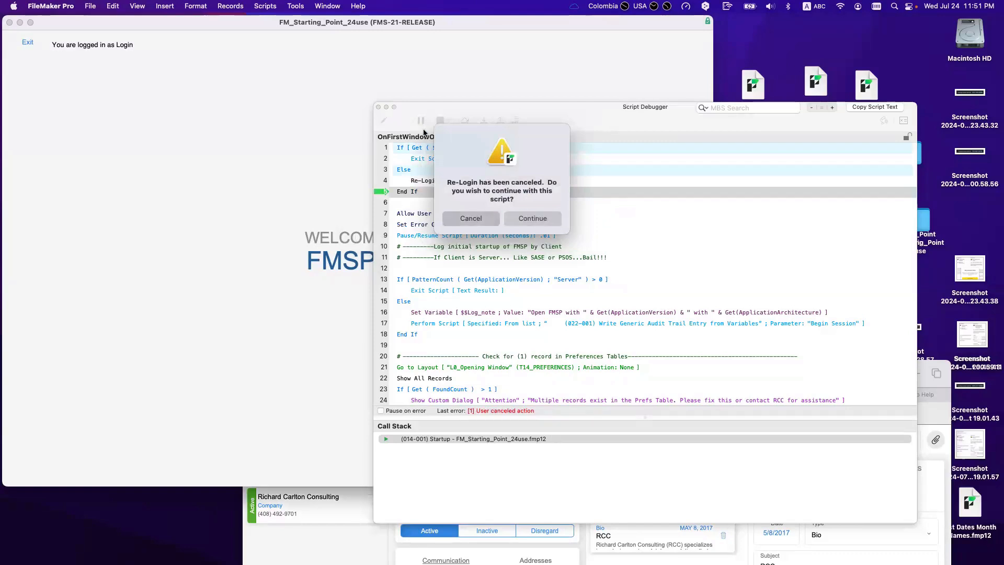
click(490, 220)
click(379, 107)
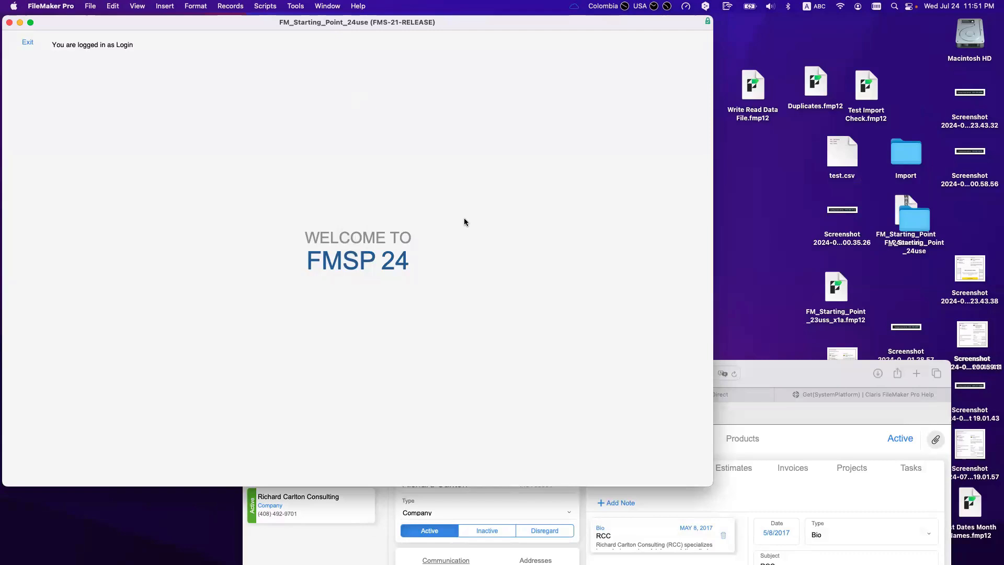
Step: Reopen FM_Starting_Point_24use from recent files and select the Startup script's Re-Login step on line 4
click(295, 6)
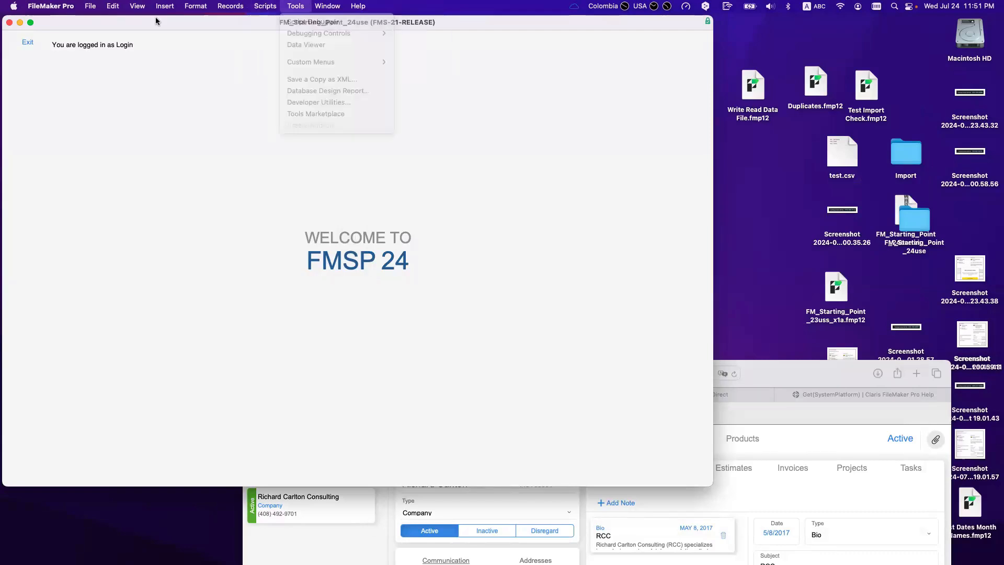
click(90, 6)
mouse_move(136, 50)
click(248, 67)
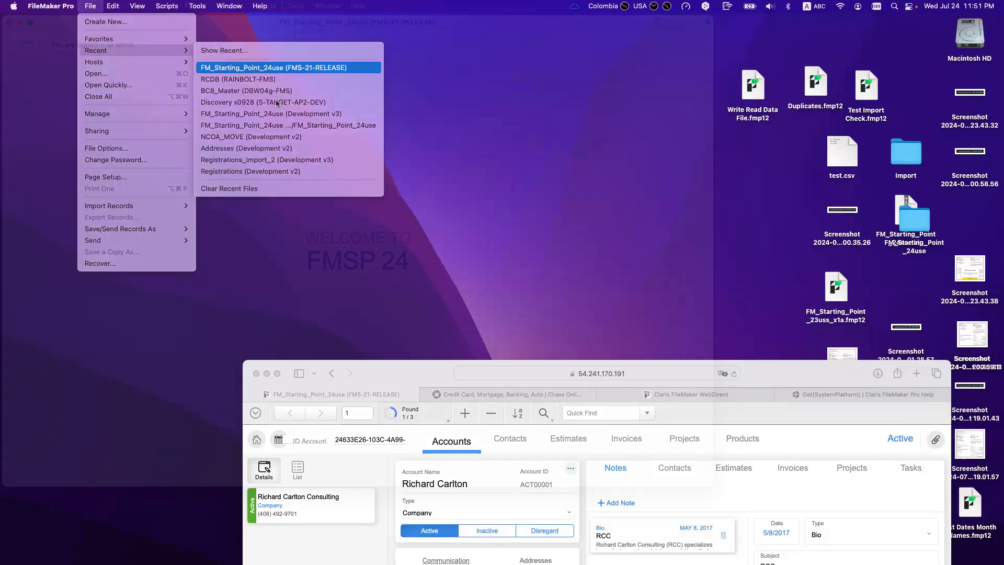
key(super+shift+s)
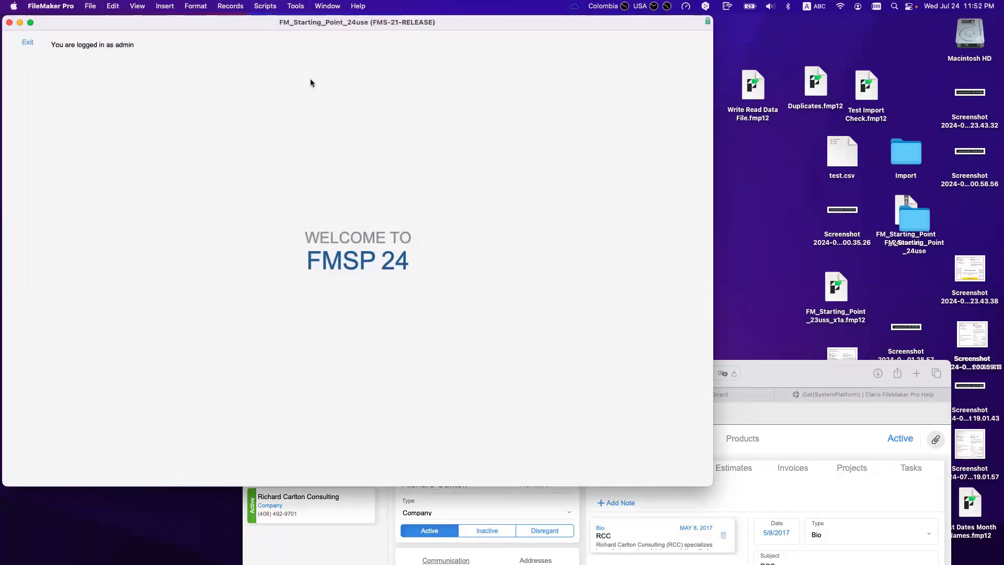
click(571, 123)
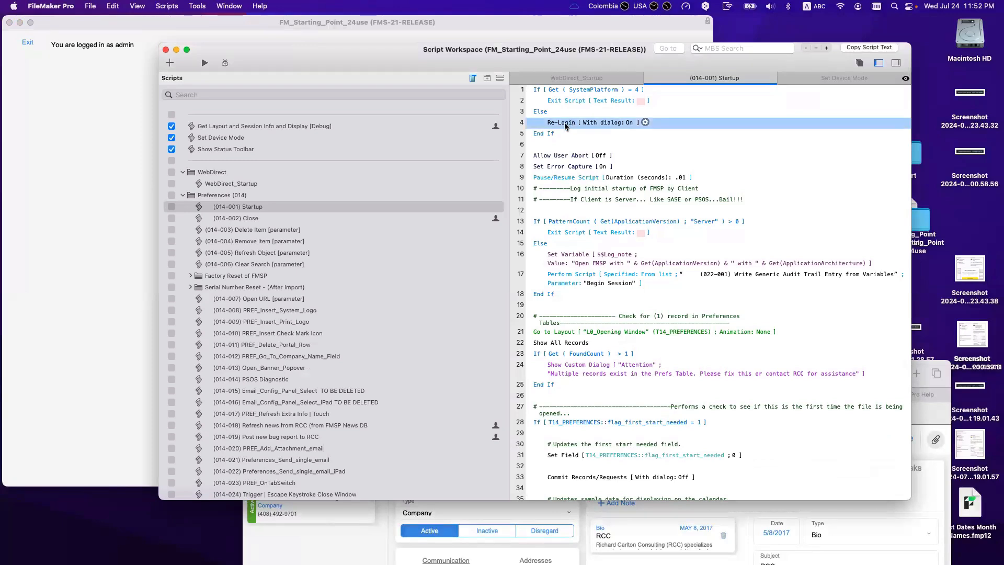
Step: Add an If [ Get ( LastError ) ] step after Re-Login, dismissing the file-locating alert
key(Return)
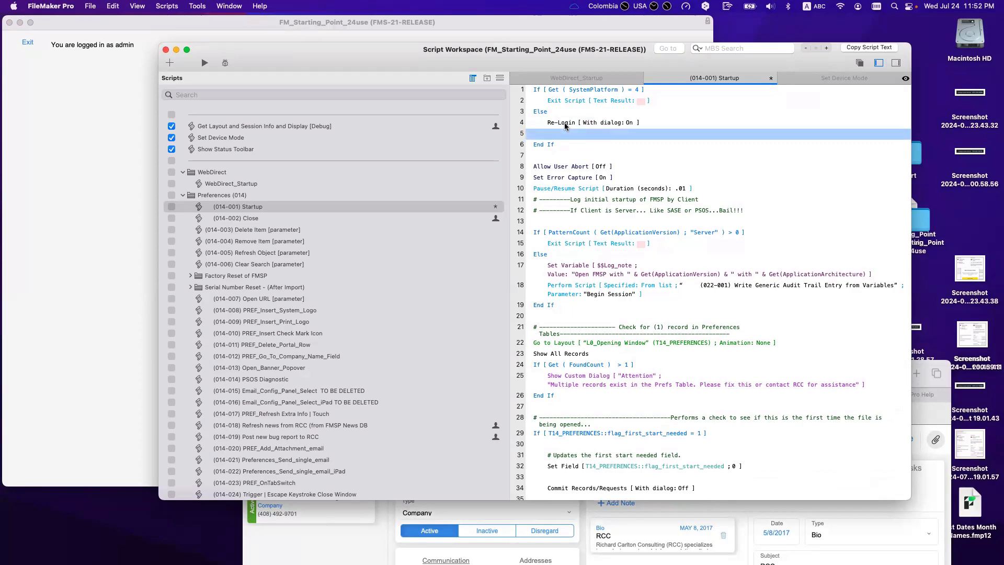
text(if)
key(Return)
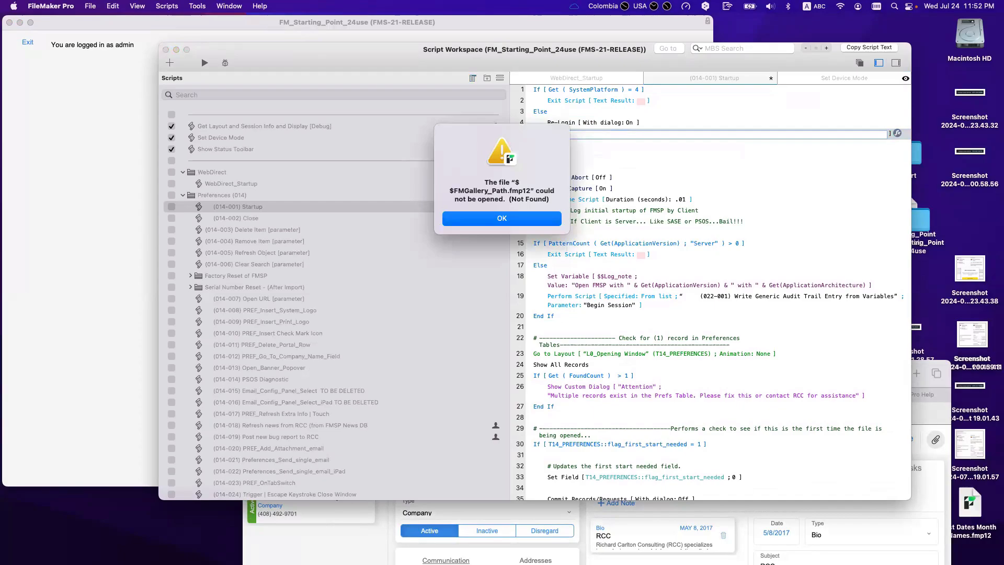
key(Return)
key(ctrl+Up)
click(691, 378)
key(Escape)
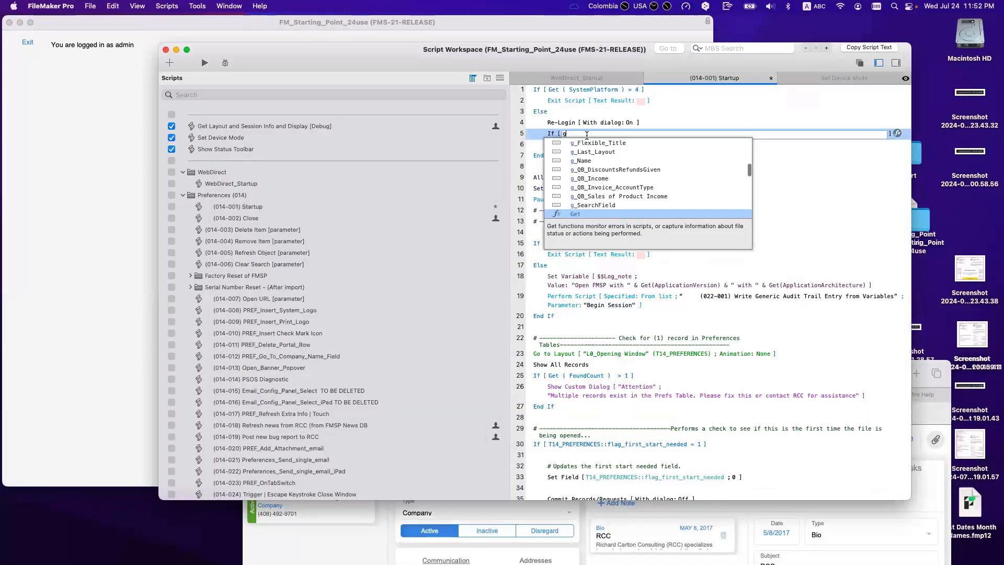
text(et)
key(Return)
text(las)
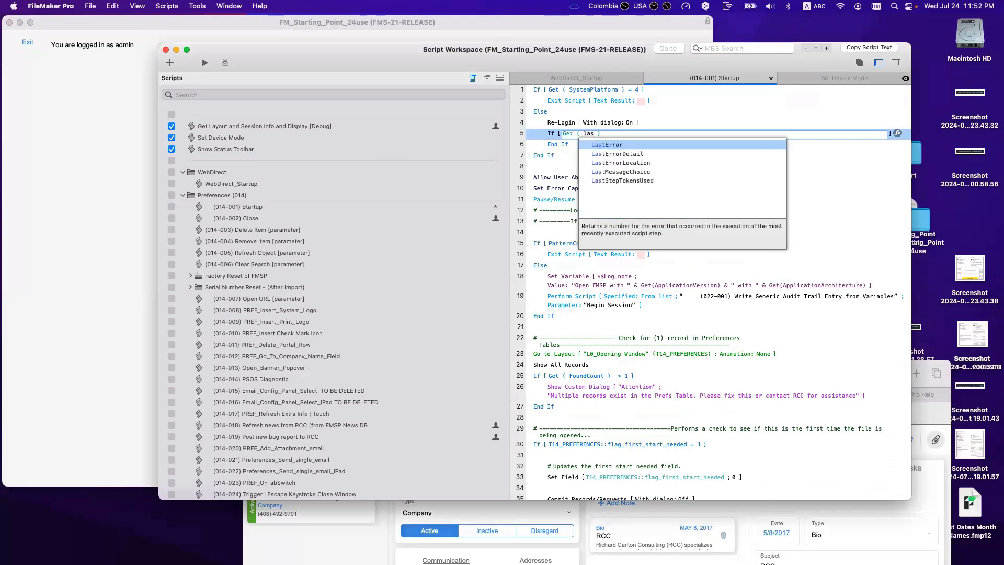
key(Return)
key(Return)
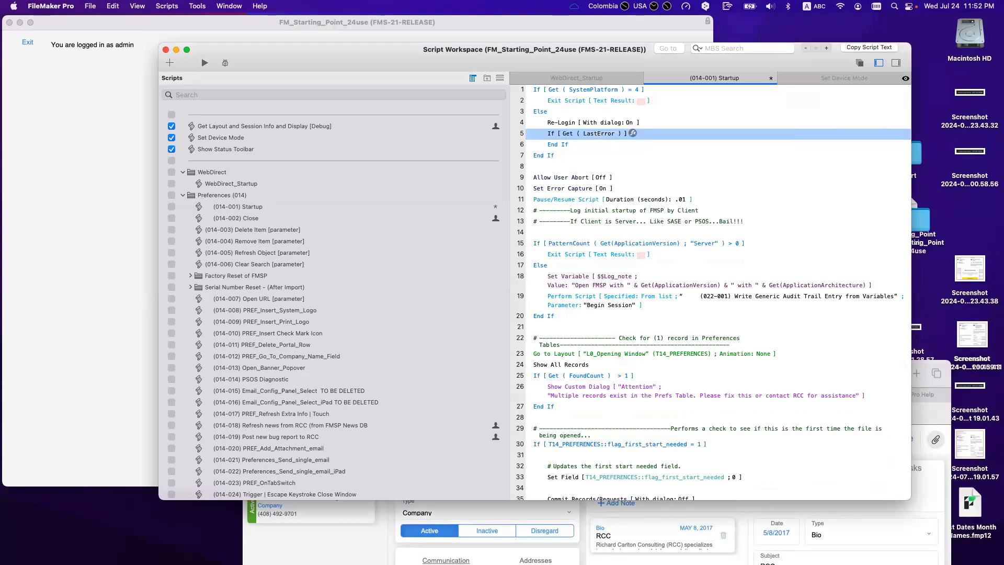
key(Return)
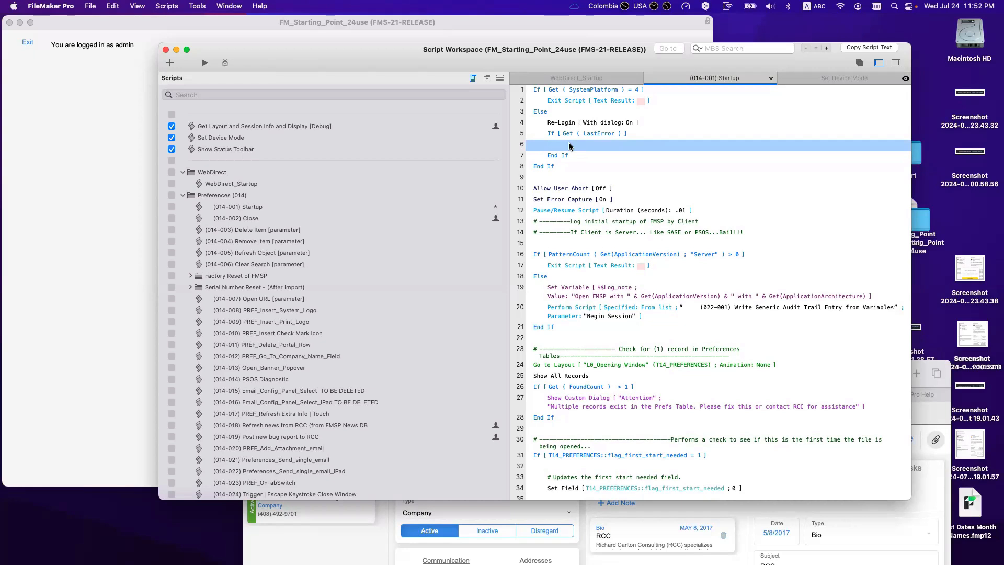
Step: Put Close File [ Current File ] inside the If before End If, and save the Startup script
text(exi)
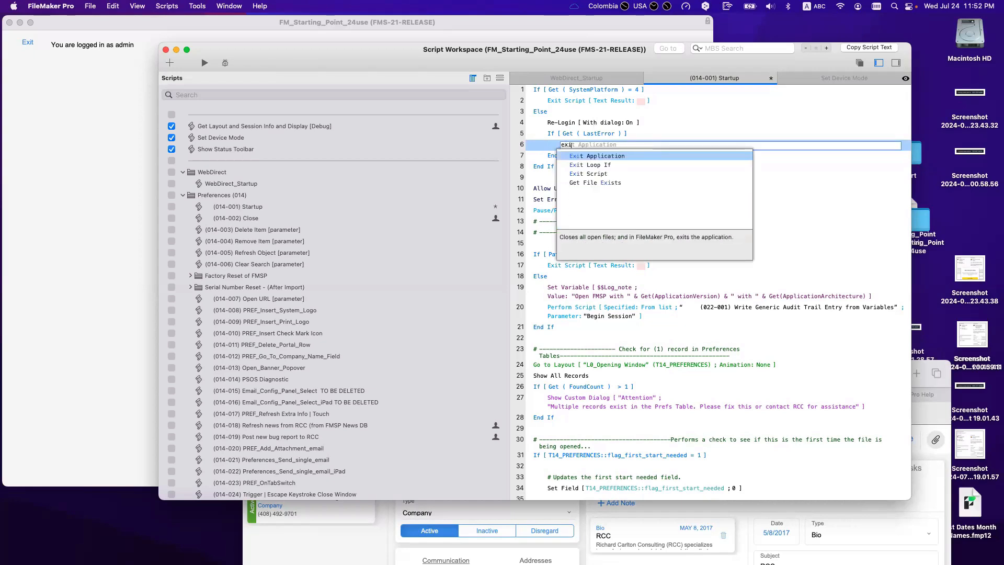
key(Return)
key(BackSpace)
text(clo)
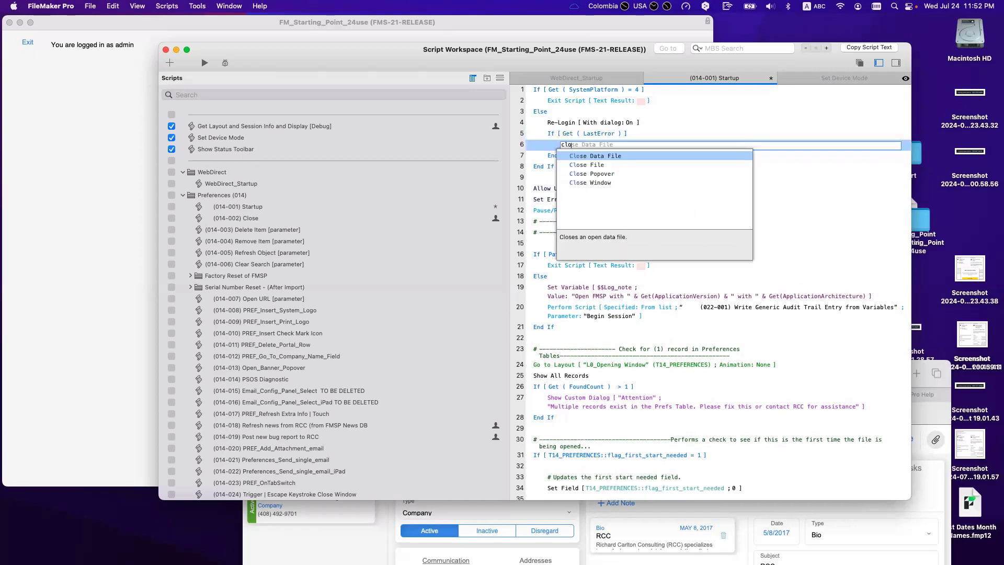
key(Down)
key(Return)
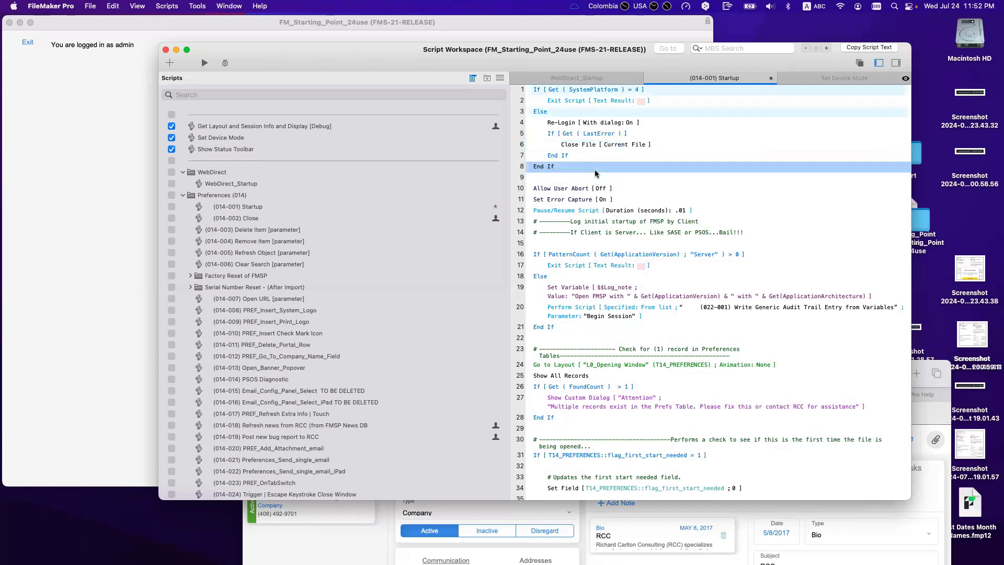
click(595, 170)
key(super+s)
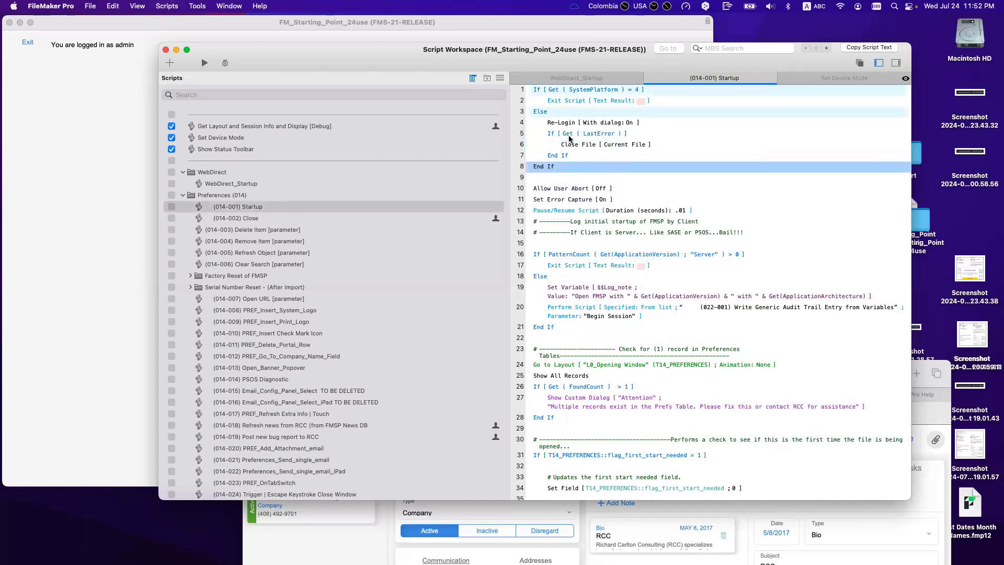
click(574, 123)
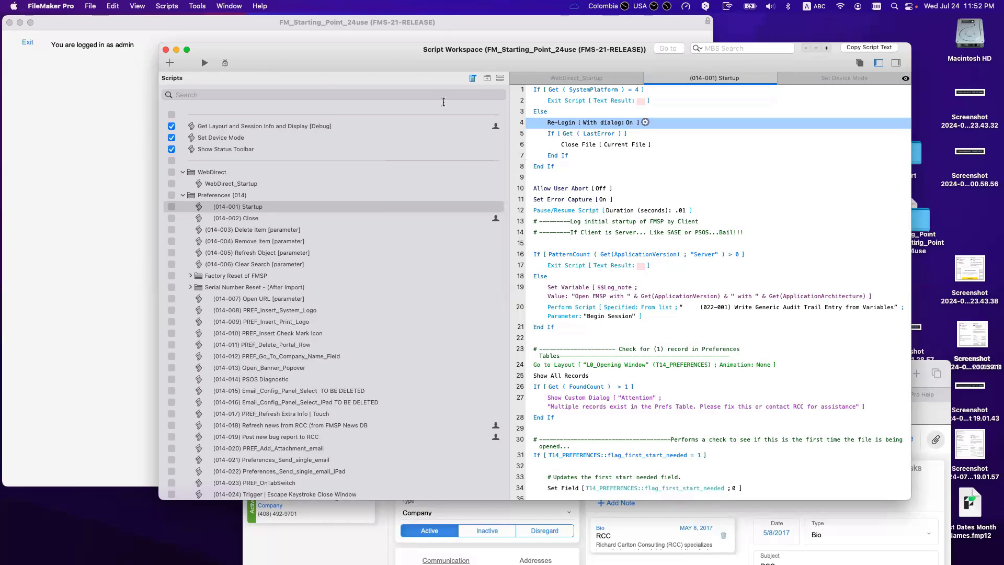
drag(166, 51, 268, 106)
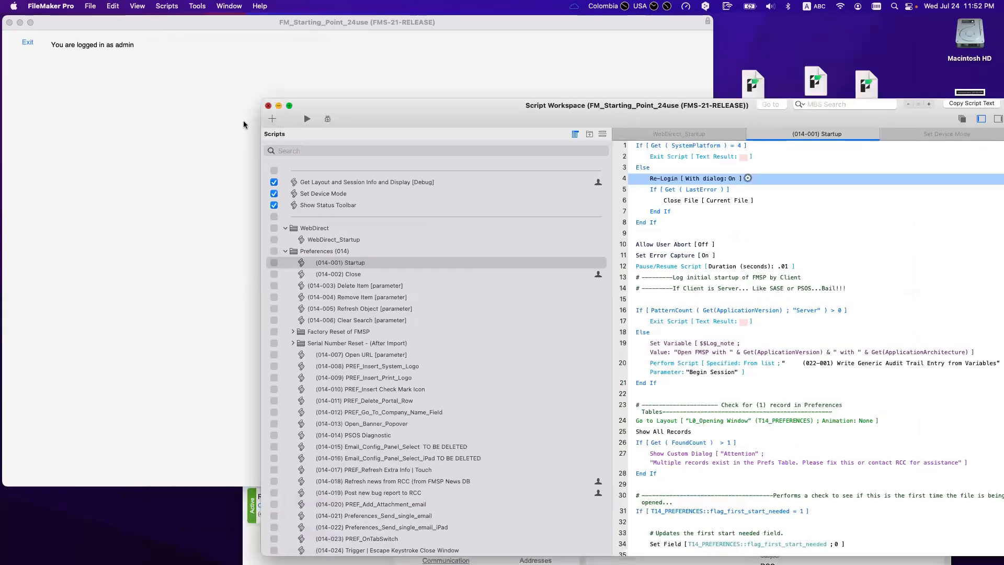
Step: Close Script Workspace and the window, reopen FM_Starting_Point_24use without signing in, then close it again
click(268, 107)
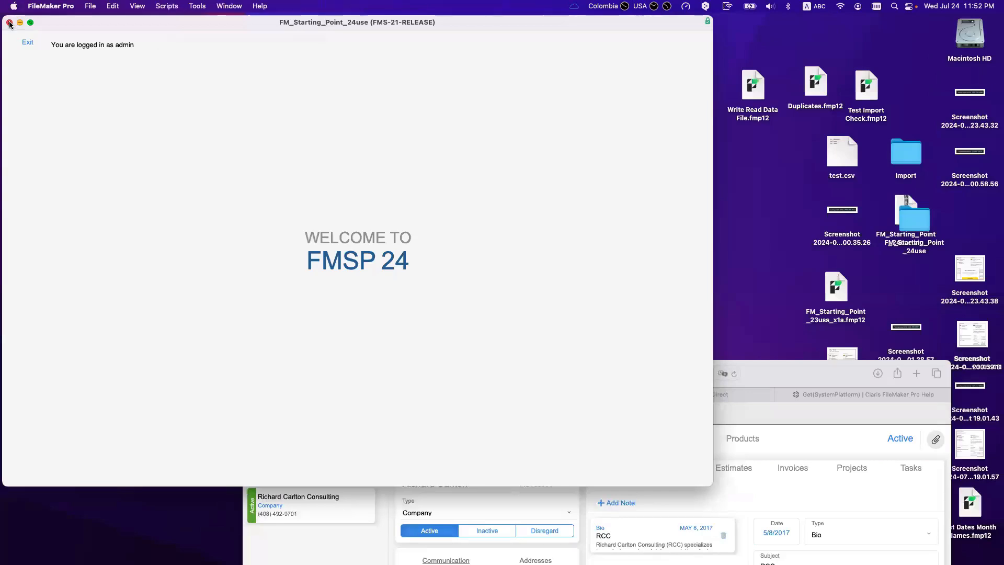
click(10, 23)
click(90, 6)
mouse_move(90, 50)
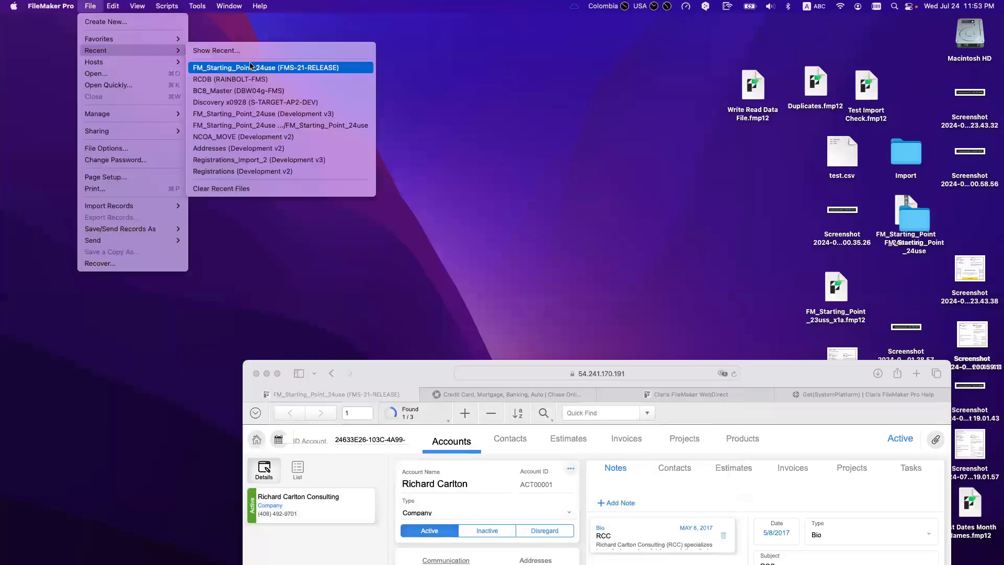
click(255, 67)
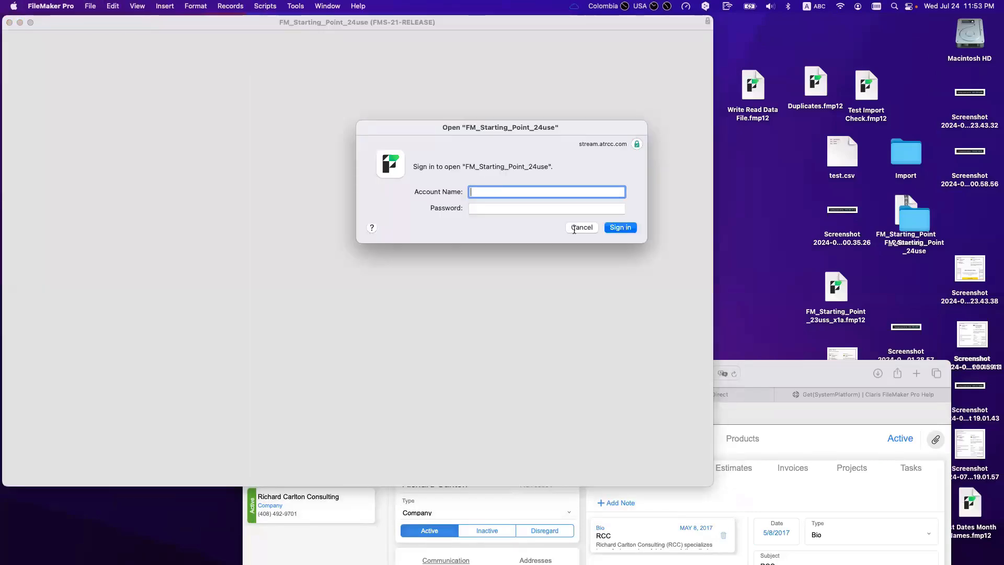
click(575, 230)
click(517, 219)
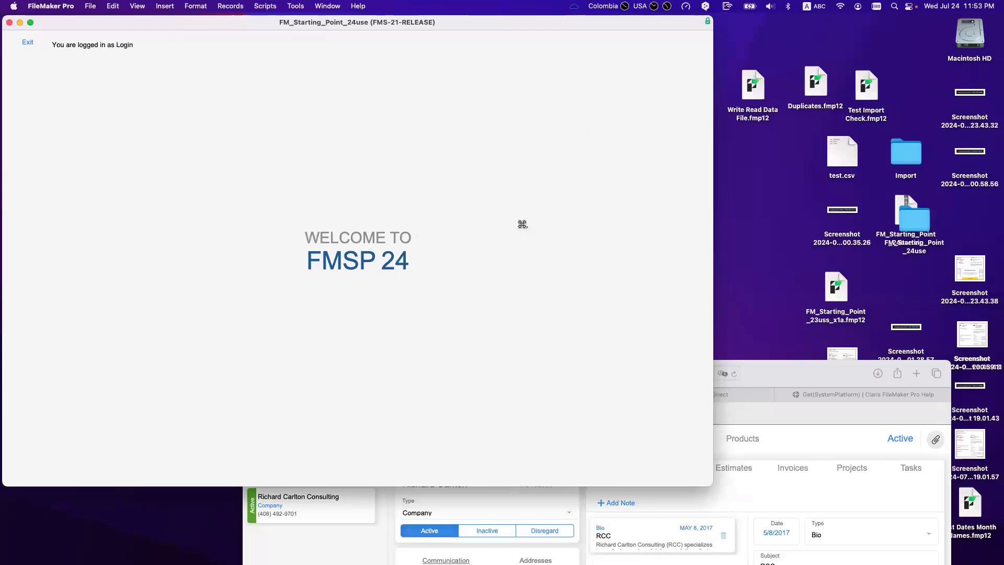
key(super+w)
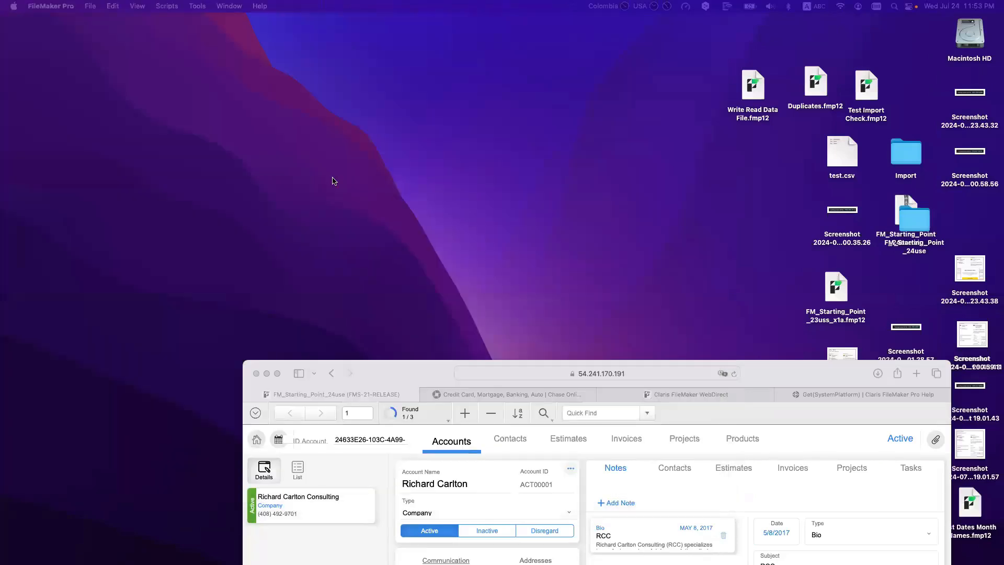
Step: Reopen FM_Starting_Point_24use from recent files and sign in as admin with the account password
click(90, 6)
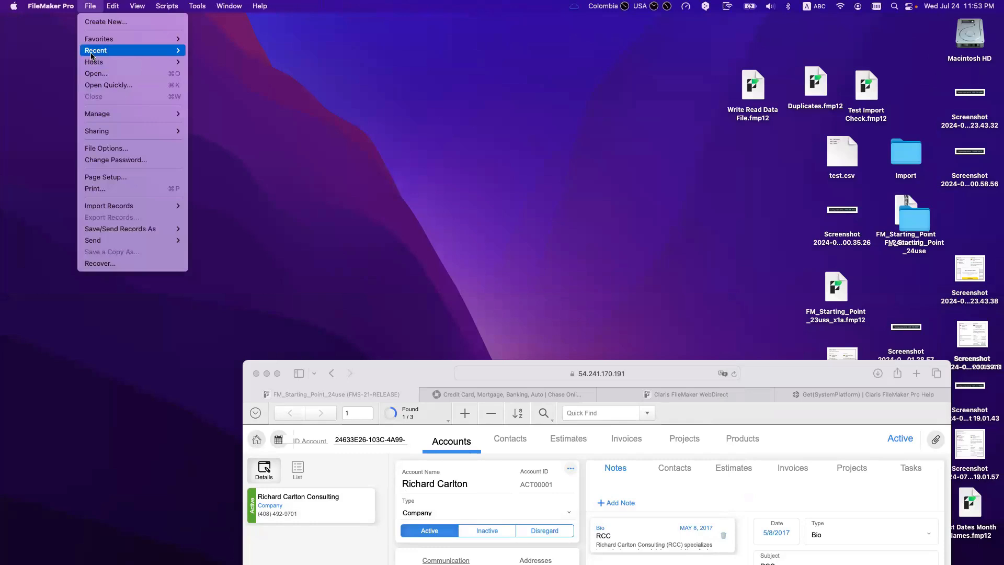
mouse_move(157, 50)
click(259, 66)
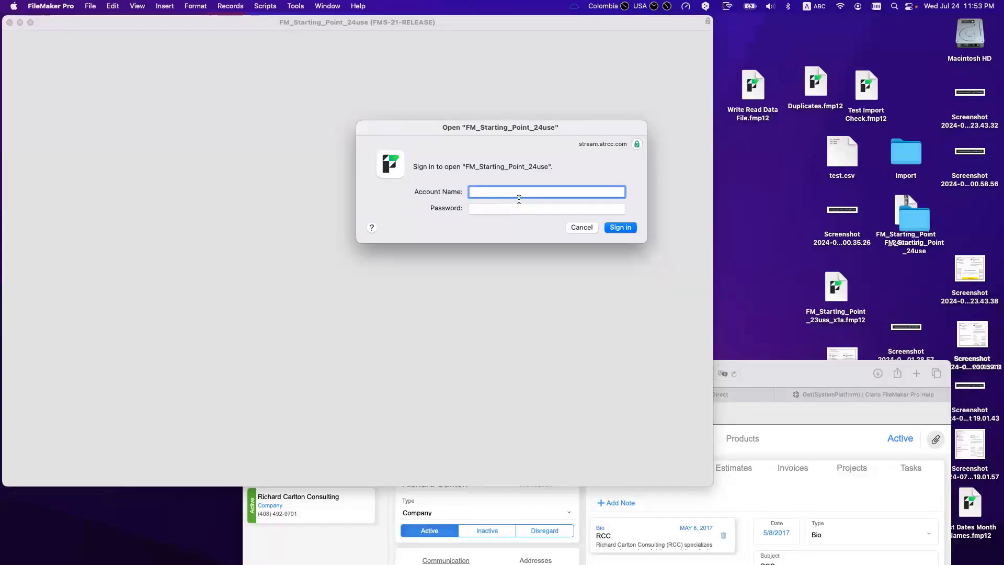
text(admn)
key(super+a)
text(admin)
key(Tab)
text(••••)
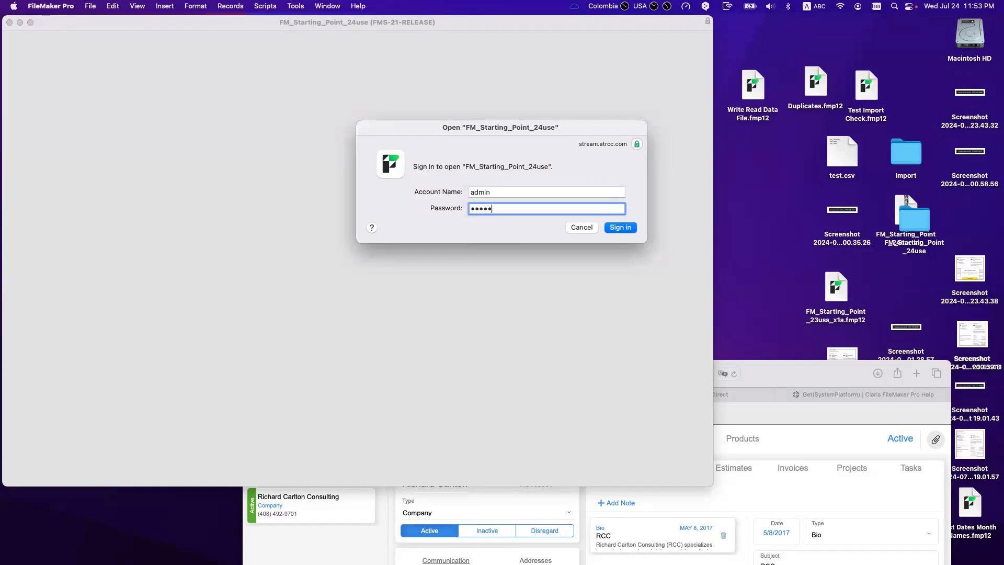
key(Return)
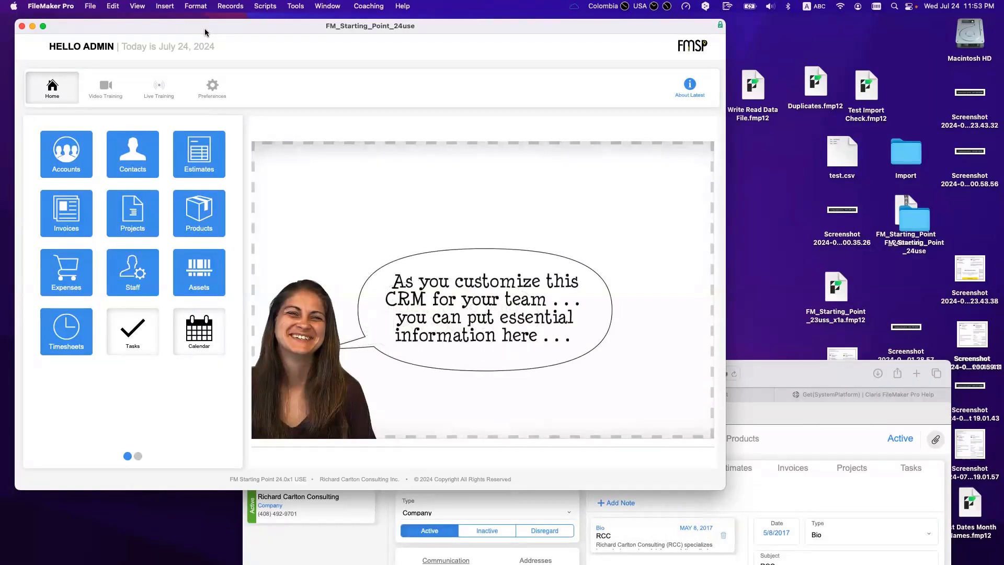
Step: In WebDirect, show all three account records and open the third account
drag(305, 504, 91, 228)
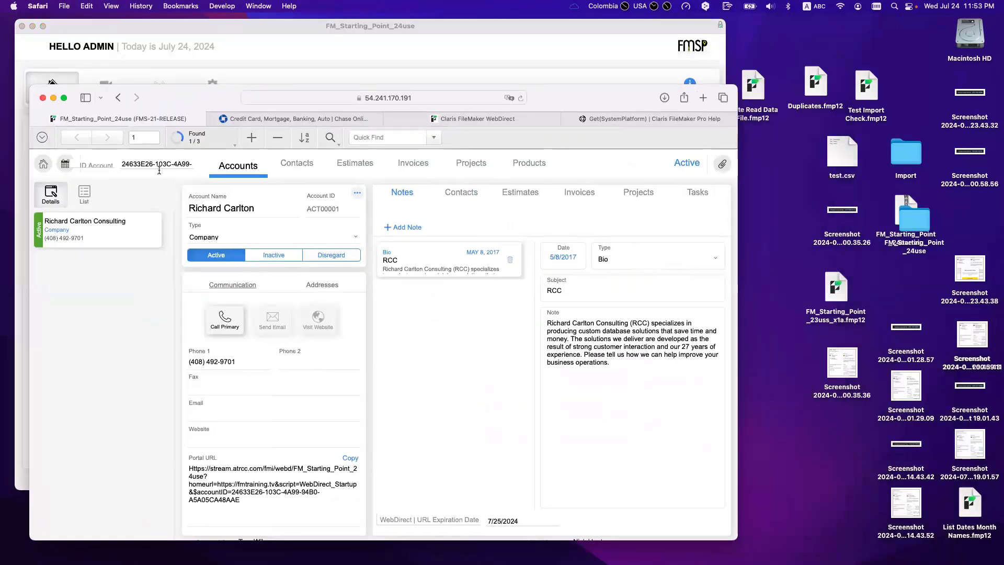
drag(178, 100, 218, 85)
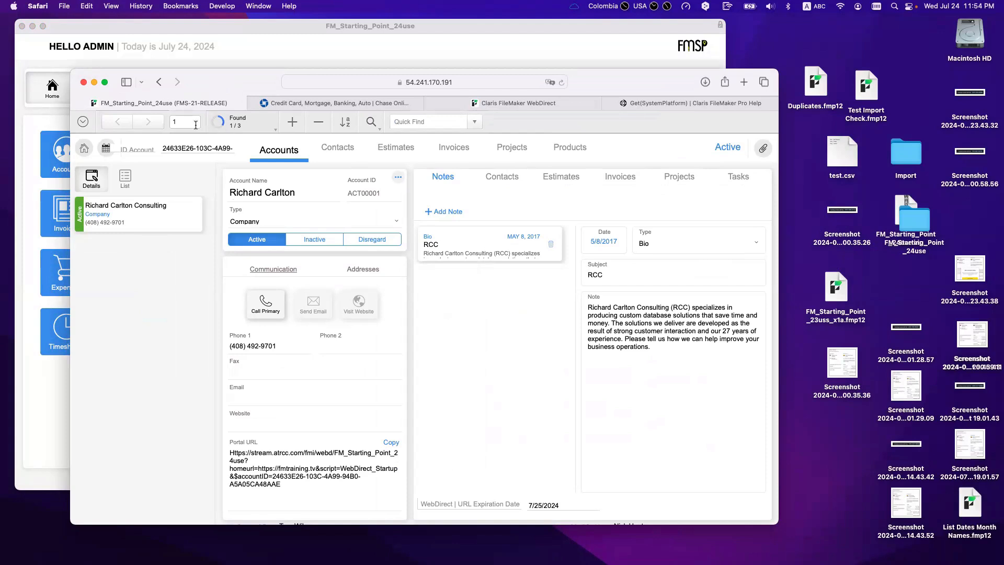
click(82, 122)
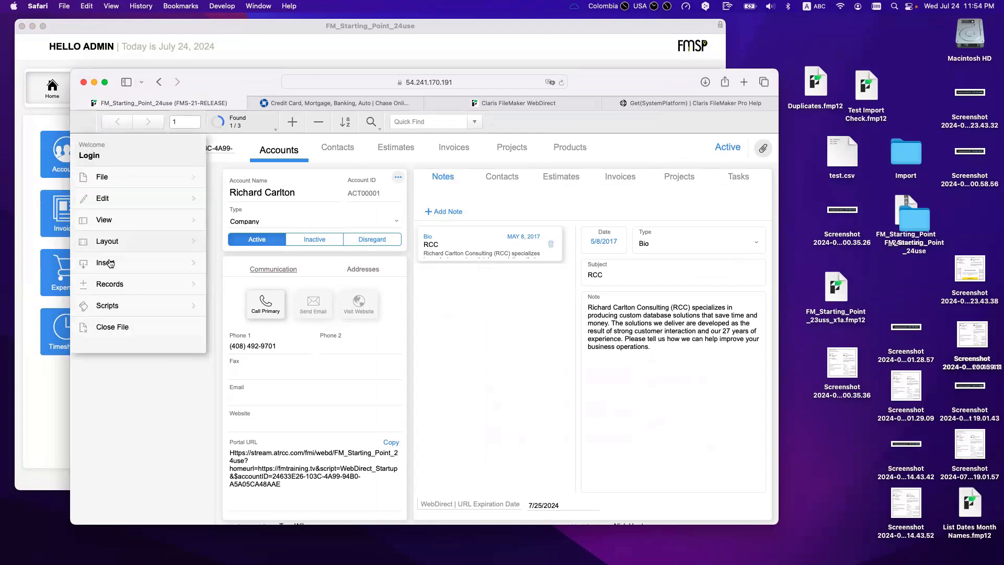
click(109, 285)
click(142, 323)
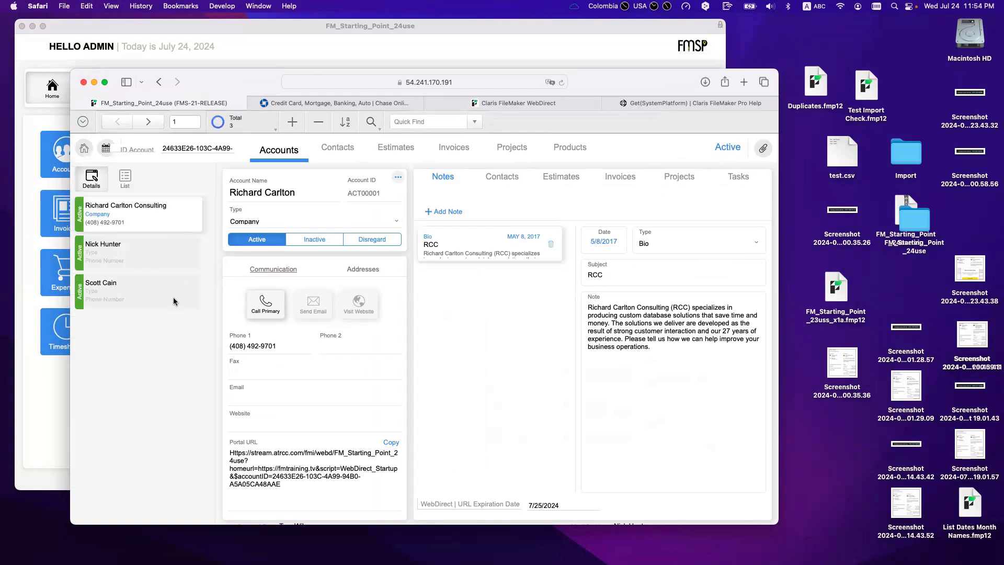
click(175, 290)
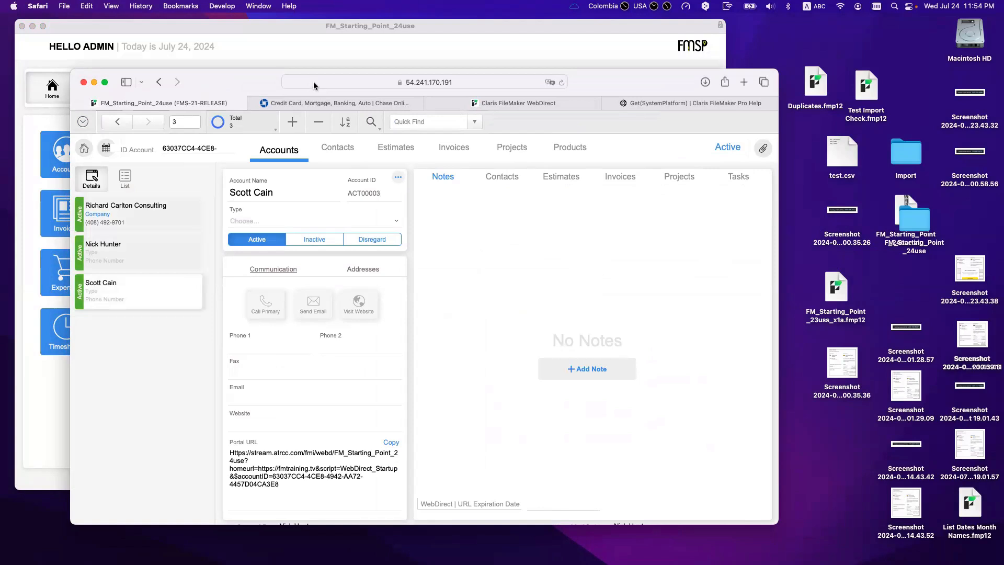
Step: Load the portal URL carrying the RCC account ID from Safari's address bar
click(286, 82)
drag(426, 83, 589, 89)
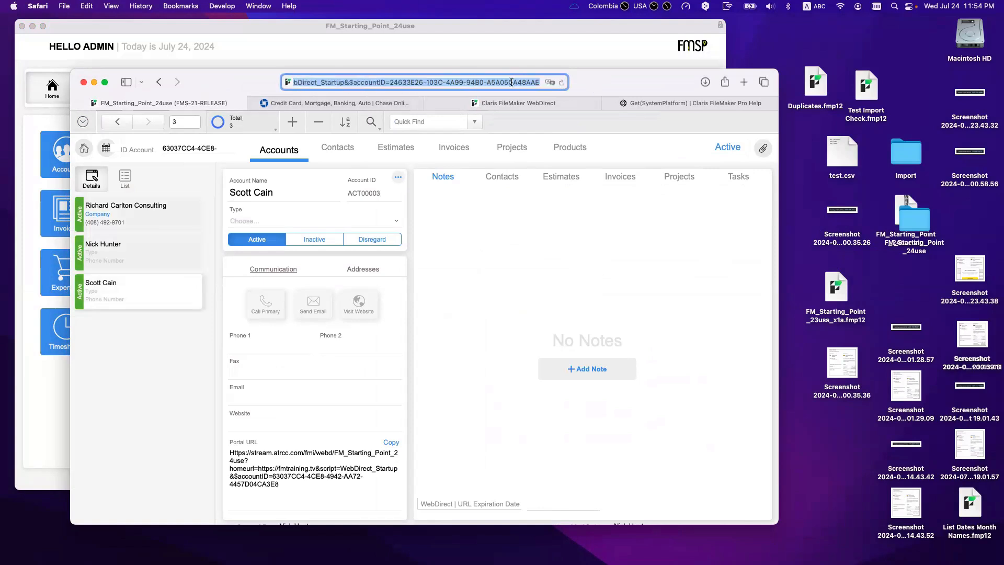
key(Return)
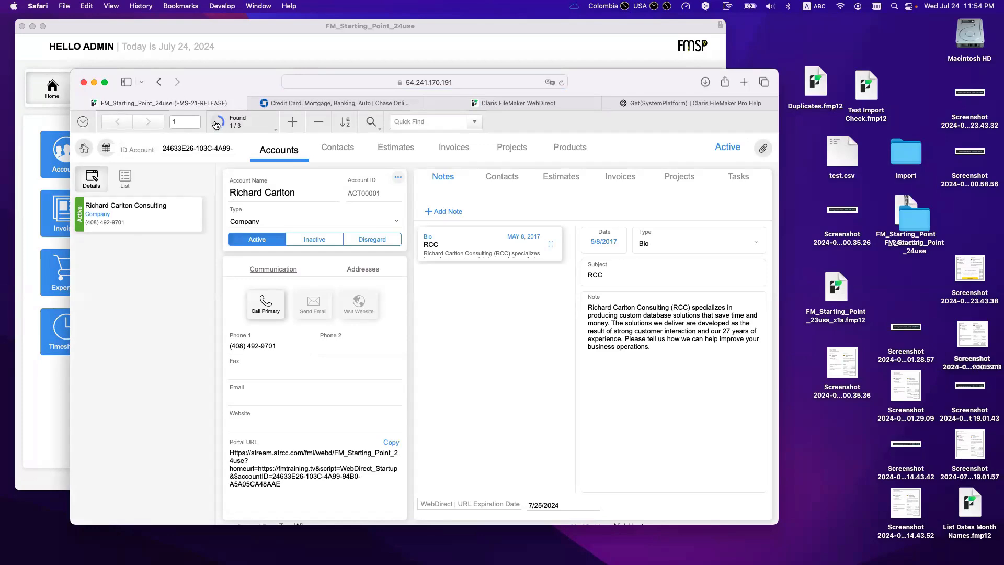
drag(198, 86, 341, 128)
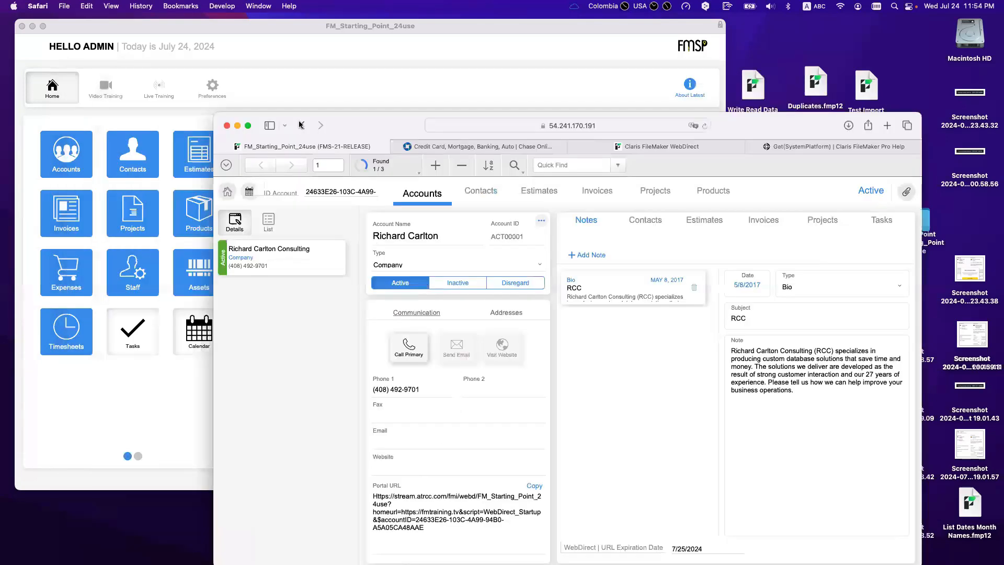
drag(385, 152, 446, 179)
click(274, 97)
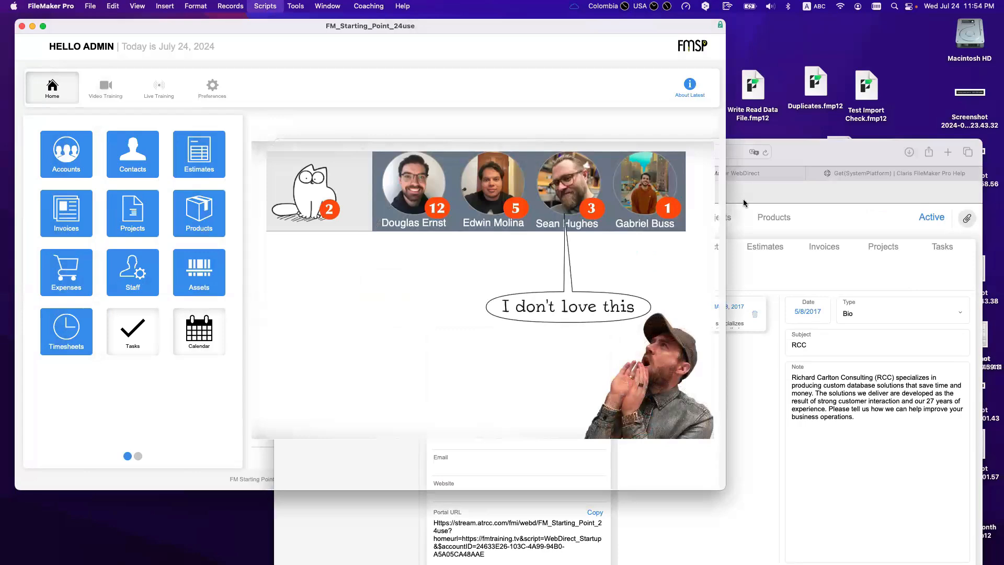
Step: Inside the If [ Get ( SystemPlatform ) = 4 ] branch, add Show/Hide Menubar [ Lock: On; Hide ]
key(super+shift+s)
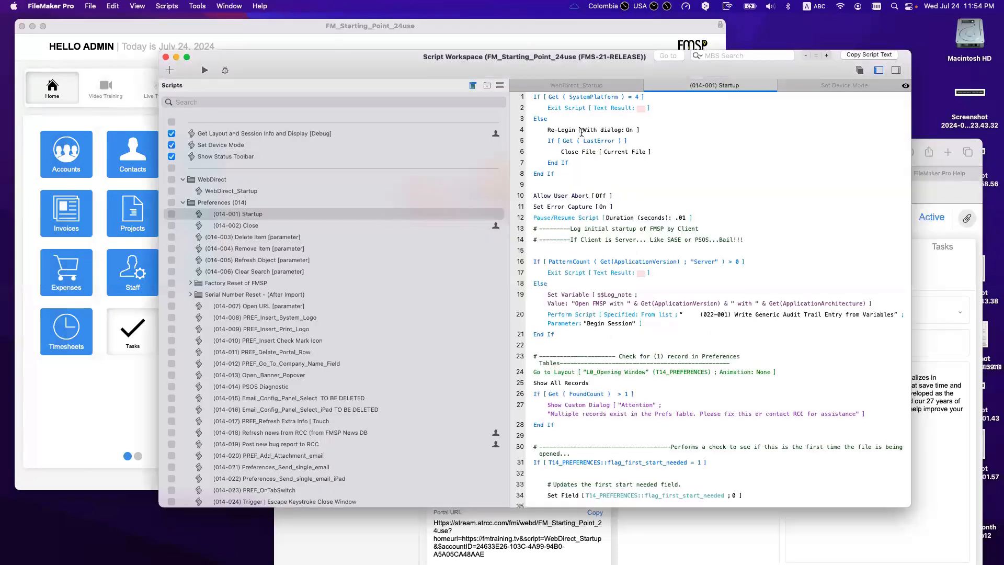
click(543, 98)
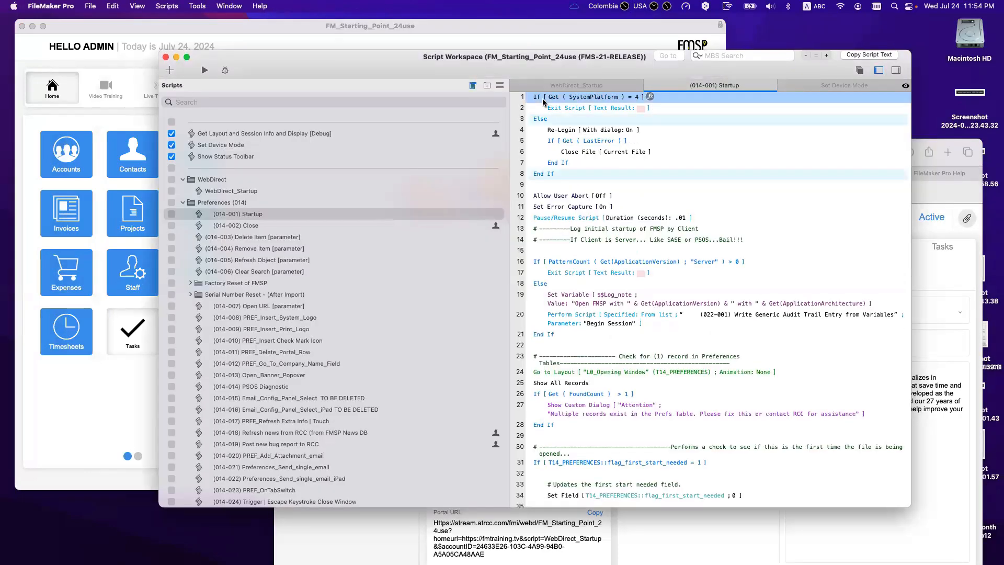
key(Return)
text(hi)
key(Down)
key(Down)
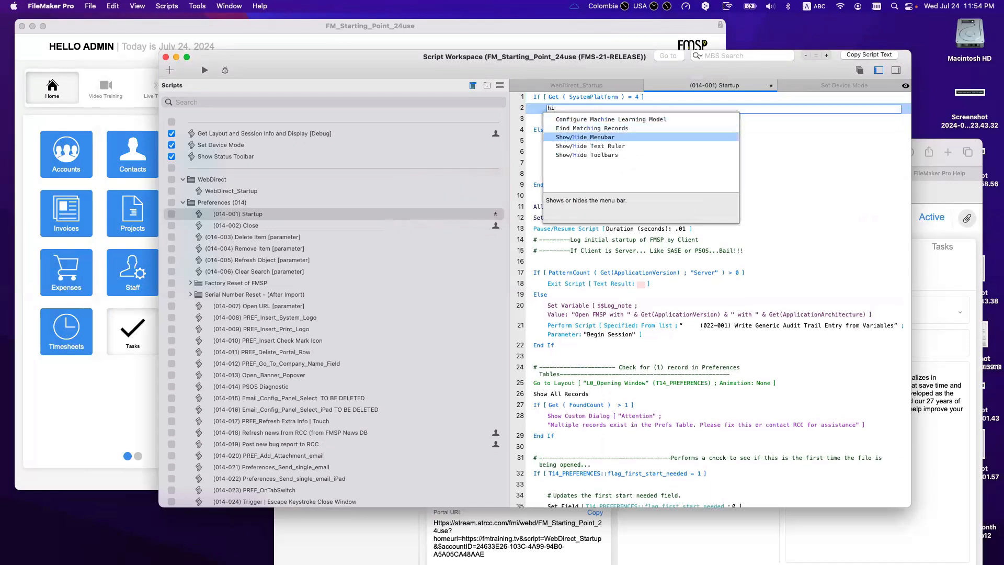
key(Return)
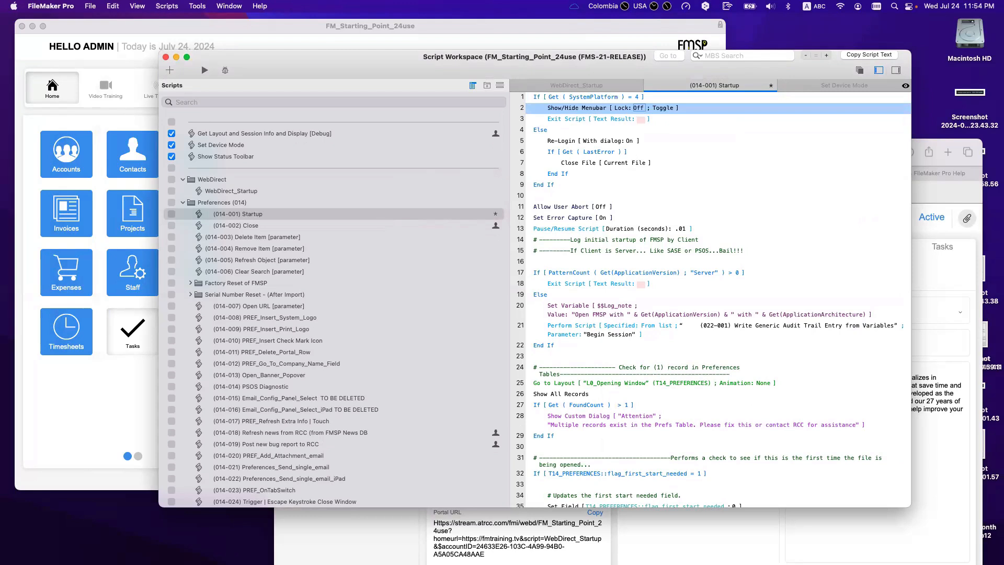
click(638, 107)
click(660, 107)
click(658, 107)
Step: Add Show/Hide Toolbars [ Hide ] below it and save the Startup script
text(show)
key(Down)
key(Down)
key(Down)
key(Down)
key(Down)
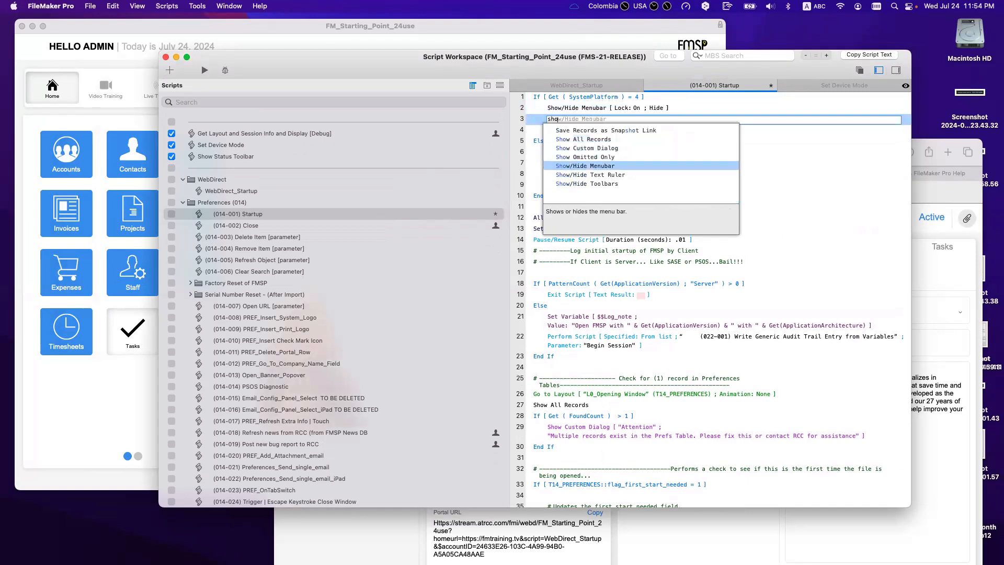
key(Return)
click(628, 118)
click(628, 112)
click(717, 151)
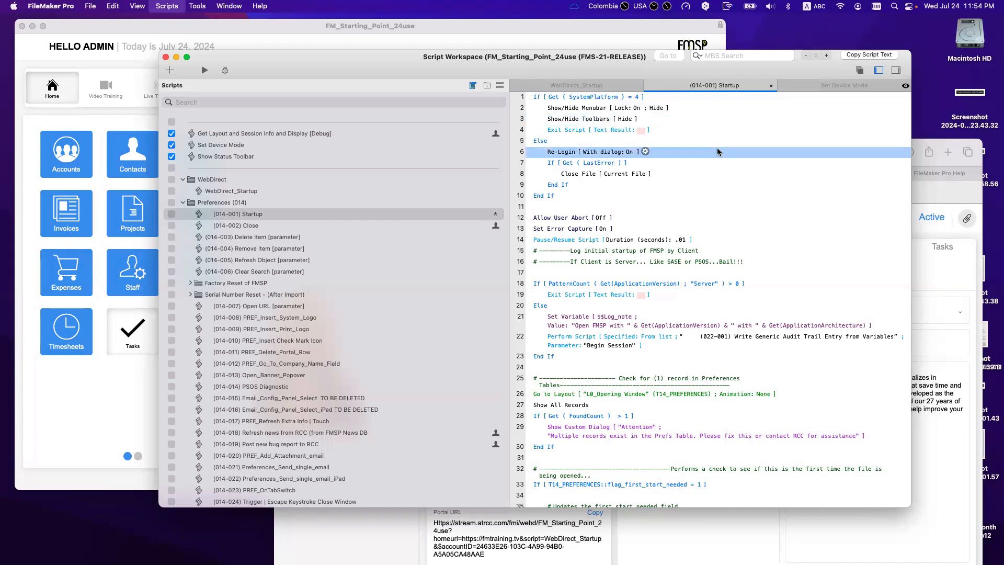
key(super+s)
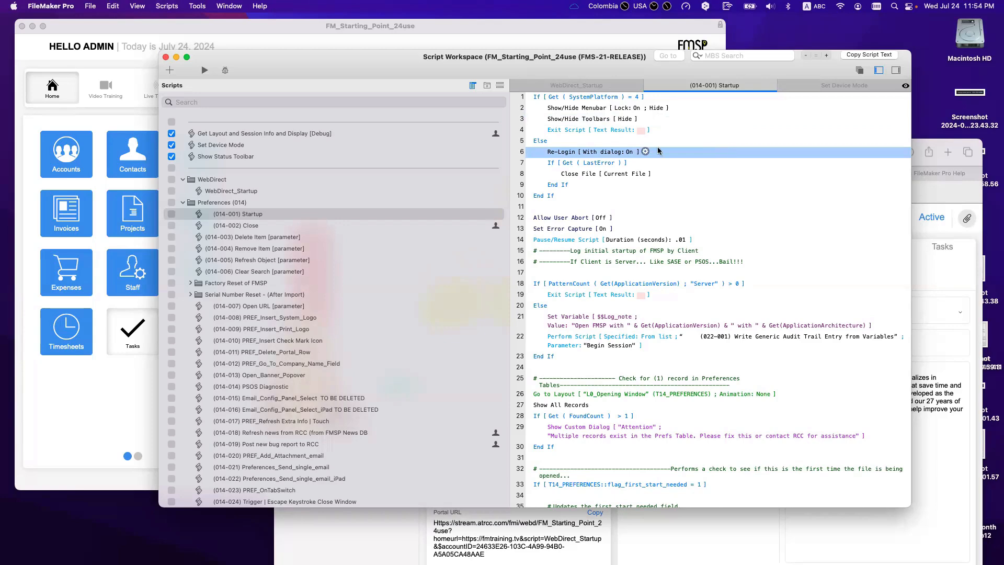
Step: Reload the WebDirect page to test the change, then return to the menu bar step
drag(490, 58, 498, 249)
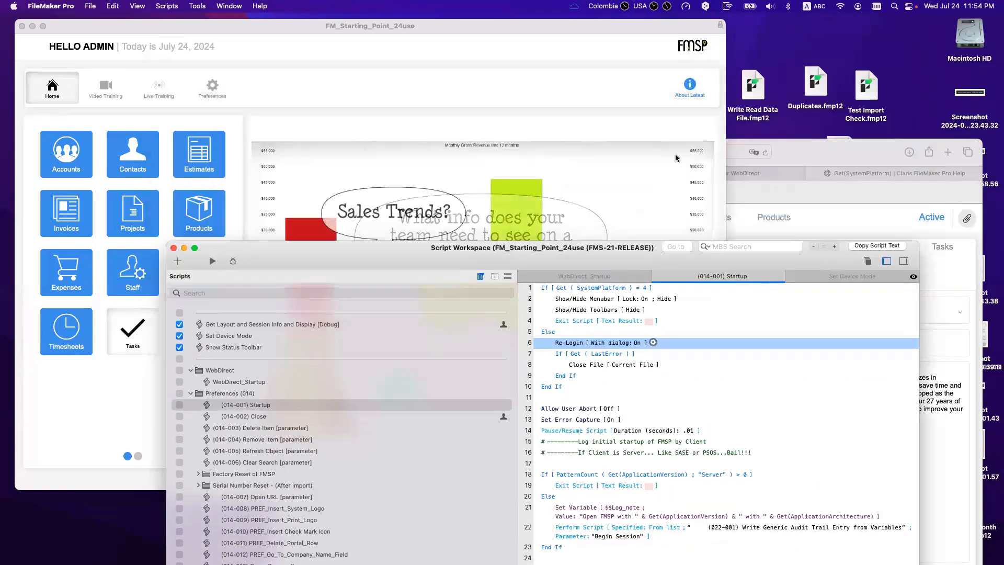
click(778, 178)
key(super+l)
key(Return)
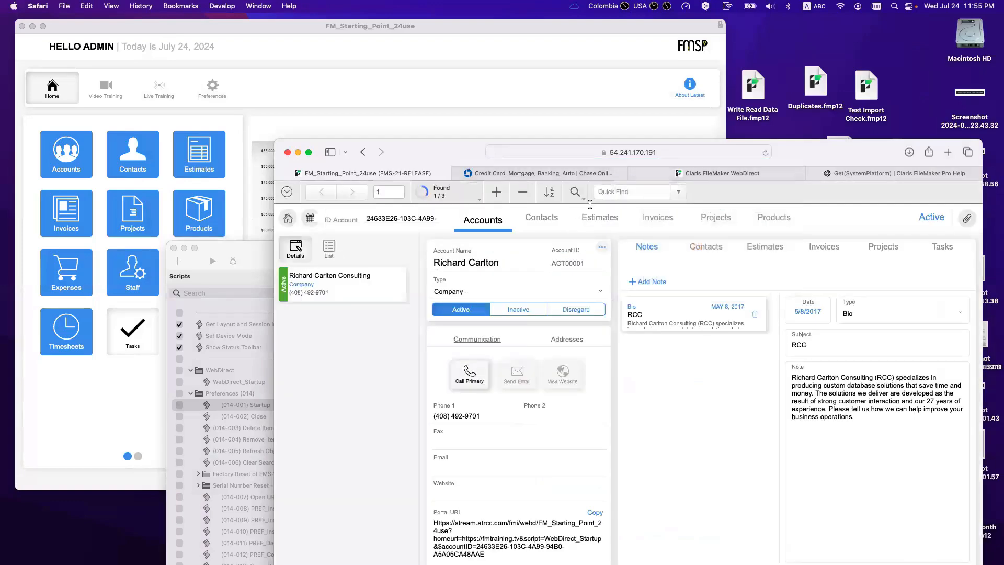
key(super+Tab)
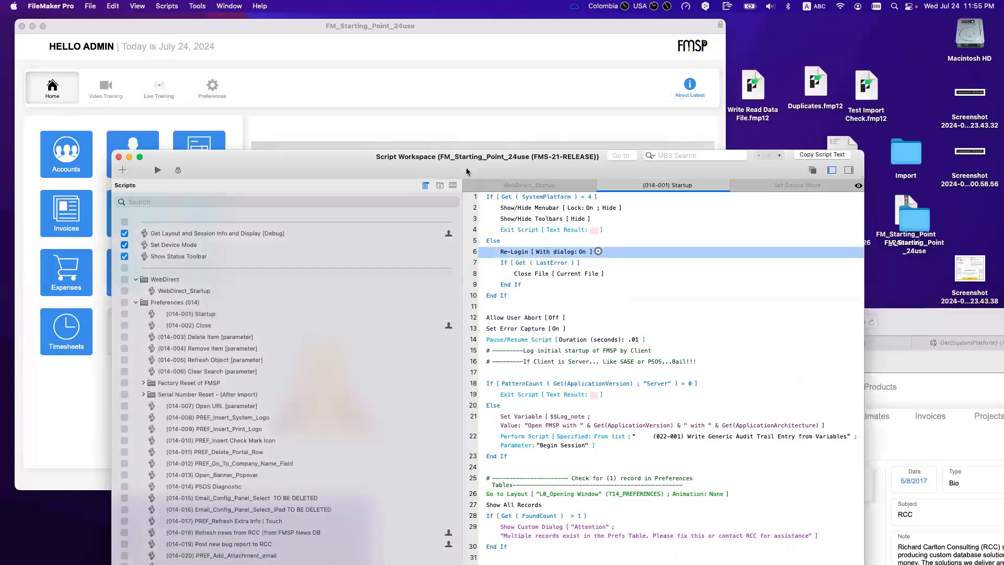
click(532, 209)
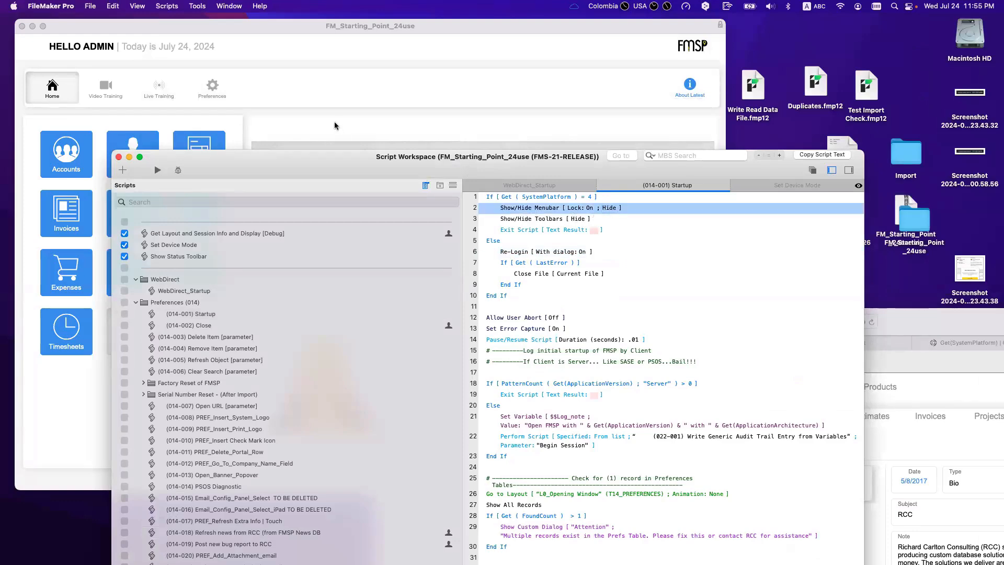
click(158, 42)
Step: Enable Hide all toolbars in File Options' Open settings and confirm with OK
click(92, 5)
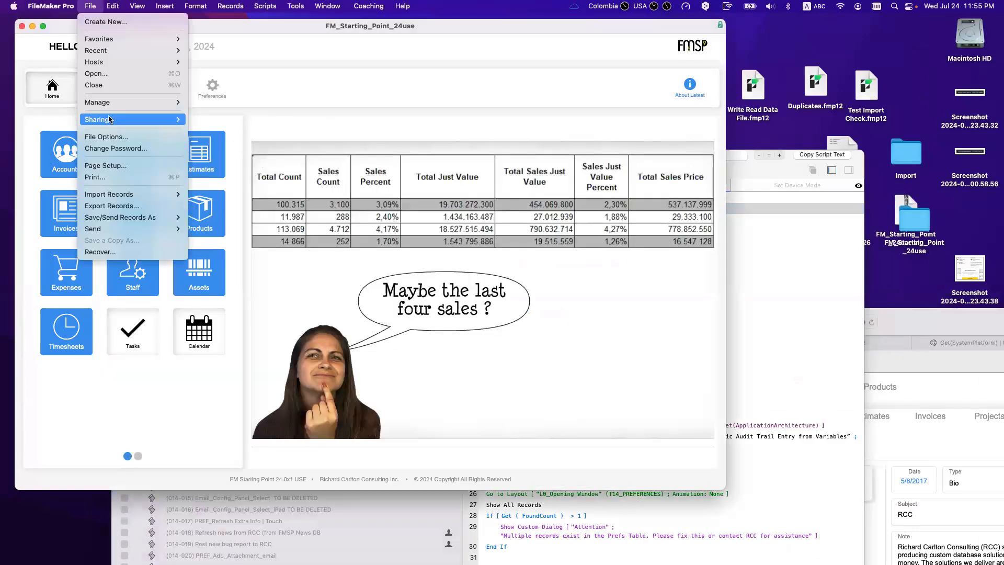
mouse_move(108, 103)
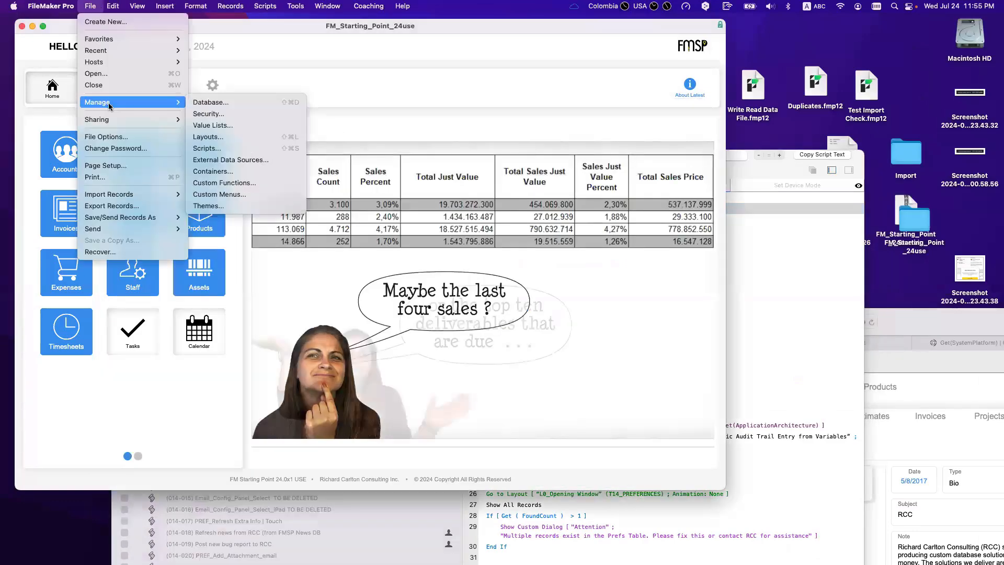
click(119, 138)
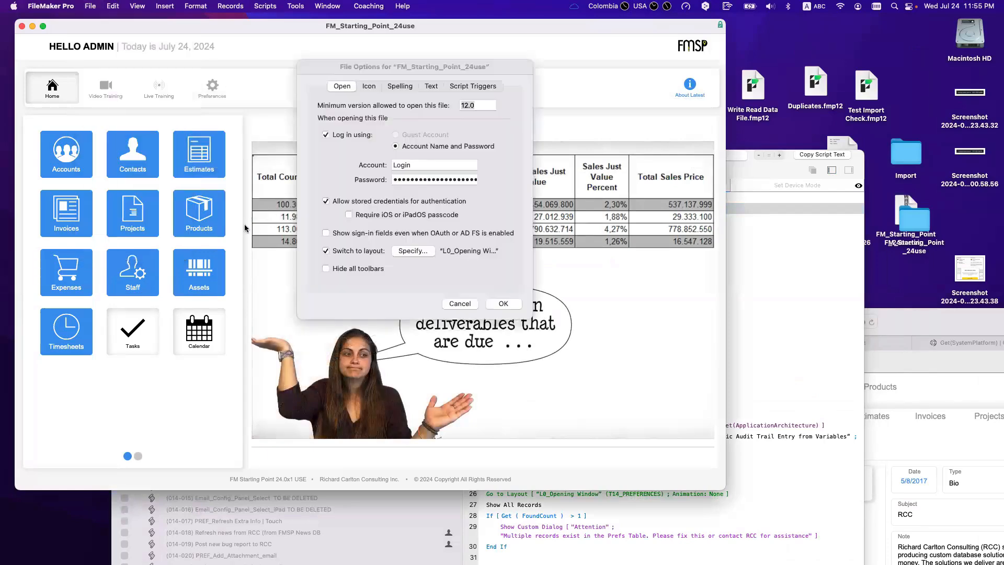
click(358, 272)
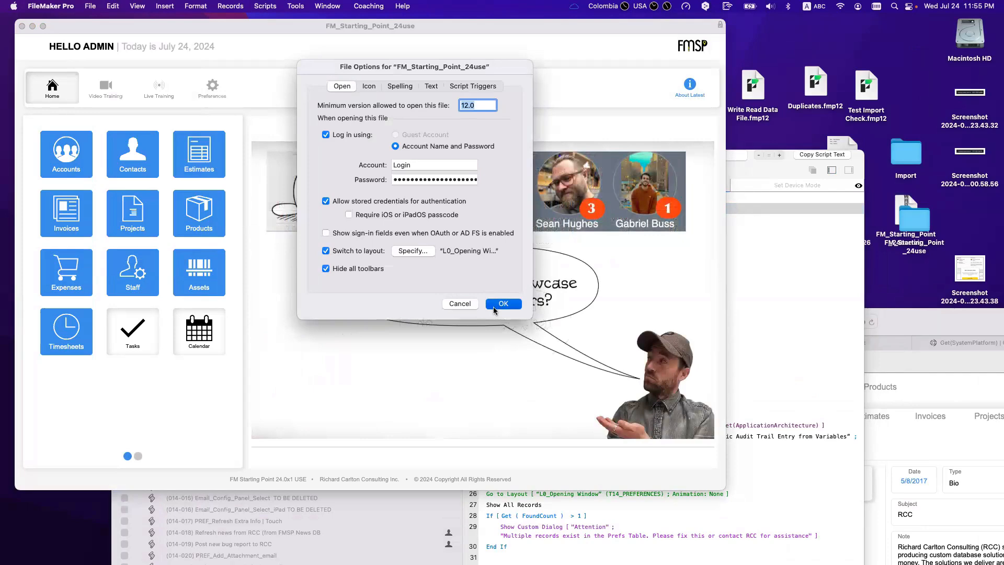
click(822, 293)
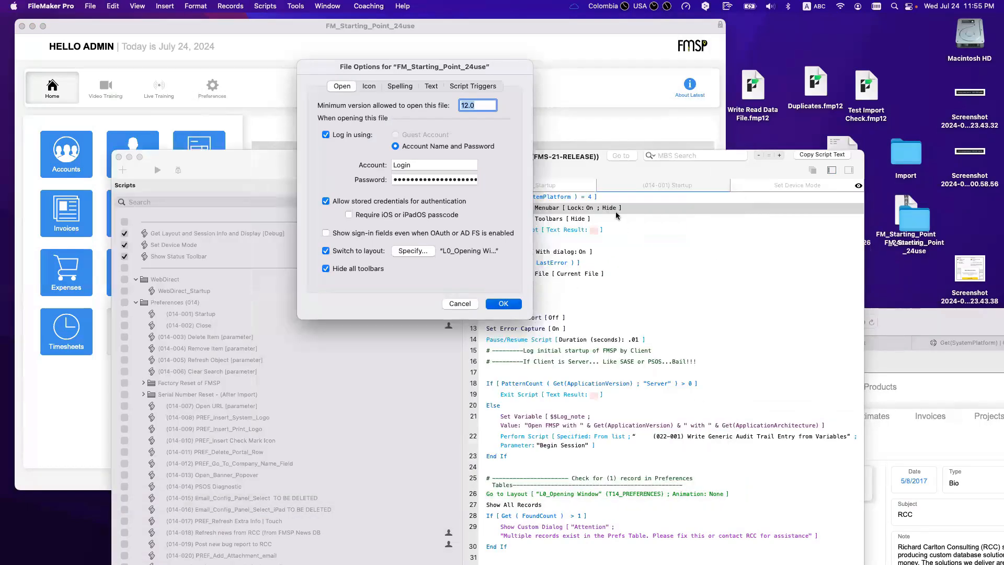
key(Return)
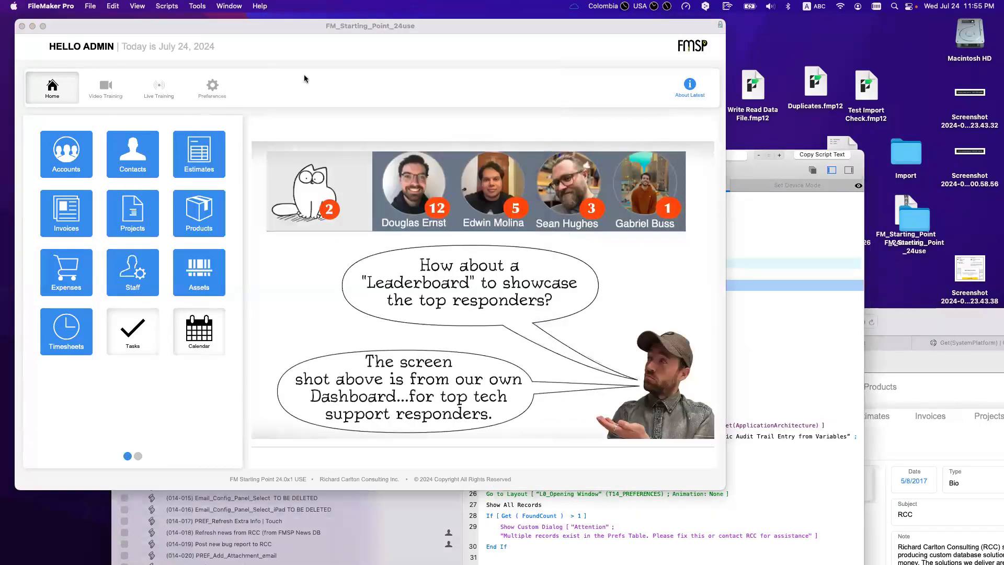
Step: Check the WebDirect account page, then return to the Startup script
click(797, 245)
click(936, 403)
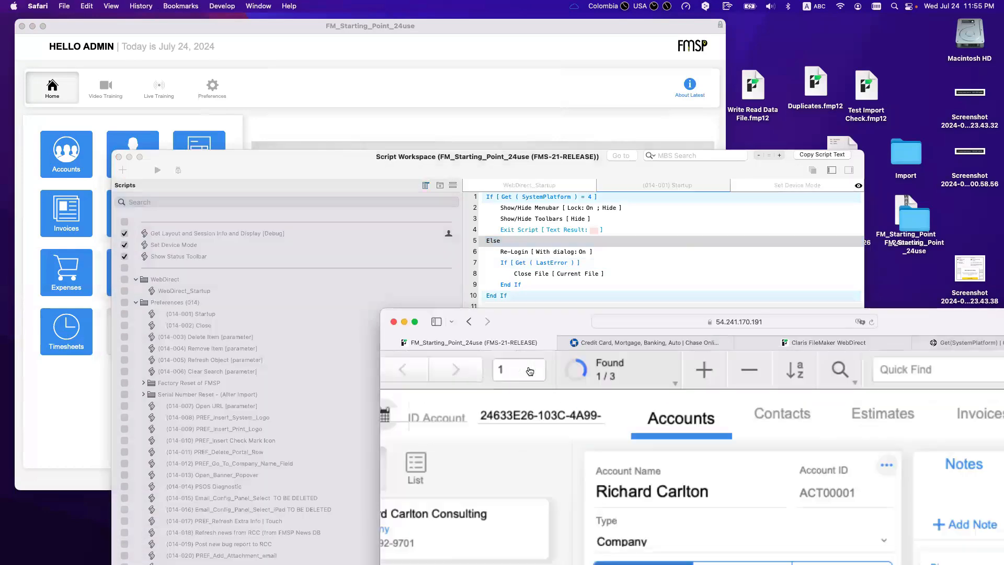
click(608, 241)
Step: Cancel the stray step below Show/Hide Toolbars, delete the blank line, and save the script
click(527, 219)
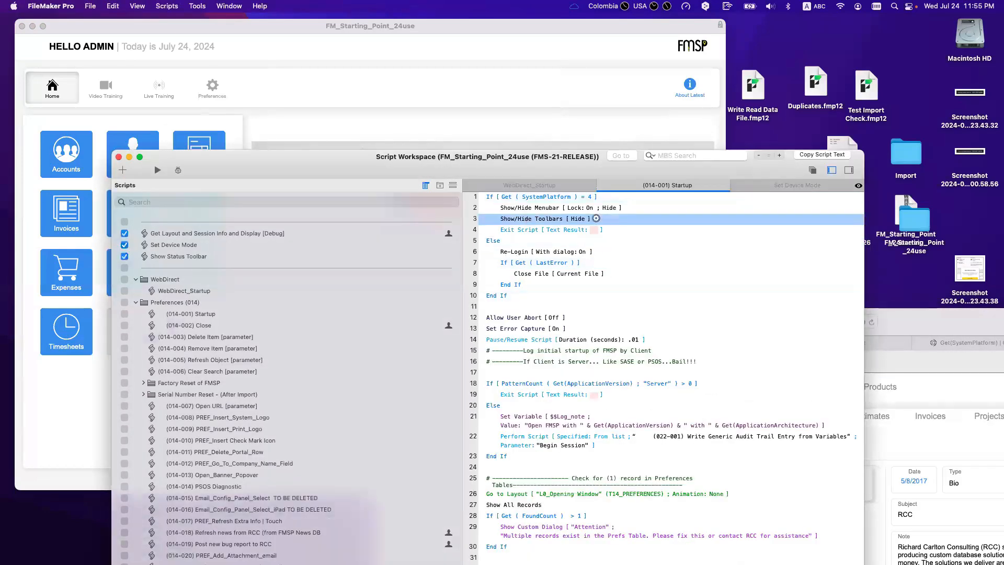
text(s)
key(Up)
key(Up)
key(Up)
key(Up)
key(Up)
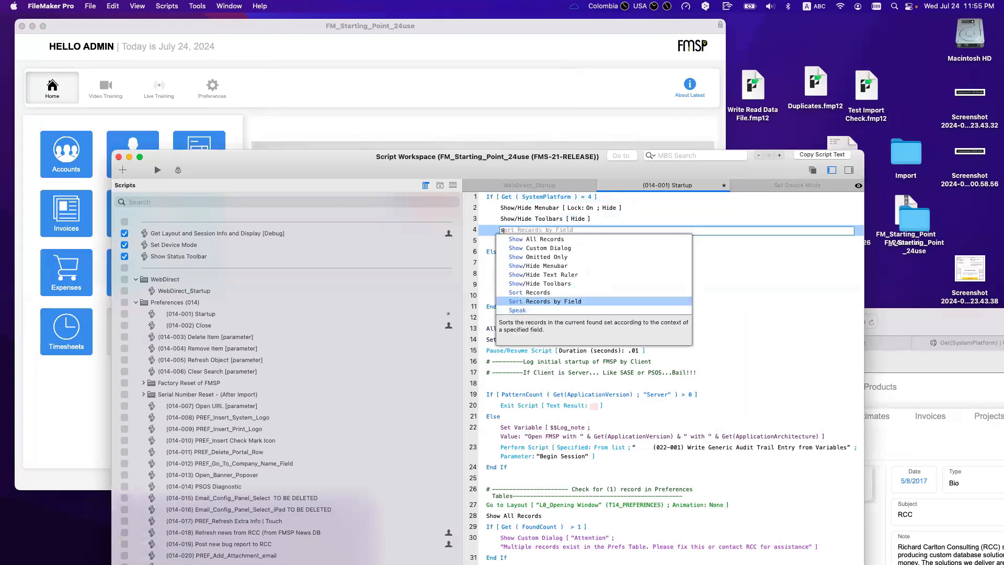
key(Up)
key(Up)
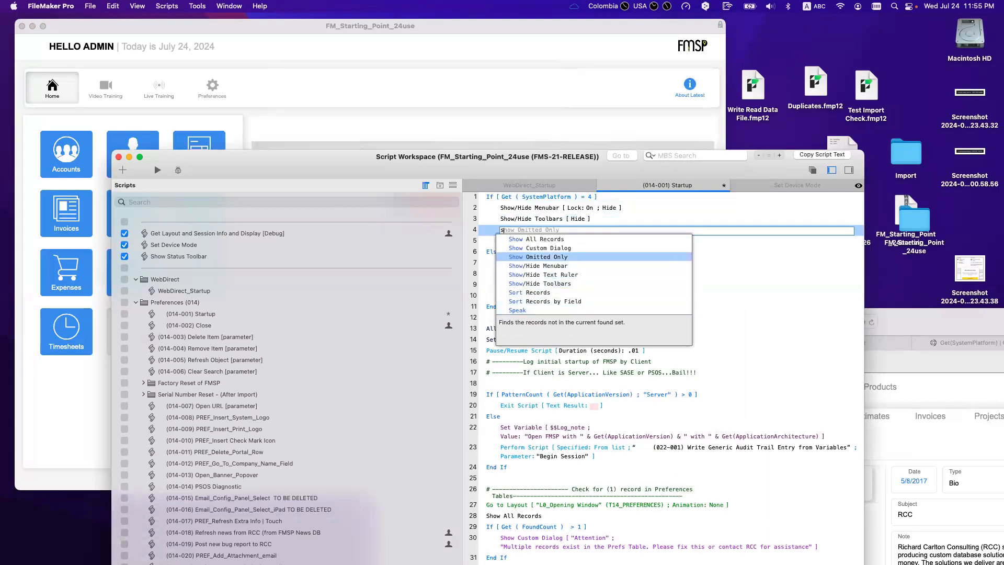
key(Escape)
key(BackSpace)
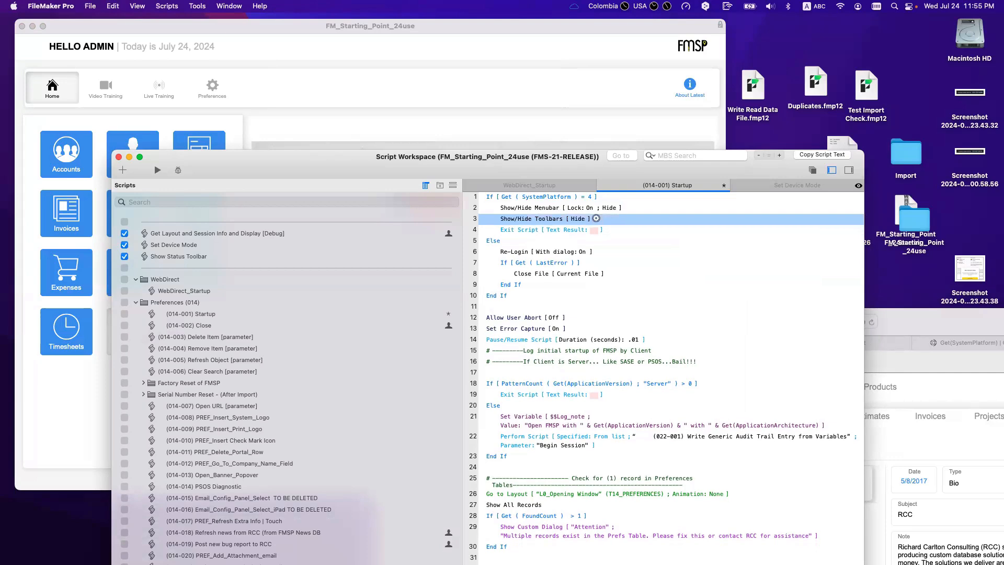
key(super+s)
click(896, 322)
Step: Reload the WebDirect account page, enlarge the window, and turn off View > Status Toolbar
click(717, 323)
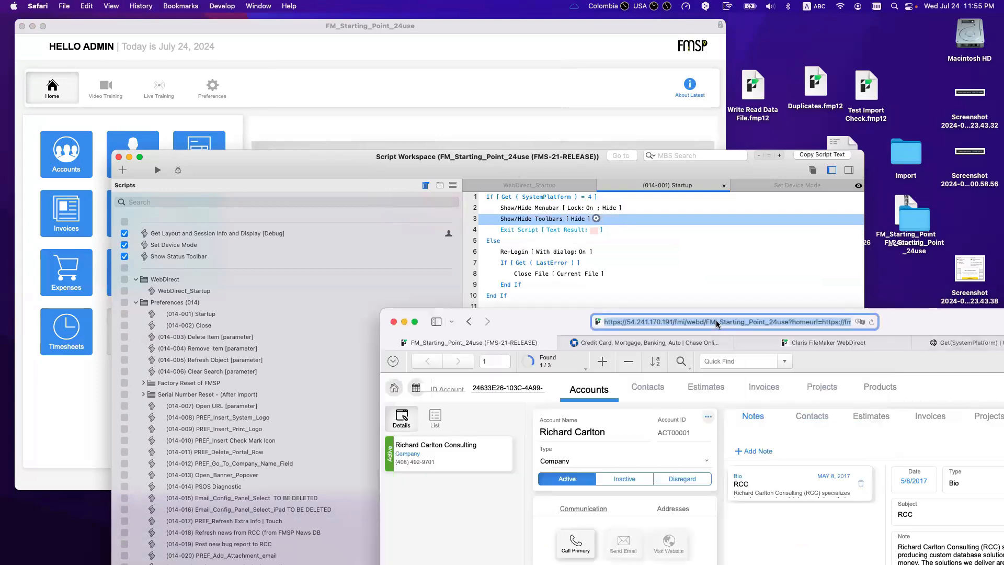
key(Return)
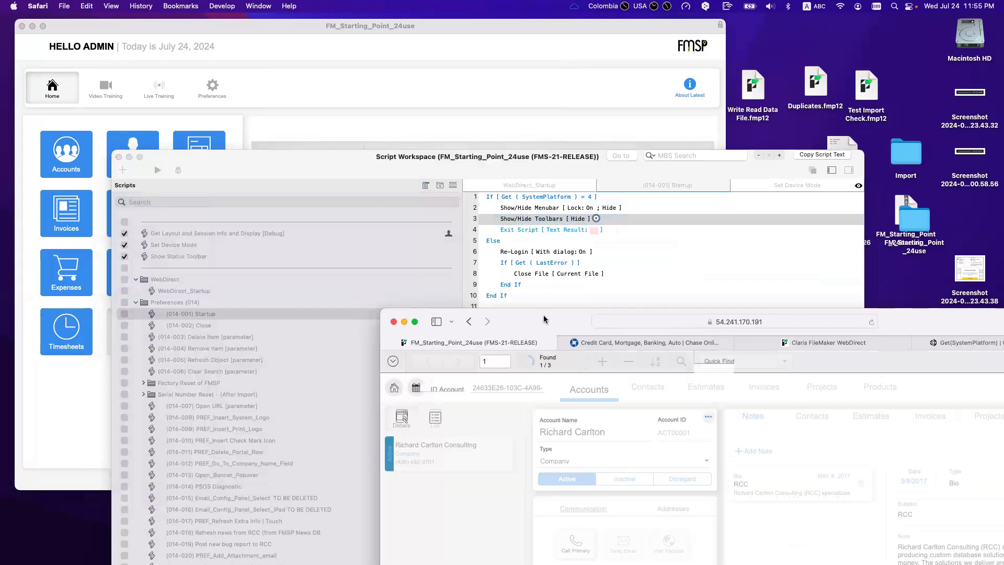
double_click(540, 315)
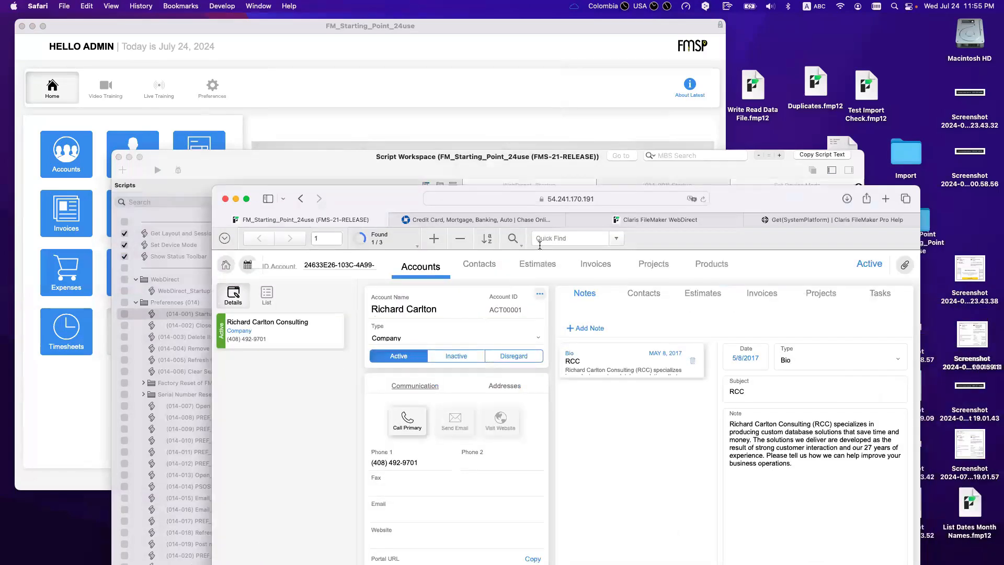
click(224, 238)
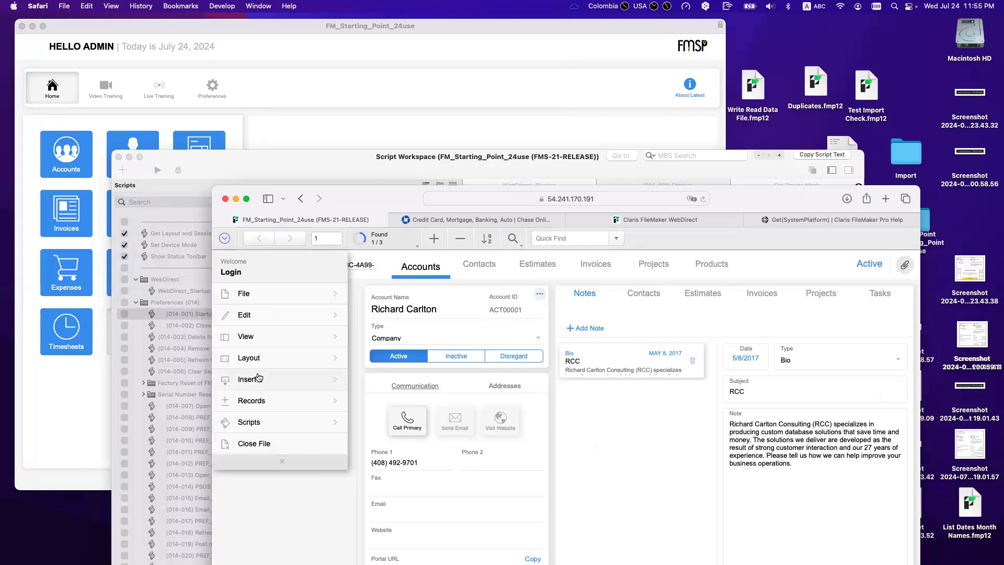
click(264, 339)
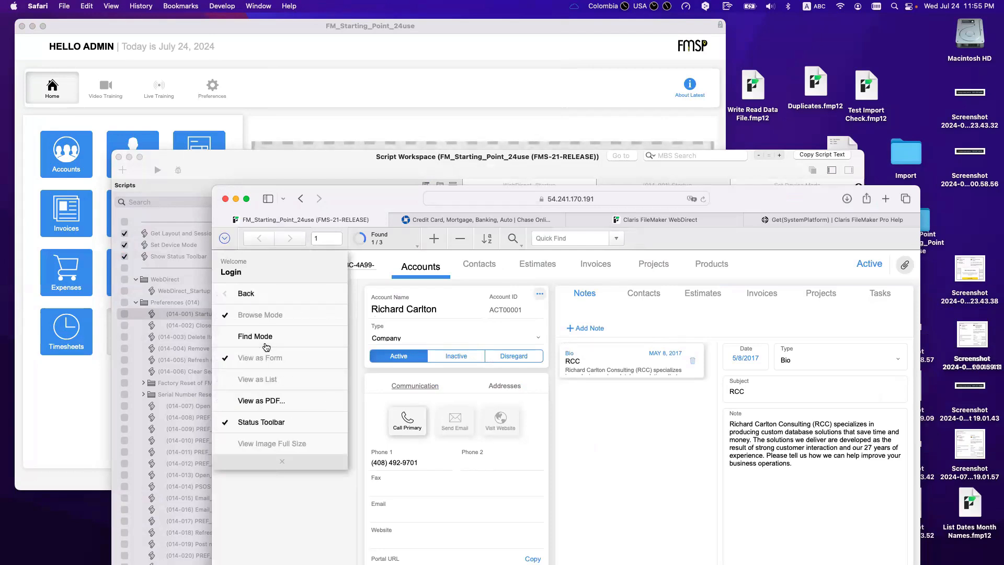
click(278, 422)
drag(436, 224, 625, 295)
Step: Turn the Show/Hide Menubar step's lock off and save the Startup script
click(518, 213)
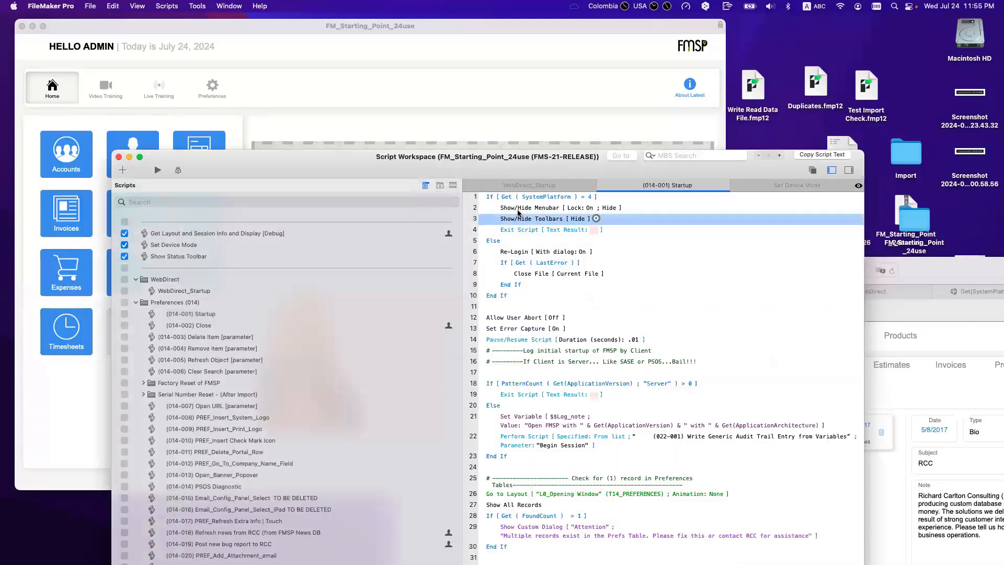
click(518, 211)
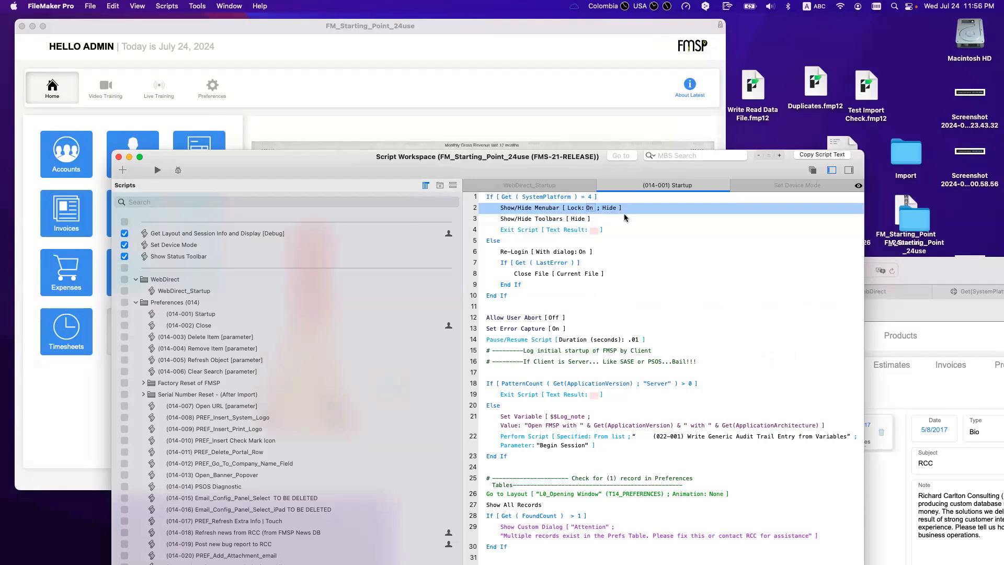
key(super+s)
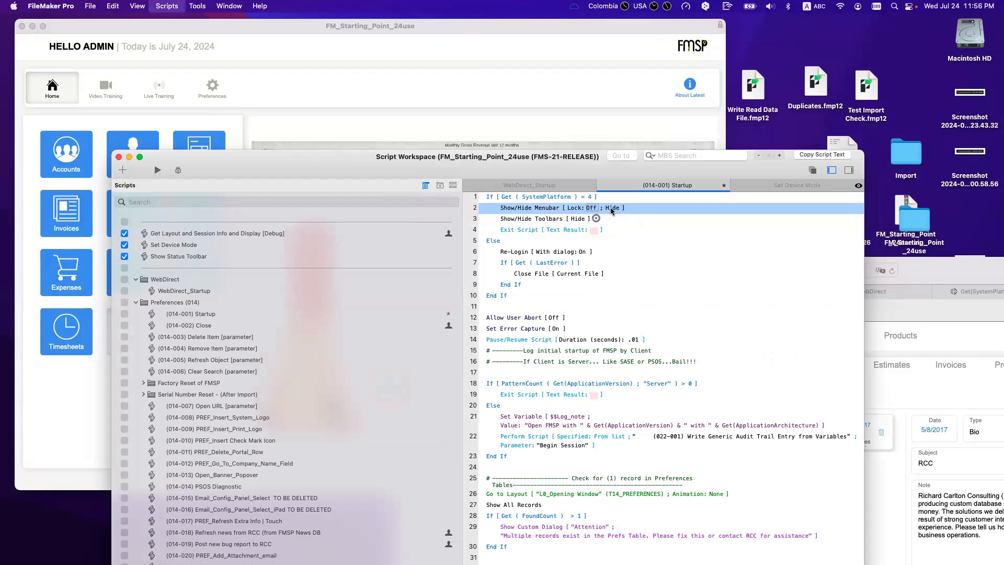
key(super+s)
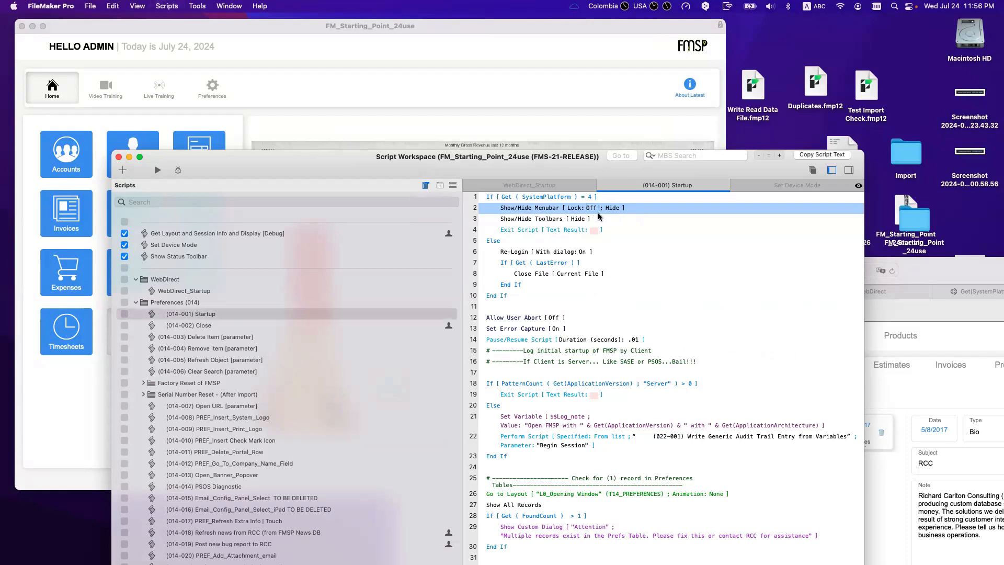
Step: Delete the Show/Hide Menubar and Show/Hide Toolbars steps from Startup and save it
click(544, 220)
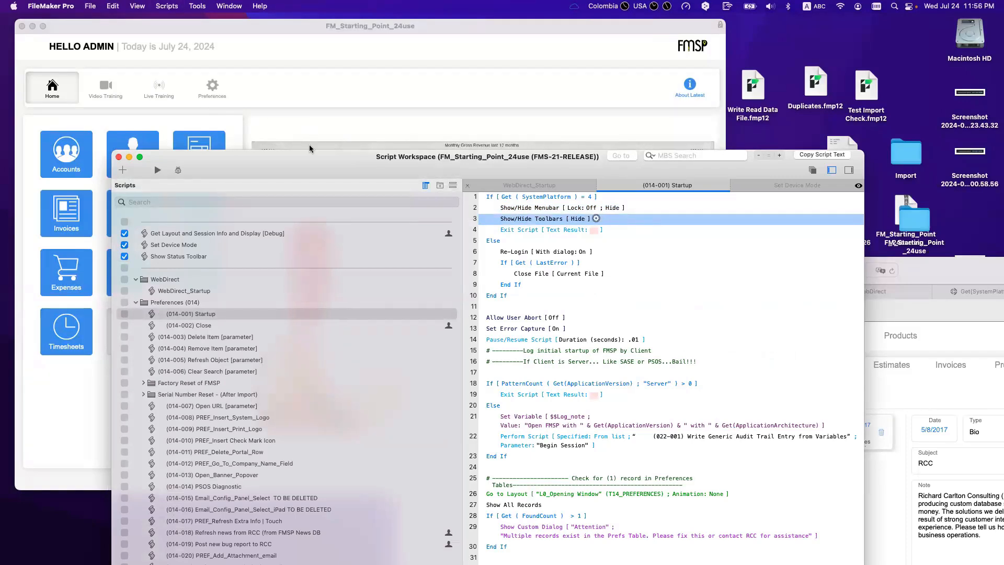
drag(322, 176, 304, 131)
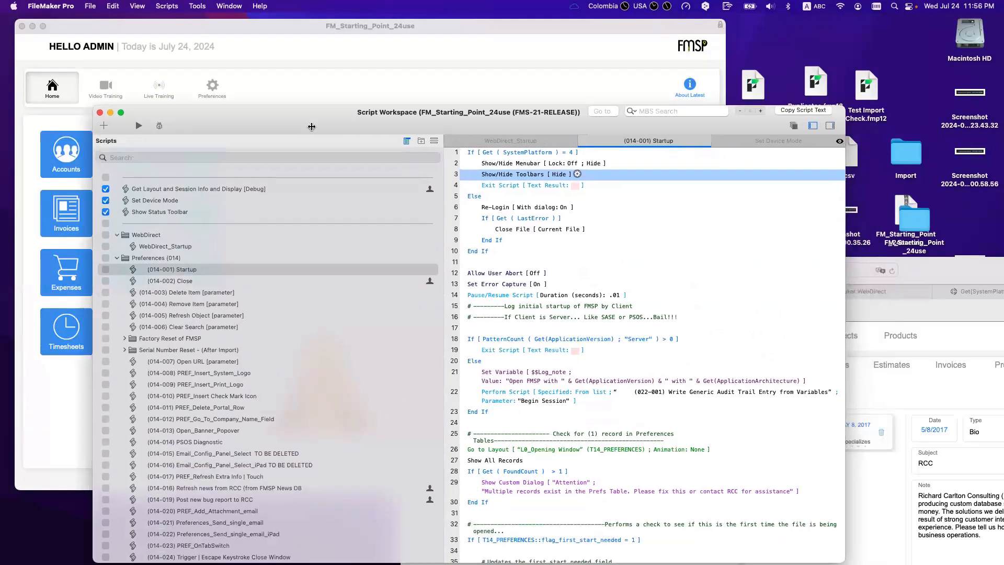
shift+click(491, 165)
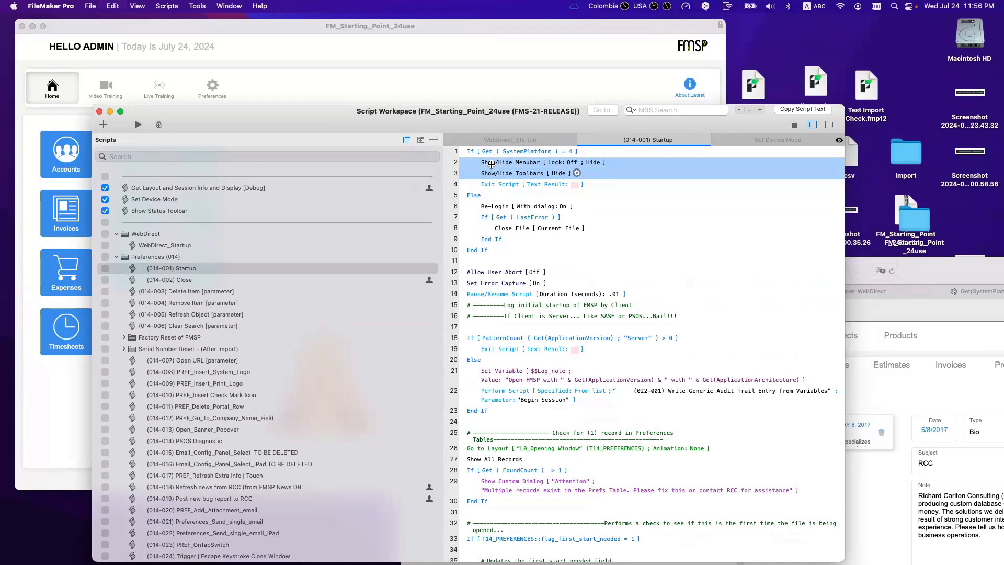
key(Delete)
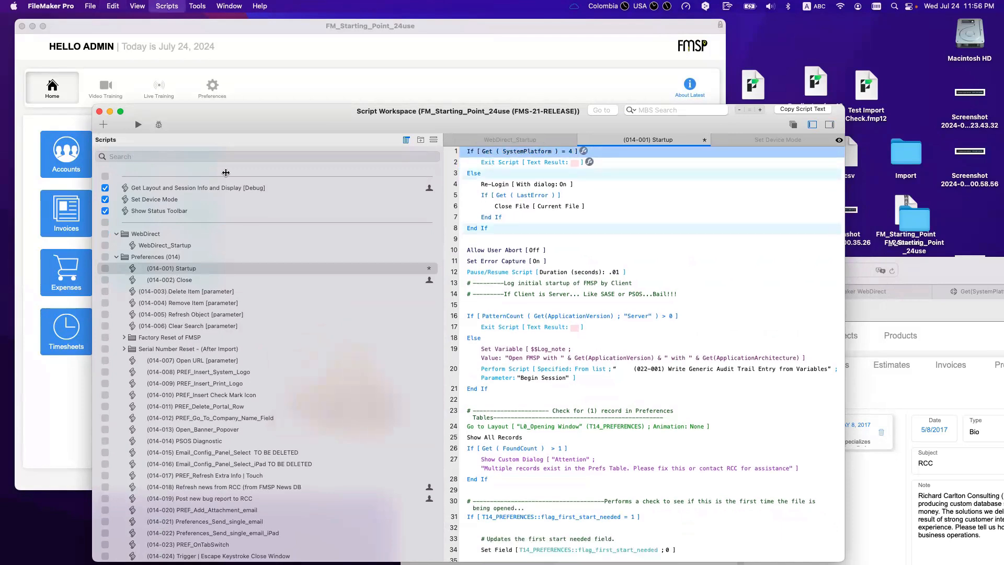
key(super+s)
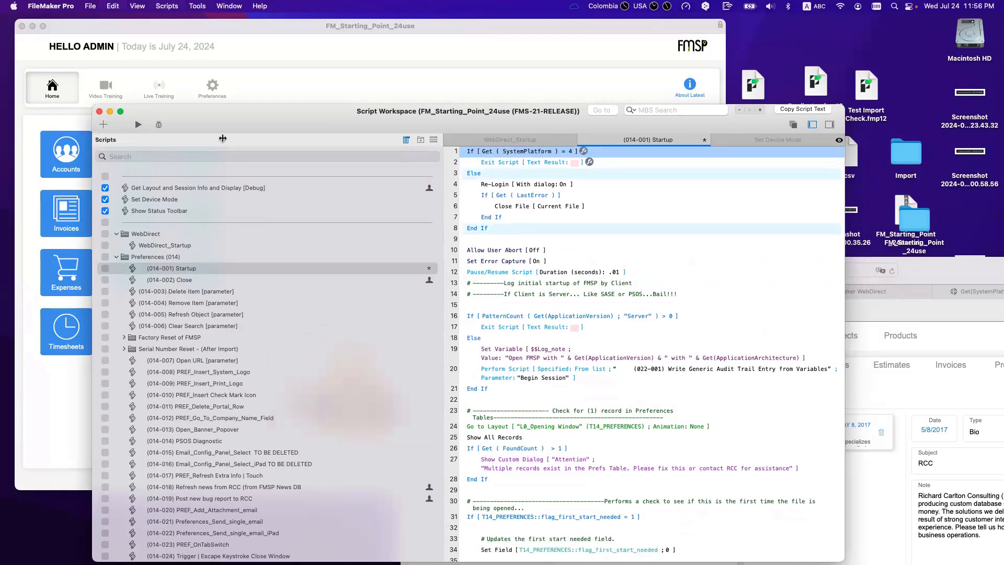
click(267, 254)
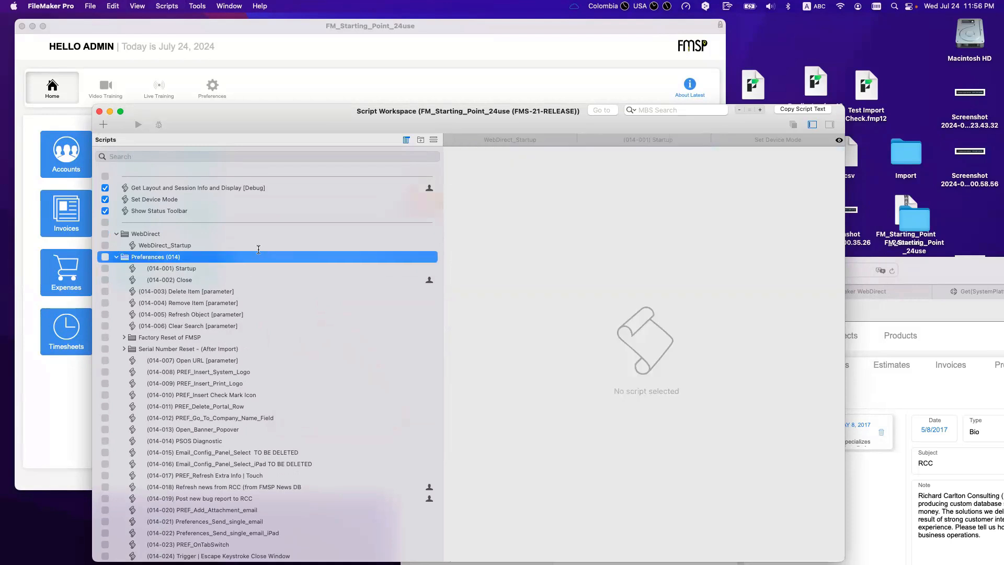
Step: Paste the Show/Hide Menubar and Toolbars steps at the top of WebDirect_Startup and reload WebDirect
click(258, 249)
key(super+z)
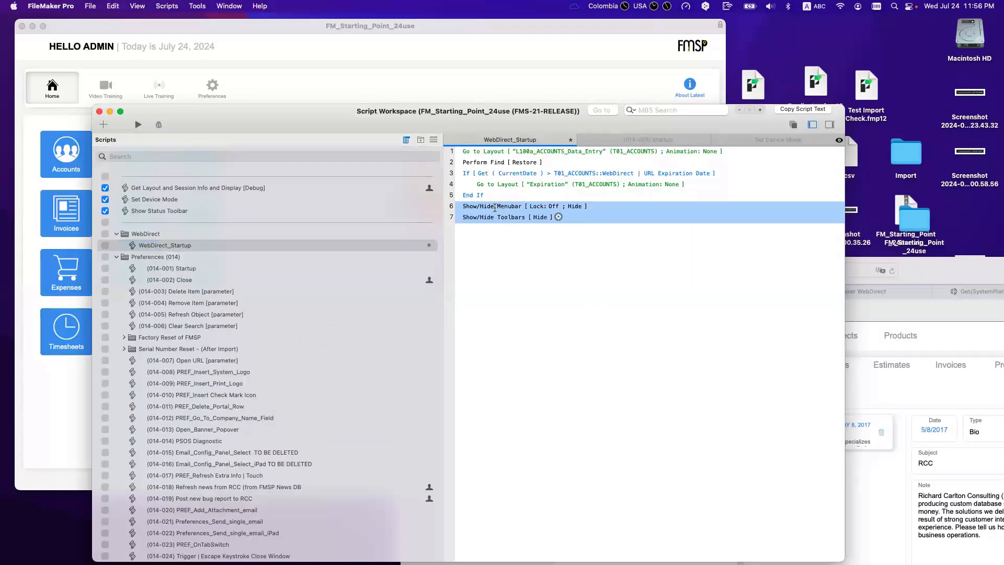
drag(477, 206, 466, 152)
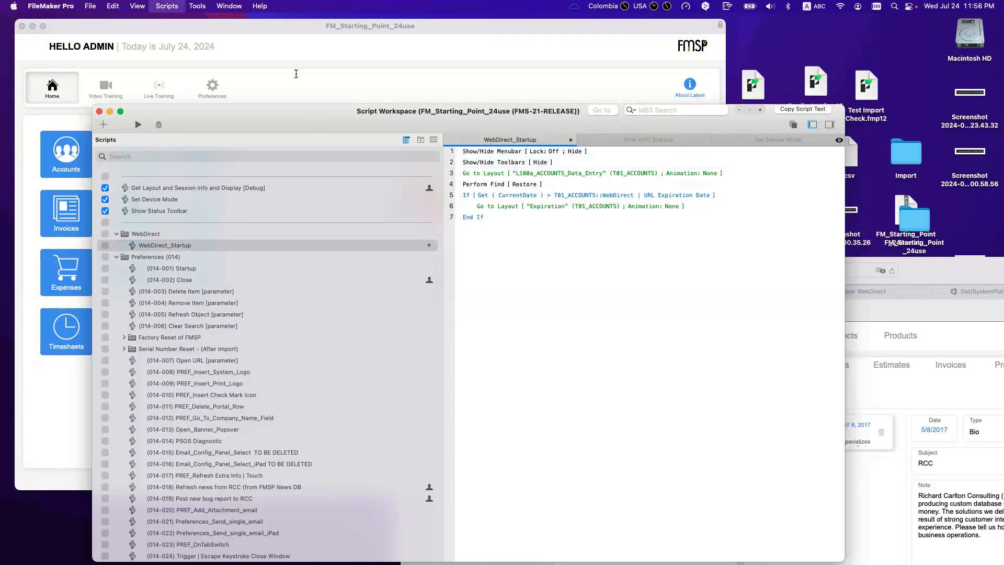
key(super+Tab)
click(748, 269)
key(Return)
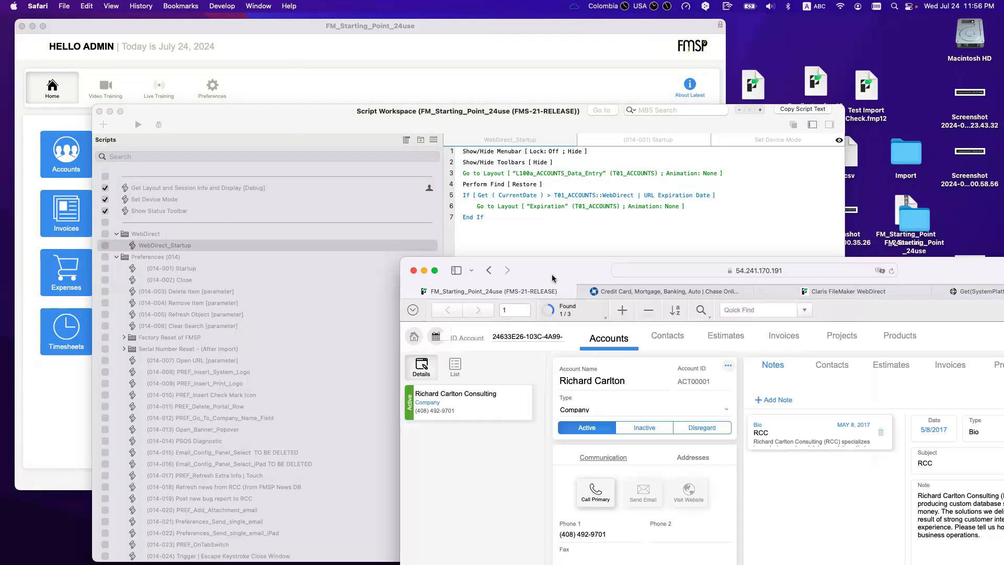
Step: Set both the menubar and toolbars steps to Hide and save WebDirect_Startup
click(554, 246)
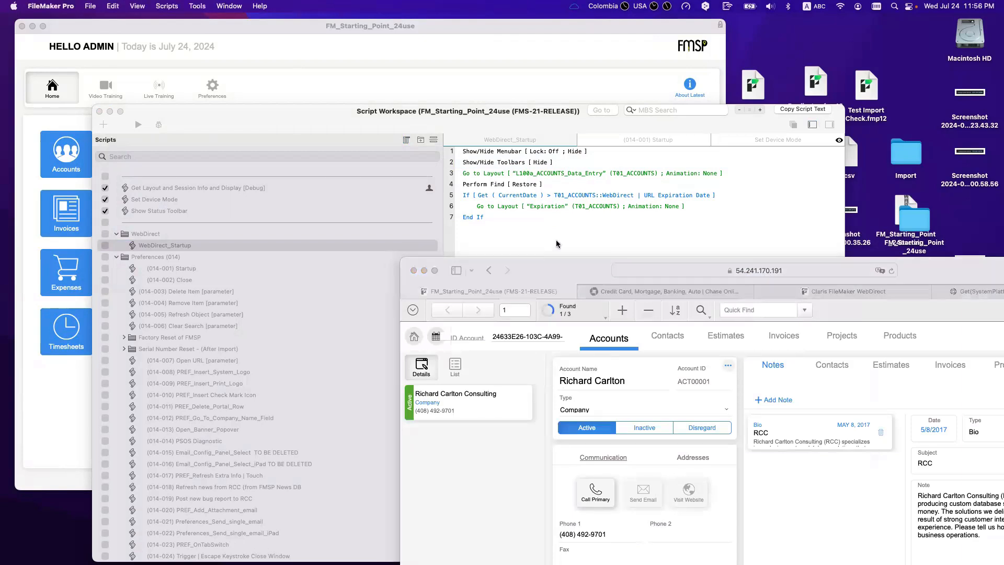
click(481, 153)
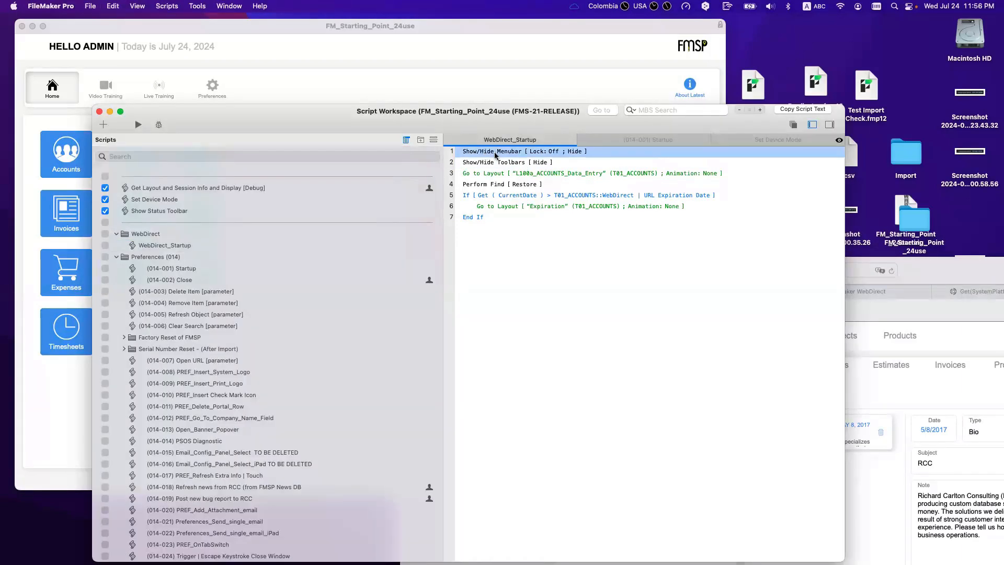
click(574, 152)
click(575, 156)
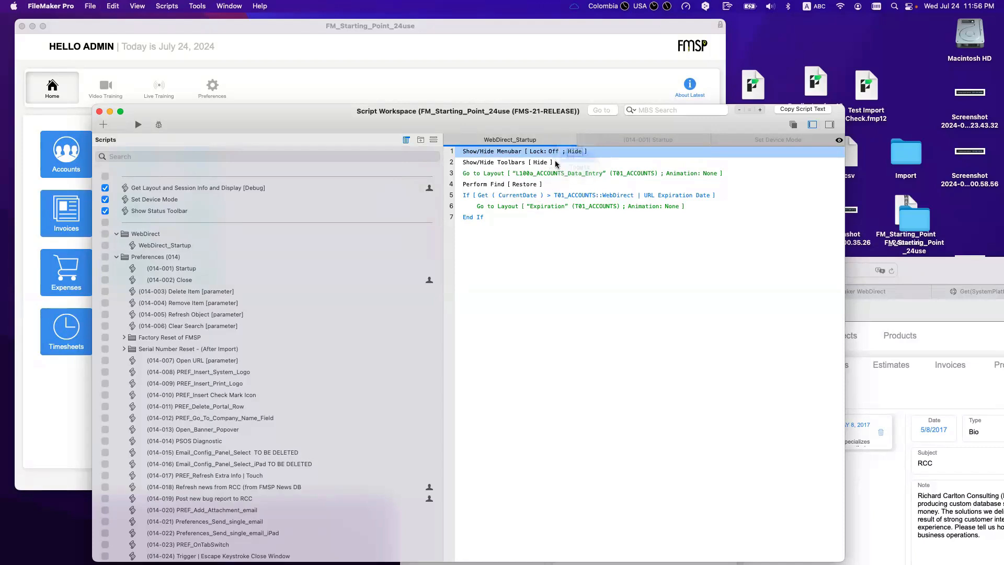
click(542, 162)
click(541, 168)
click(602, 280)
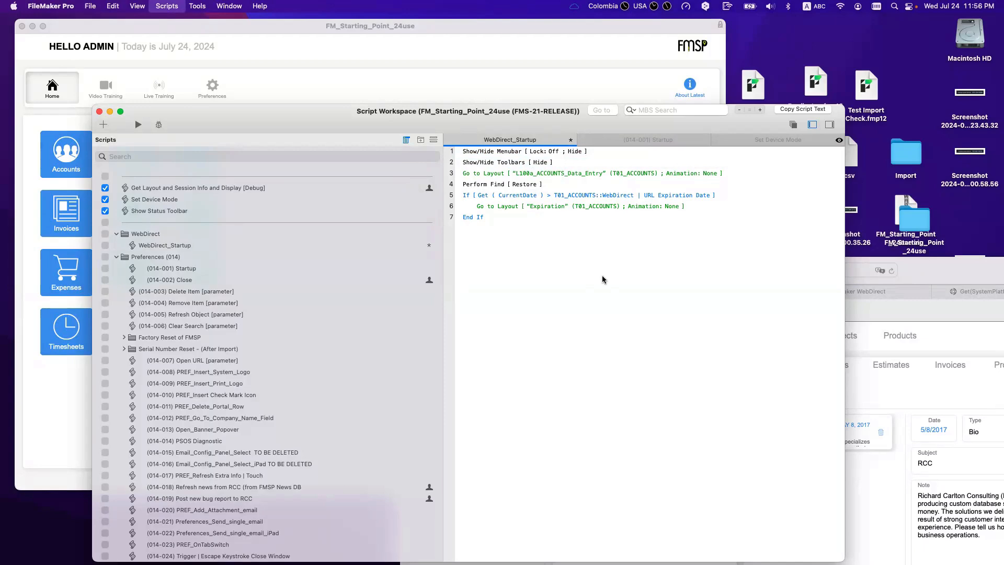
key(super+s)
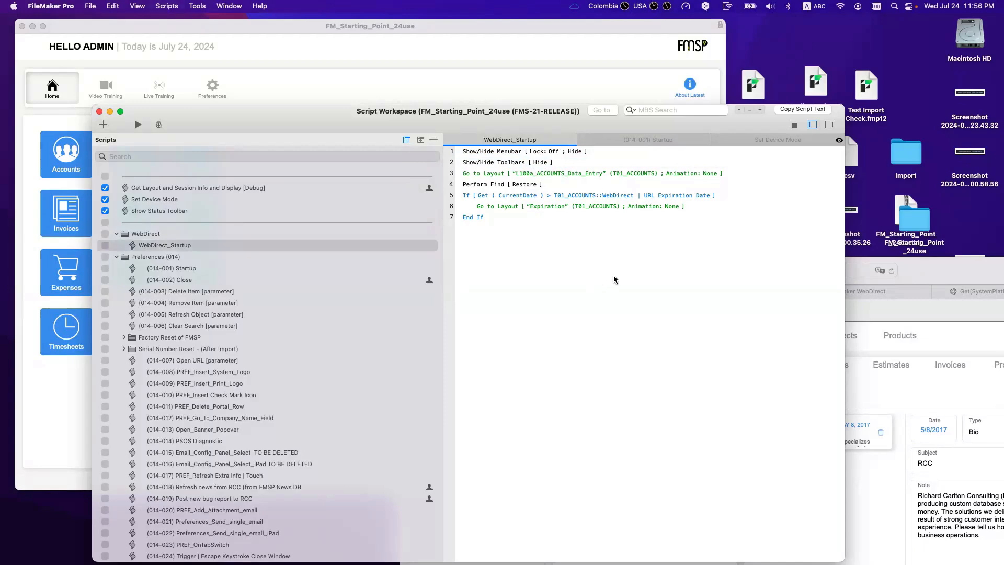
Step: Reload the account page in WebDirect in Safari
click(878, 367)
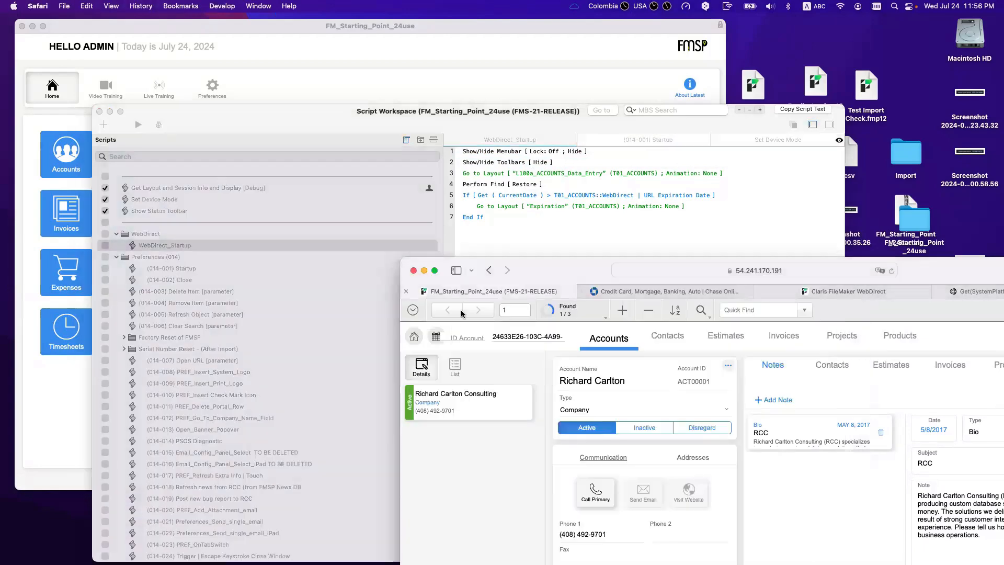
click(523, 234)
click(244, 72)
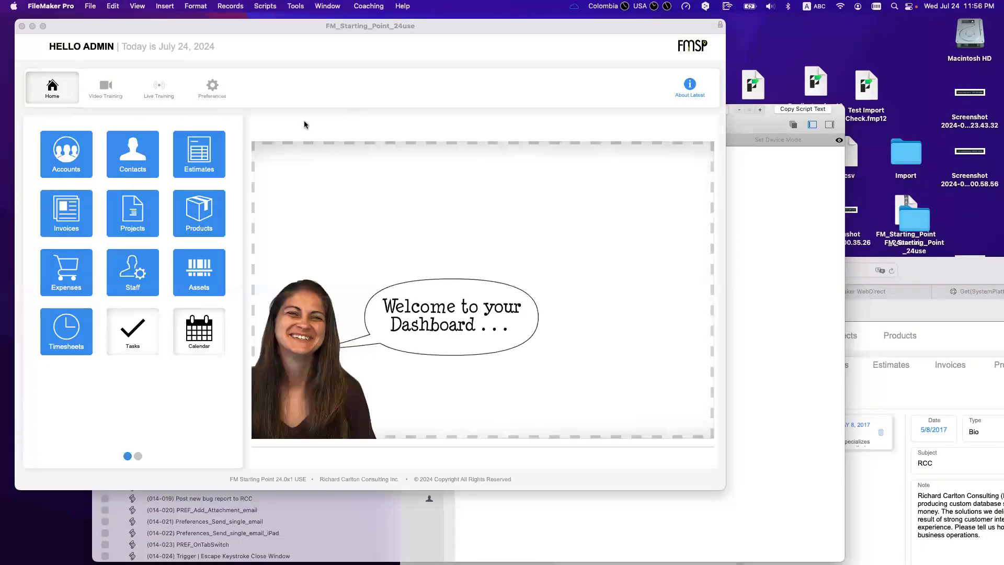
click(789, 186)
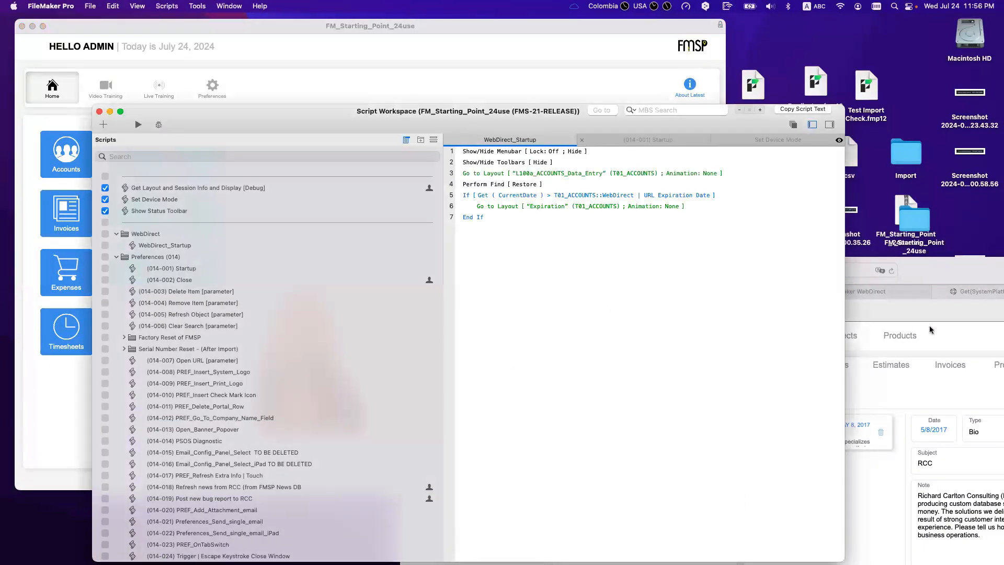
key(super+Tab)
click(750, 271)
key(Return)
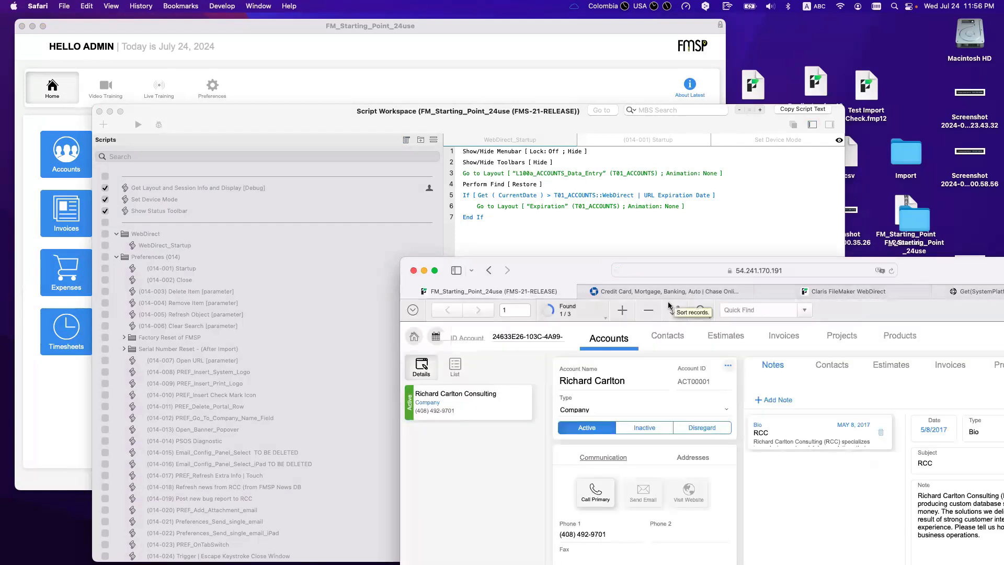
Step: Open the Accounts layout in FileMaker Pro's Layout mode
click(330, 80)
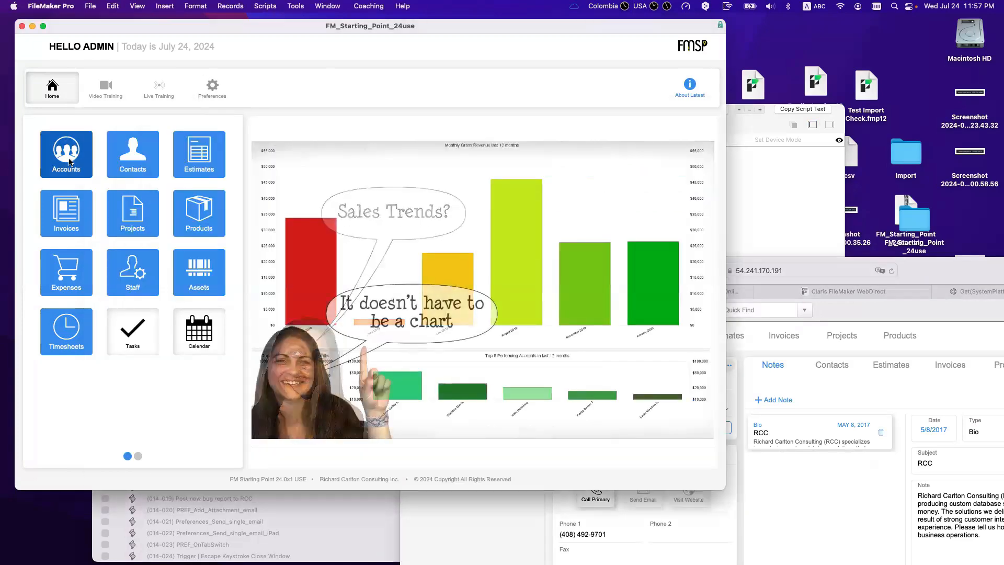
click(69, 162)
key(super+l)
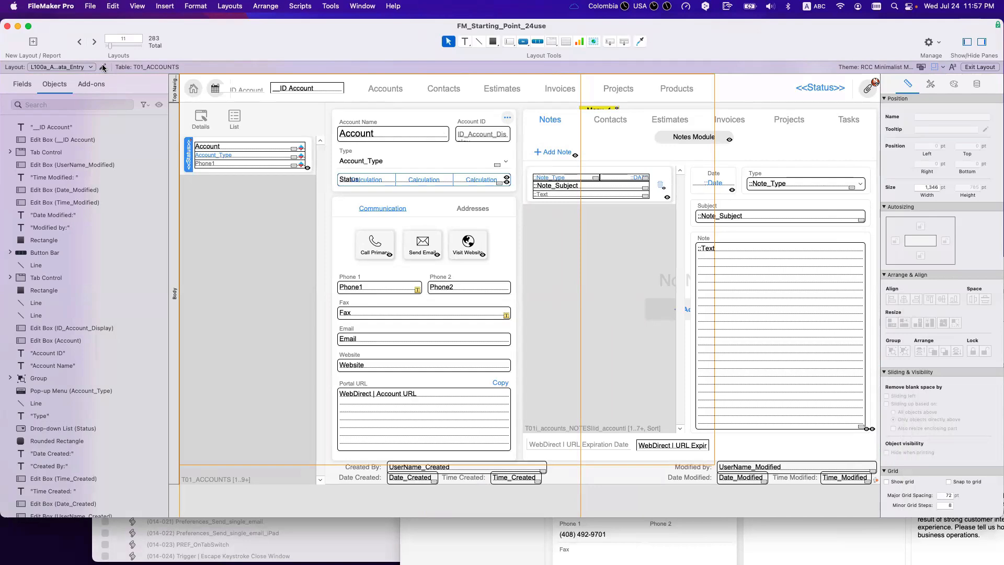
Step: Open the OnLayoutEnter trigger script, Accounts_Data_Entry_Layout_Load, for editing from Layout Setup
click(103, 67)
click(606, 263)
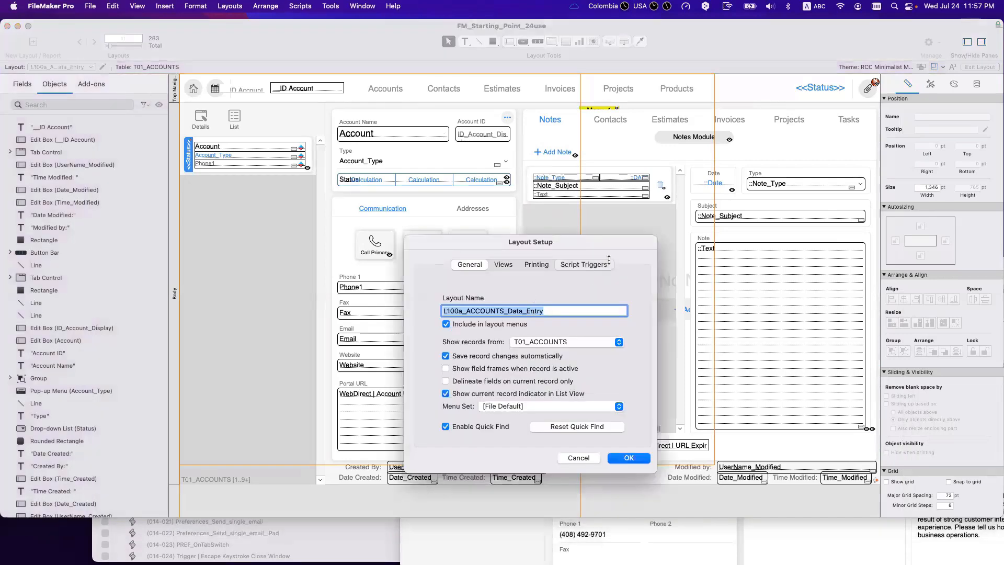
double_click(475, 340)
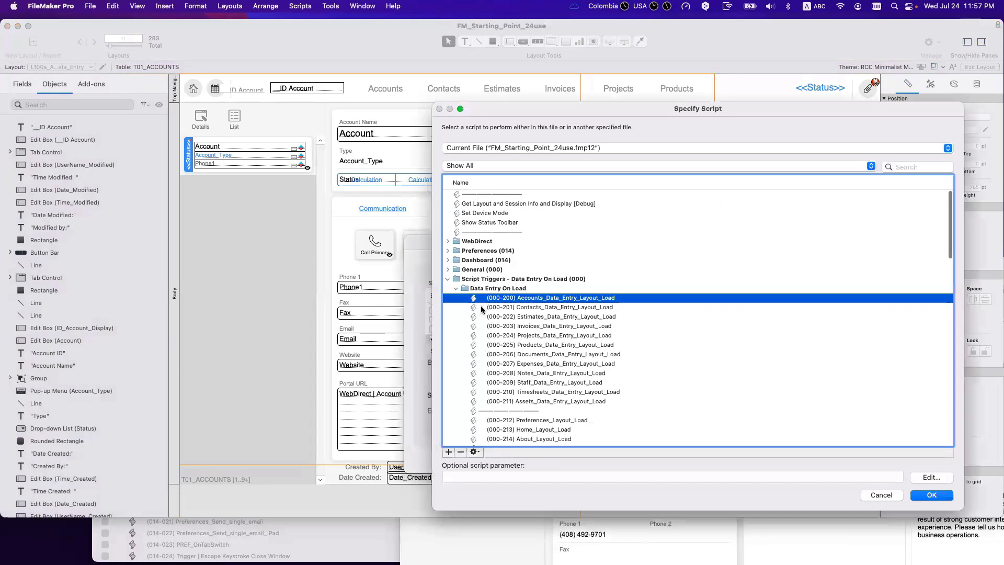
click(473, 452)
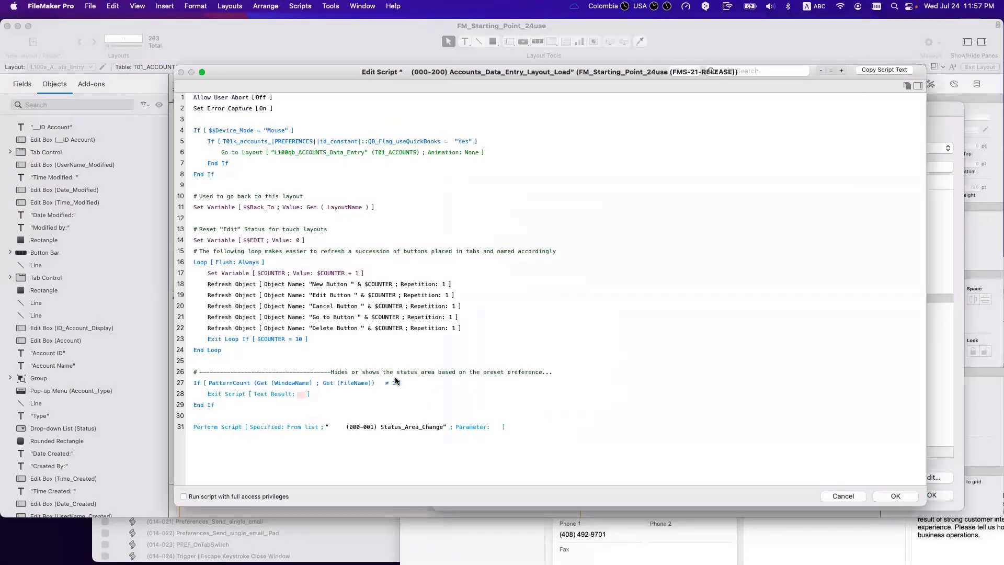
Step: Disable the final Status_Area_Change Perform Script step on line 31 and confirm all dialogs
scroll(334, 355, down, 1)
scroll(333, 356, up, 1)
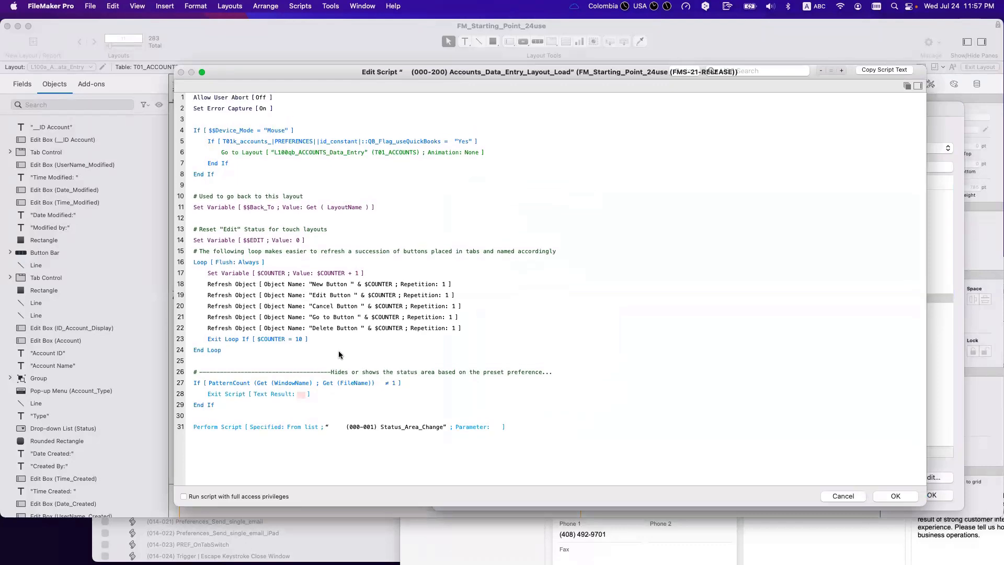
click(227, 427)
key(super+slash)
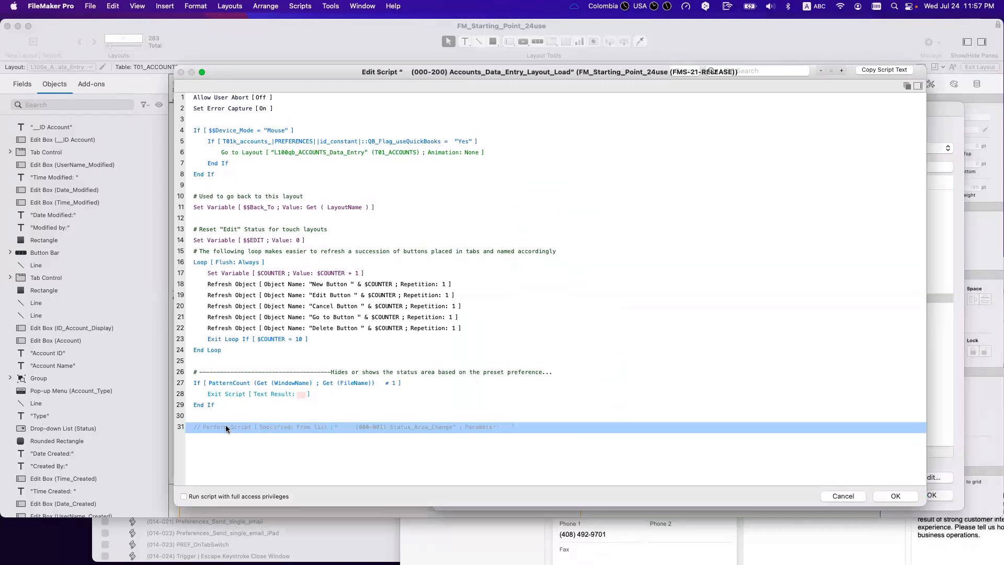
click(895, 496)
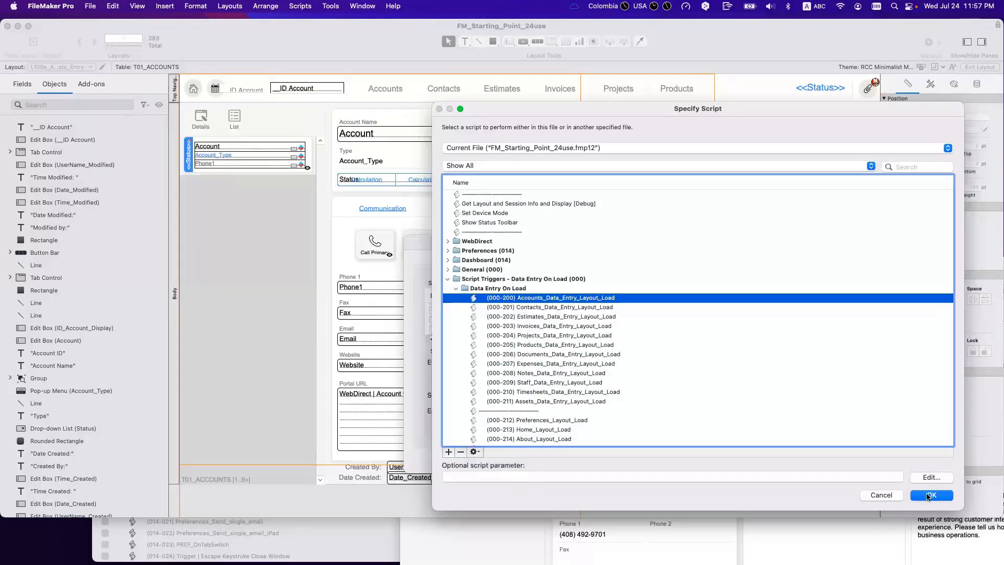
click(931, 495)
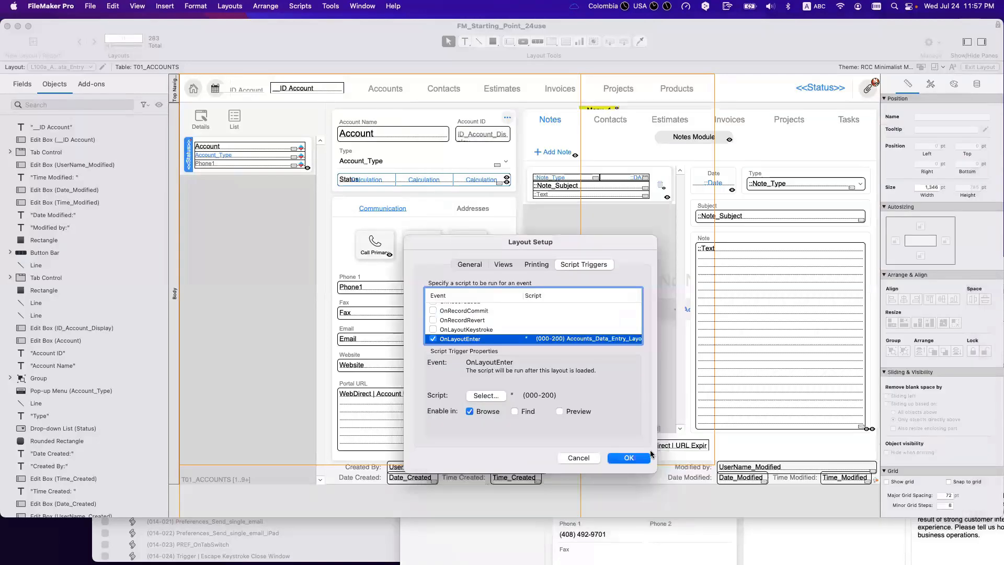
click(629, 458)
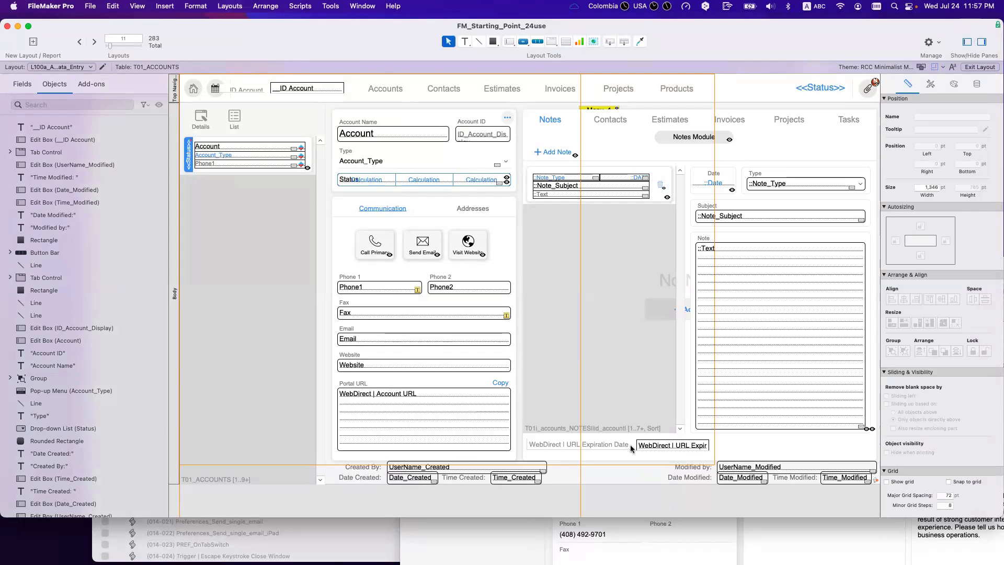
drag(408, 56, 424, 101)
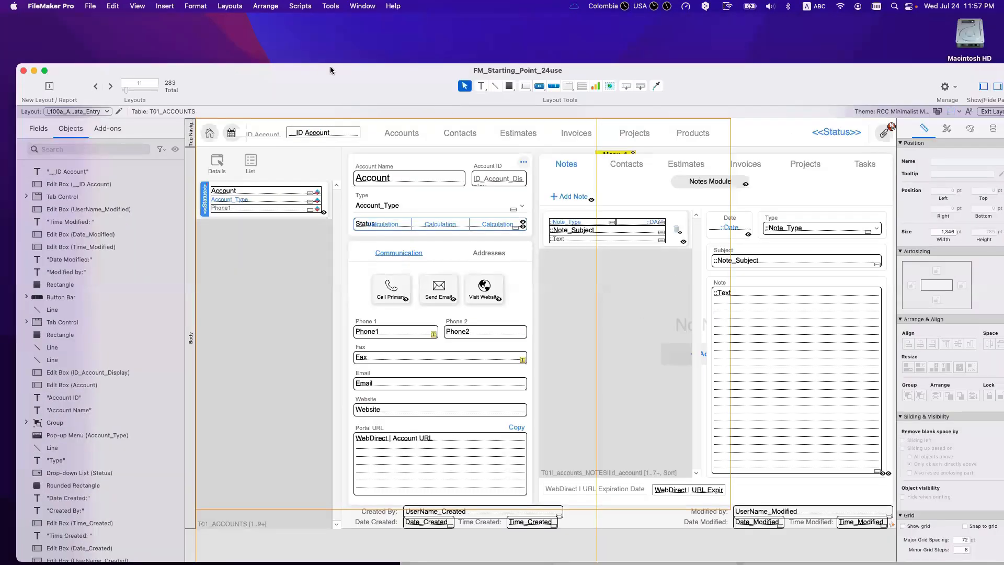
Step: Reload the WebDirect account page in Safari
drag(333, 71, 316, 20)
key(super+Tab)
key(super+l)
key(Return)
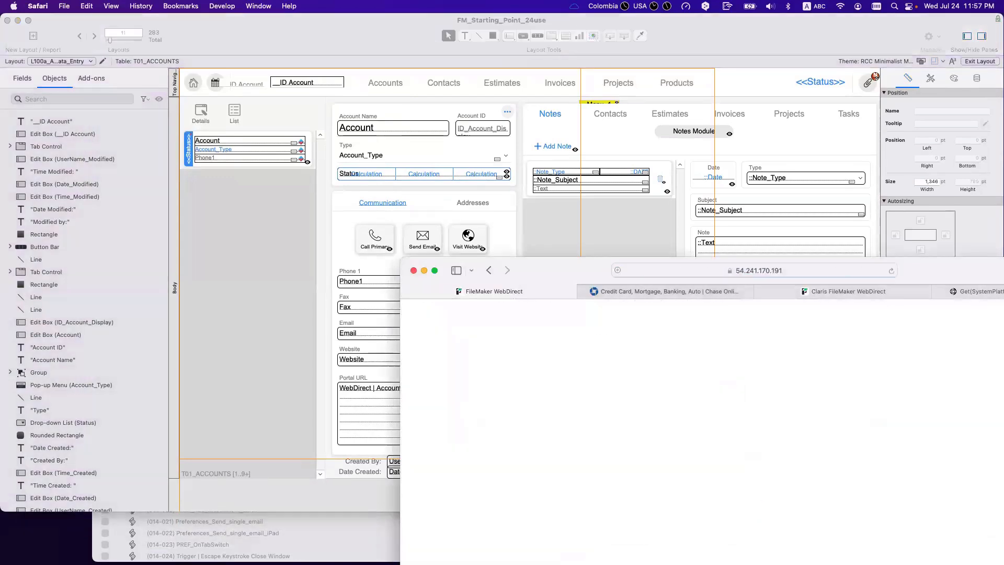
drag(560, 263, 315, 166)
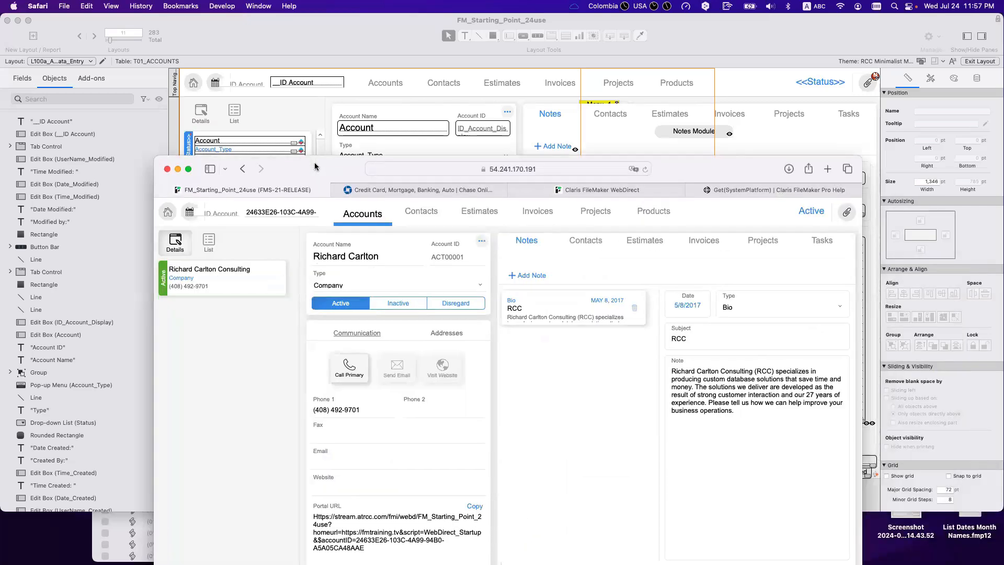
Step: Drag the portal_contacts account list past the layout's right edge and save the layout
click(322, 133)
click(296, 214)
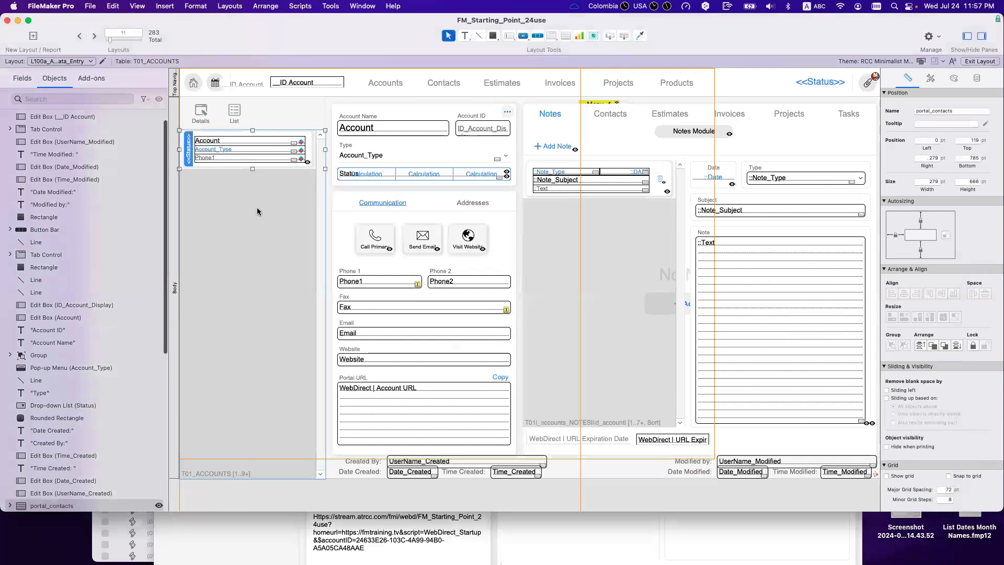
drag(240, 215, 914, 238)
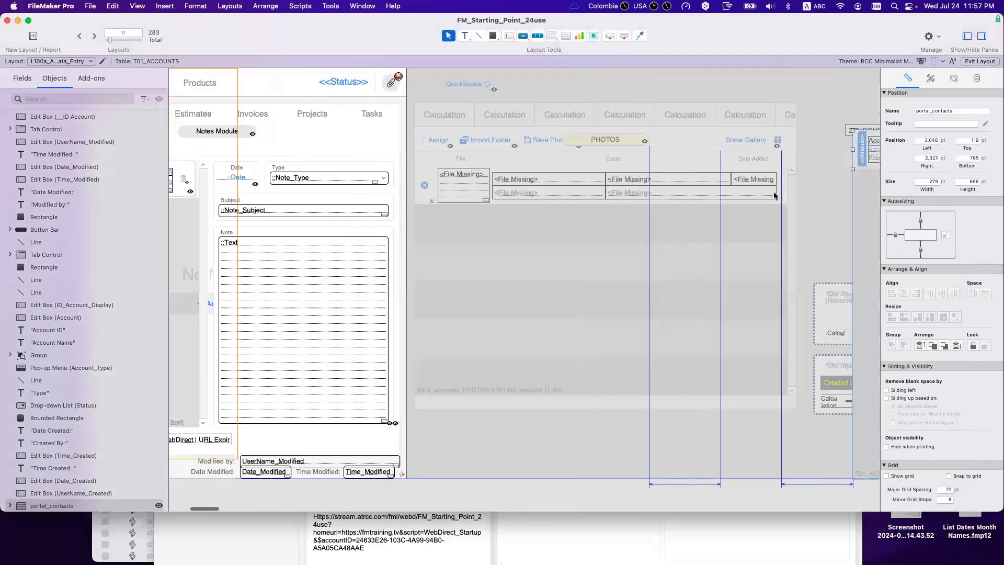
drag(775, 195, 796, 170)
key(super+s)
Step: Reload WebDirect to confirm the list is gone, then return to the FileMaker layout
click(688, 533)
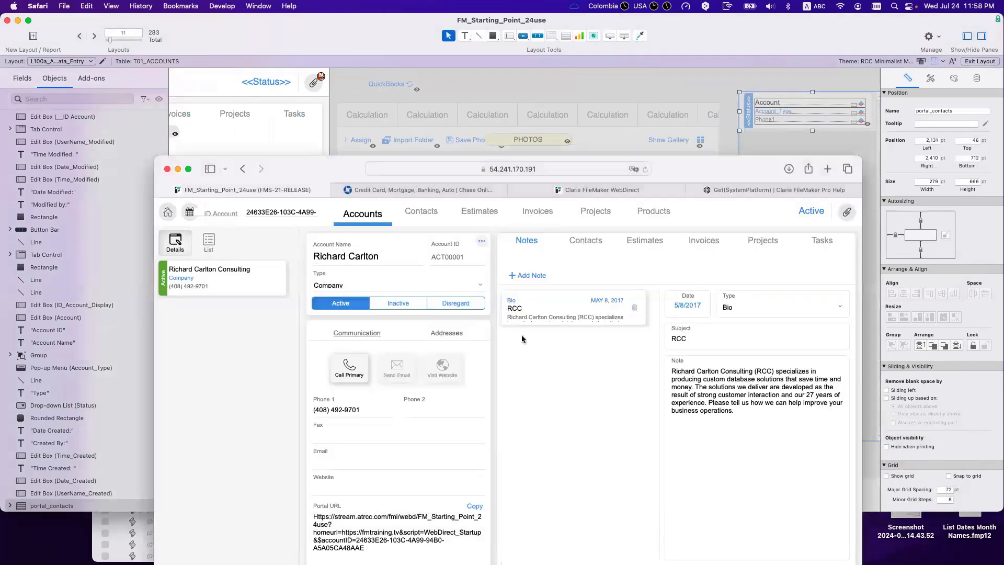
drag(313, 175, 262, 131)
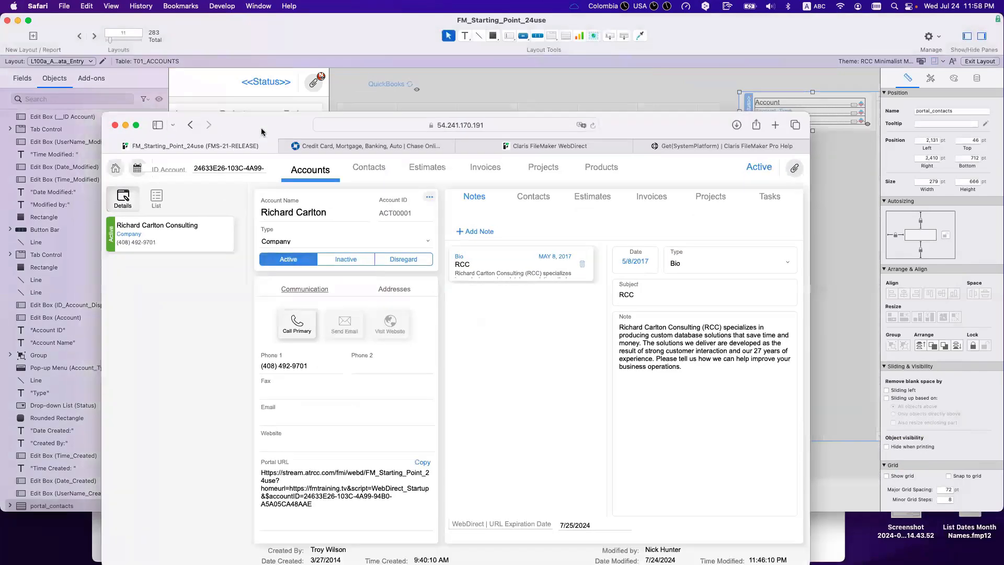
key(super+r)
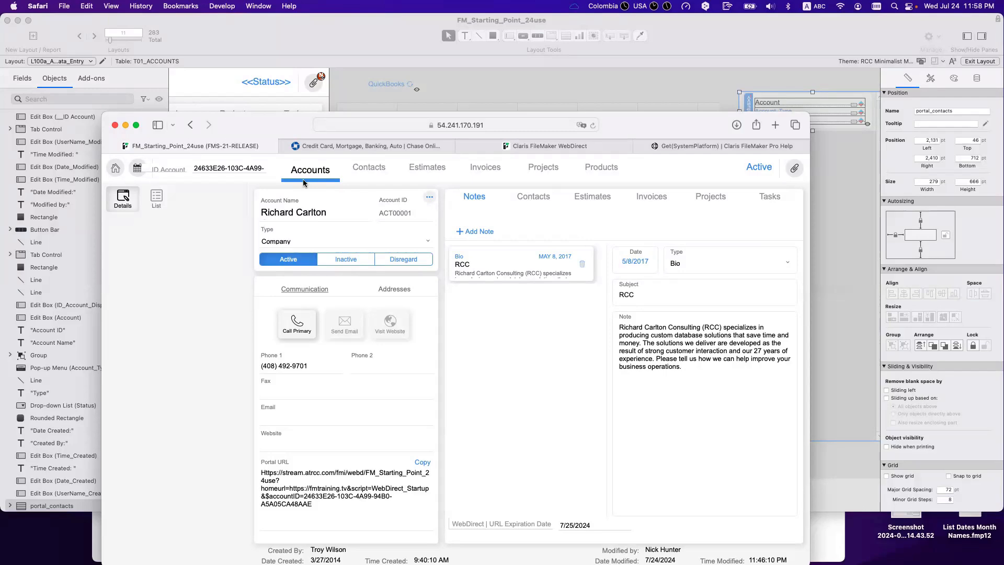
drag(272, 131, 411, 197)
click(321, 153)
scroll(321, 152, left, 15)
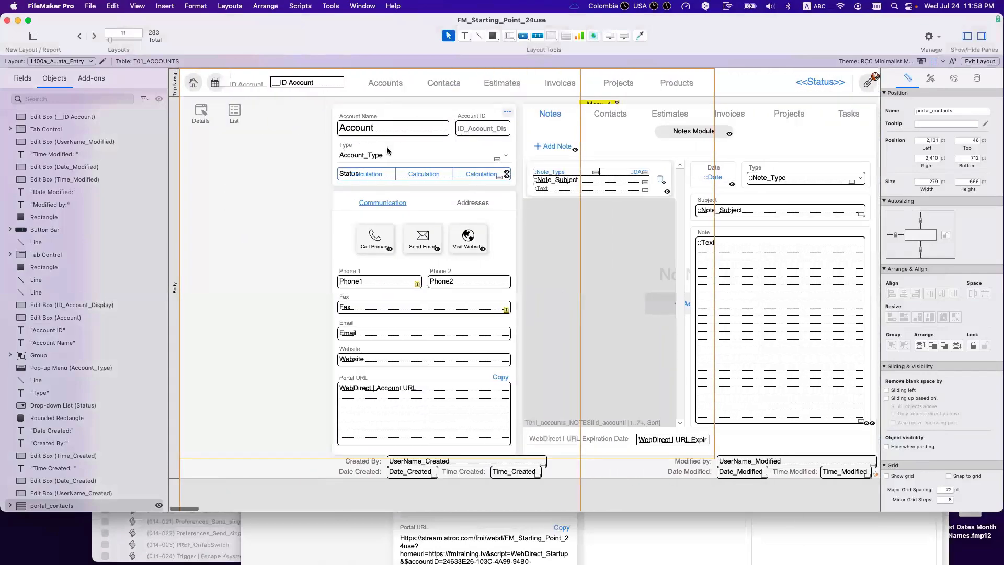
Step: Return to Browse mode, select the ID Account value, and open Manage Database on __ID Account
click(387, 151)
key(super+b)
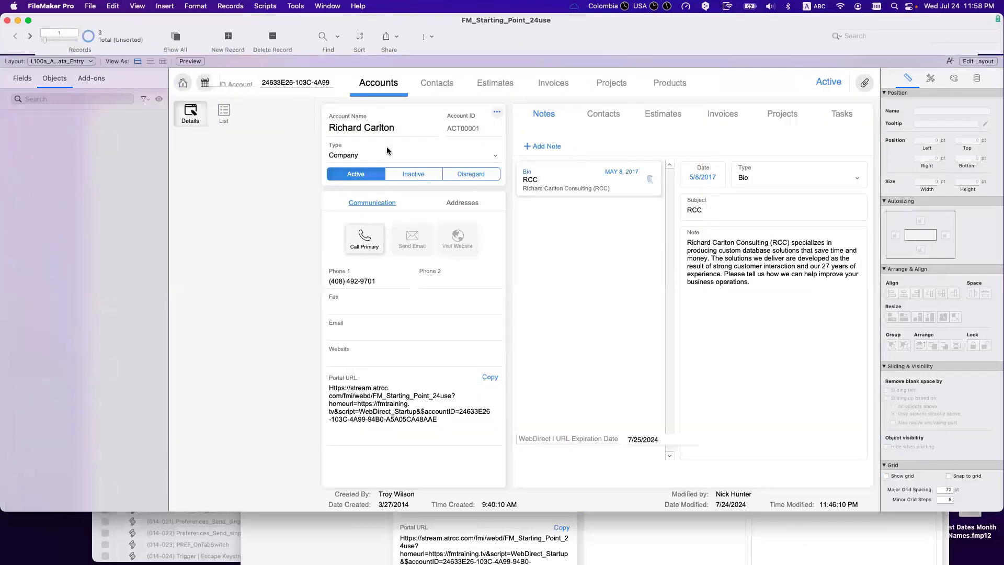
click(294, 82)
key(super+a)
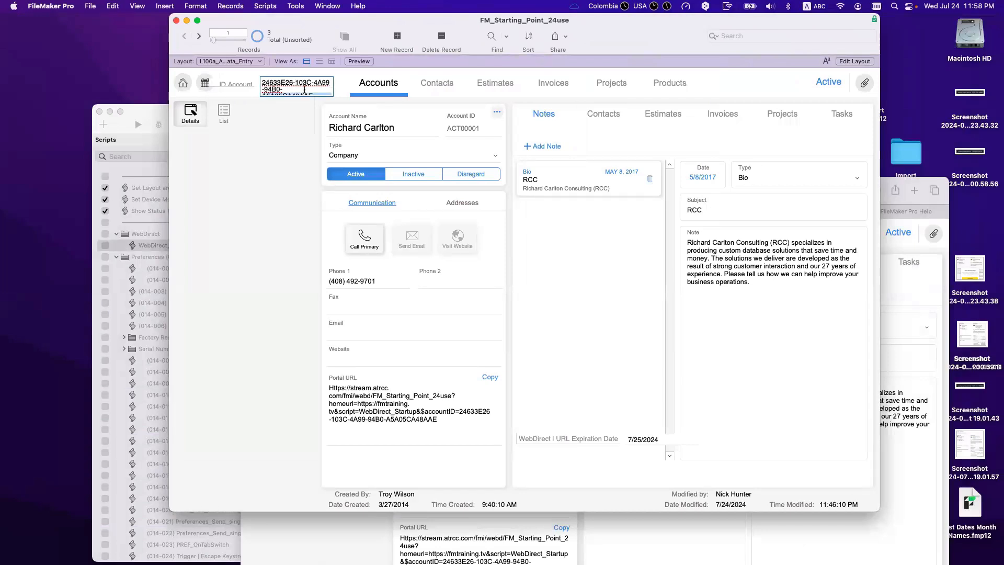
scroll(305, 93, down, 2)
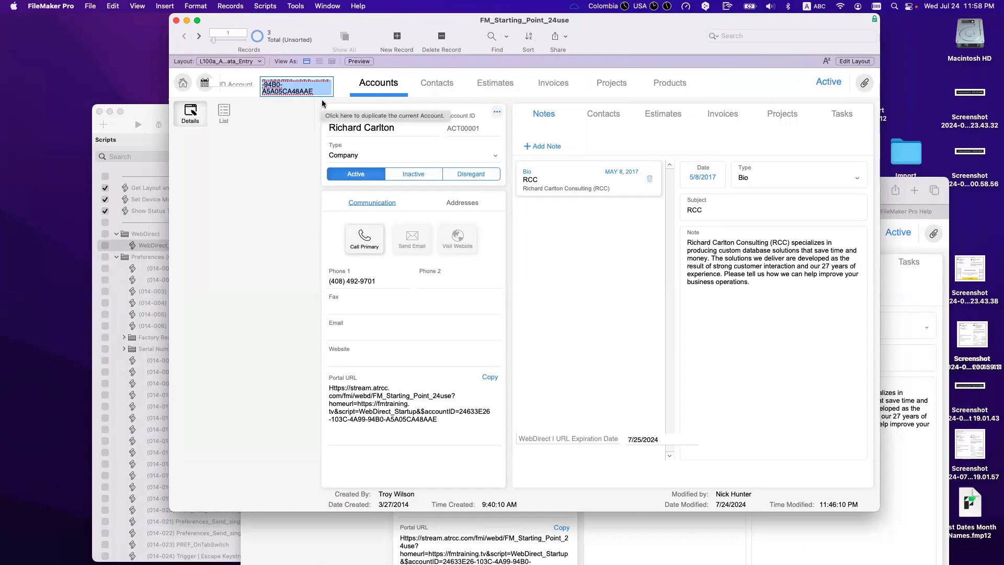
key(super+shift+d)
click(350, 198)
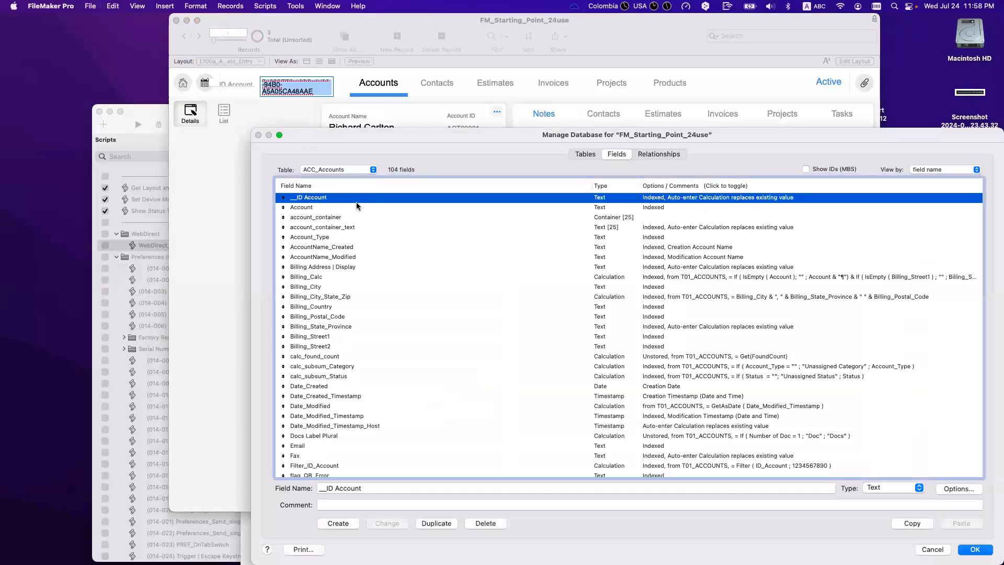
Step: Change the __ID Account auto-enter calculation from Get(UUID) to Get(UUIDNumber)
double_click(360, 202)
click(626, 399)
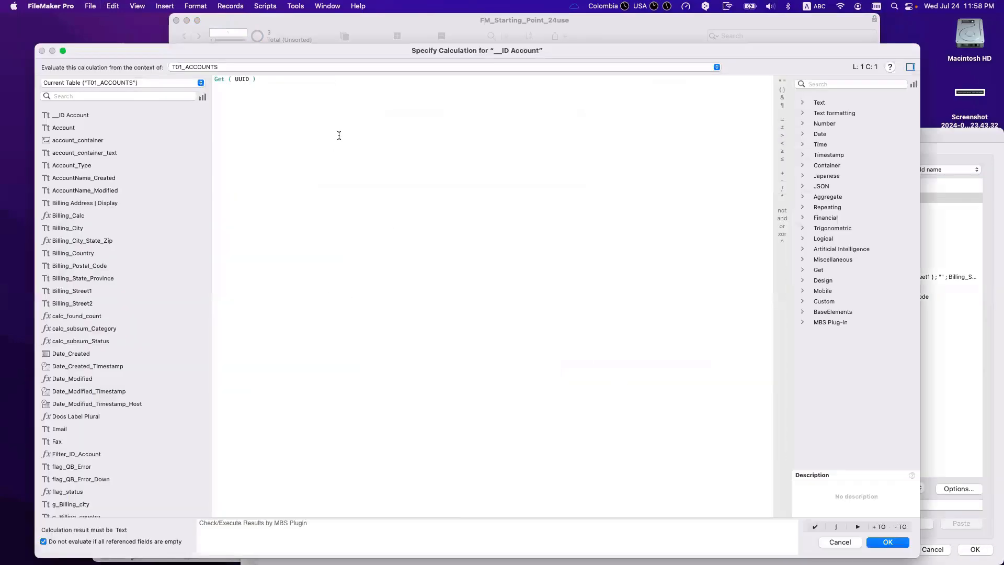
click(253, 81)
key(Left)
text(Number)
key(Return)
key(Return)
click(731, 471)
click(974, 549)
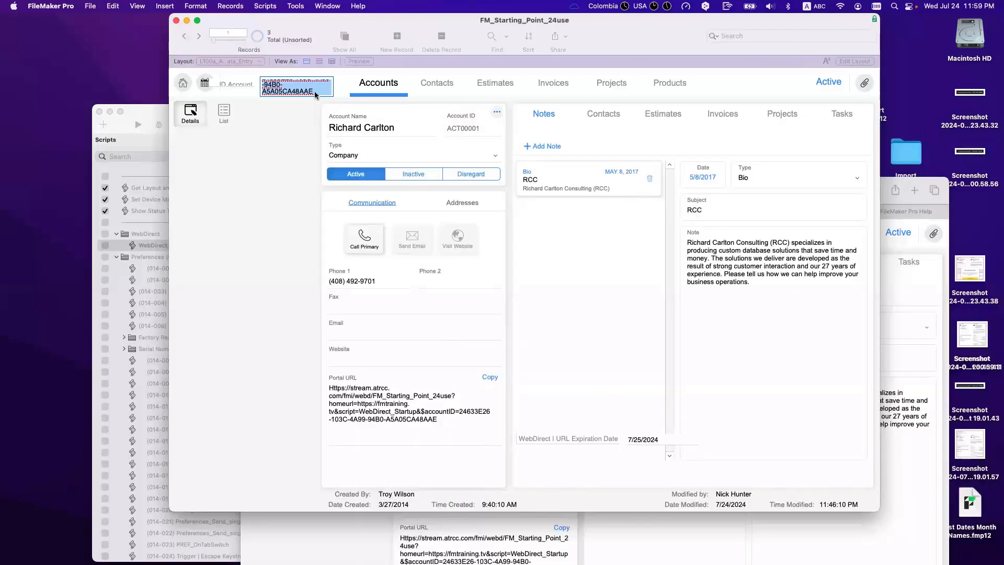
Step: Replace __ID Account in all 3 records with a calculated Get(UUIDNumber) value
click(310, 82)
key(super+c)
key(super+equal)
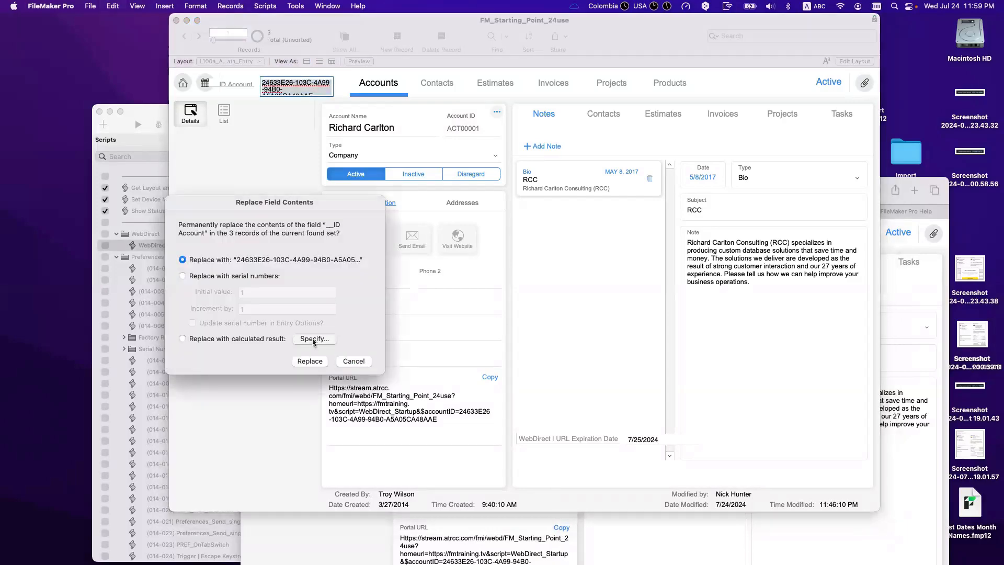
click(313, 341)
text(uuid)
key(Return)
key(KP_Enter)
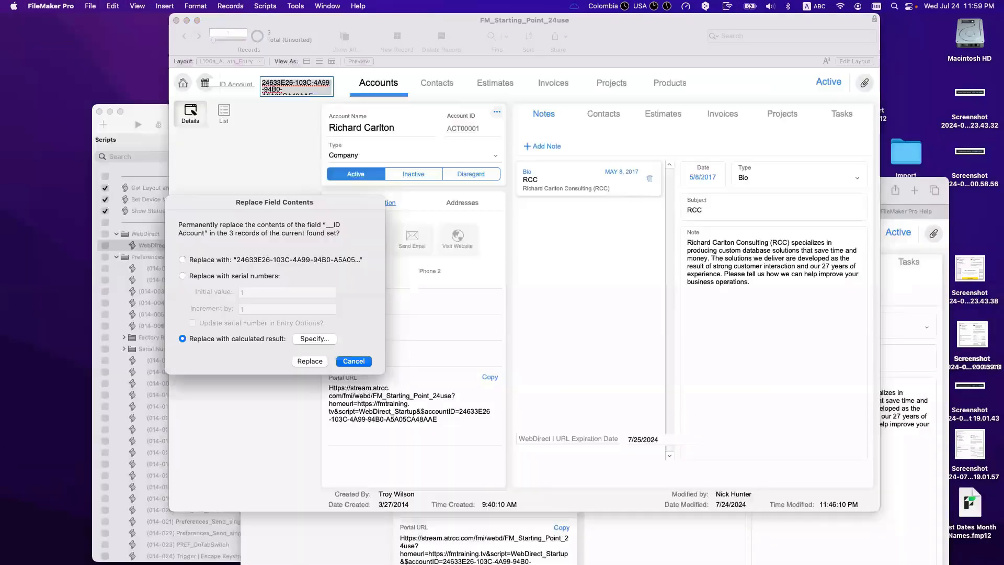
click(311, 361)
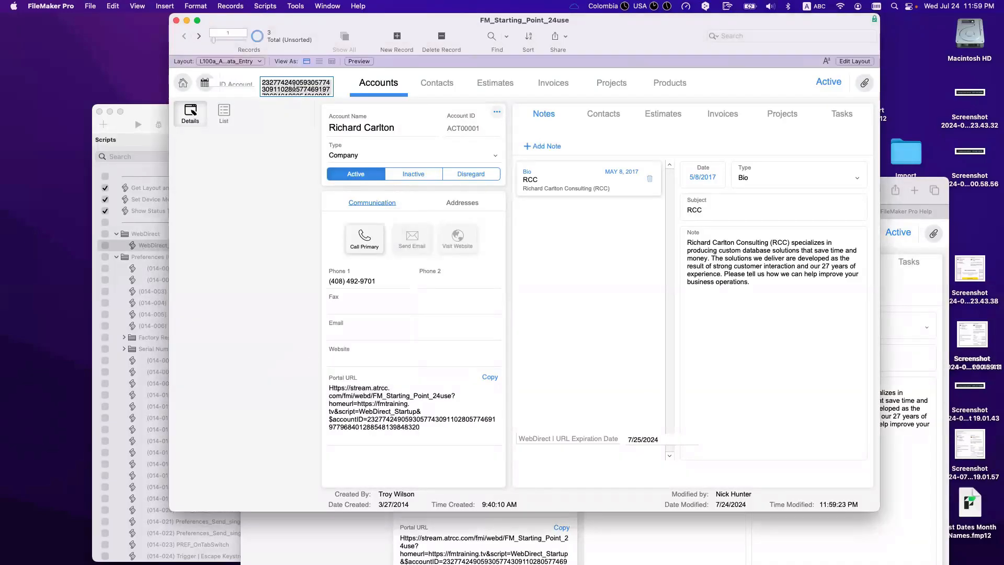
click(802, 546)
drag(617, 194, 749, 196)
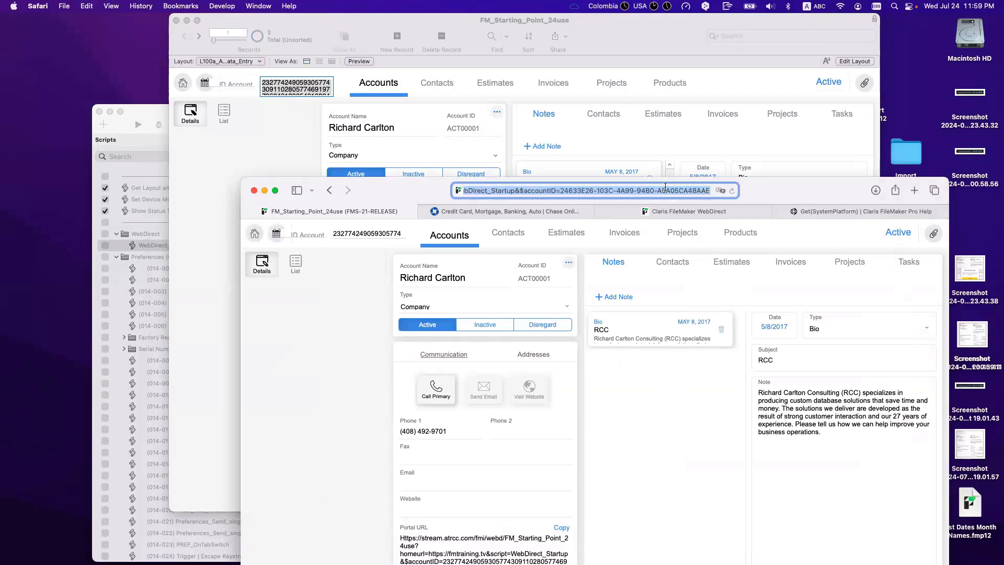
Step: Paste the new numeric ID after accountID= in the portal URL and load the RCC record
click(710, 190)
shift+click(560, 190)
key(super+v)
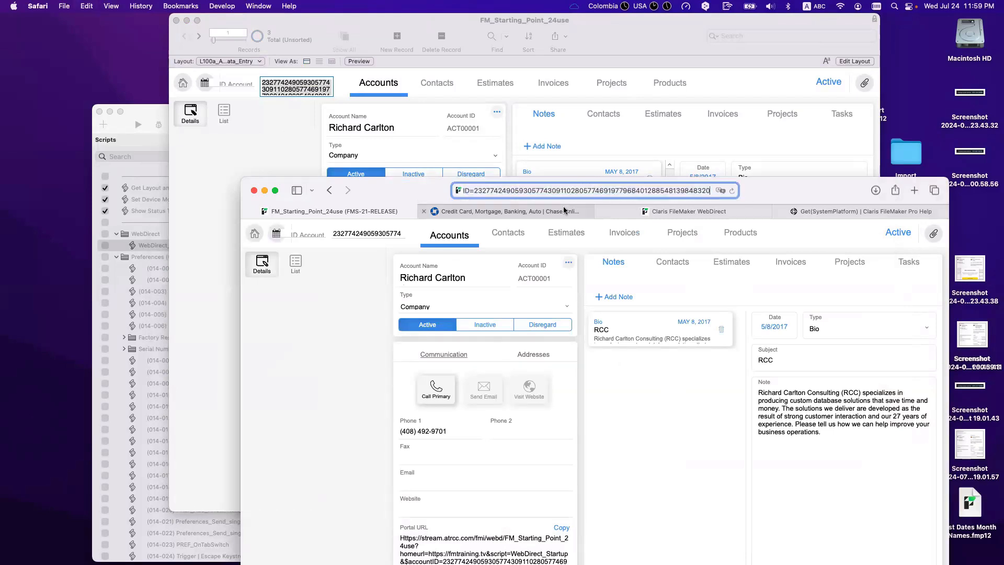
mouse_move(563, 206)
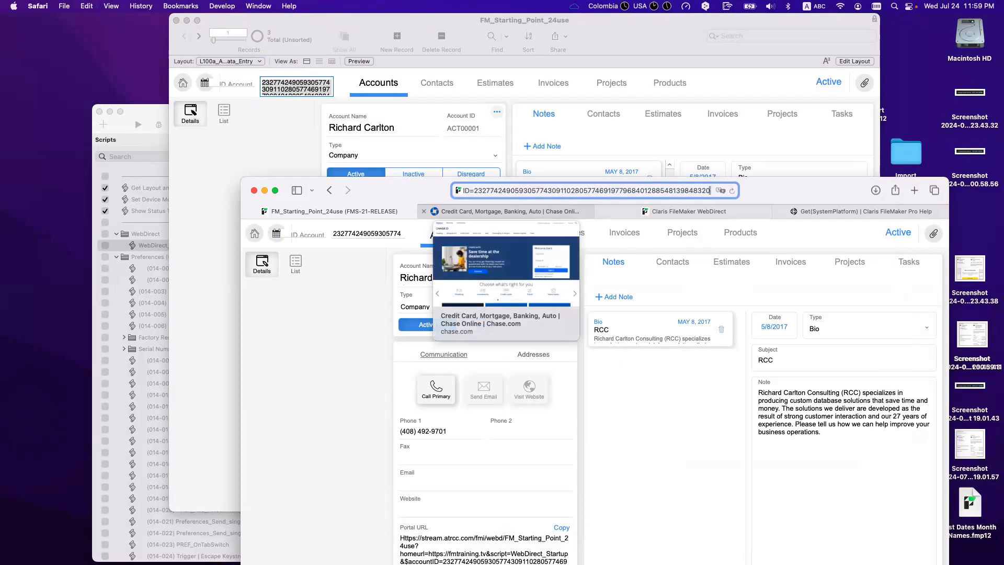
key(Return)
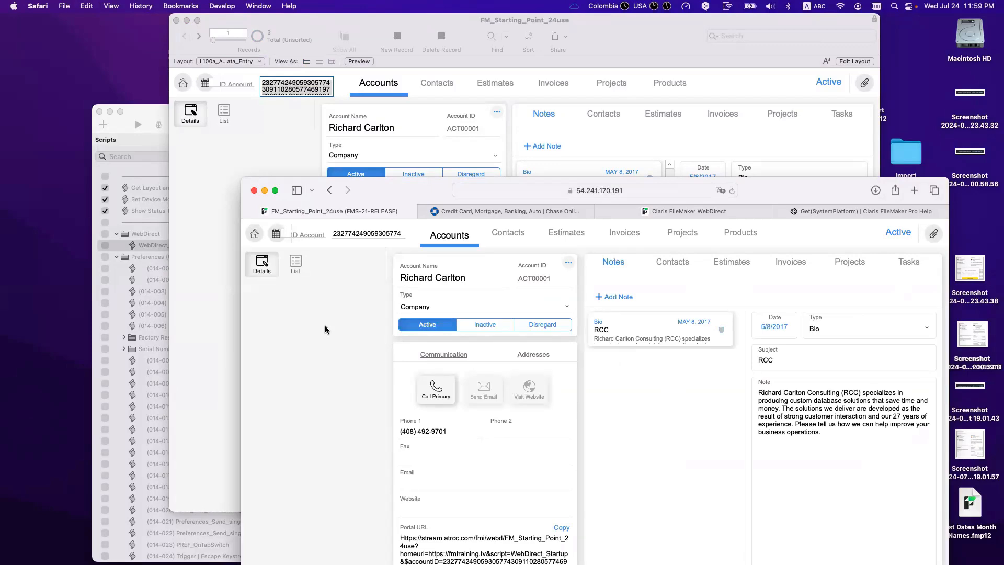
drag(378, 192, 382, 144)
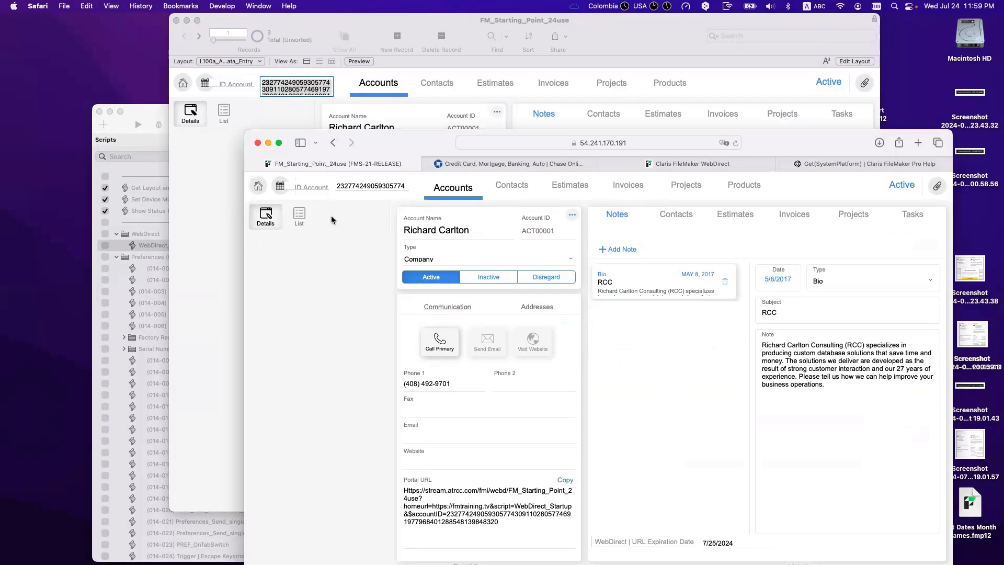
drag(402, 144, 402, 143)
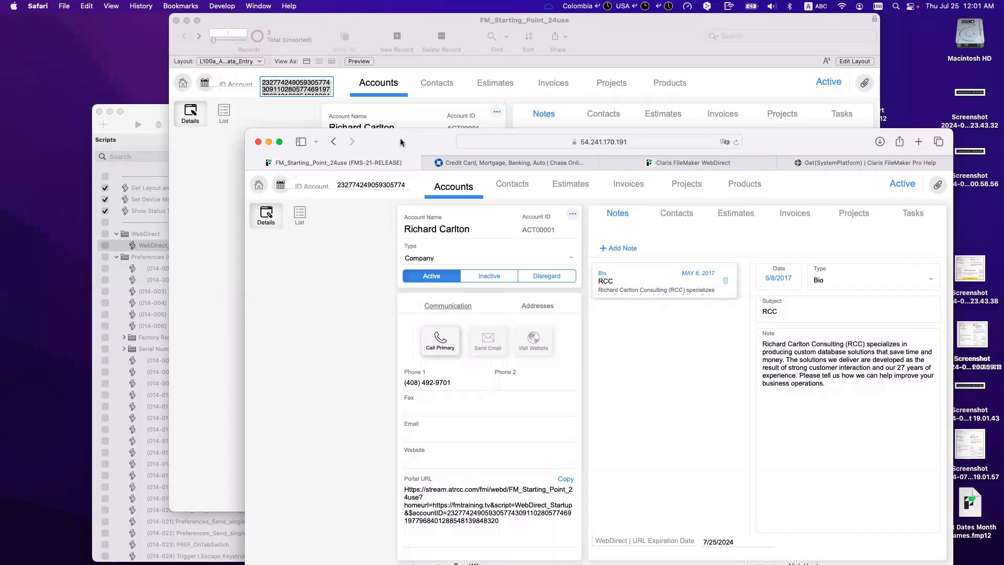
Step: Switch Safari to the Chase tab showing its Welcome back sign-in form
click(486, 163)
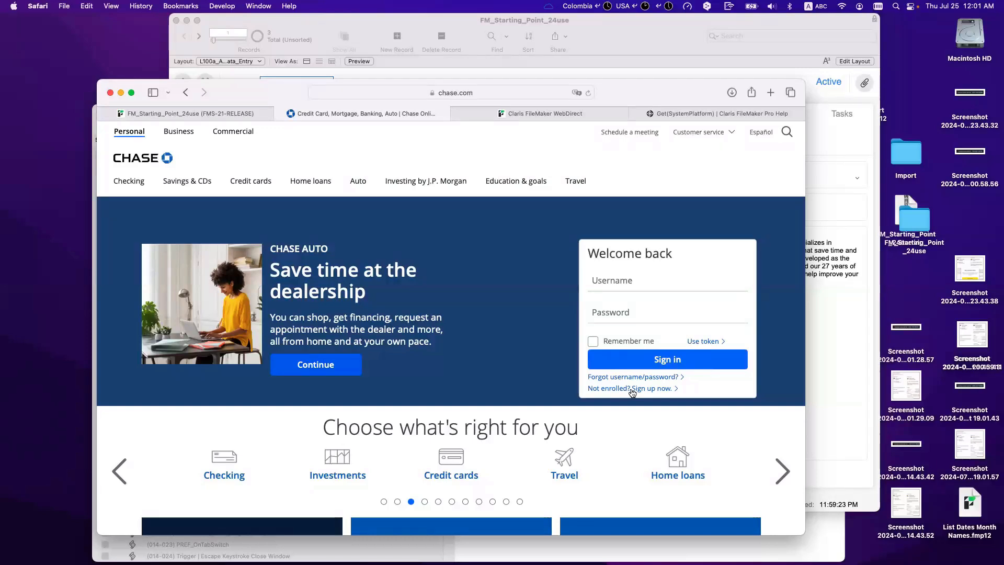
Step: Move the Safari window down-left and bring the FileMaker RCC account record forward
drag(612, 92, 637, 256)
click(377, 157)
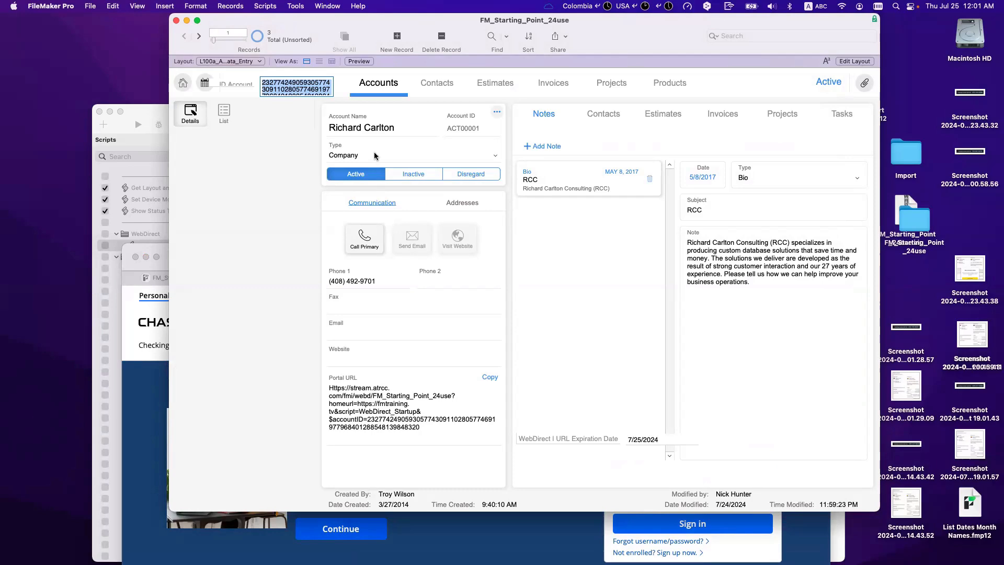
Step: Switch between the Chase page and the FileMaker account record, opening and dismissing the File menu
click(745, 547)
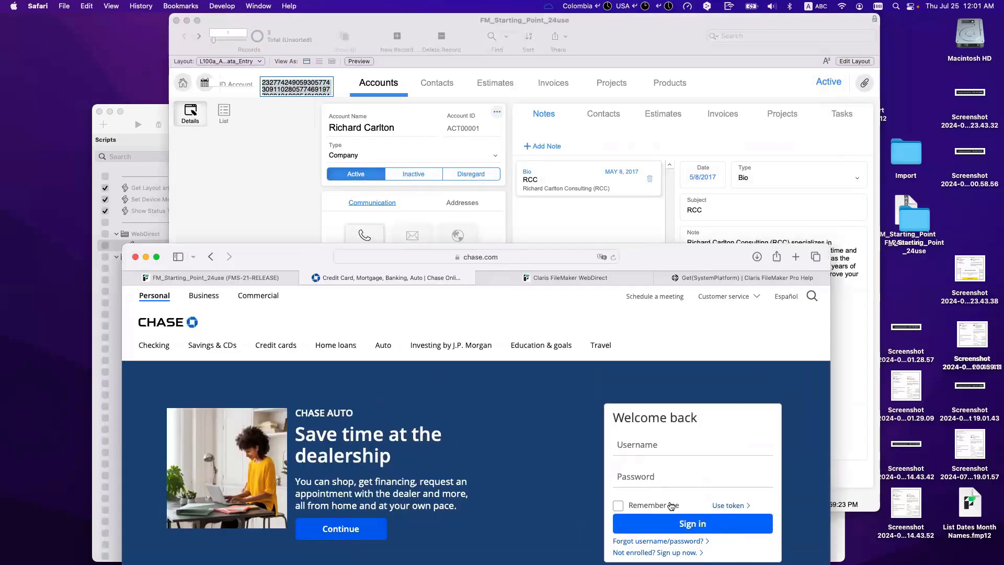
click(290, 196)
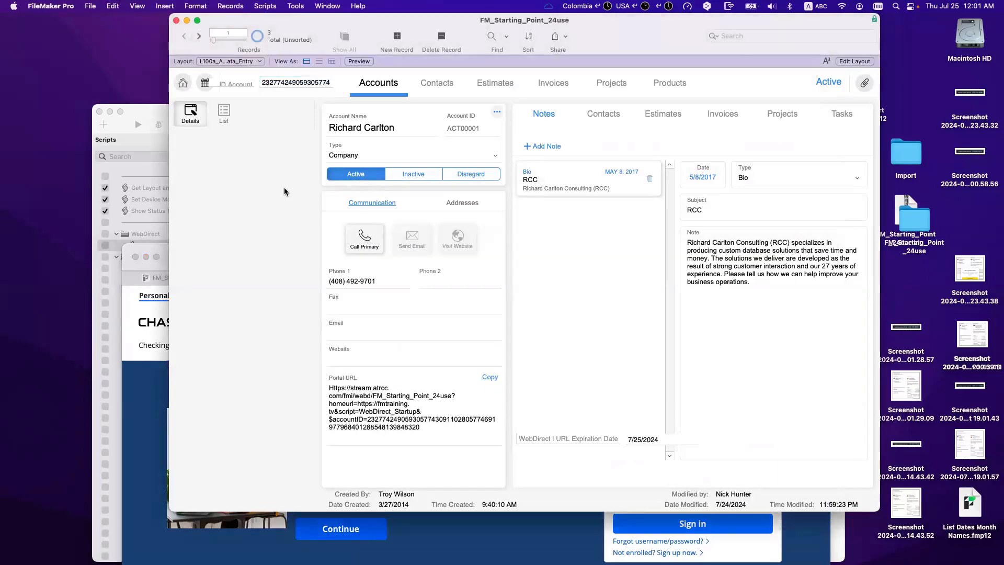
click(89, 6)
mouse_move(87, 126)
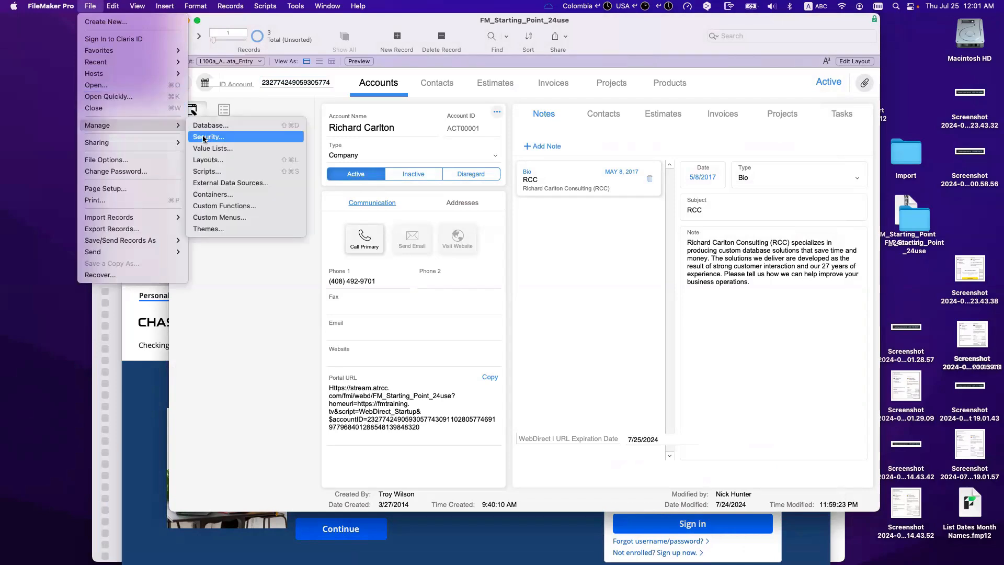
click(265, 320)
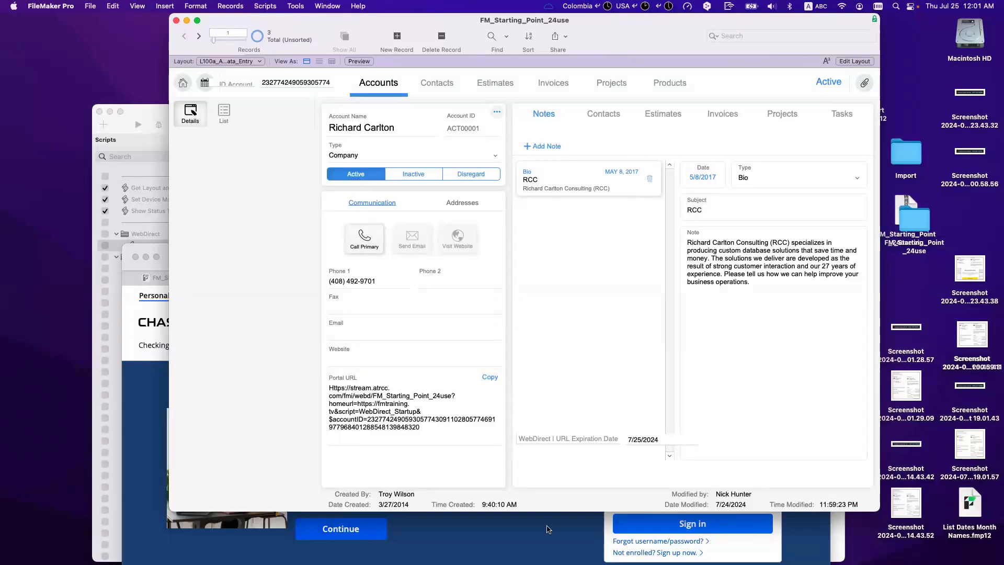
mouse_move(590, 544)
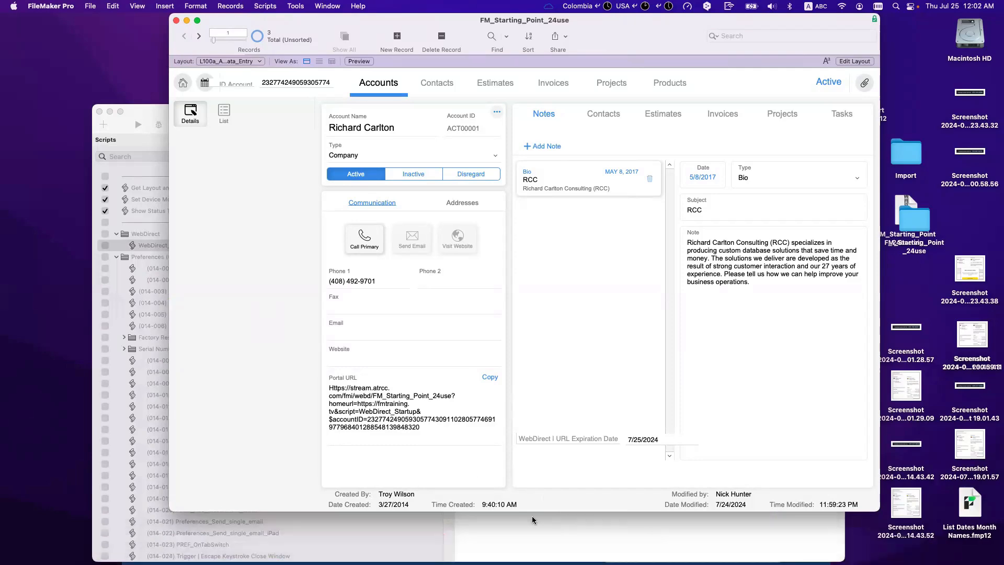
key(super+shift+s)
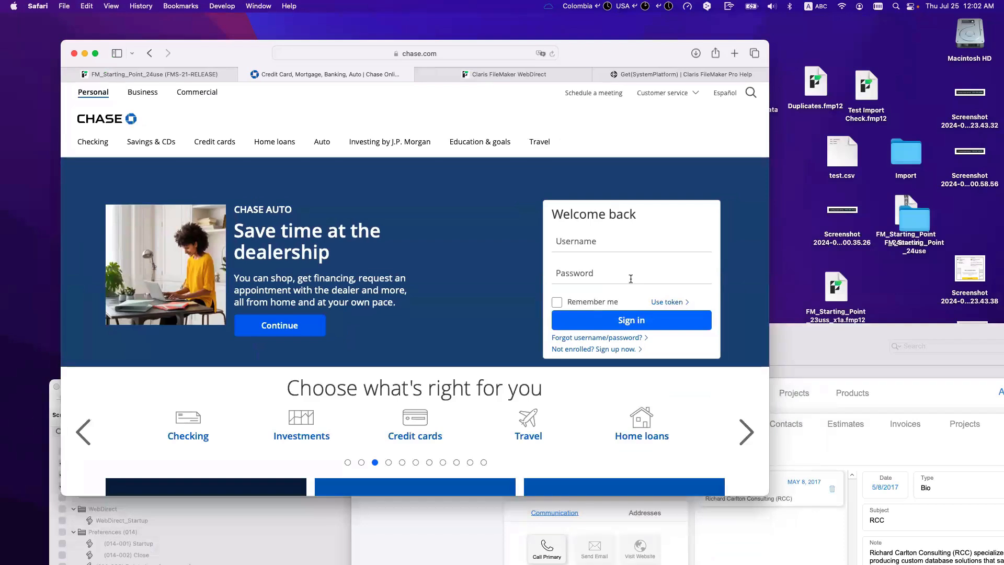
Step: Click into the Chase Username and Password fields, then move Safari back toward the top-left
click(610, 245)
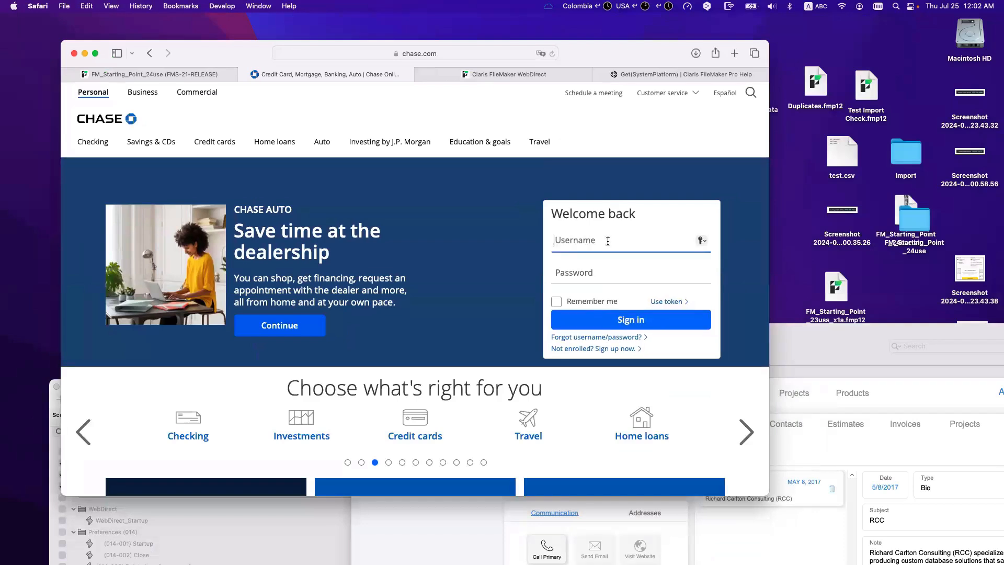
click(677, 267)
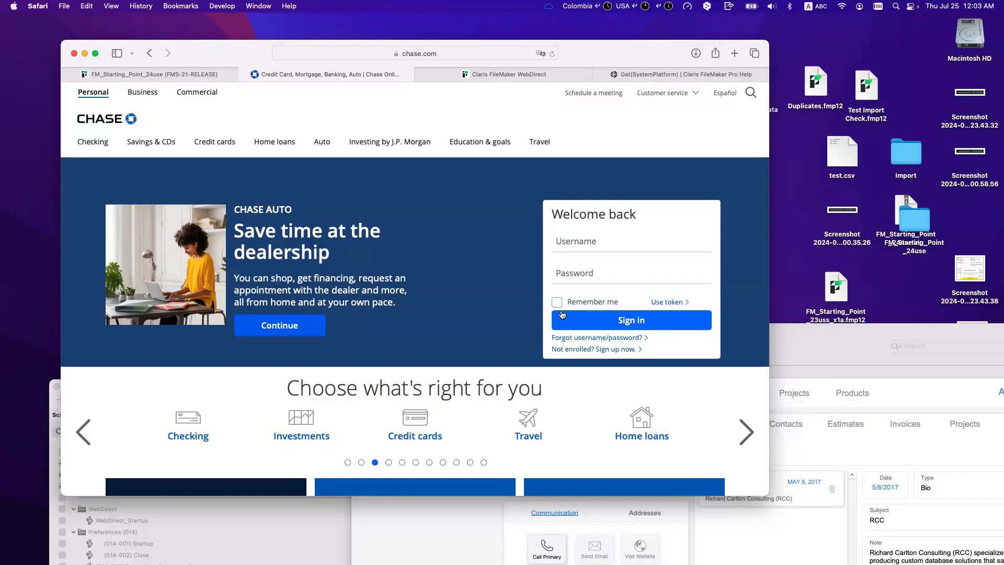
drag(212, 61, 204, 46)
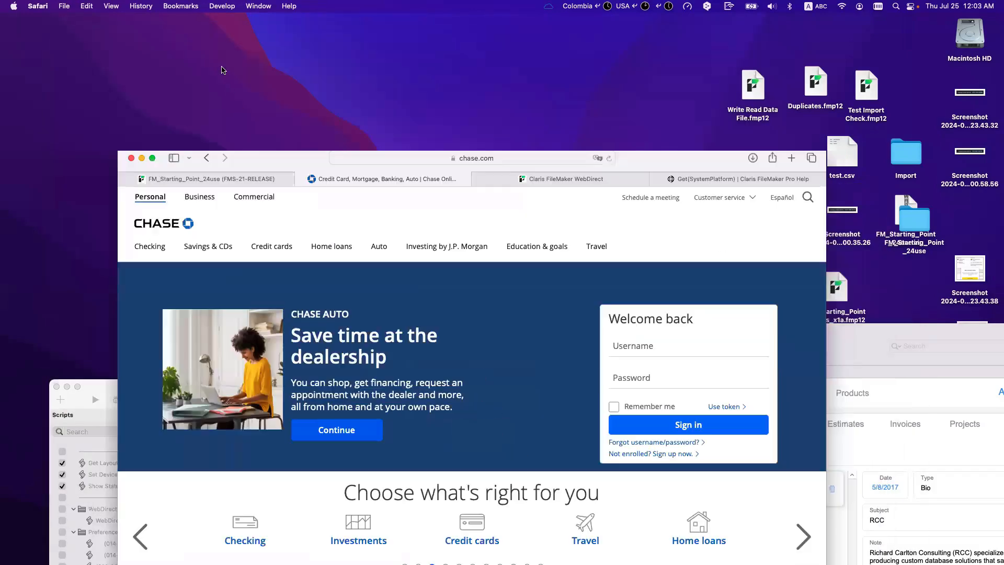
drag(269, 167, 195, 40)
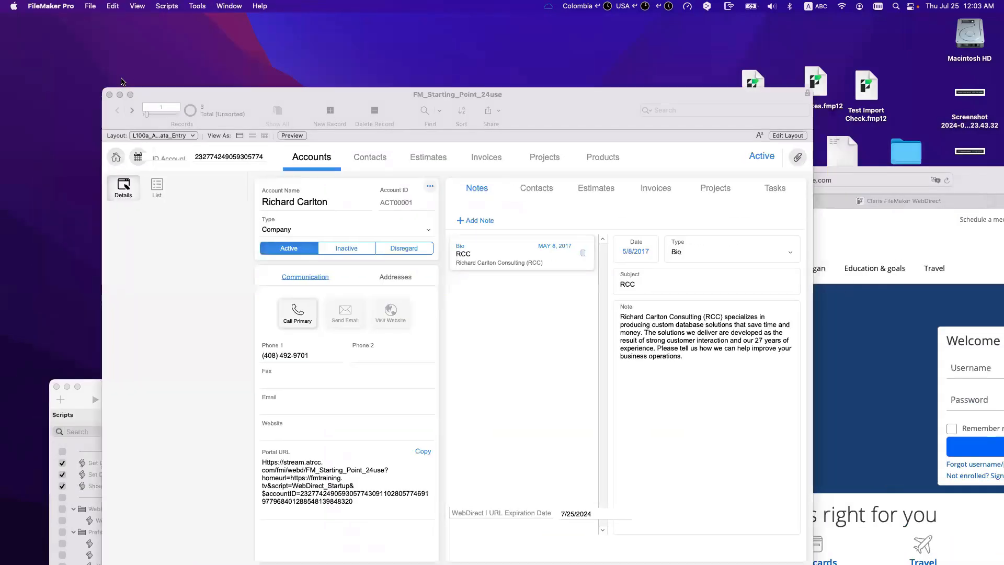
Step: Open the Data Viewer and start a new watch expression with CryptEncryptBase64
drag(169, 78, 132, 45)
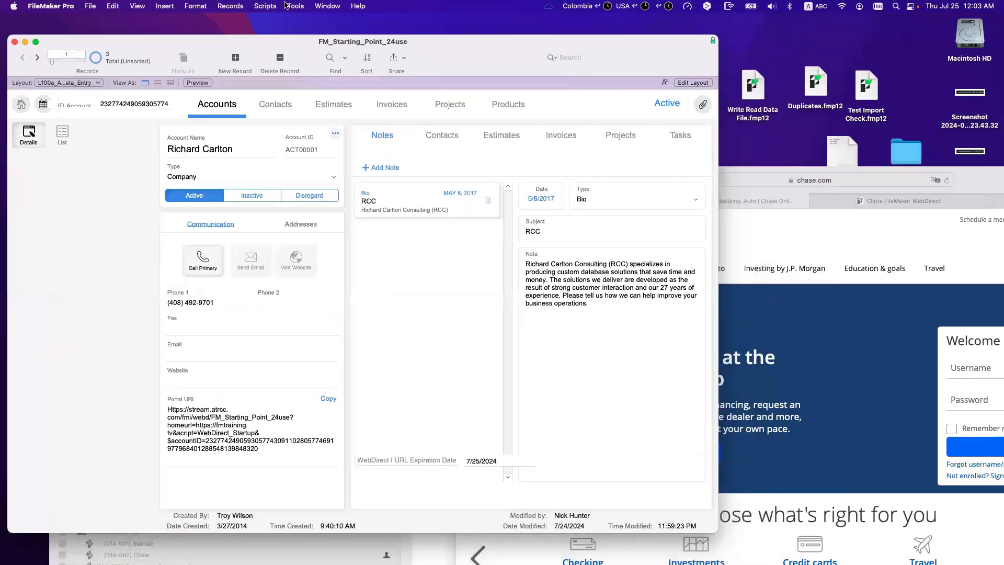
click(288, 6)
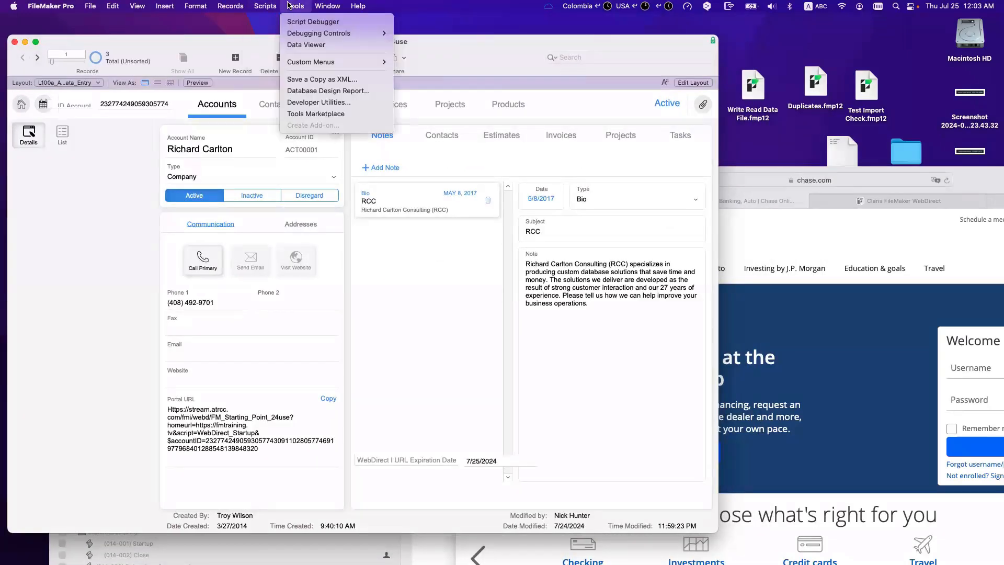
click(307, 45)
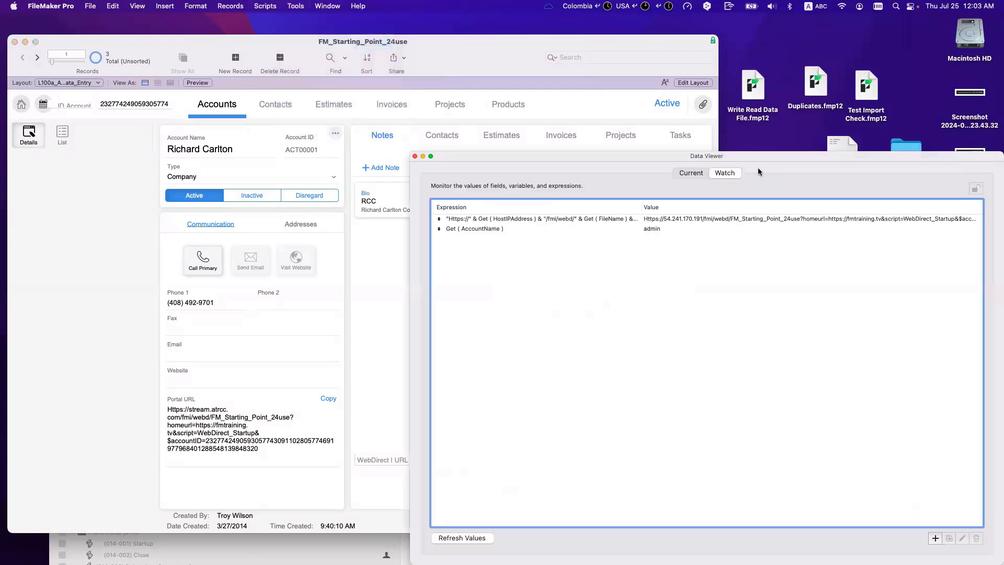
click(934, 539)
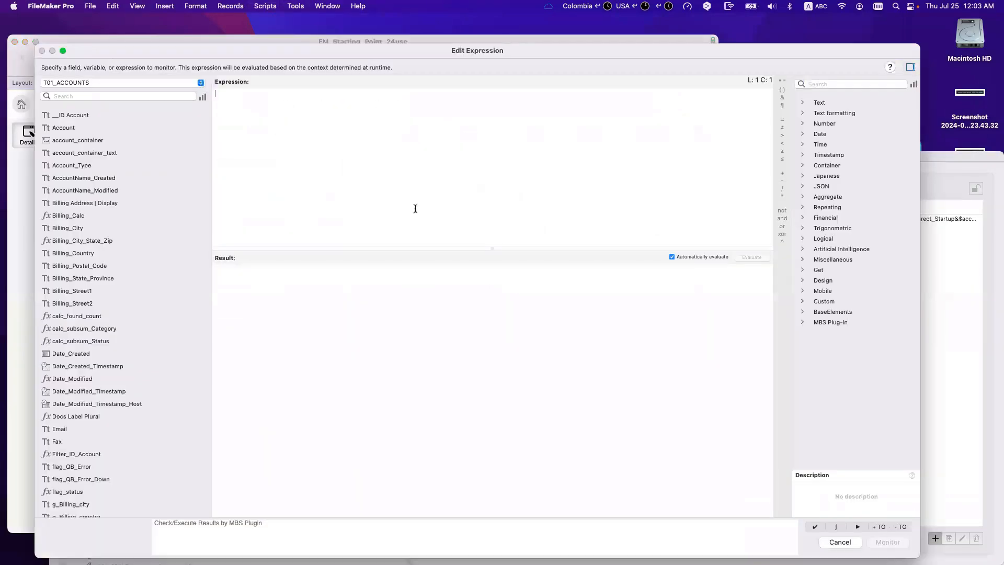
text(encry)
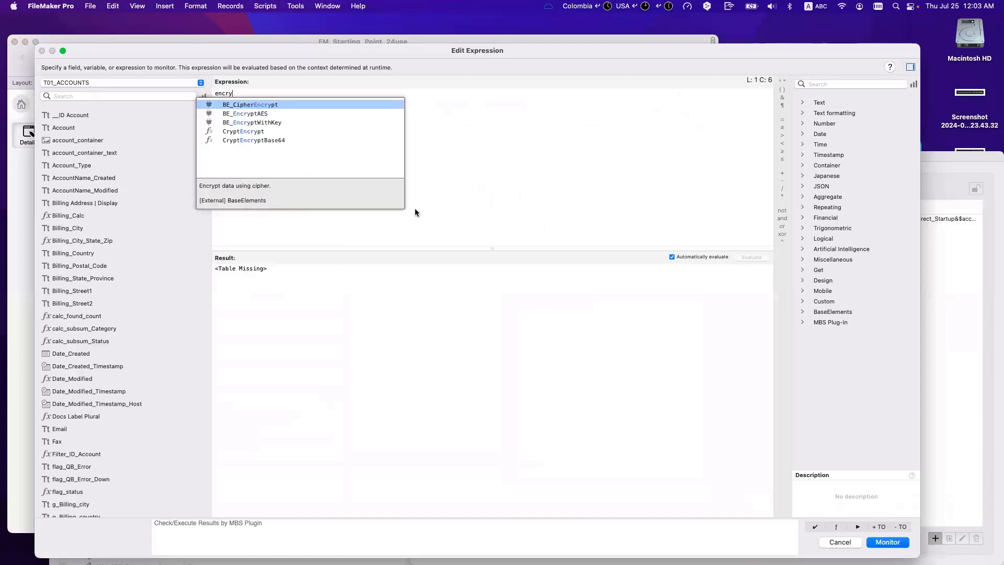
key(Down)
key(Down)
key(Down)
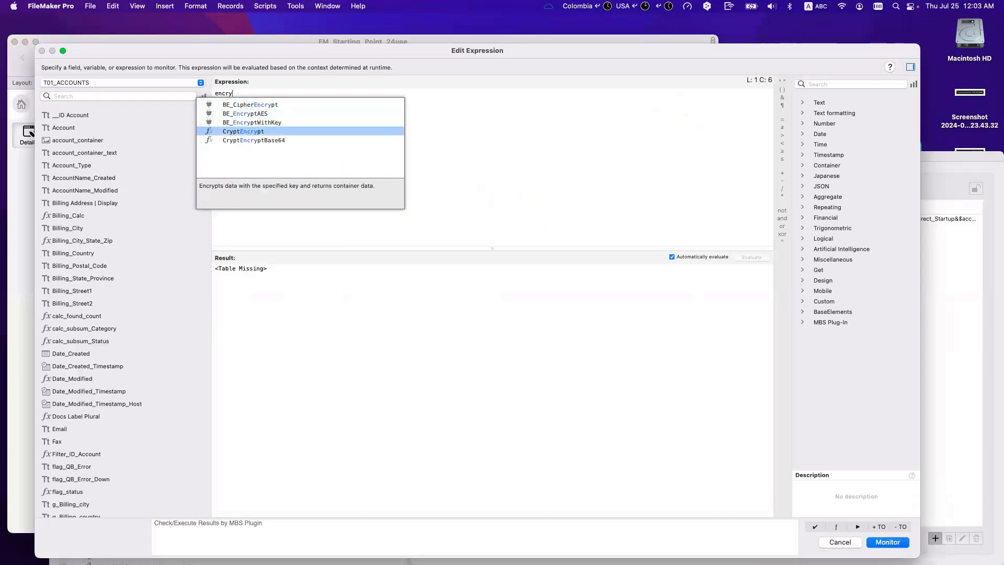
key(Down)
key(Return)
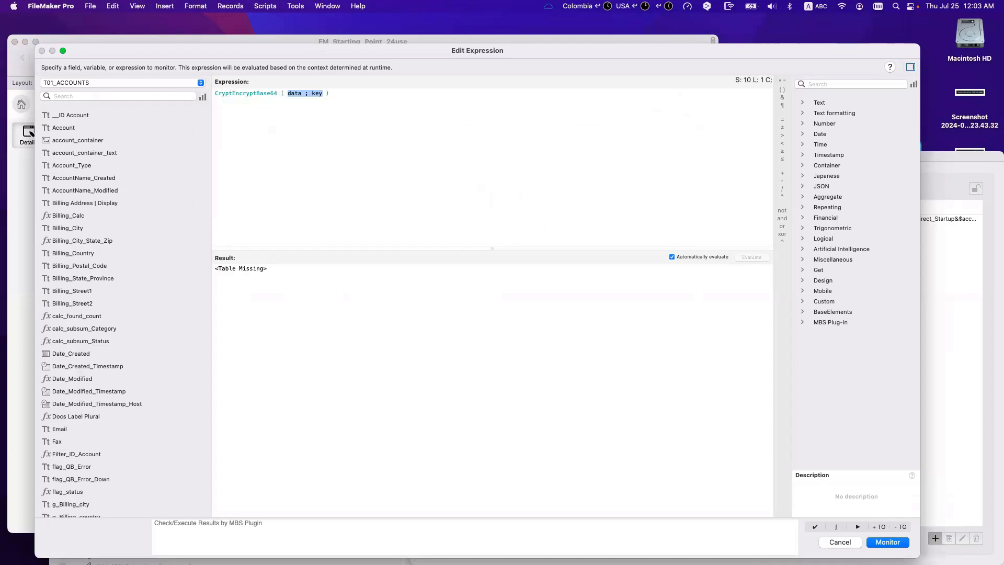
double_click(293, 93)
text("admin")
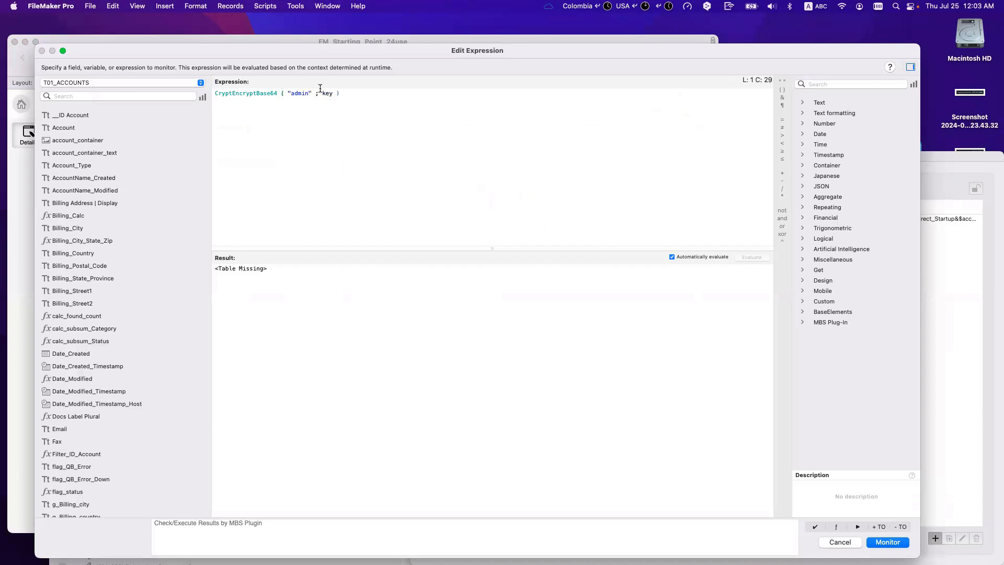
double_click(324, 92)
text("mu=y)
text(key")
click(336, 93)
key(BackSpace)
key(BackSpace)
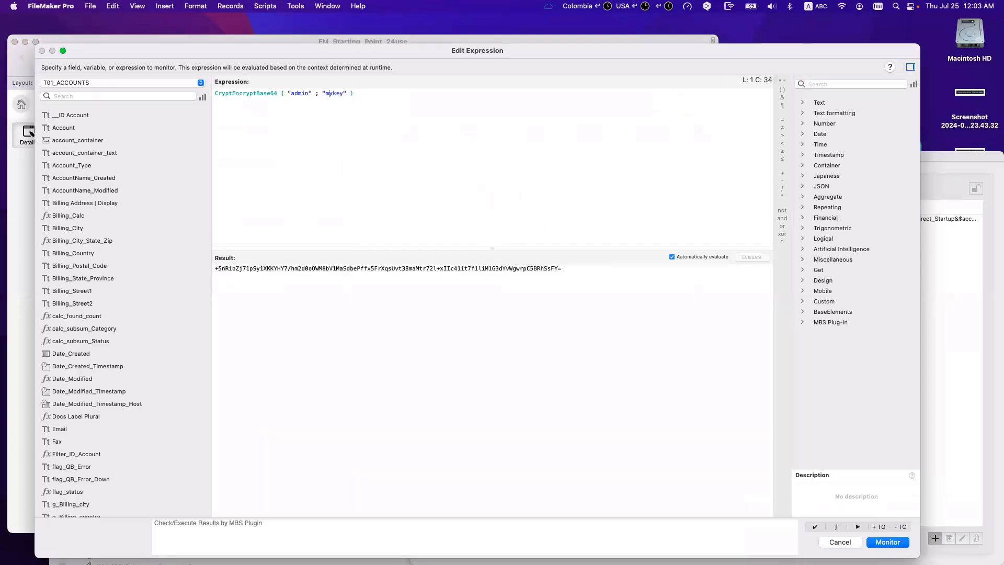
text(y)
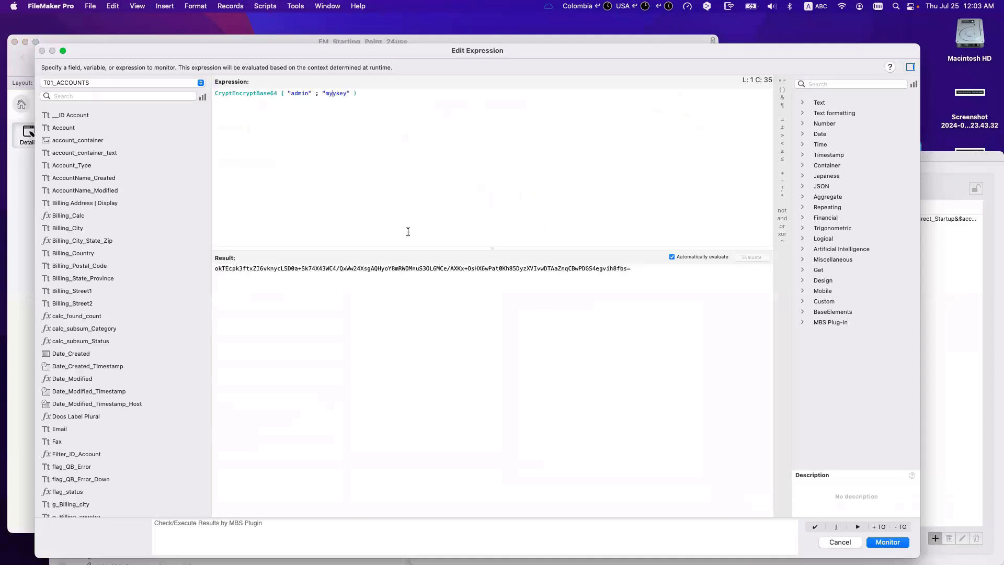
key(BackSpace)
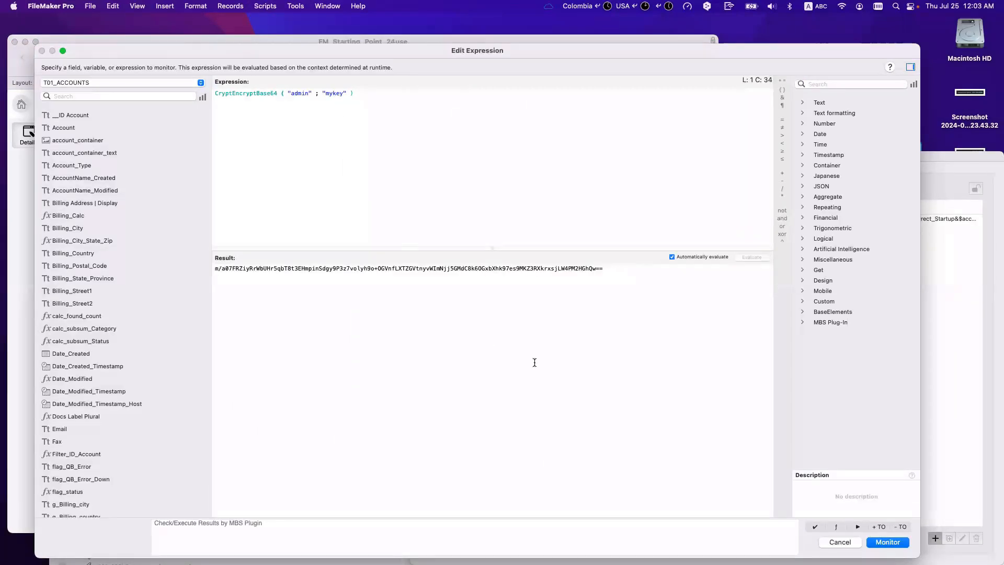
Step: Copy the encrypted Base64 result and save the expression to the watch list
drag(591, 281, 152, 239)
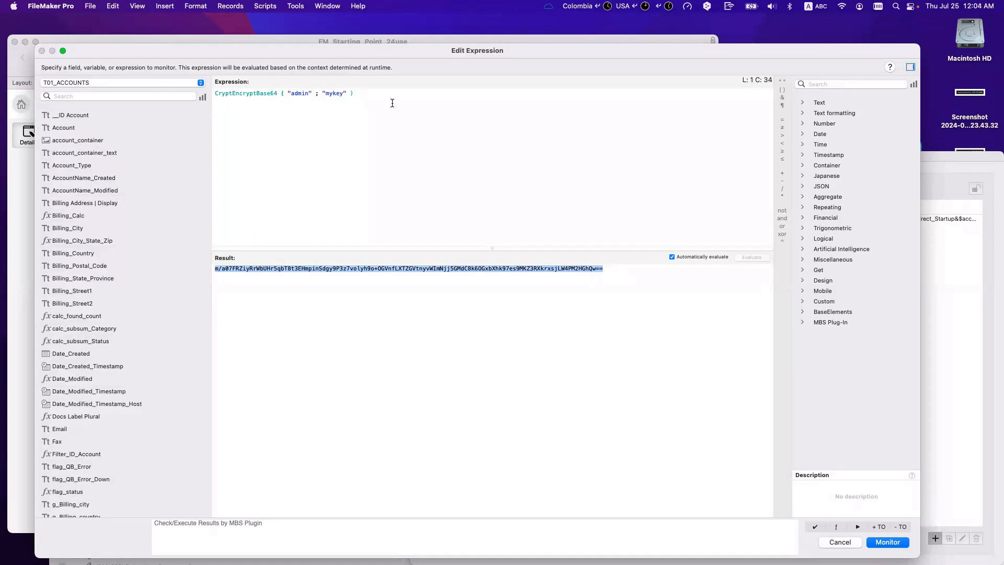
triple_click(253, 84)
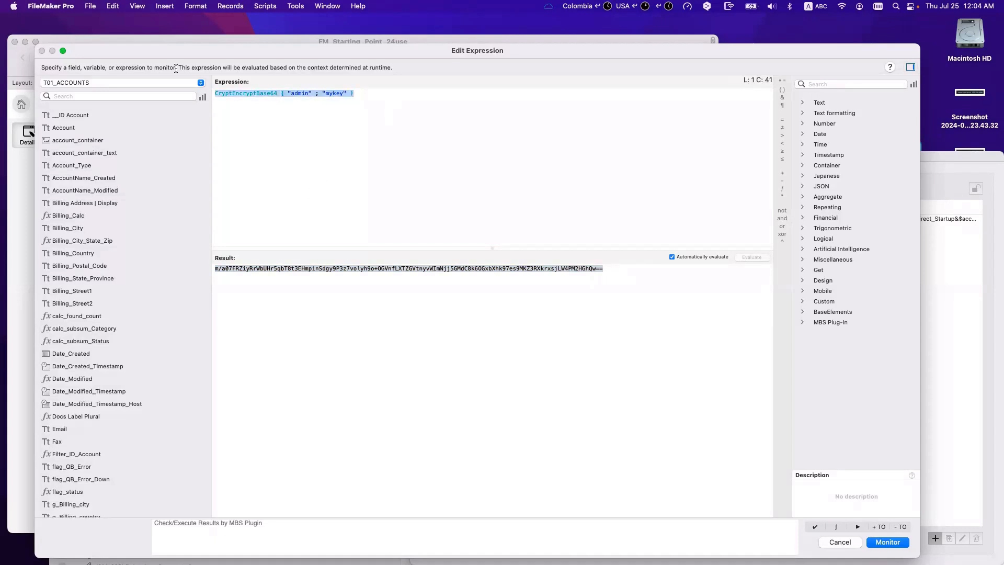
drag(636, 270, 235, 241)
click(875, 544)
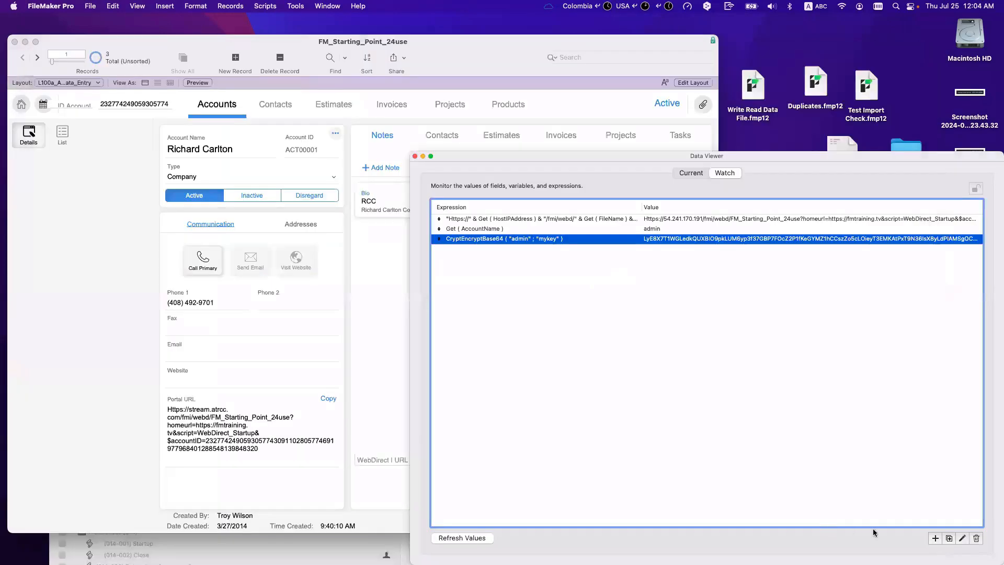
Step: Add another watch expression using the CryptDecryptBase64 function
click(935, 538)
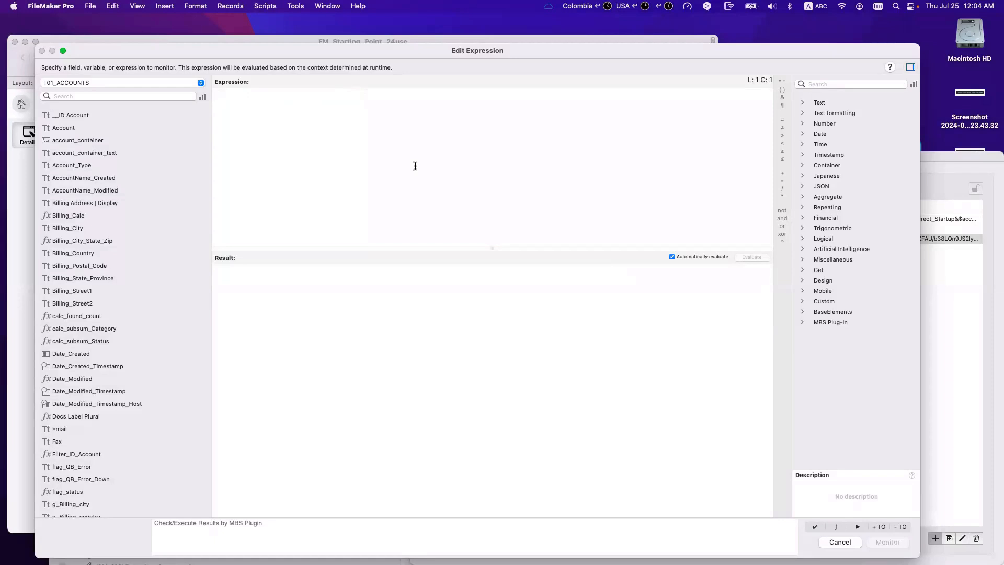
text(Decr)
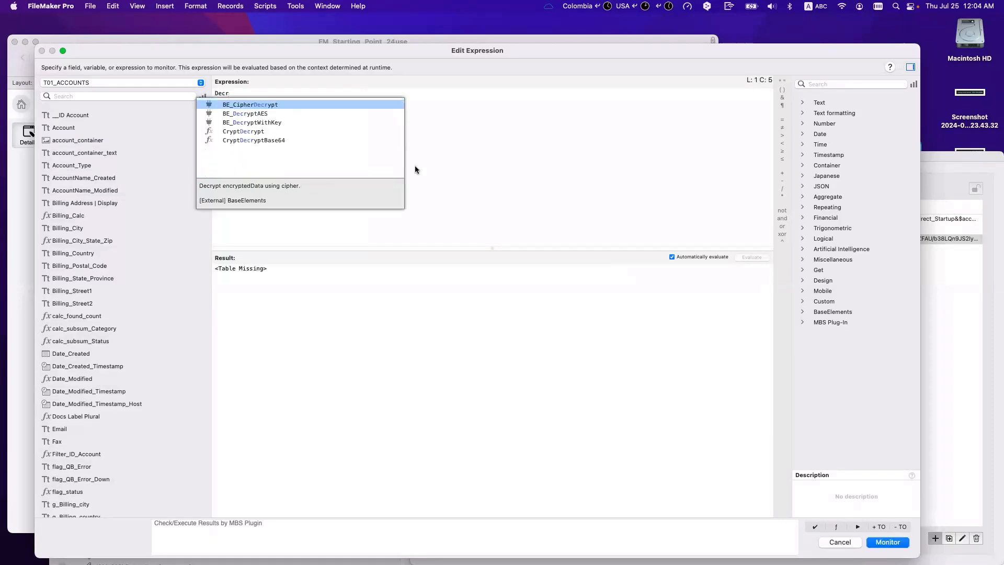
key(Down)
key(Down)
key(Down)
key(Down)
key(Return)
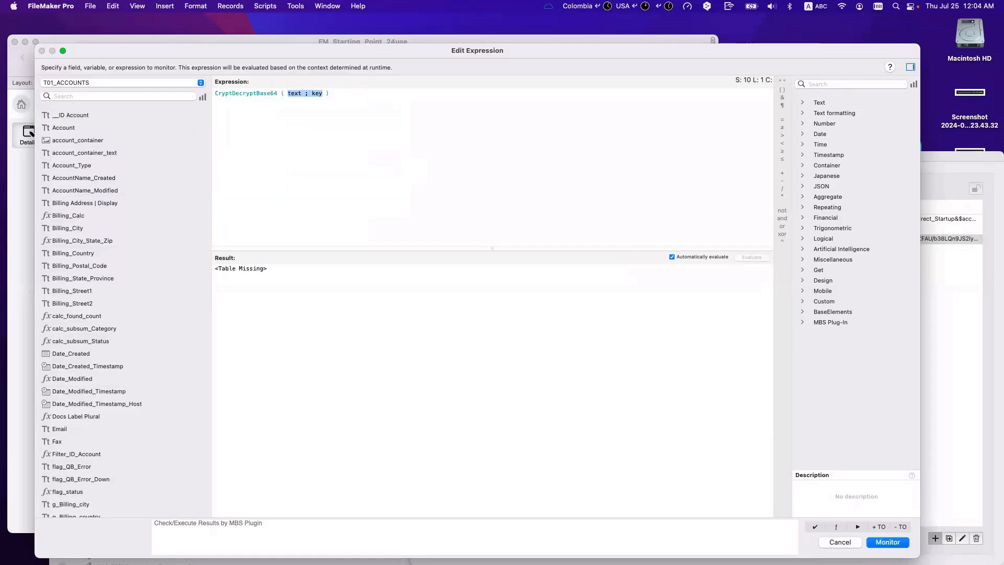
double_click(296, 93)
text(")
text(m/a07FRZiyRrWbUHr5qbT8t3EHmpinSdgy9P3z7volyh9o+OGVnfLXTZGVtnyvWImNjj5GMdC8k6OGxbXhk97es9MKZ3RXkrxsjLW4PM2HGhQw==")
double_click(697, 94)
text("my)
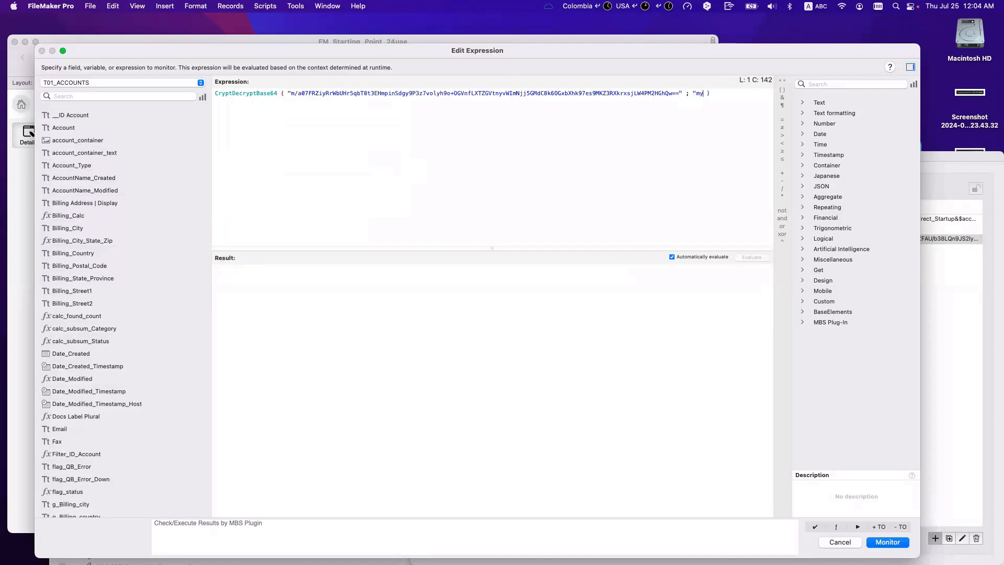
text(key")
key(Tab)
drag(231, 94, 717, 93)
click(691, 92)
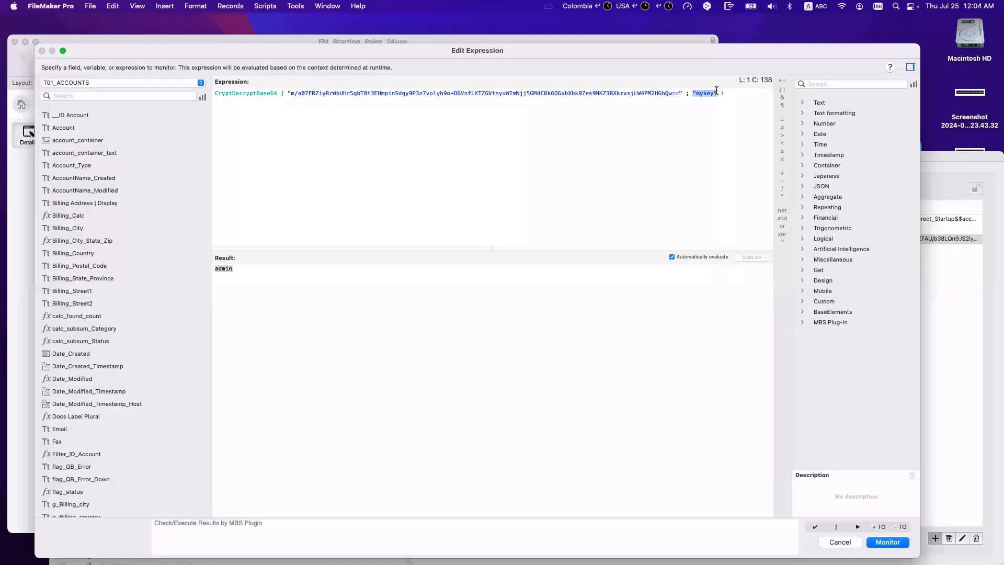
click(708, 174)
Step: Save the decrypt expression, close the Data Viewer, and bring Safari's Chase page into view
click(888, 542)
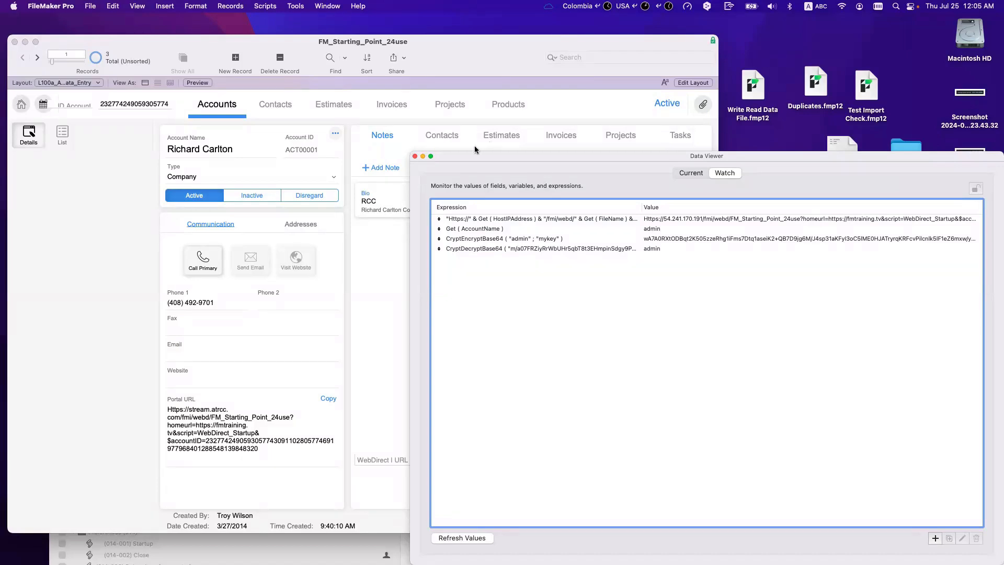
click(414, 157)
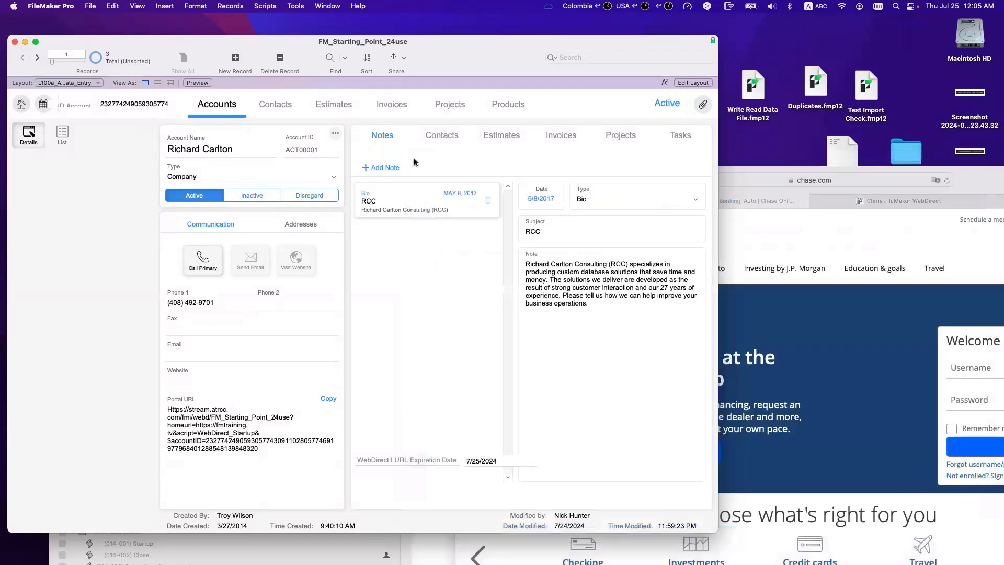
click(266, 6)
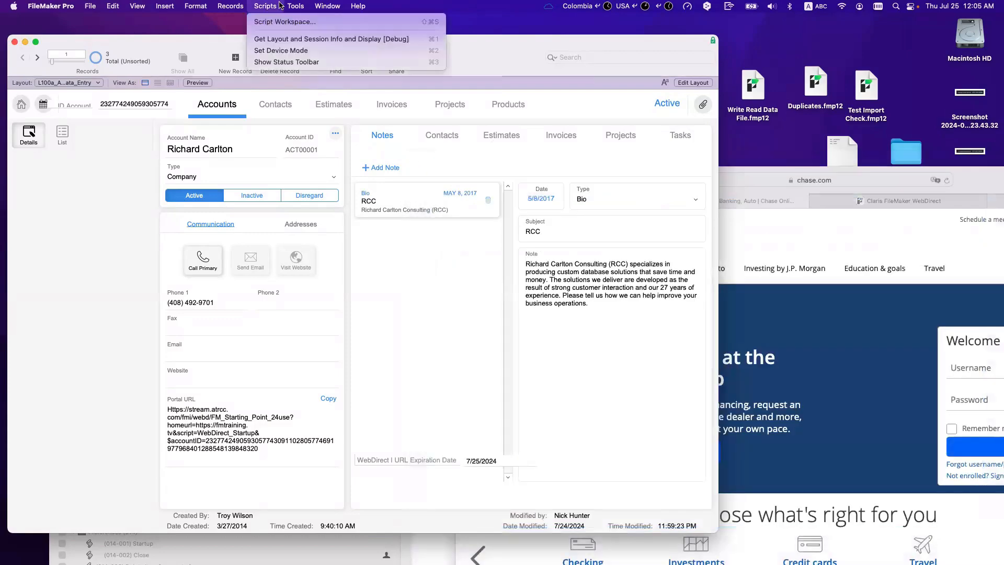
mouse_move(296, 6)
click(305, 45)
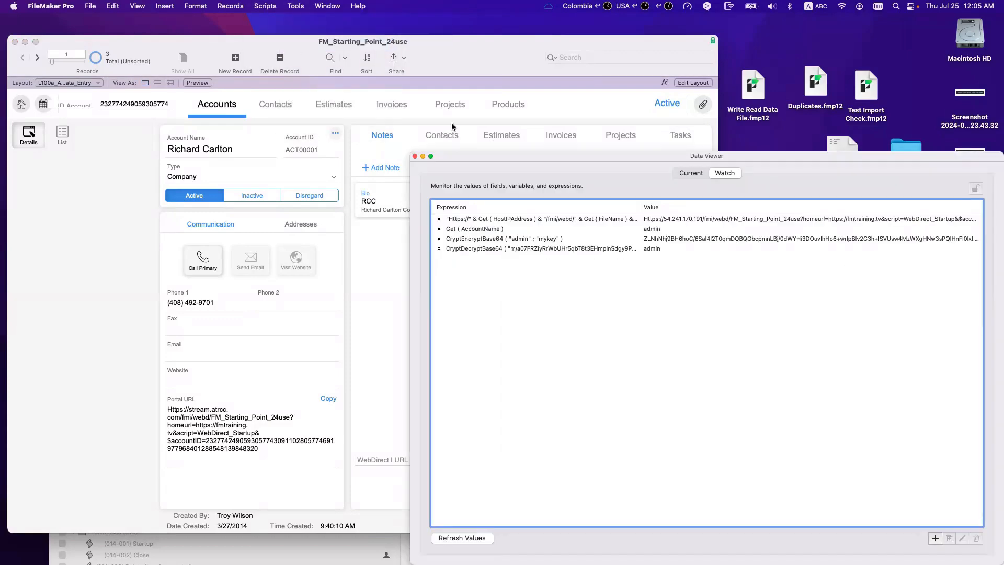
click(415, 158)
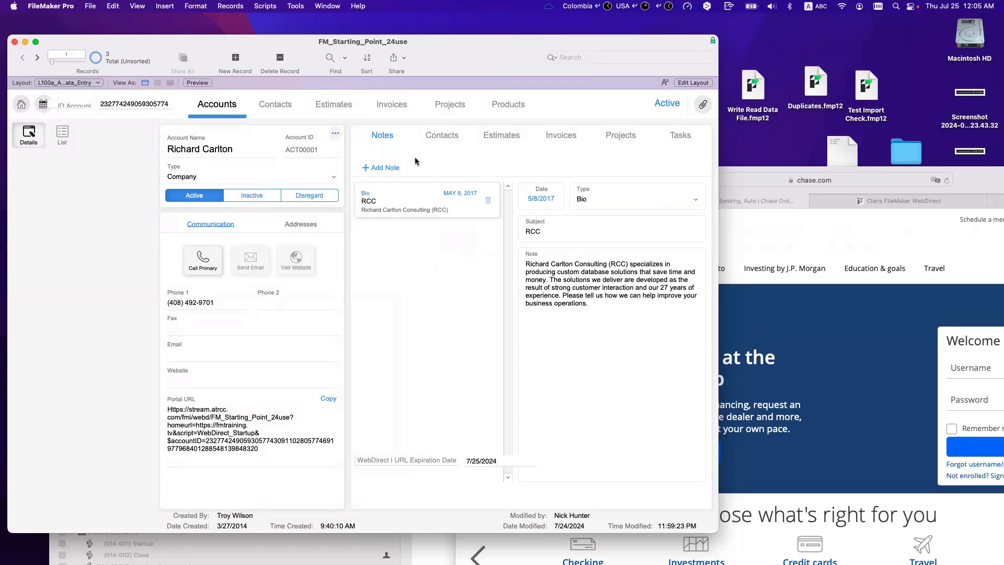
click(766, 229)
drag(602, 182, 403, 119)
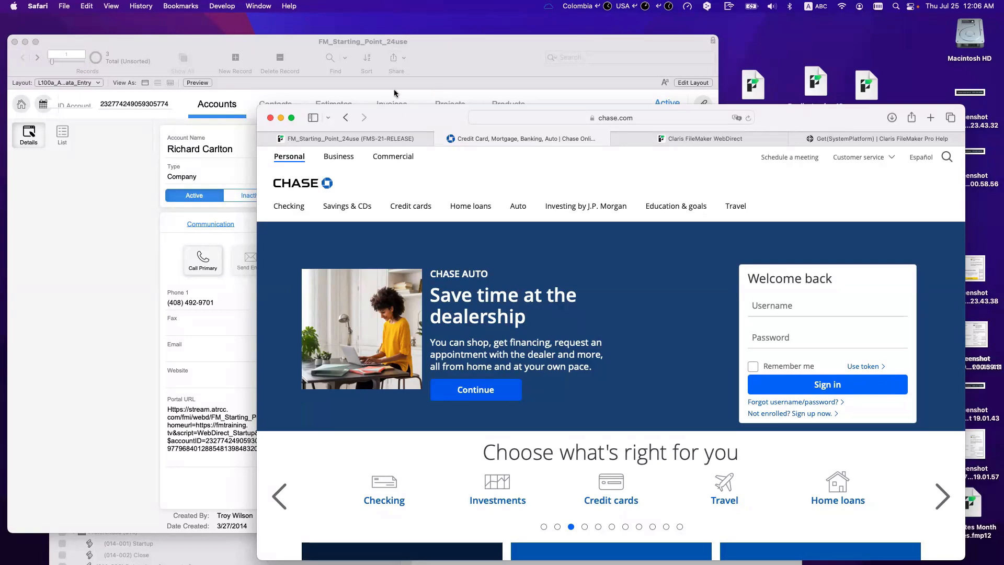
Step: Switch to Safari and show the WebDirect copy of the Richard Carlton account record
click(170, 5)
mouse_move(111, 6)
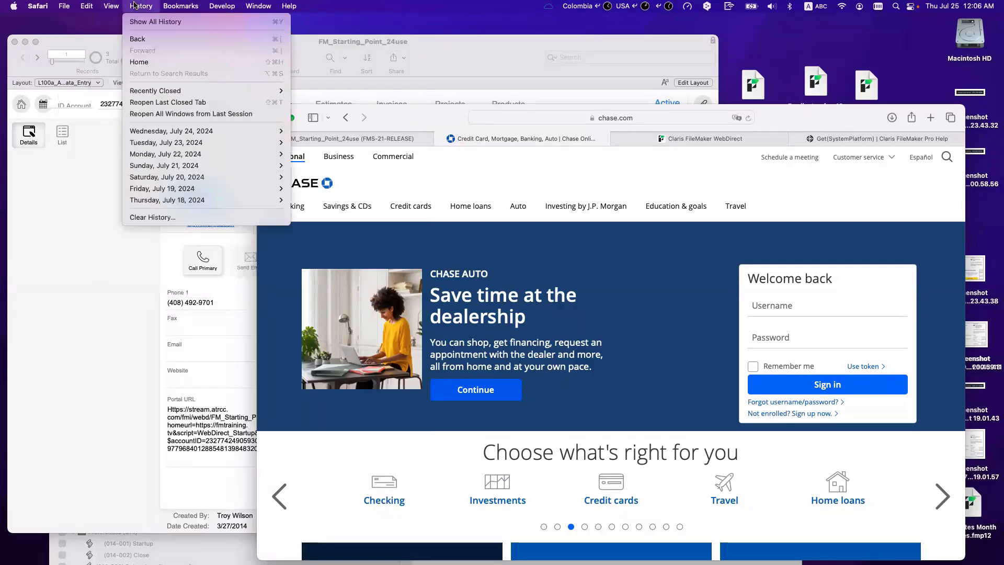
click(134, 5)
click(157, 41)
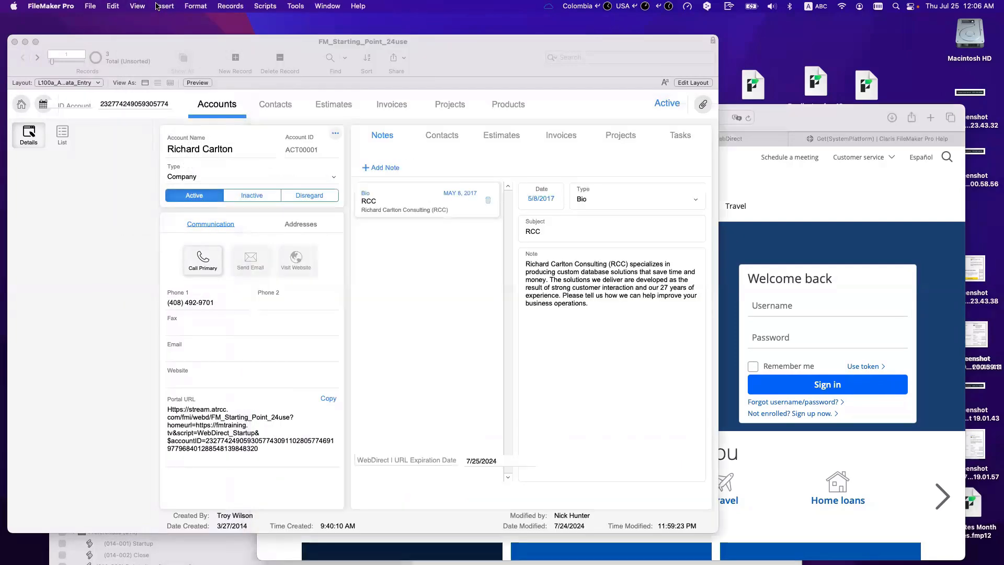
click(196, 5)
mouse_move(230, 6)
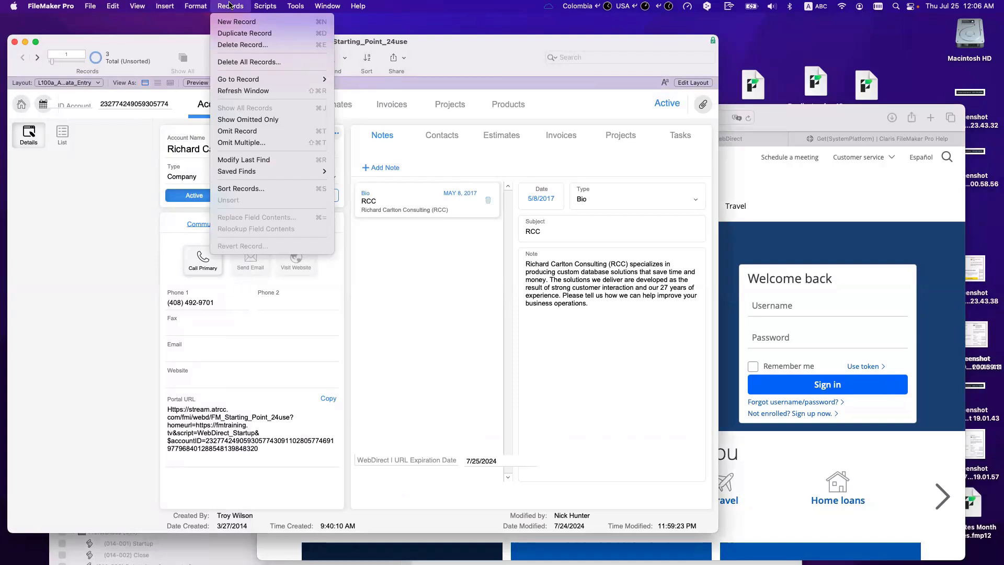
click(231, 6)
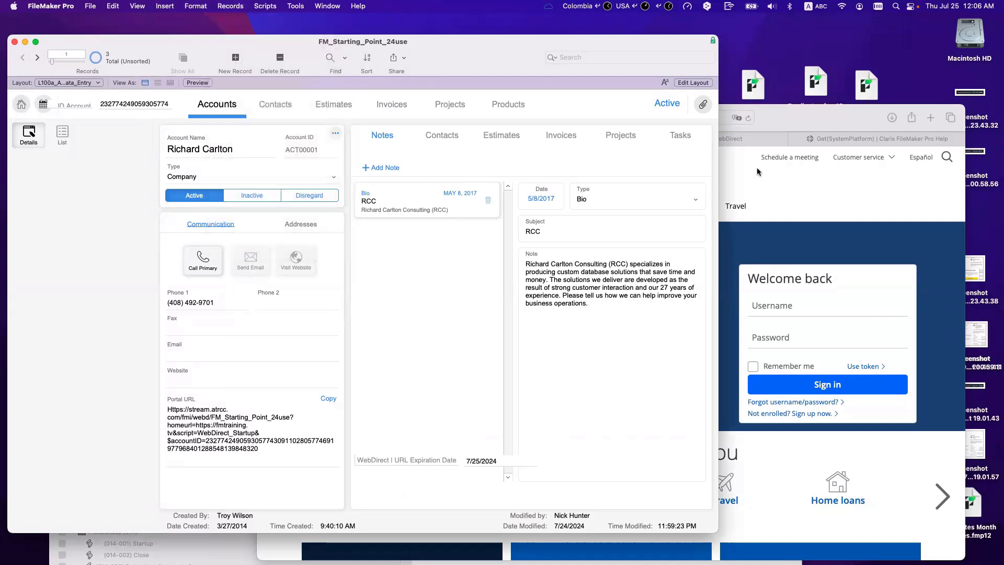
key(super+Tab)
click(379, 139)
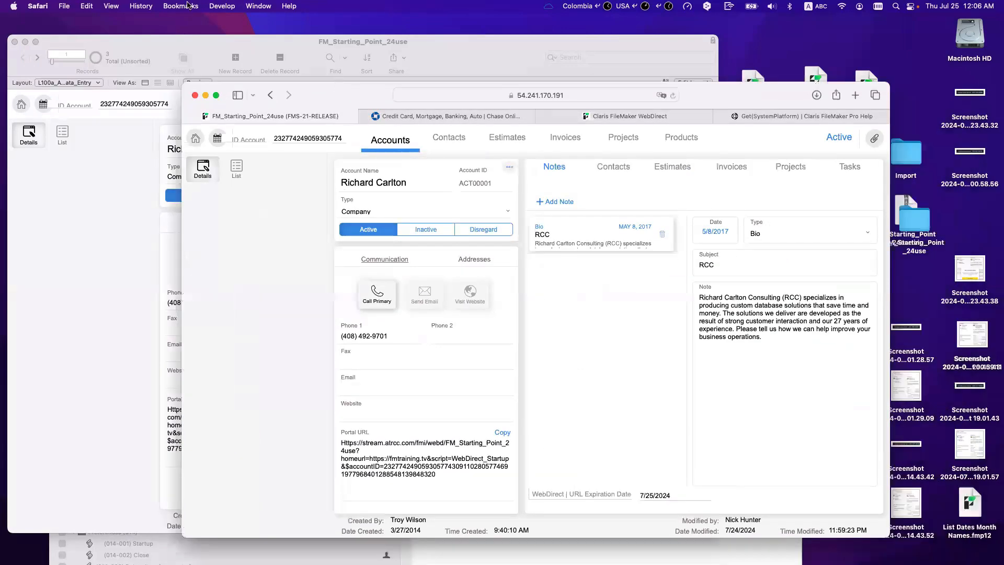
Step: Bring the FileMaker Pro window forward and switch it into Layout mode with Cmd+L
click(109, 6)
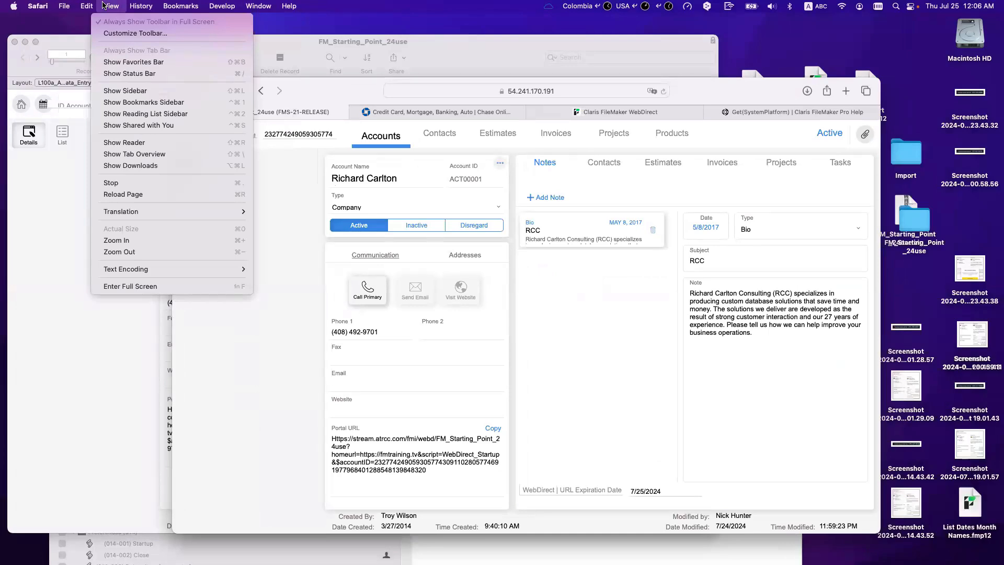
mouse_move(260, 5)
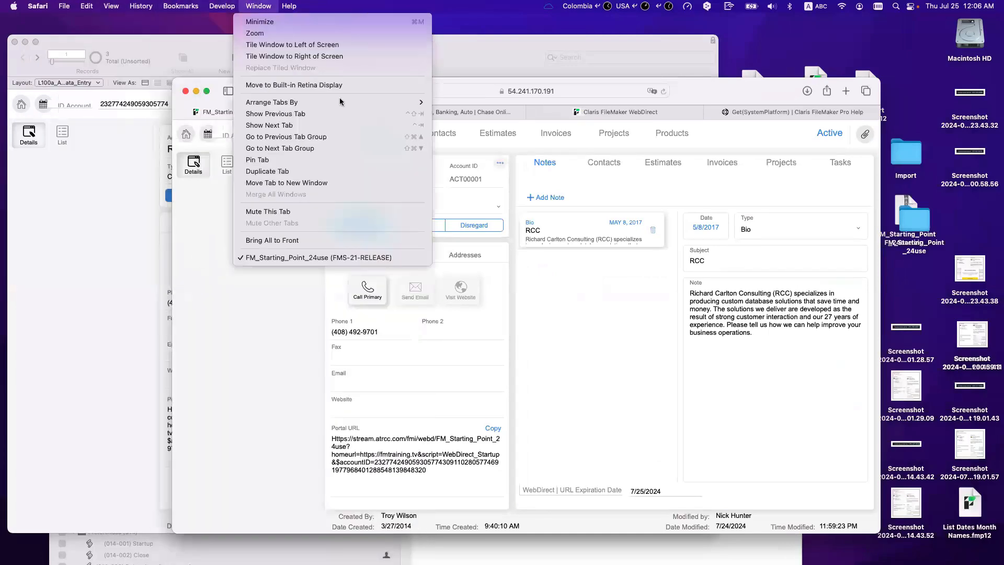
click(296, 136)
click(118, 157)
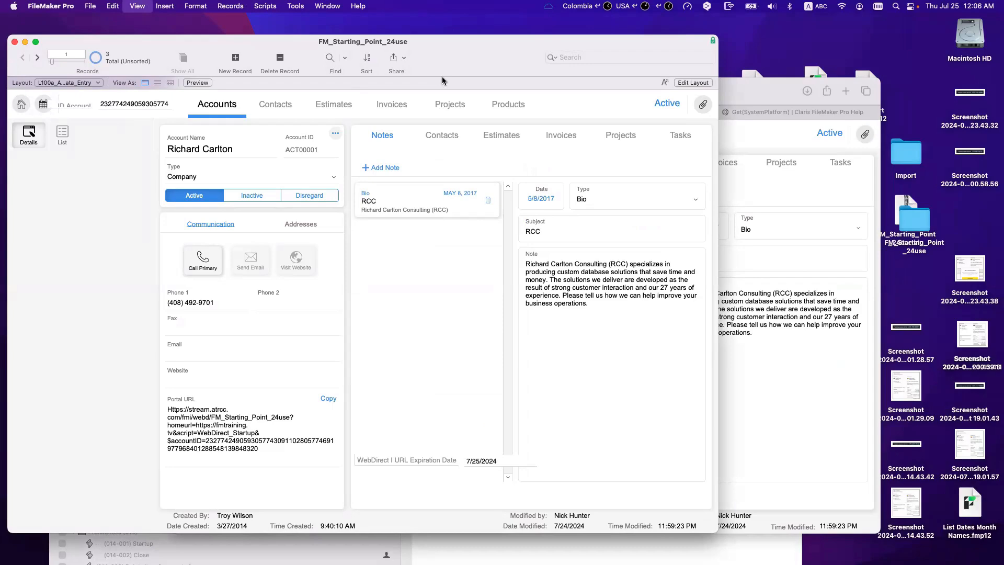
key(super+l)
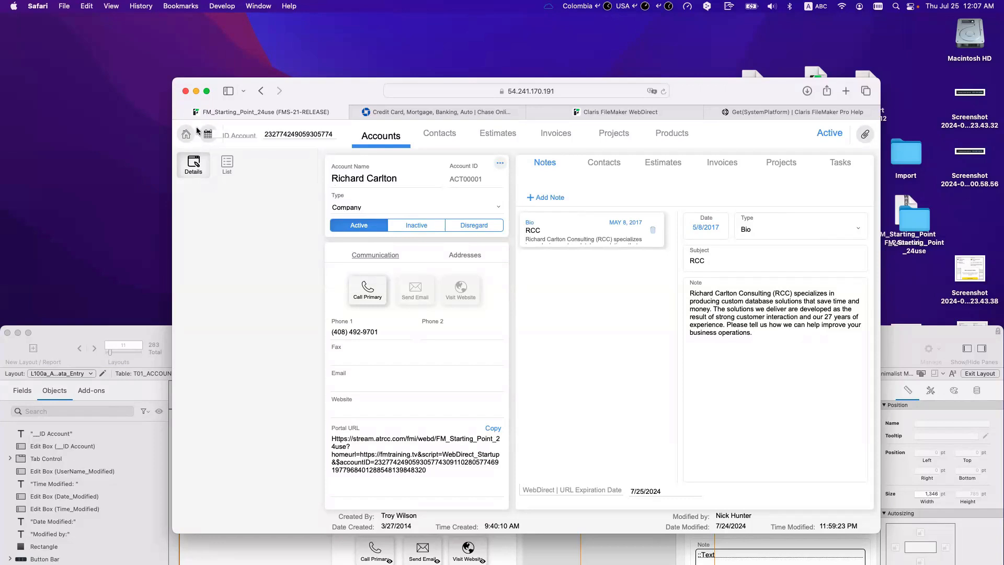
Step: Move Safari up-left and flip between the Chase, WebDirect and Get(SystemPlatform) help tabs
drag(331, 90, 192, 60)
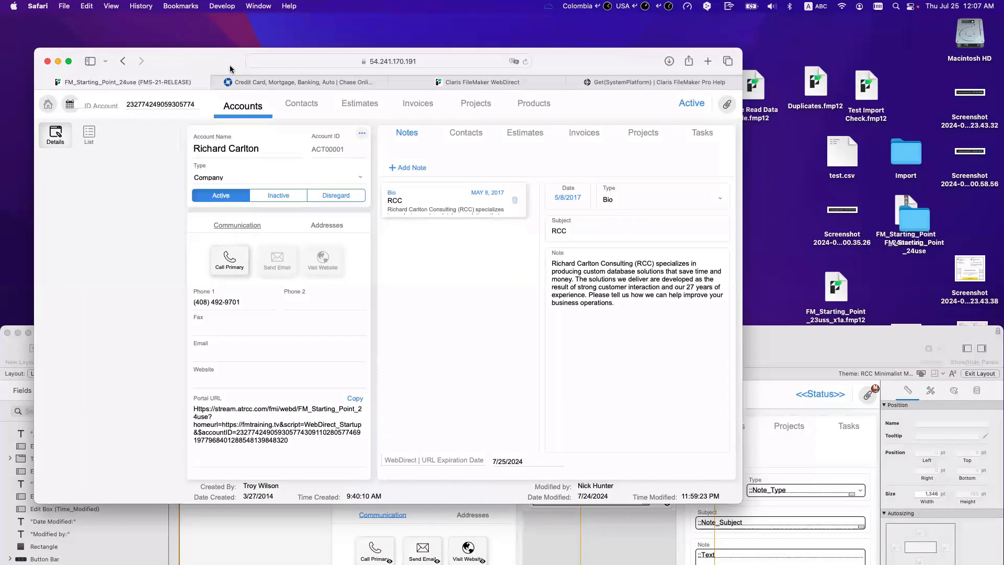
click(266, 81)
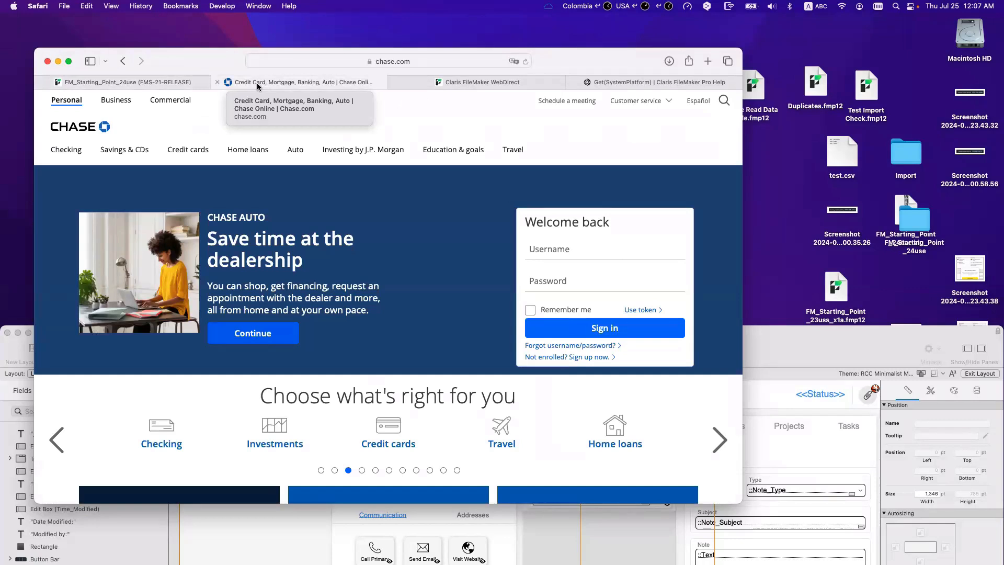
click(142, 83)
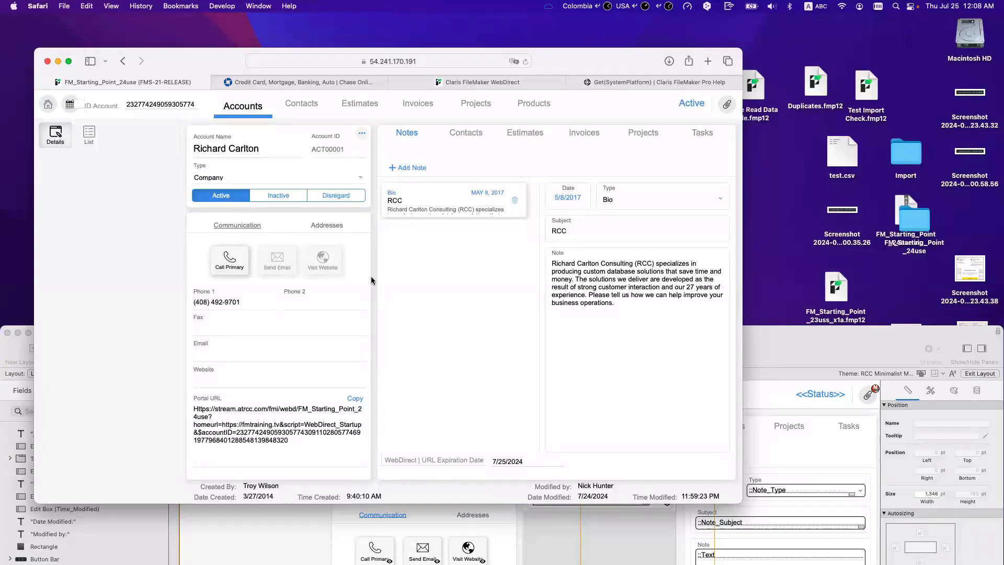
click(341, 82)
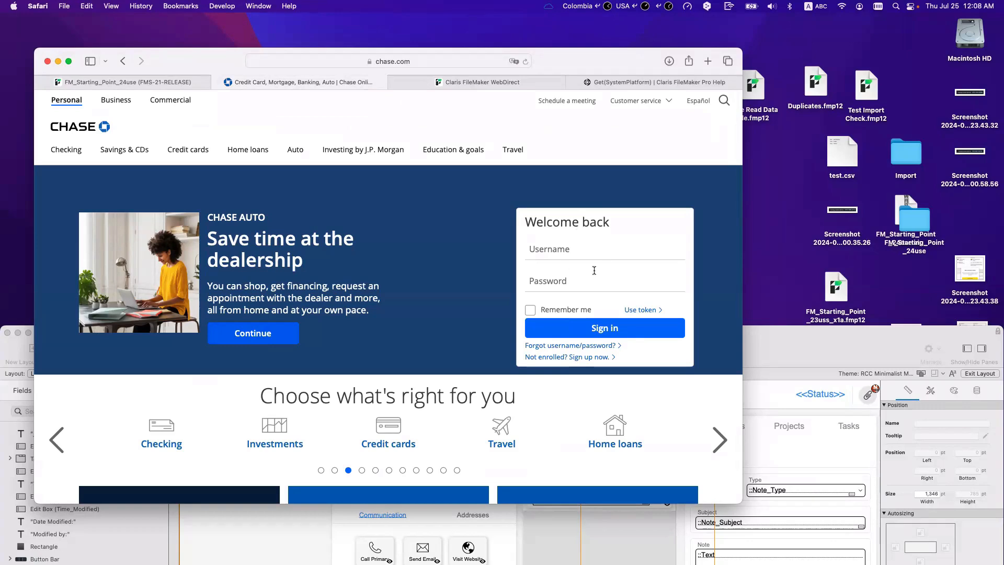
click(174, 84)
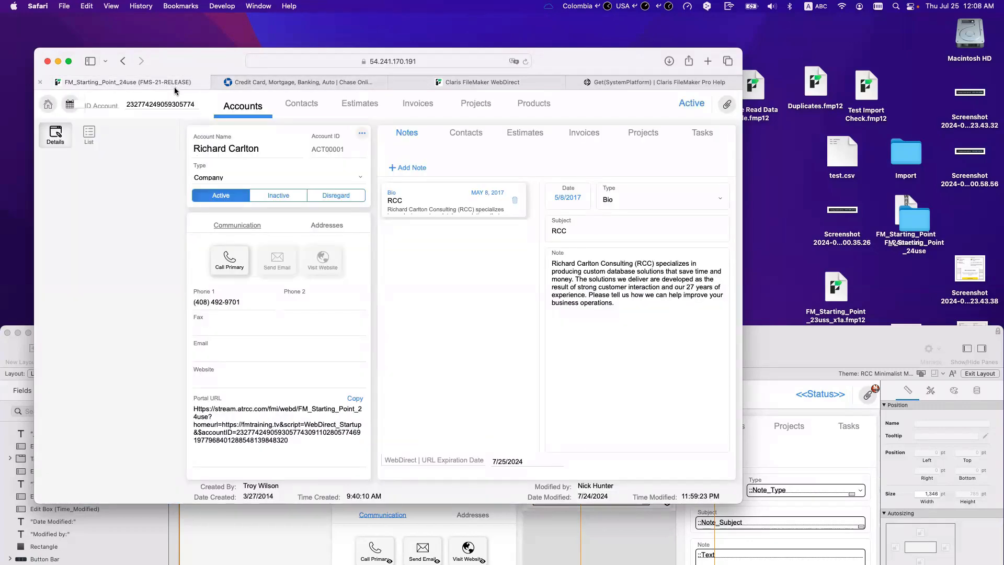
click(595, 86)
Step: Copy the account portal URL and load it in the WebDirect launch tab
click(471, 82)
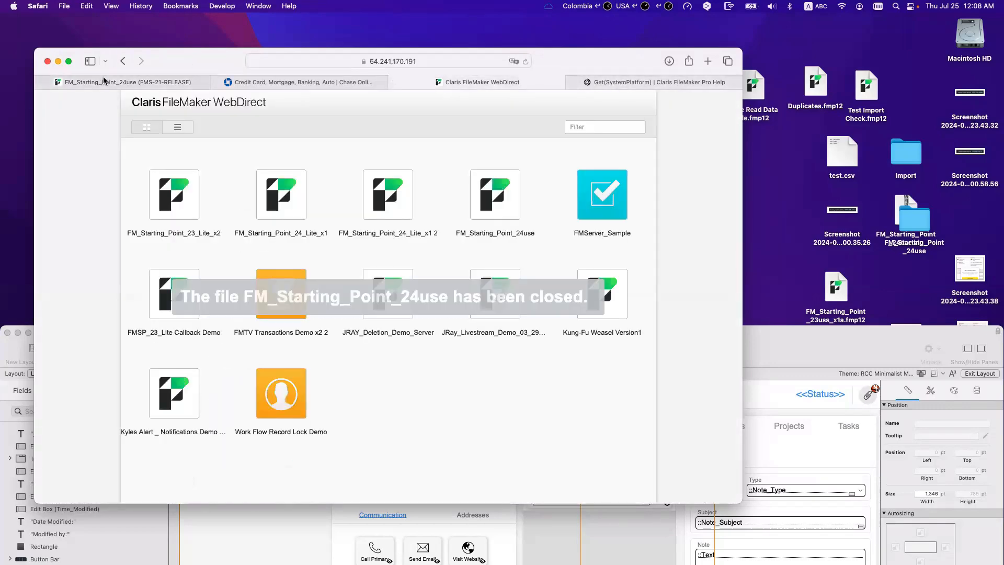
click(180, 82)
click(283, 61)
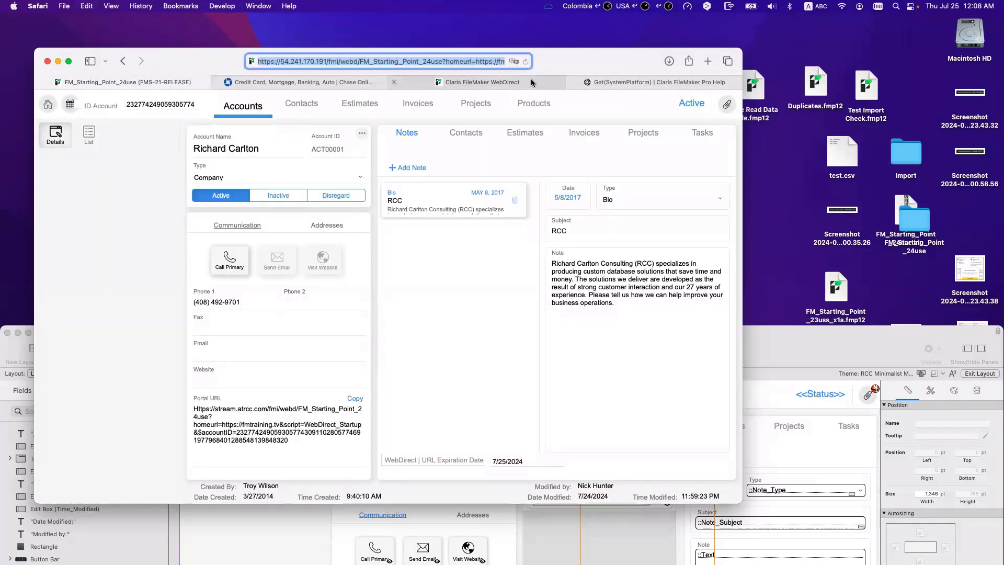
click(421, 80)
click(431, 65)
key(Return)
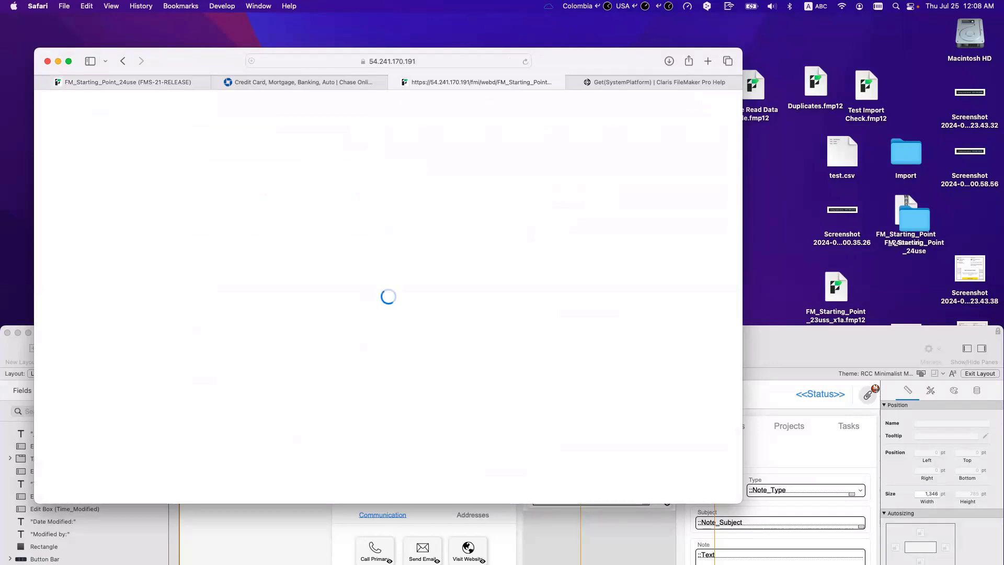
Step: Open two new tabs and load the pasted account portal URL in each
key(cmd+t)
key(cmd+v)
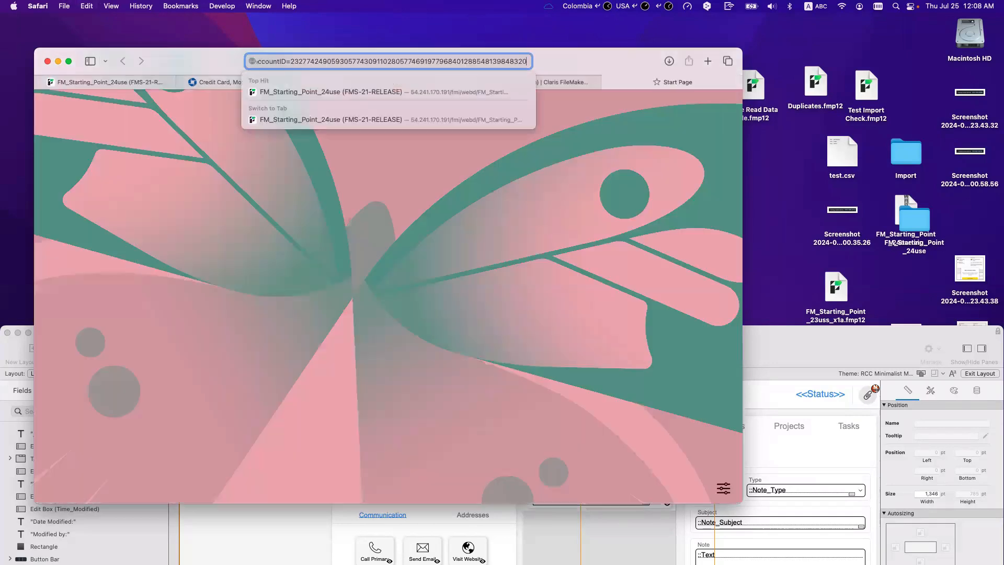
key(Return)
key(cmd+t)
key(cmd+v)
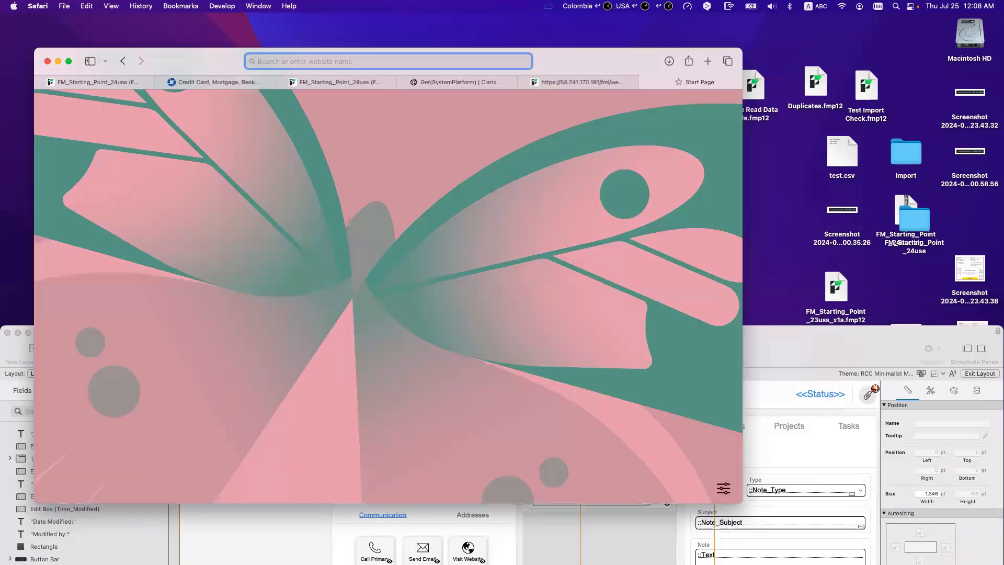
key(Return)
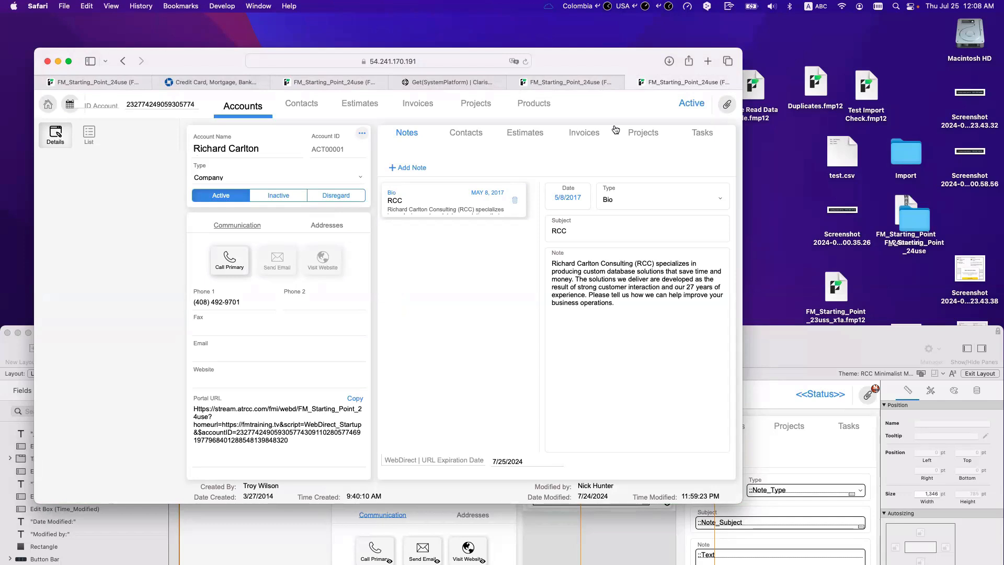
Step: Reposition the Safari window higher on the screen
drag(576, 65, 569, 38)
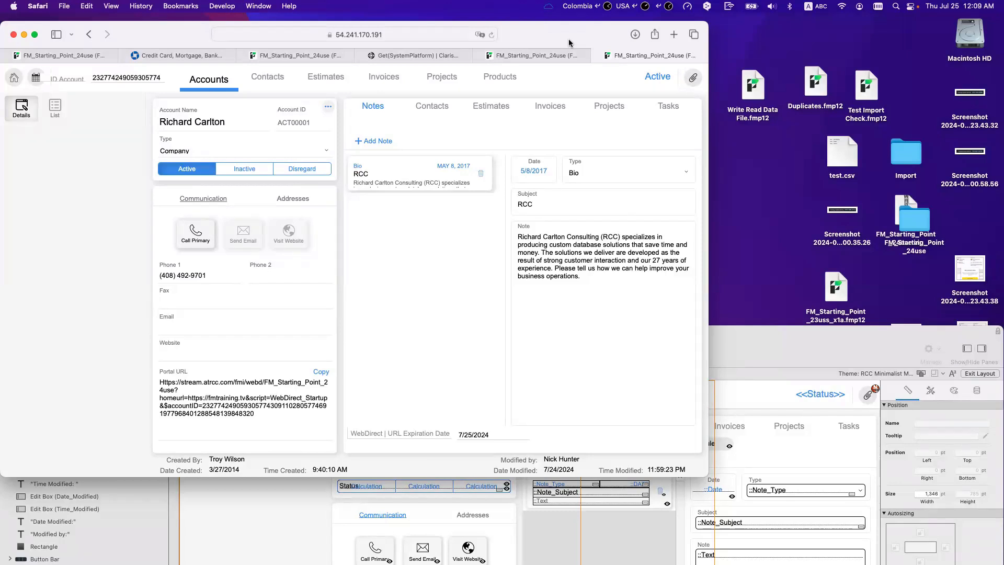
drag(185, 39, 185, 37)
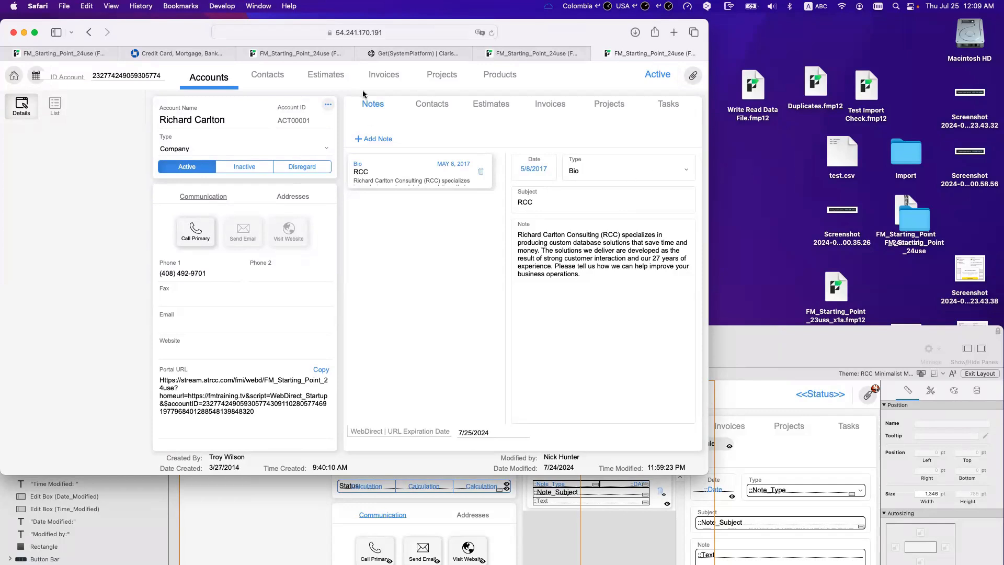
drag(192, 32, 191, 30)
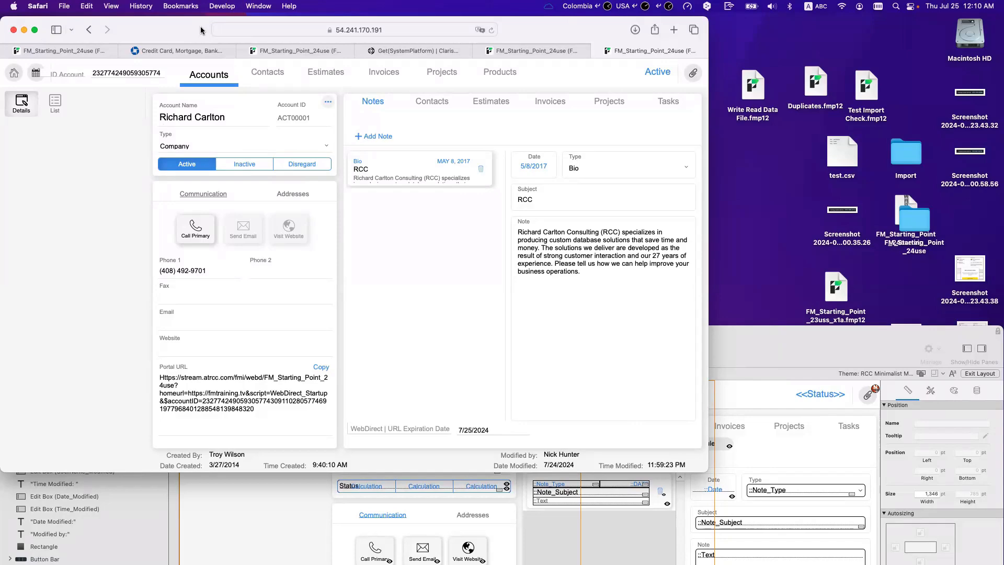
Step: Move Safari aside and bring the FileMaker Pro accounts layout window to the front
drag(194, 41, 519, 264)
click(285, 202)
drag(251, 117, 193, 47)
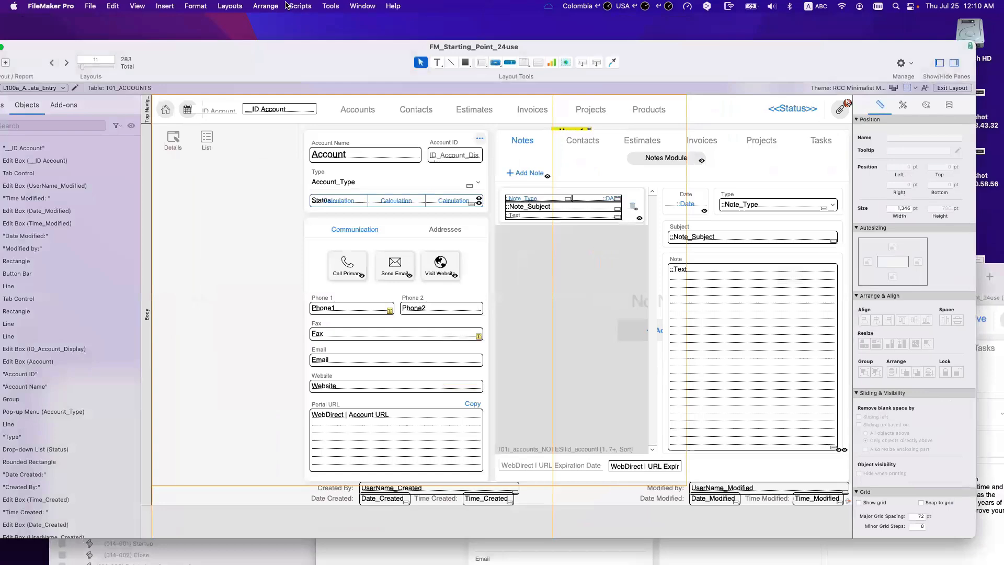
click(300, 6)
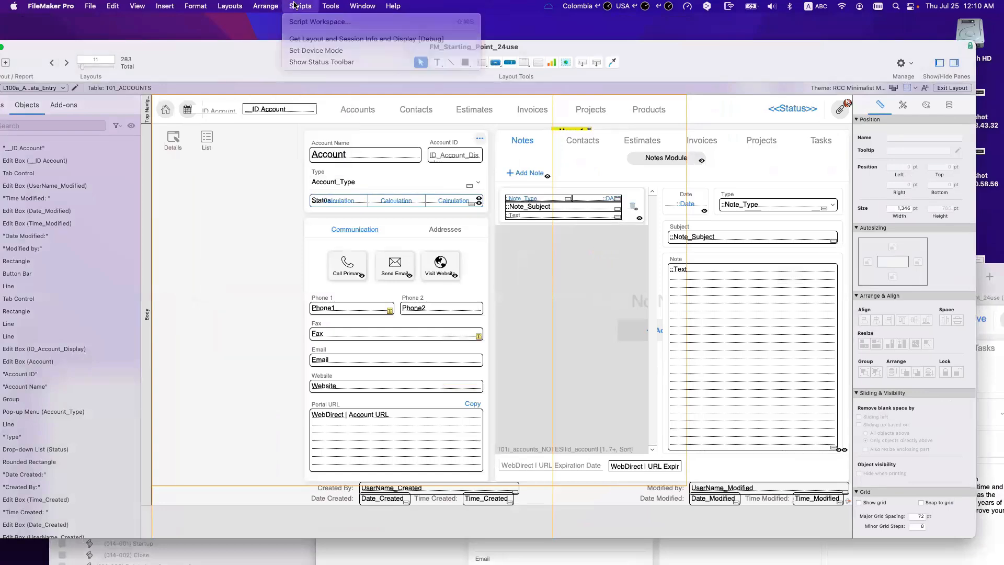
Step: In the Script Workspace, insert a Set Session Identifier step after line 3 of WebDirect_Startup
click(297, 21)
drag(456, 386, 493, 138)
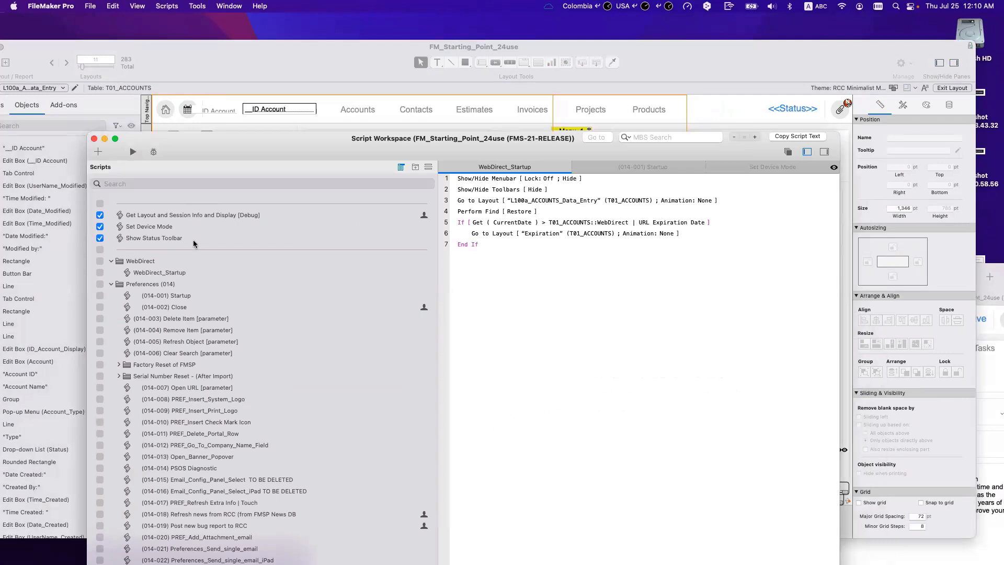
click(189, 273)
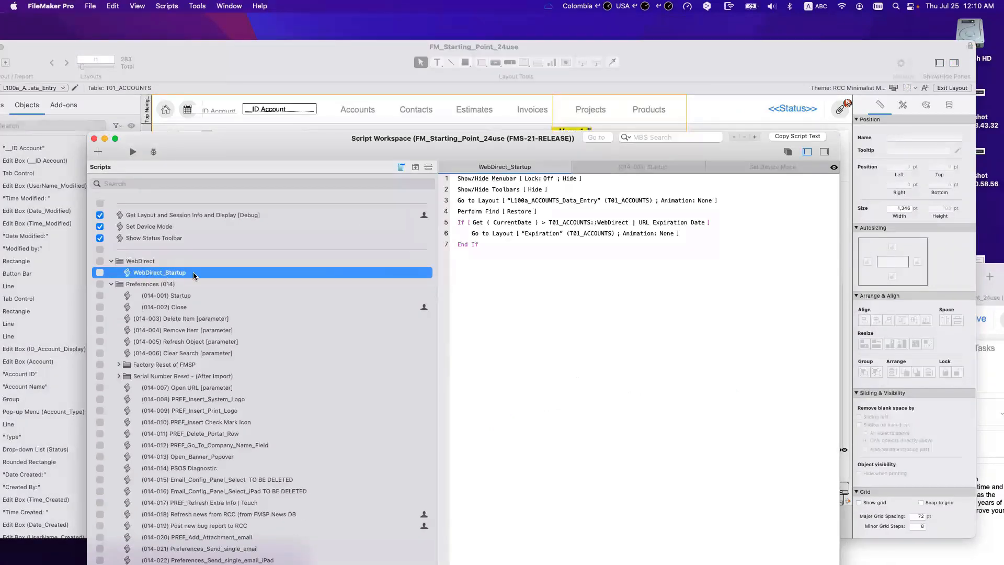
click(485, 202)
text(set)
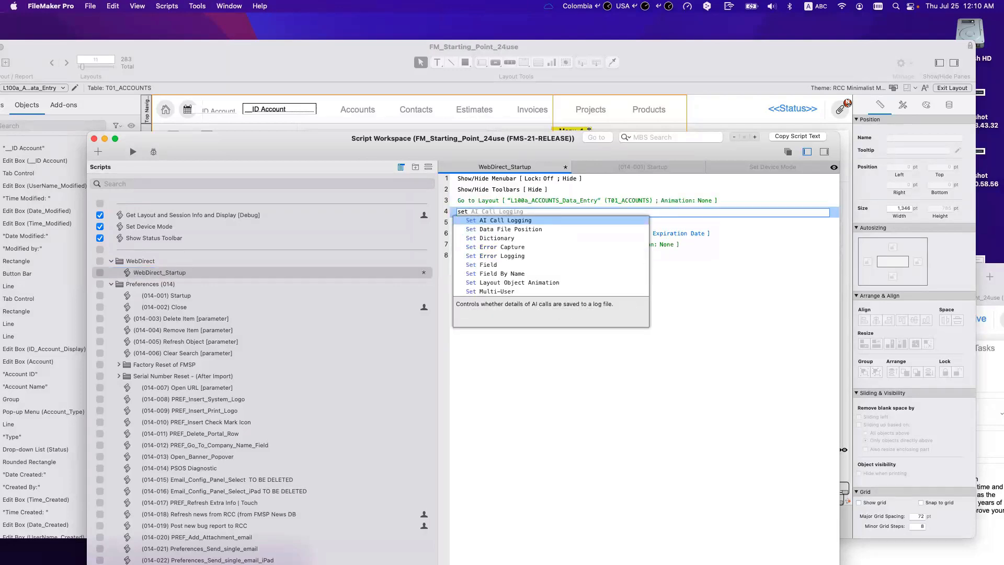
key(BackSpace)
key(BackSpace)
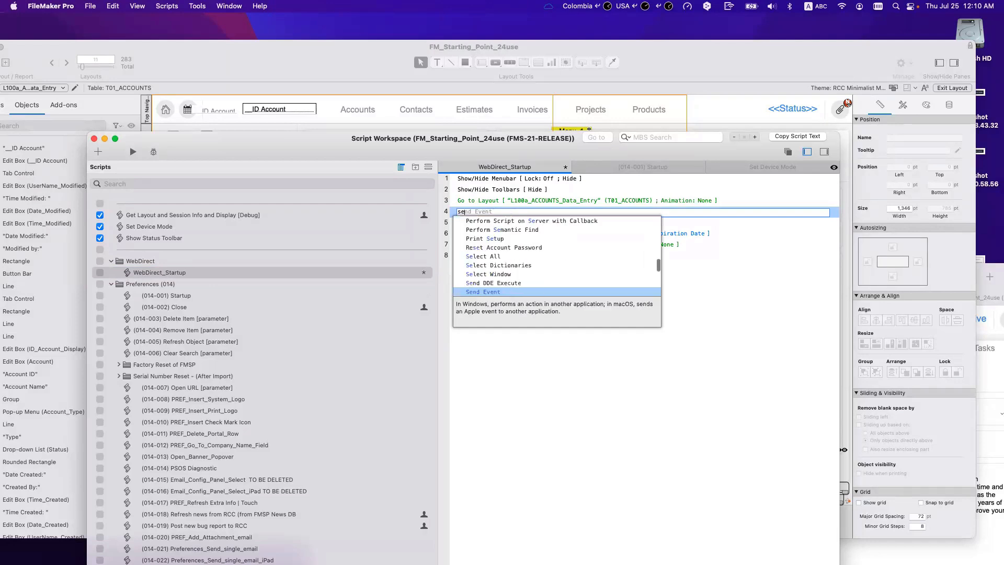
text(ssio)
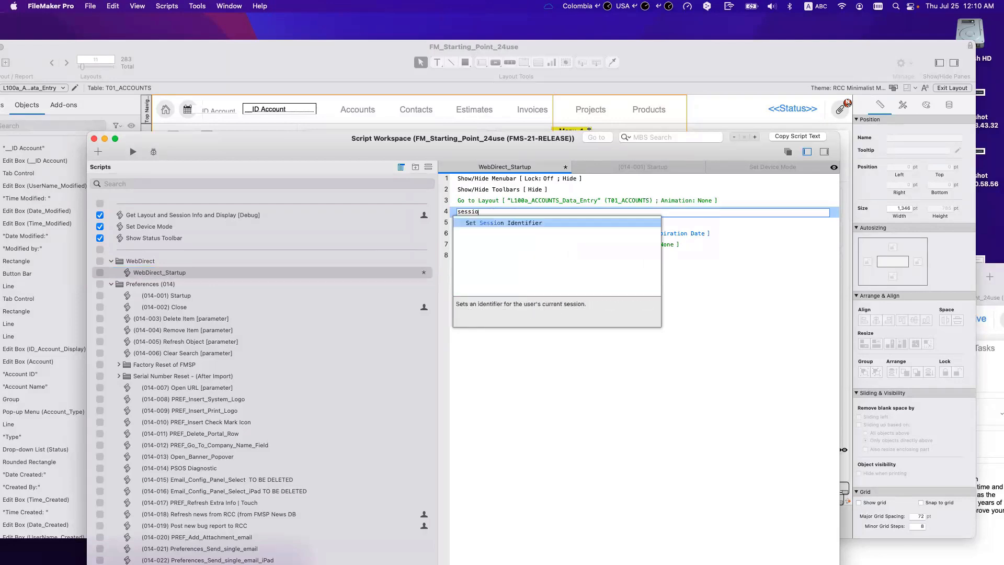
key(Return)
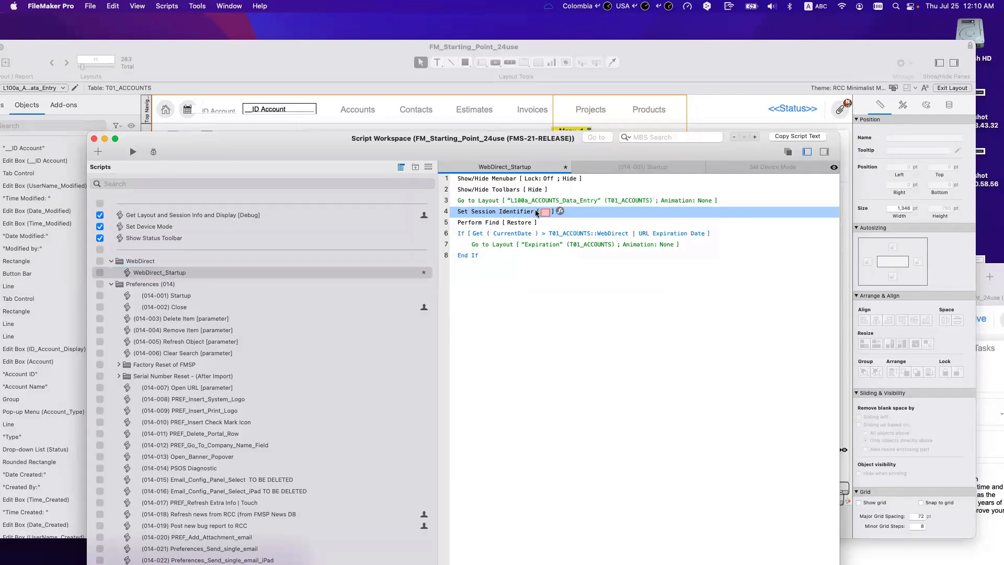
Step: Move Set Session Identifier to sit directly after Perform Find [Restore]
drag(494, 213, 495, 246)
click(470, 212)
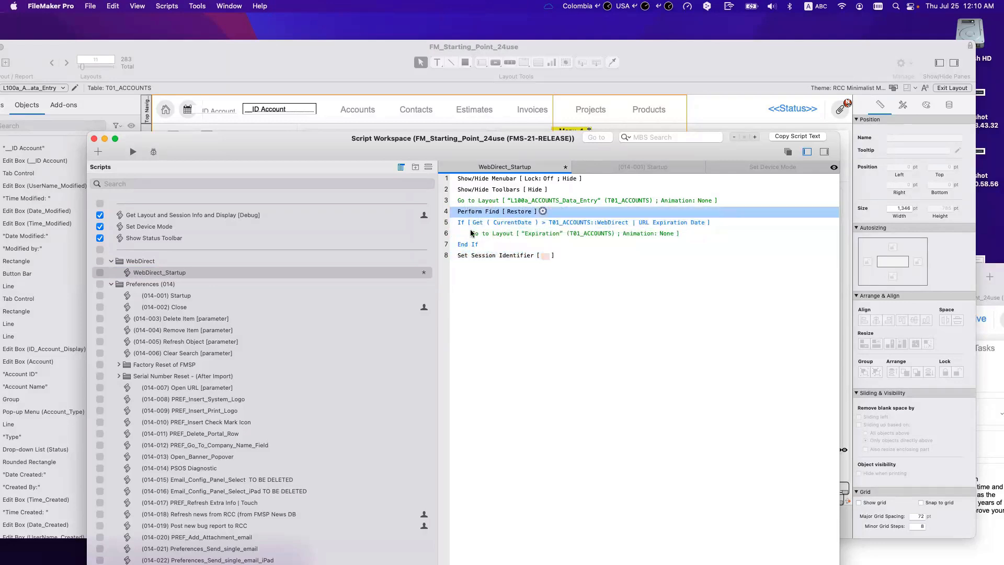
click(461, 225)
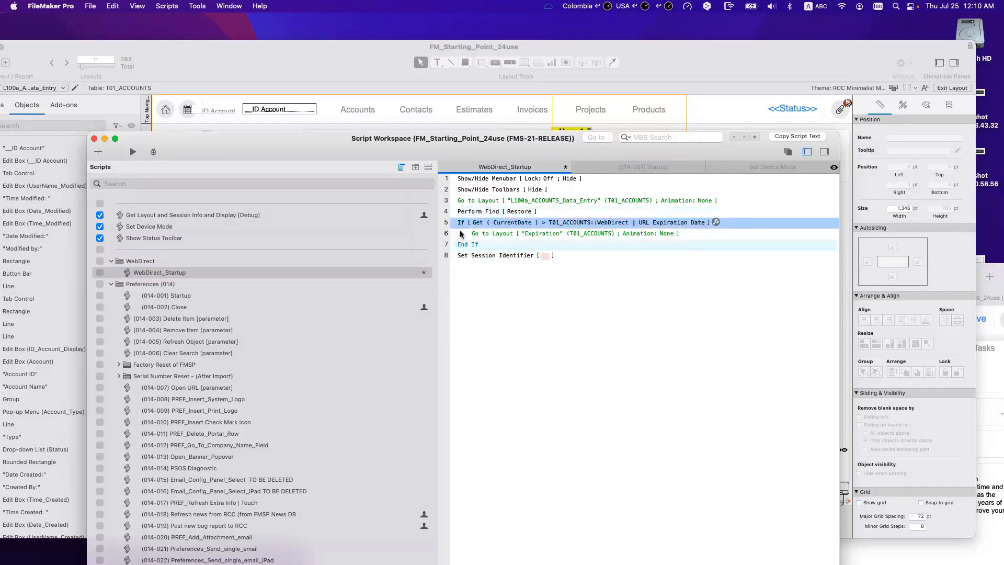
click(462, 235)
click(462, 244)
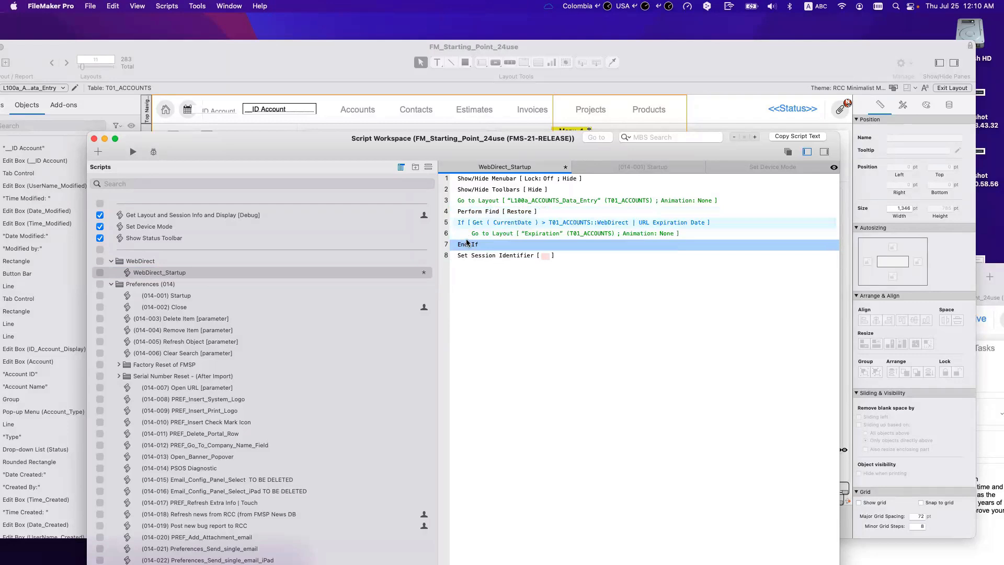
drag(473, 257, 497, 229)
click(516, 224)
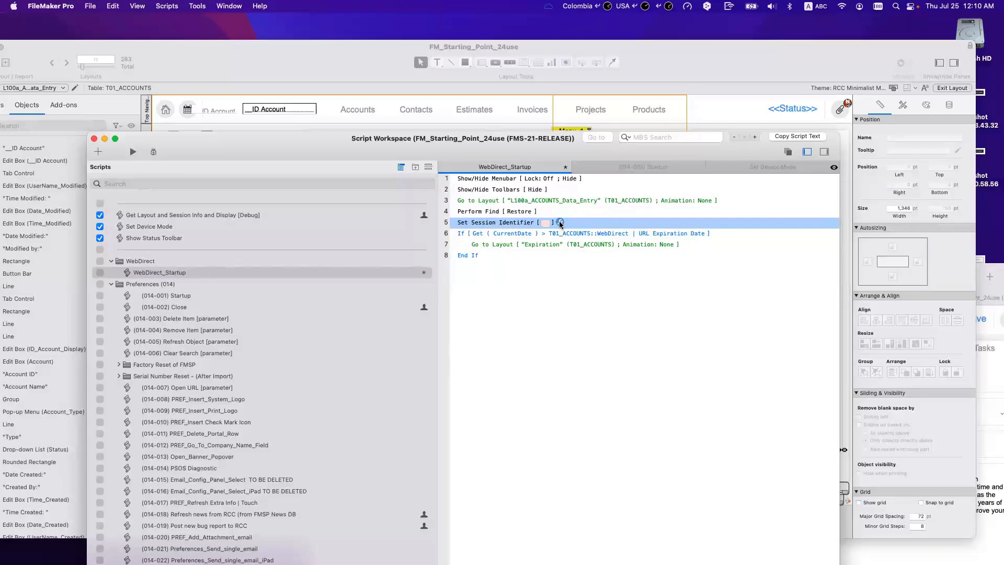
Step: Set the Set Session Identifier calculation to T01_ACCOUNTS::Account and confirm it
click(560, 223)
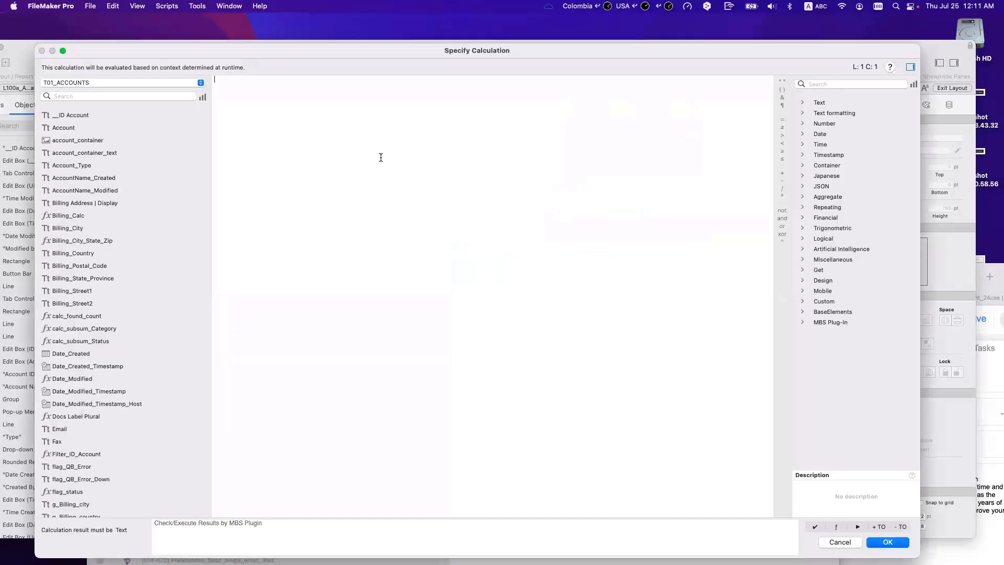
text(Accou)
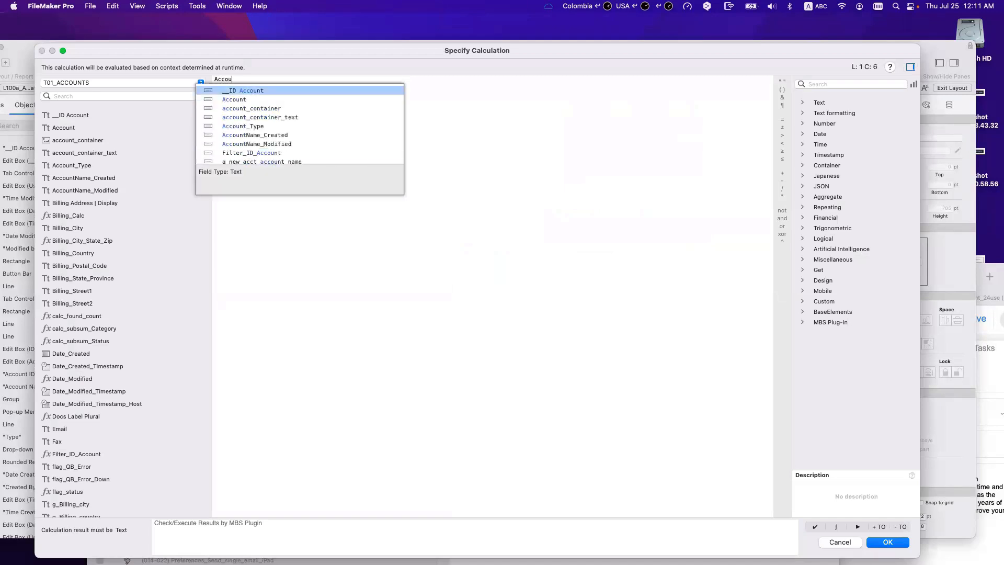
key(Down)
key(Down)
key(Down)
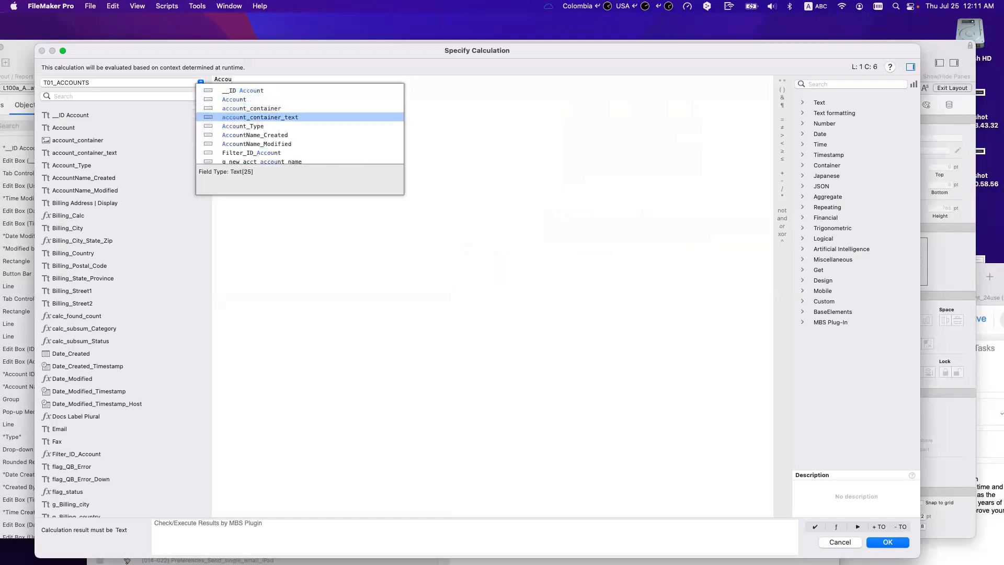
key(Down)
key(Down)
key(Down)
key(Down)
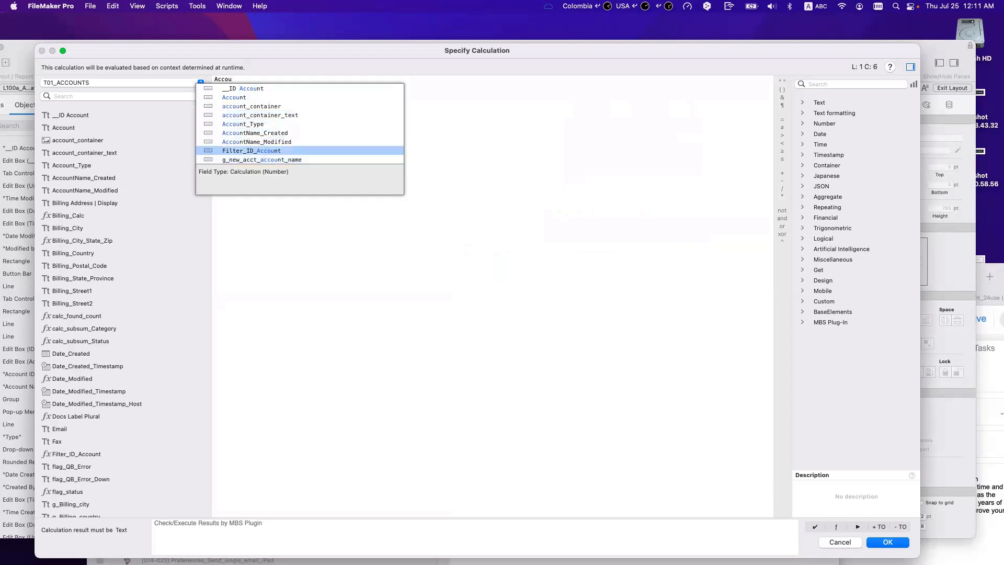
key(Up)
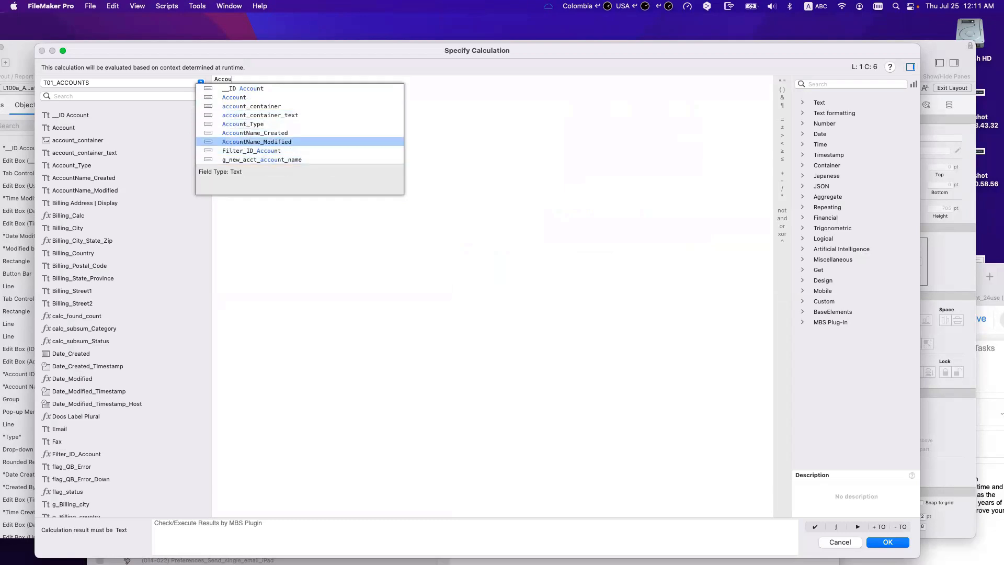
key(Up)
key(Up)
key(Up)
key(Up)
key(Up)
key(Return)
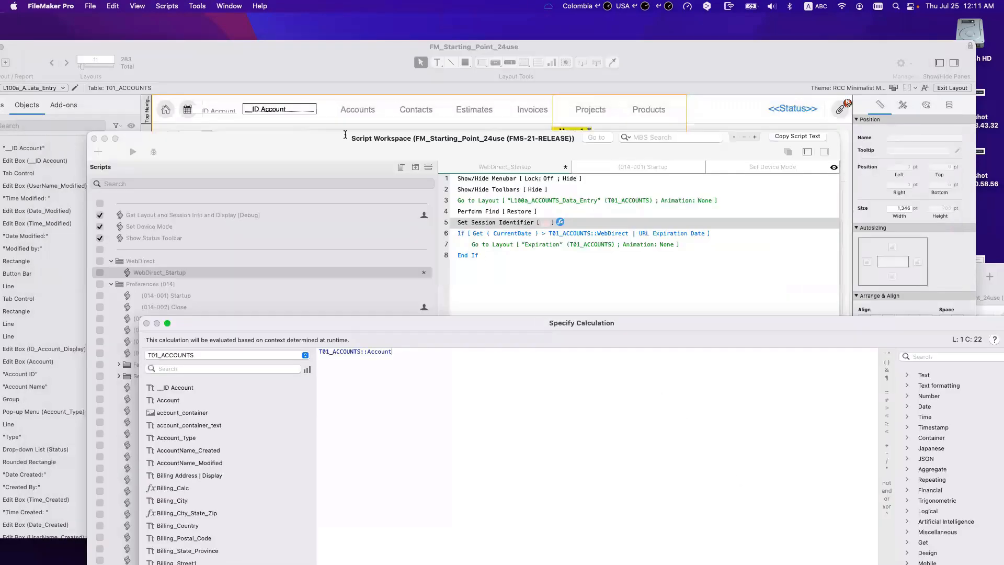
drag(345, 135, 321, 76)
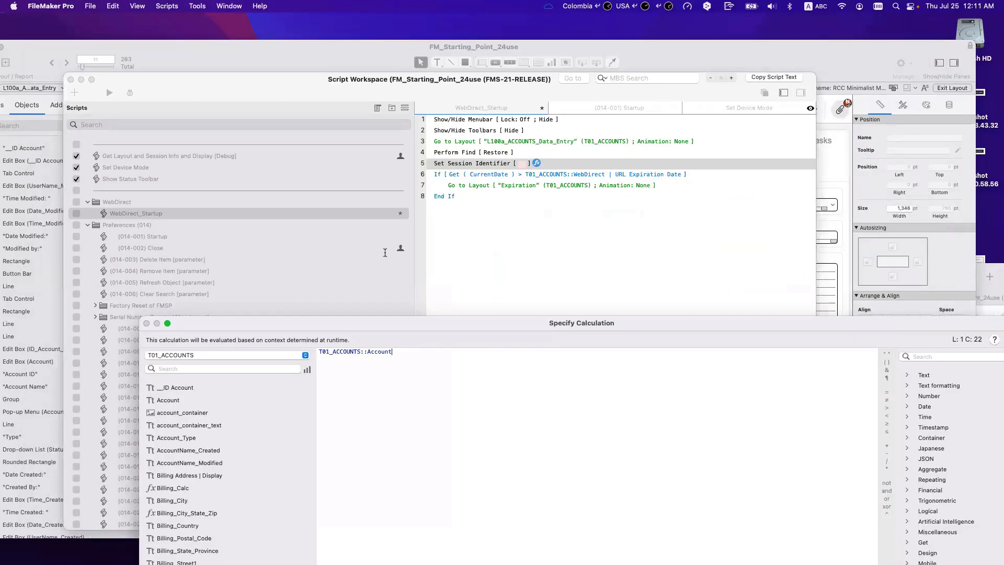
double_click(426, 323)
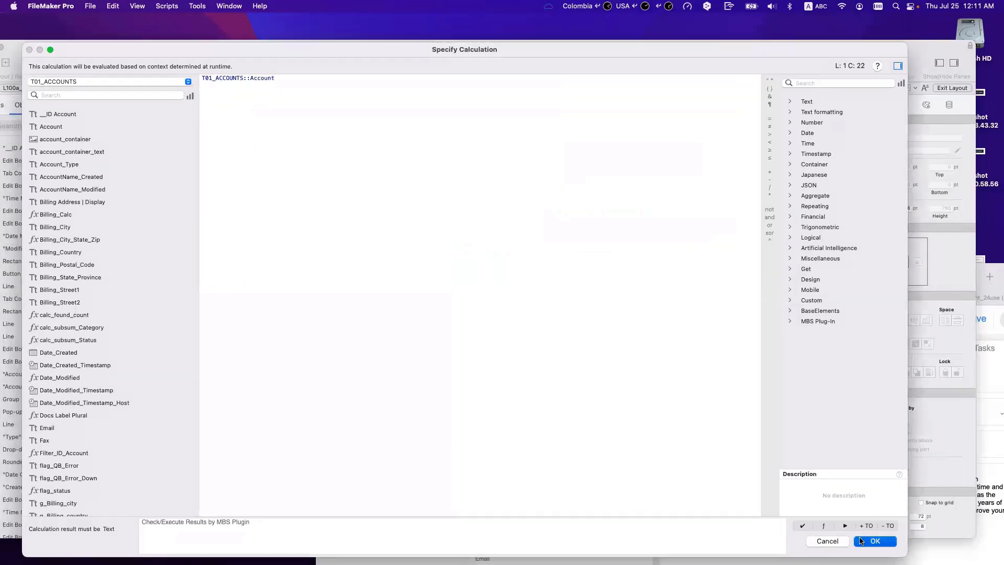
click(860, 540)
click(585, 231)
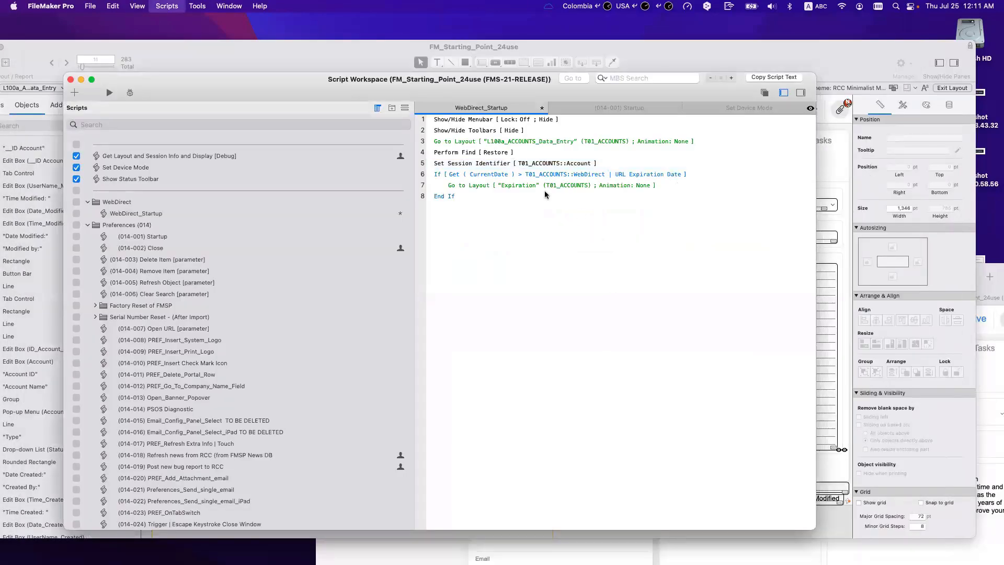
Step: Save WebDirect_Startup, then search 'set sess' in the Steps list to read Set Session Identifier's description
click(464, 166)
key(super+s)
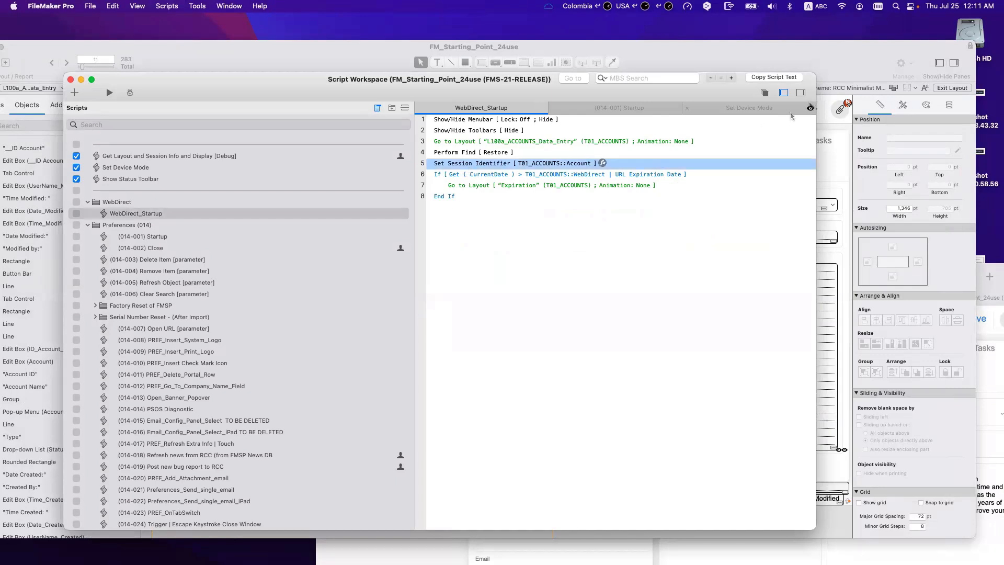
click(801, 93)
click(749, 122)
text(set ses)
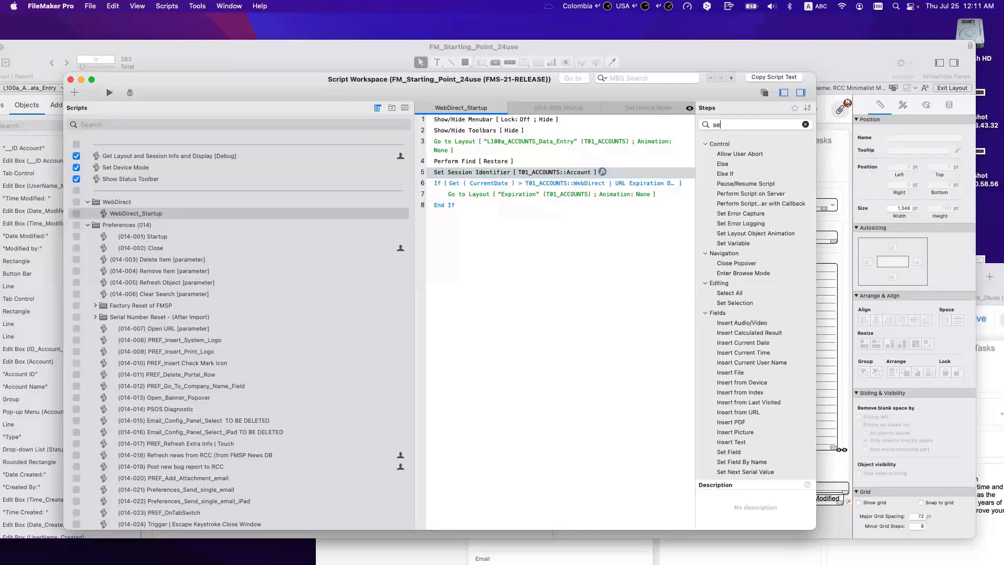
key(BackSpace)
key(BackSpace)
text(ess)
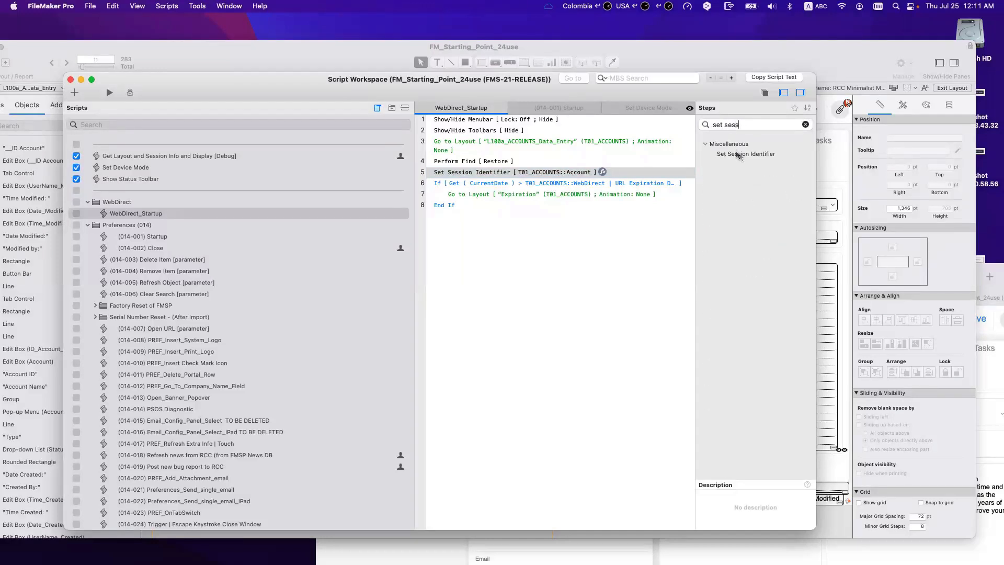
key(Down)
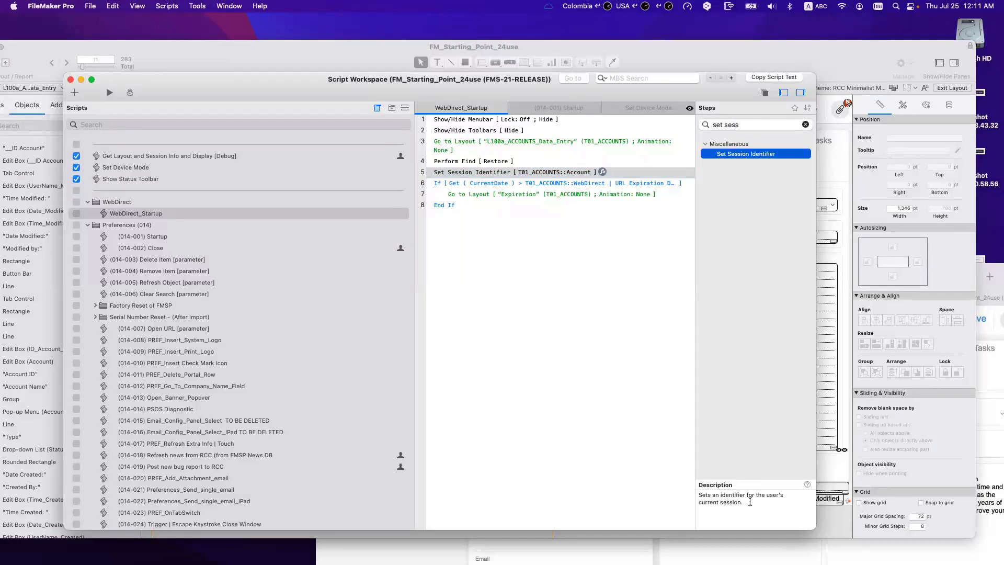
triple_click(766, 499)
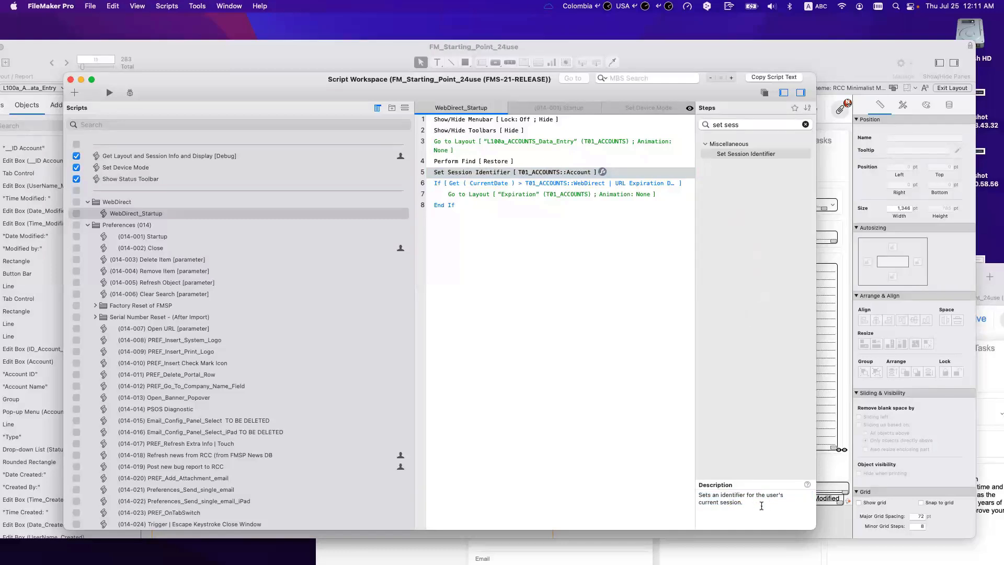
click(522, 265)
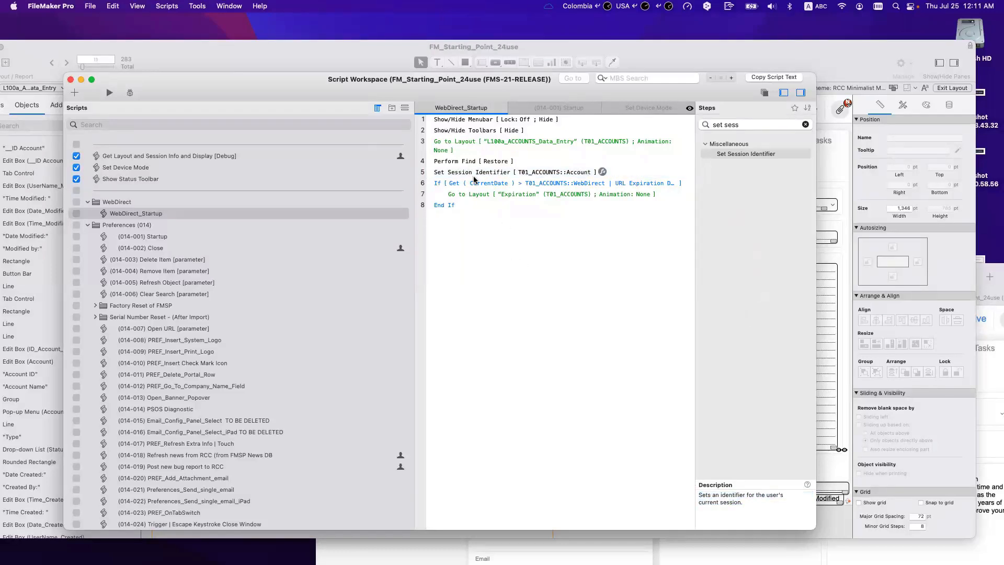
click(474, 176)
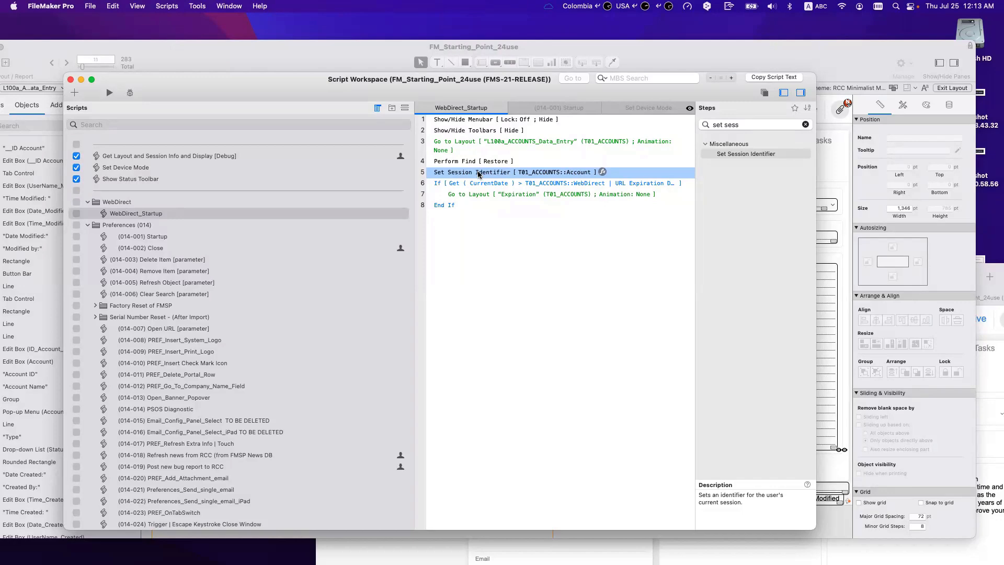
mouse_move(362, 89)
mouse_down()
mouse_move(389, 159)
mouse_move(363, 103)
mouse_up()
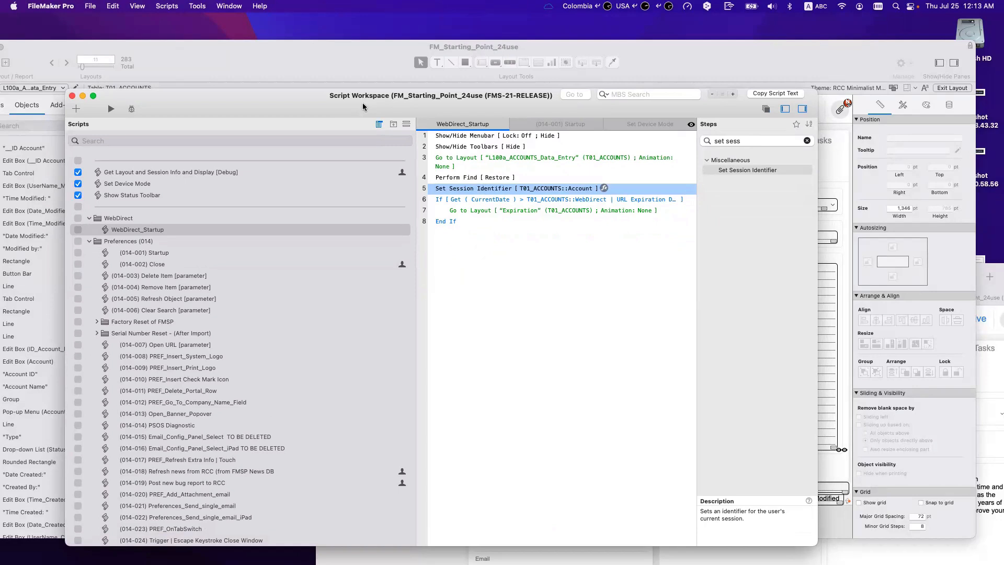
Step: Select the End If line and move the Script Workspace aside to reveal Safari
click(447, 223)
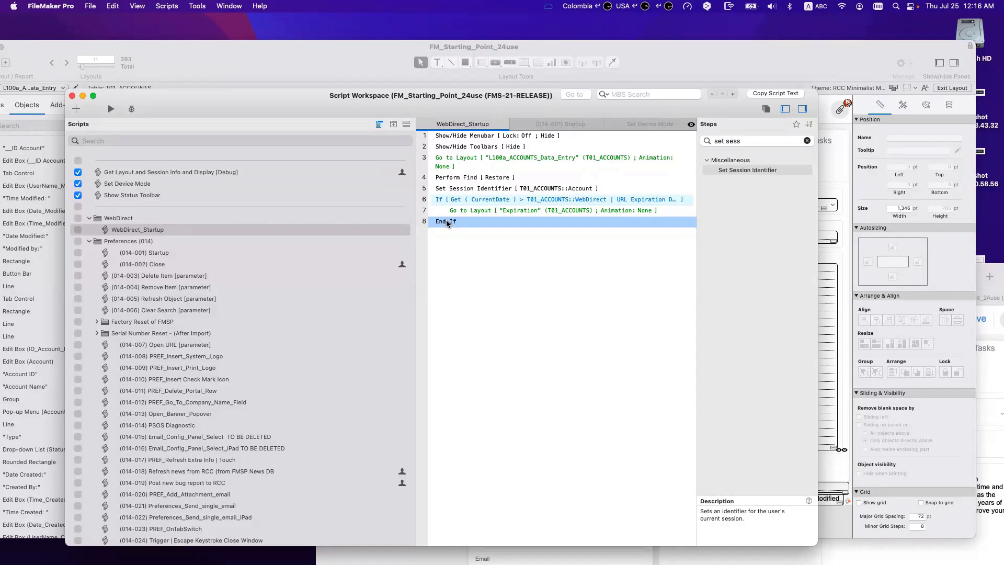
drag(443, 98, 424, 176)
Step: In the WebDirect account record, check the Note, Phone 1 and Fax fields without changing them
click(938, 546)
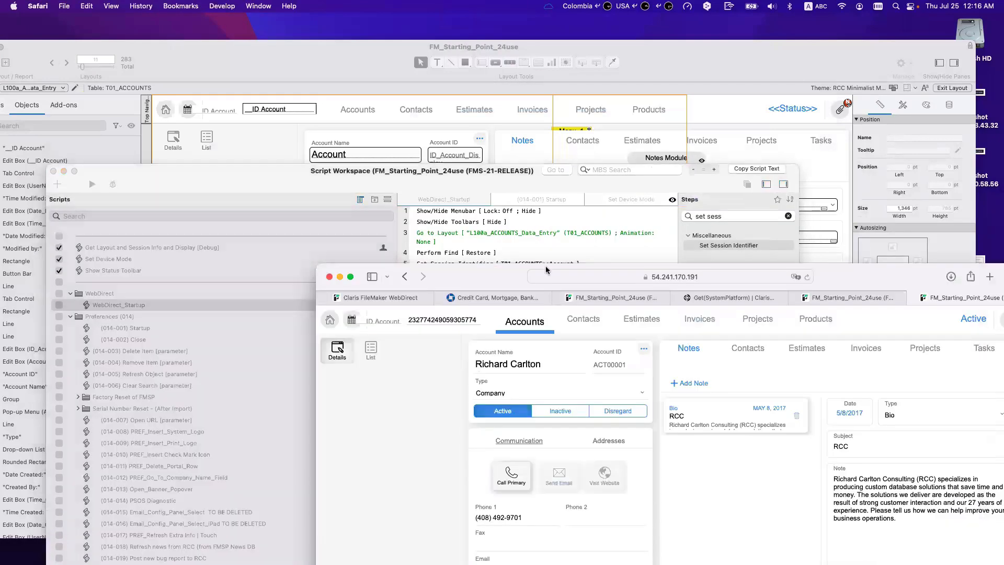
drag(465, 281, 296, 130)
drag(744, 368, 666, 324)
click(706, 356)
click(751, 369)
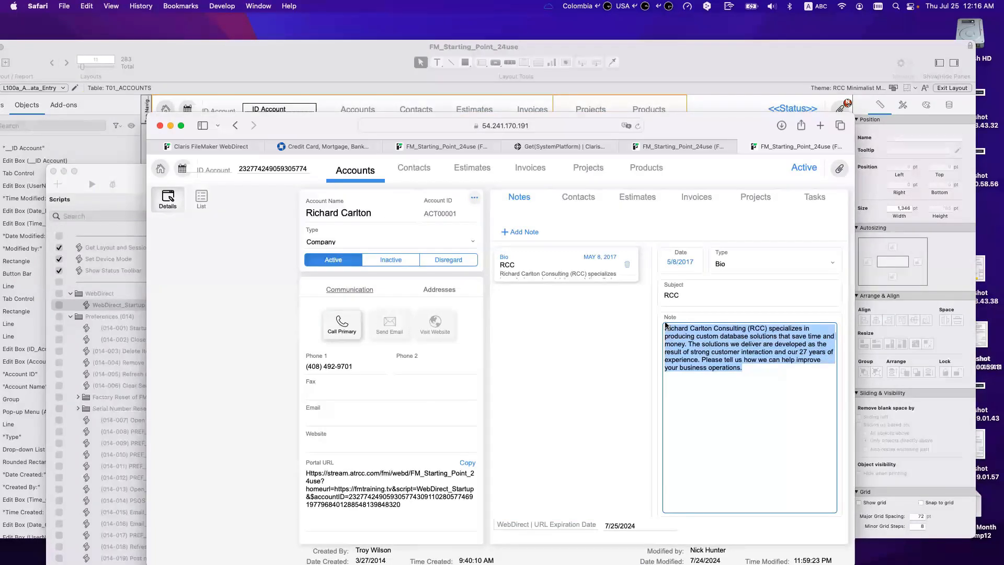
click(470, 387)
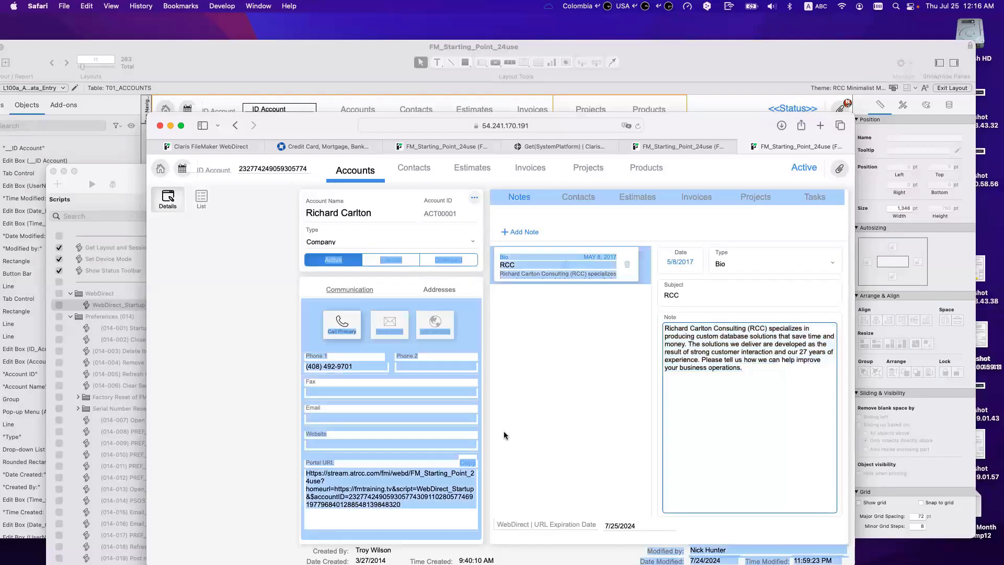
click(323, 368)
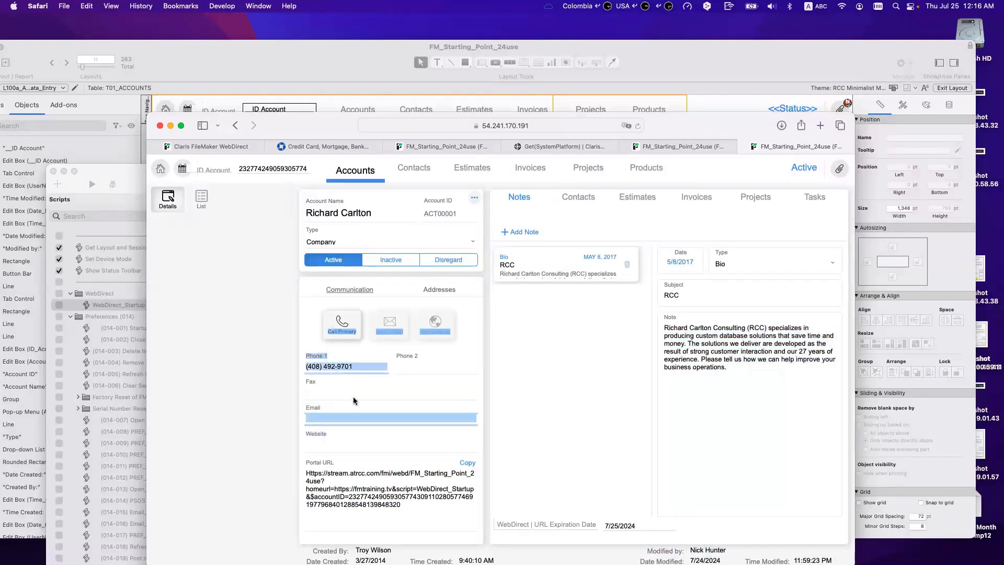
click(476, 396)
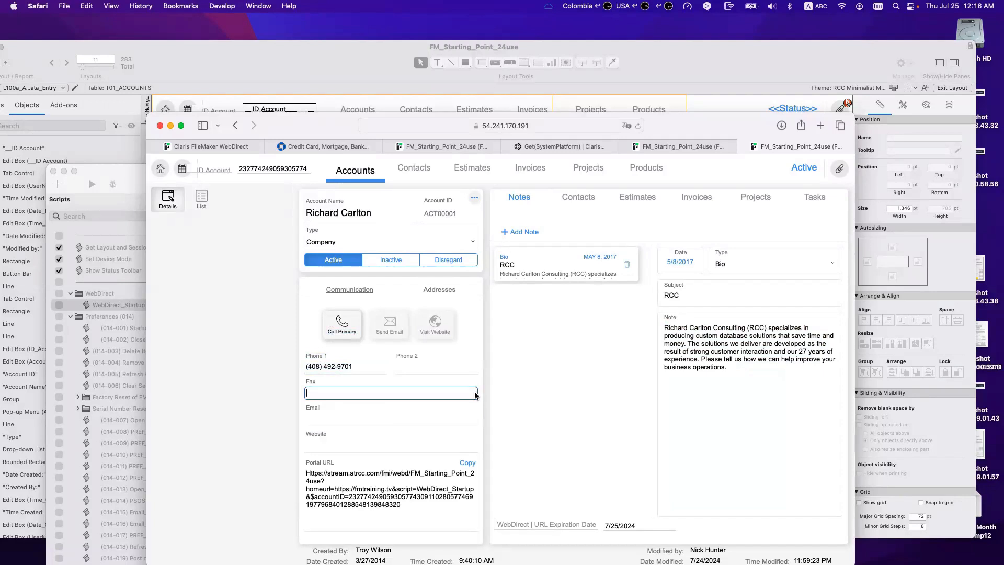
click(481, 363)
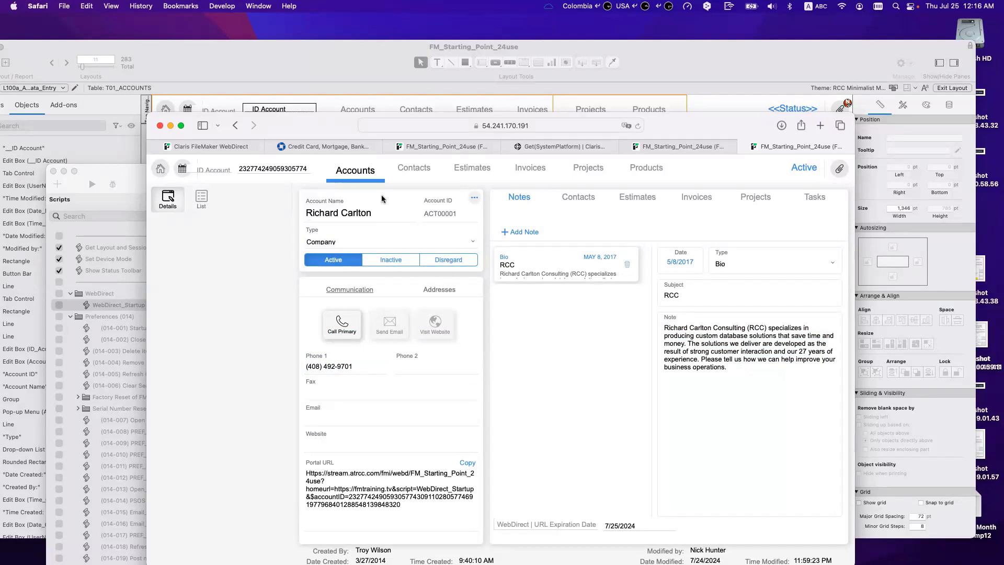
drag(335, 126, 286, 91)
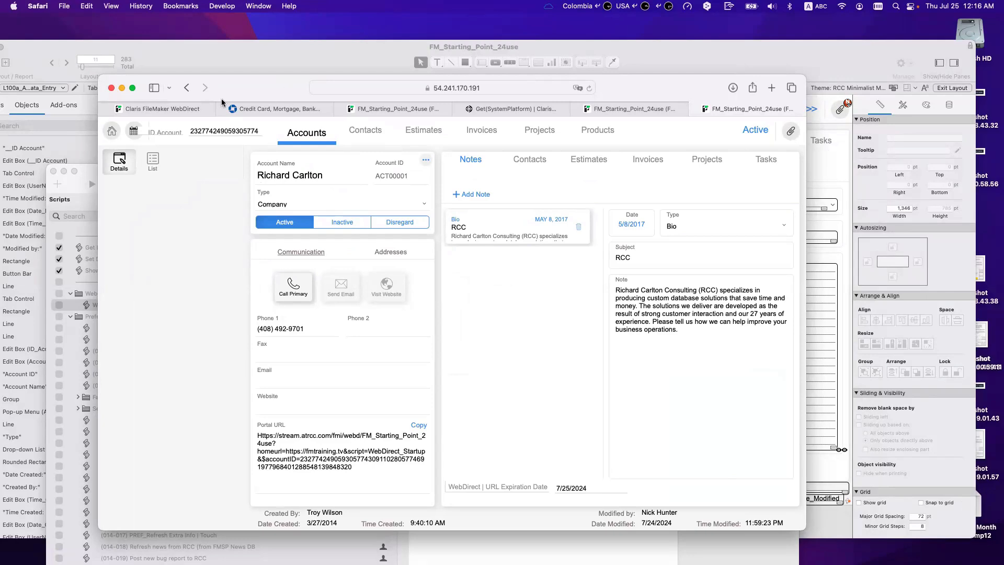
Step: Switch to the WebDirect launcher tab, then open Manage Database in FileMaker Pro
click(173, 109)
click(381, 92)
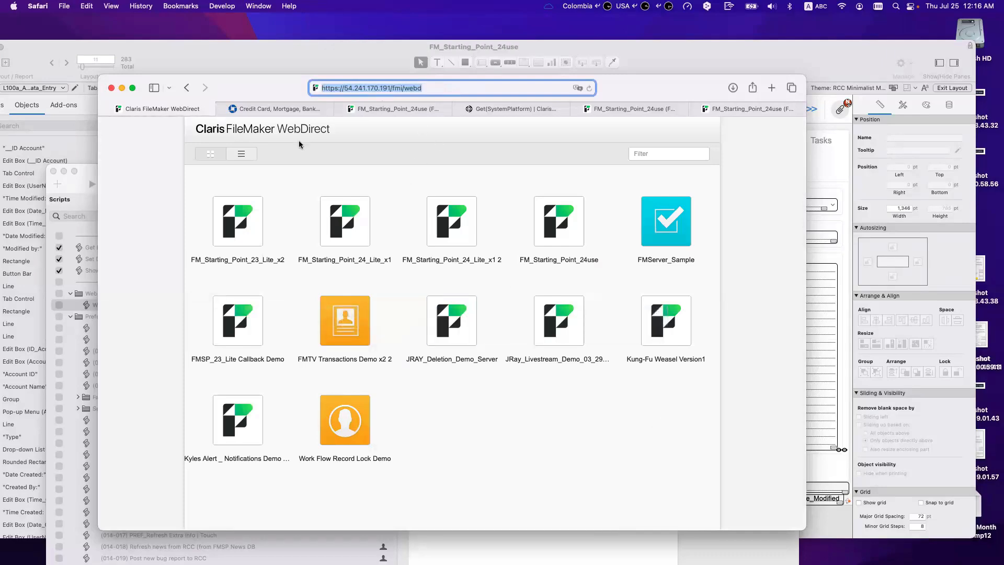
drag(176, 88, 315, 190)
click(265, 129)
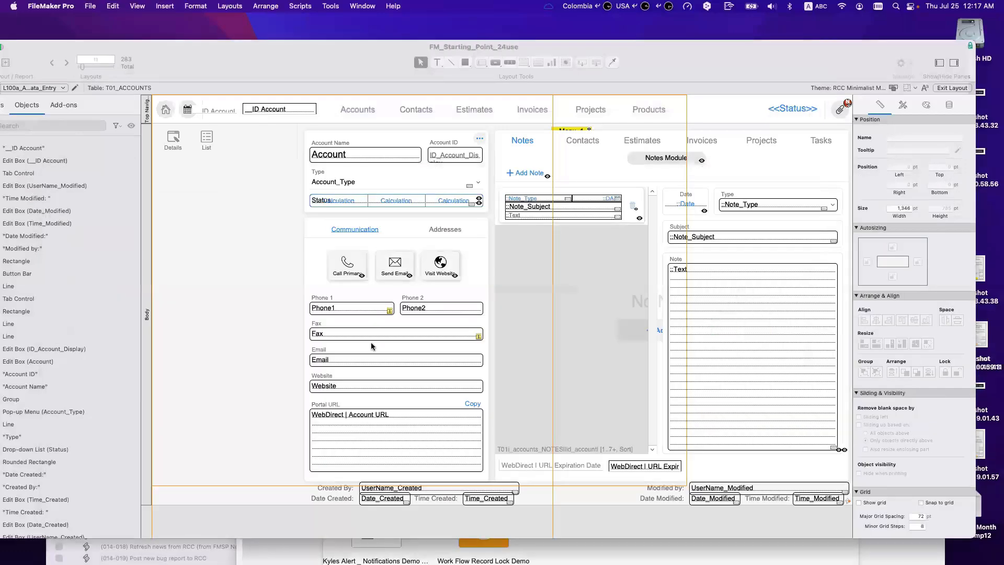
key(super+shift+d)
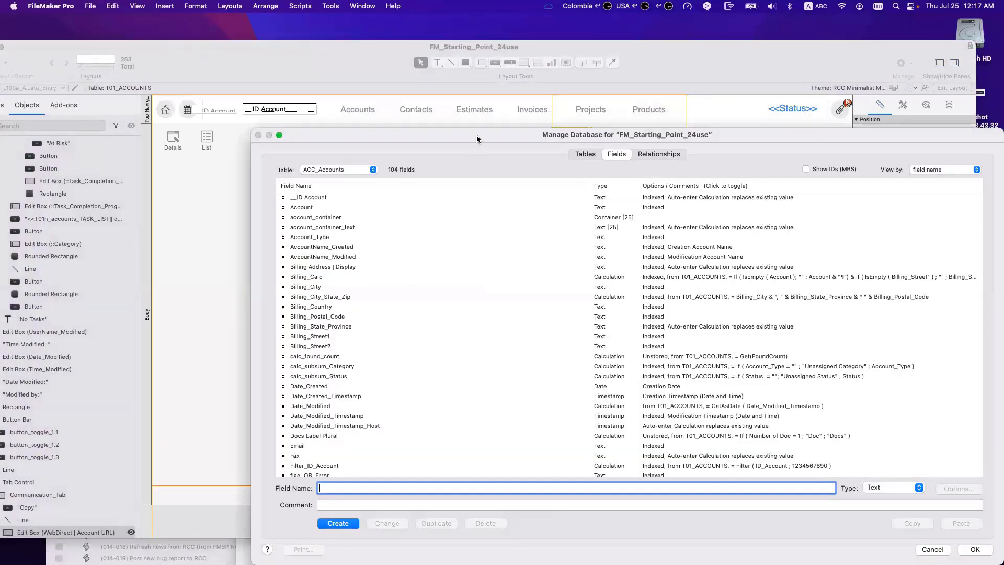